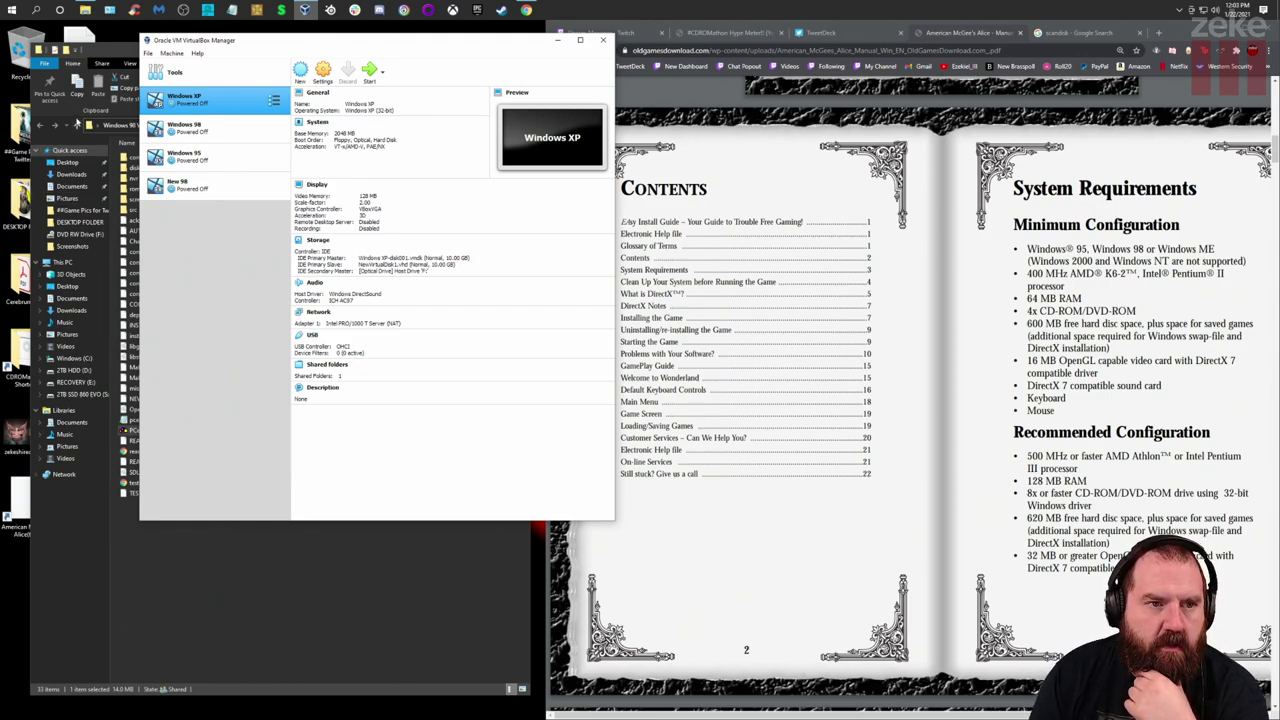
Close the host's Windows 98 folder window and start the Windows XP virtual machine
drag(124, 54, 170, 68)
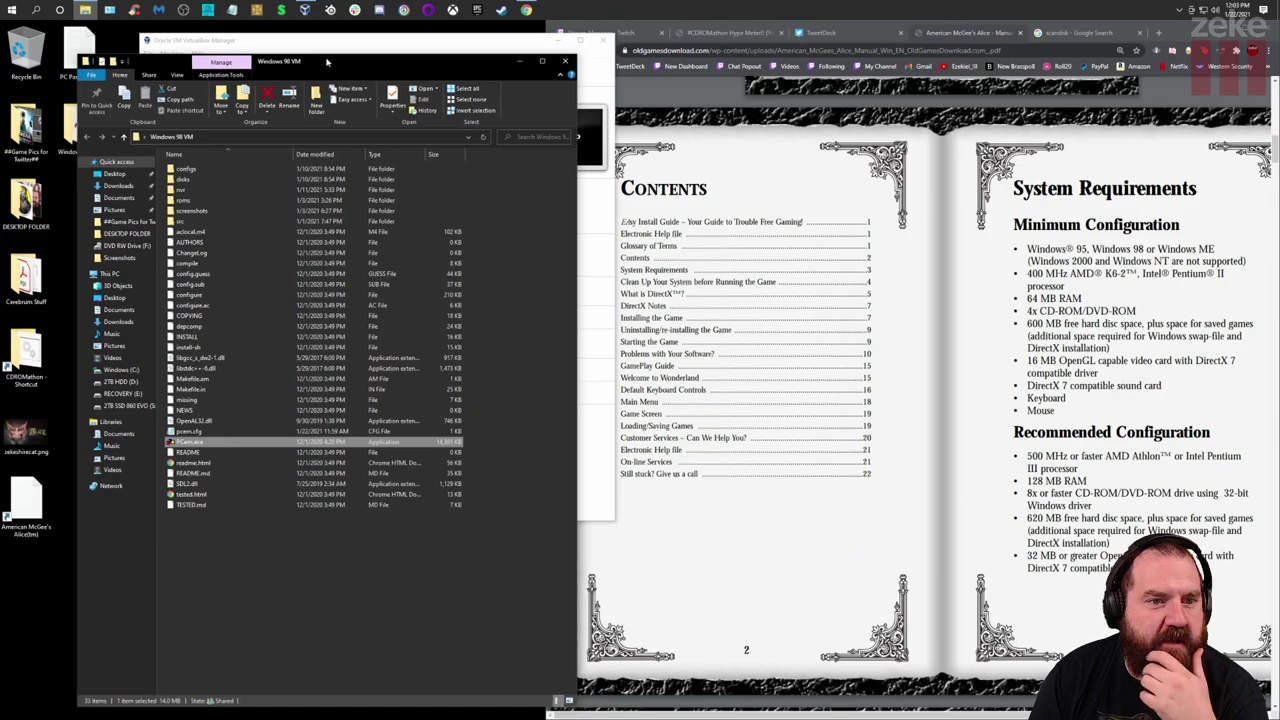
click(565, 61)
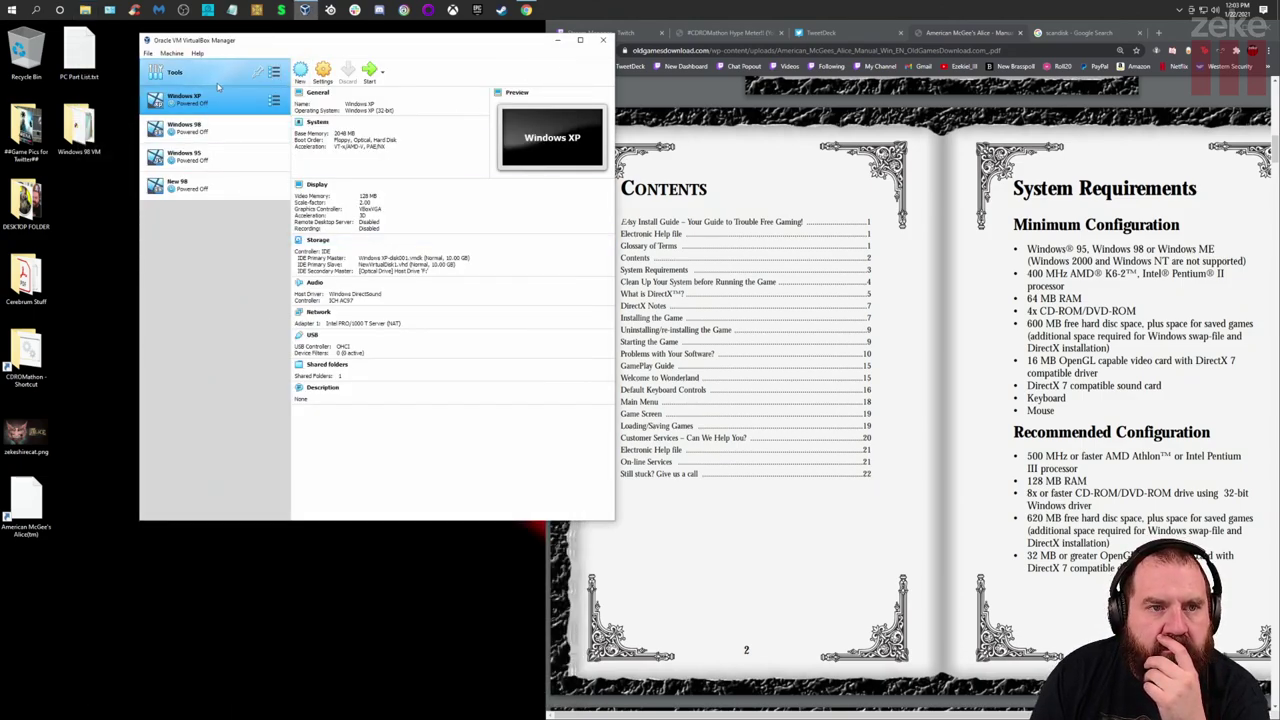
click(368, 72)
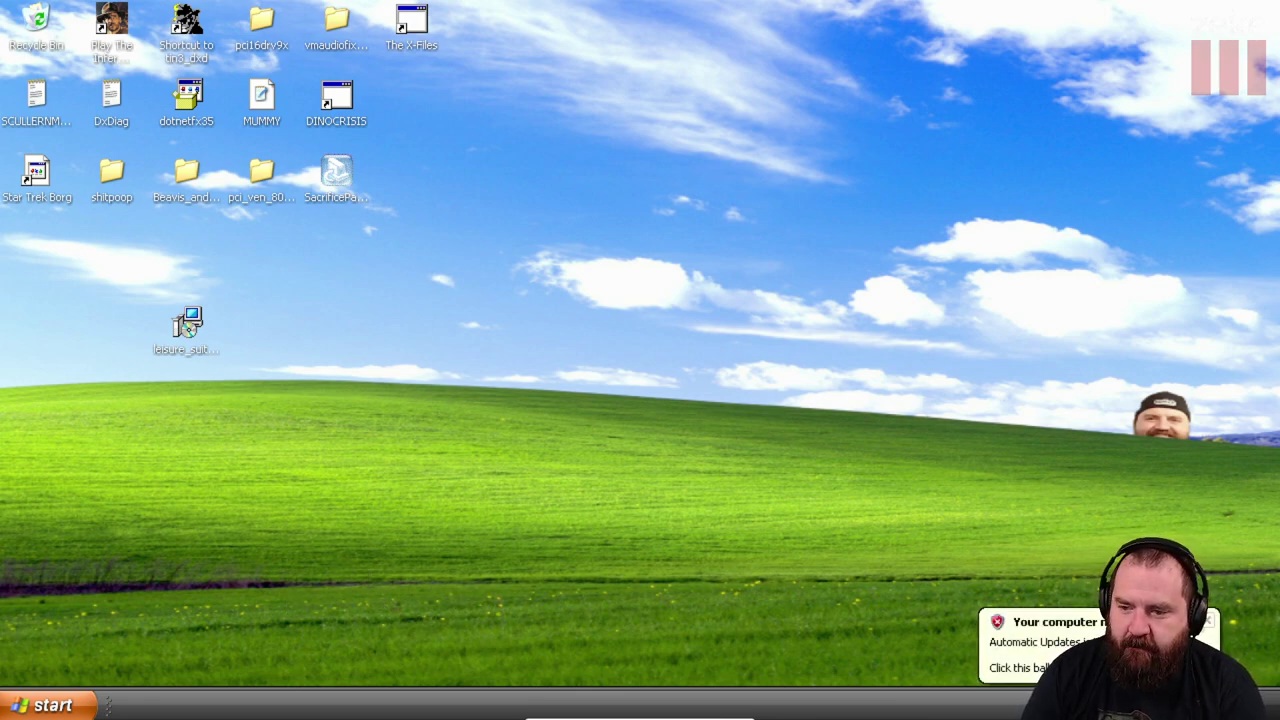
Open My Computer from the Windows XP guest's Start menu
click(60, 705)
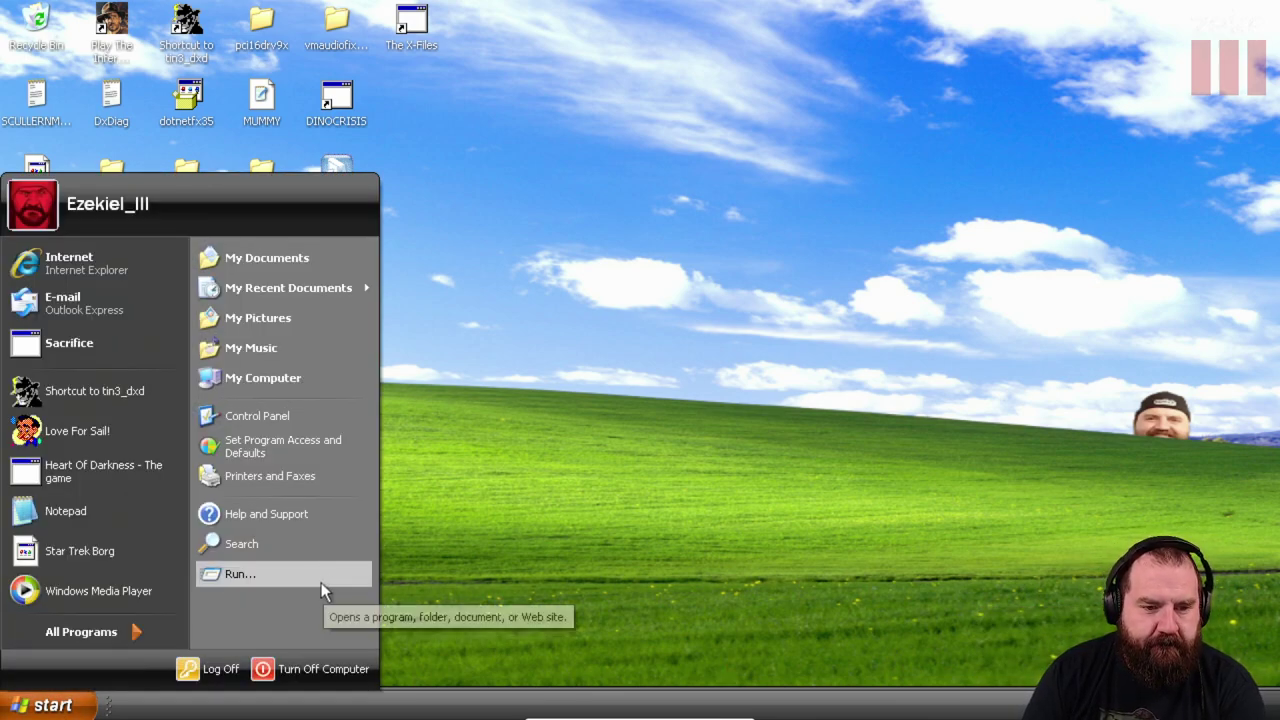
click(284, 389)
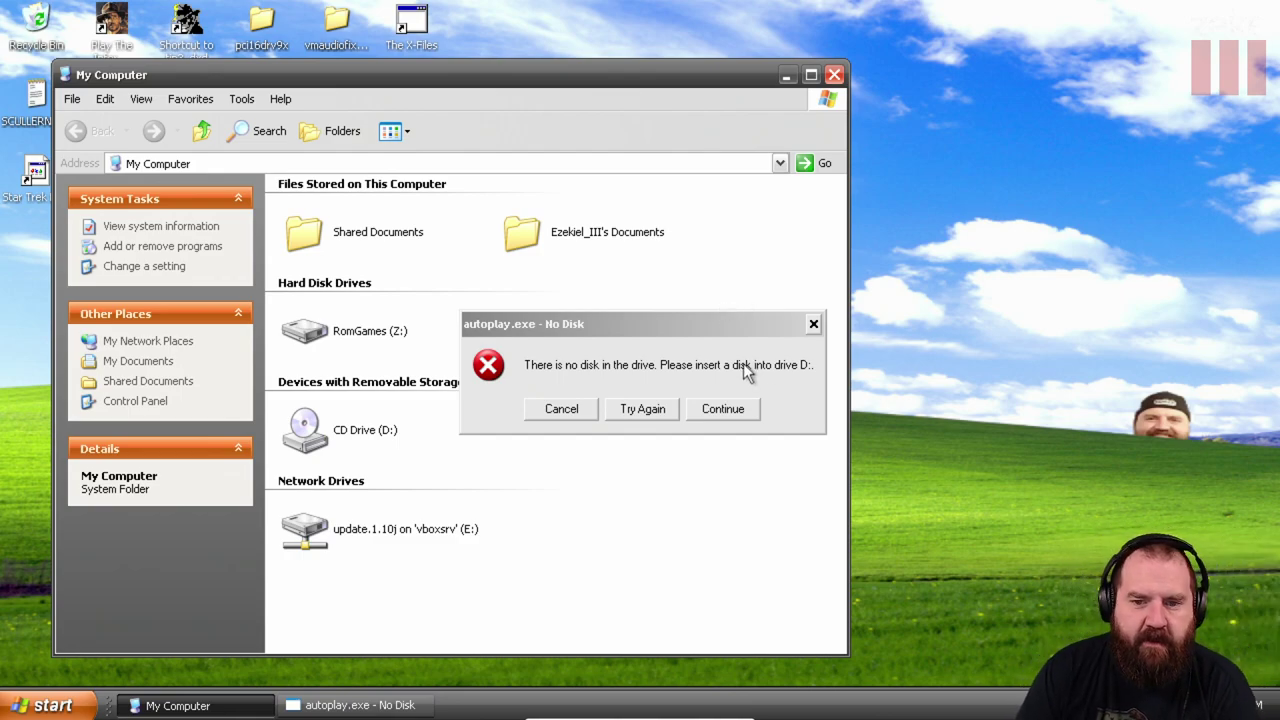
Retry drive D:, dismiss the autoplay No Disk error and host F: prompt, and open View
click(652, 412)
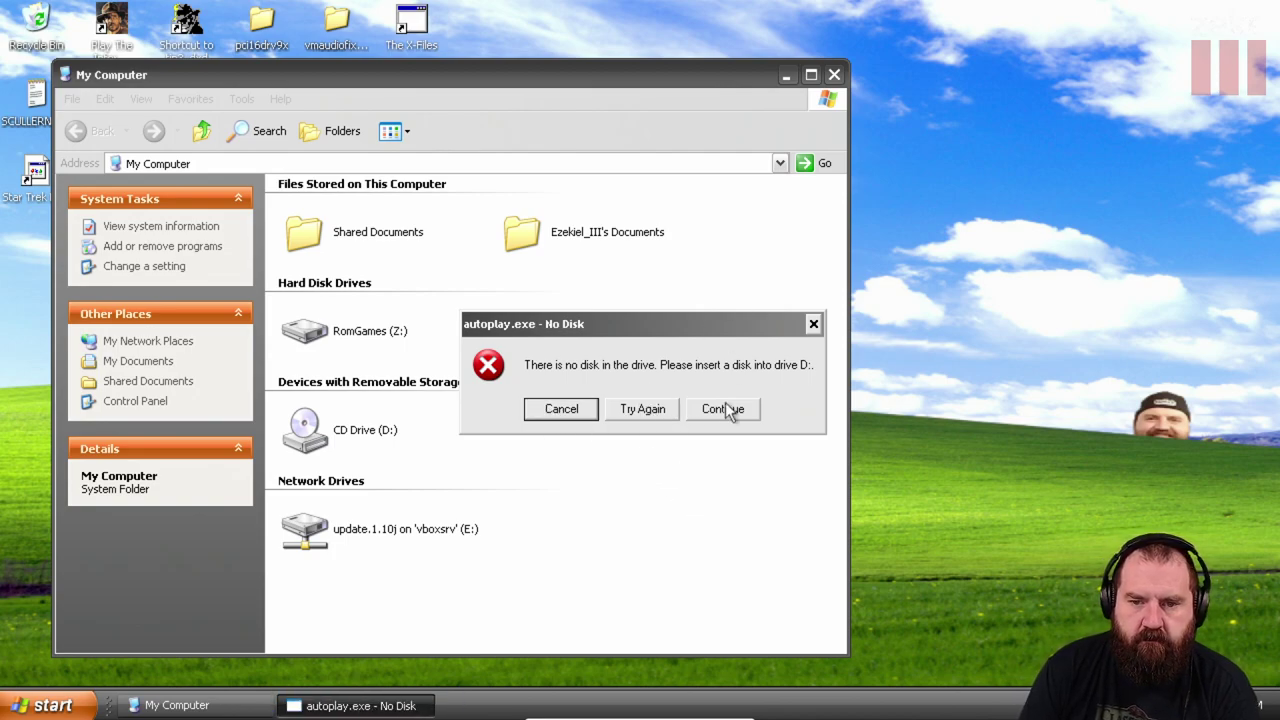
click(813, 325)
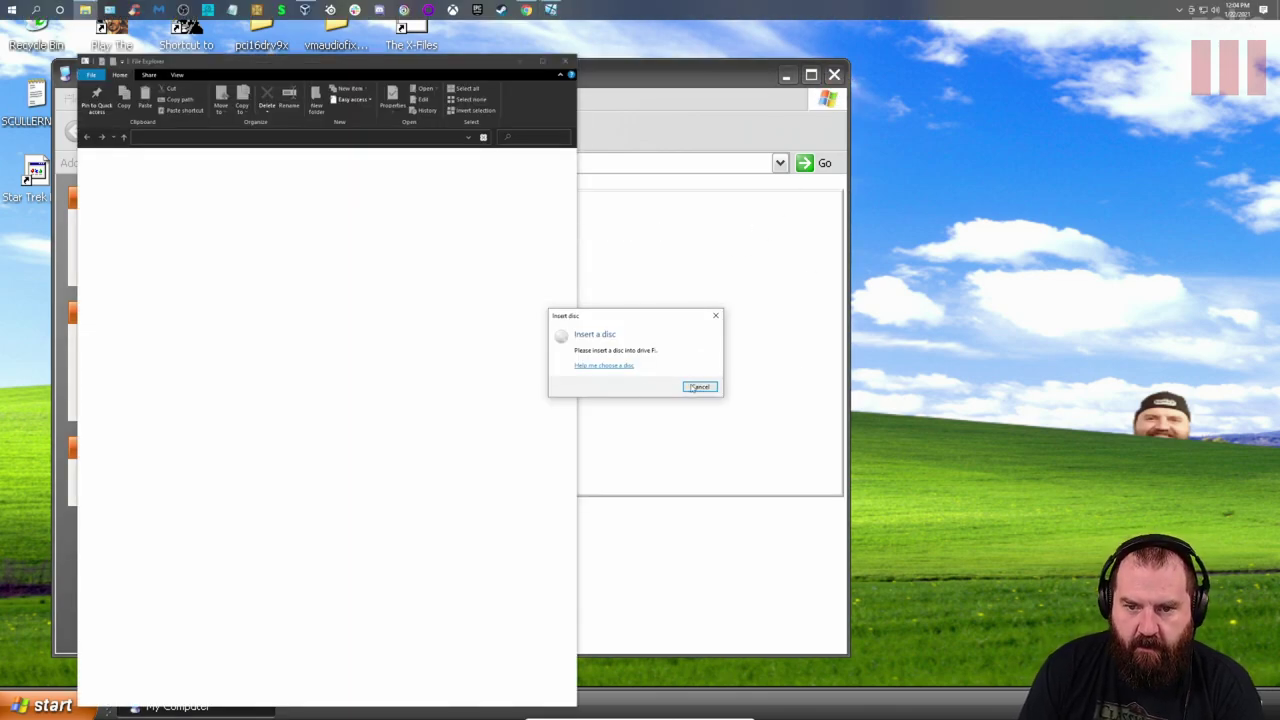
click(701, 387)
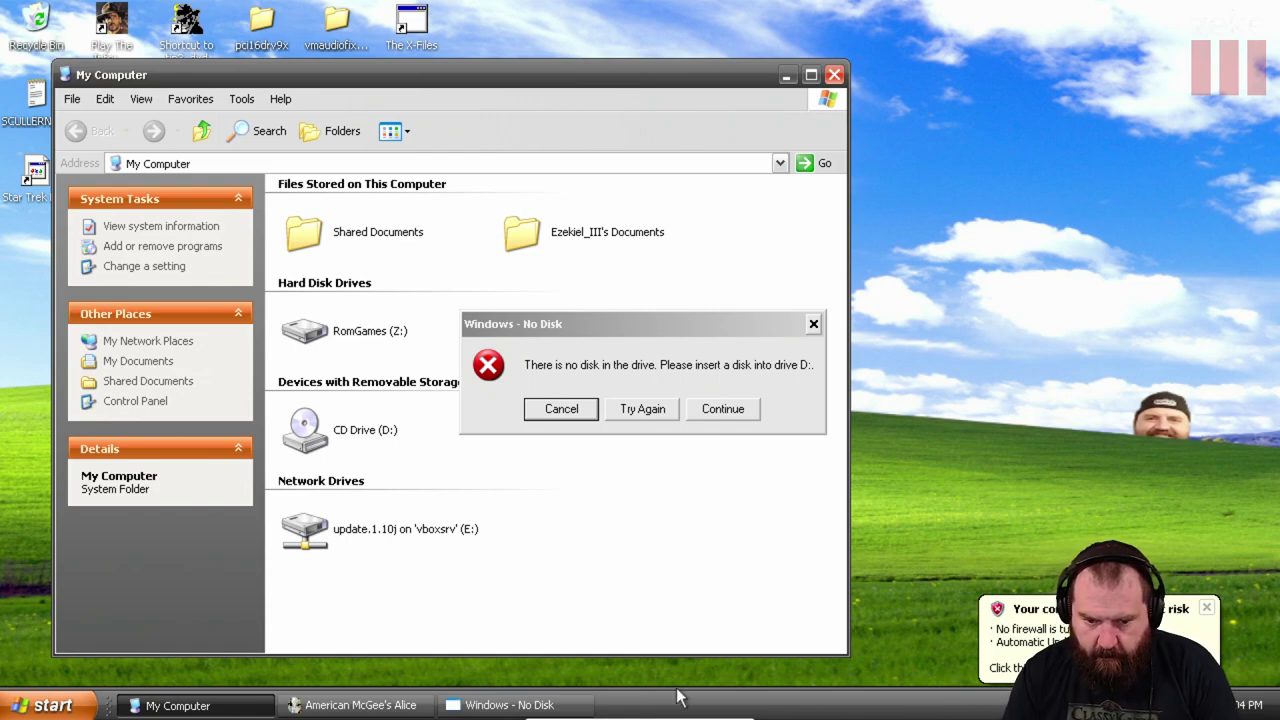
mouse_move(640, 716)
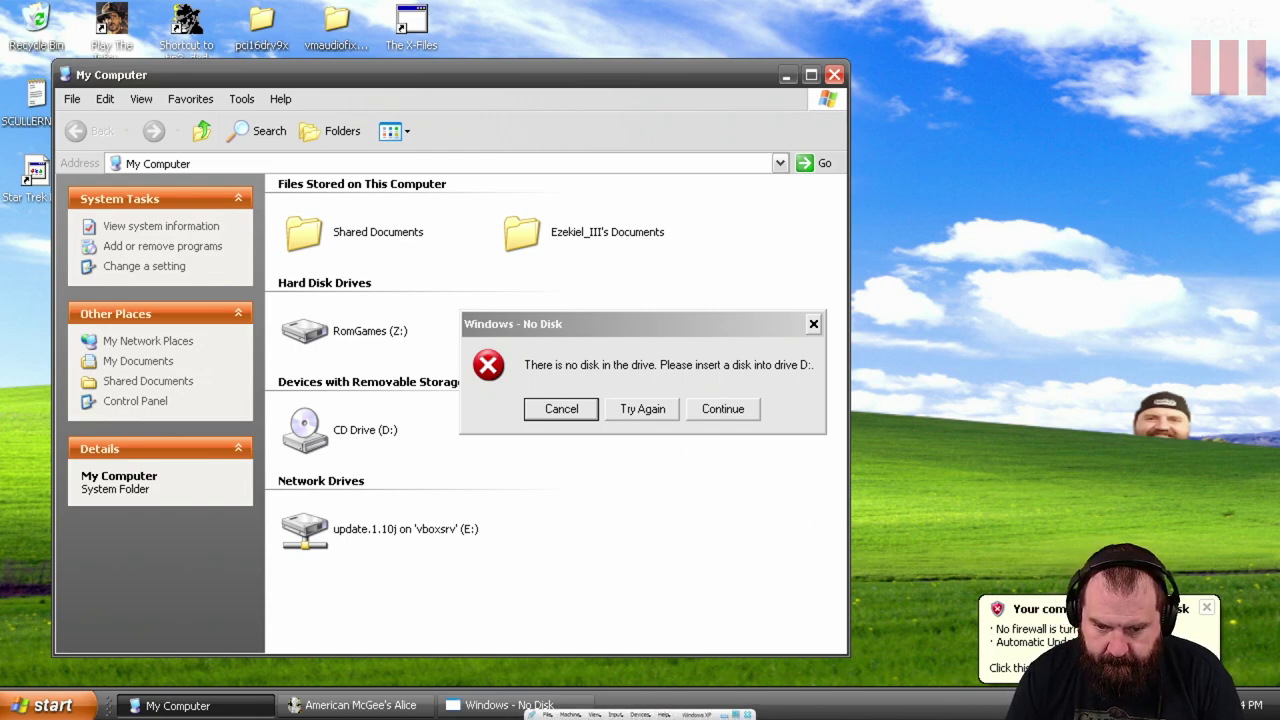
click(595, 716)
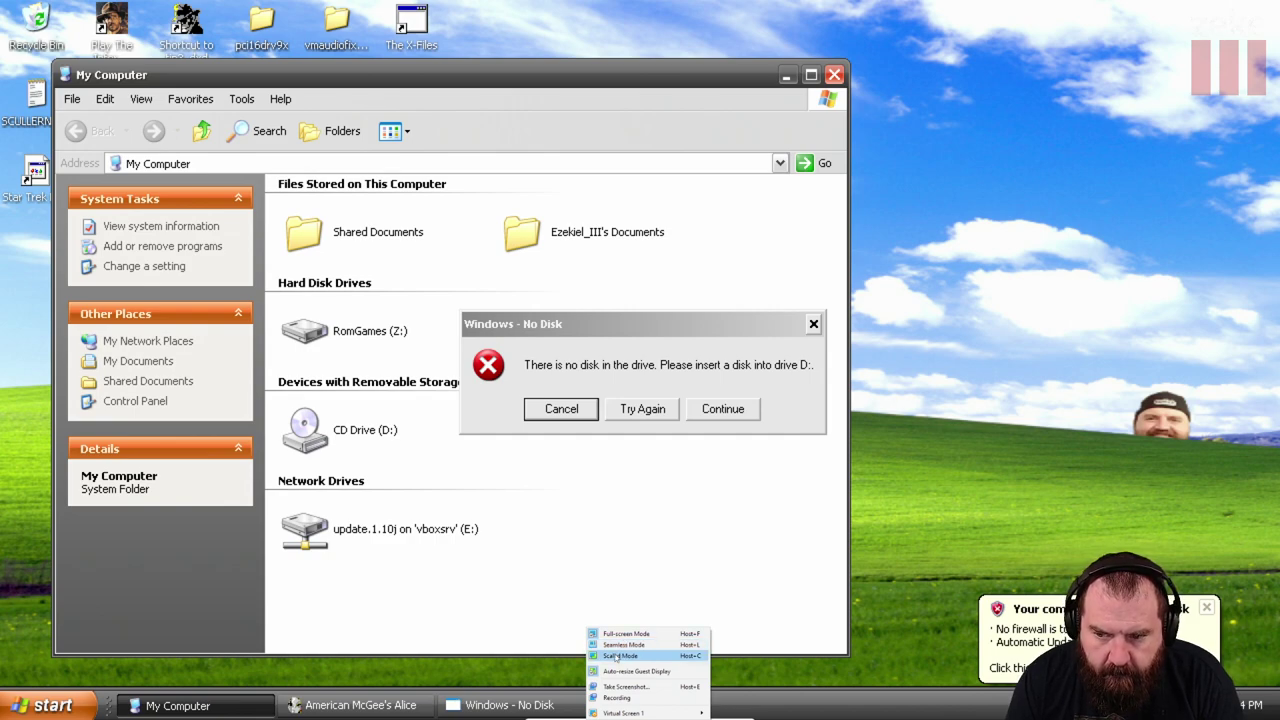
Switch the XP guest to Scaled Mode and repeatedly try closing the No Disk error
click(617, 657)
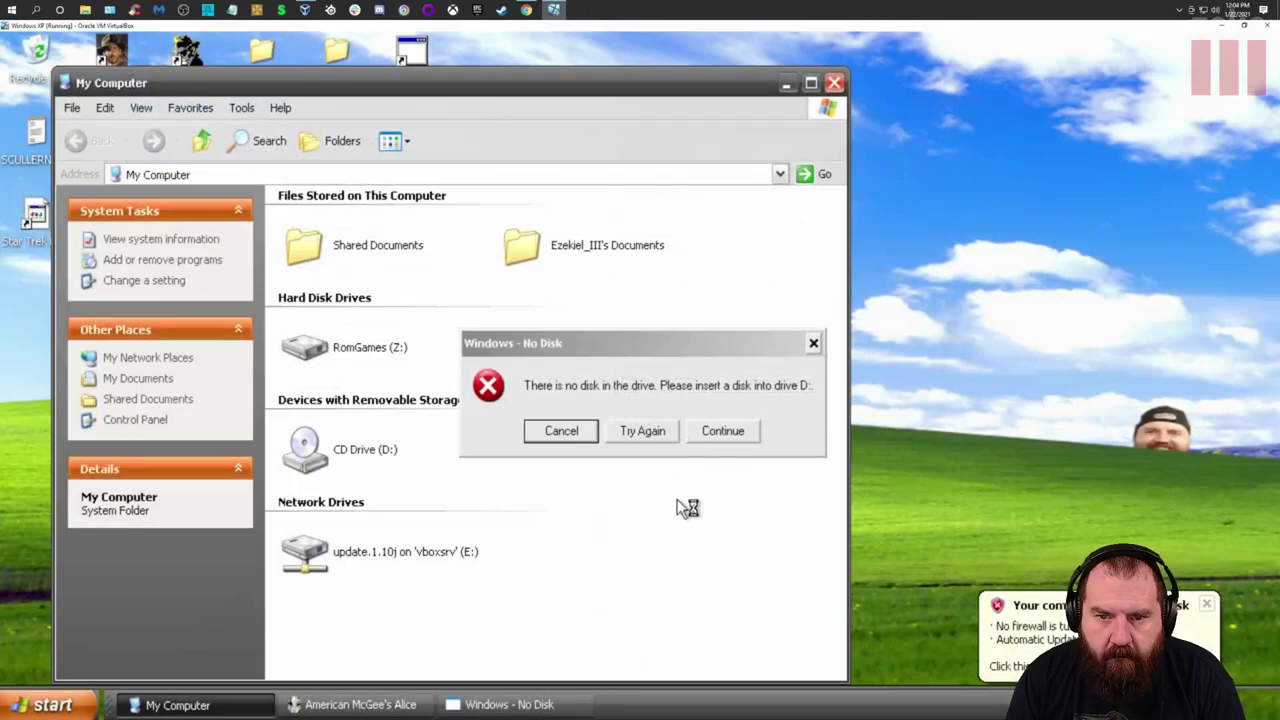
click(1220, 25)
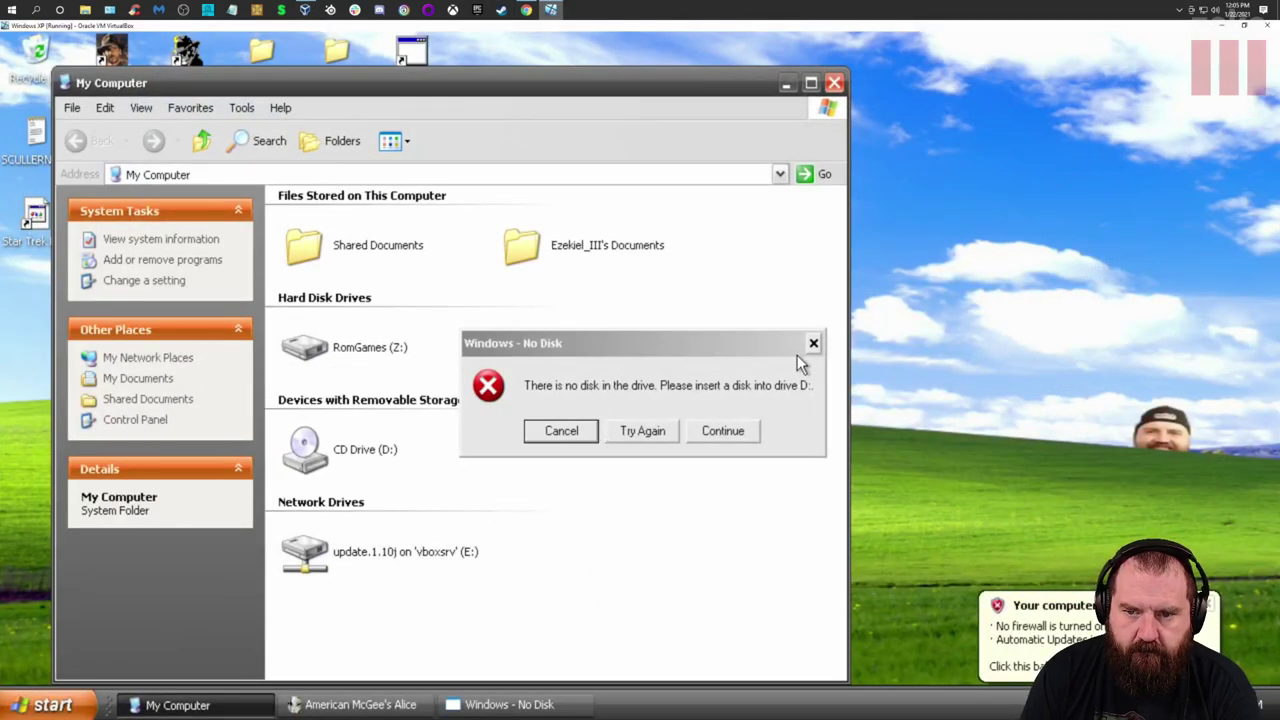
click(813, 342)
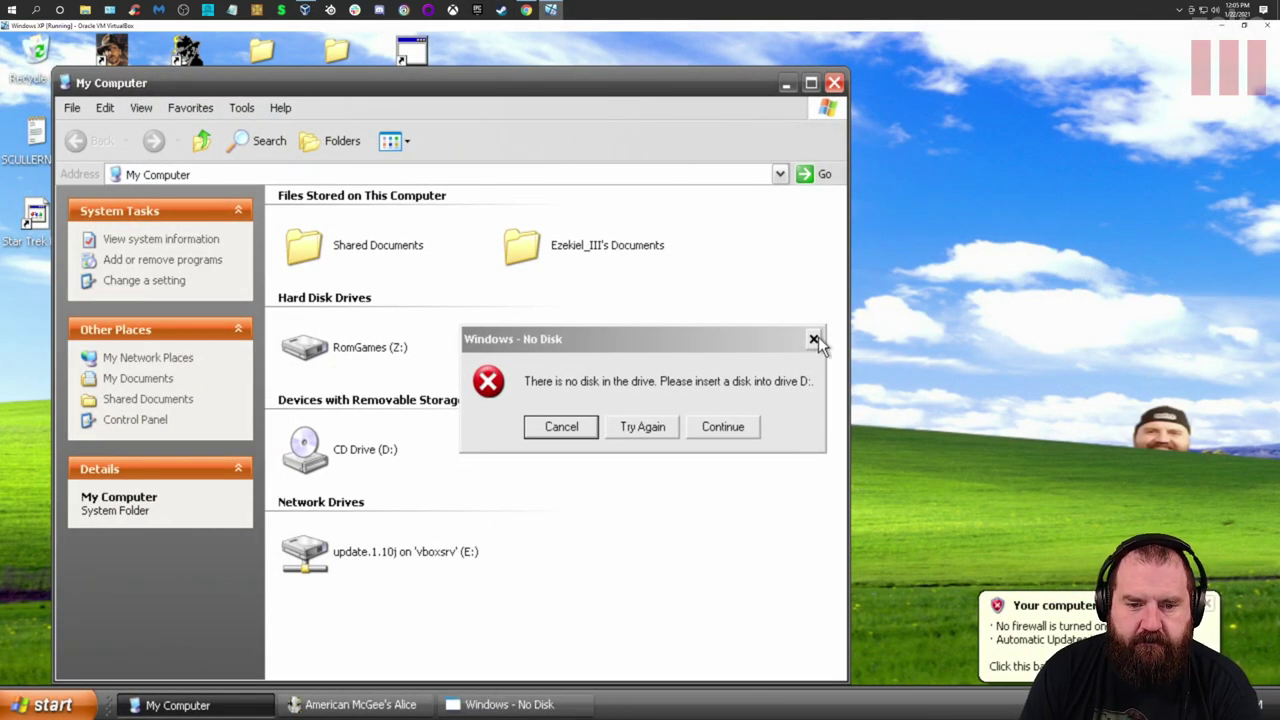
click(814, 340)
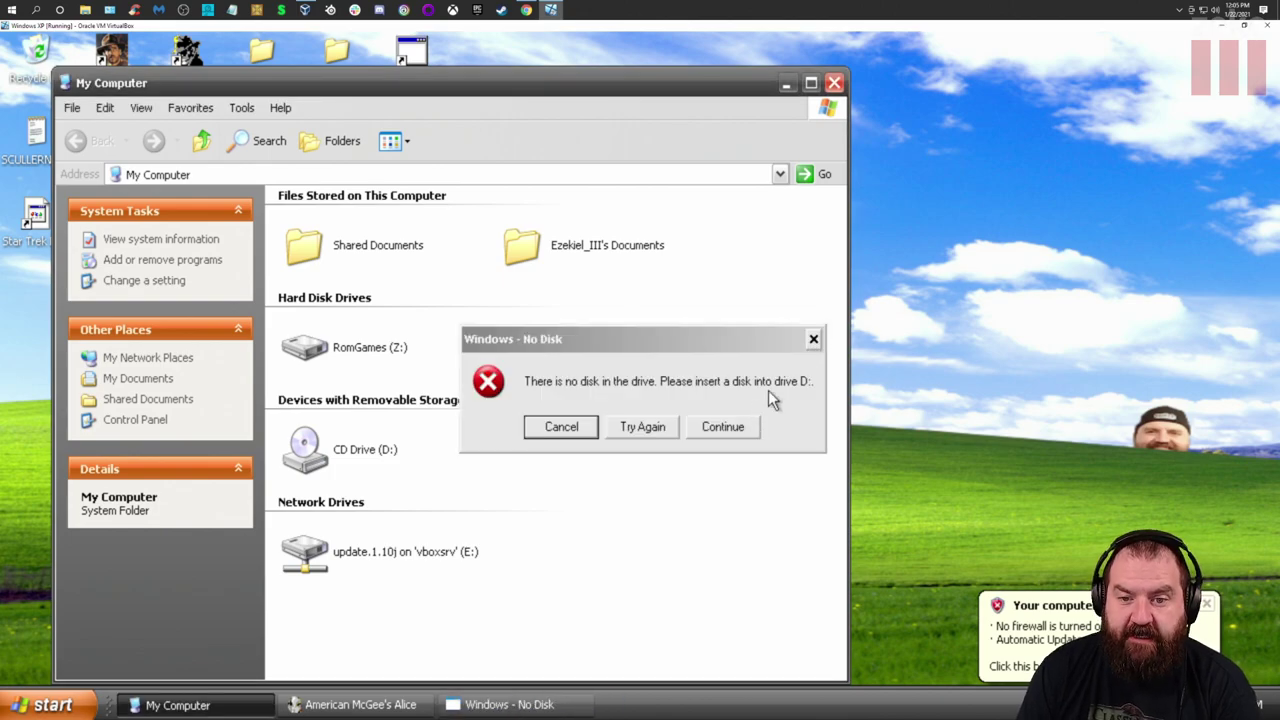
click(814, 338)
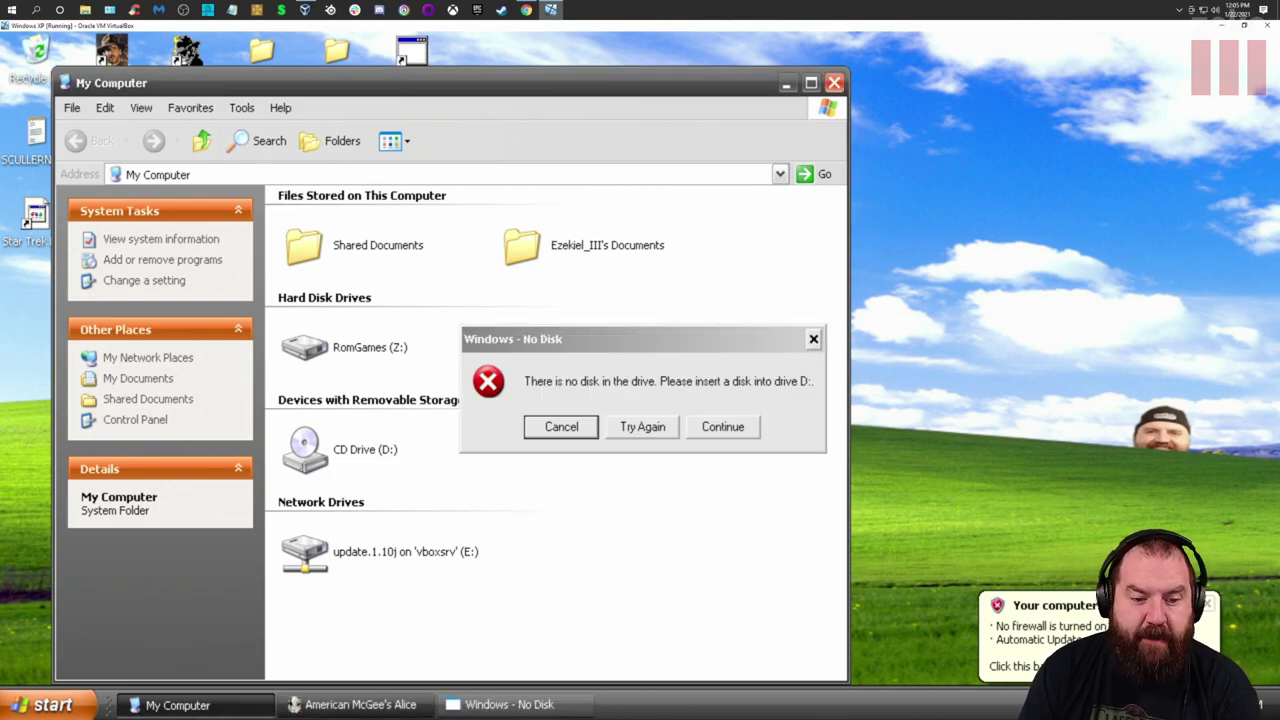
click(45, 700)
Choose Turn Off in the XP guest and force-end Alice with End Now
click(312, 664)
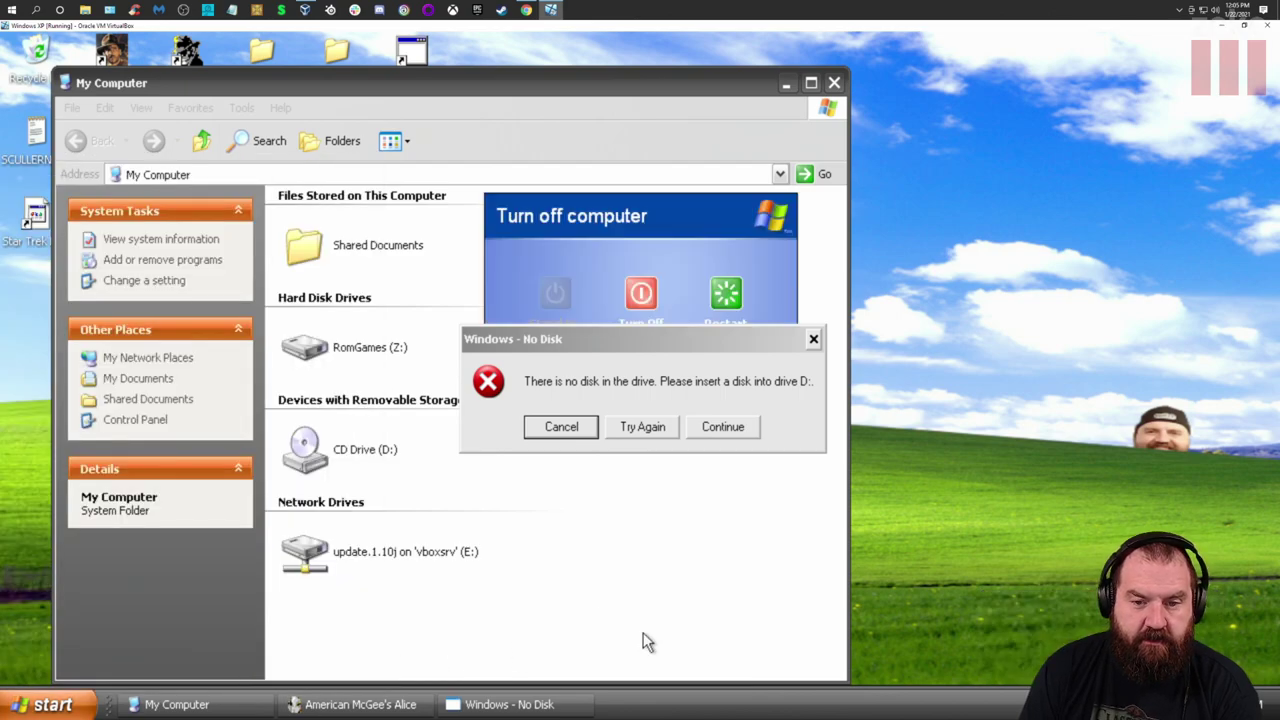
click(641, 292)
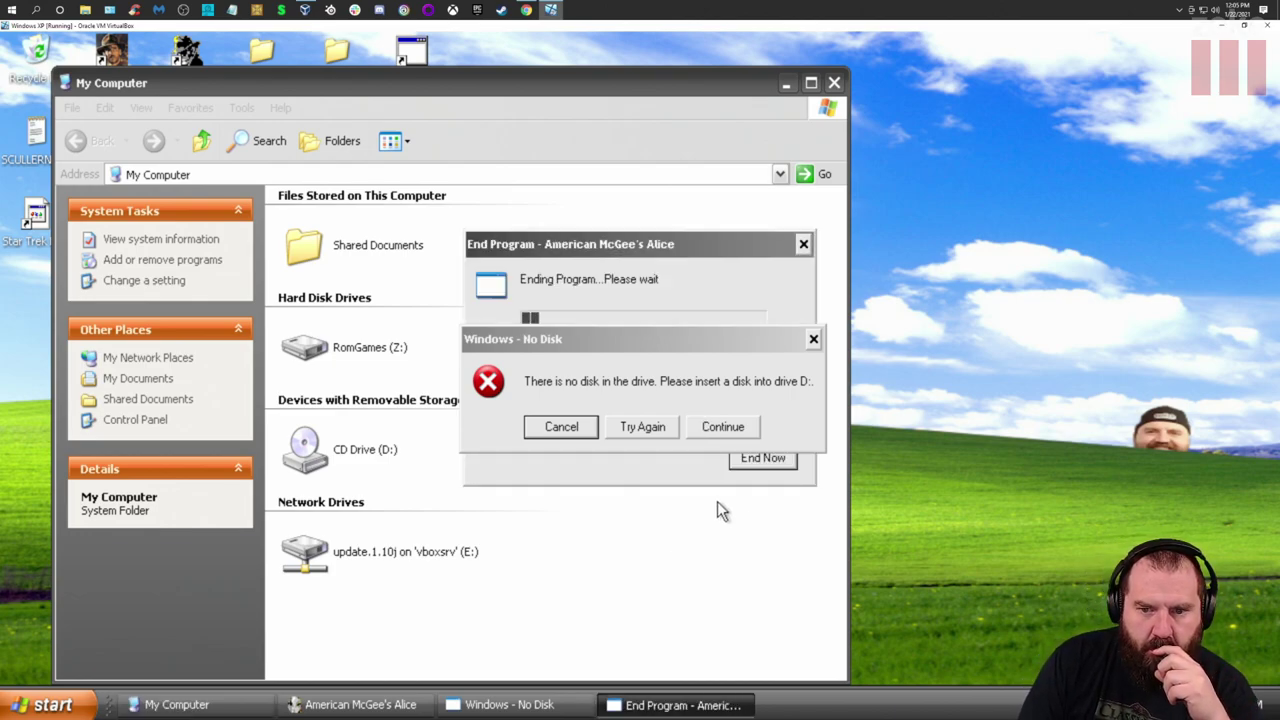
click(754, 462)
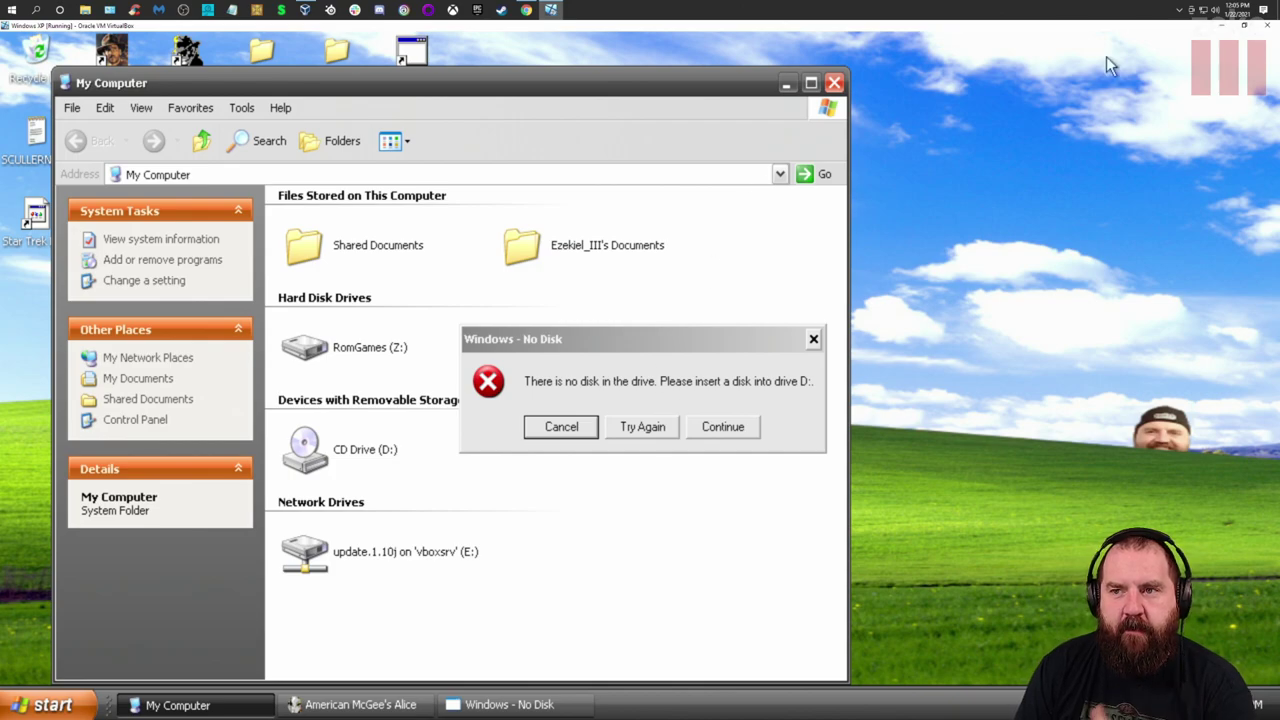
Repeat Start > Turn Off Computer > Turn Off and dismiss the No Disk error
click(45, 705)
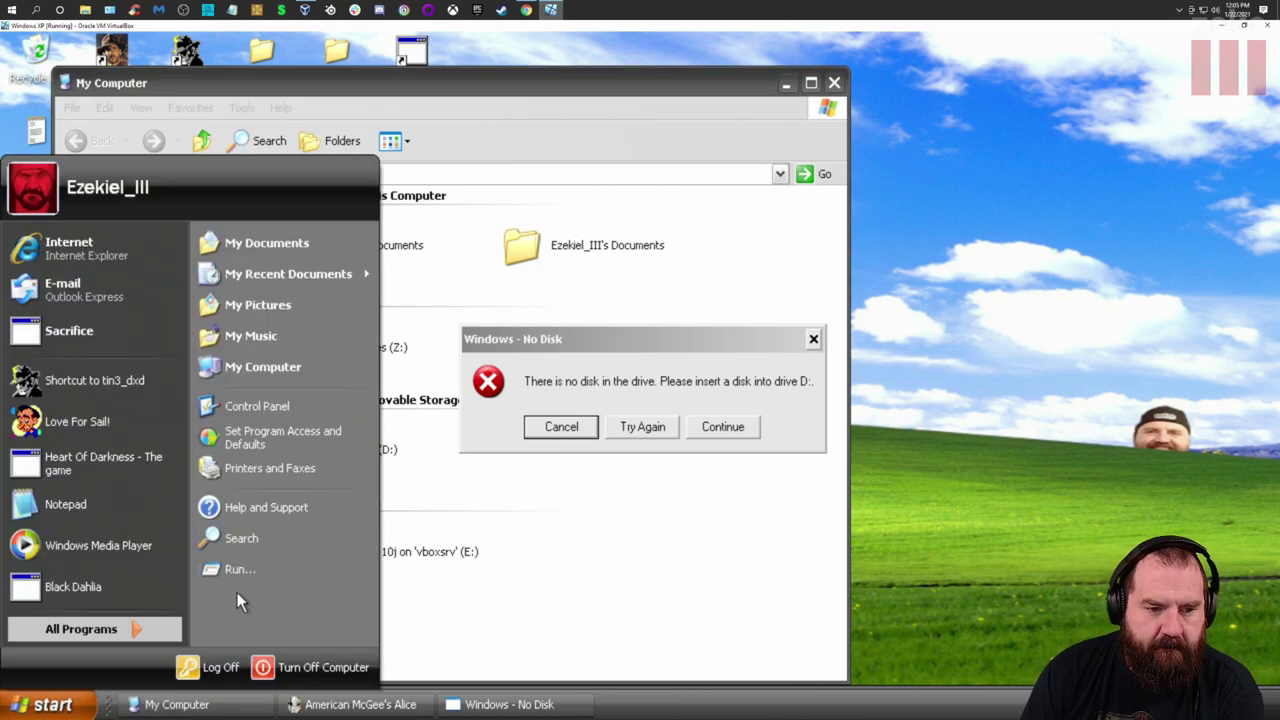
click(300, 668)
click(642, 292)
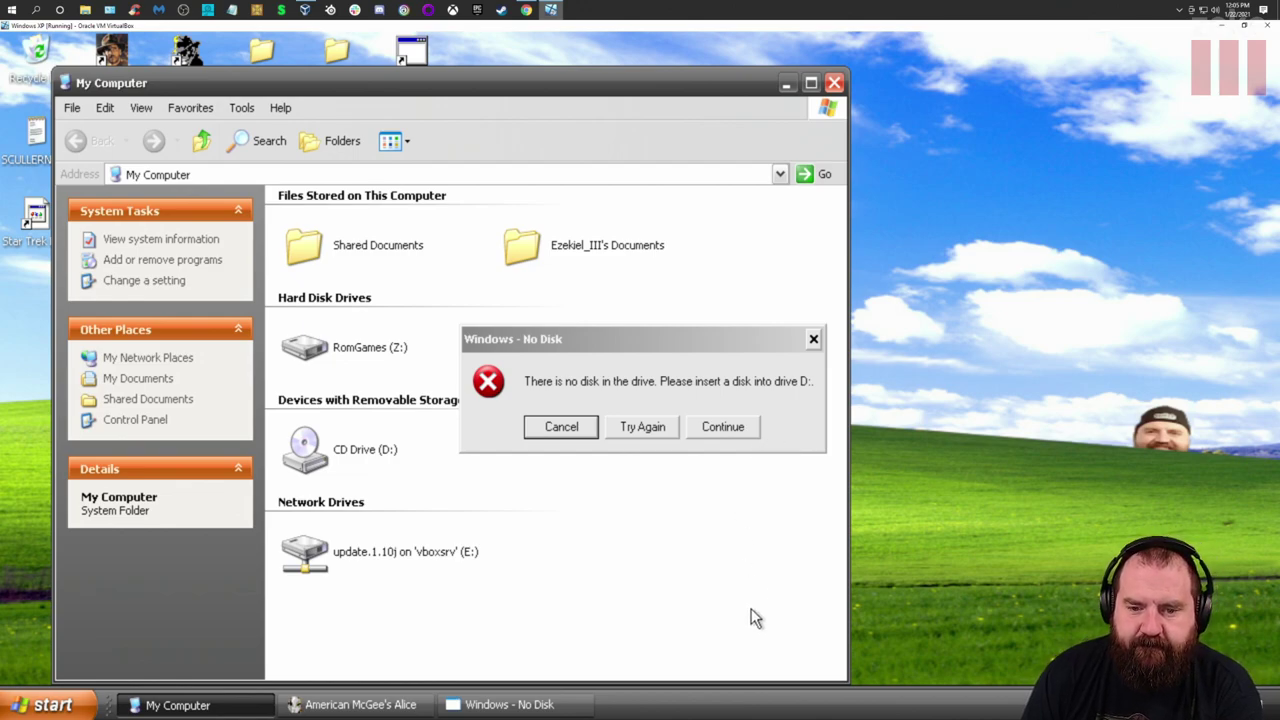
click(813, 339)
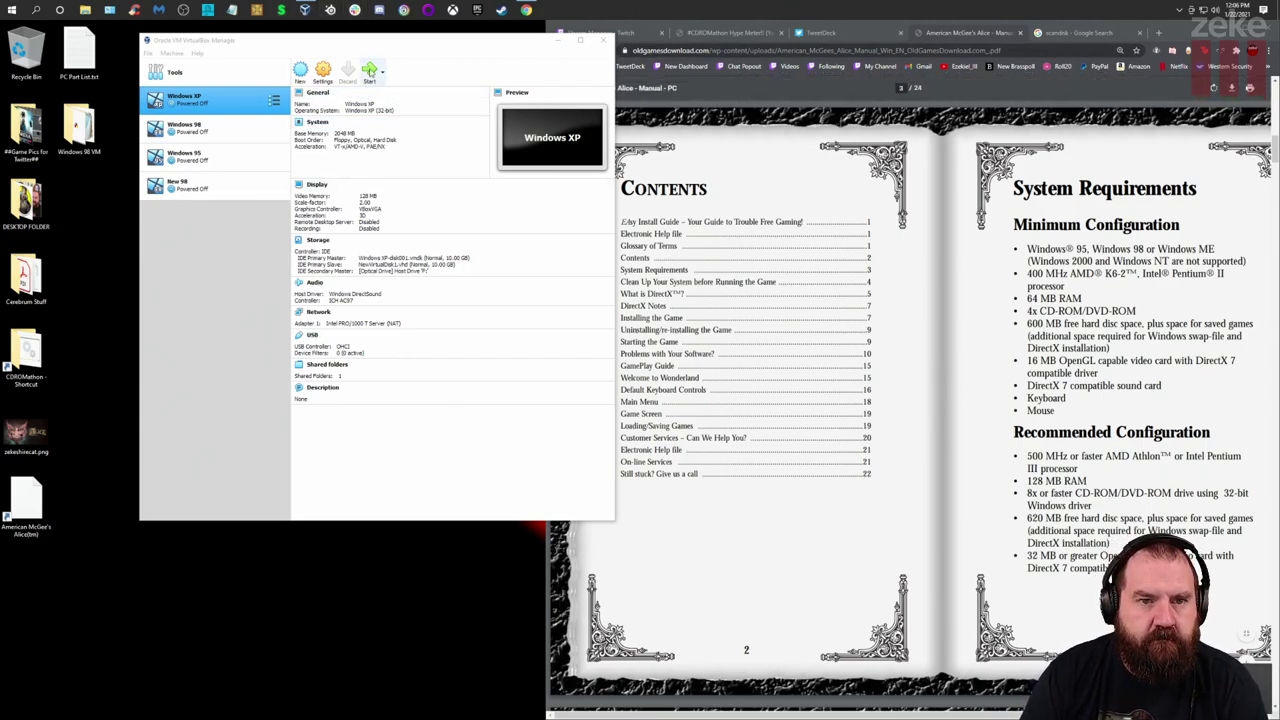
Start the Windows XP machine again from VirtualBox Manager
click(370, 72)
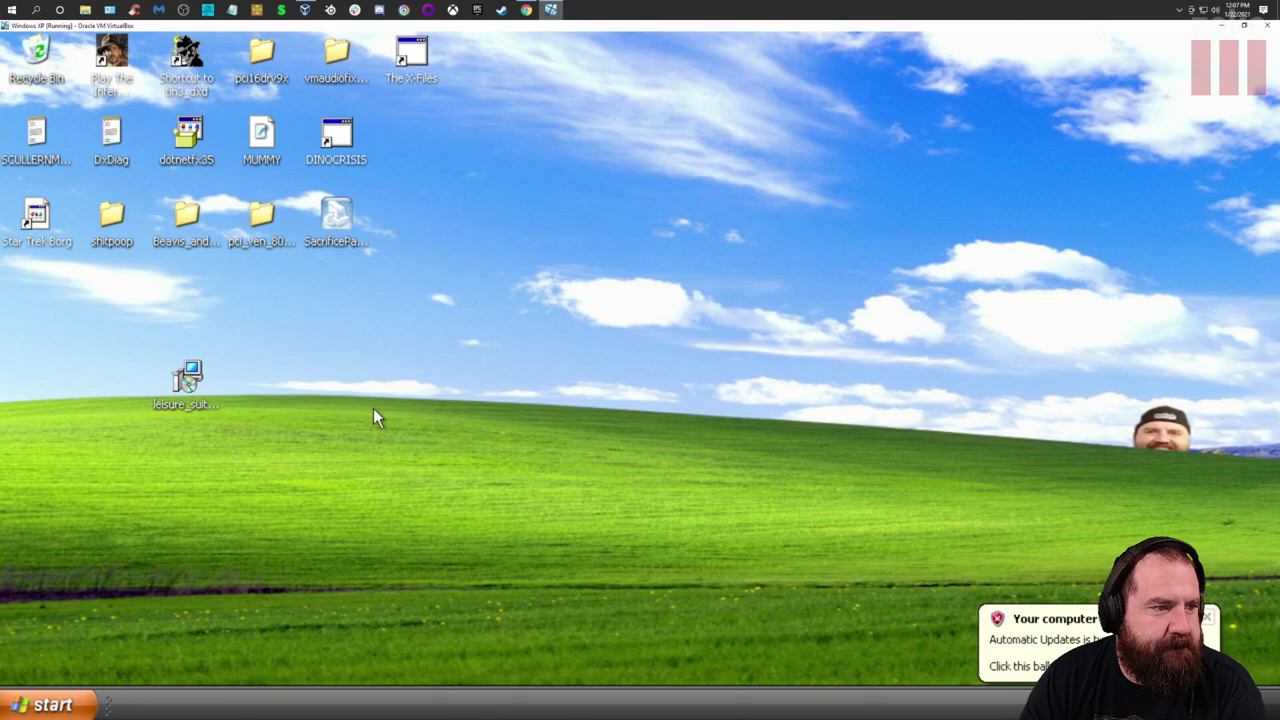
Confirm ALICE00A shows as drive D: in My Computer, then shut down with Host+H
click(1210, 619)
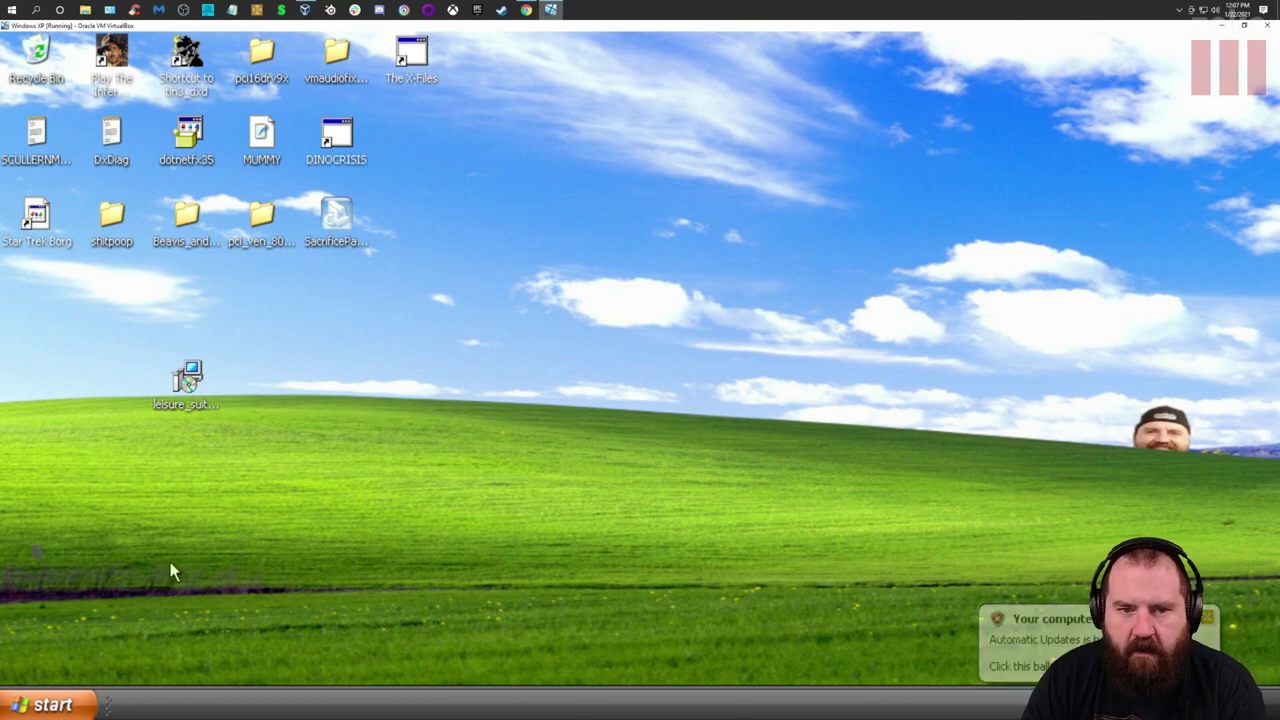
click(50, 707)
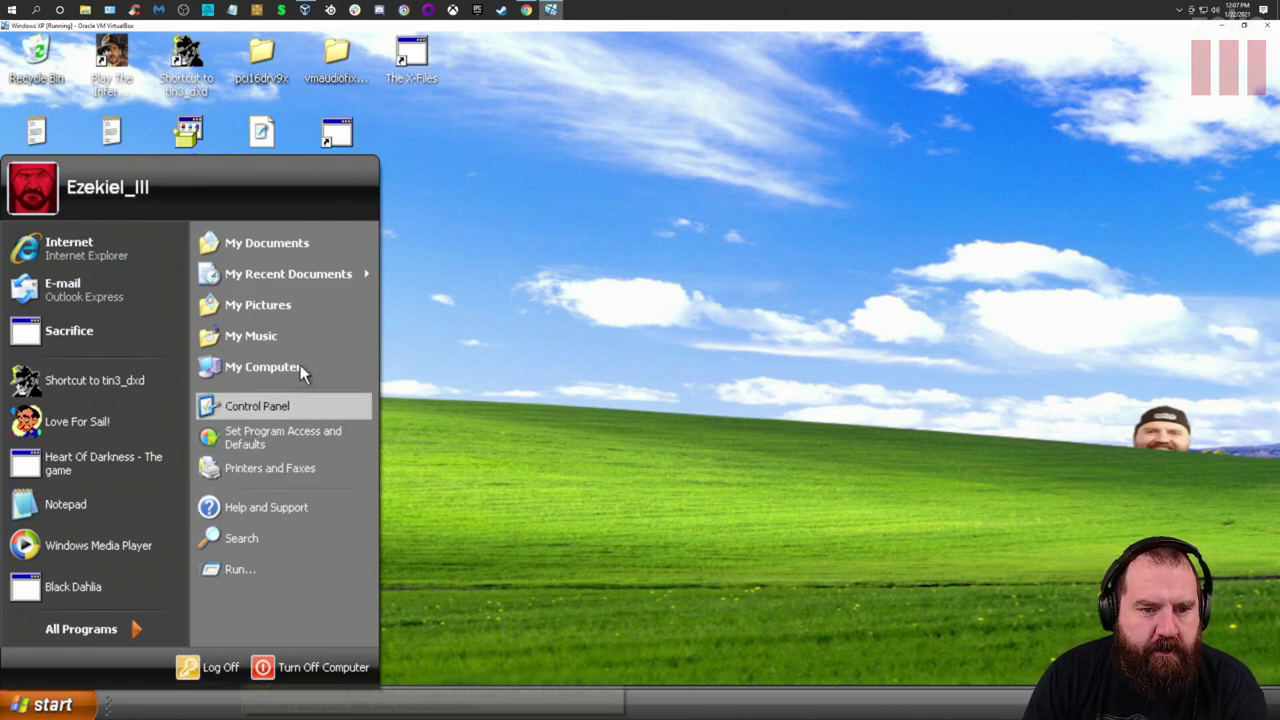
click(265, 367)
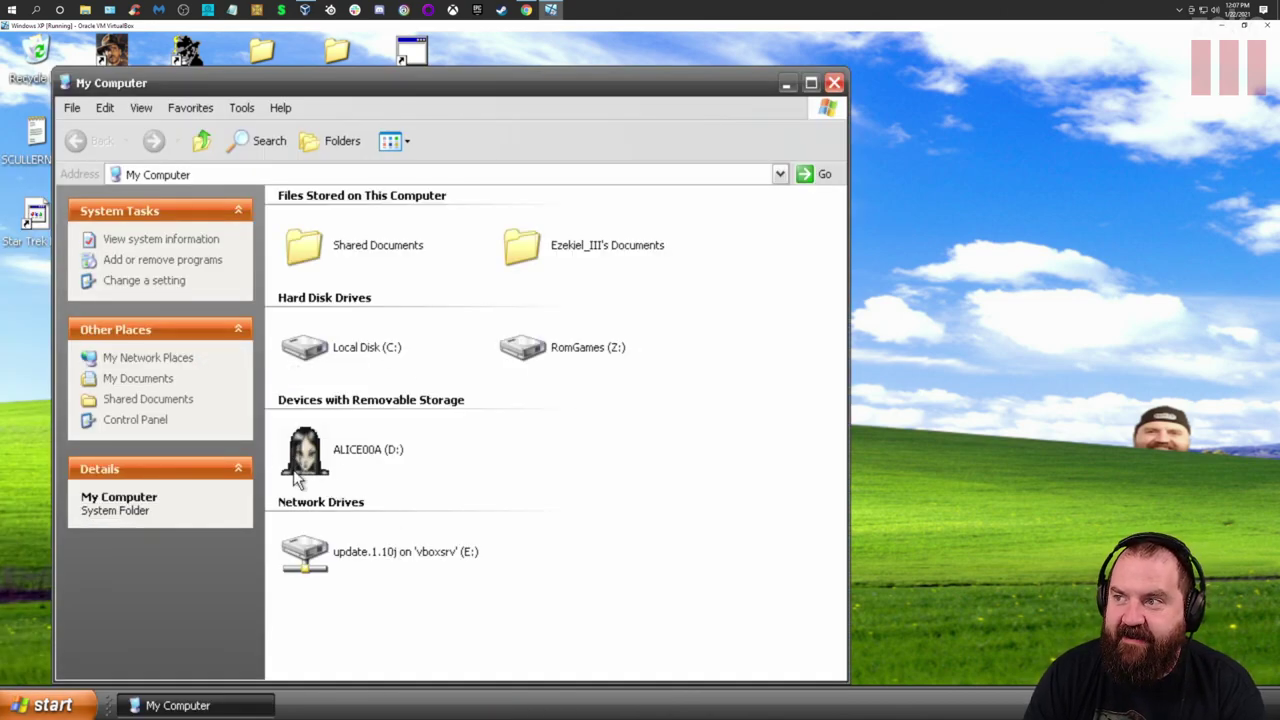
mouse_move(330, 468)
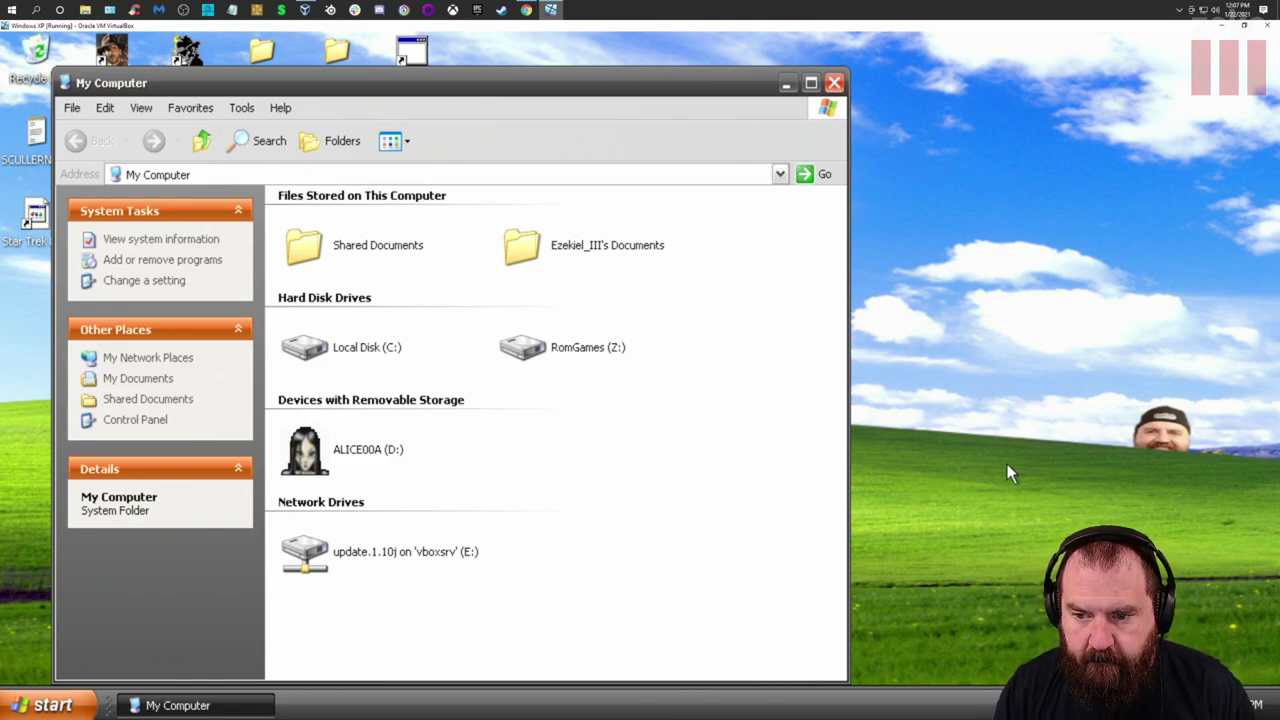
key(ctrl+h)
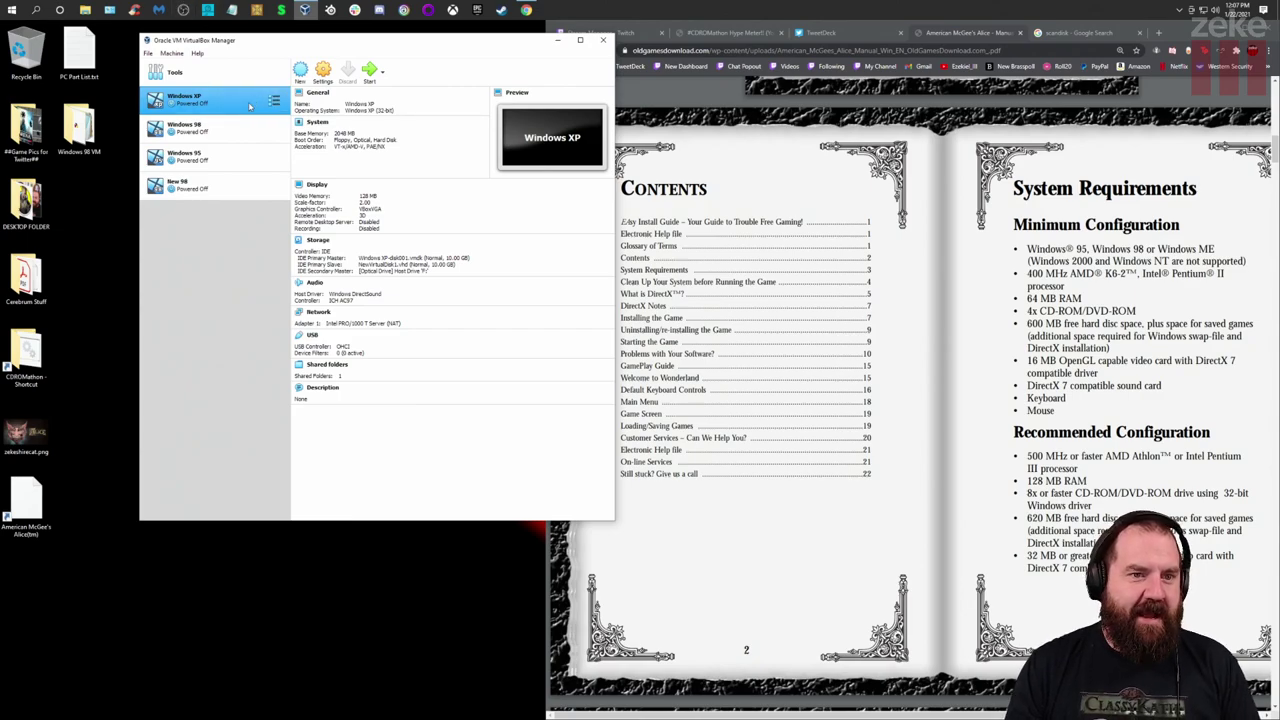
Check the Windows XP VM's Display settings, close Settings, and start the machine
click(323, 72)
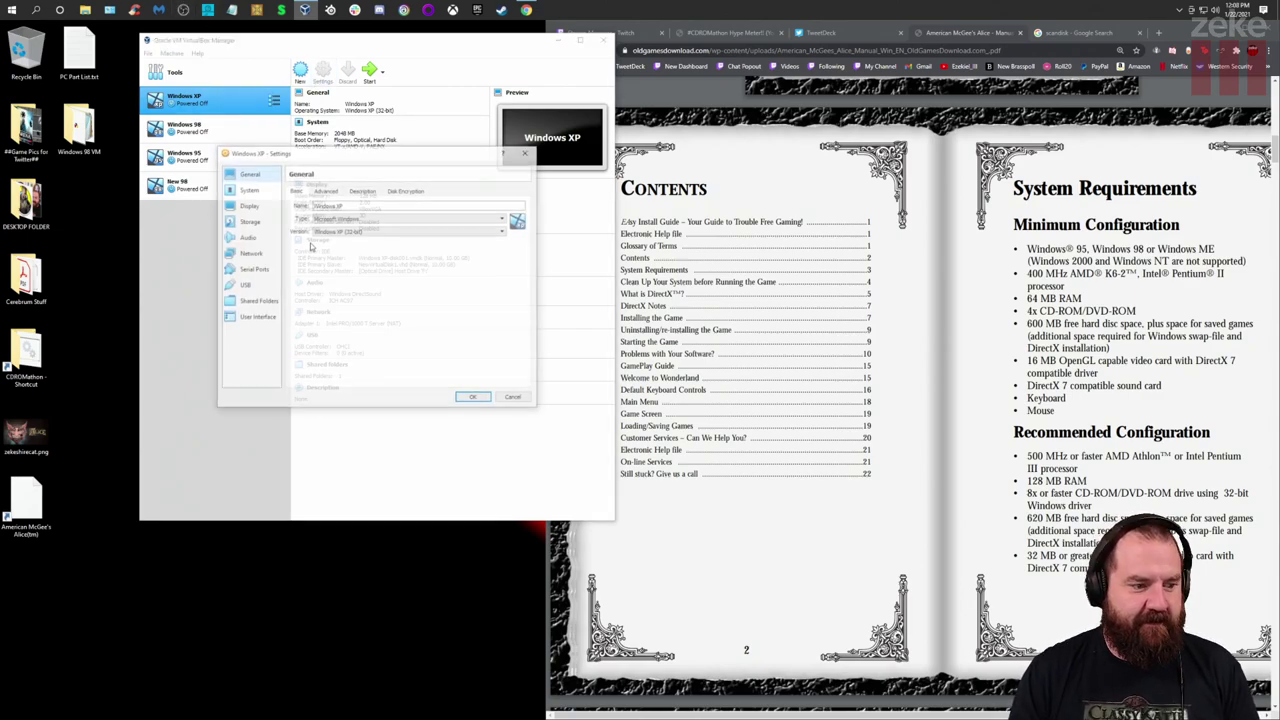
click(248, 205)
click(527, 152)
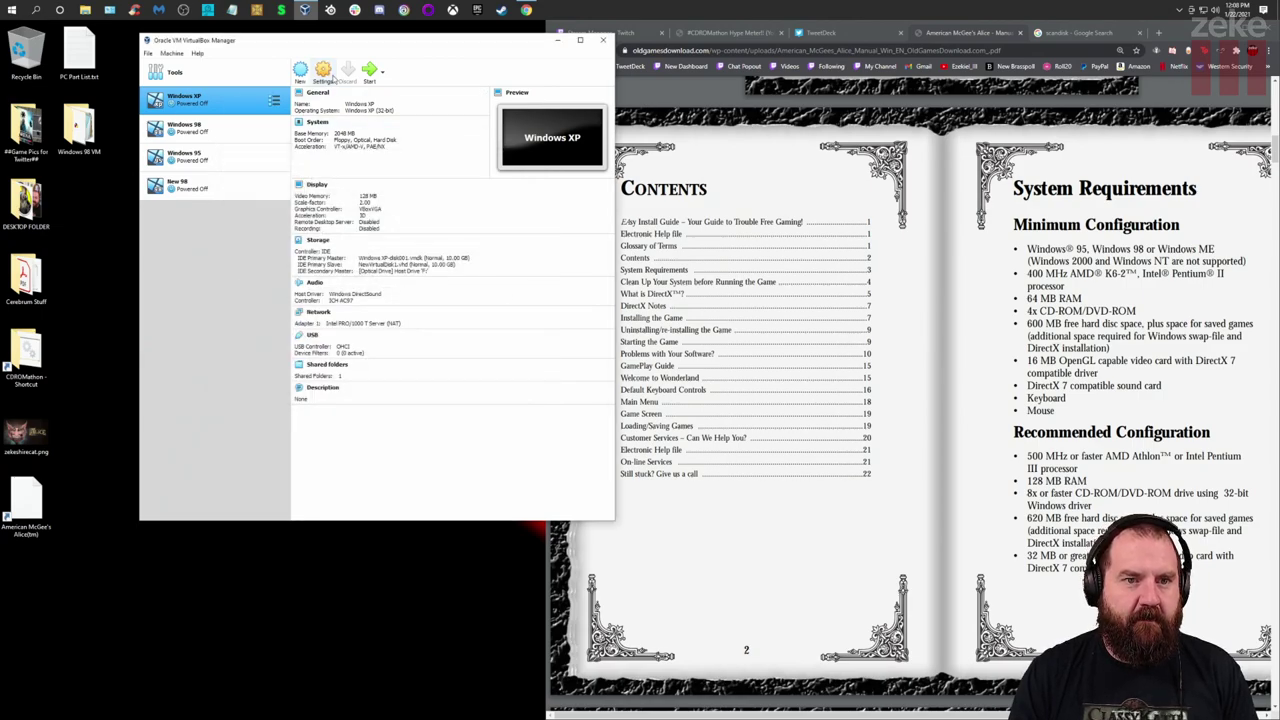
click(370, 70)
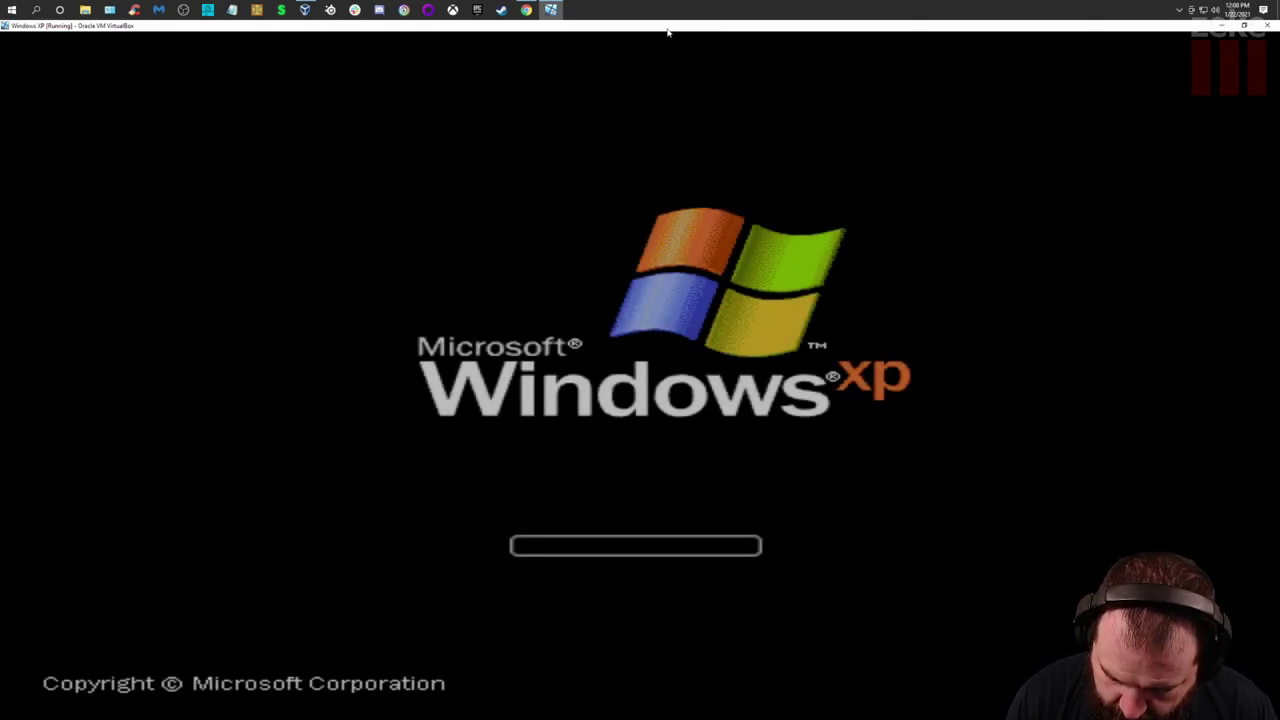
Switch the XP guest to Full-screen Mode through the Host+Home menu
key(ctrl+Home)
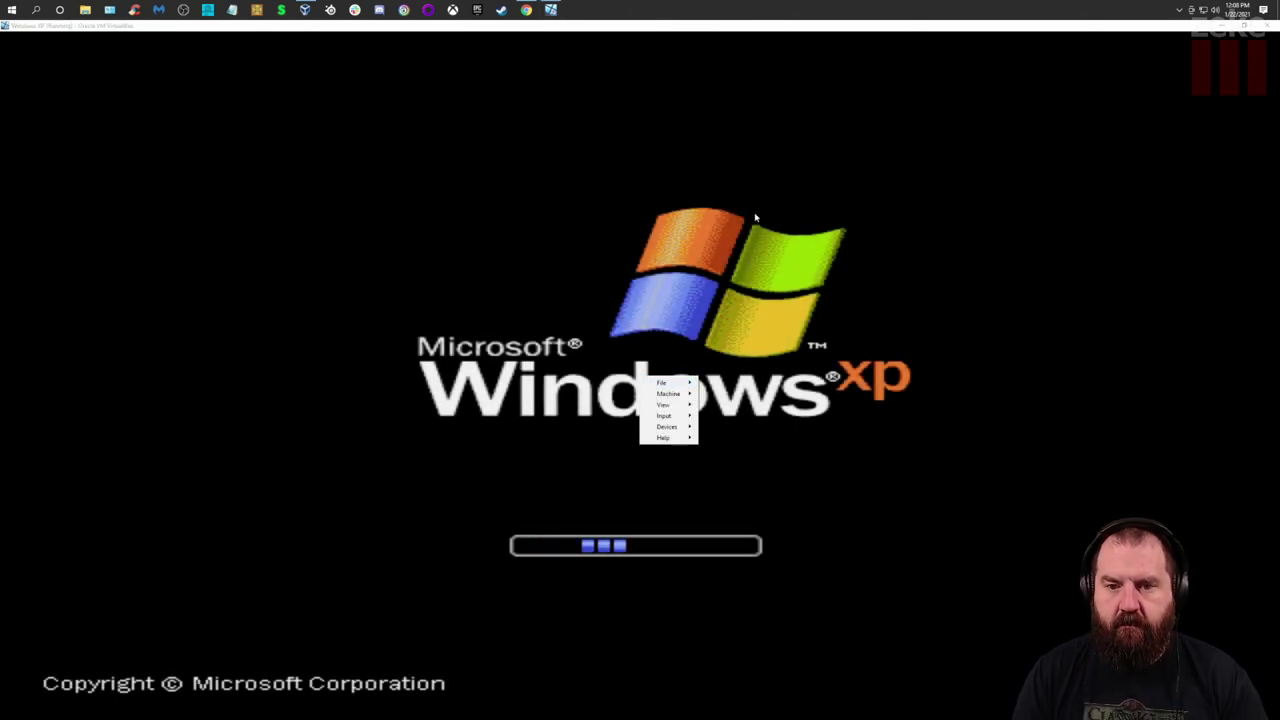
key(Up)
key(Up)
key(Up)
key(Up)
key(Right)
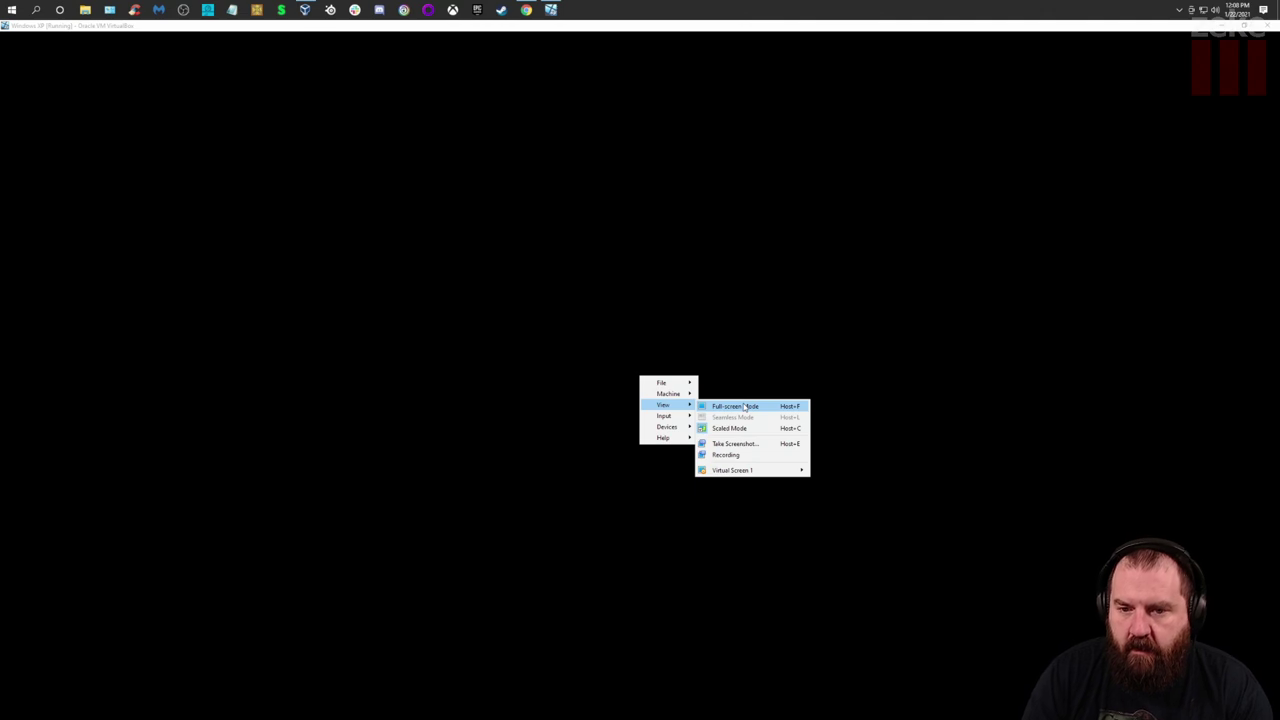
key(Return)
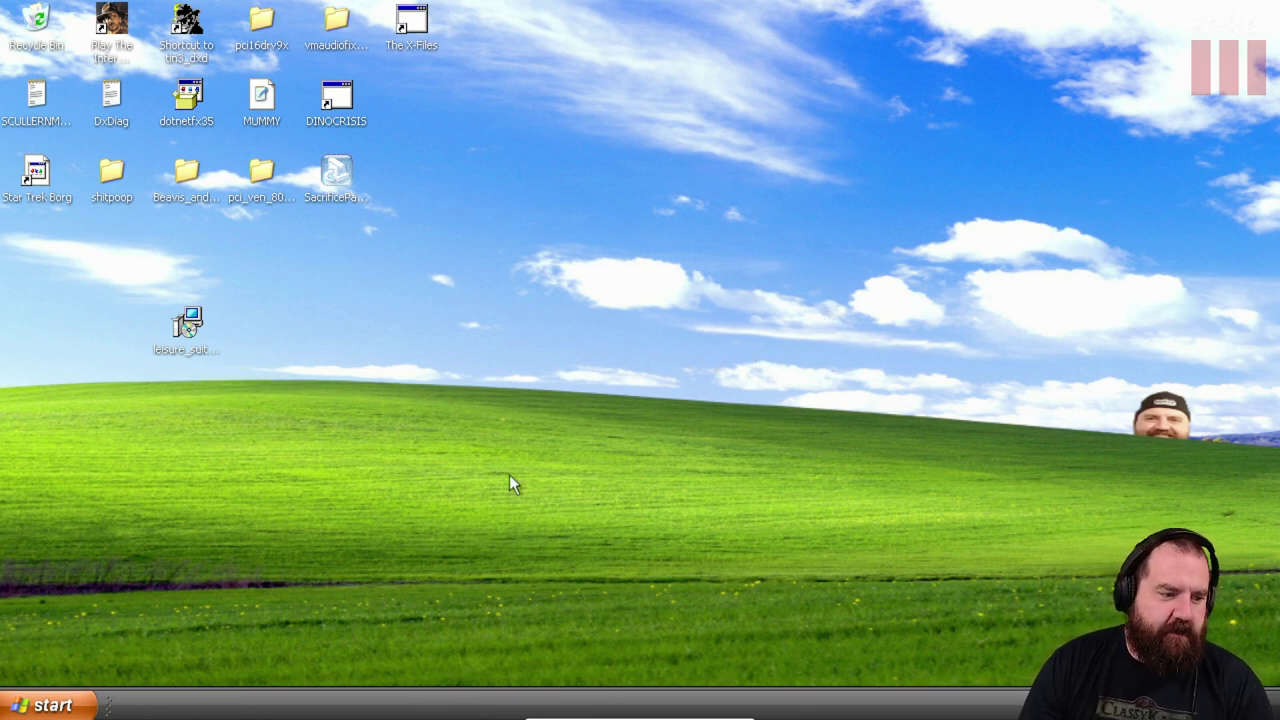
click(60, 708)
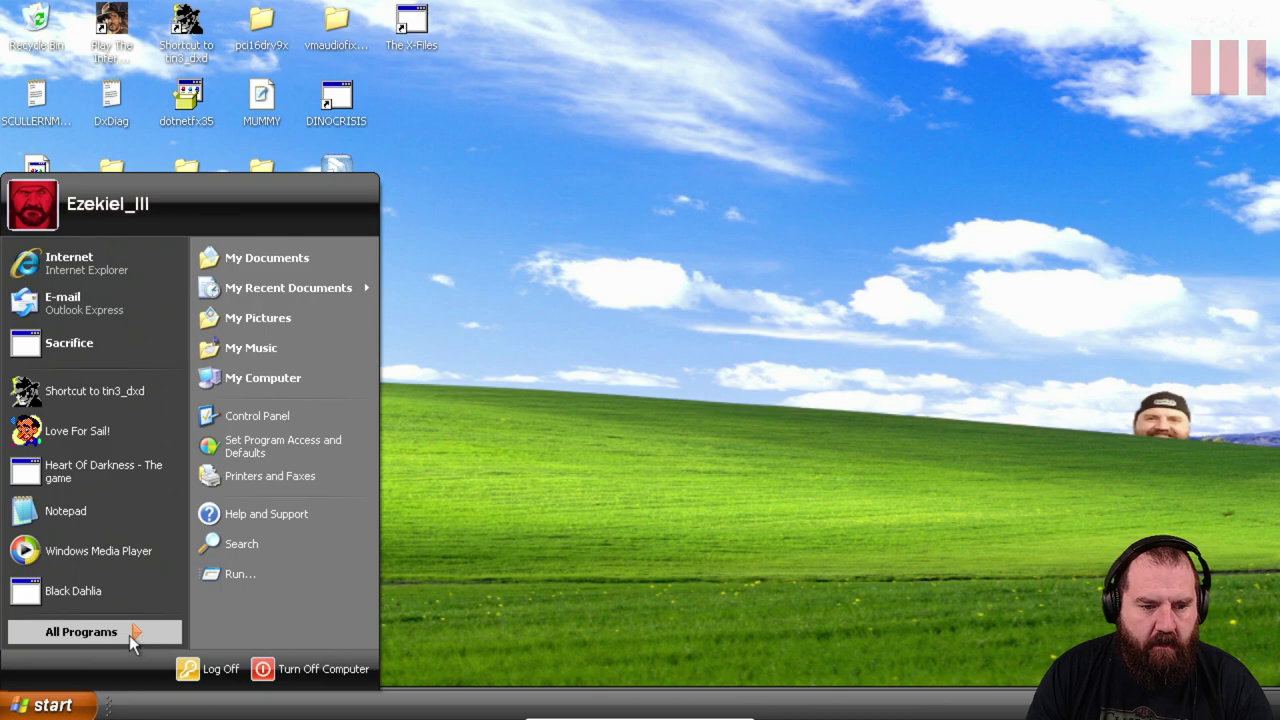
Reopen My Computer and launch the Alice installer from the ALICE00A (D:) disc
mouse_move(129, 633)
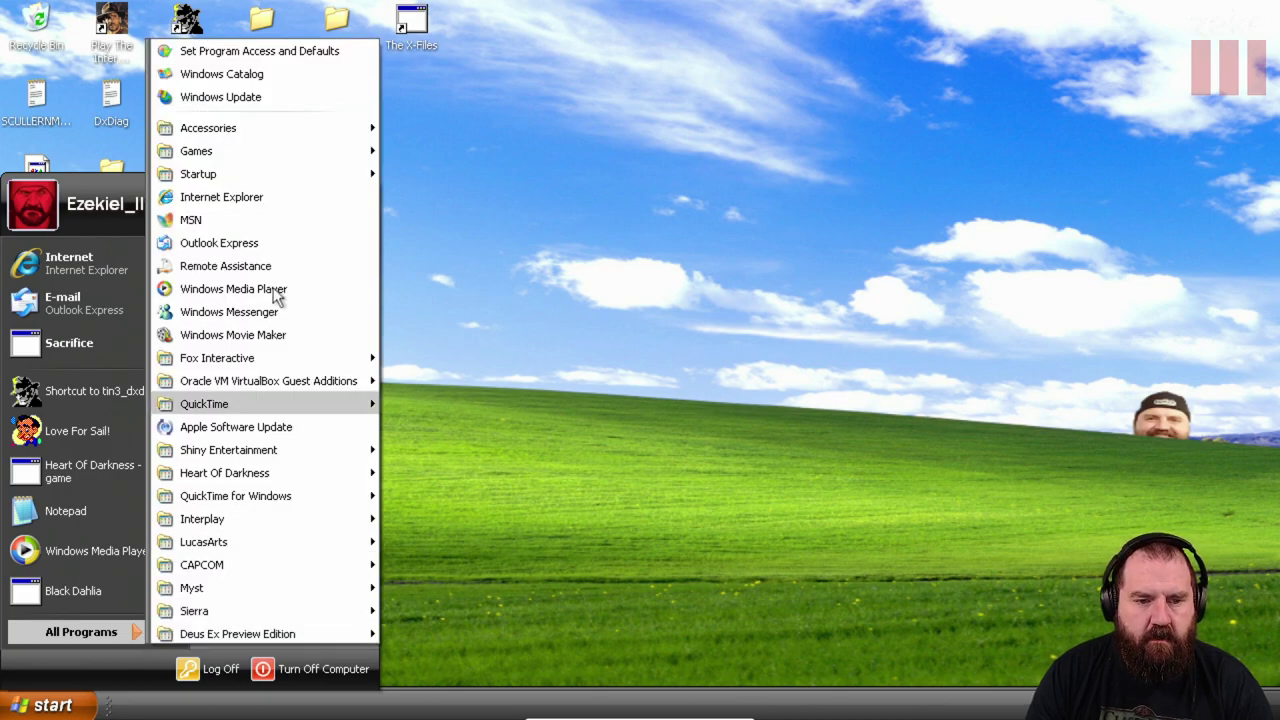
key(super)
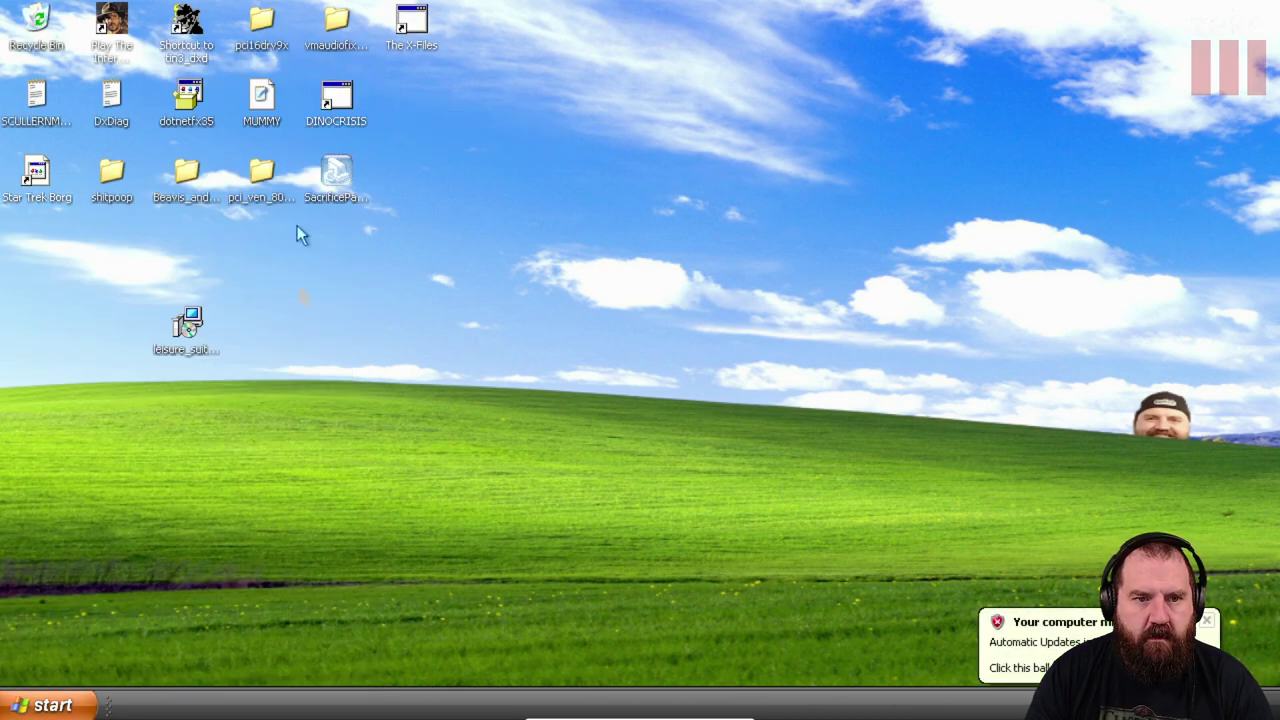
click(53, 708)
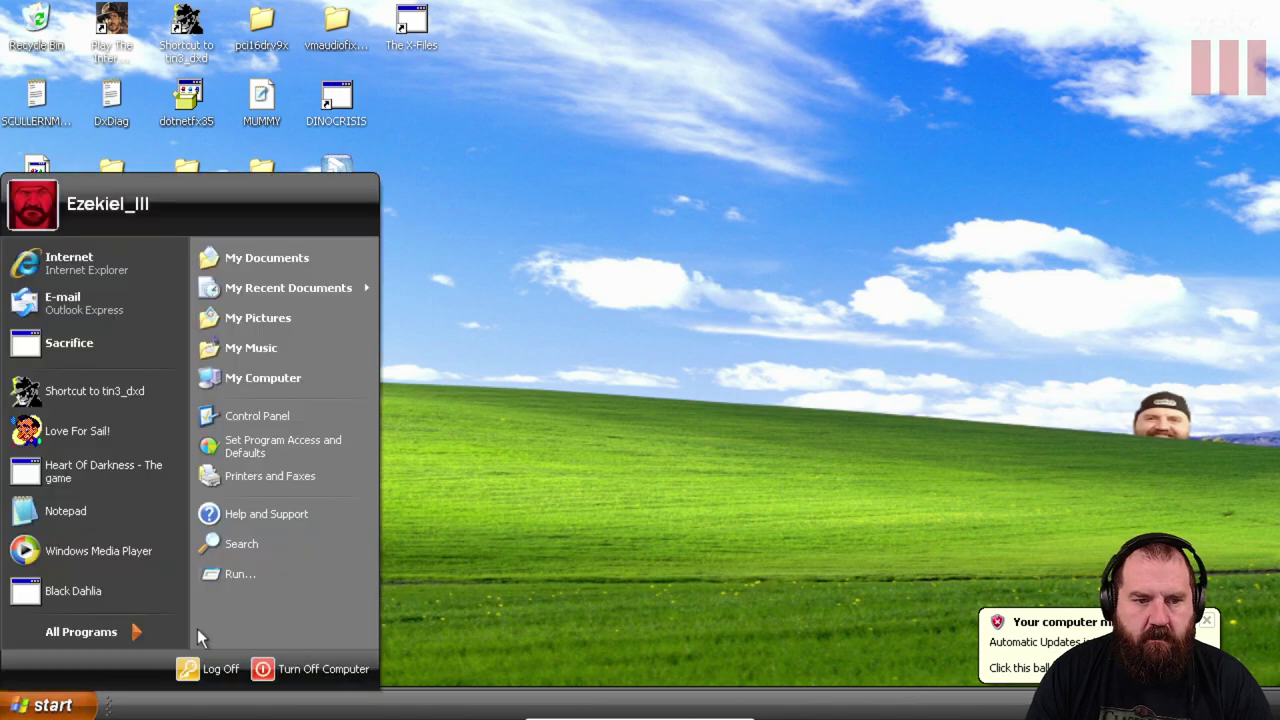
click(285, 374)
click(308, 435)
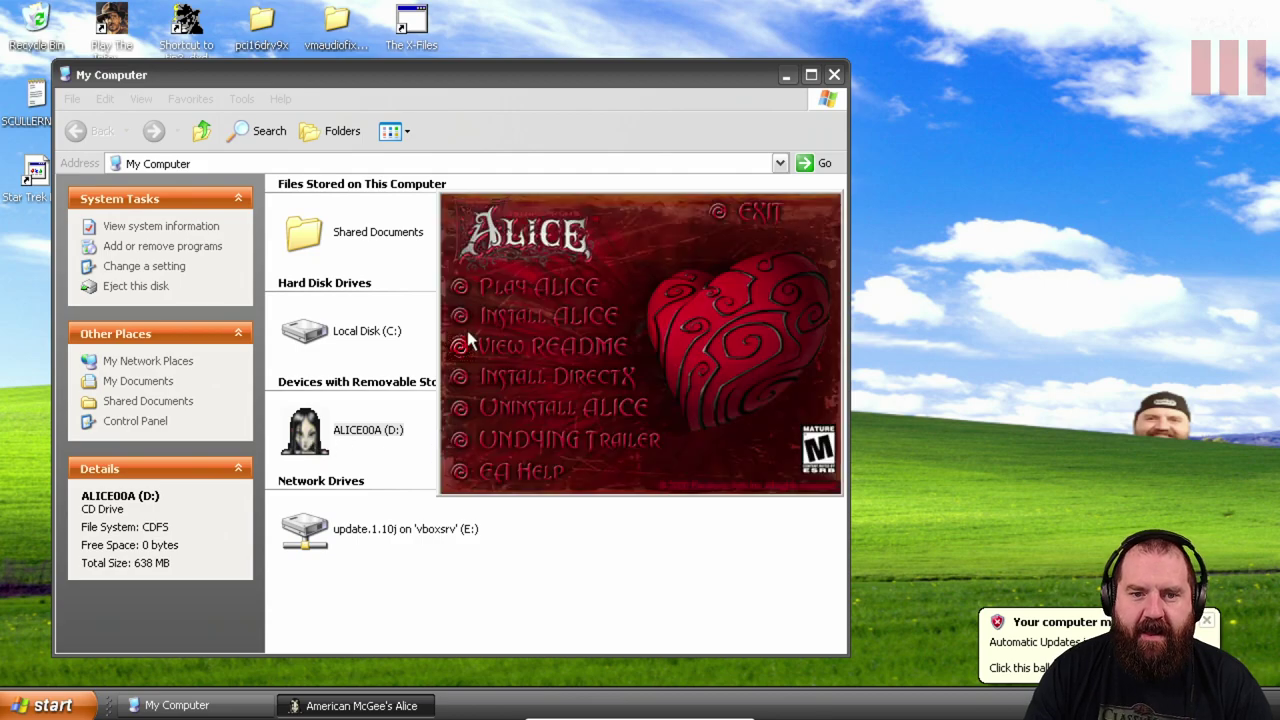
click(462, 318)
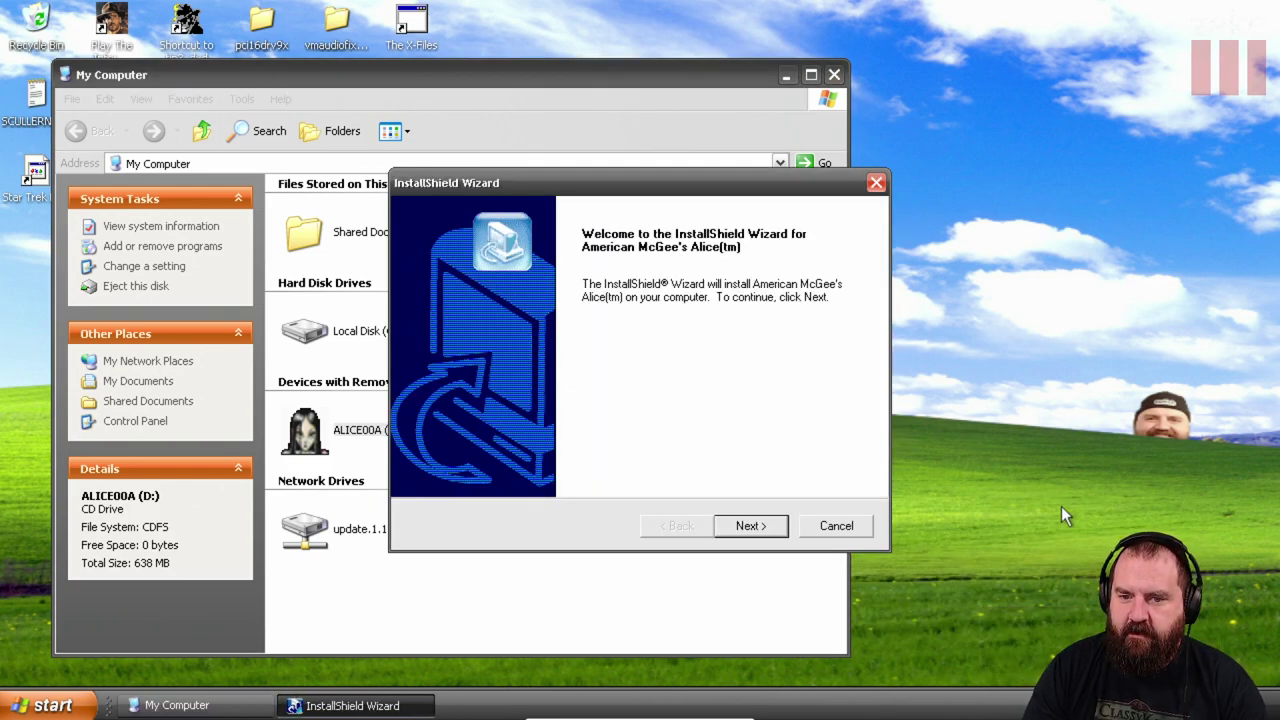
Run the Alice installer with Typical setup and the default EA GAMES\American McGee's Alice folder
click(763, 533)
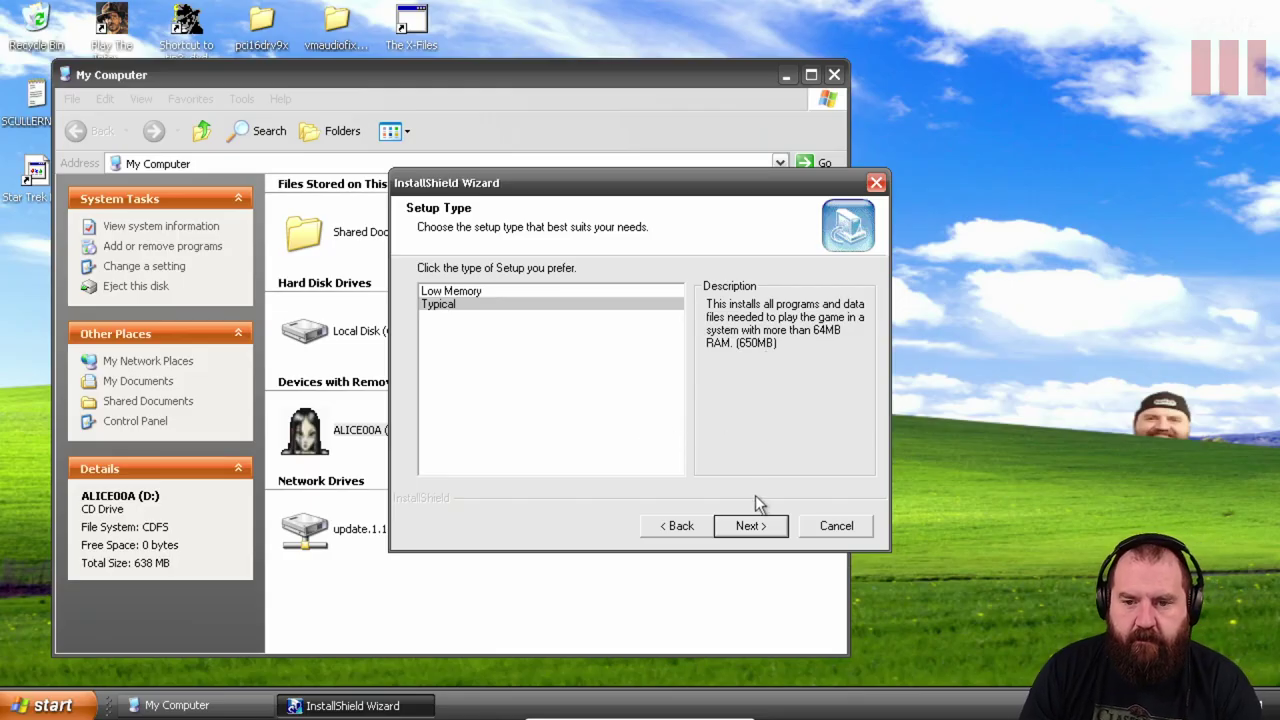
click(751, 526)
click(757, 531)
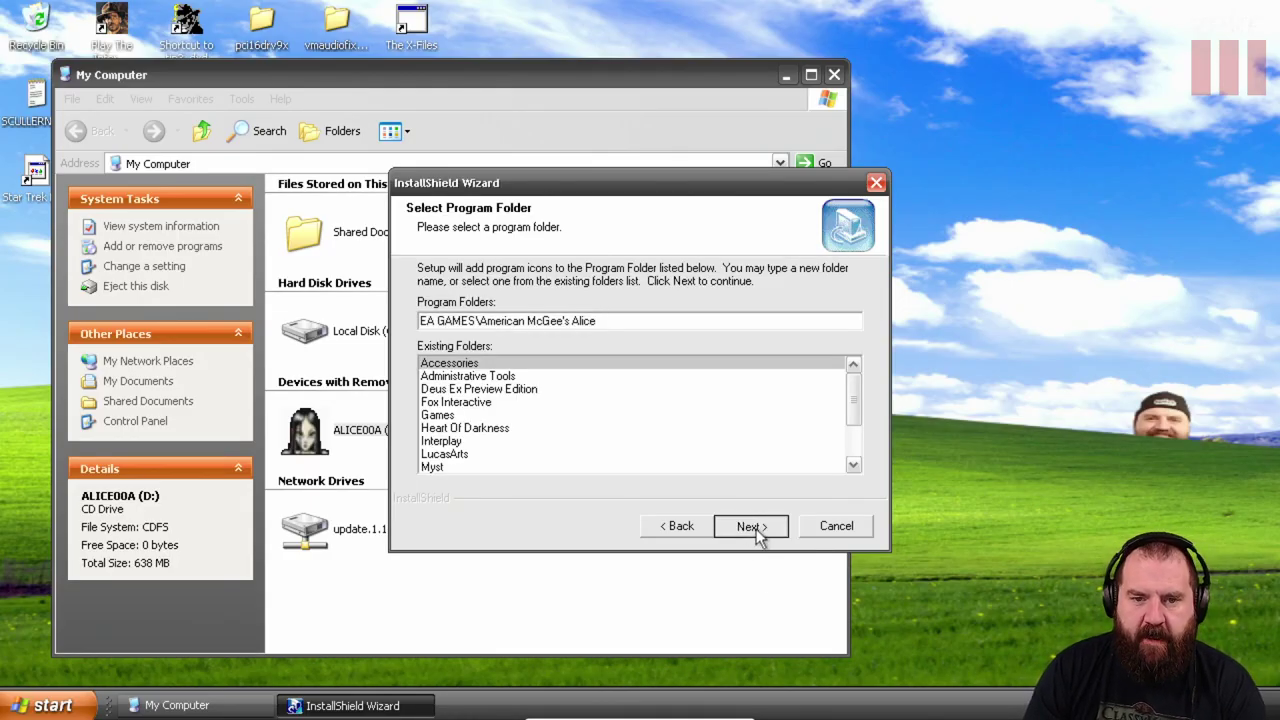
click(604, 412)
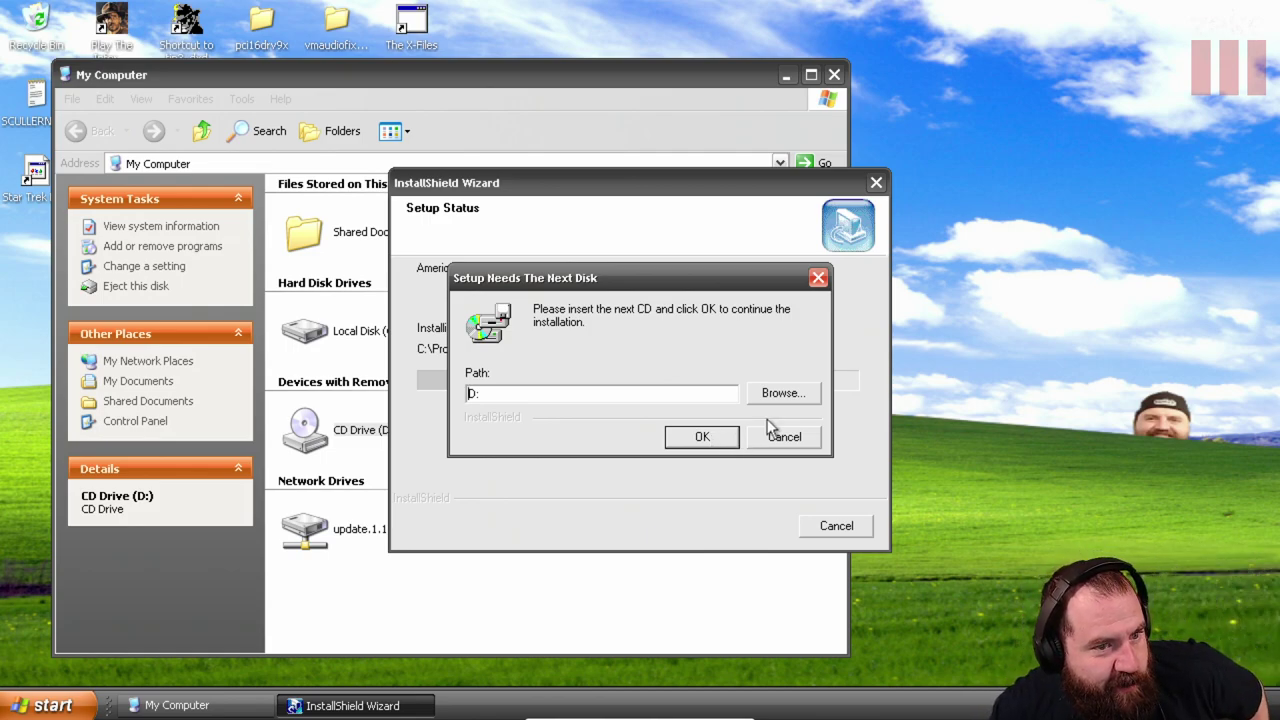
click(724, 437)
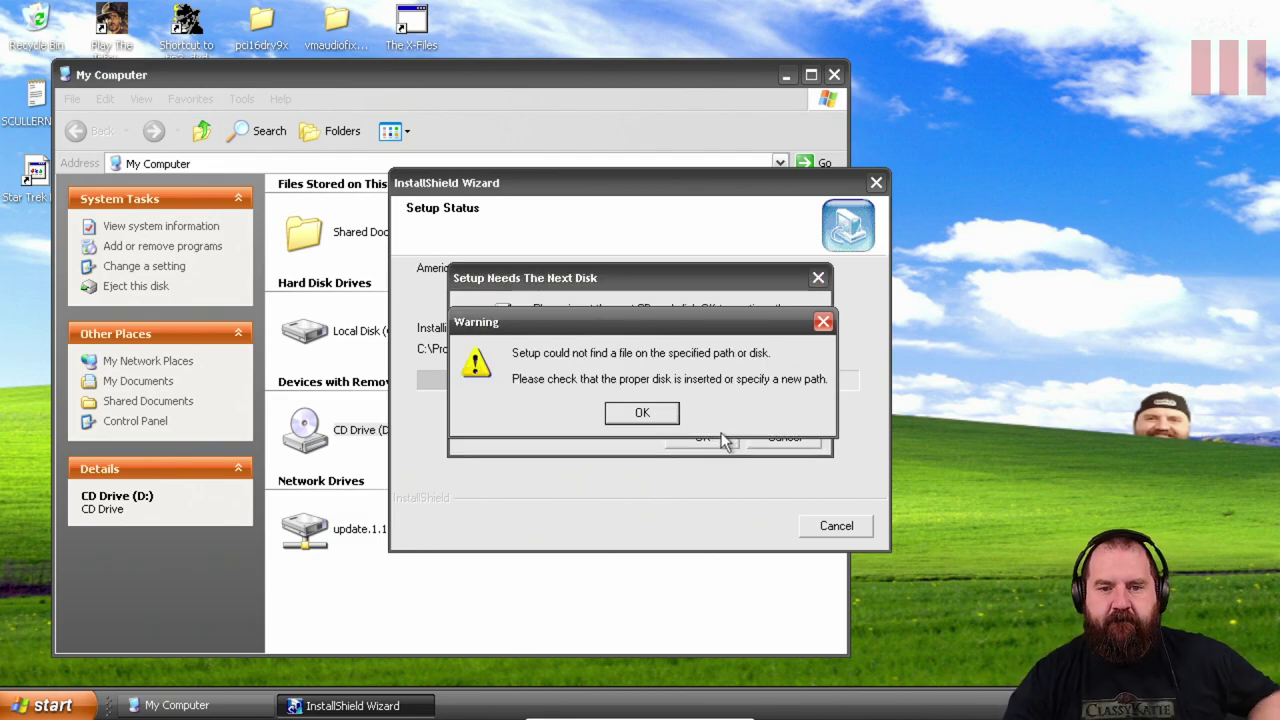
click(643, 414)
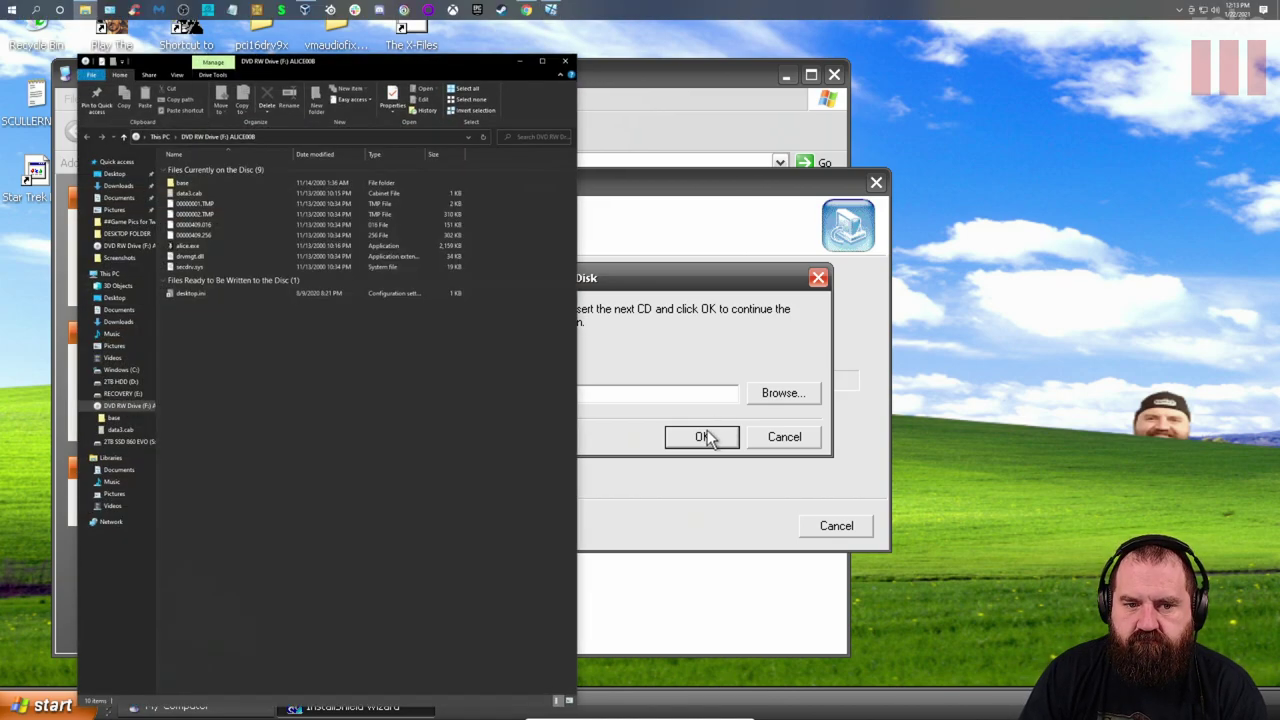
click(993, 277)
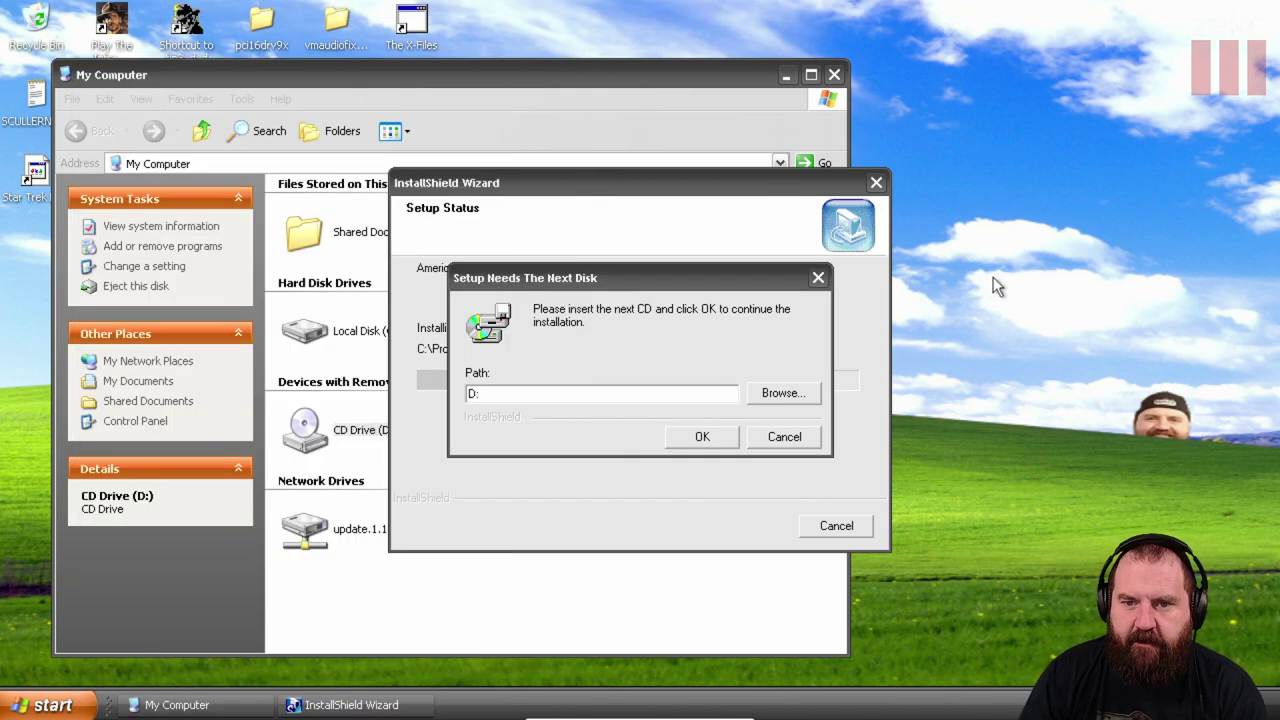
click(702, 443)
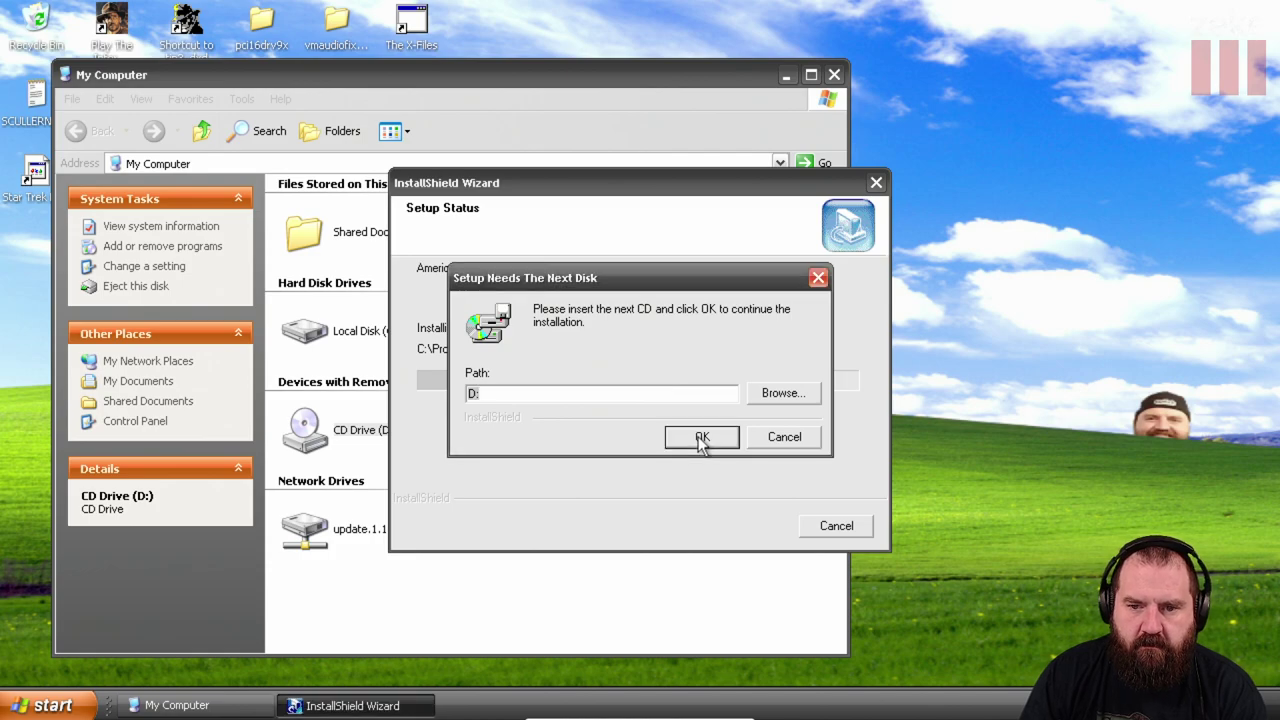
click(702, 440)
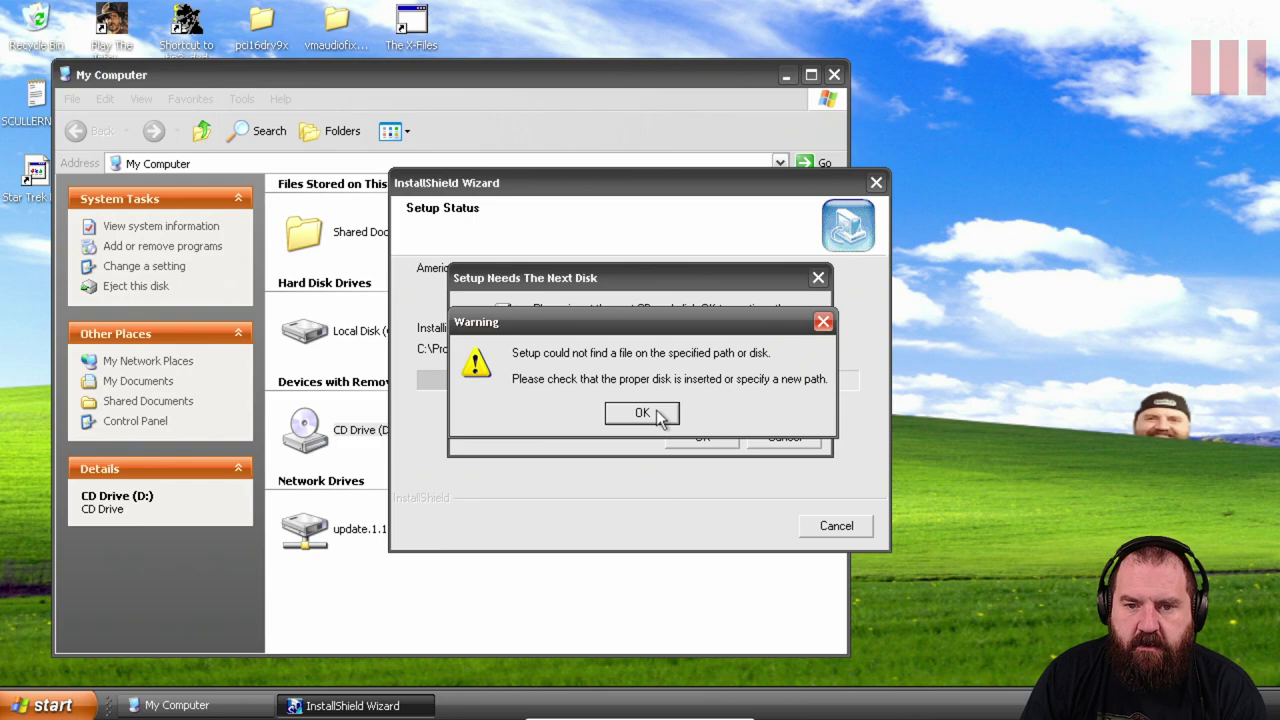
click(660, 418)
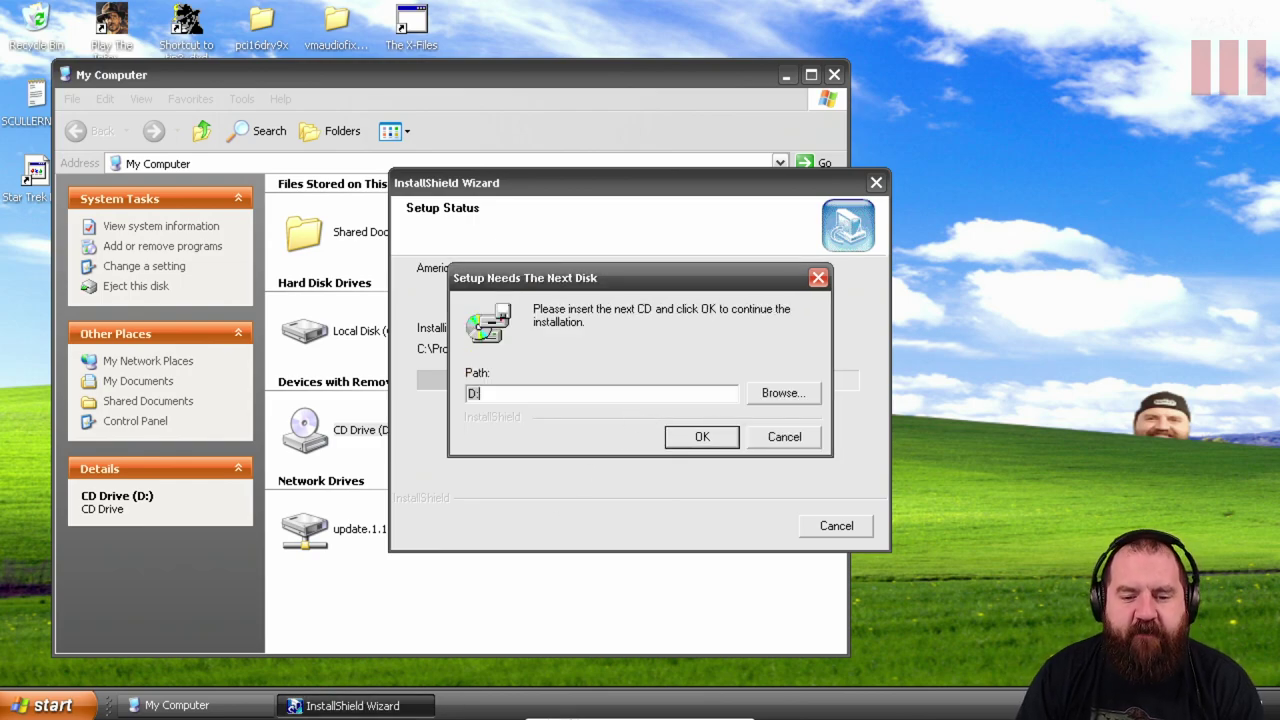
mouse_move(620, 715)
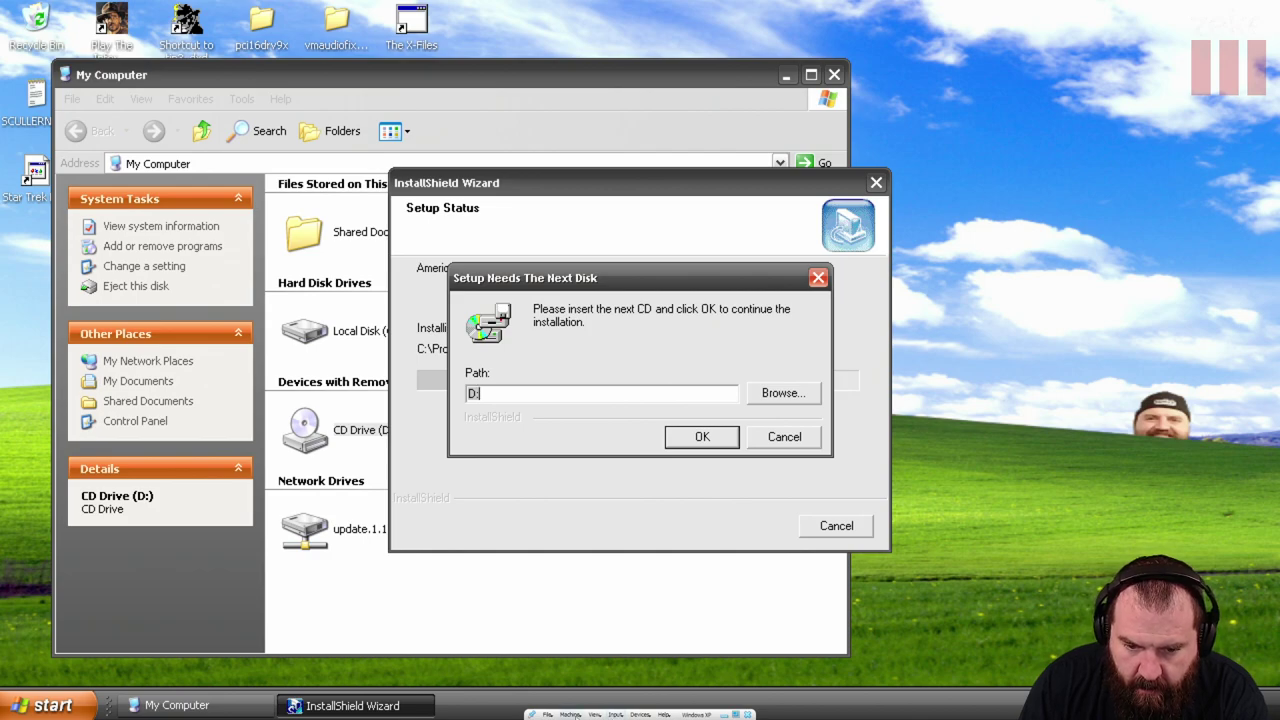
Attach host drive F: as the VM's optical drive, repeating to make sure it's attached
click(572, 714)
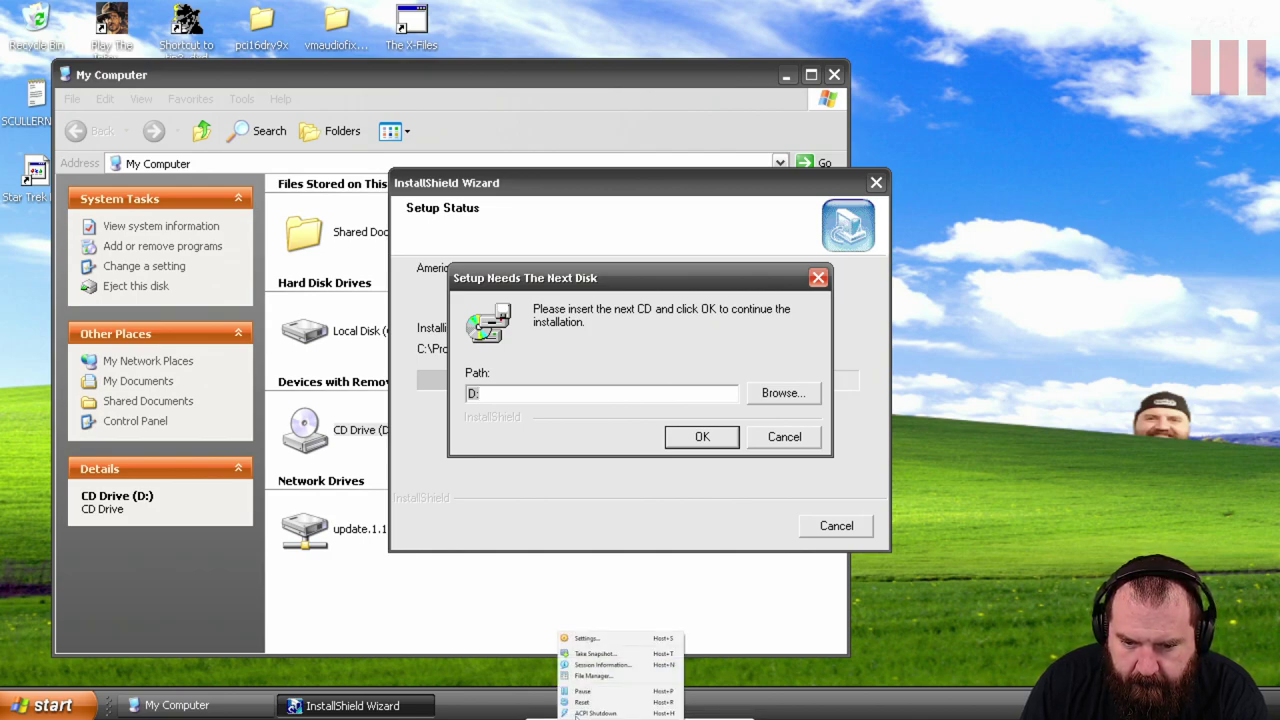
click(749, 706)
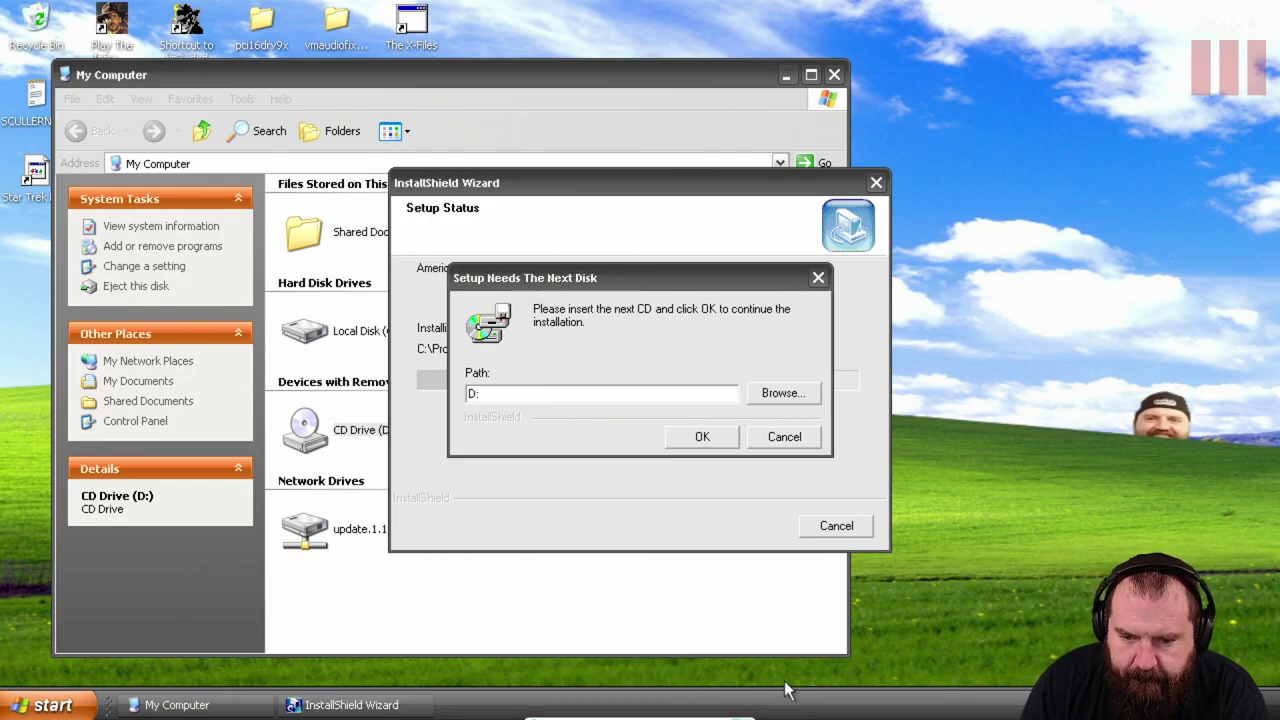
click(640, 715)
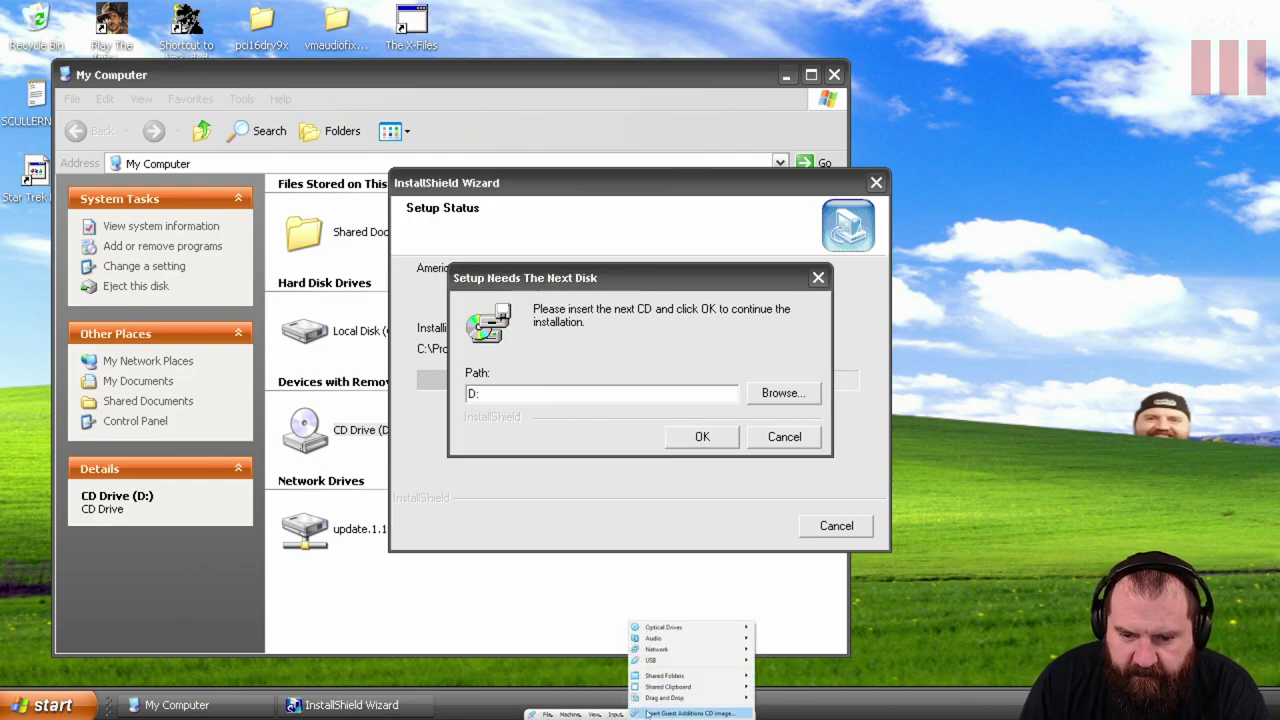
mouse_move(680, 630)
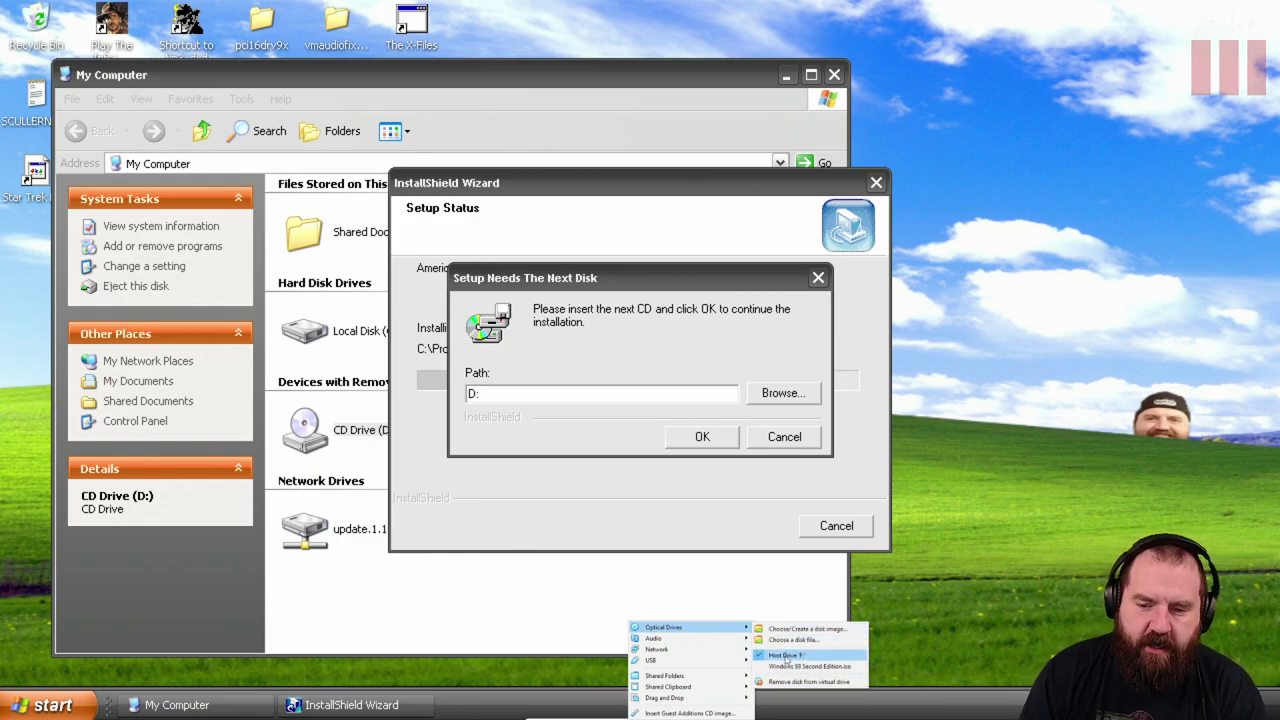
click(786, 656)
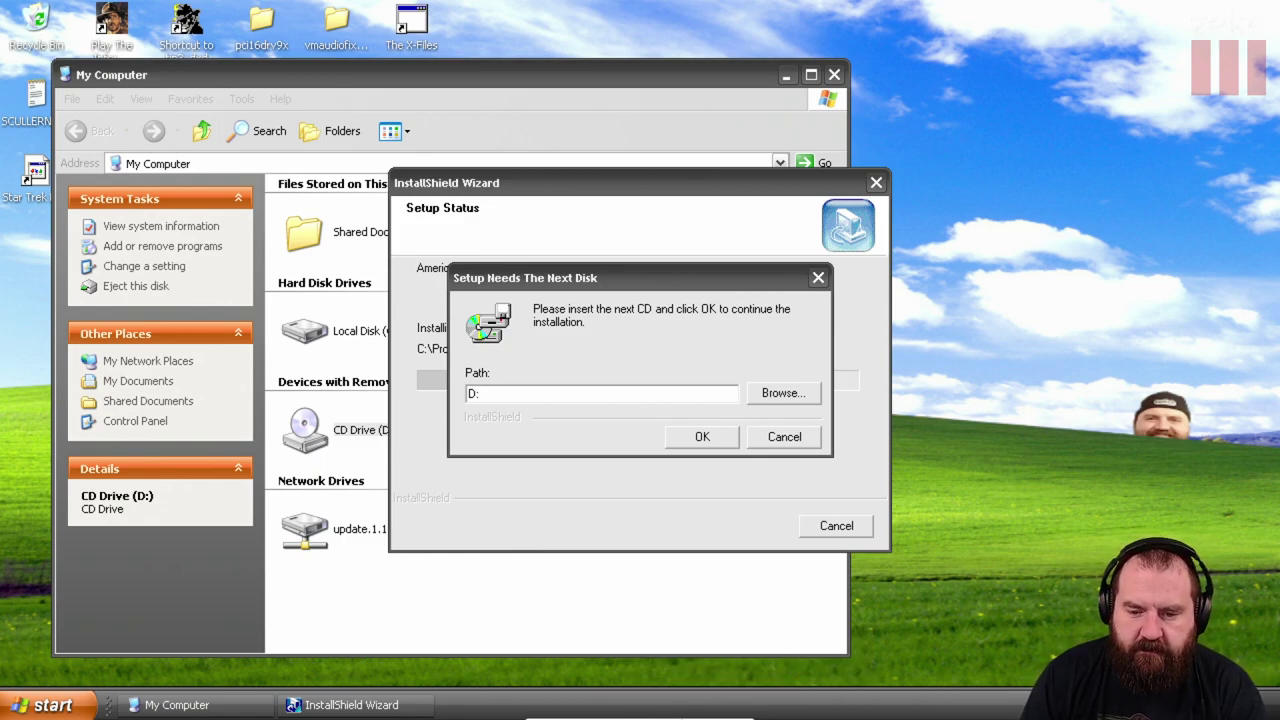
click(641, 714)
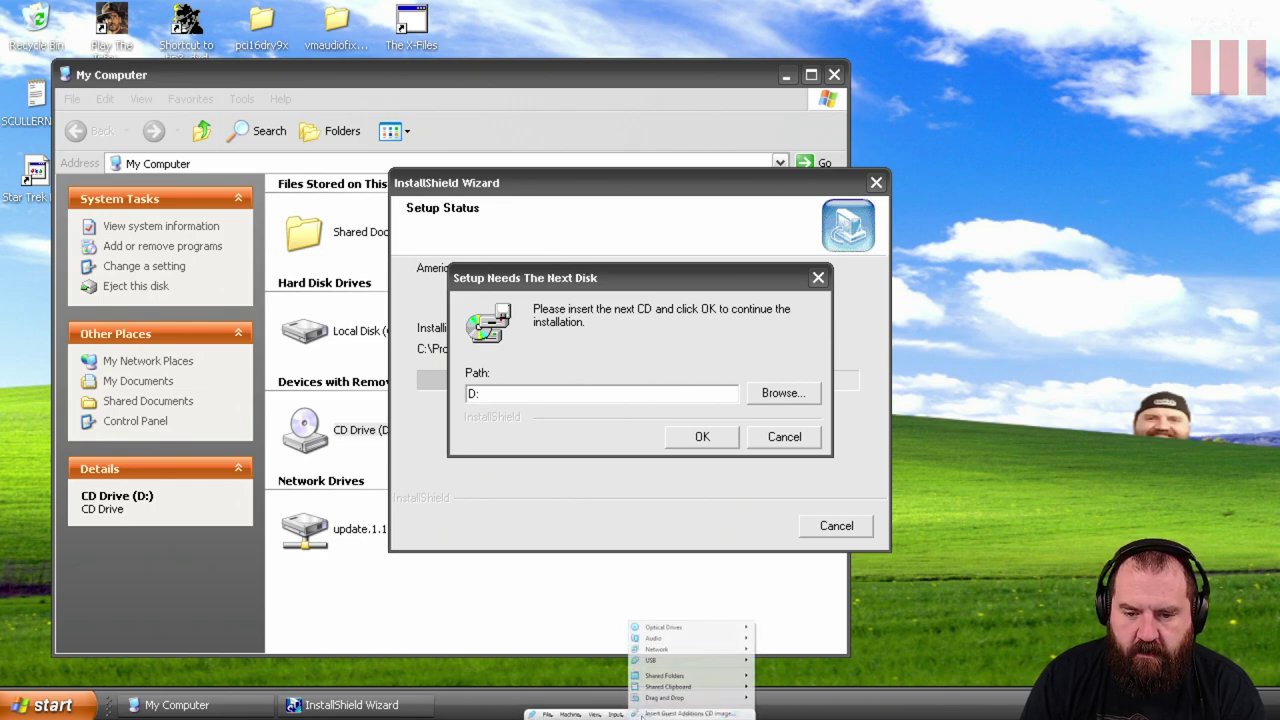
mouse_move(665, 627)
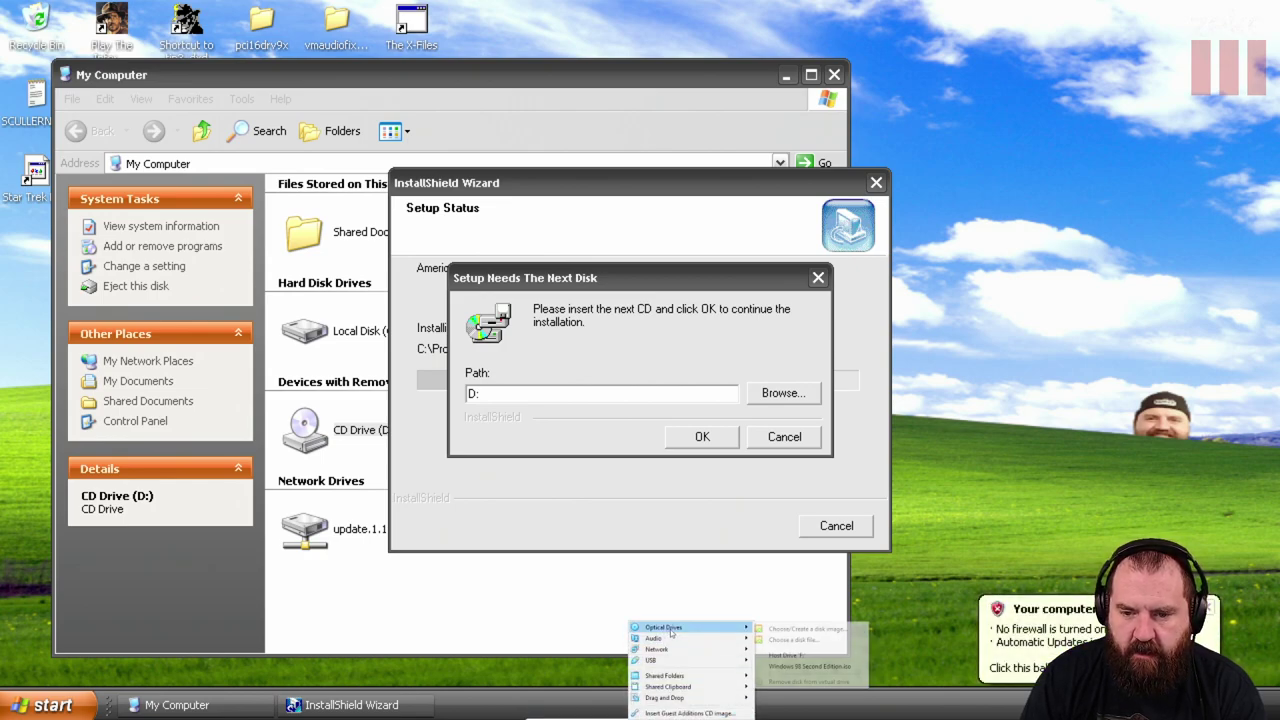
click(785, 656)
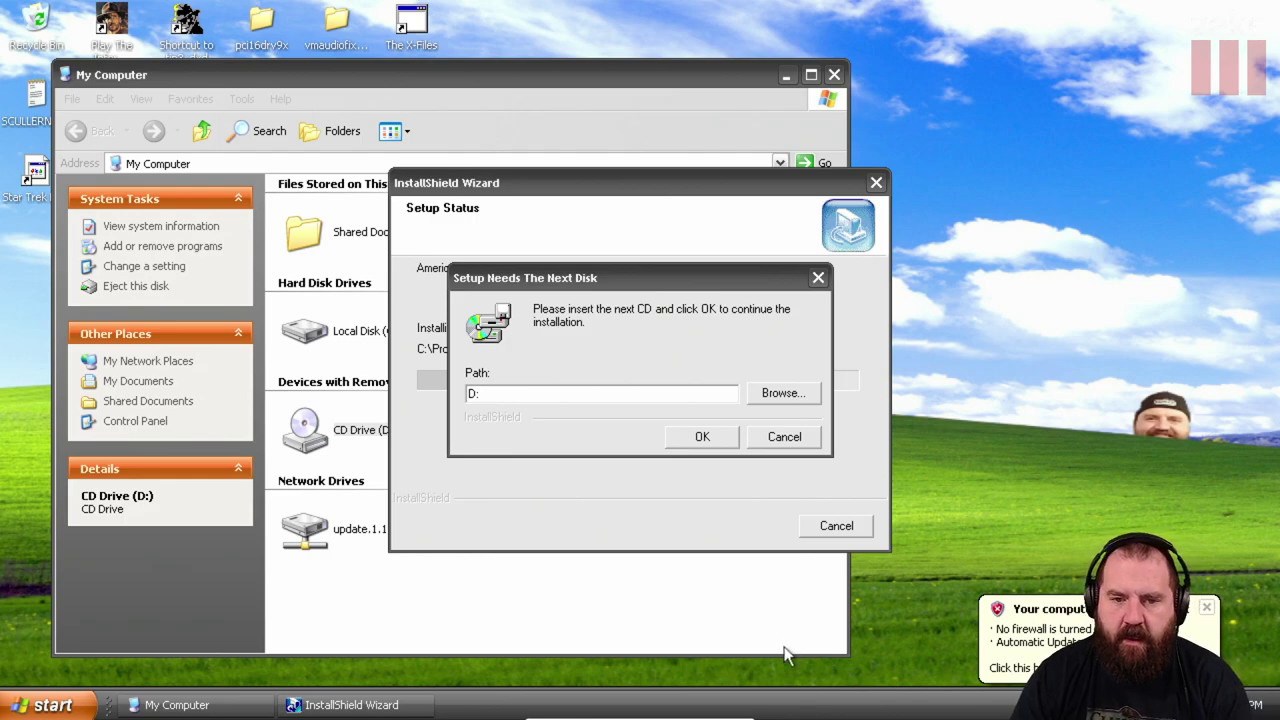
Confirm the second disc is in drive D: and let the Alice installation finish
click(705, 440)
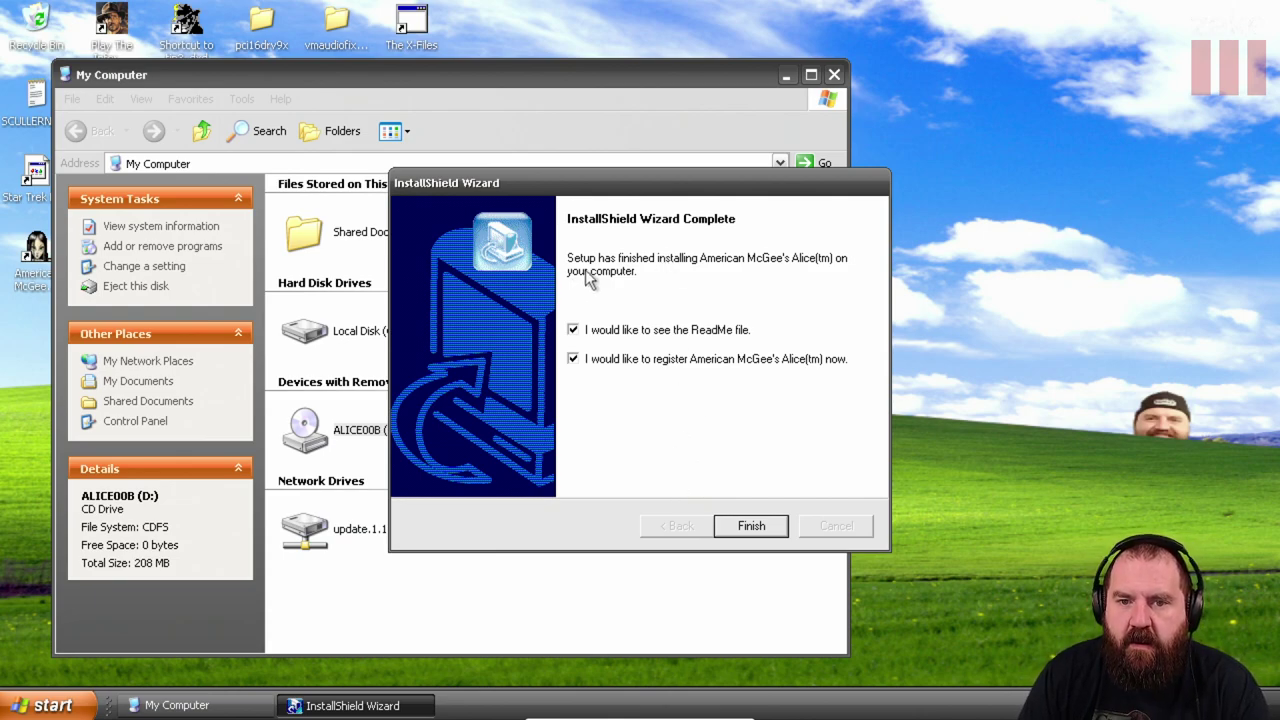
Finish setup with registration ticked, close the Notepad ReadMe, and choose Register Now
click(574, 364)
click(573, 362)
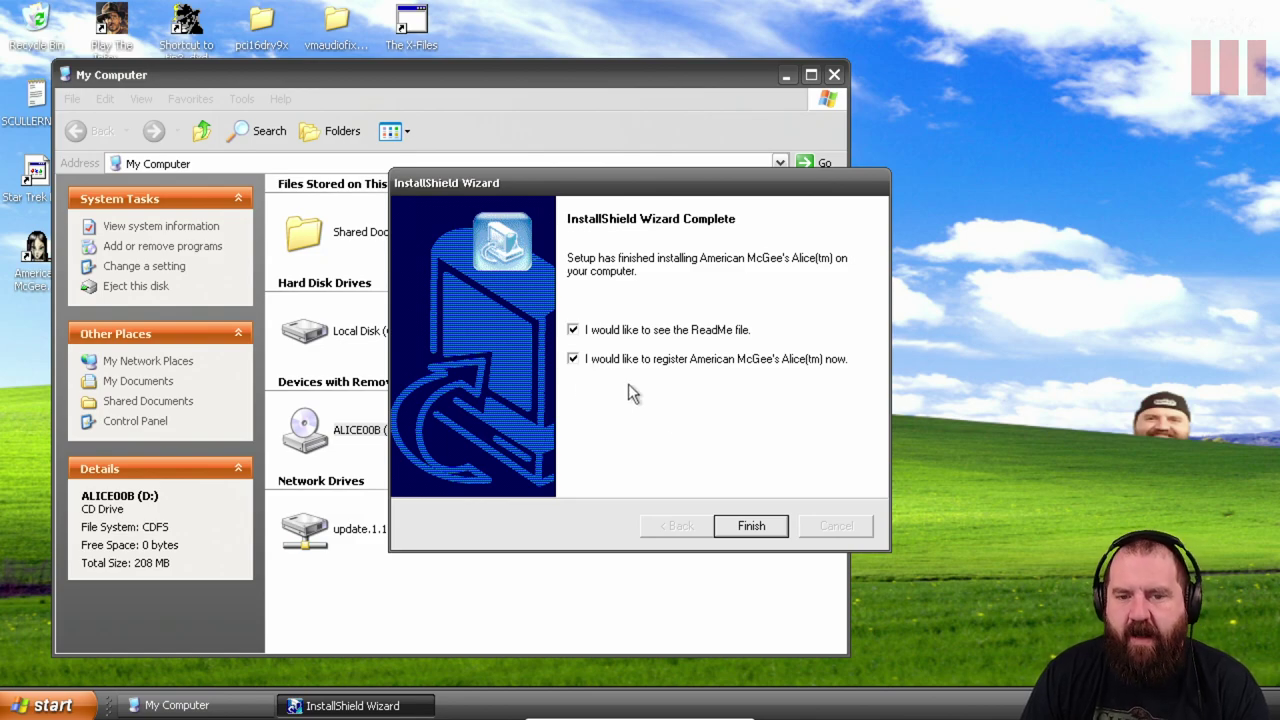
click(749, 532)
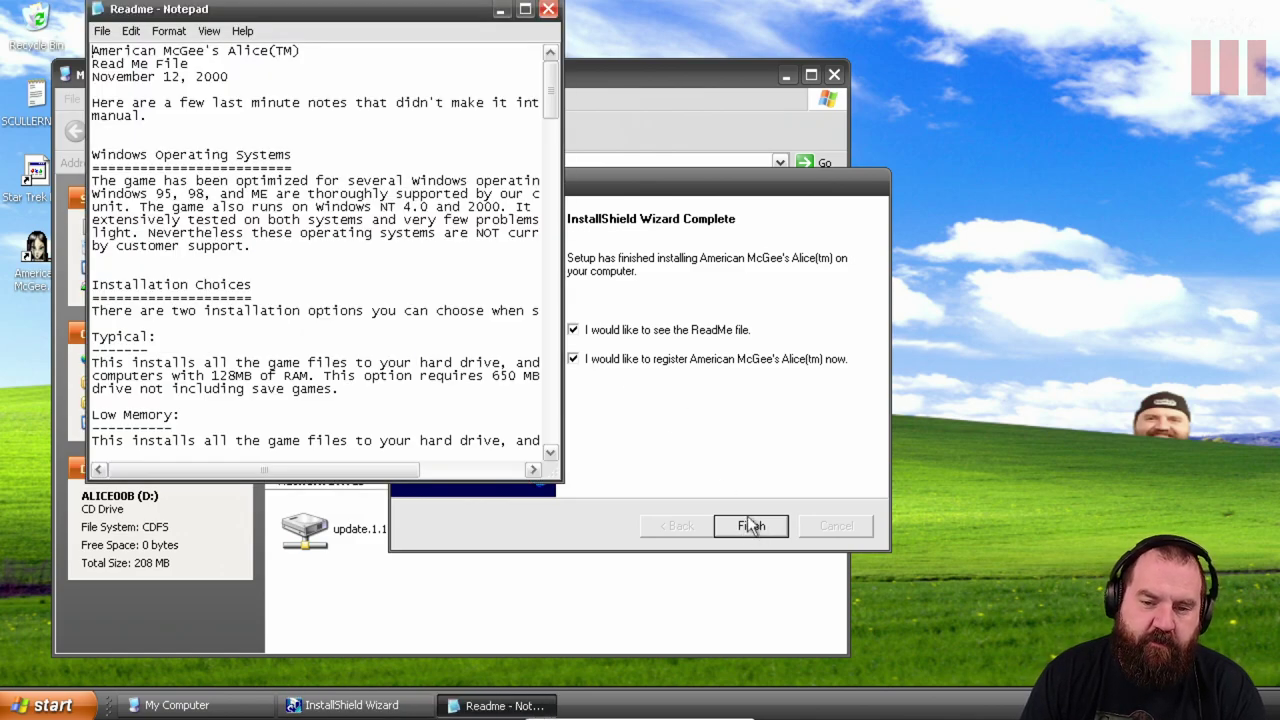
click(548, 9)
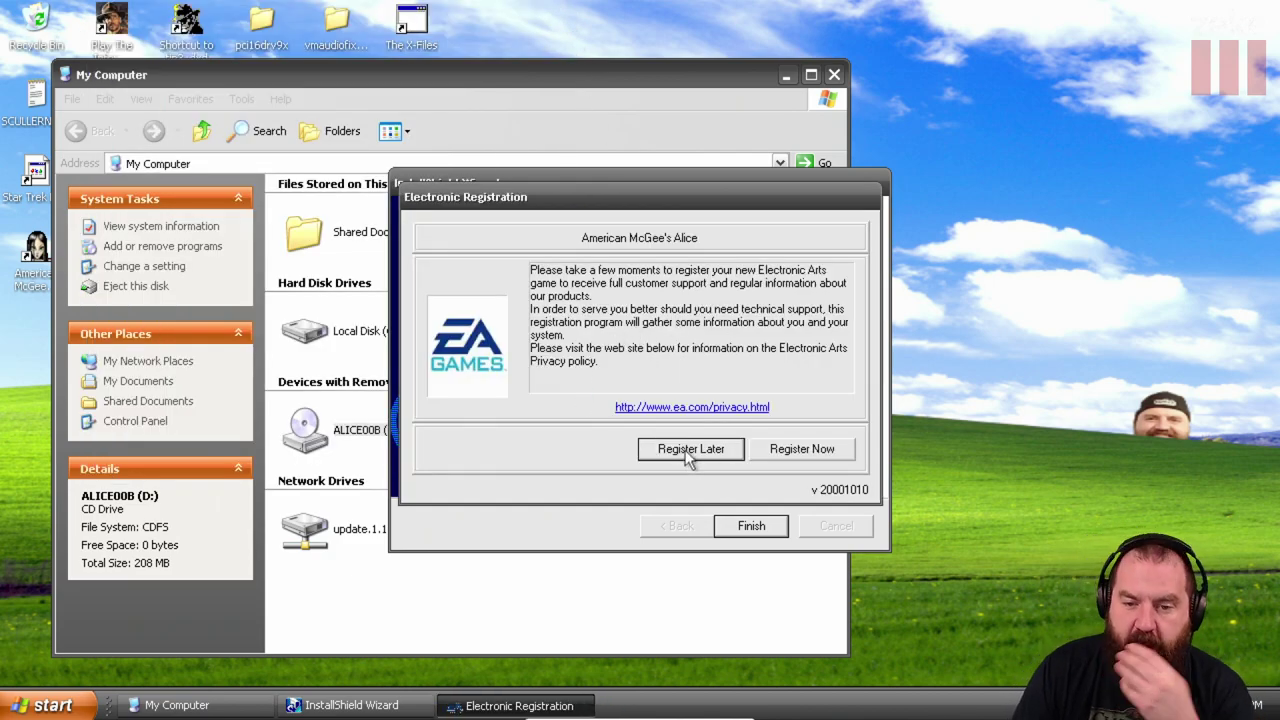
click(800, 449)
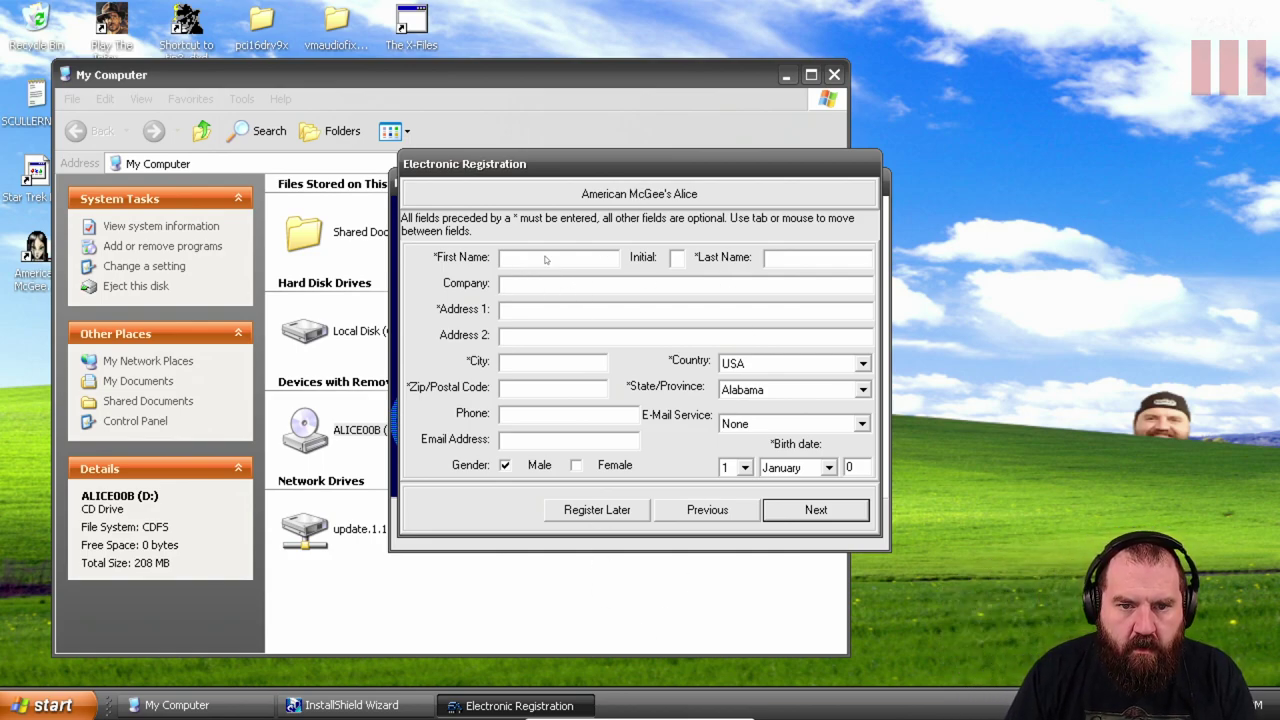
Go back from the registration form, reopen it fresh, and bring up the XP Start menu
click(530, 441)
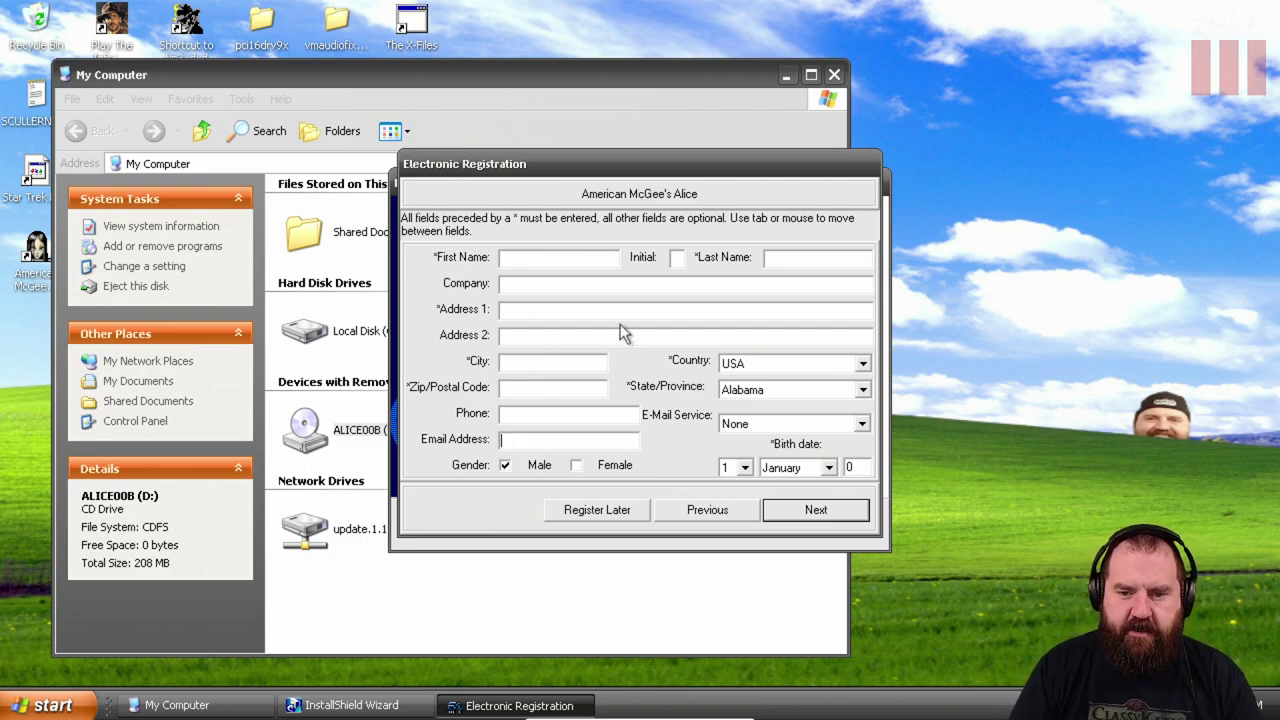
click(706, 511)
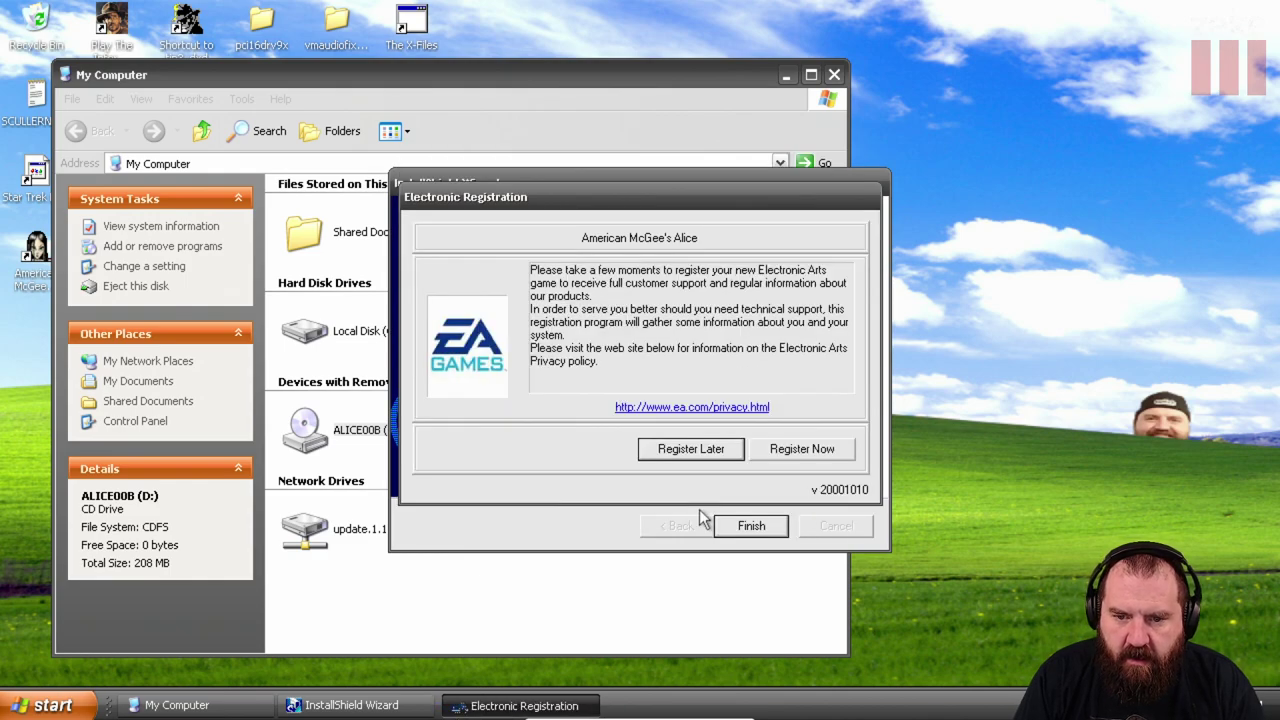
click(786, 458)
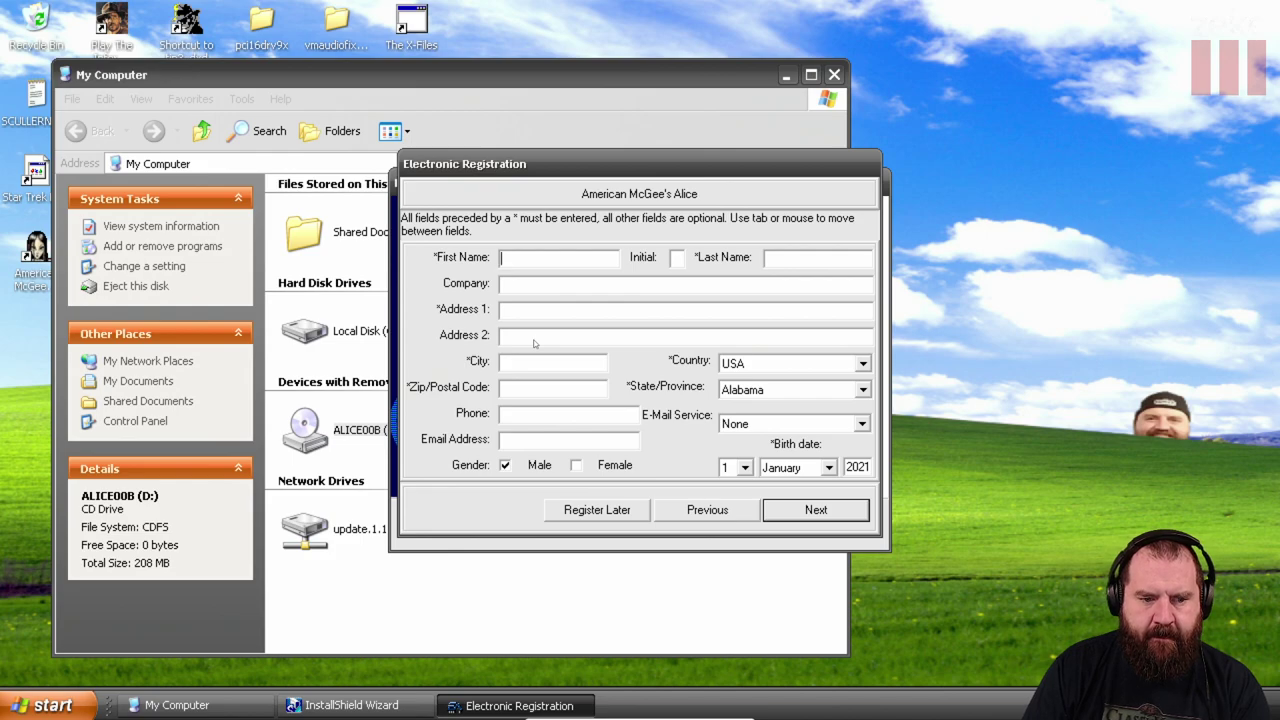
click(60, 706)
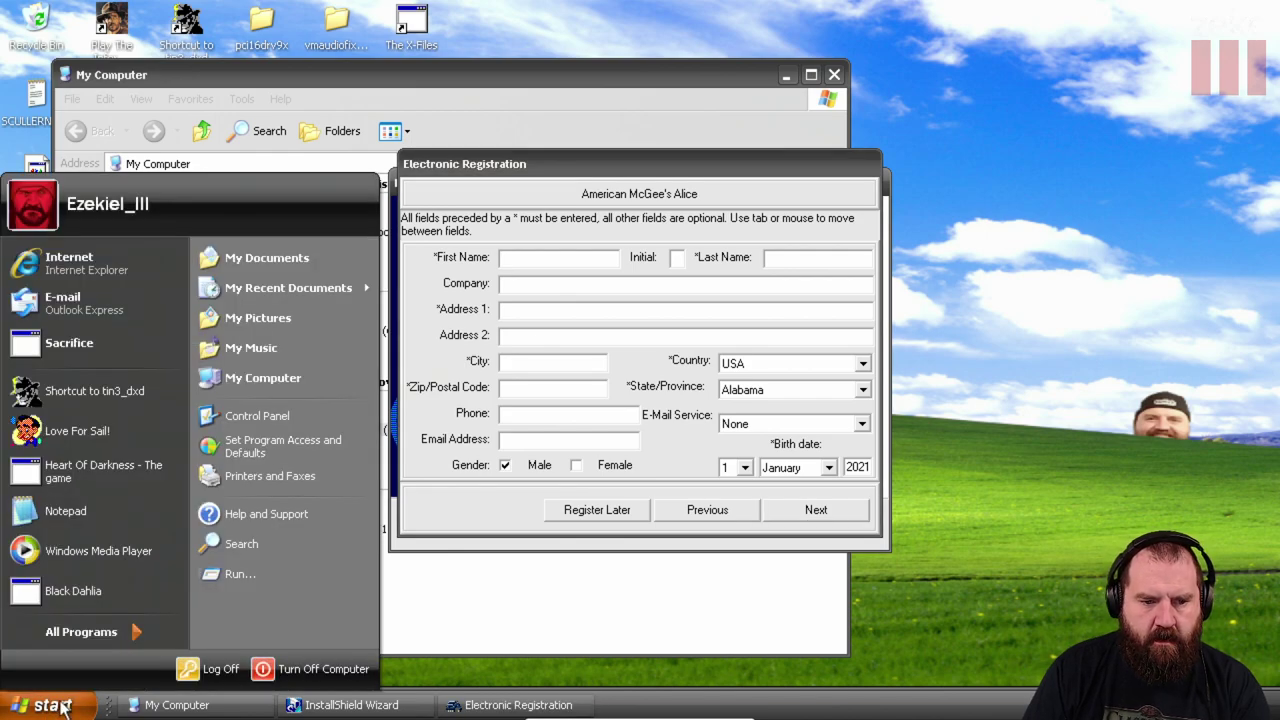
Open Windows Search, close the host's DVD drive folder, and clear the address bar text
click(243, 545)
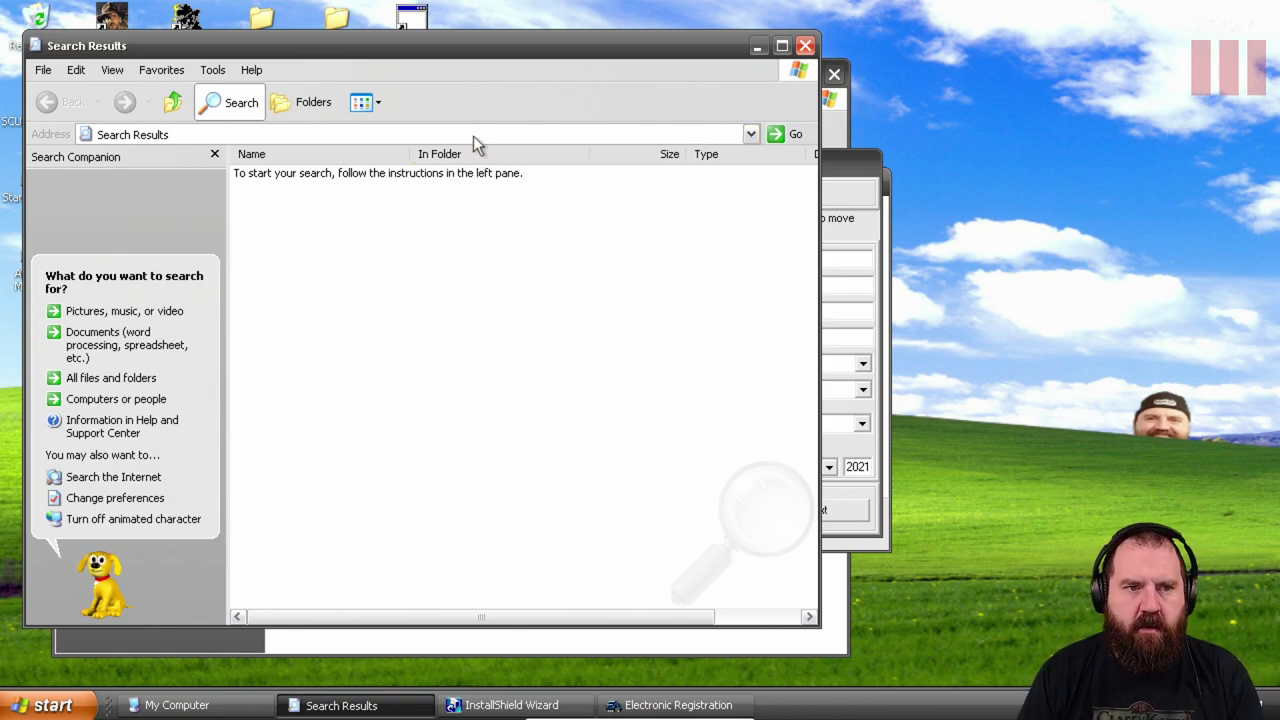
click(473, 137)
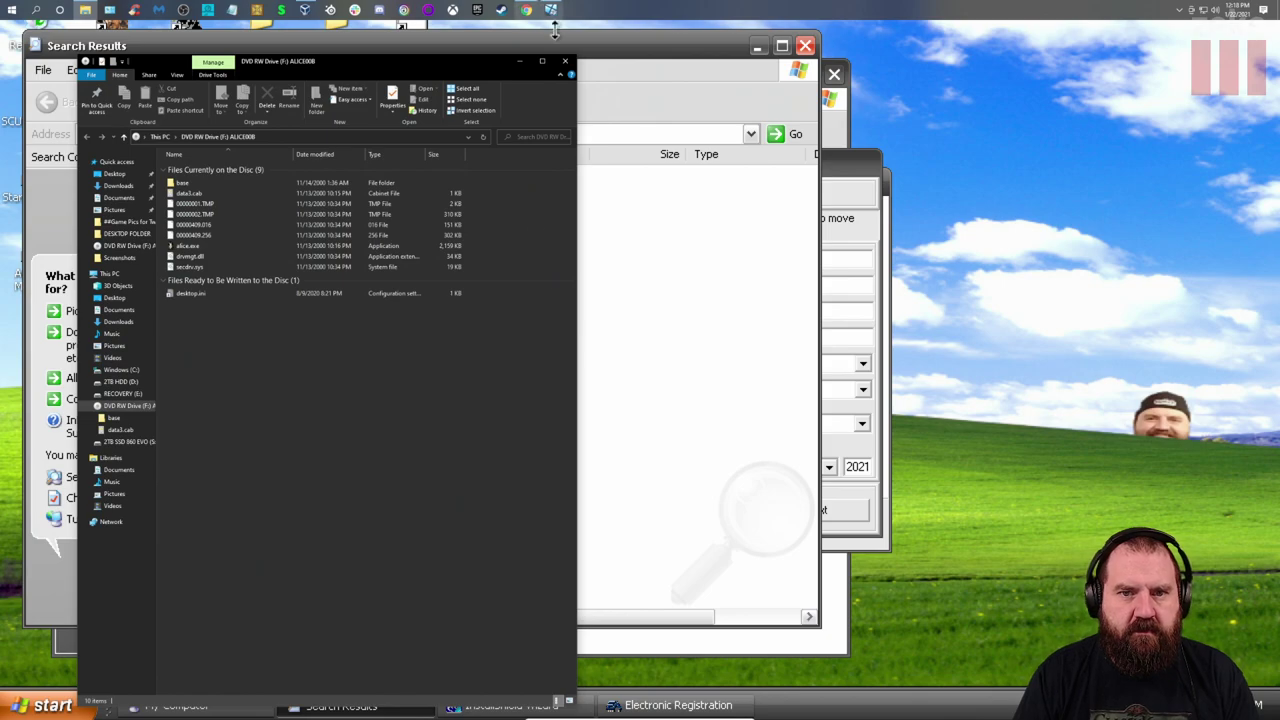
click(565, 61)
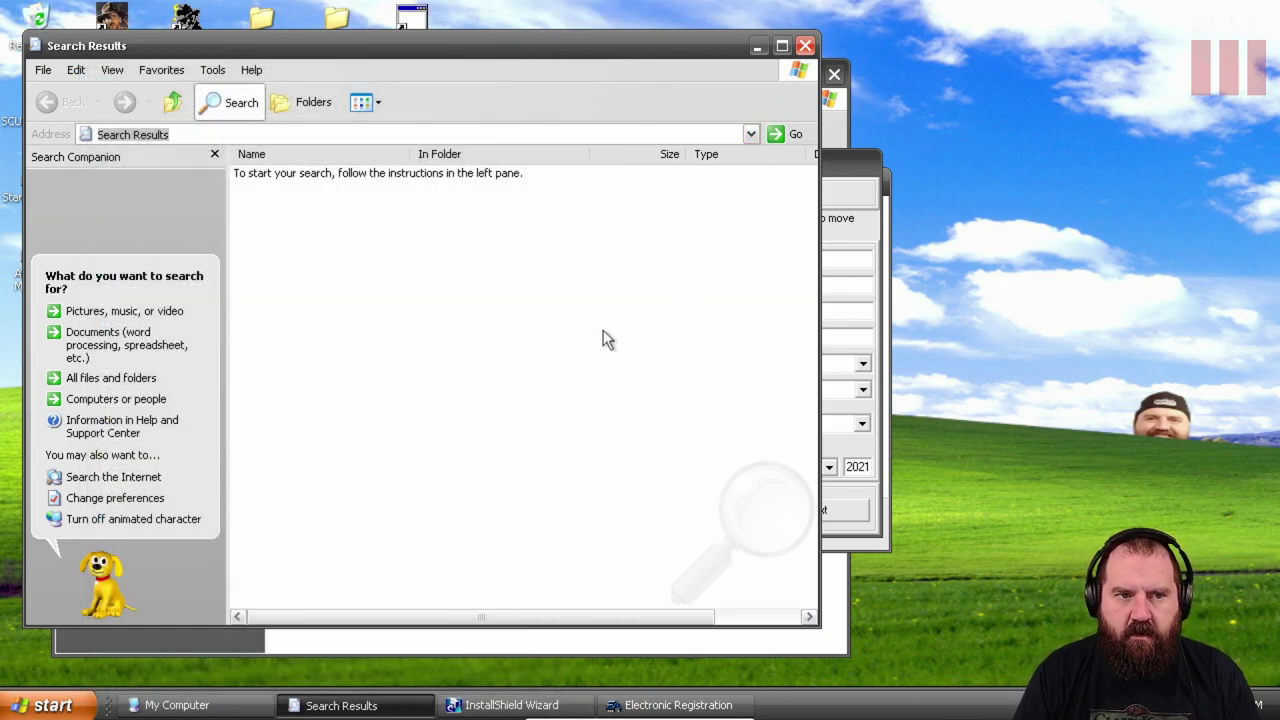
click(352, 138)
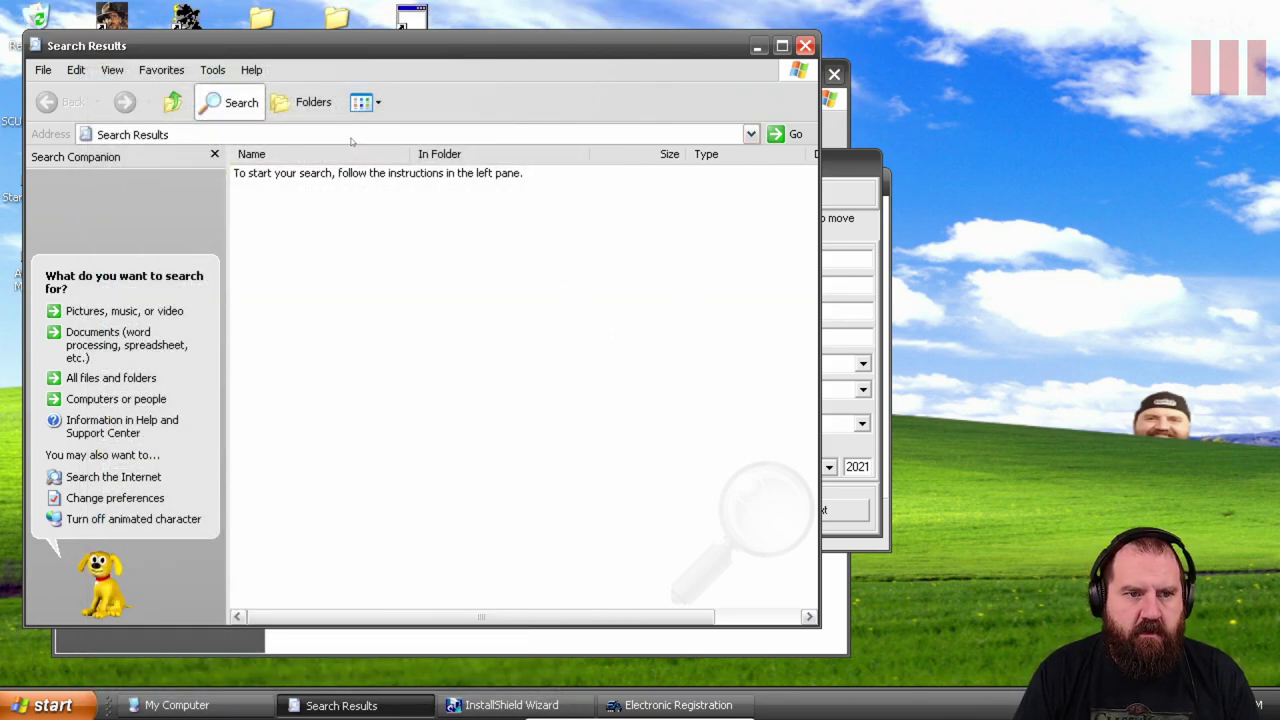
text(dfd)
text(fdfdf)
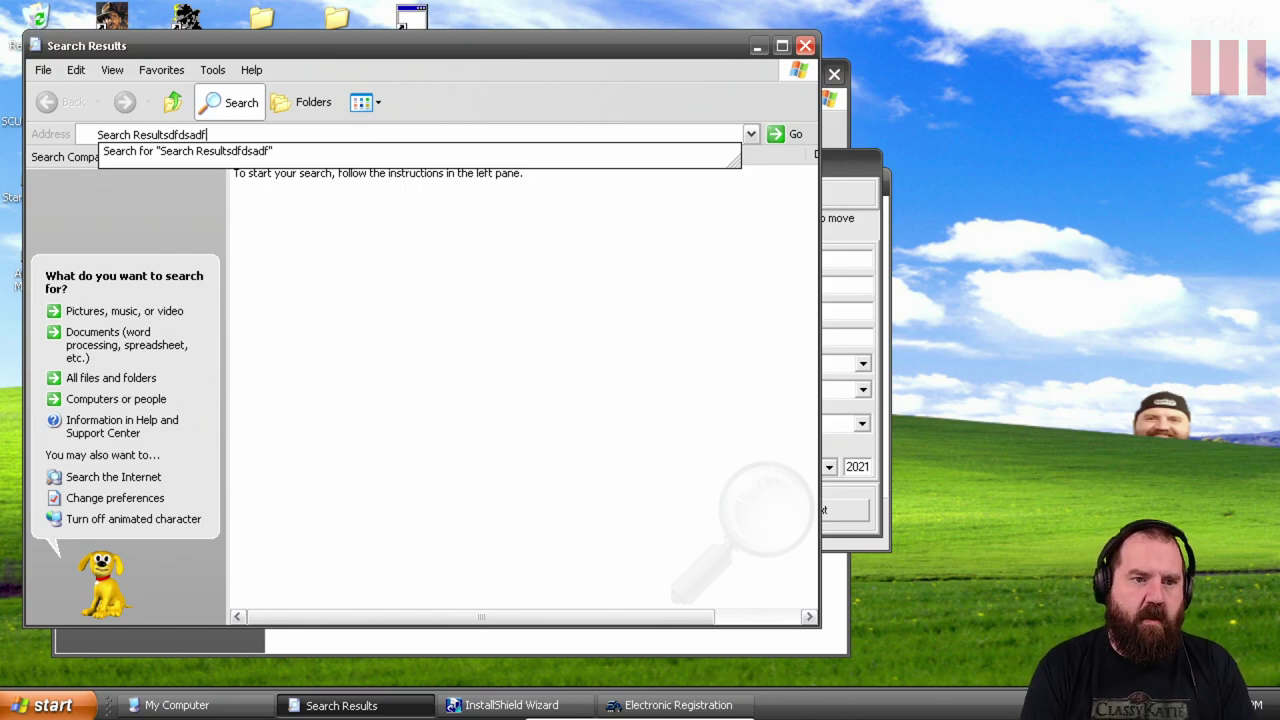
key(BackSpace)
key(BackSpace)
key(BackSpace)
key(BackSpace)
key(BackSpace)
key(BackSpace)
key(BackSpace)
key(BackSpace)
key(BackSpace)
key(BackSpace)
key(BackSpace)
key(BackSpace)
key(BackSpace)
key(BackSpace)
key(BackSpace)
key(BackSpace)
key(BackSpace)
key(BackSpace)
key(BackSpace)
key(BackSpace)
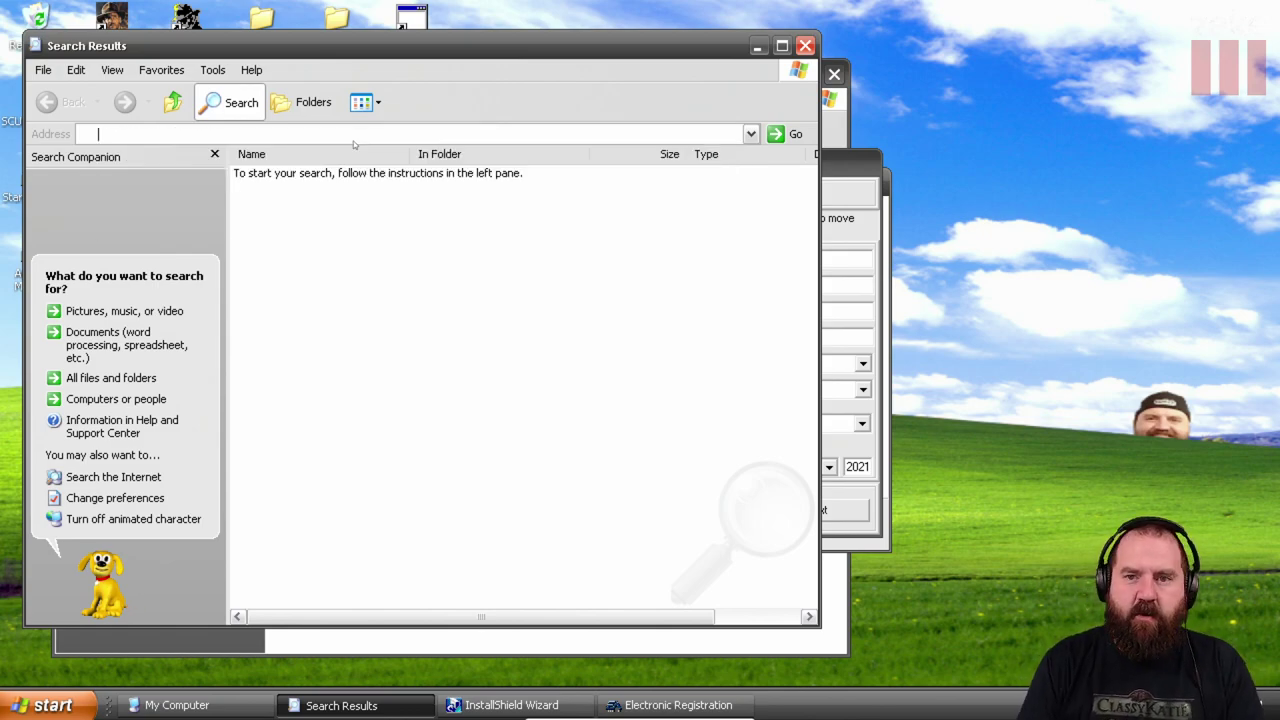
Close Search Results, then enter the first name with initial, last name and company name
click(806, 46)
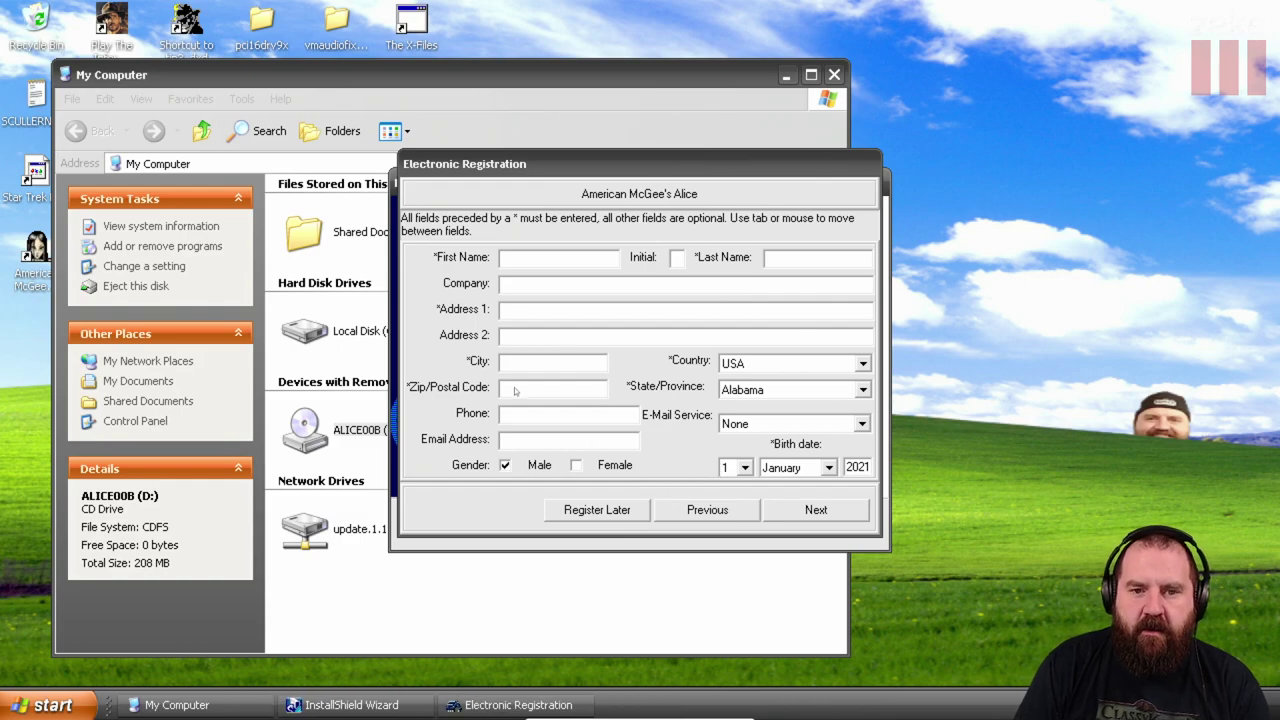
click(545, 264)
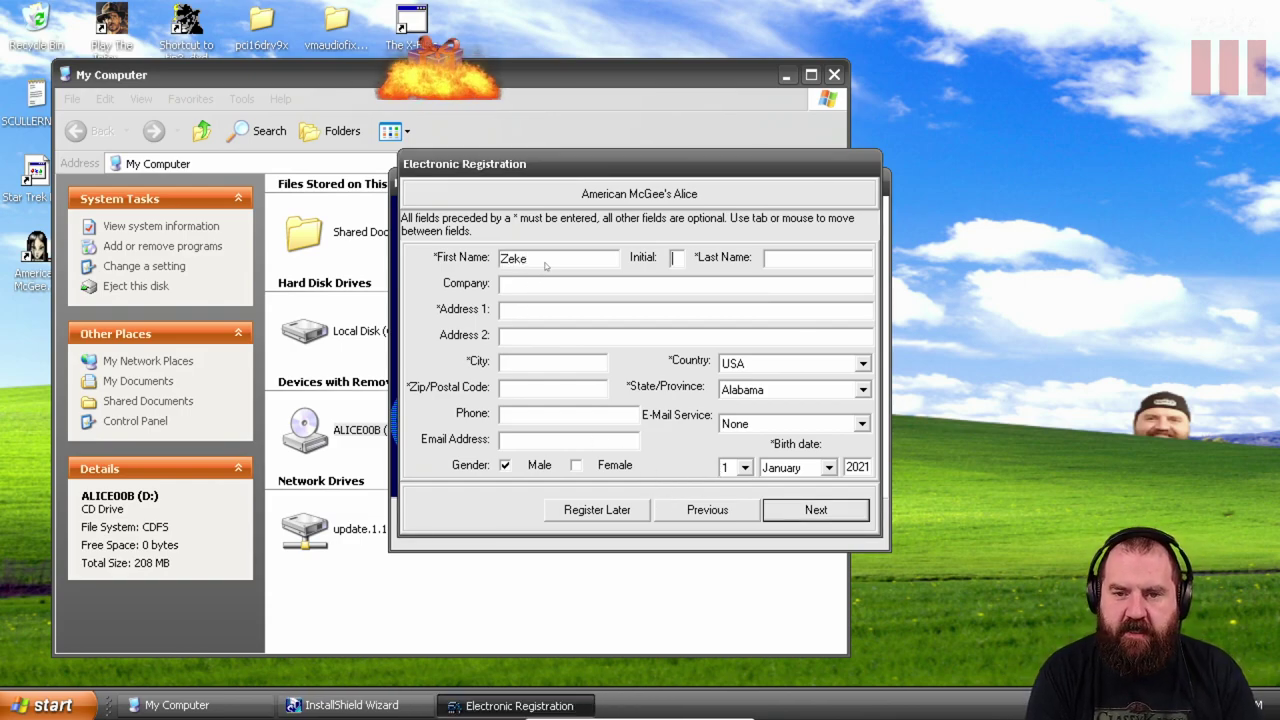
key(Tab)
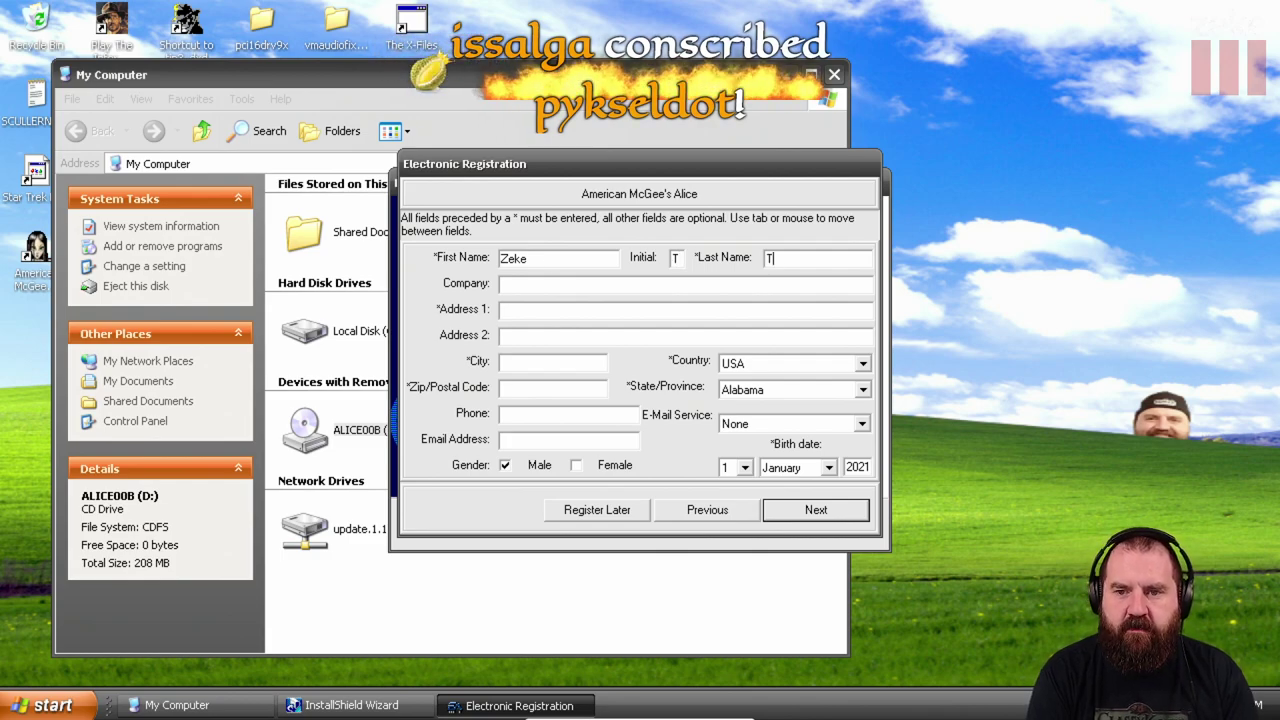
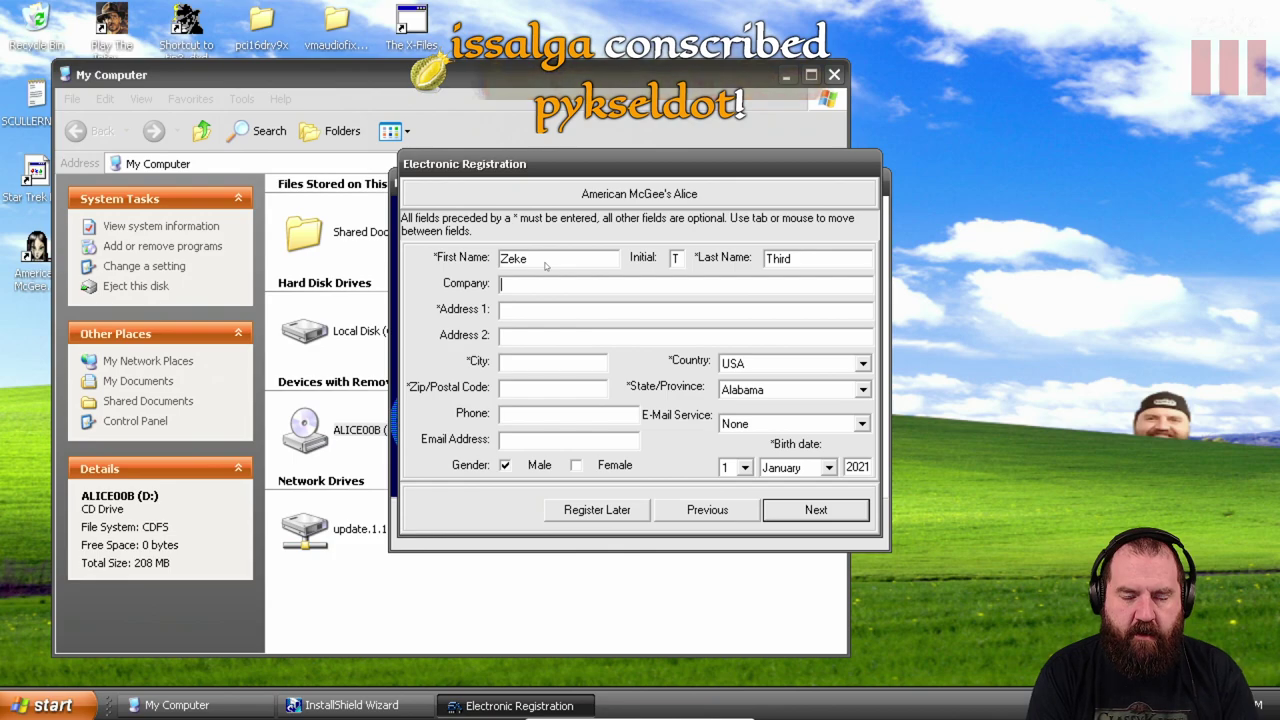
key(Tab)
text(Ezekiel_)
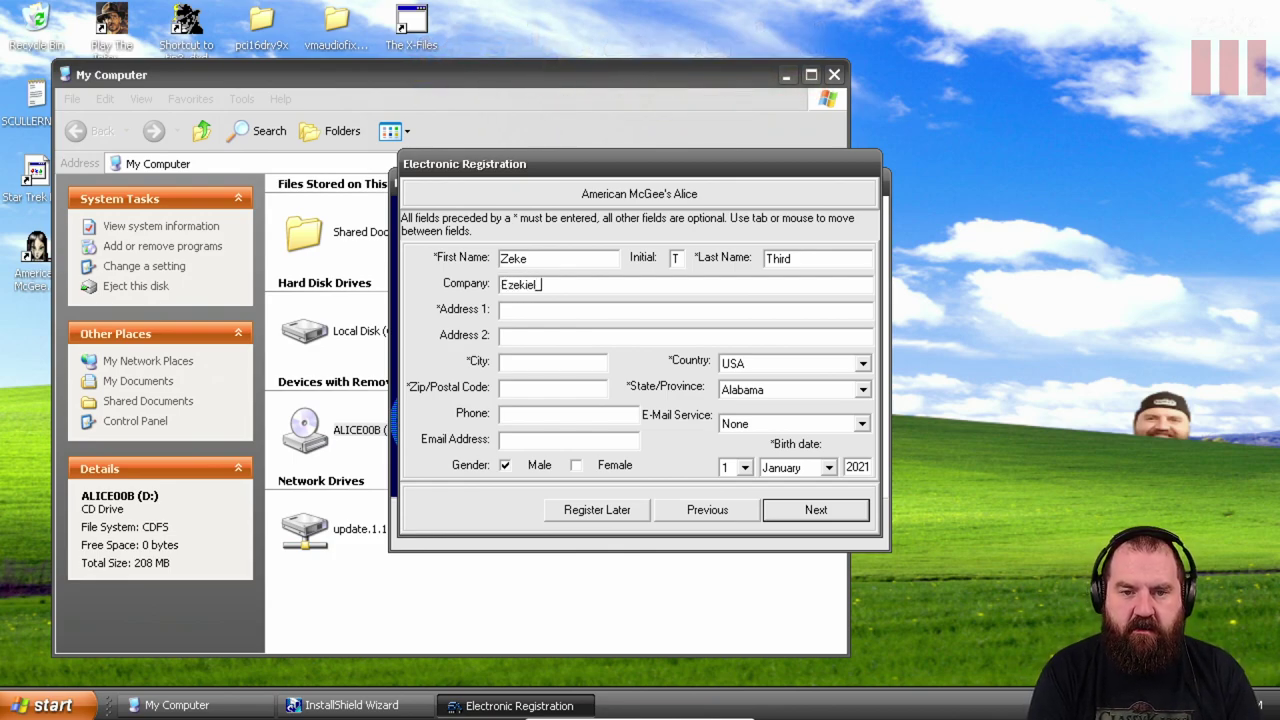
text(III LLC)
key(Tab)
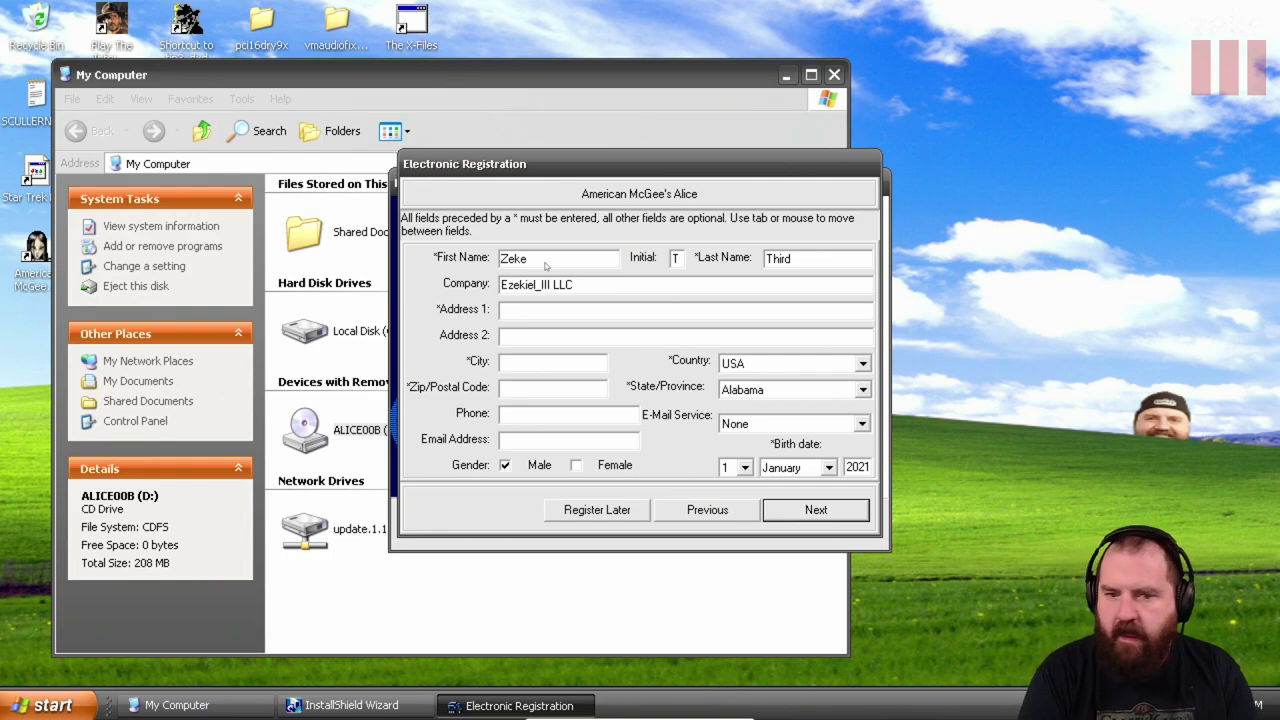
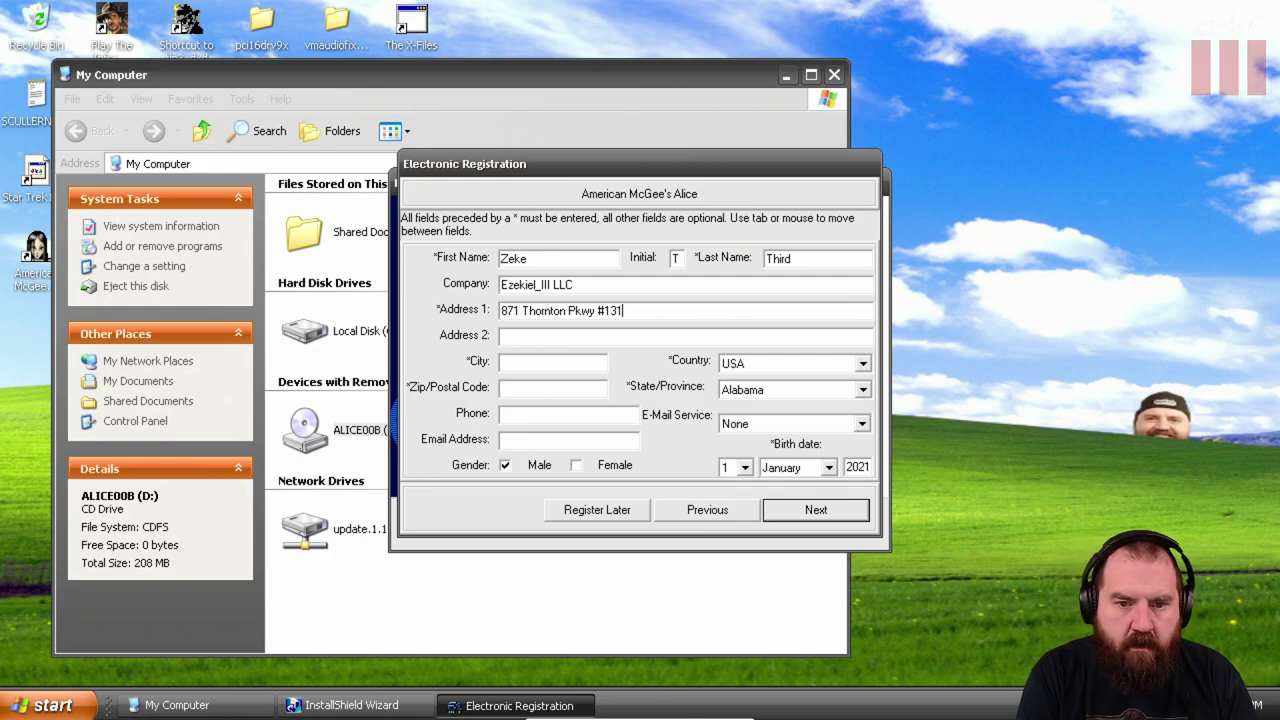
Enter the street address, city and ZIP code on the registration form
key(Tab)
key(Tab)
text(Thornton)
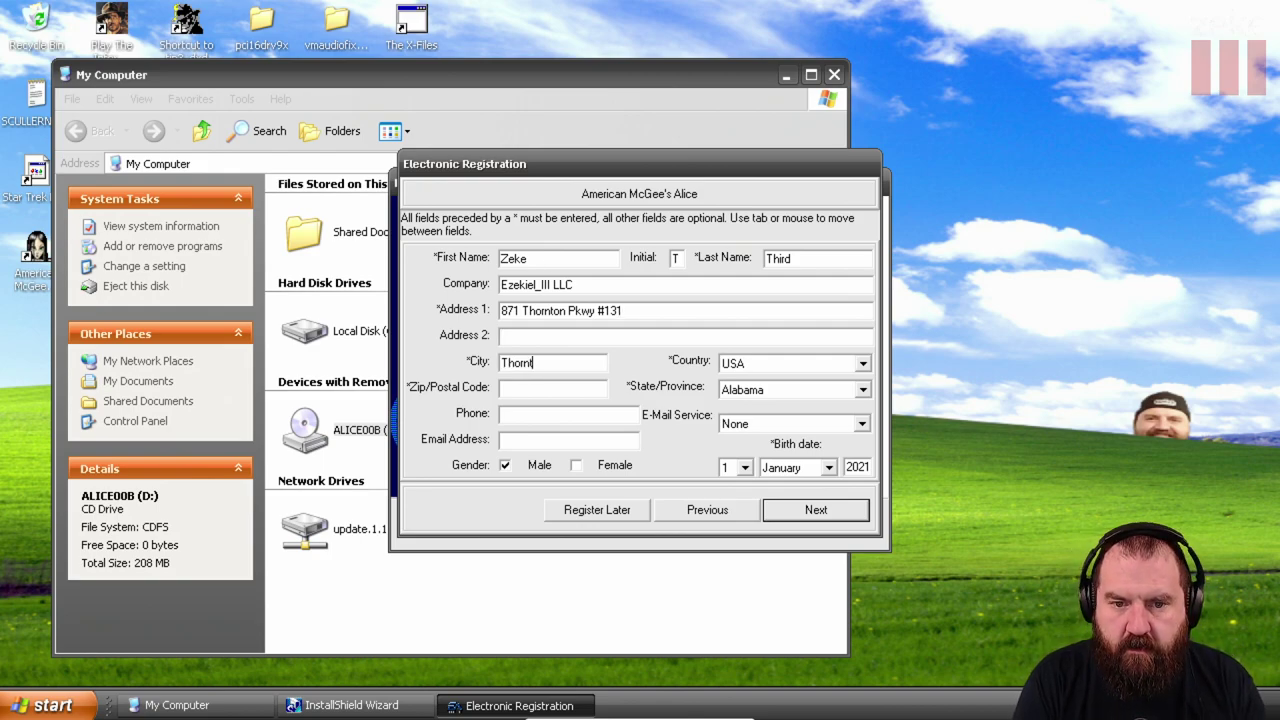
key(Tab)
key(Tab)
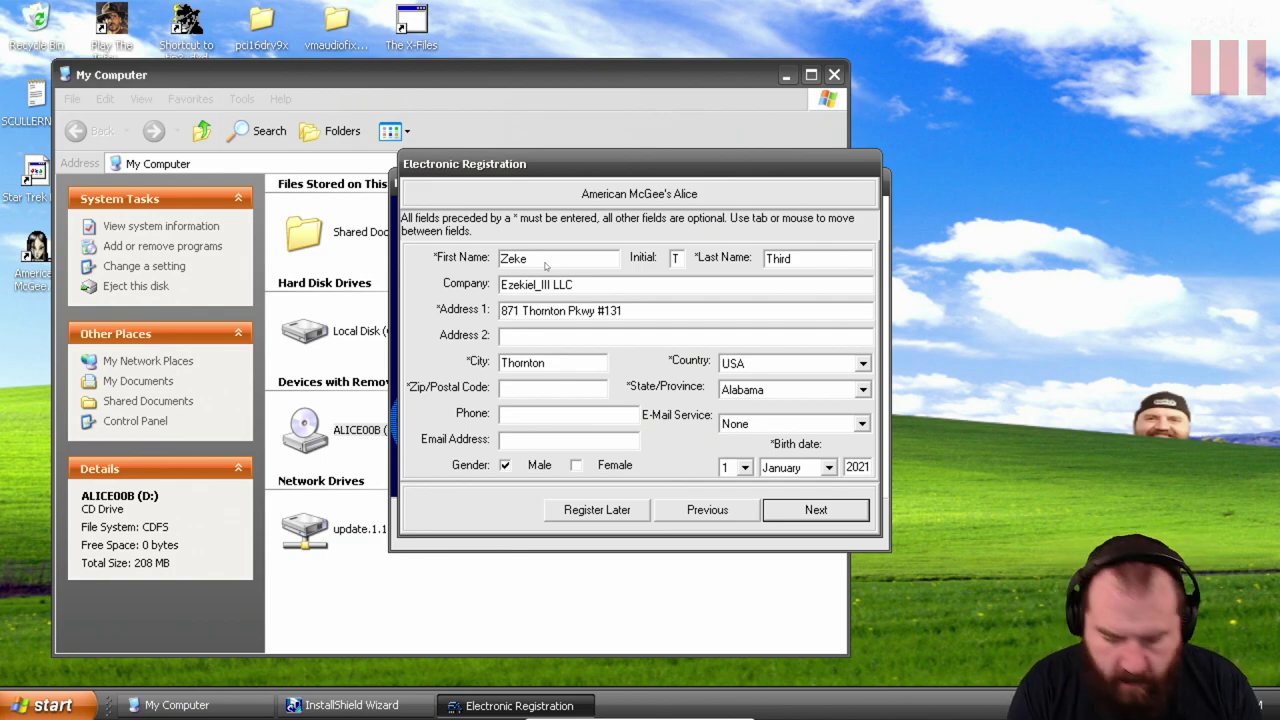
text(80229)
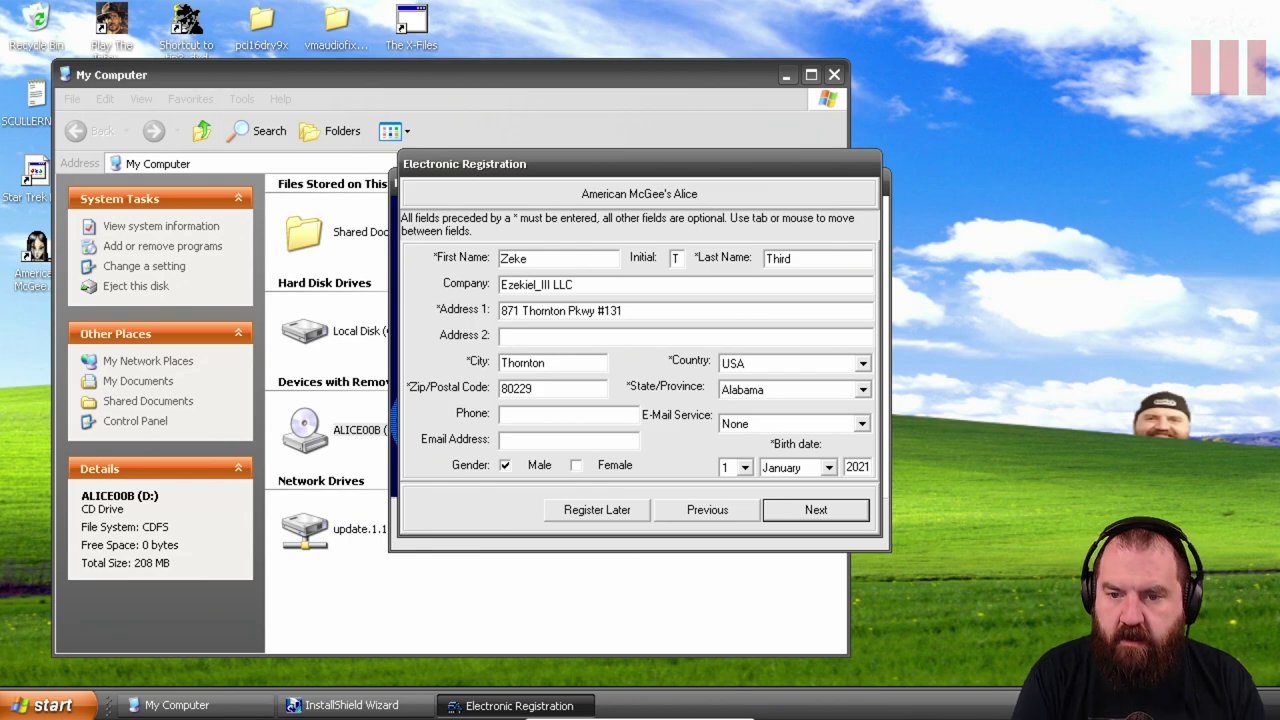
Set the State/Province dropdown to Colorado and move on to the Phone field
key(Tab)
key(o)
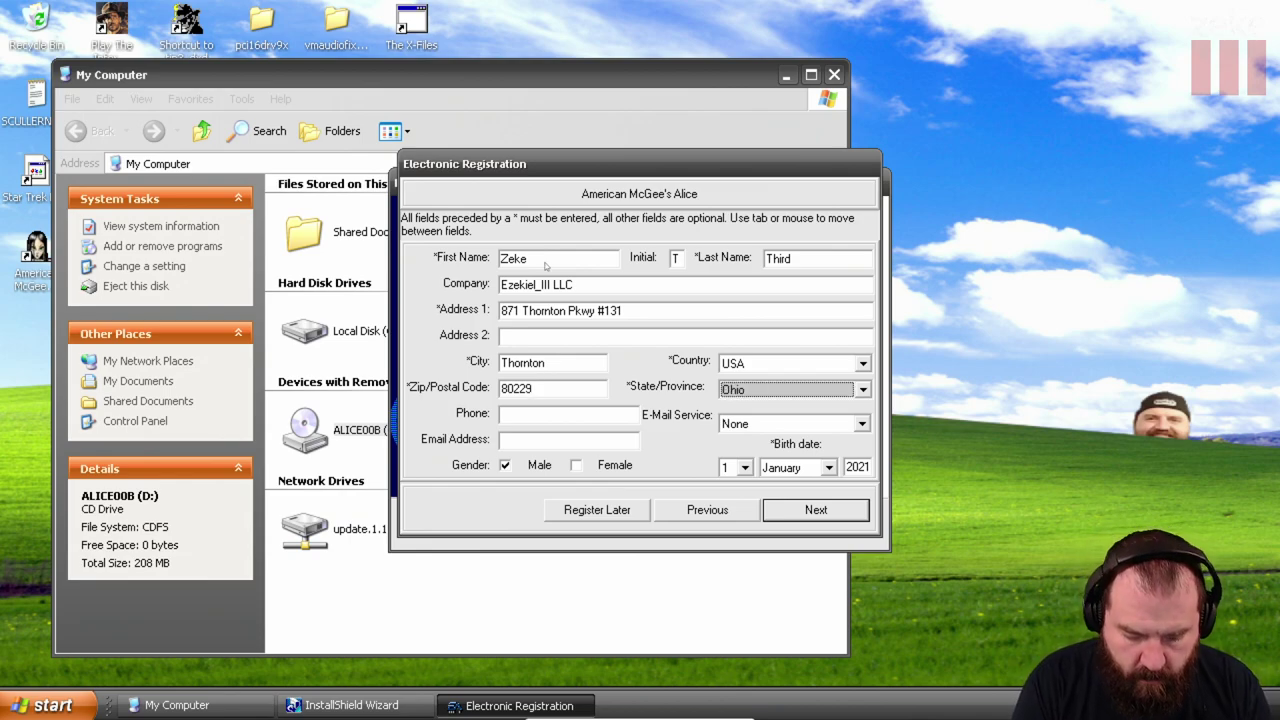
key(l)
key(o)
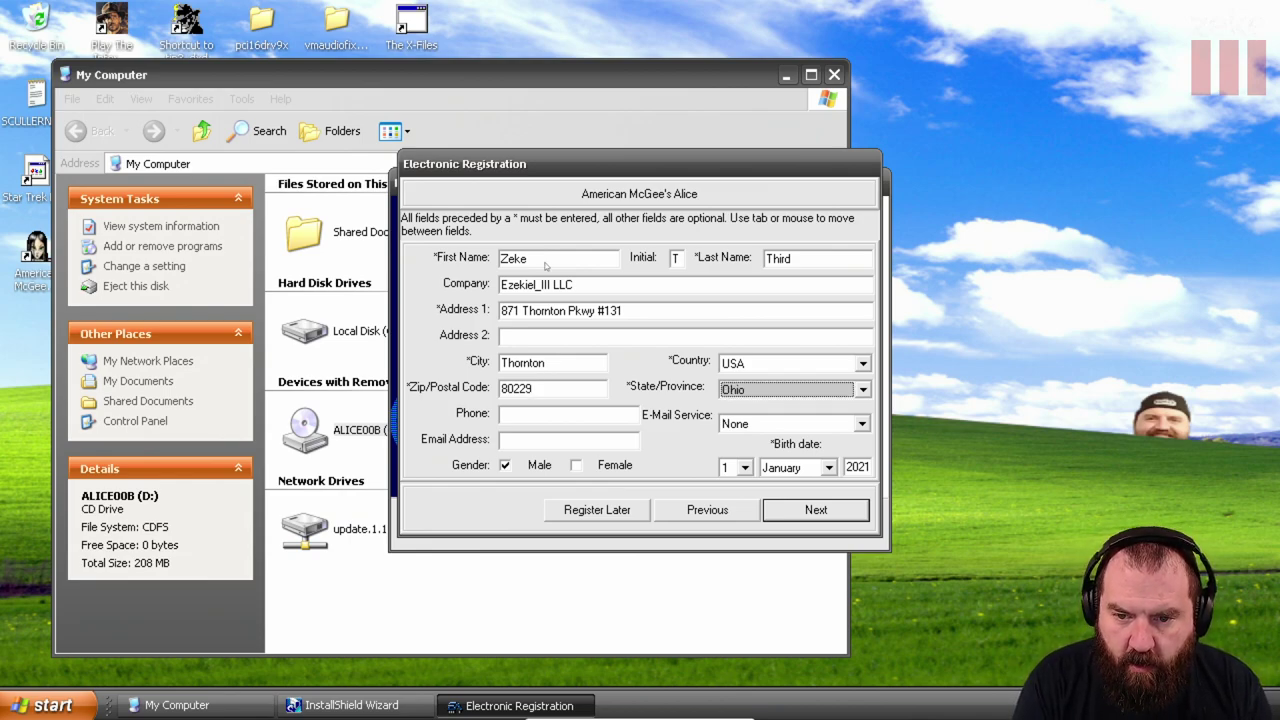
key(l)
key(o)
key(c)
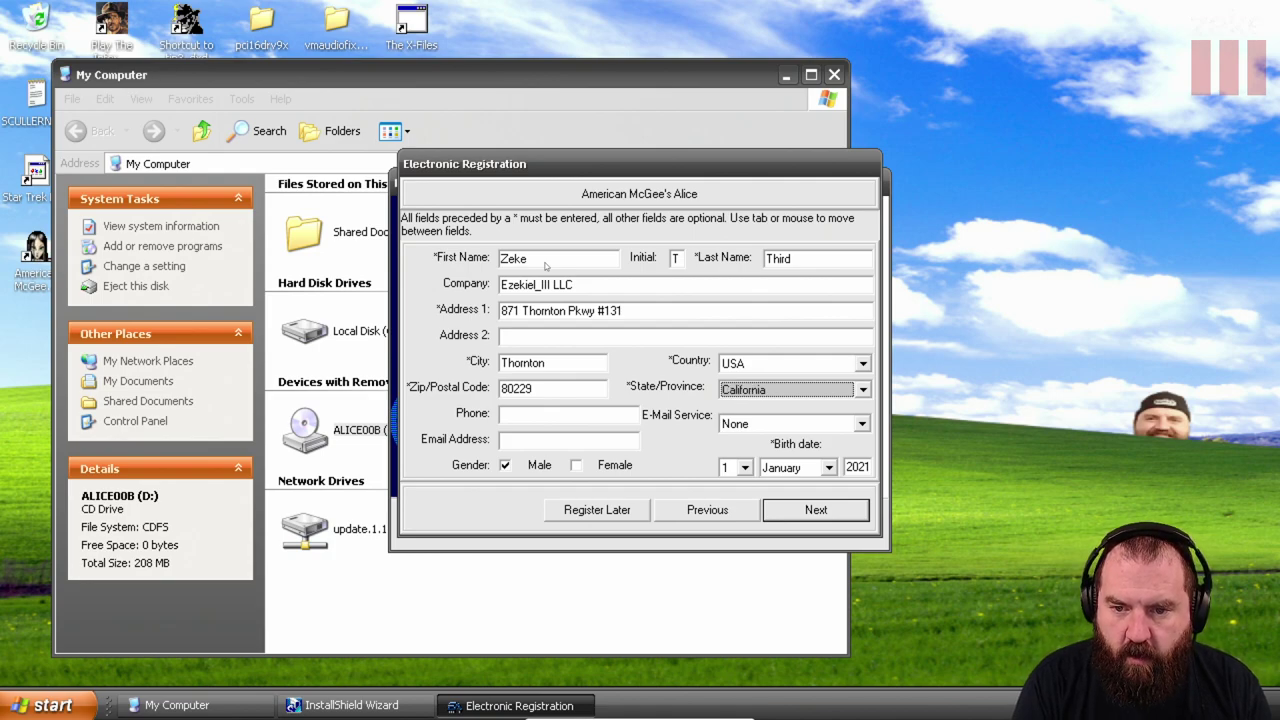
key(f)
key(c)
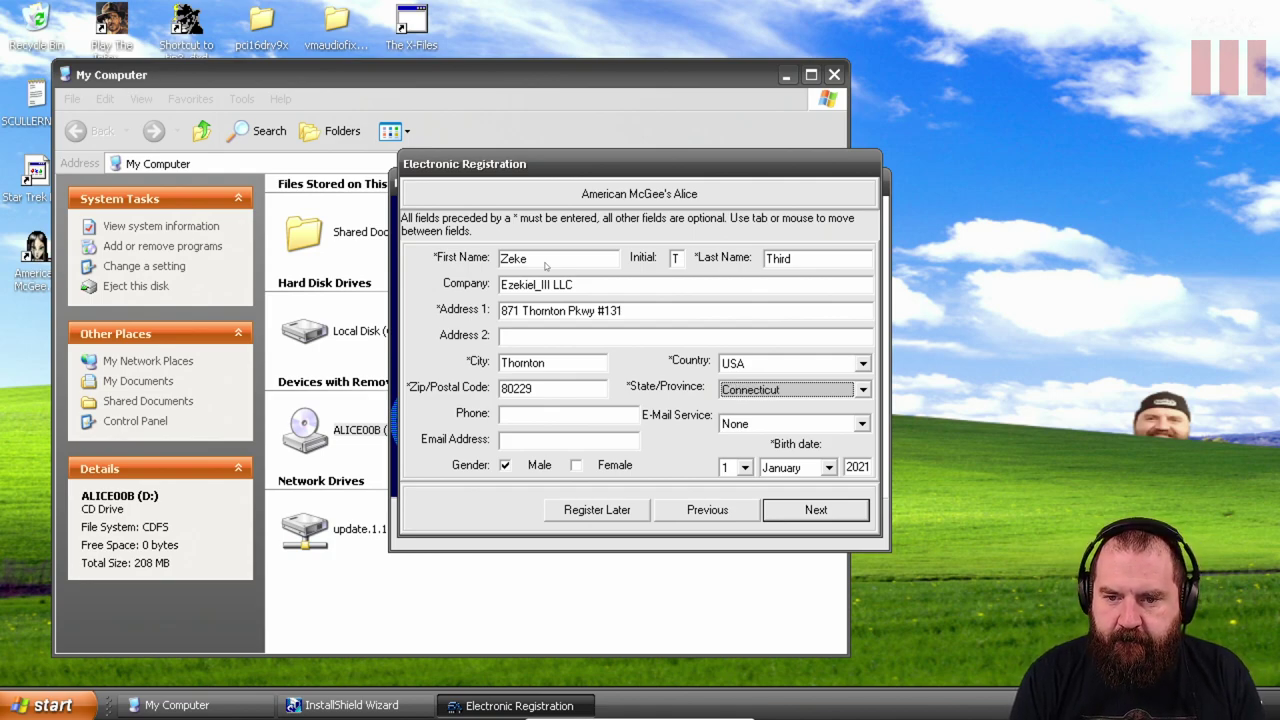
key(c)
key(Tab)
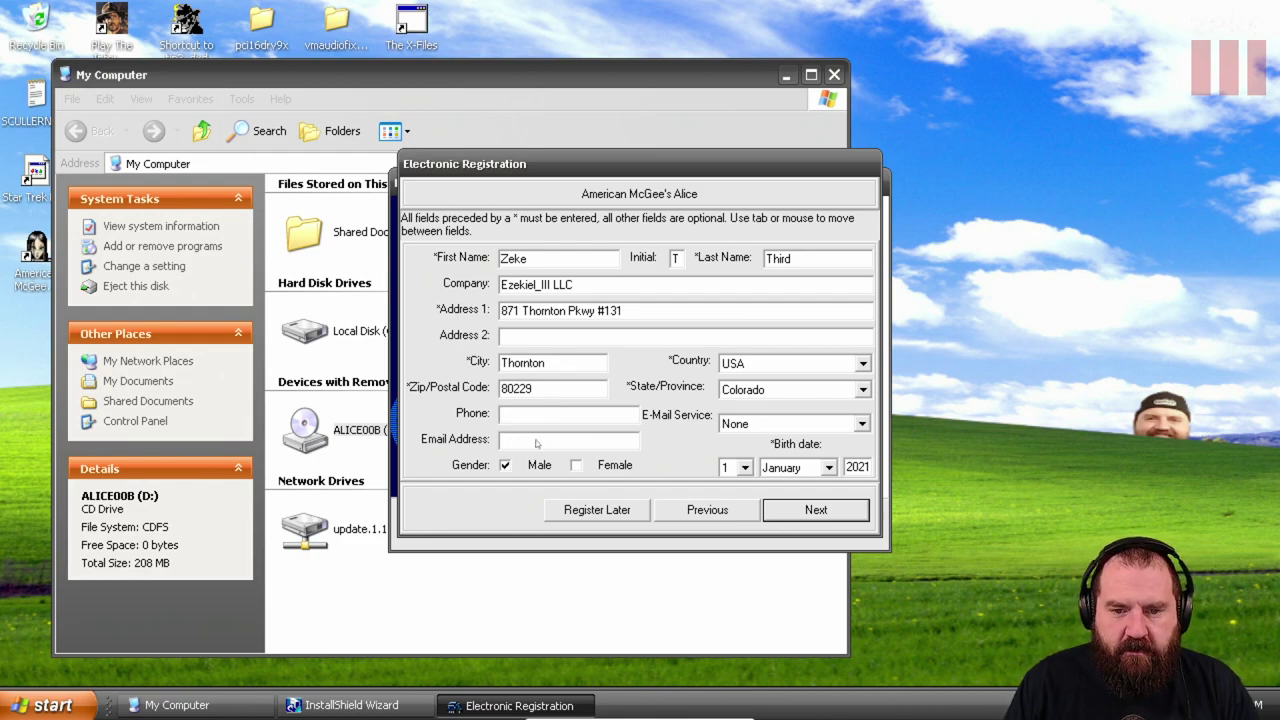
Set the birth date to August 9 and replace the year 2021 with 1980
click(829, 468)
click(788, 580)
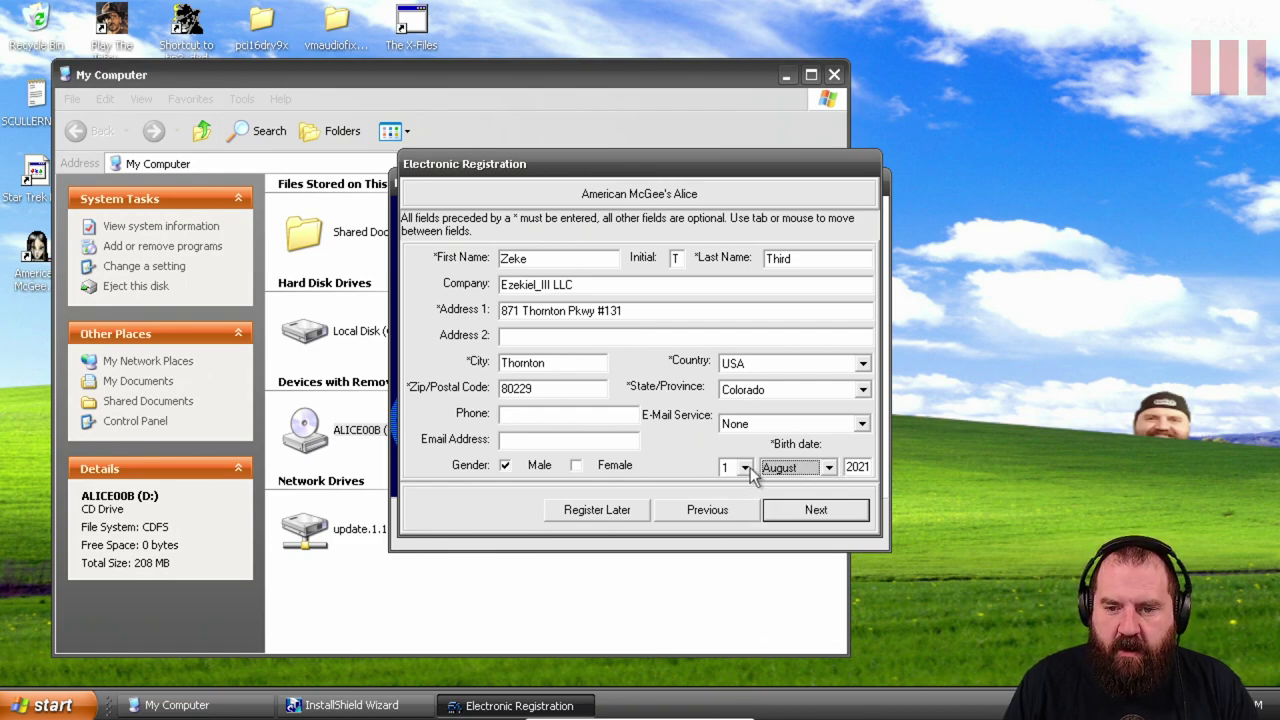
click(750, 467)
click(734, 598)
click(866, 470)
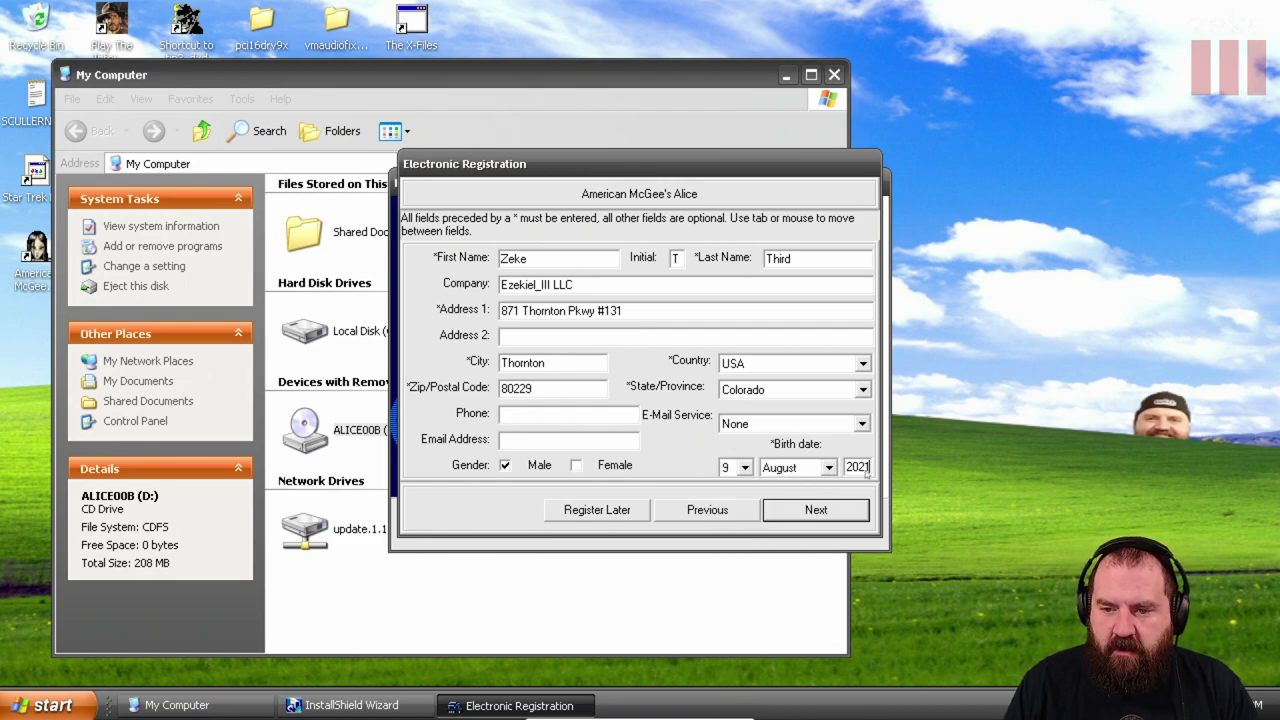
key(BackSpace)
key(BackSpace)
key(BackSpace)
key(BackSpace)
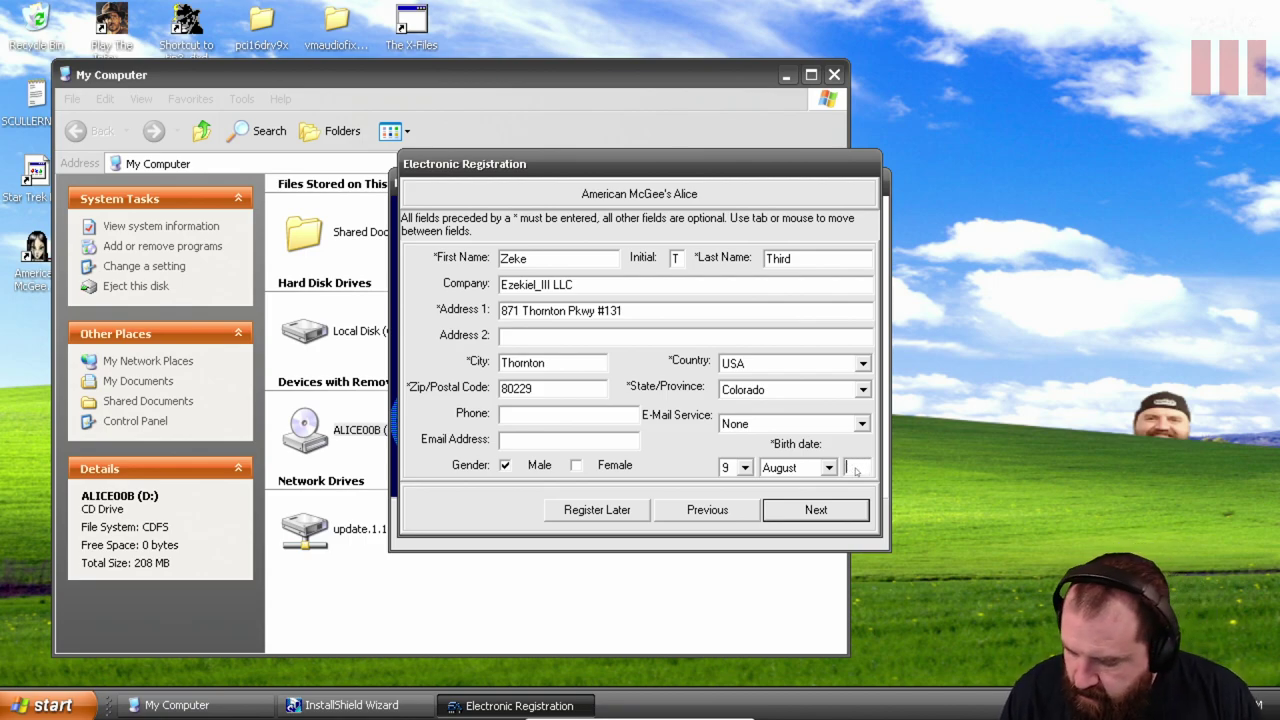
text(198)
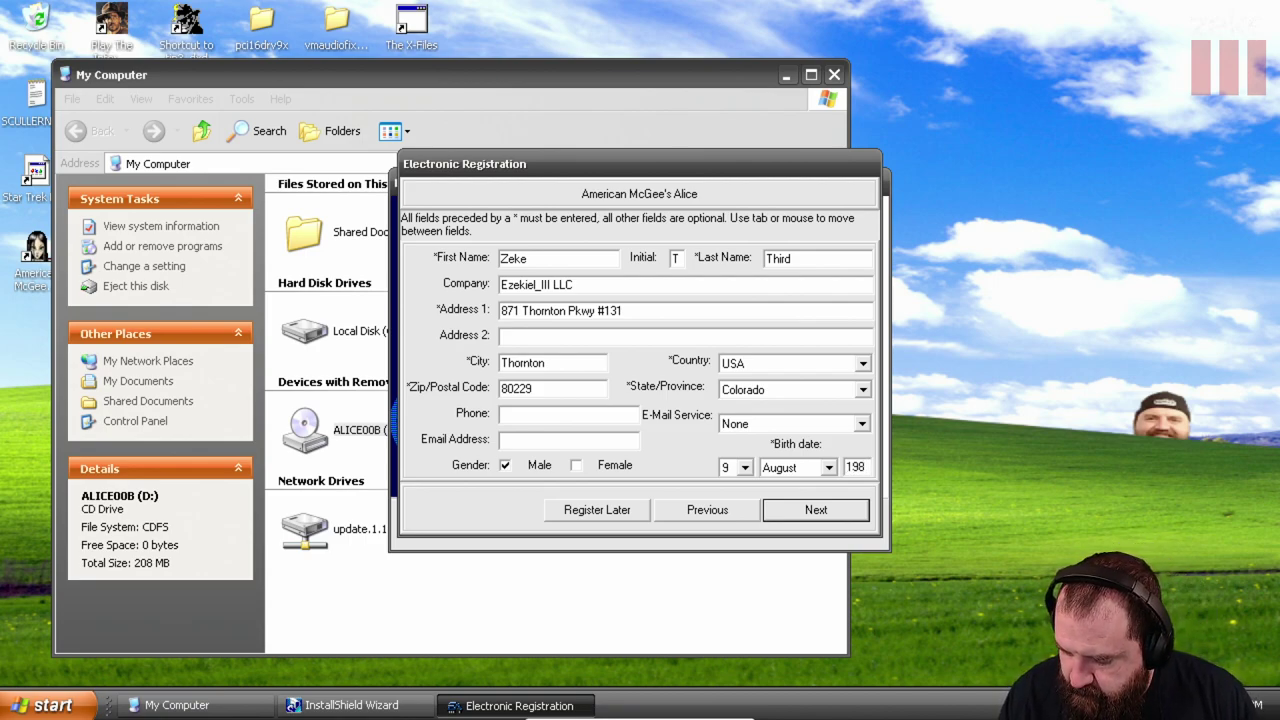
text(0)
On the purchase page, mark the game as a gift bought at Other
click(814, 520)
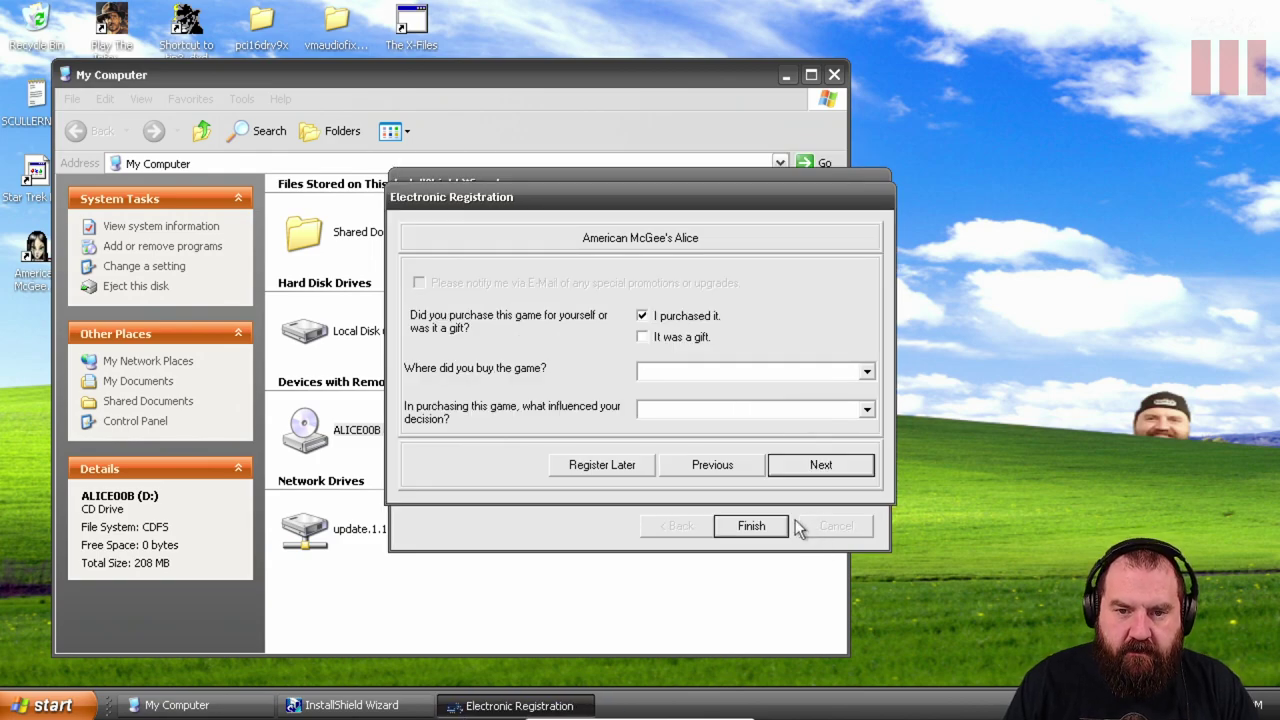
click(642, 337)
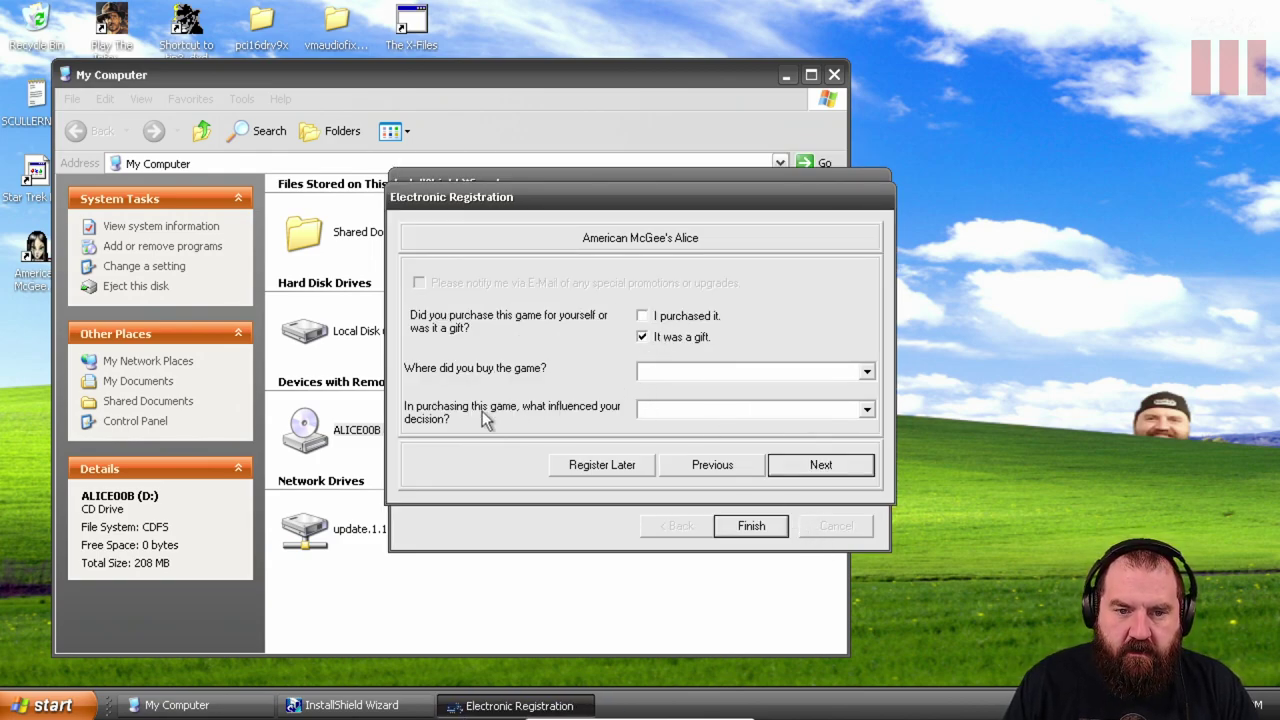
click(714, 374)
scroll(718, 415, down, 2)
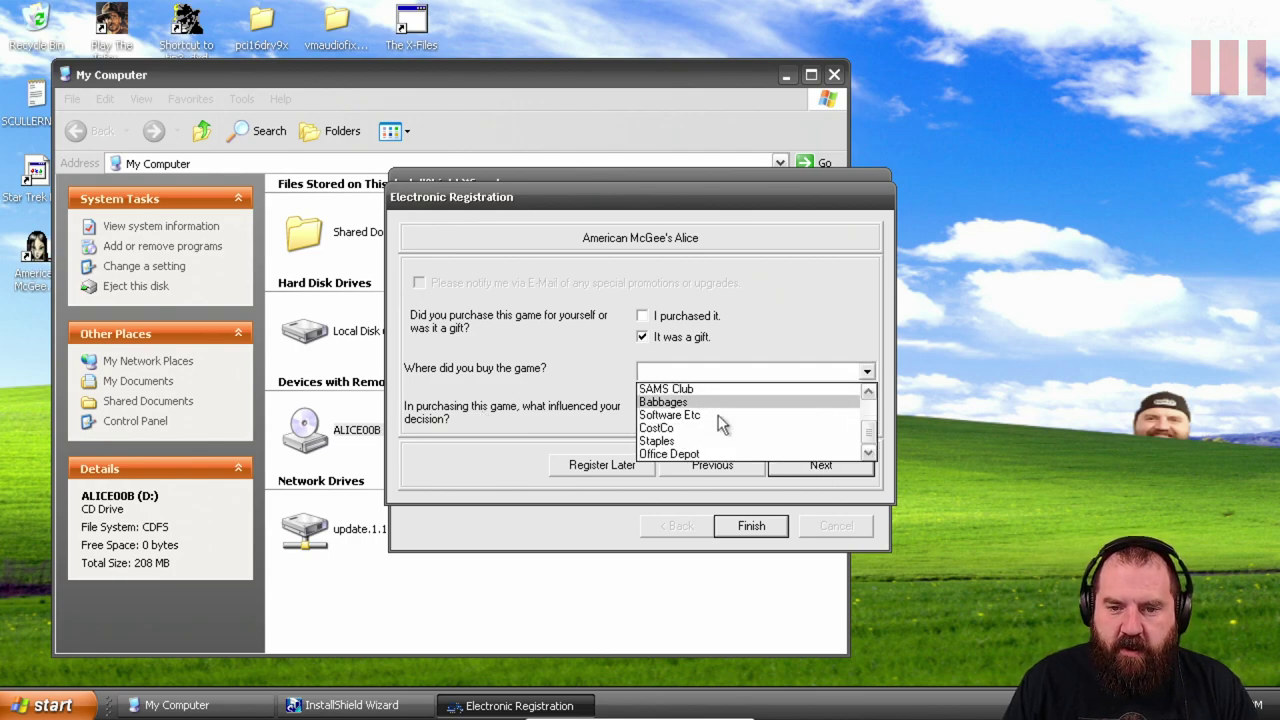
scroll(720, 420, up, 2)
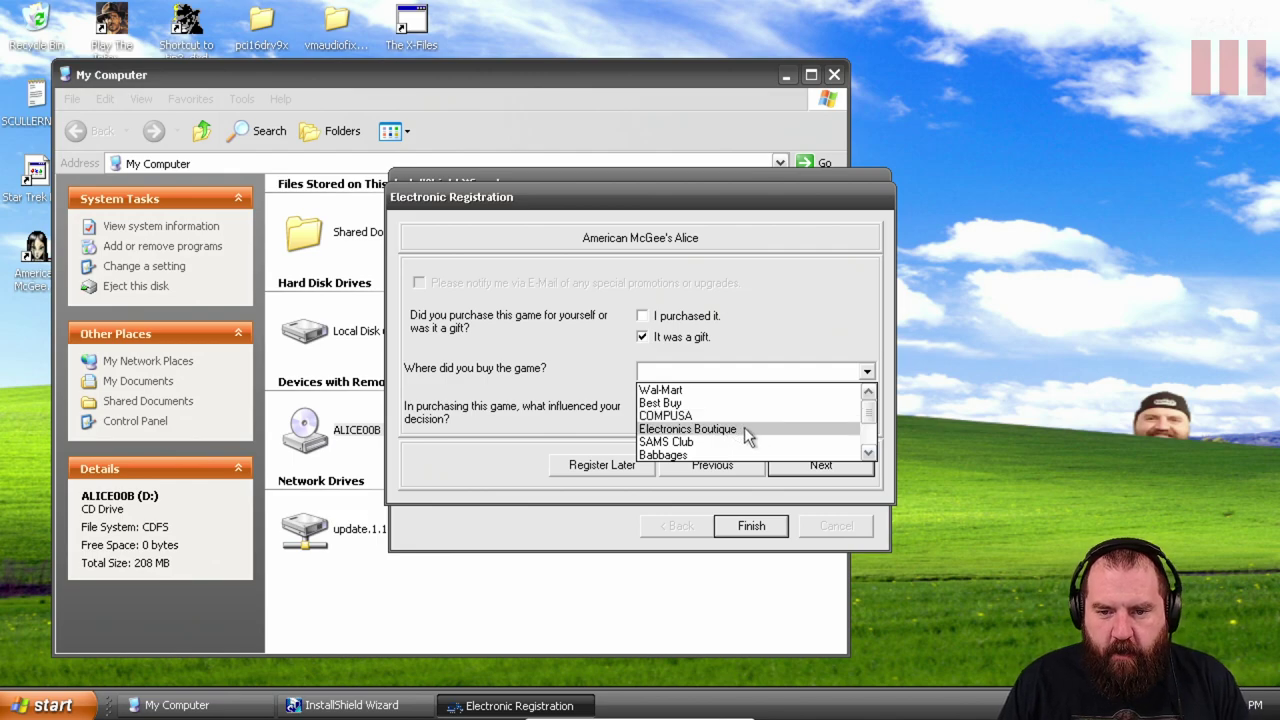
scroll(744, 427, down, 1)
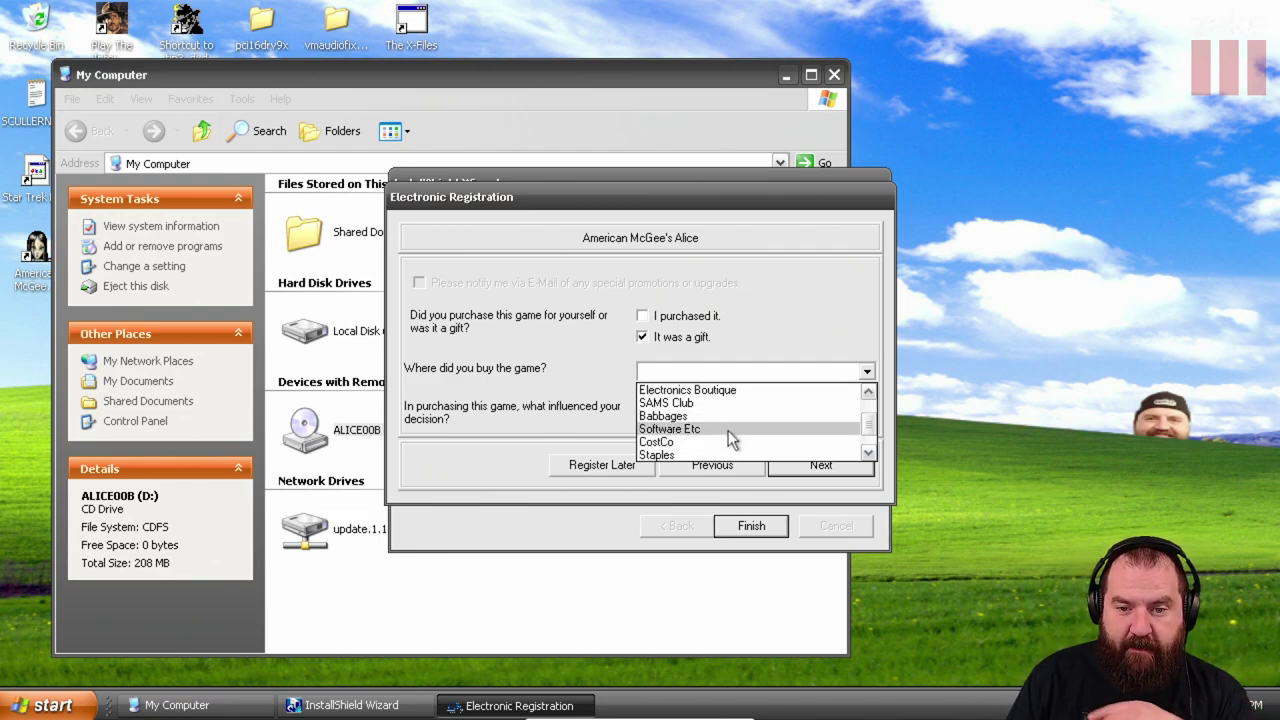
scroll(730, 430, down, 1)
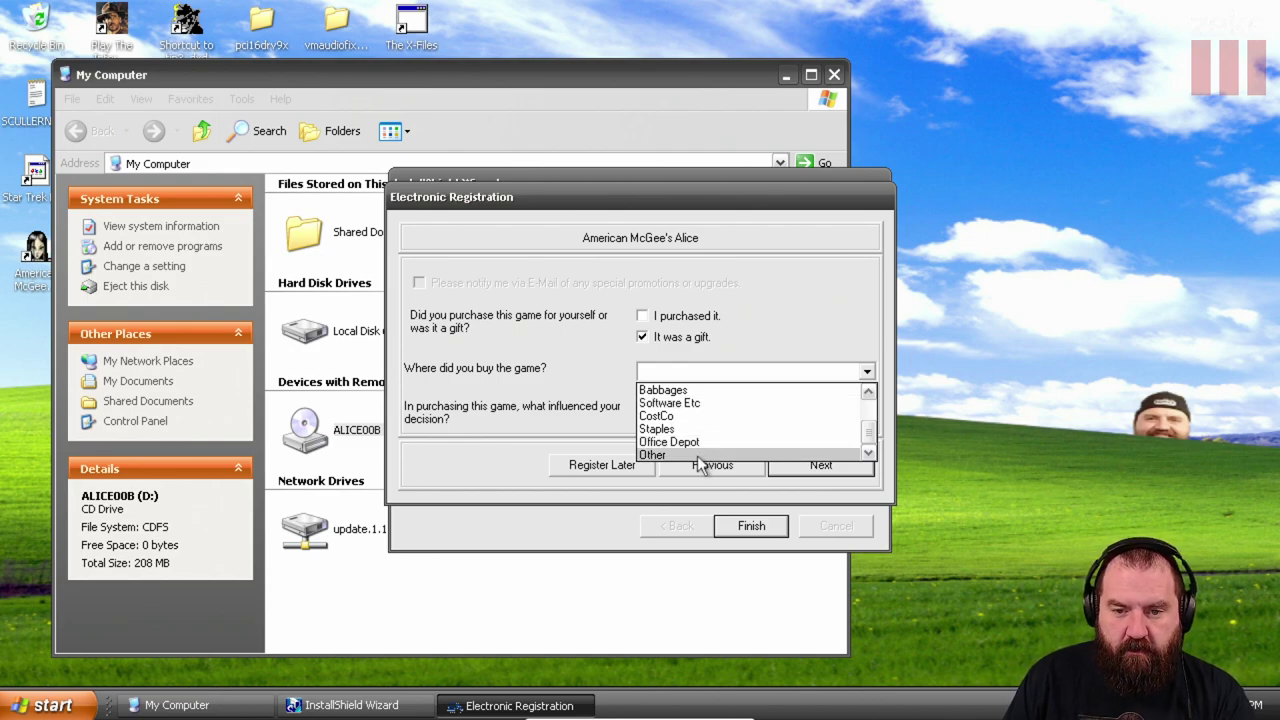
click(698, 456)
Choose Price as the purchase influence and continue to the sending options
click(762, 418)
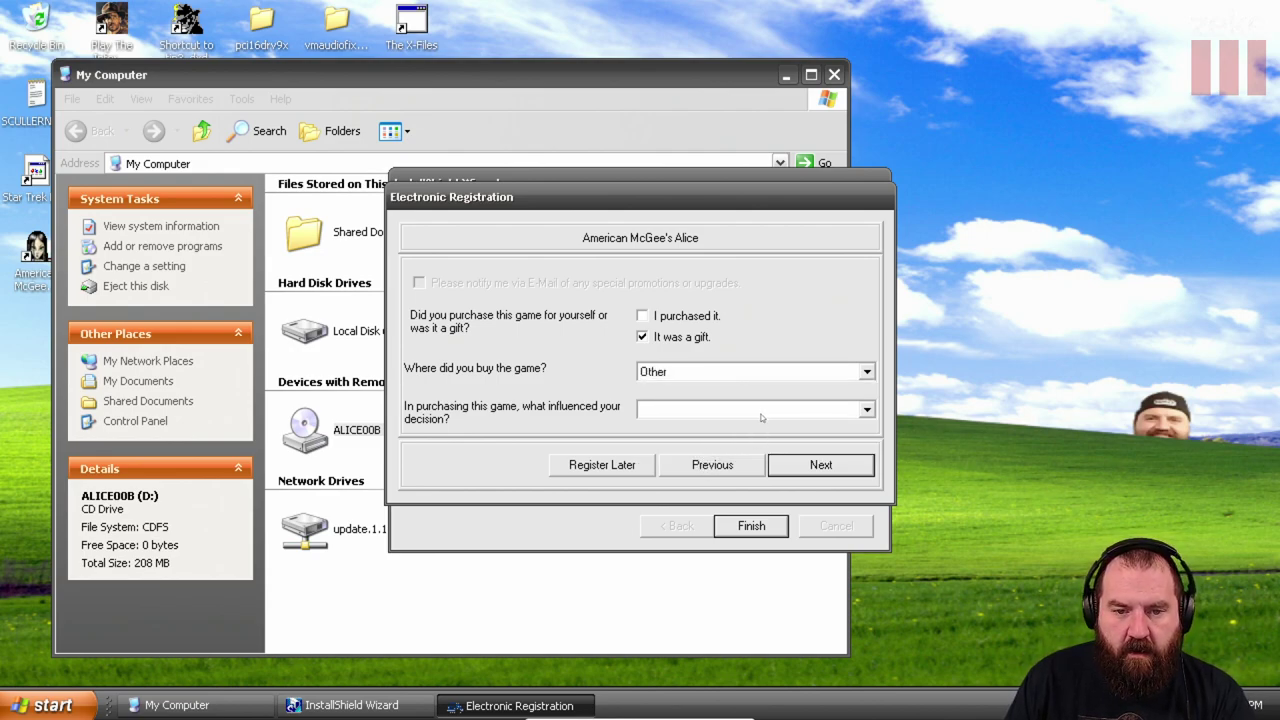
click(866, 411)
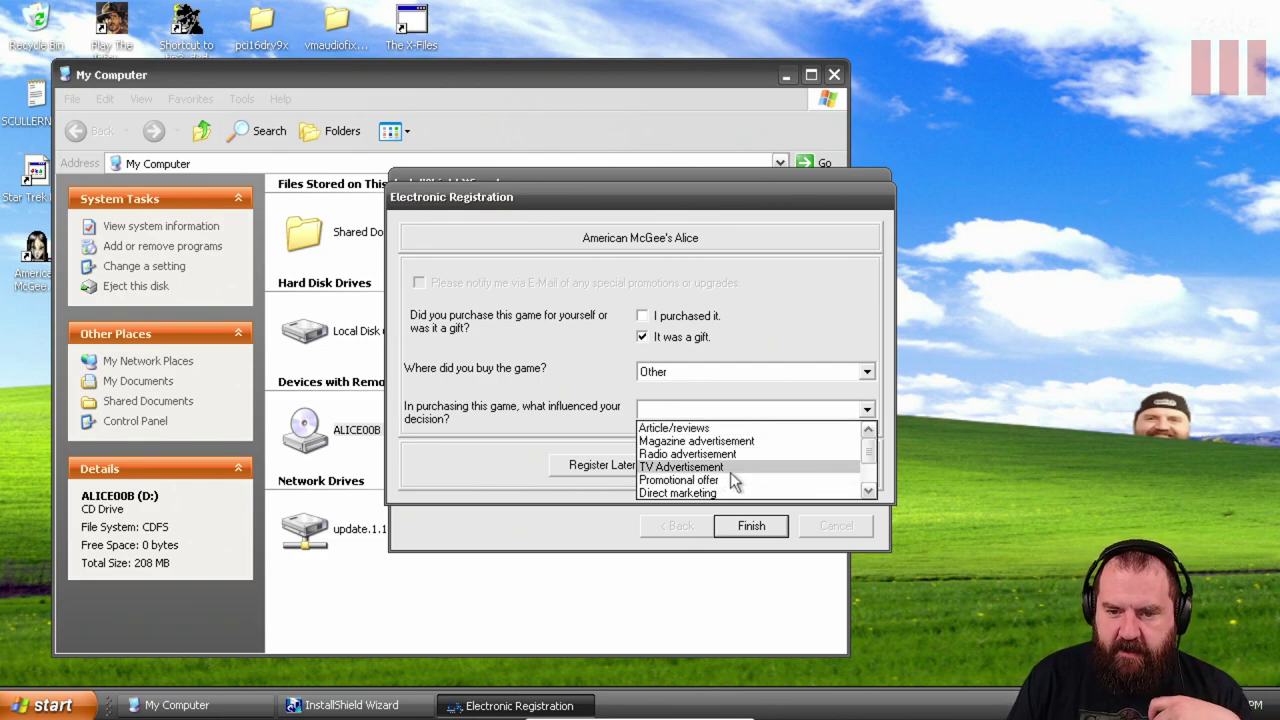
scroll(728, 478, down, 1)
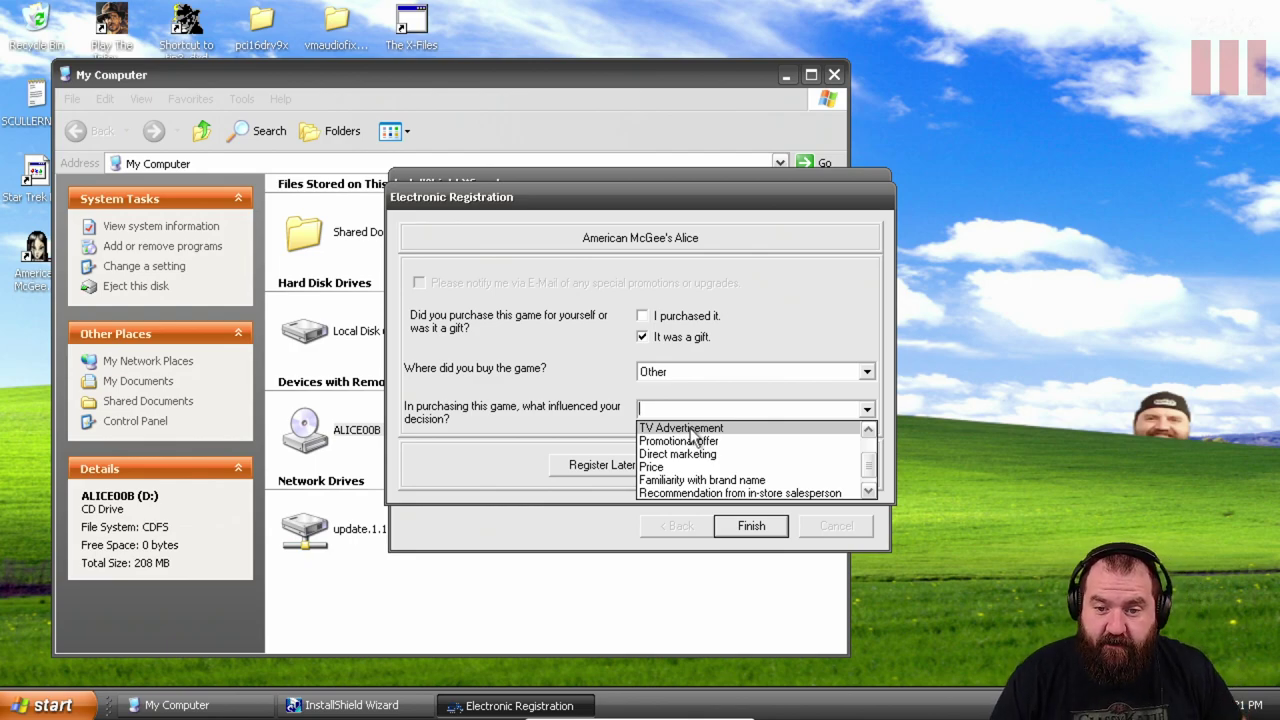
scroll(703, 470, down, 1)
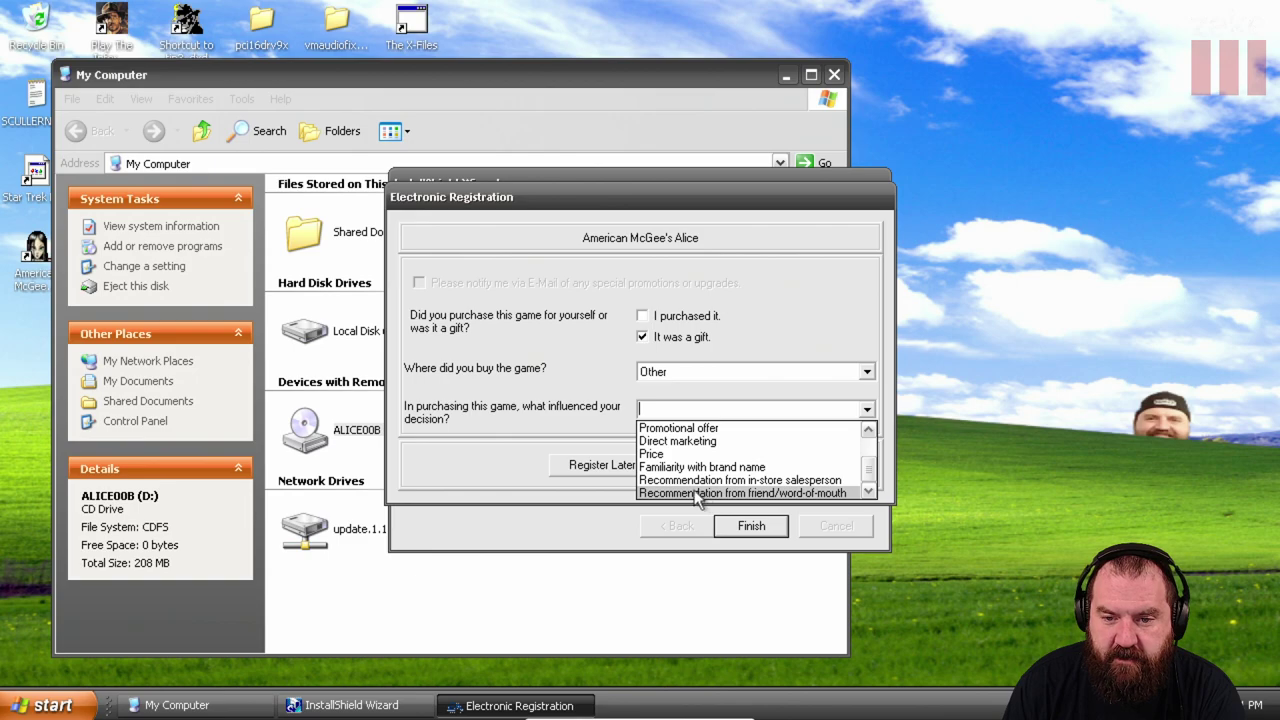
click(660, 454)
click(822, 467)
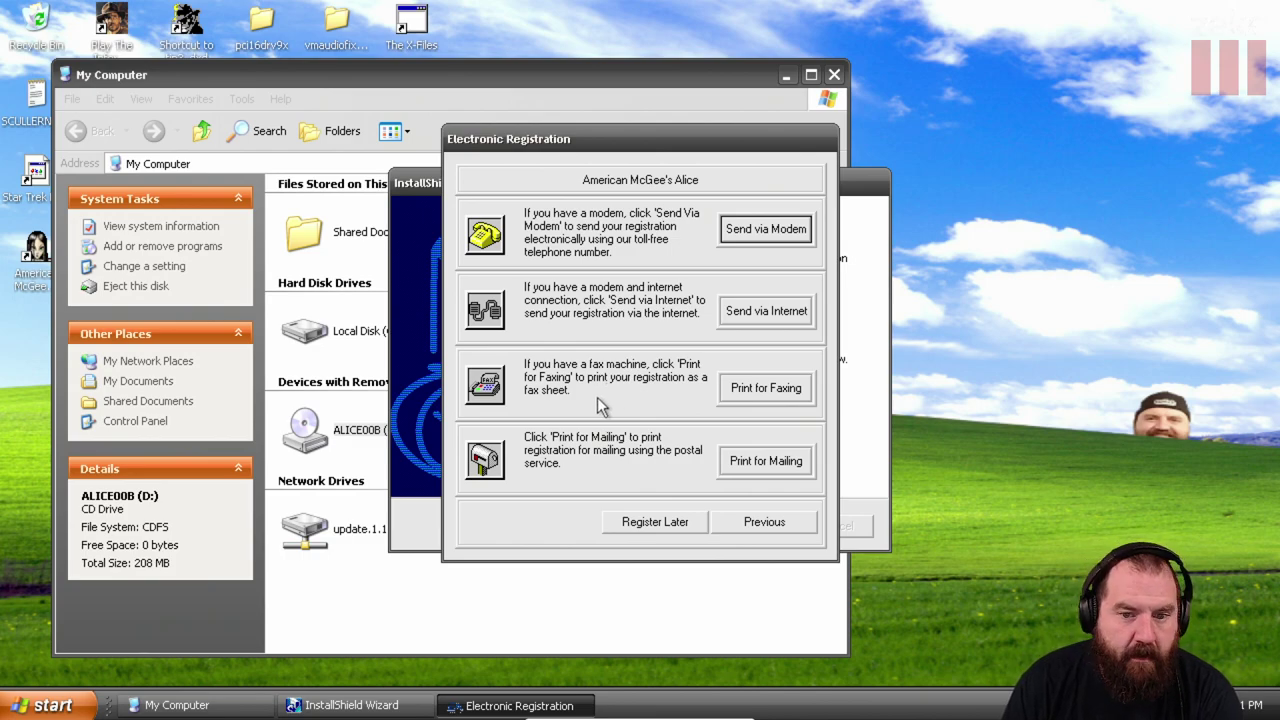
Print Alice's registration to the XPS Document Writer, choosing the Desktop as the save location
click(766, 388)
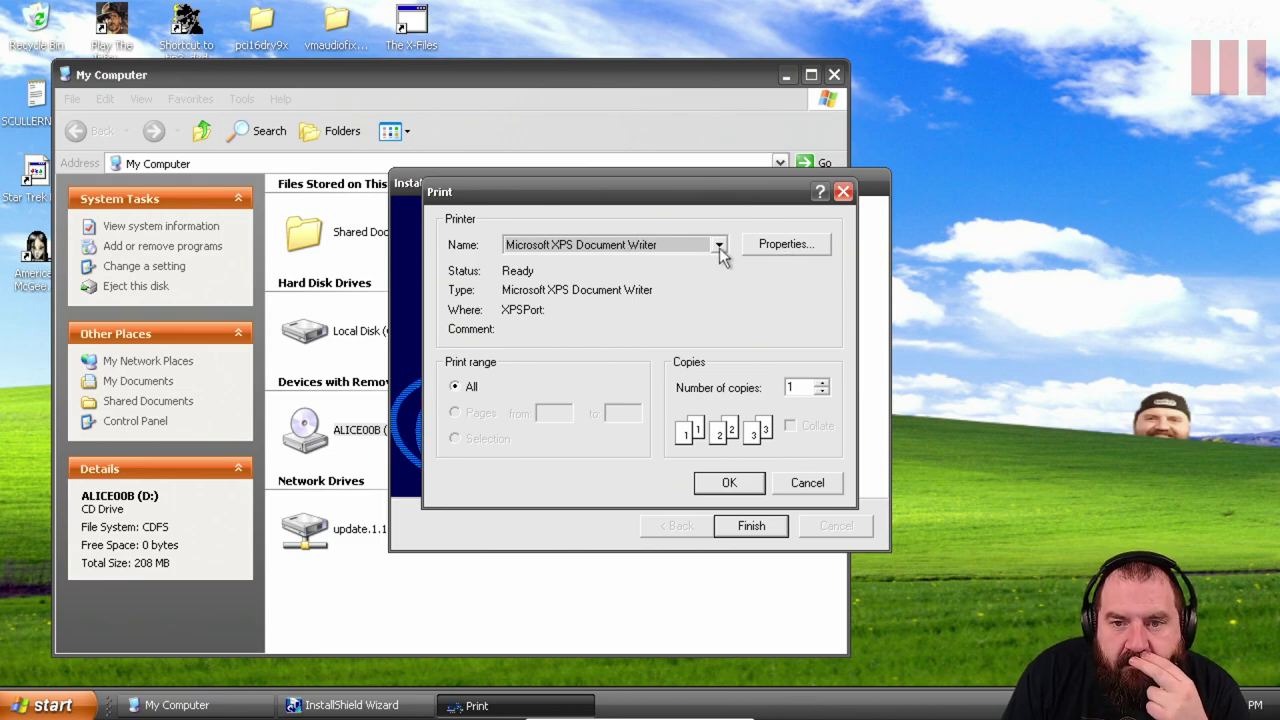
click(730, 482)
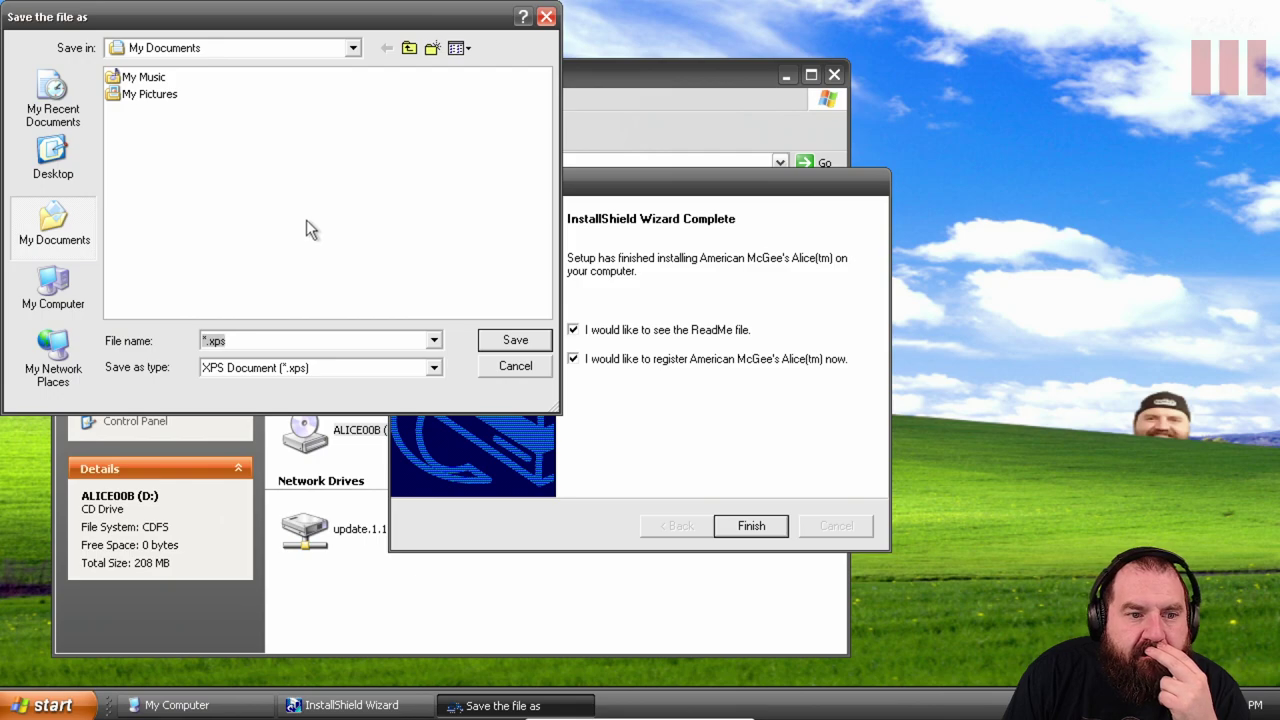
click(52, 165)
click(512, 344)
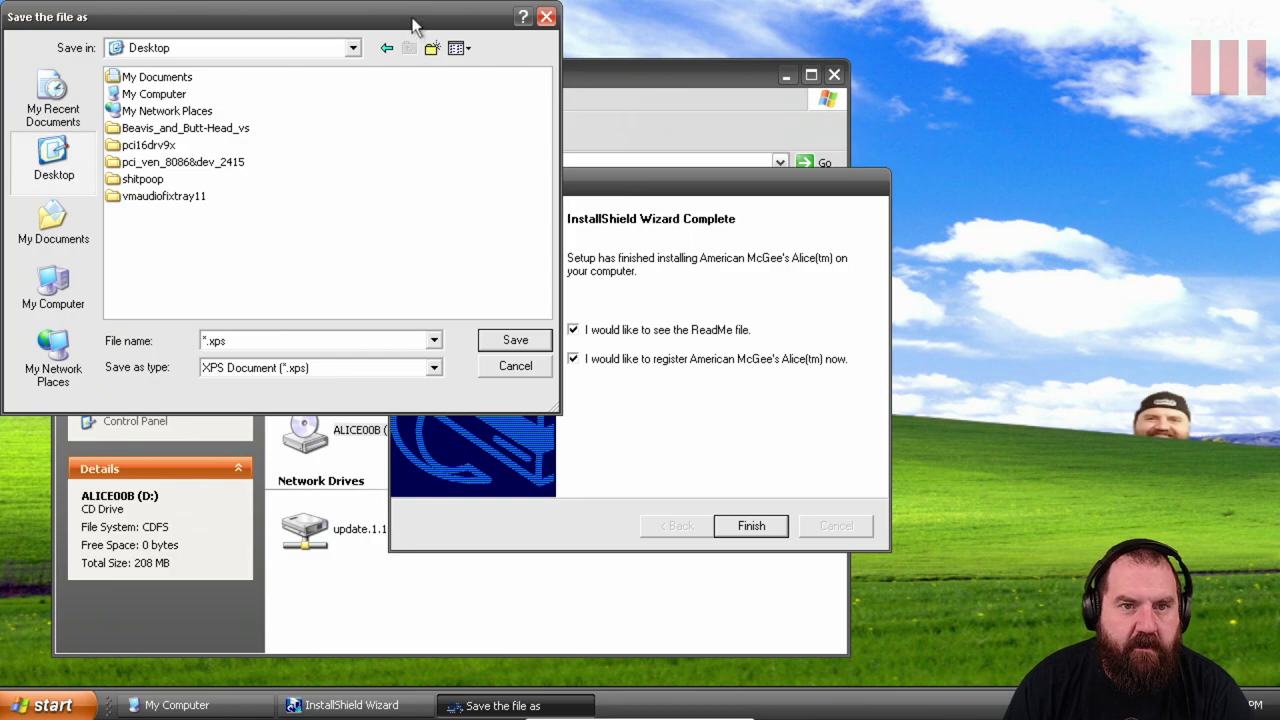
drag(412, 20, 684, 85)
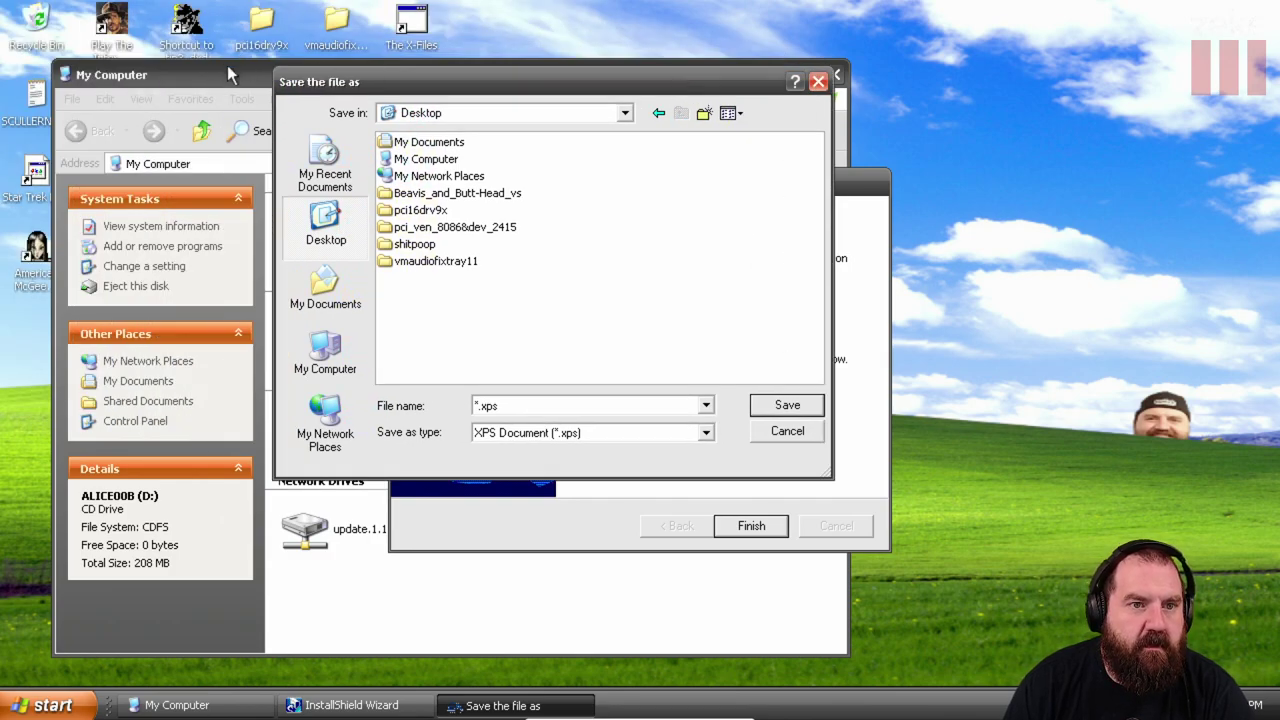
drag(230, 75, 212, 37)
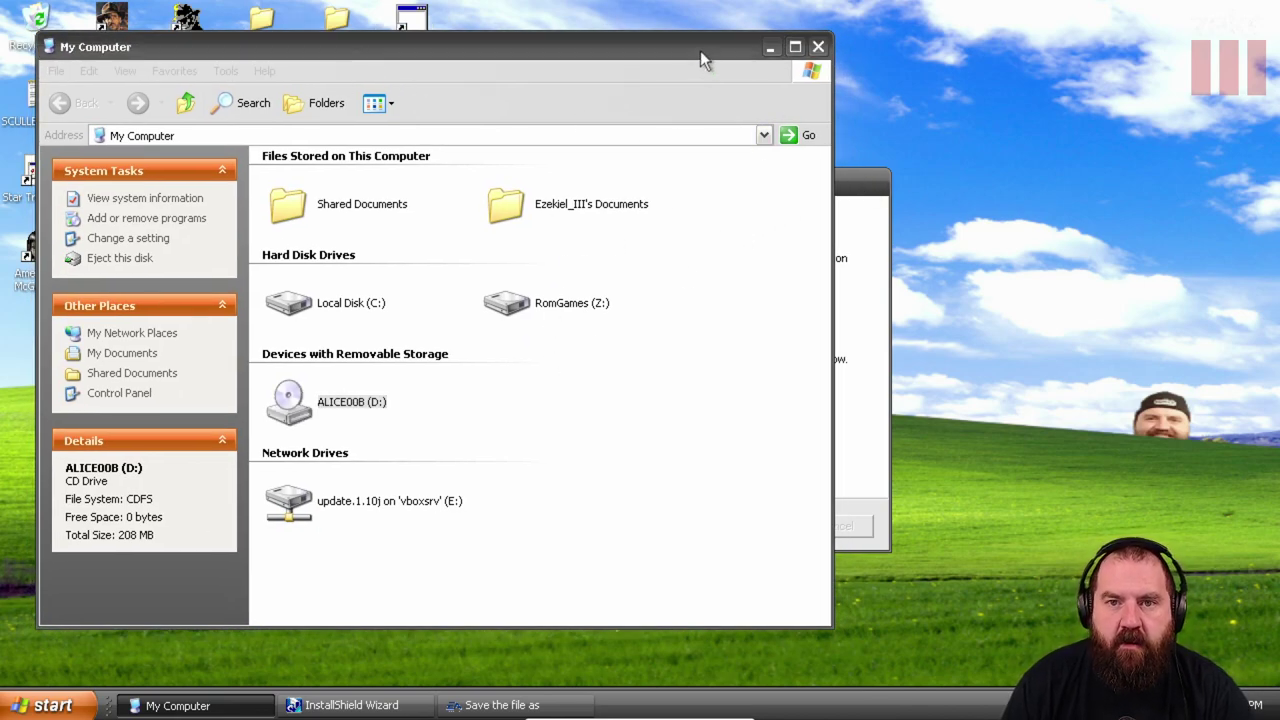
drag(700, 50, 834, 260)
click(686, 80)
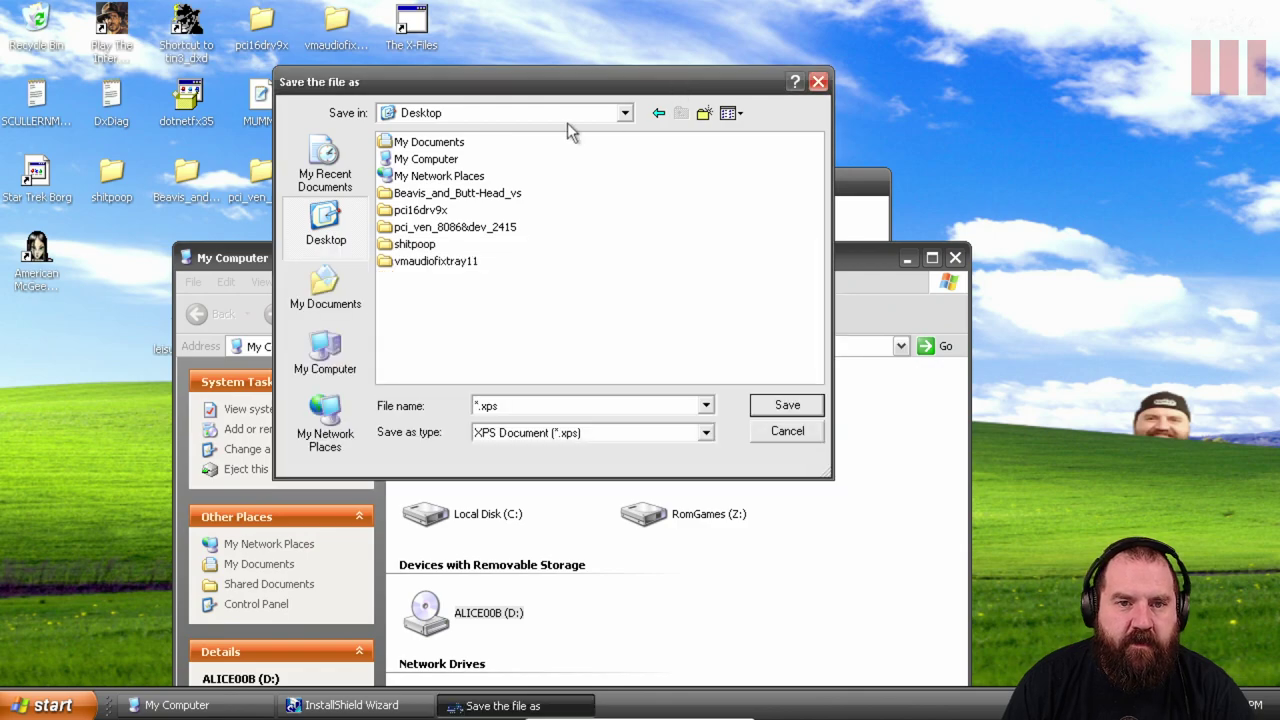
Save the registration printout on the desktop as 'AMAlice Reg'
double_click(535, 408)
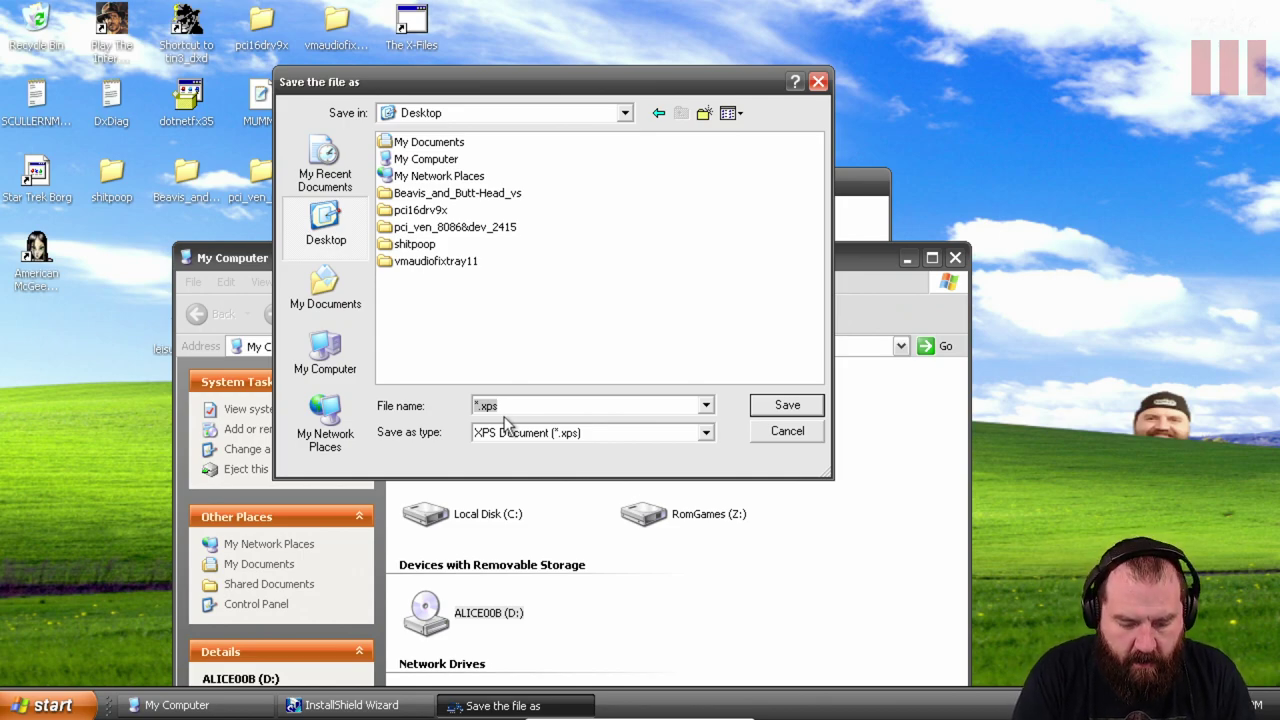
text(AMA)
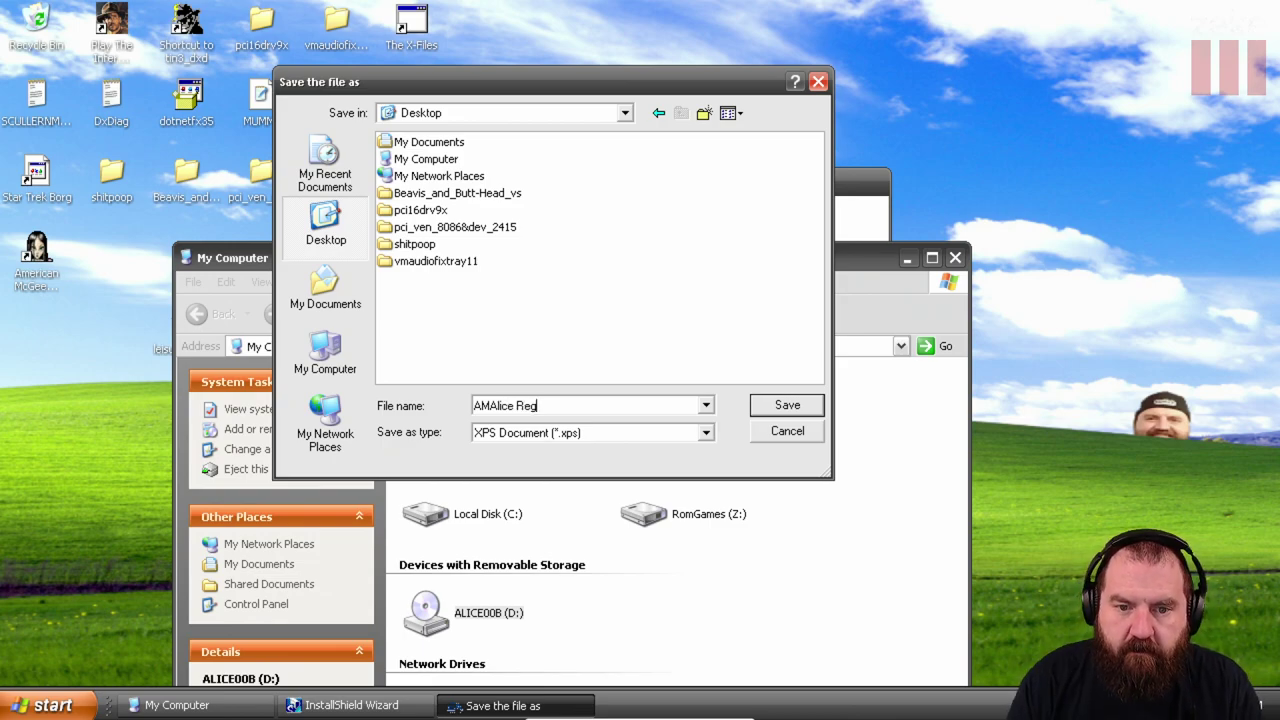
text(lice Reg)
click(780, 406)
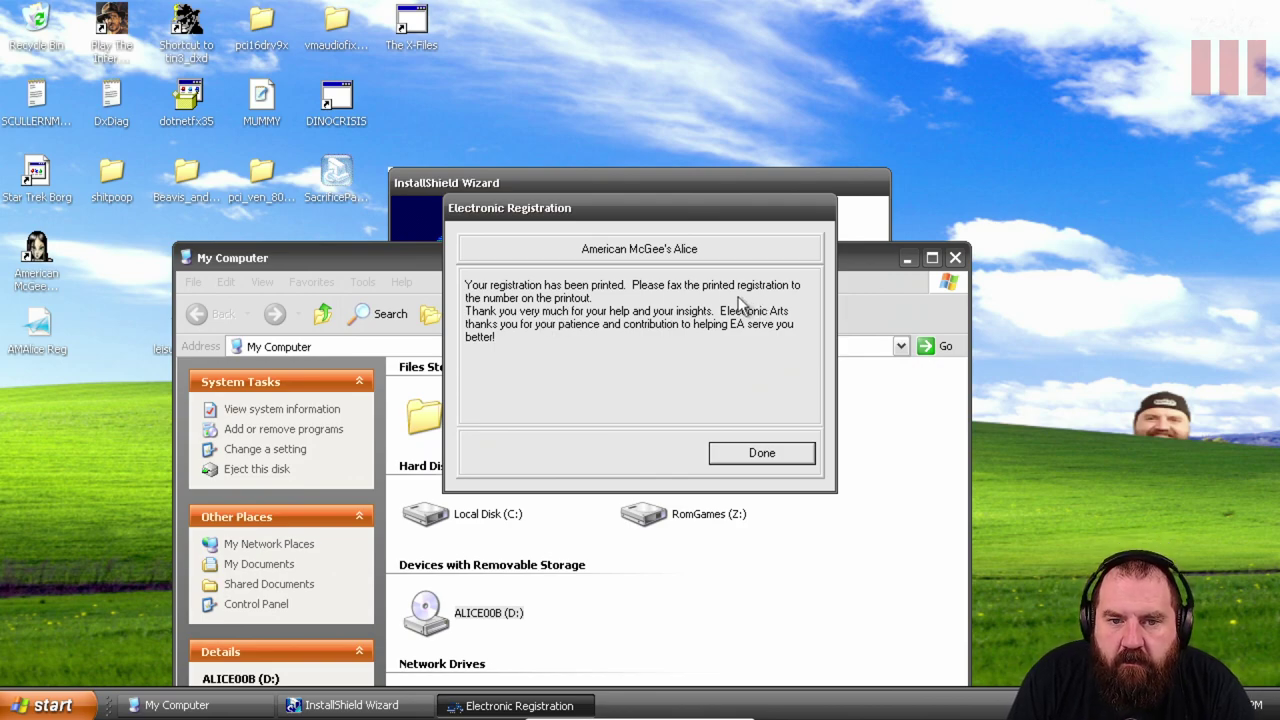
Finish the registration, close the installer, and minimize My Computer to reveal the desktop
click(742, 447)
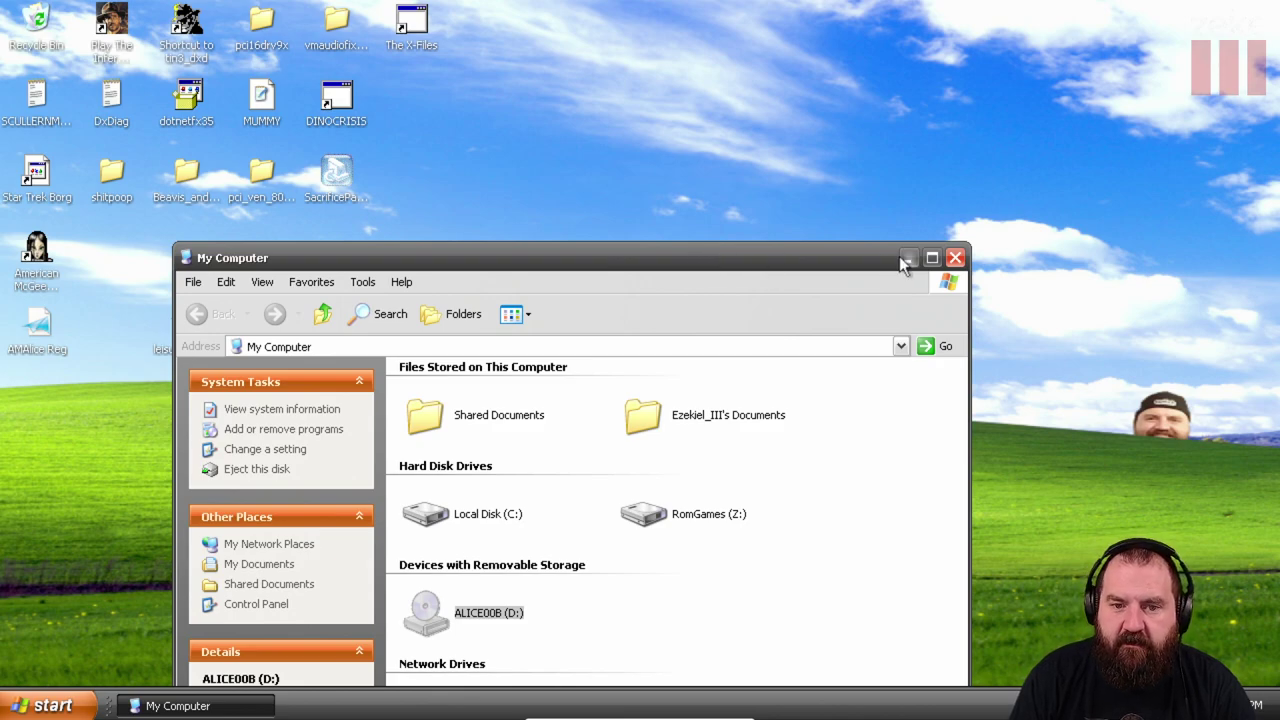
drag(777, 260, 752, 146)
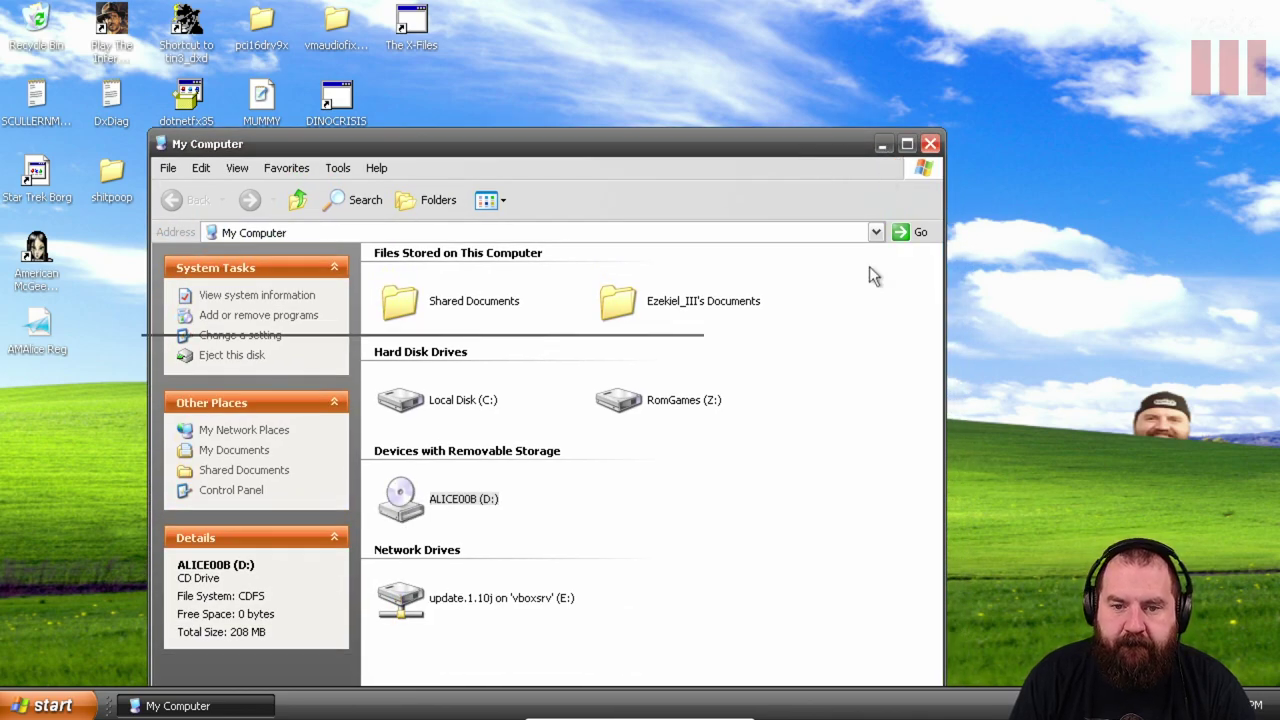
key(super+d)
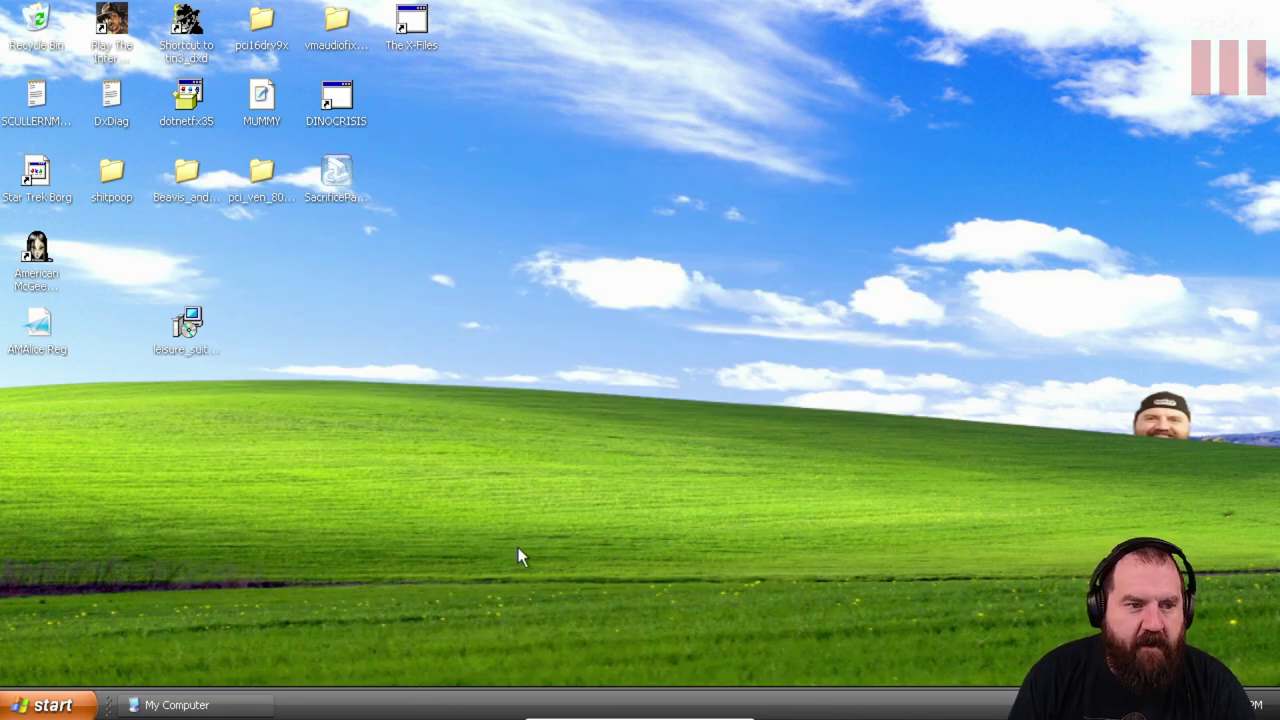
double_click(37, 322)
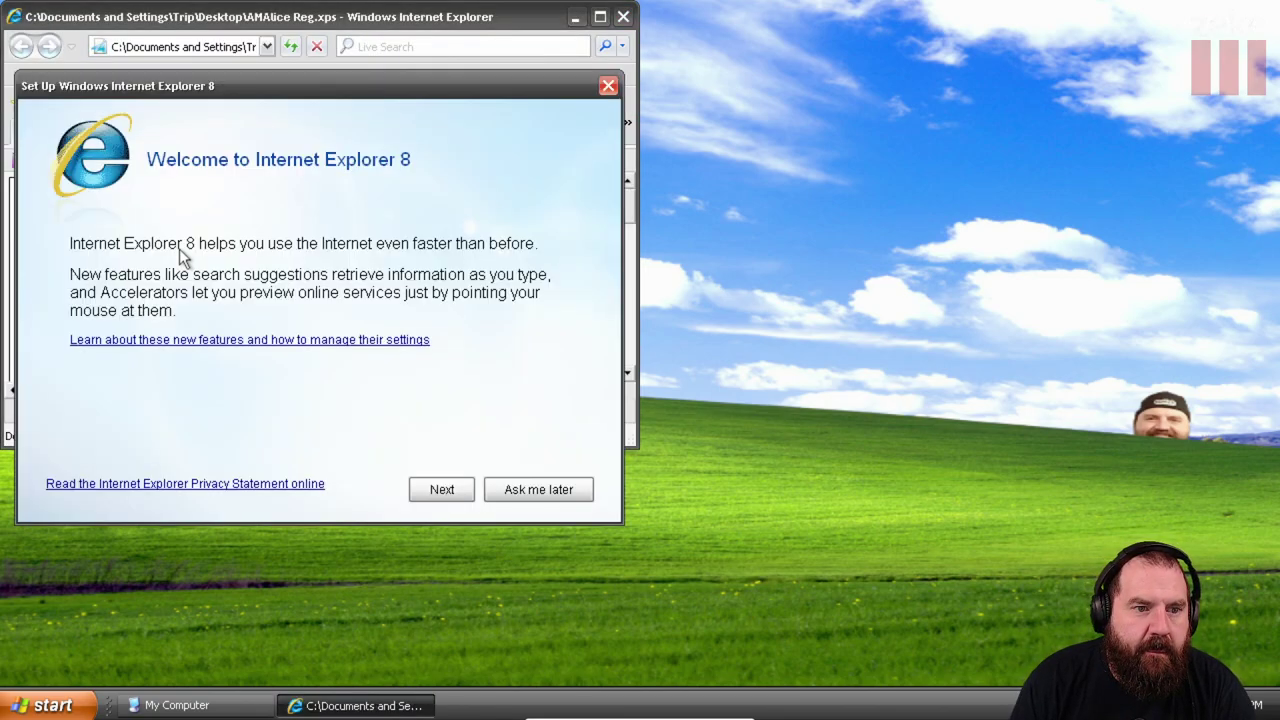
click(538, 490)
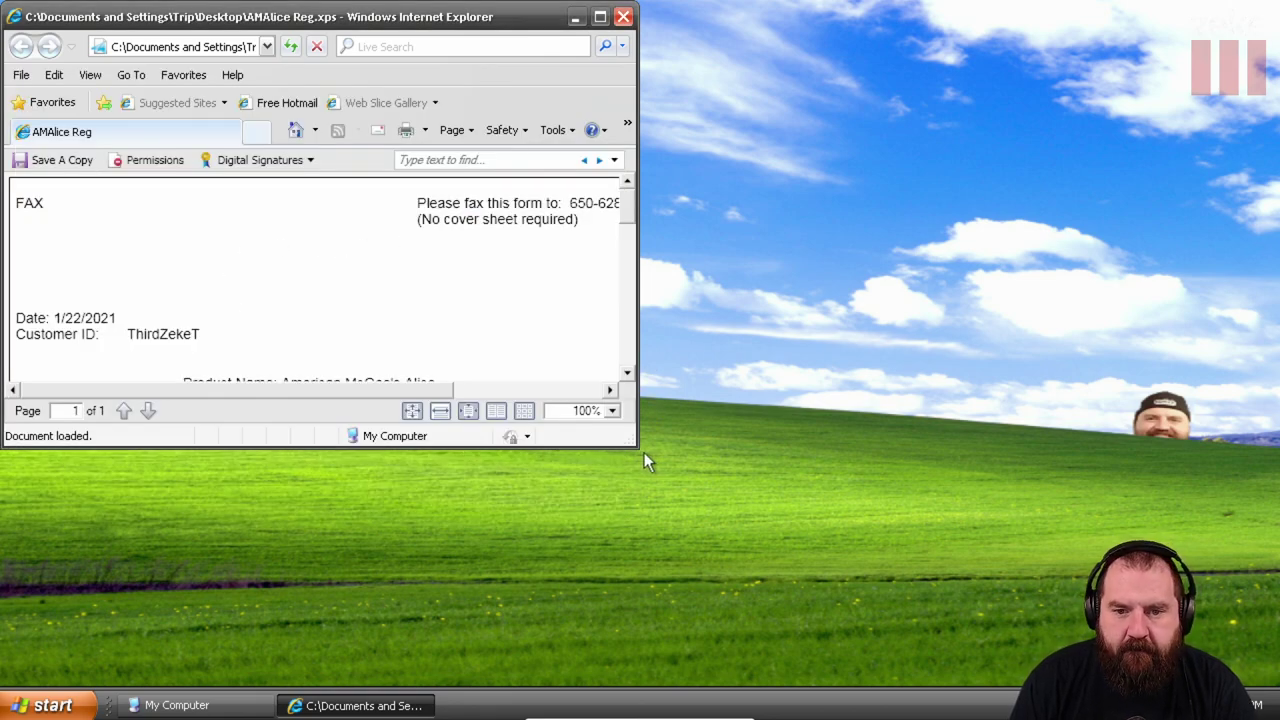
drag(634, 444, 1106, 558)
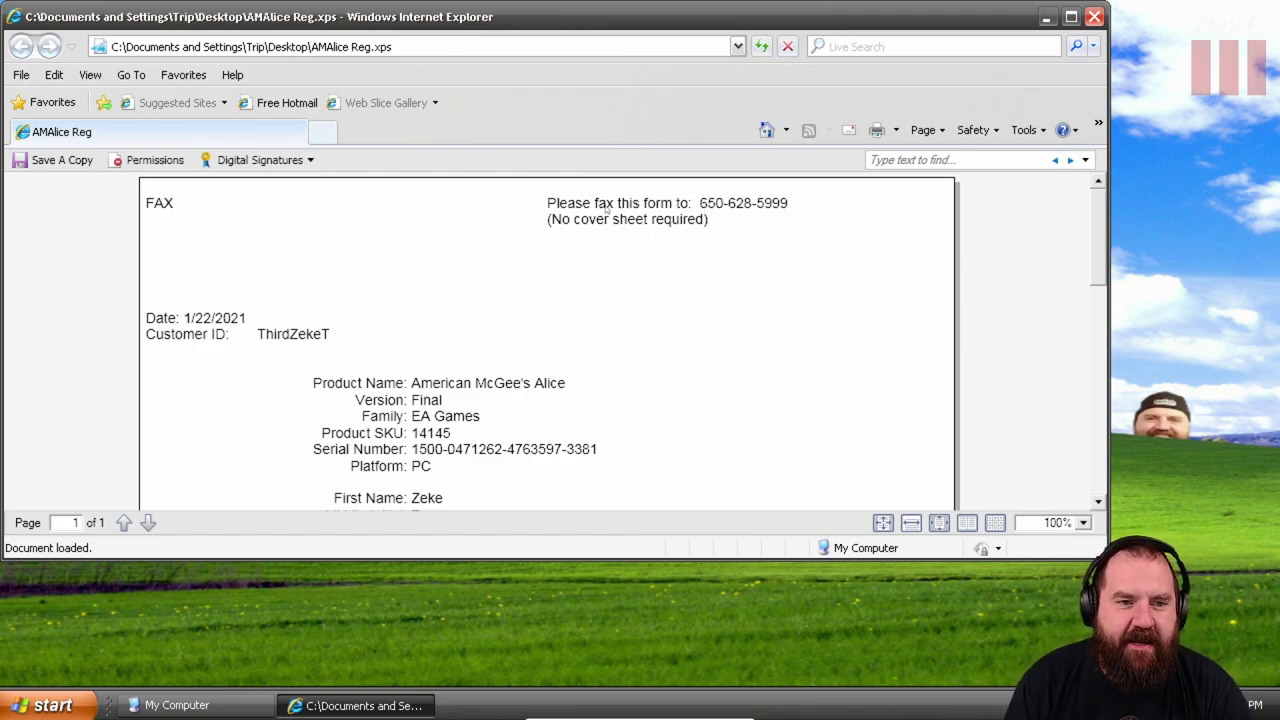
scroll(661, 258, down, 3)
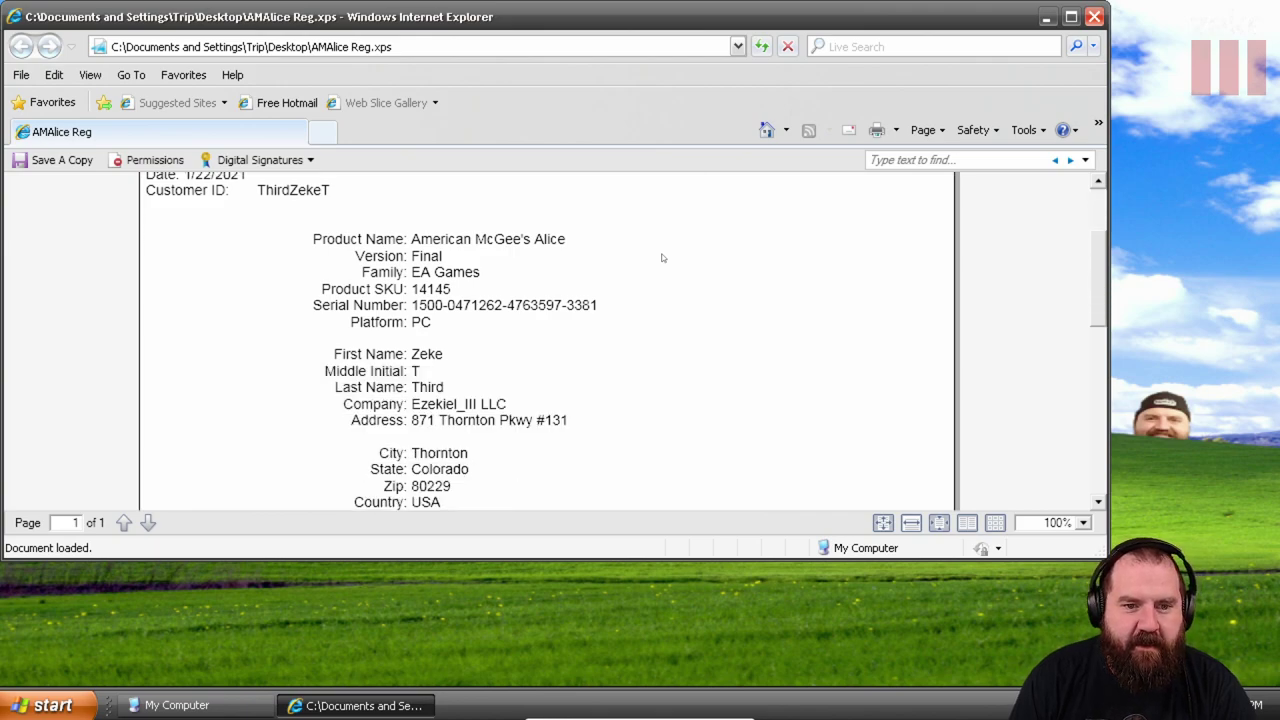
scroll(661, 258, down, 1)
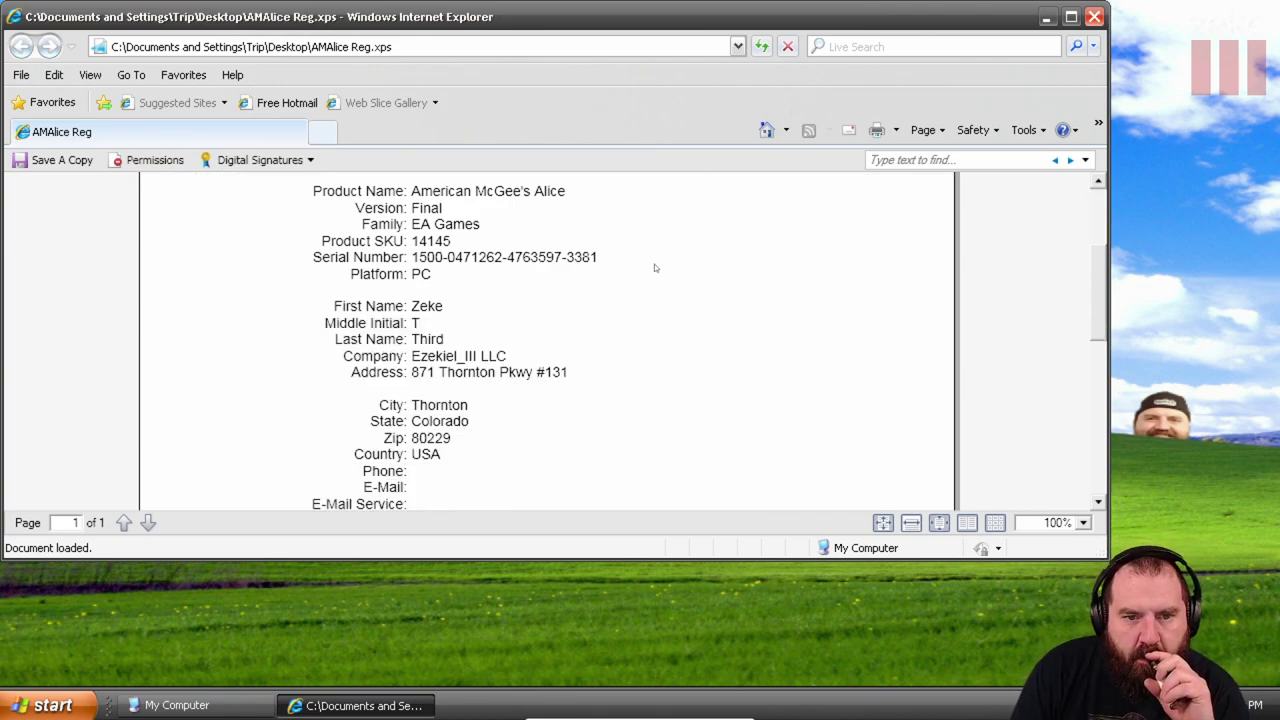
scroll(654, 264, down, 1)
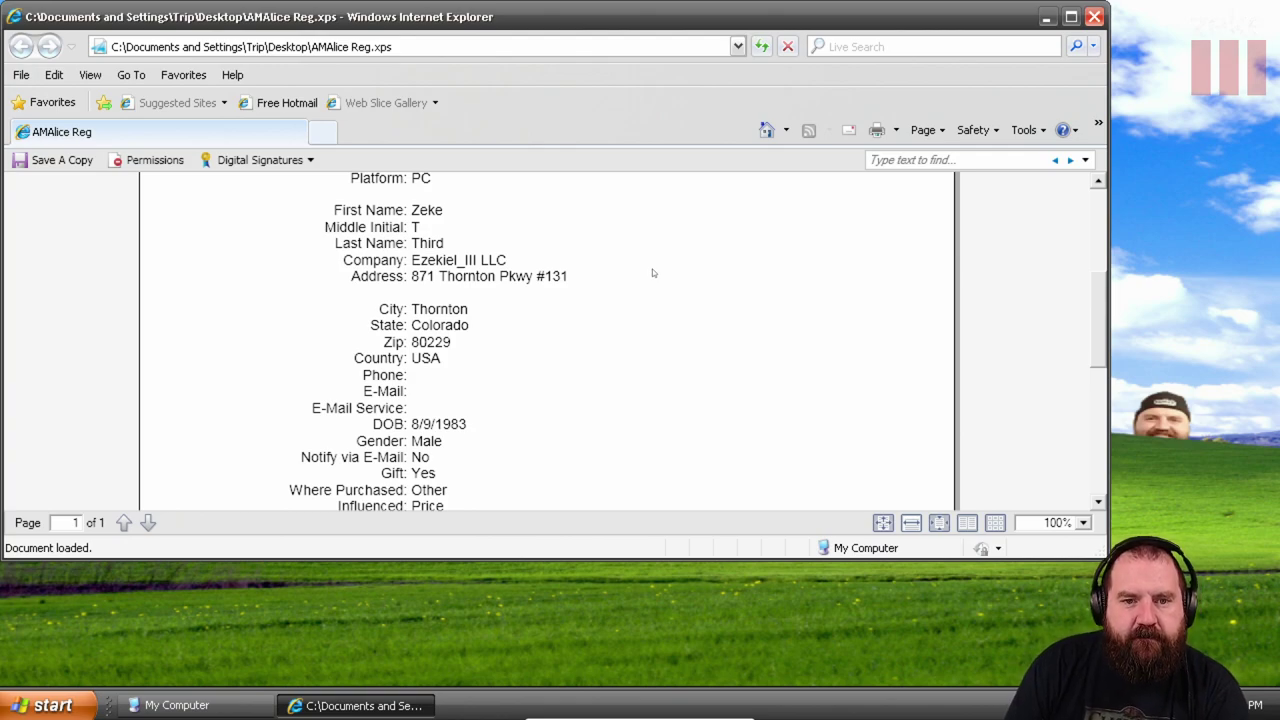
scroll(650, 276, down, 2)
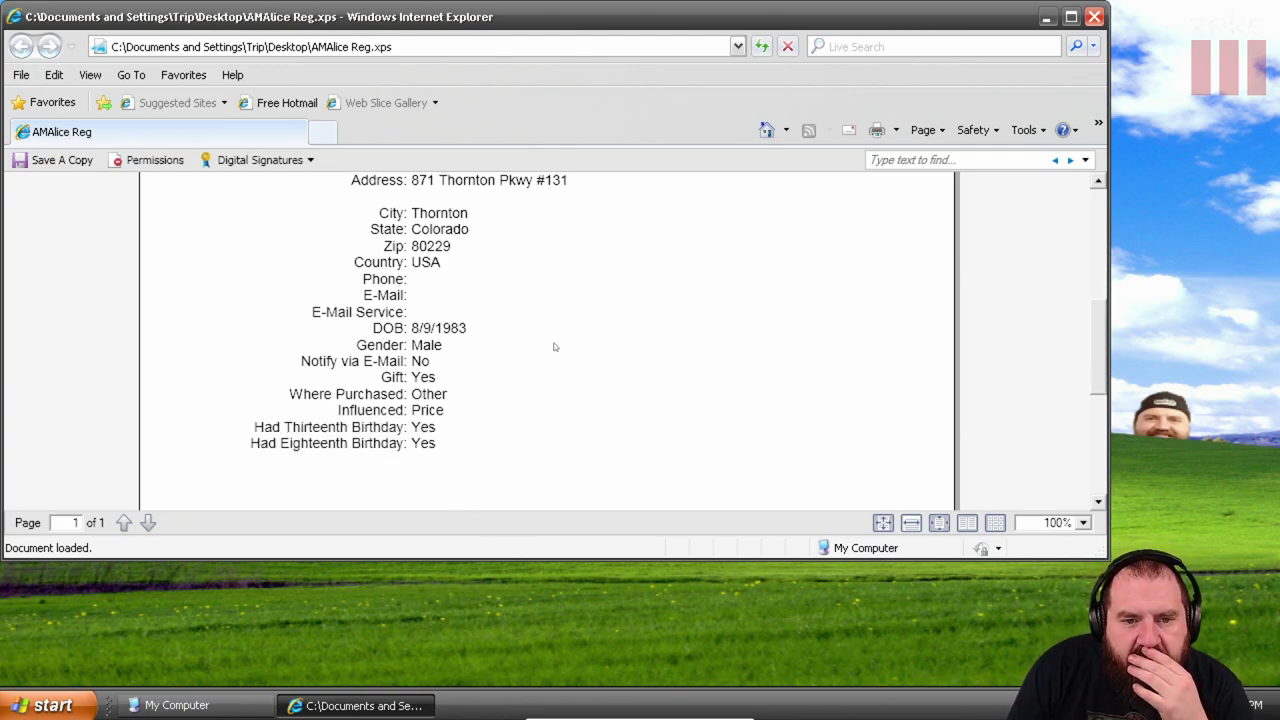
scroll(550, 348, down, 6)
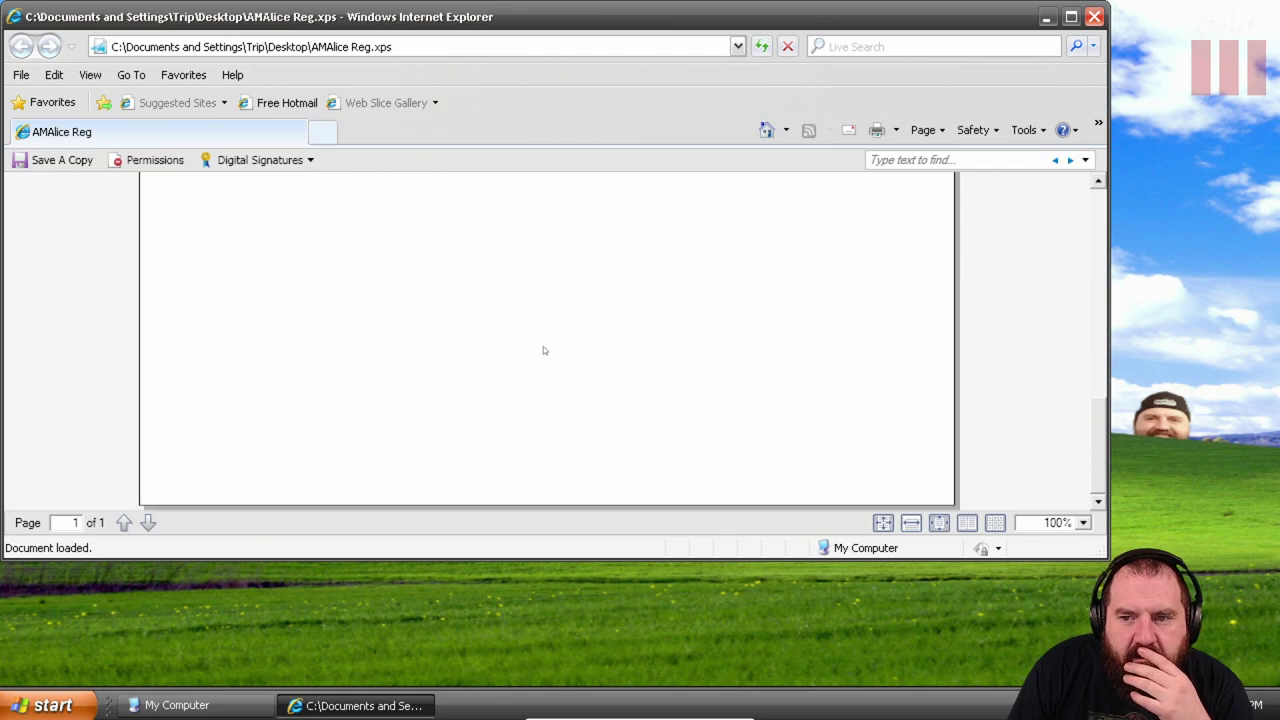
scroll(544, 350, up, 3)
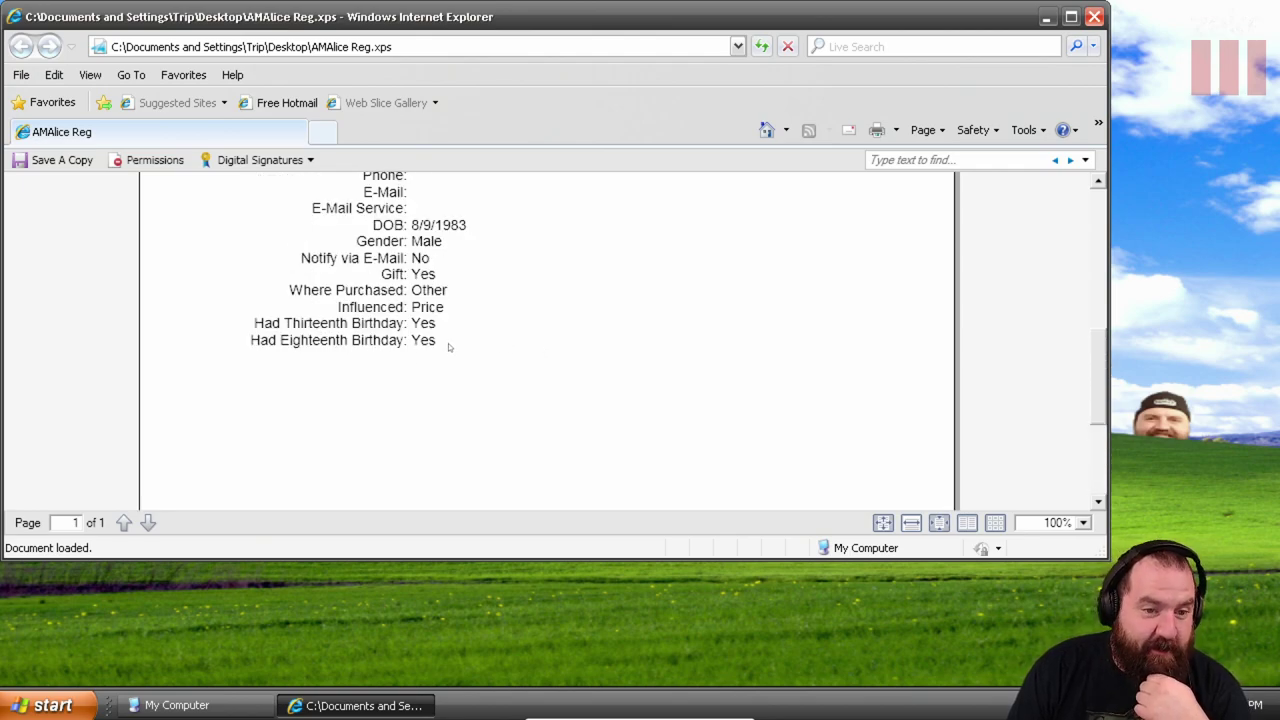
scroll(560, 362, up, 10)
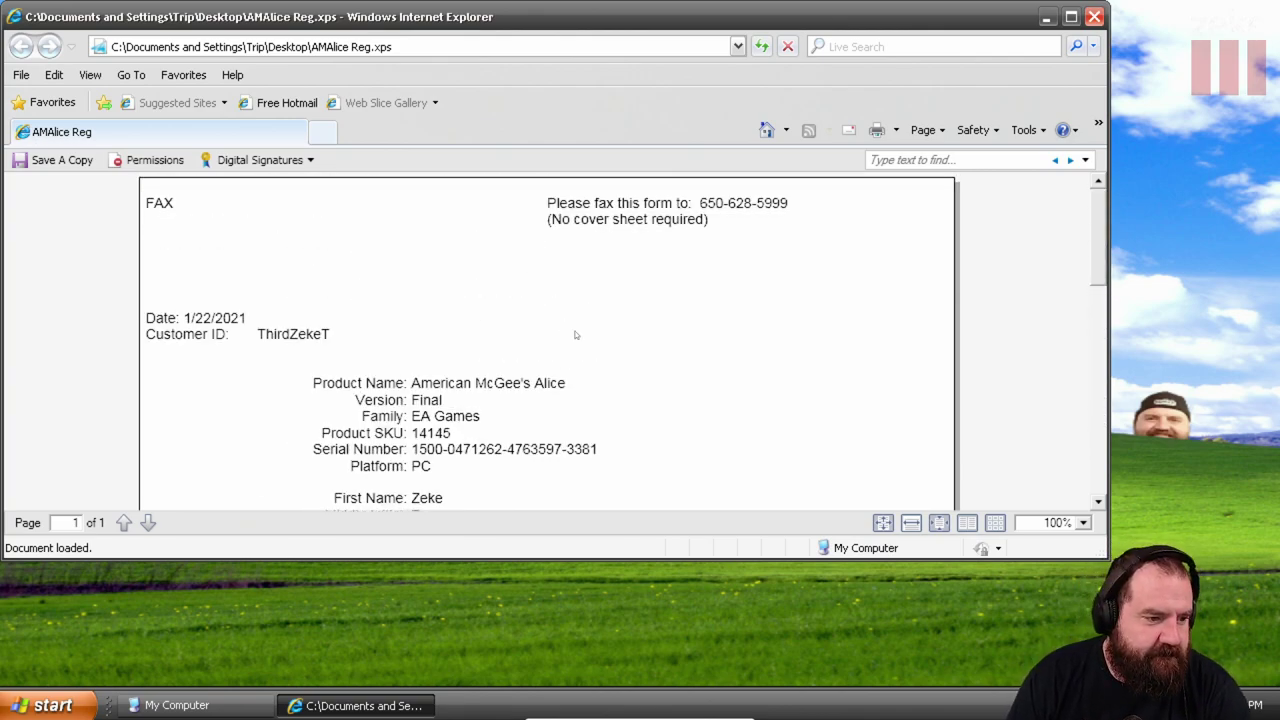
click(1094, 17)
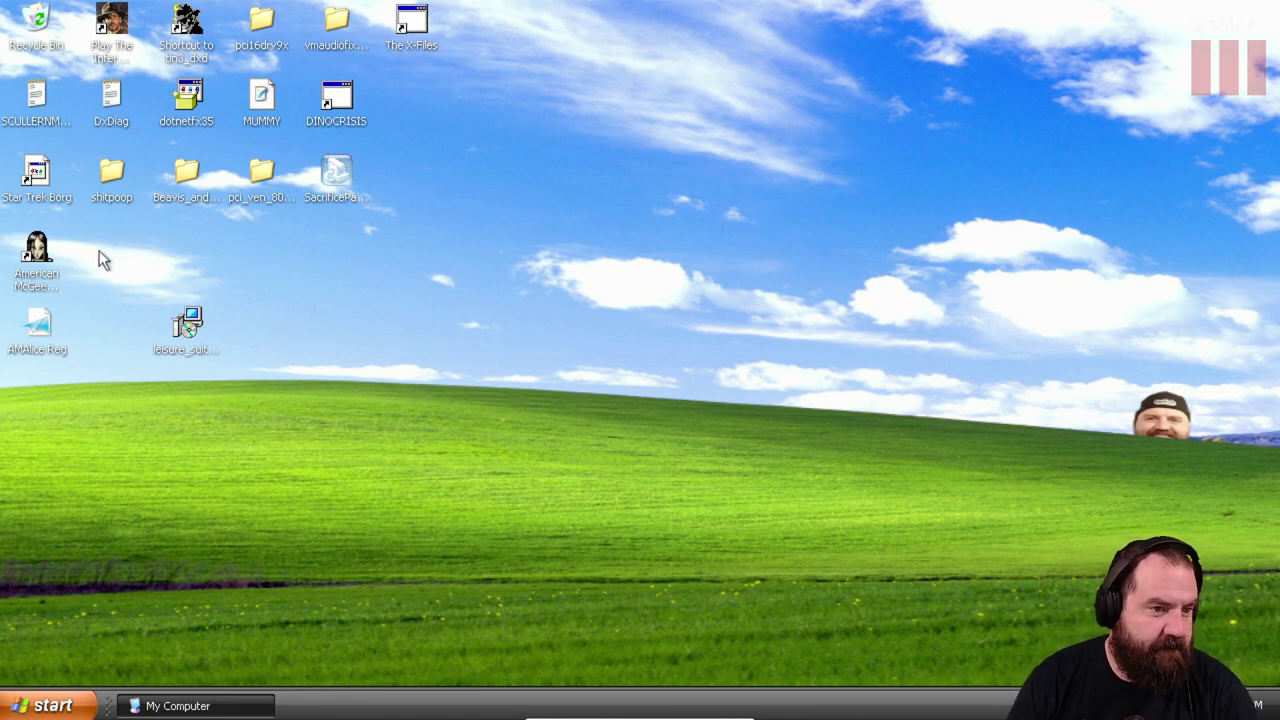
double_click(42, 258)
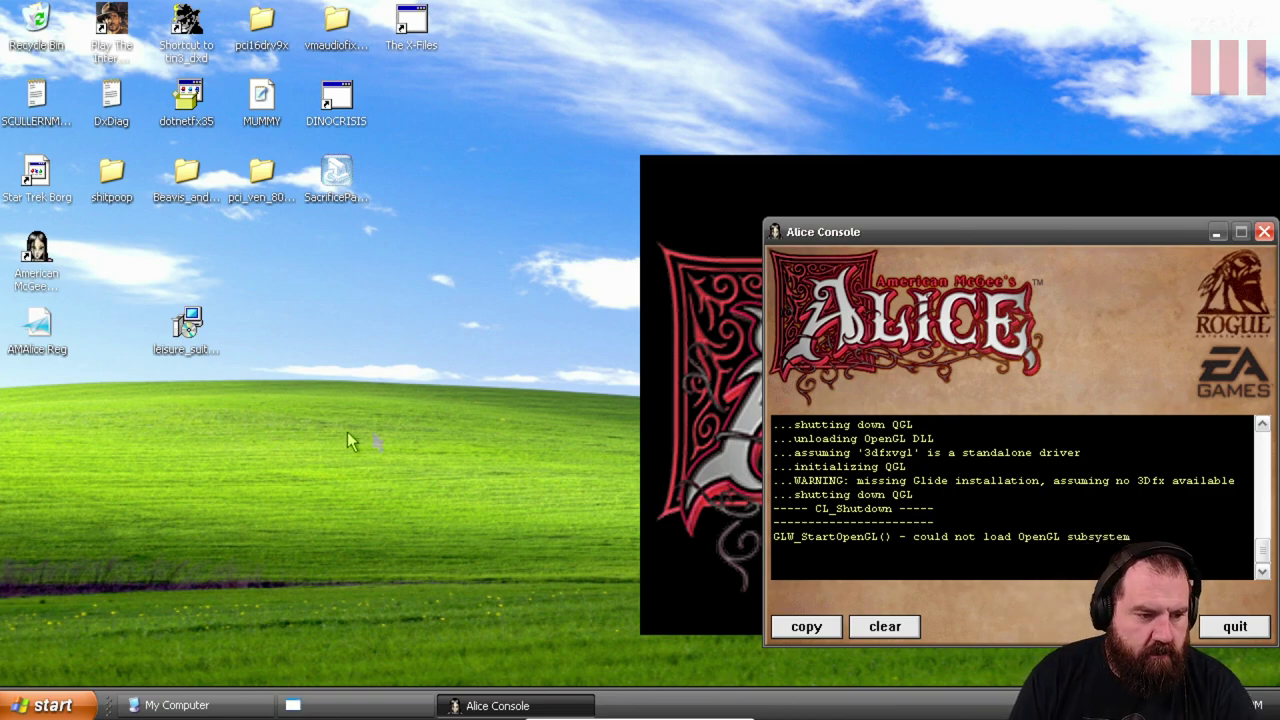
drag(966, 231, 413, 126)
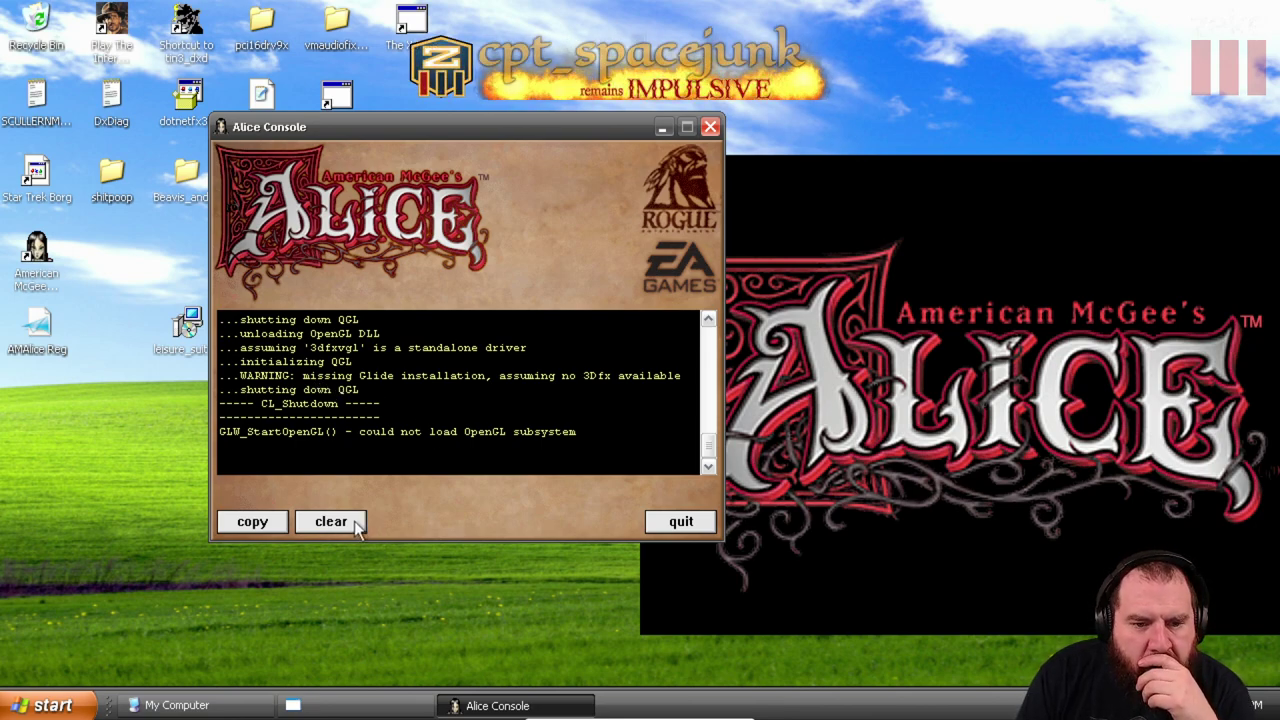
click(668, 522)
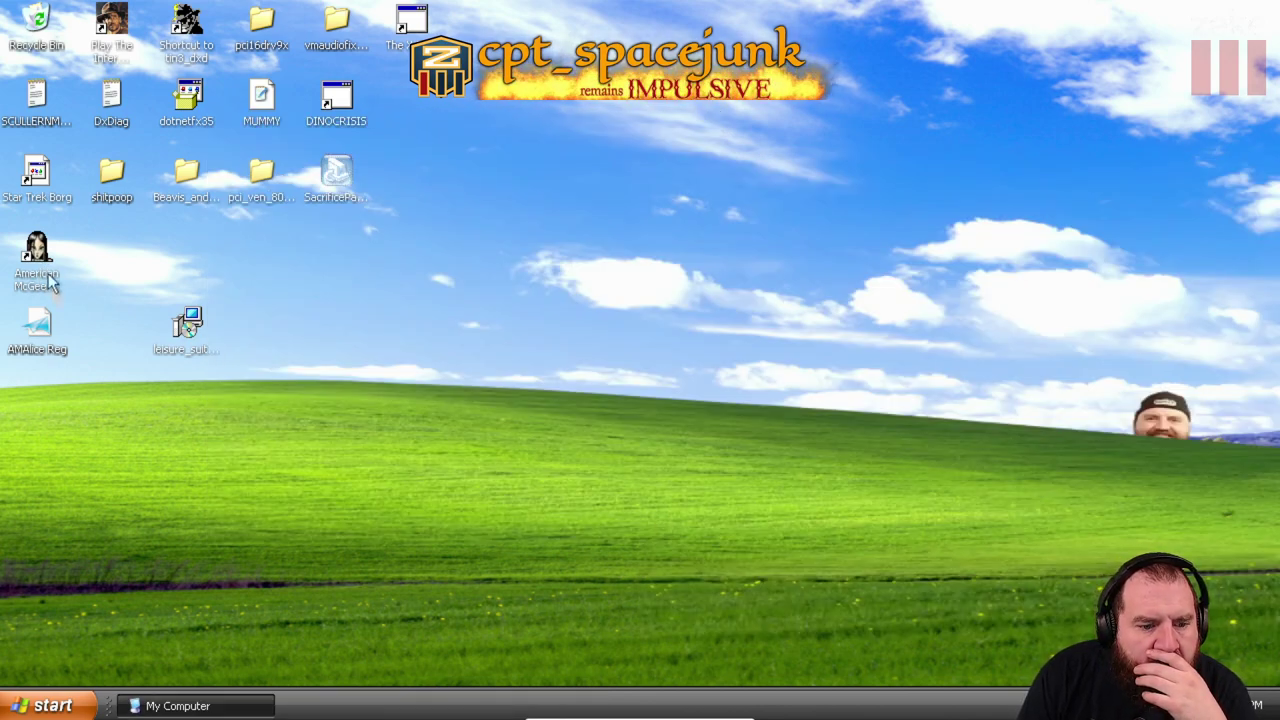
Open the ALICE00B (D:) disc from My Computer, review its files, then close the window
click(48, 705)
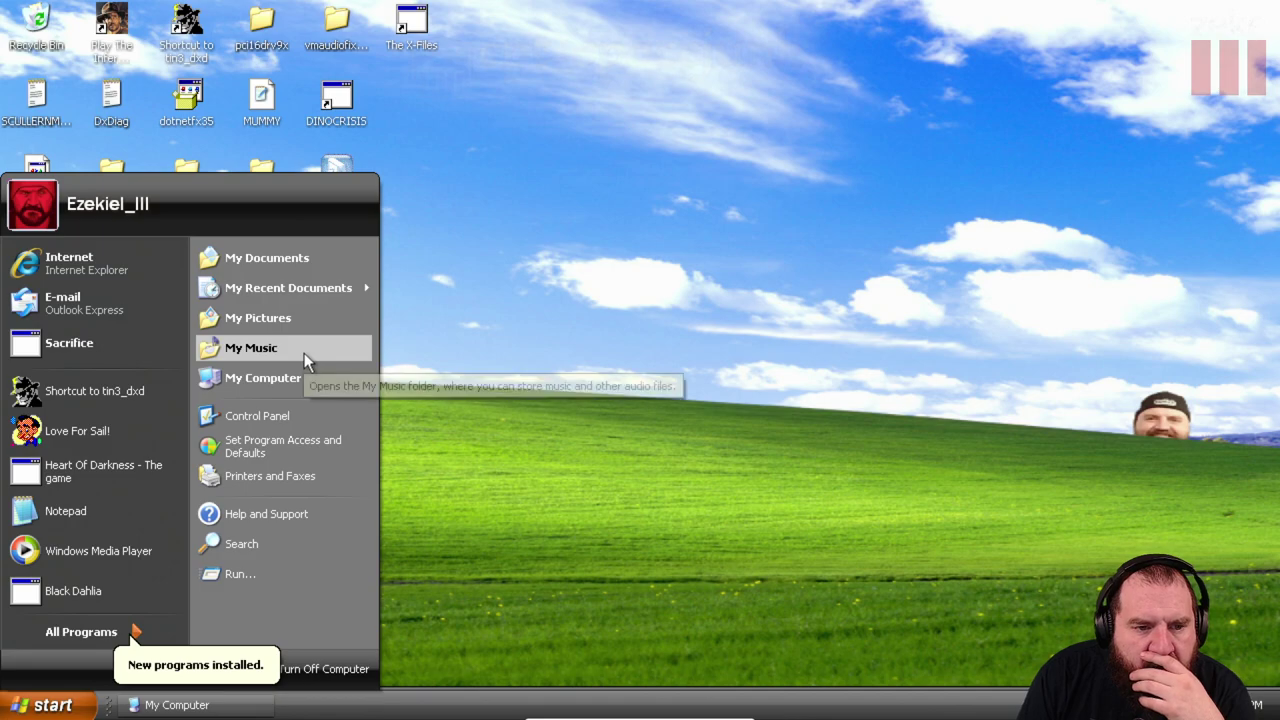
click(263, 378)
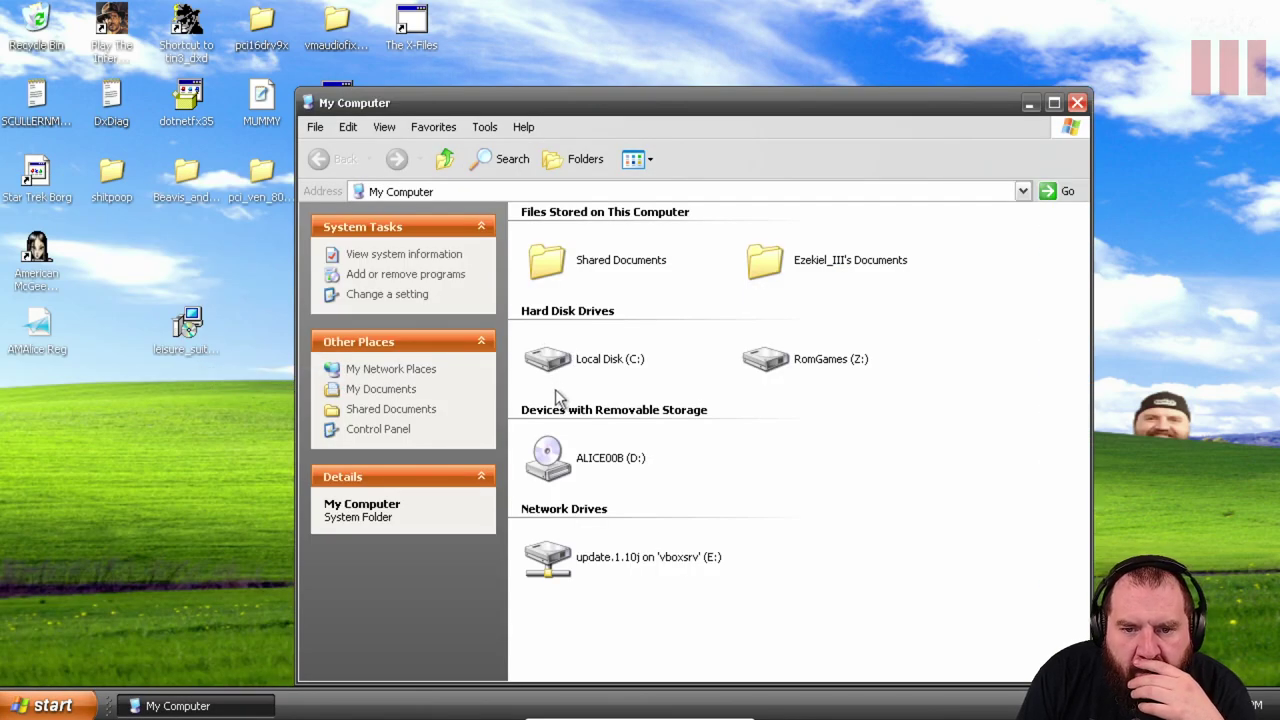
right_click(552, 466)
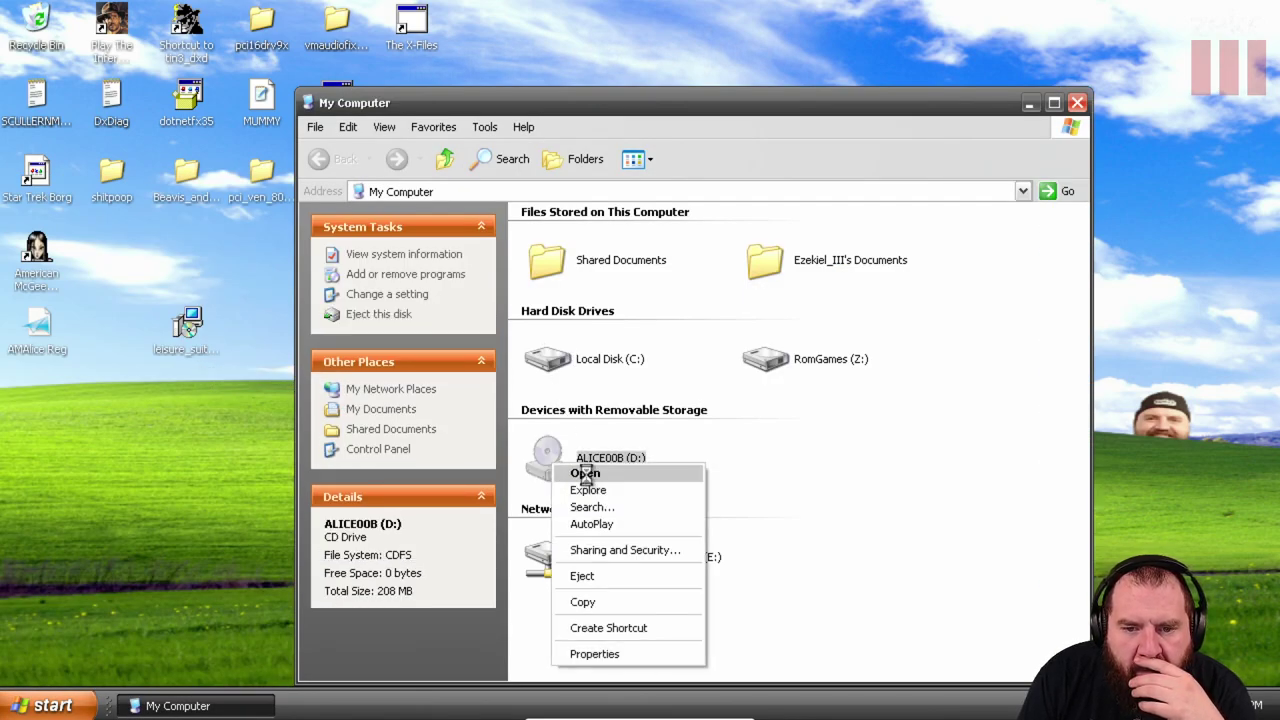
click(583, 471)
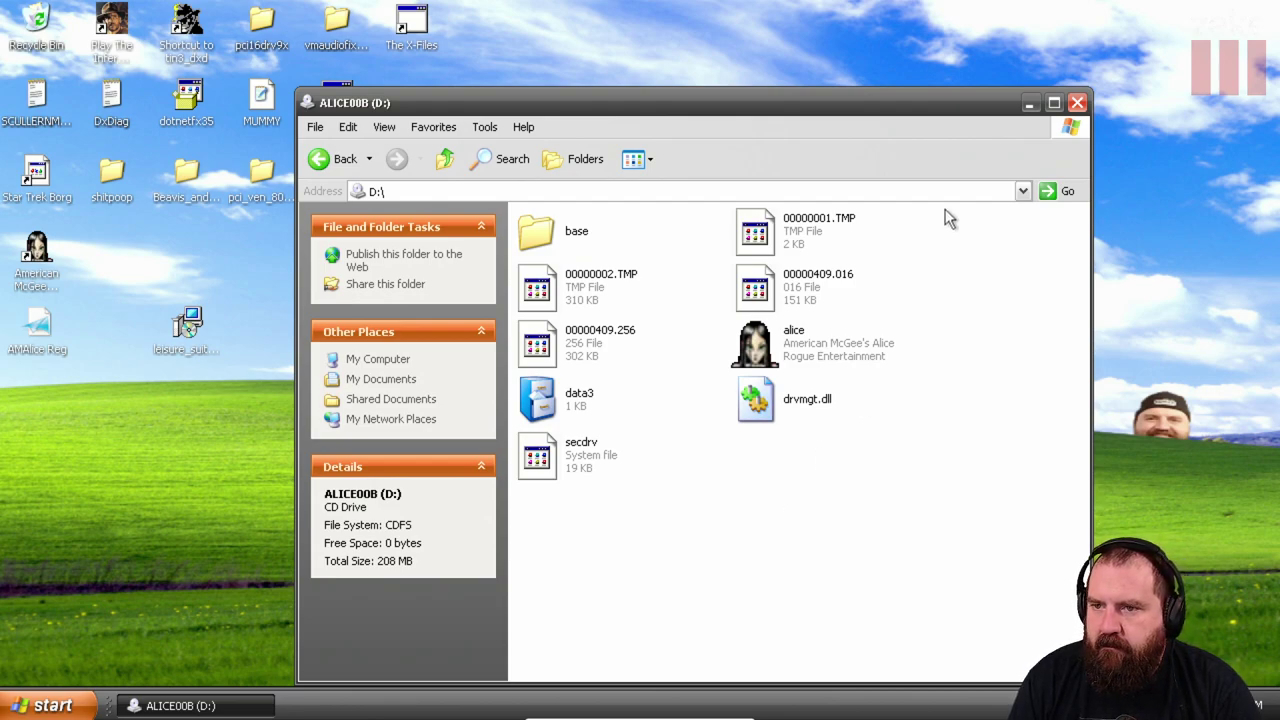
click(1078, 103)
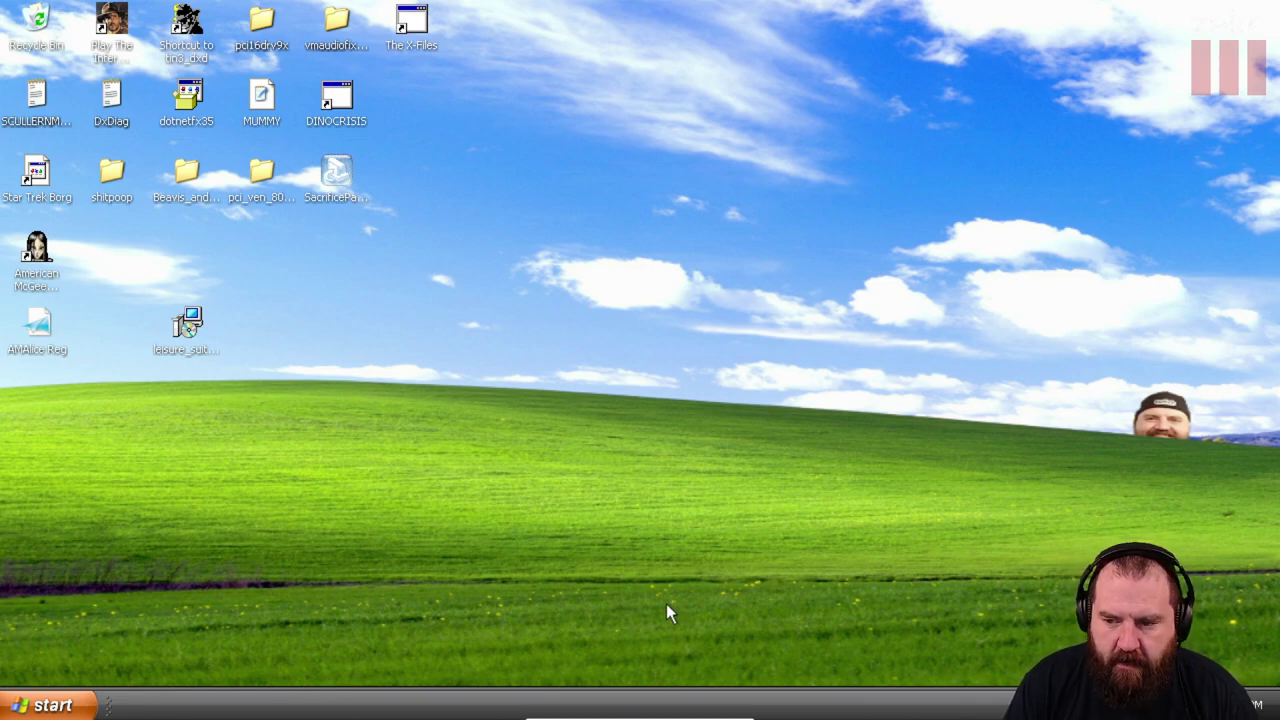
Swap the virtual optical drive to the other Alice disc image from the Devices menu
mouse_move(660, 716)
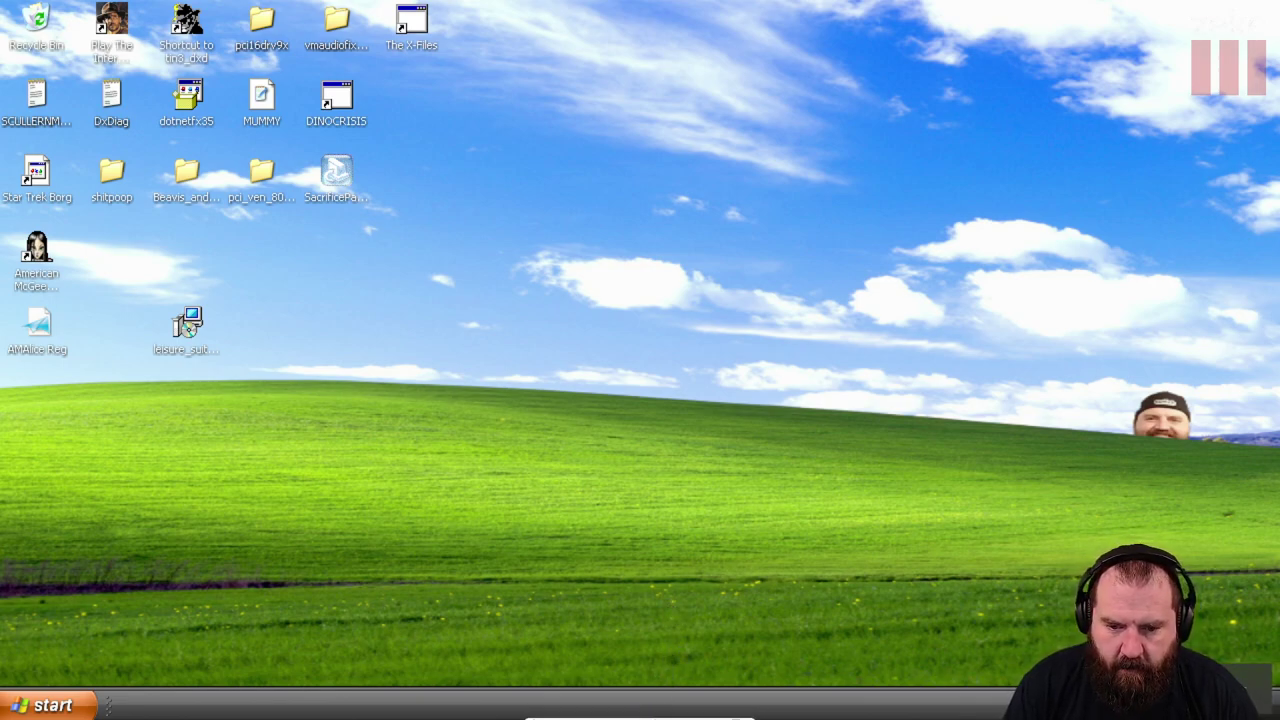
click(646, 714)
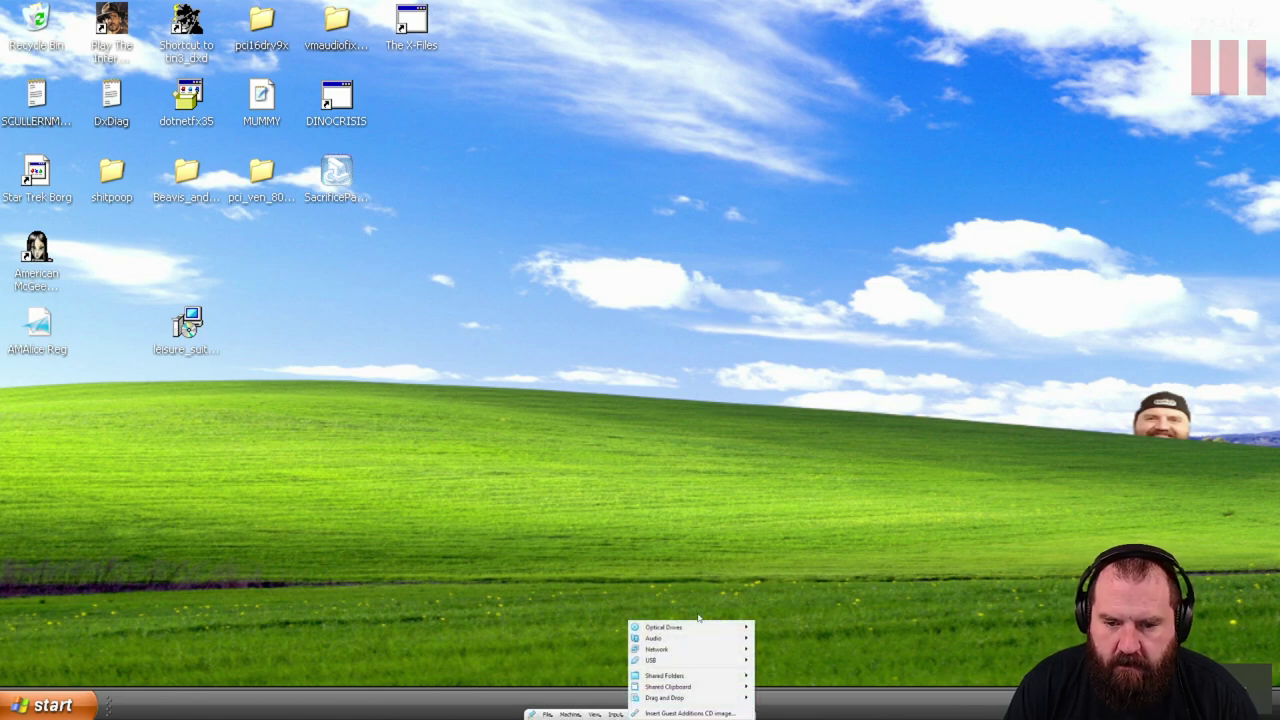
mouse_move(660, 622)
click(781, 655)
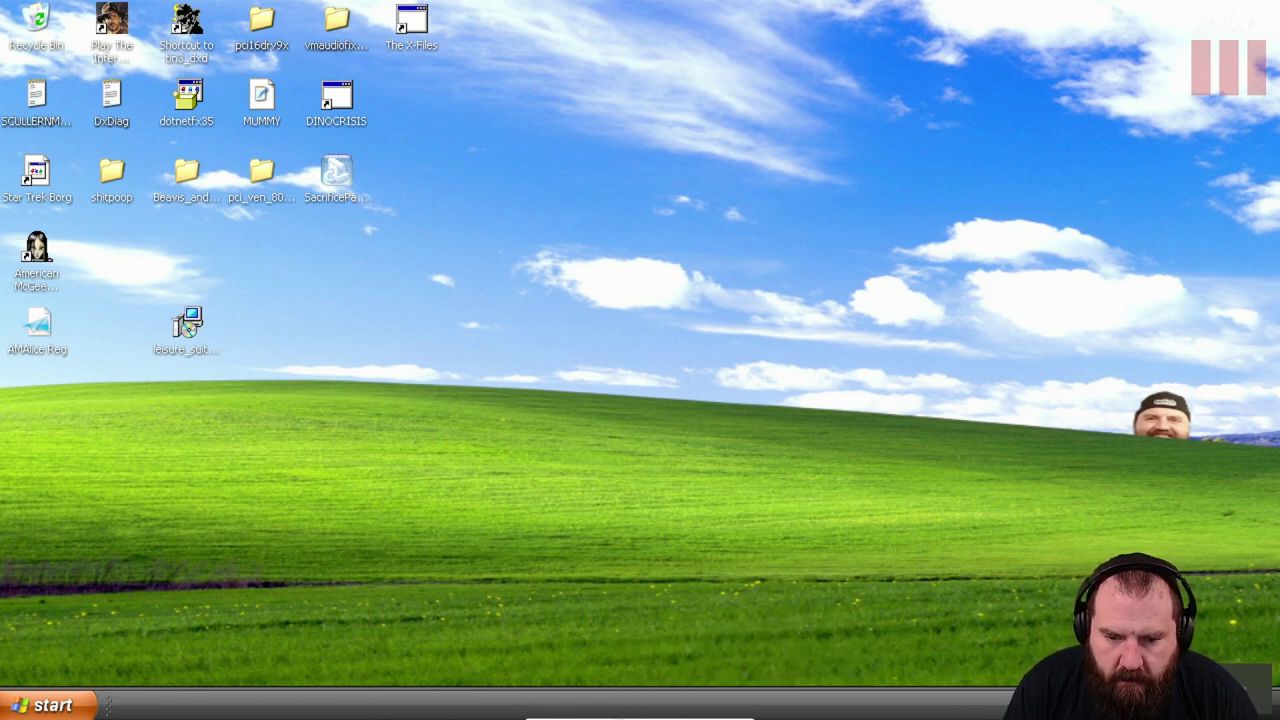
click(646, 714)
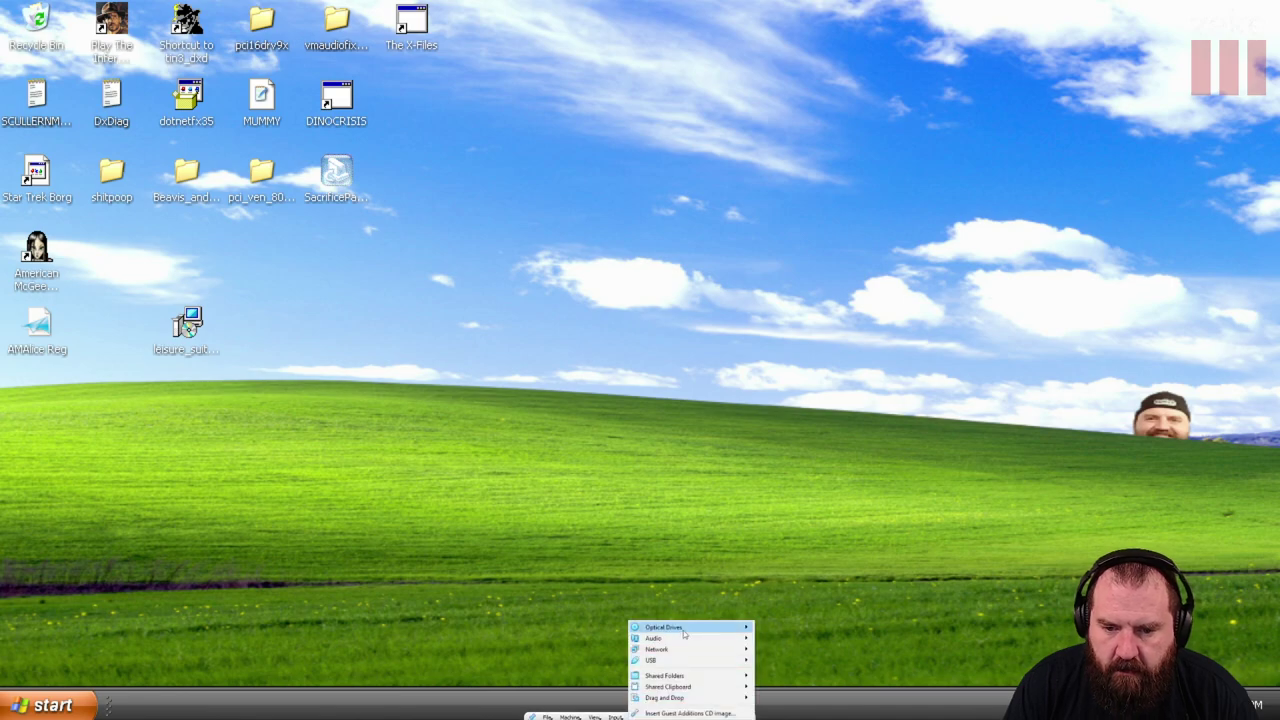
mouse_move(665, 627)
click(790, 655)
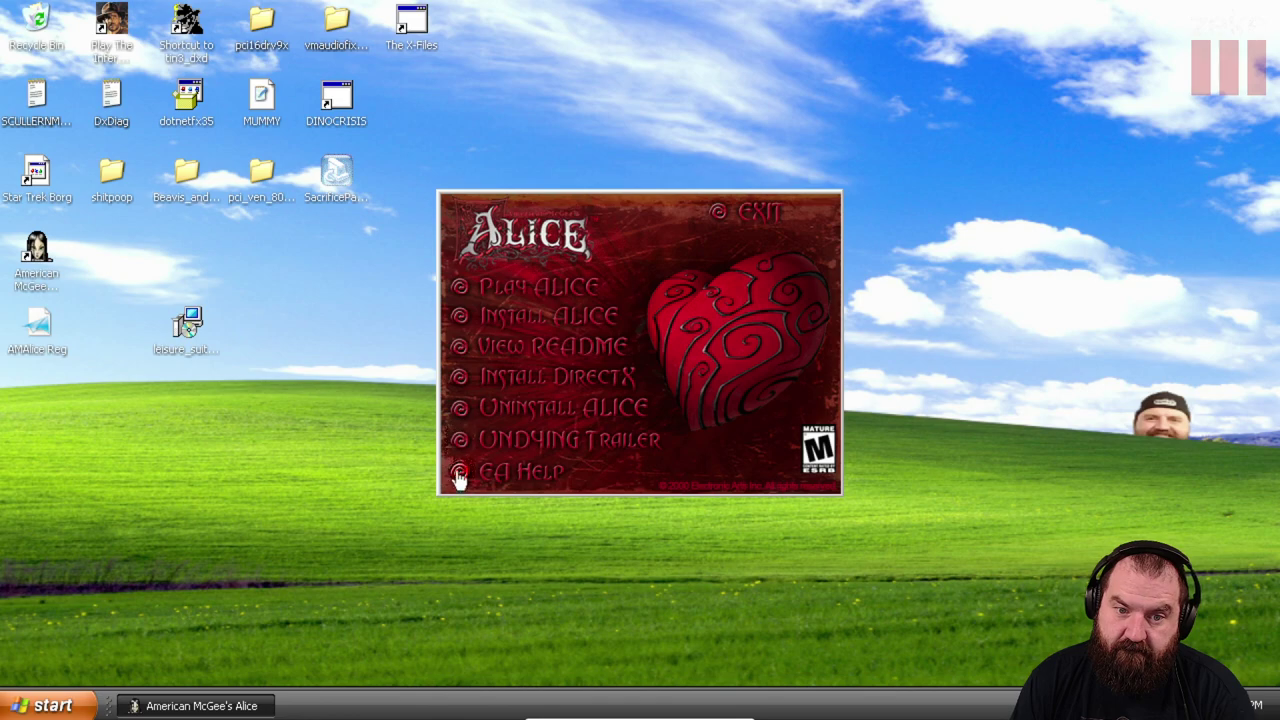
Exit the Alice launcher and open the ALICE00A (D:) disc's contents from My Computer
click(720, 225)
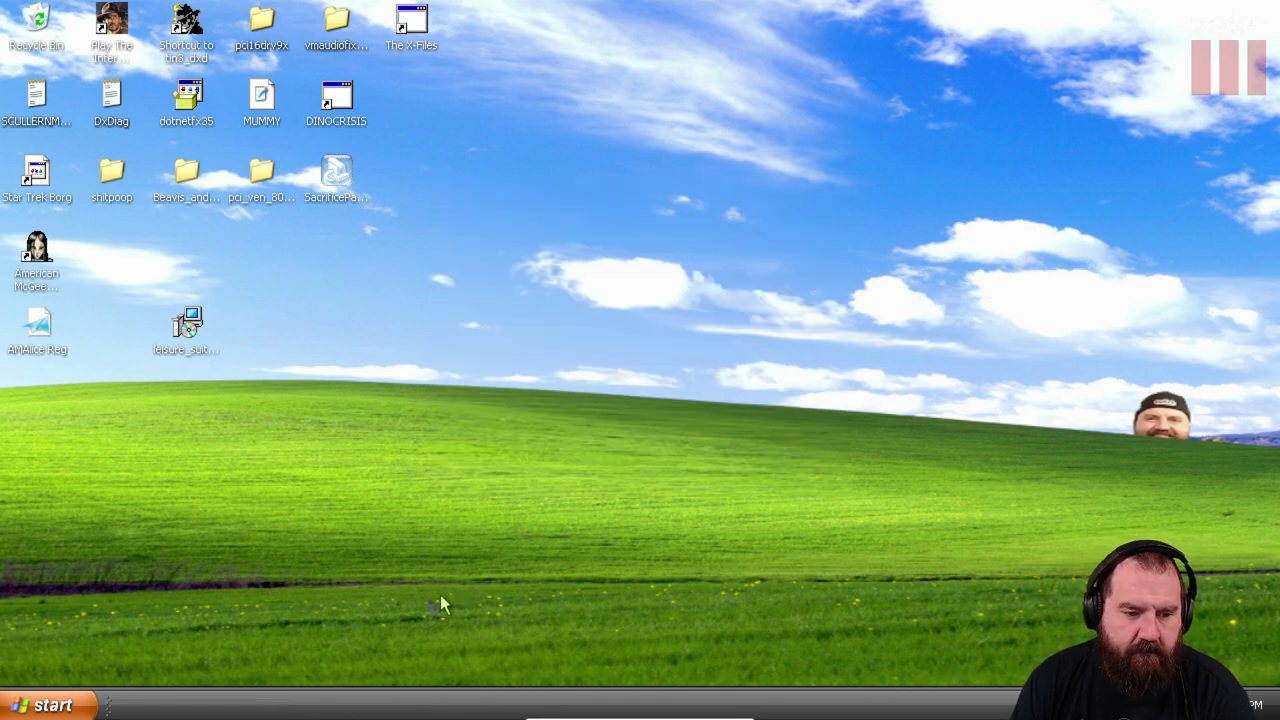
click(50, 705)
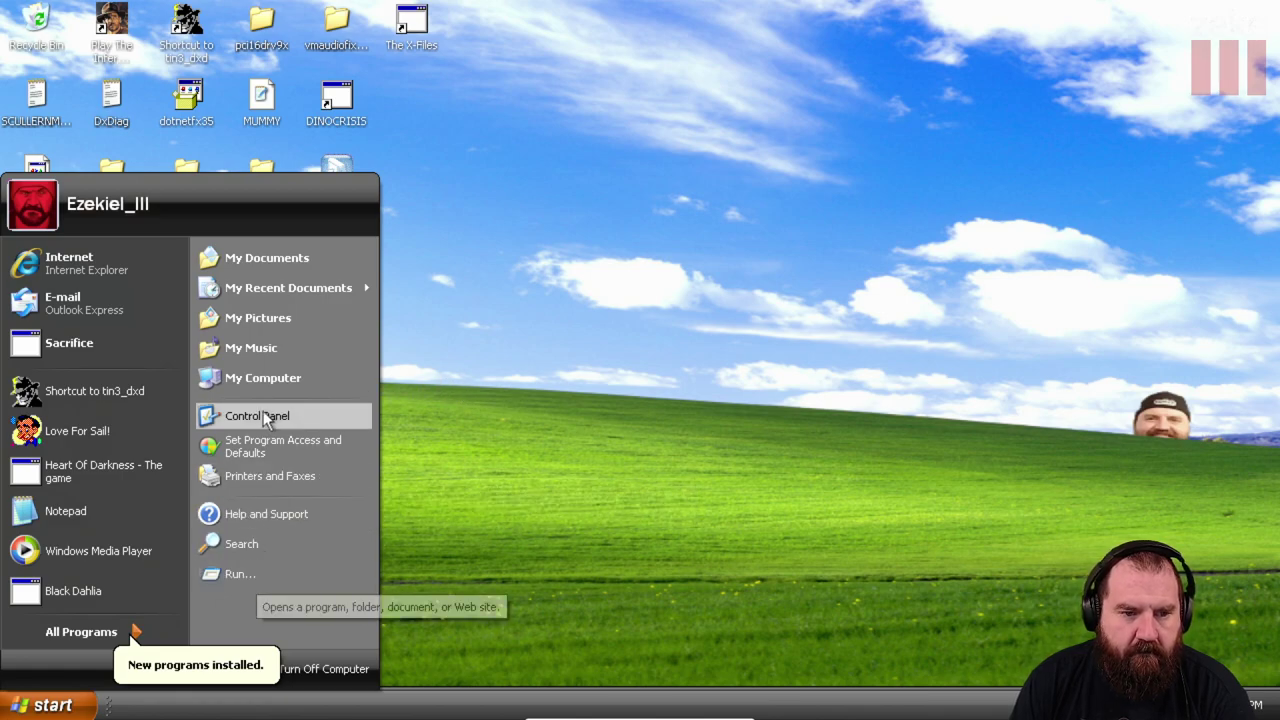
click(272, 377)
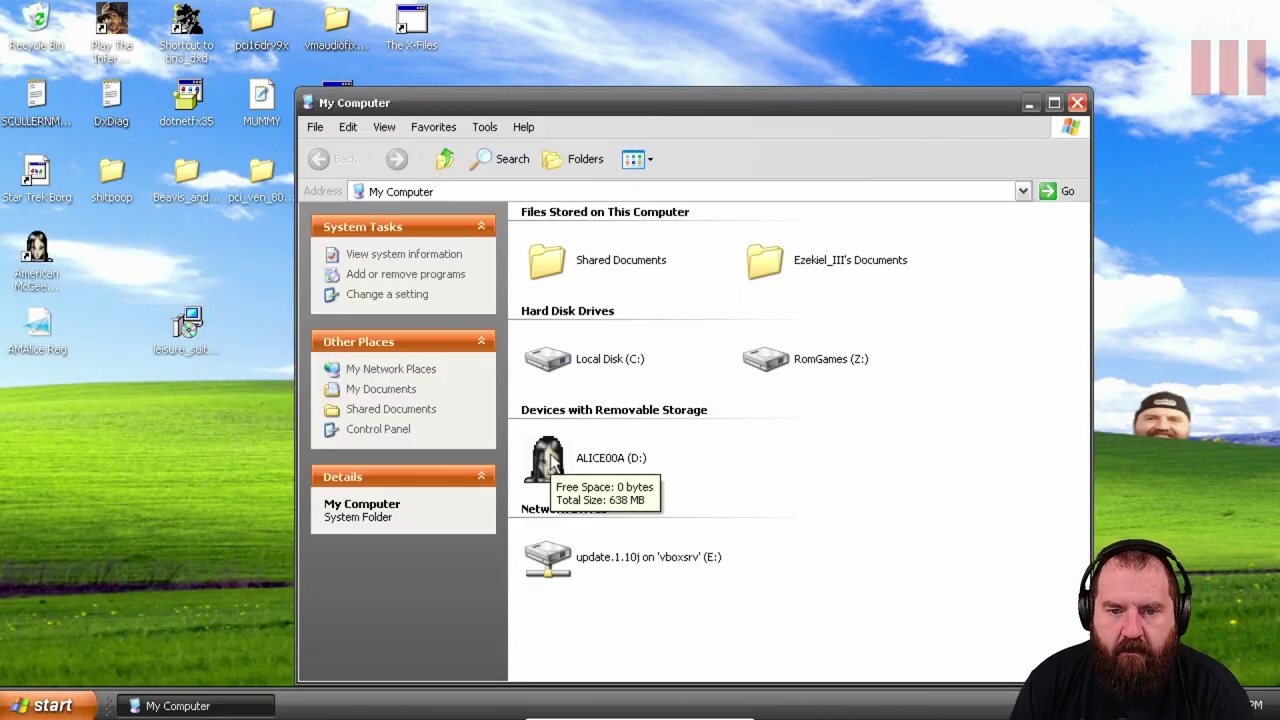
click(546, 456)
right_click(550, 455)
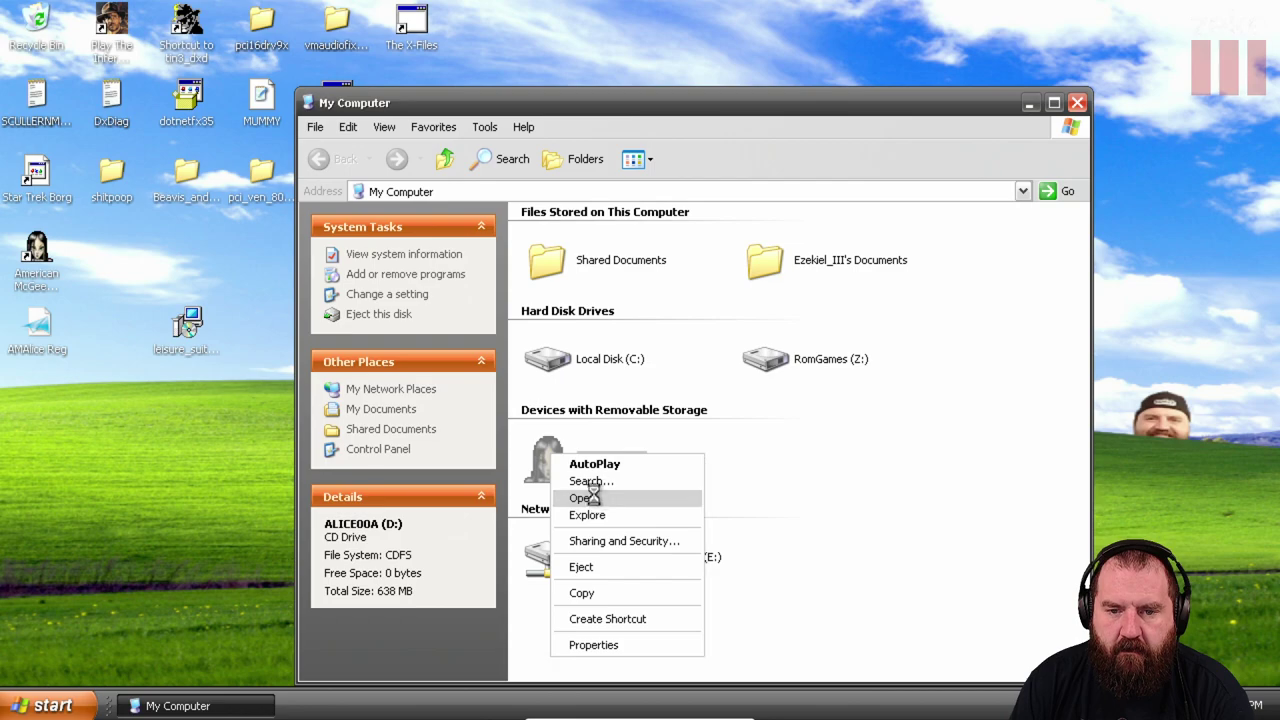
click(588, 497)
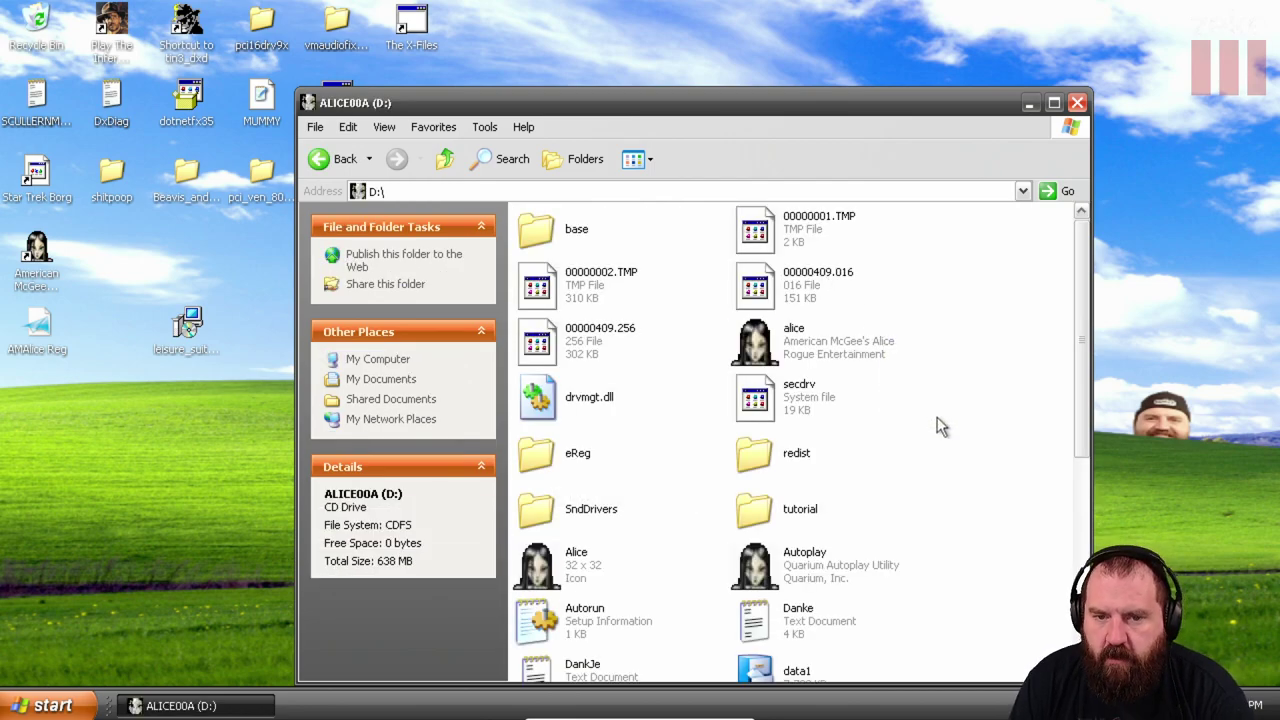
scroll(939, 419, down, 5)
drag(791, 108, 746, 48)
Show the disc files in Details view sorted by Type, and select the Setup application
scroll(902, 367, down, 3)
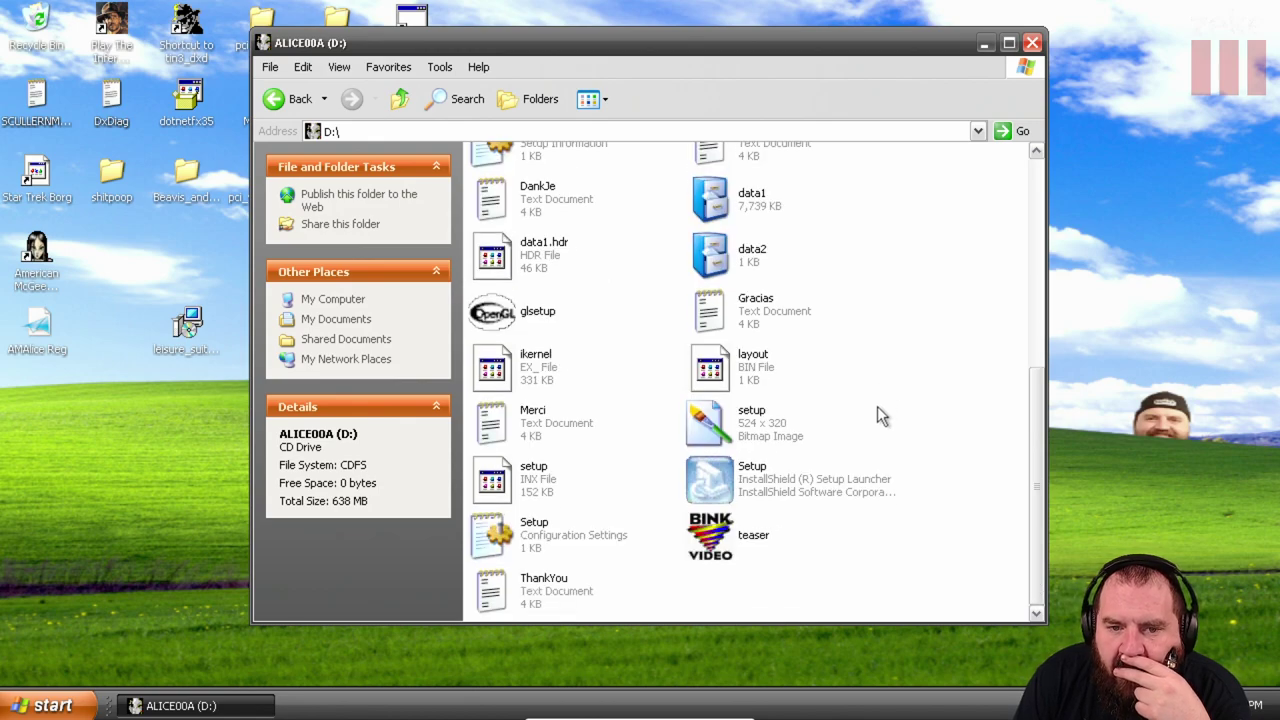
scroll(876, 410, up, 8)
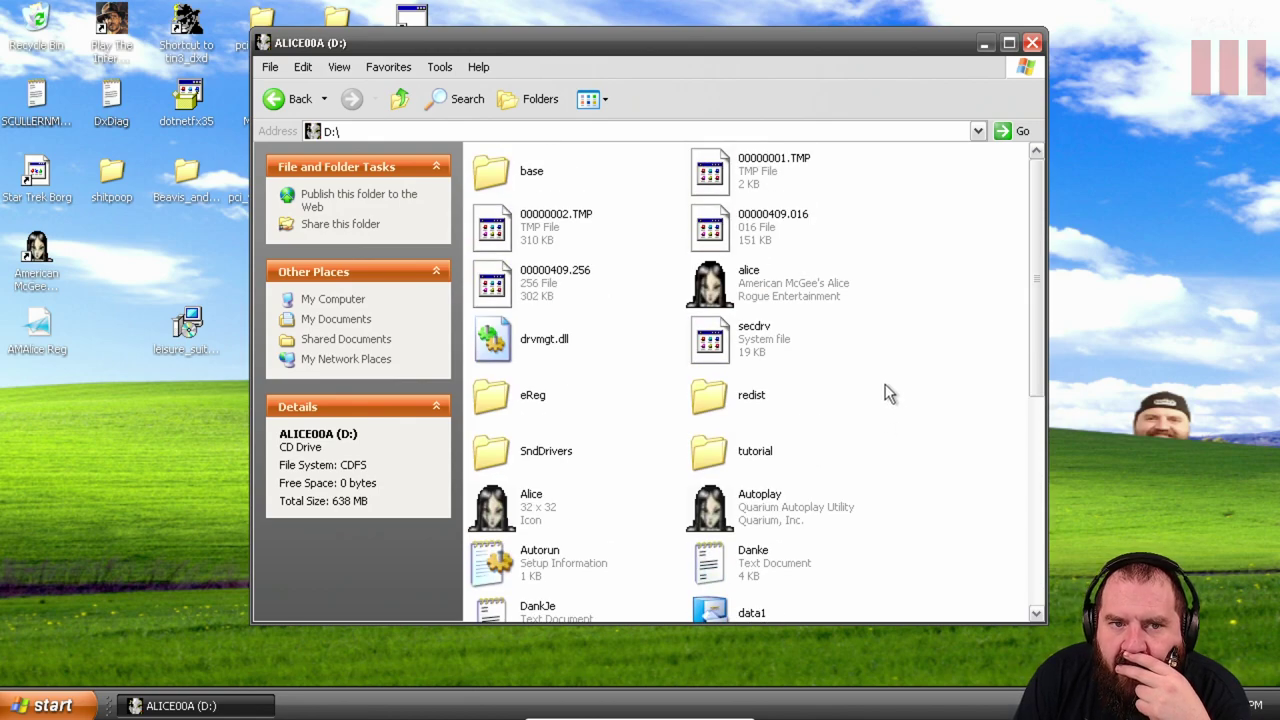
click(336, 68)
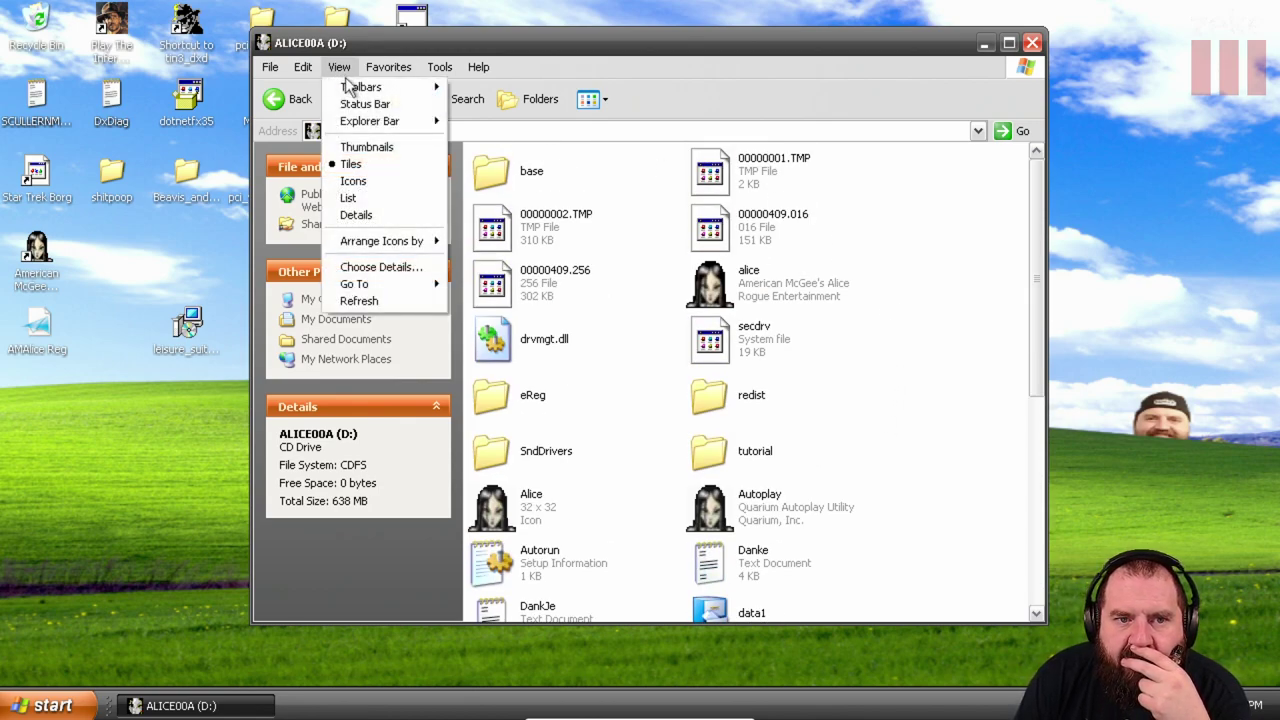
click(348, 197)
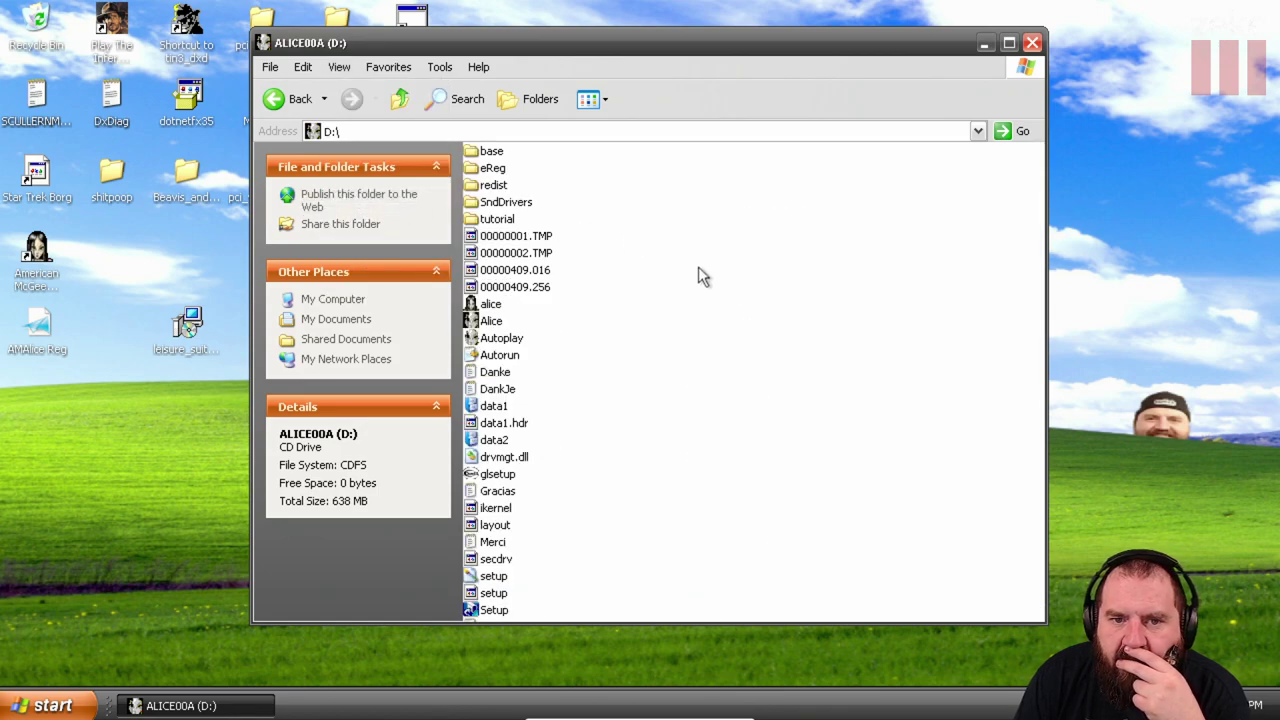
click(330, 66)
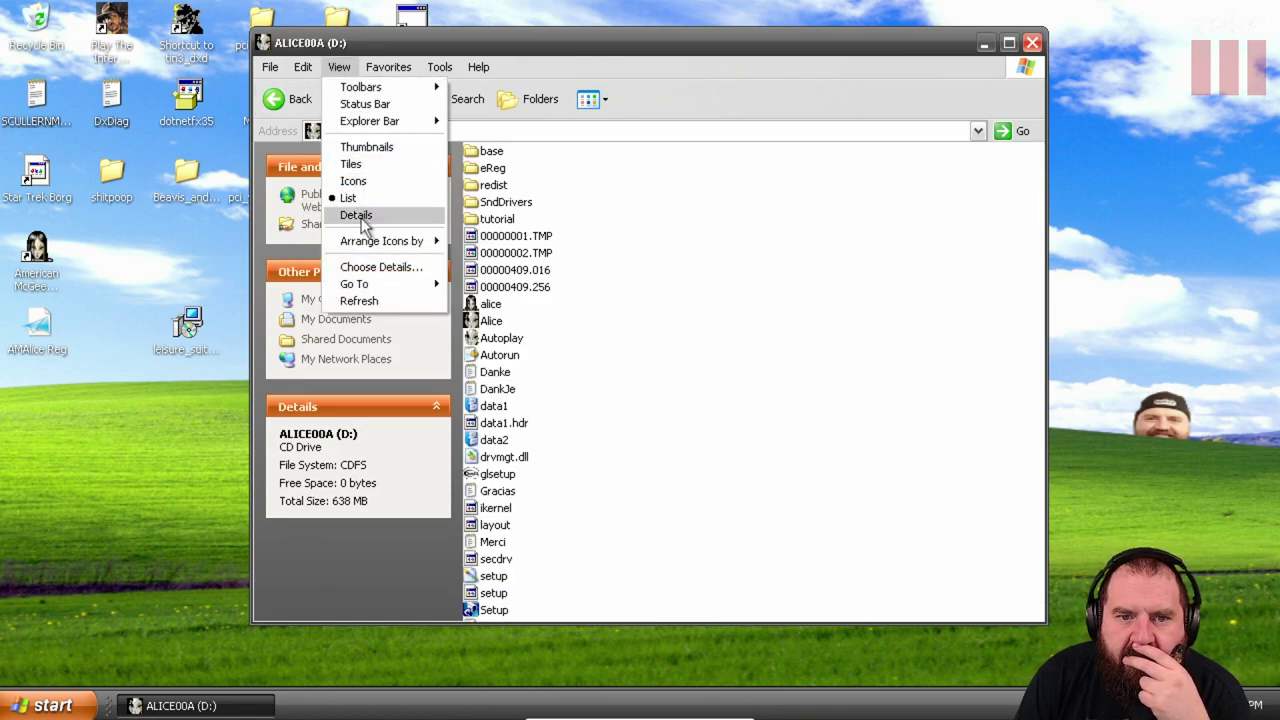
click(362, 214)
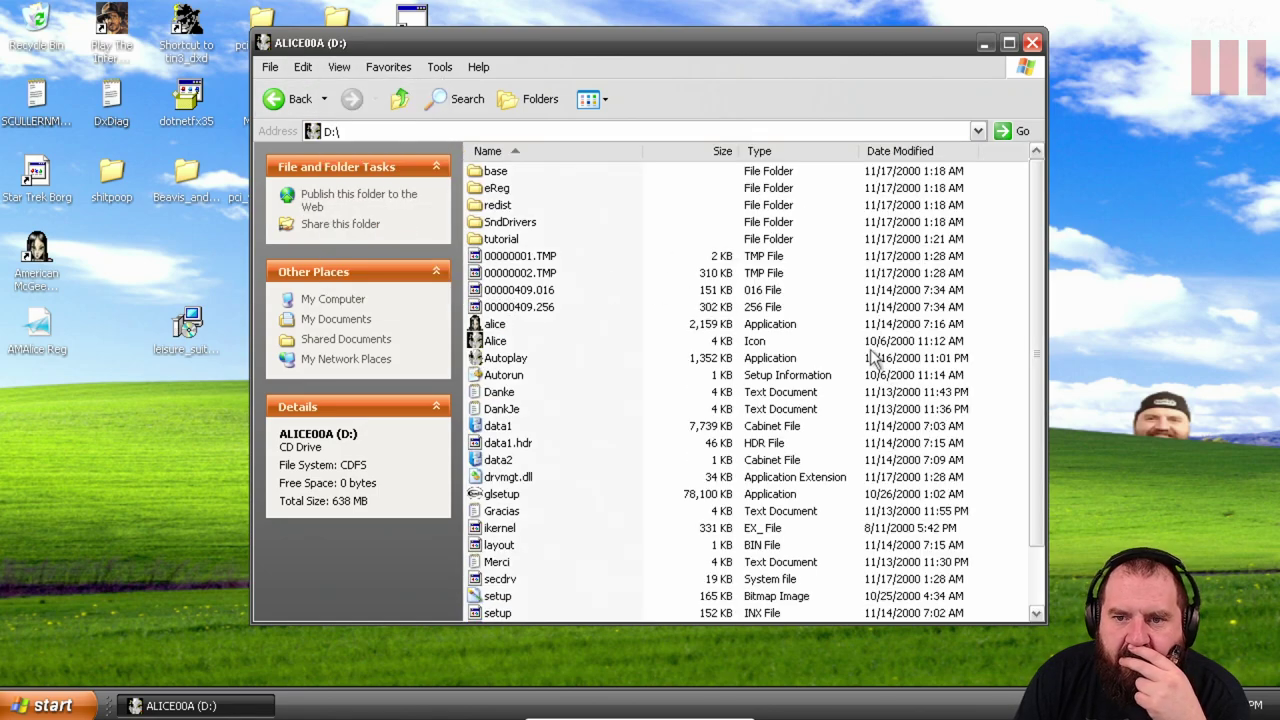
click(786, 150)
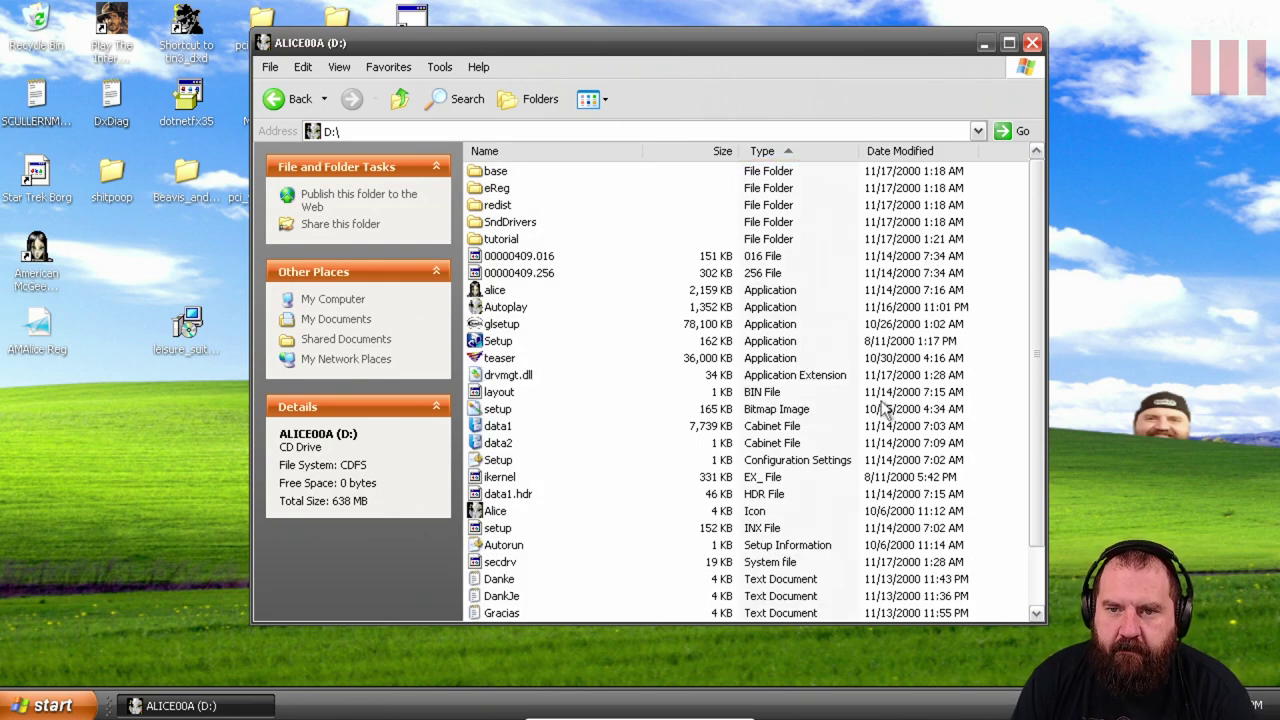
click(505, 342)
double_click(510, 345)
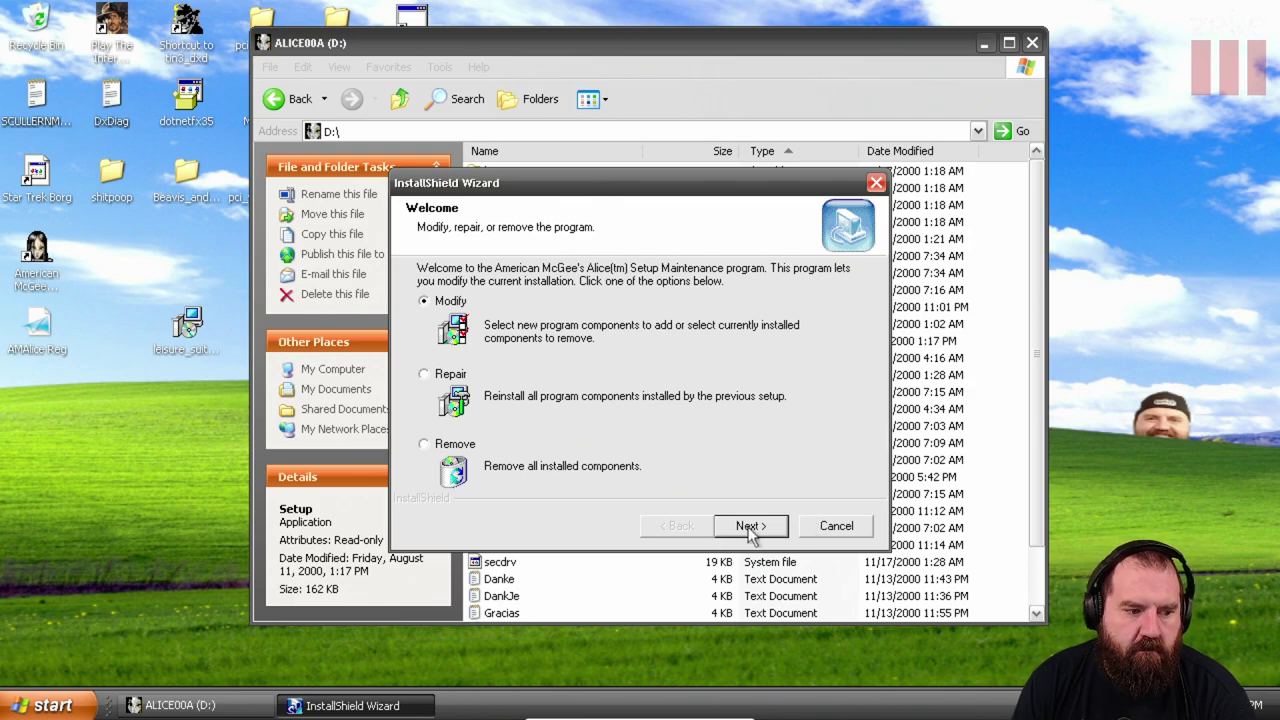
click(838, 525)
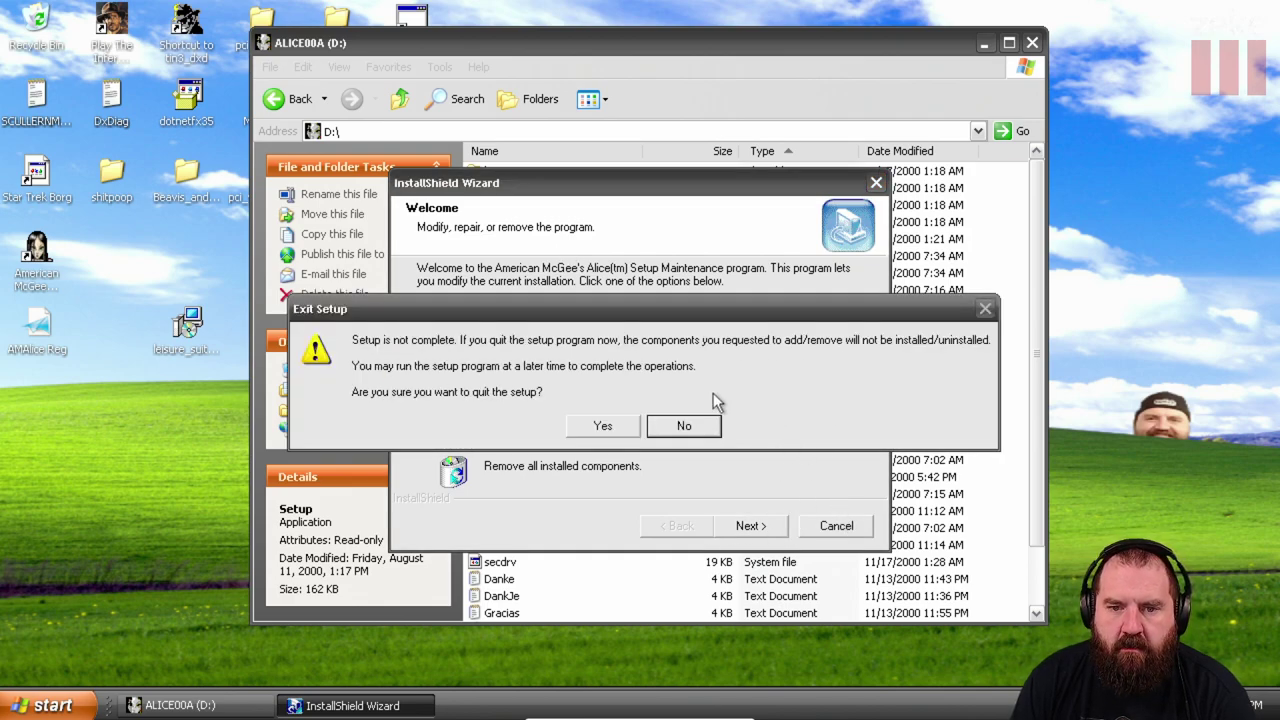
click(603, 426)
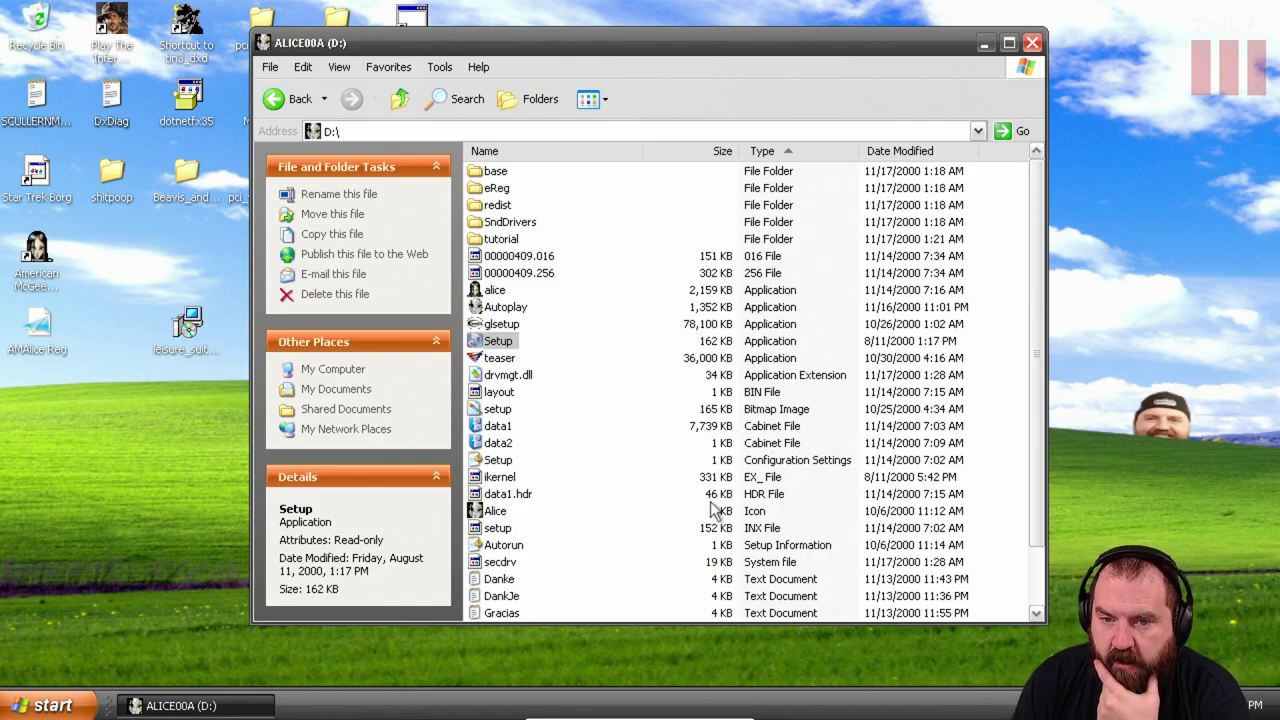
double_click(497, 325)
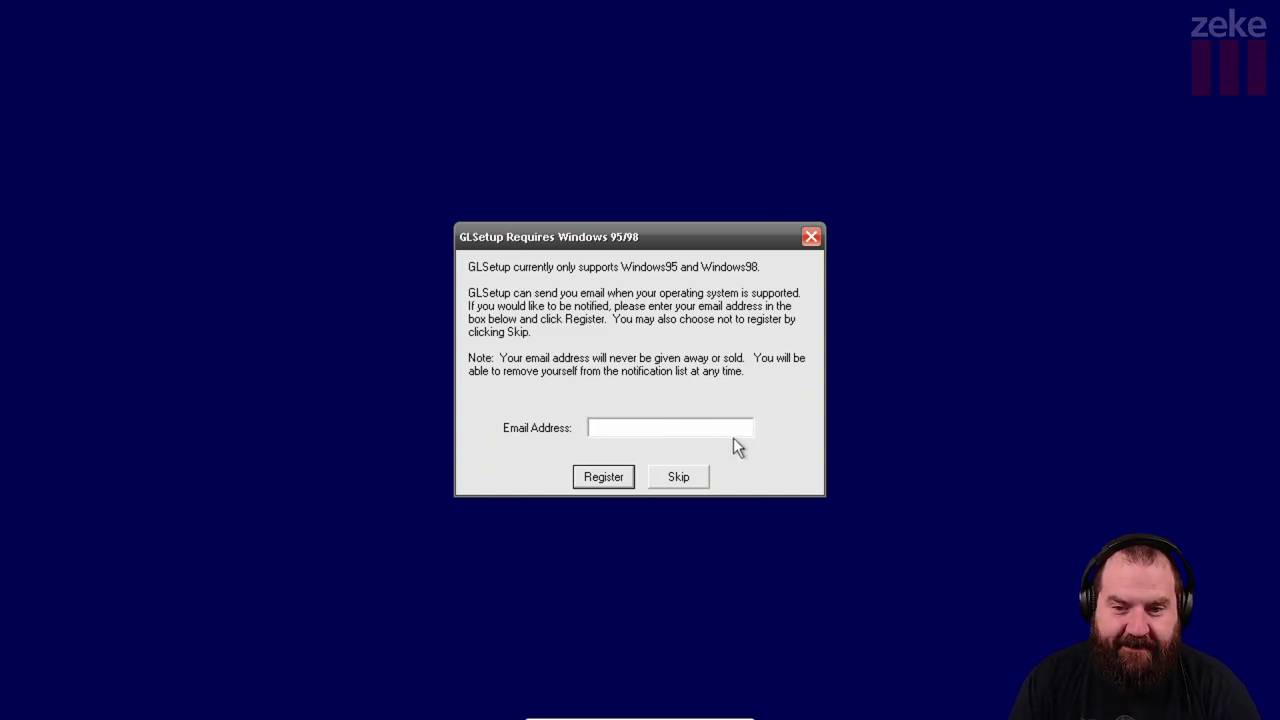
click(682, 480)
click(634, 408)
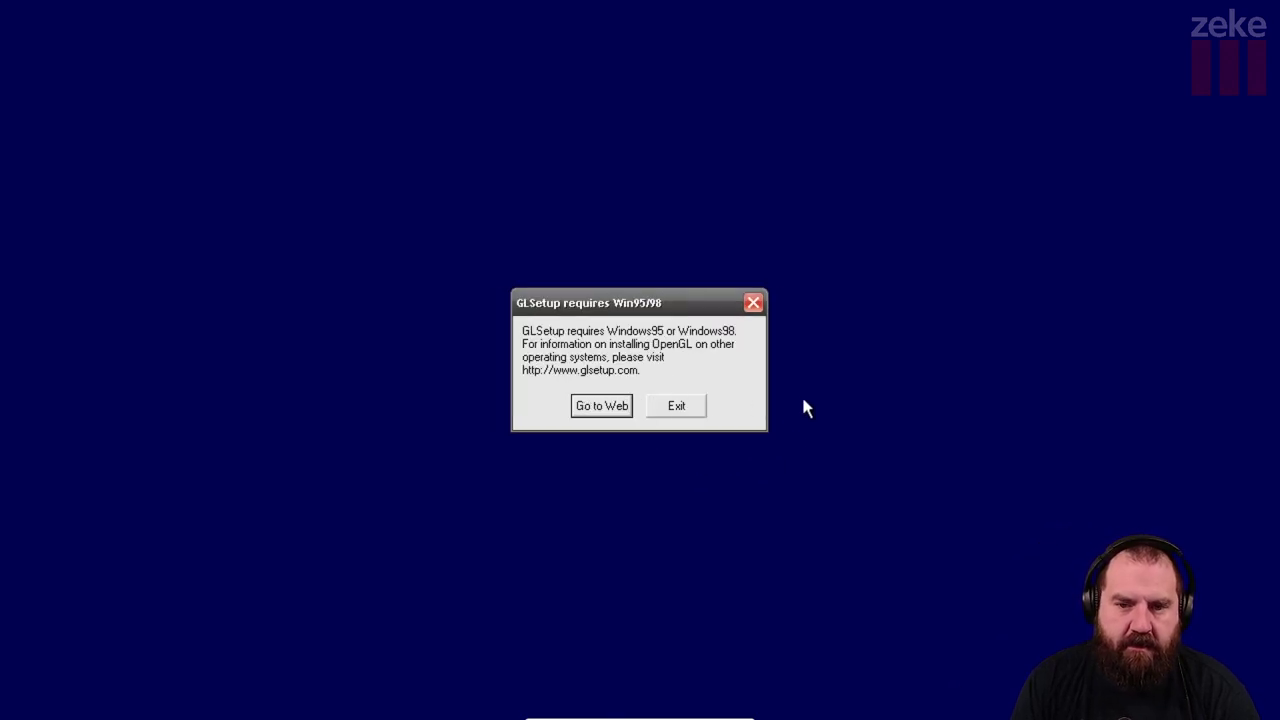
click(680, 405)
click(683, 440)
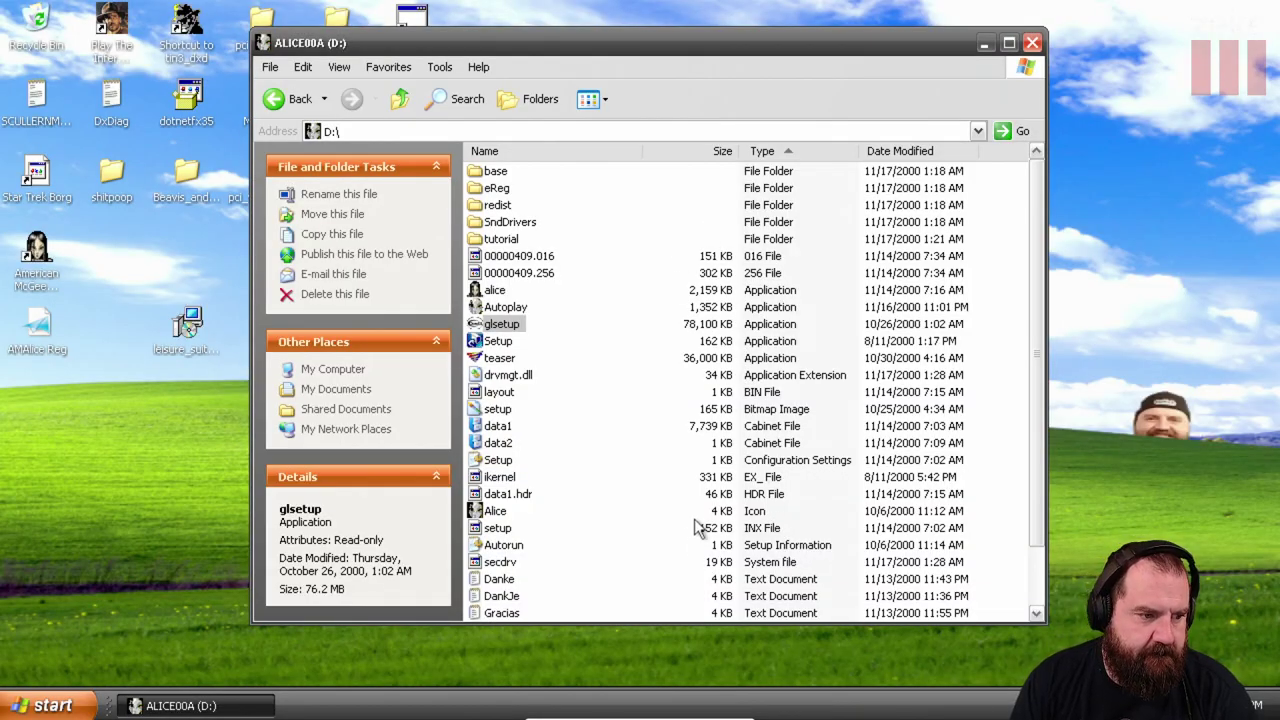
Run Alice Setup from the disc, choose Remove, and confirm deleting all of Alice's files
mouse_move(503, 333)
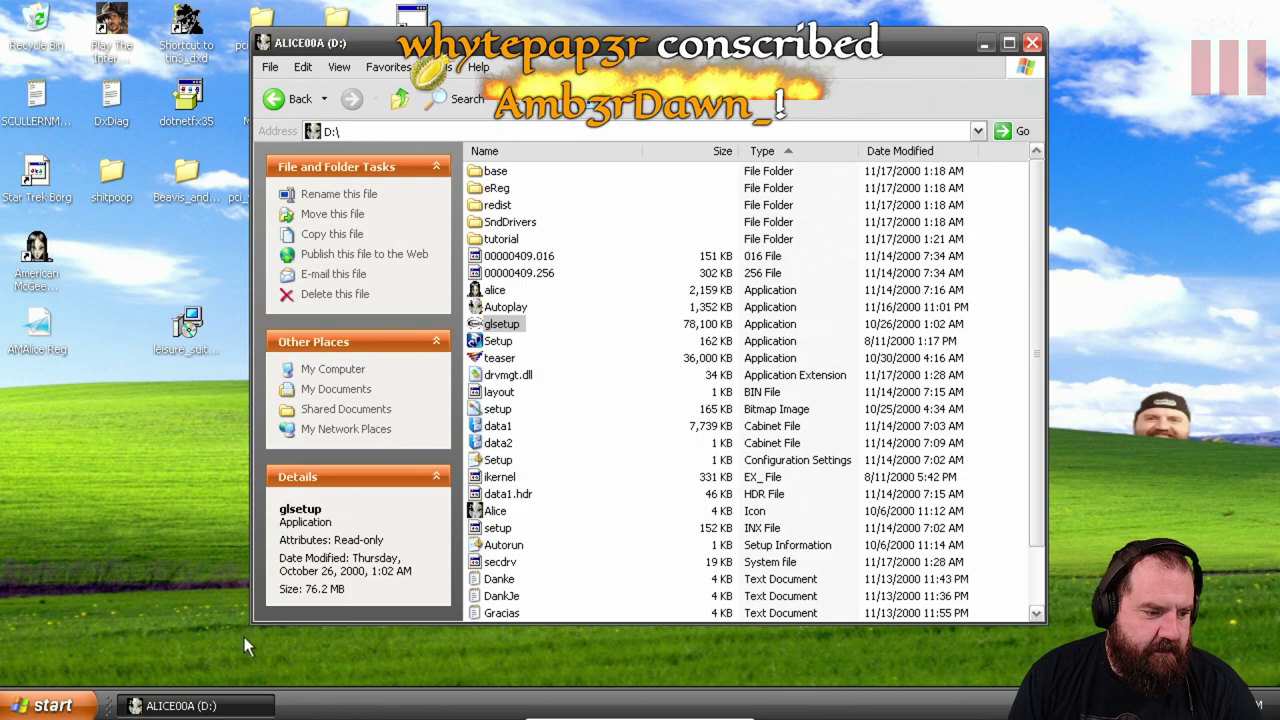
click(500, 290)
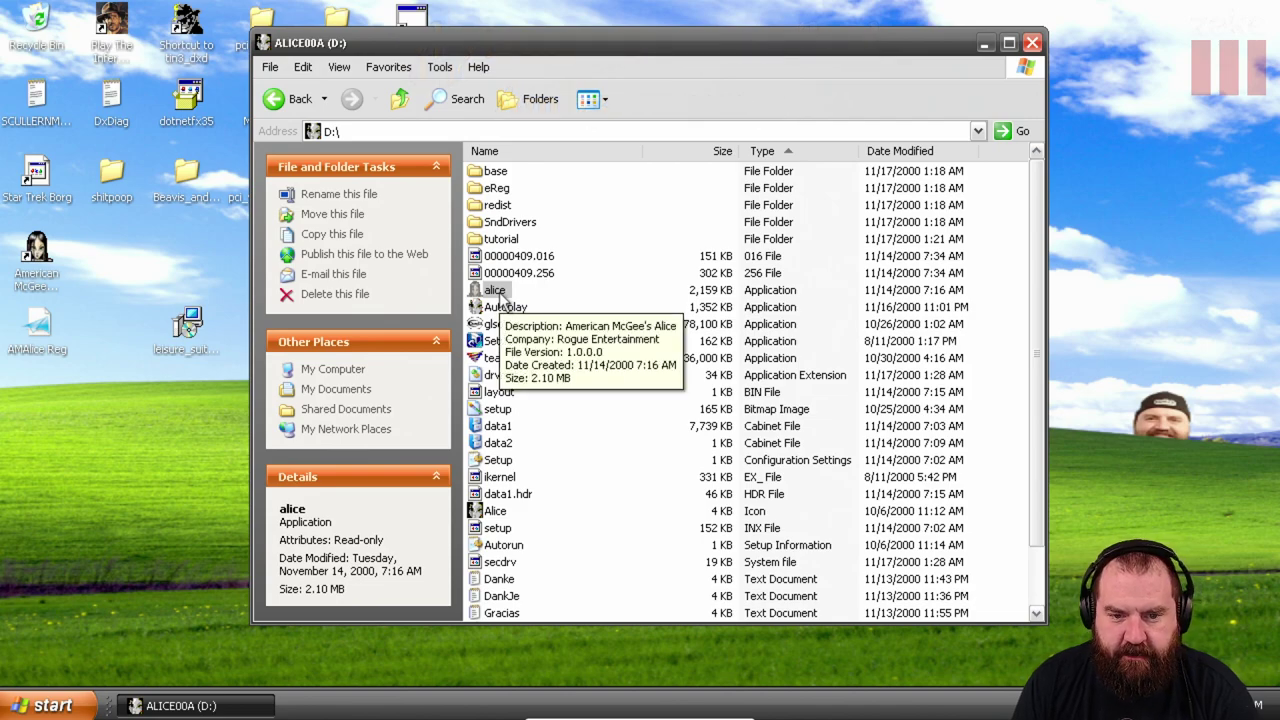
double_click(492, 341)
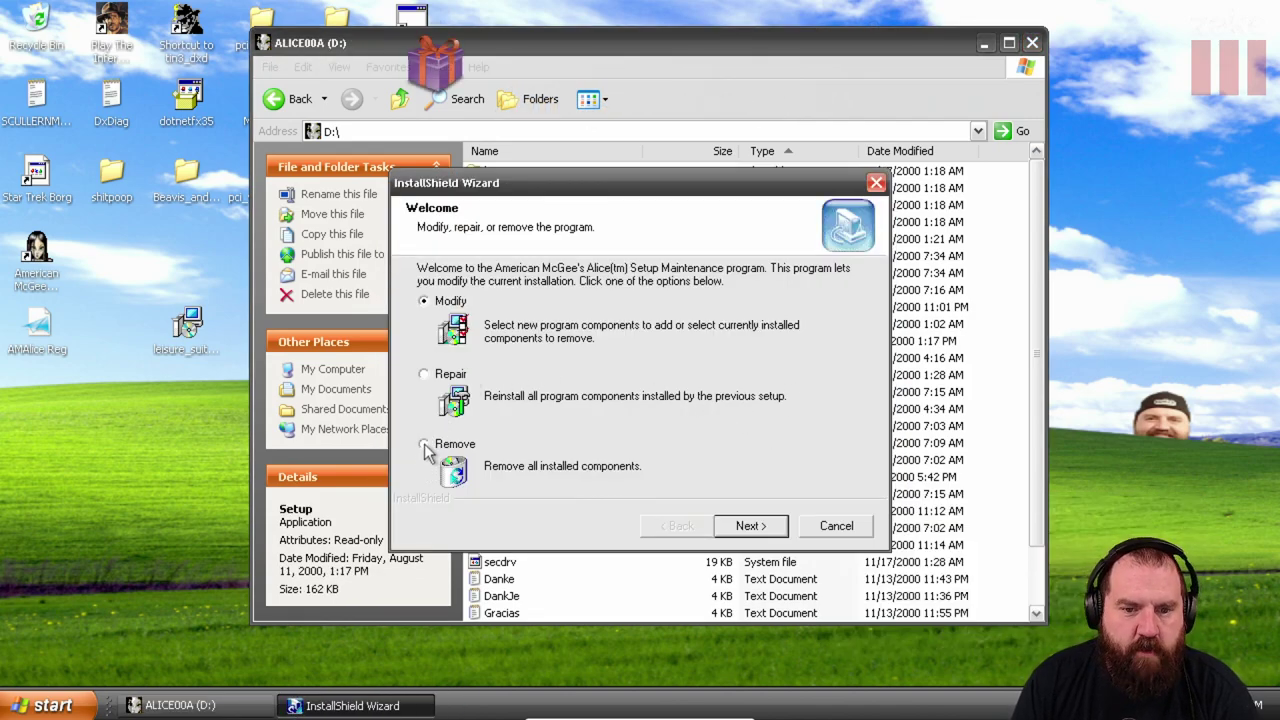
click(425, 446)
click(765, 526)
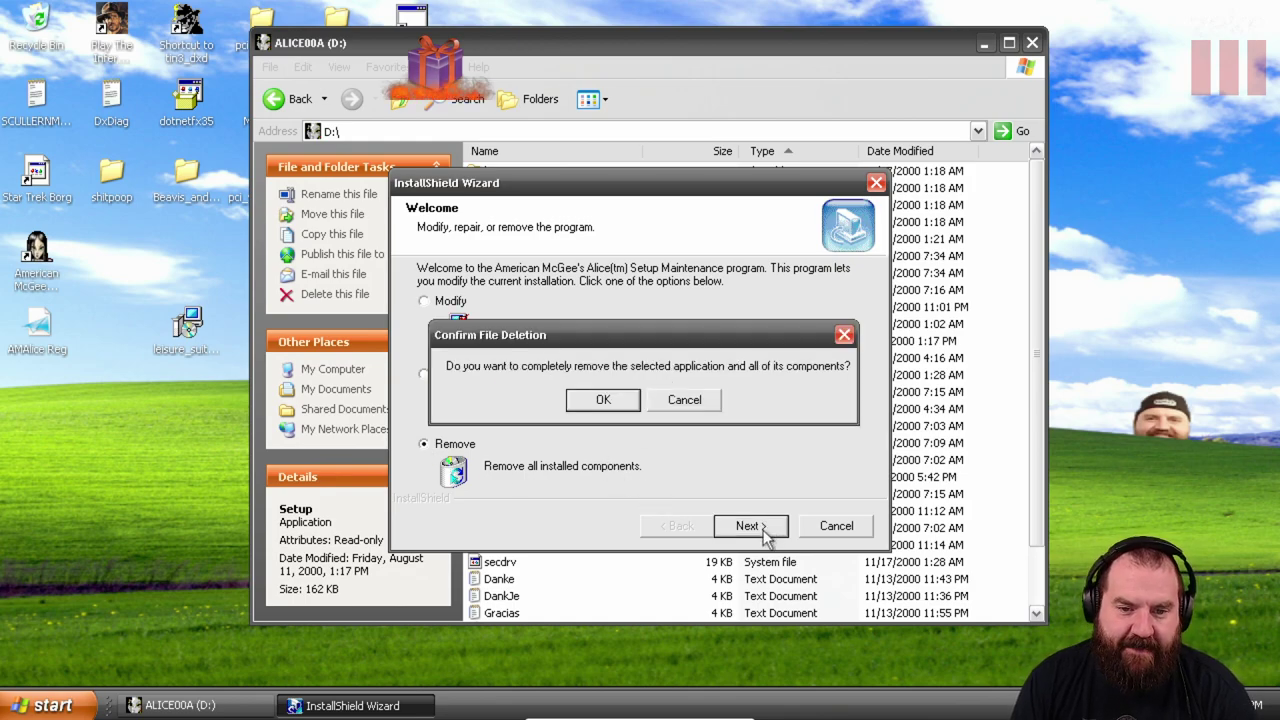
click(603, 400)
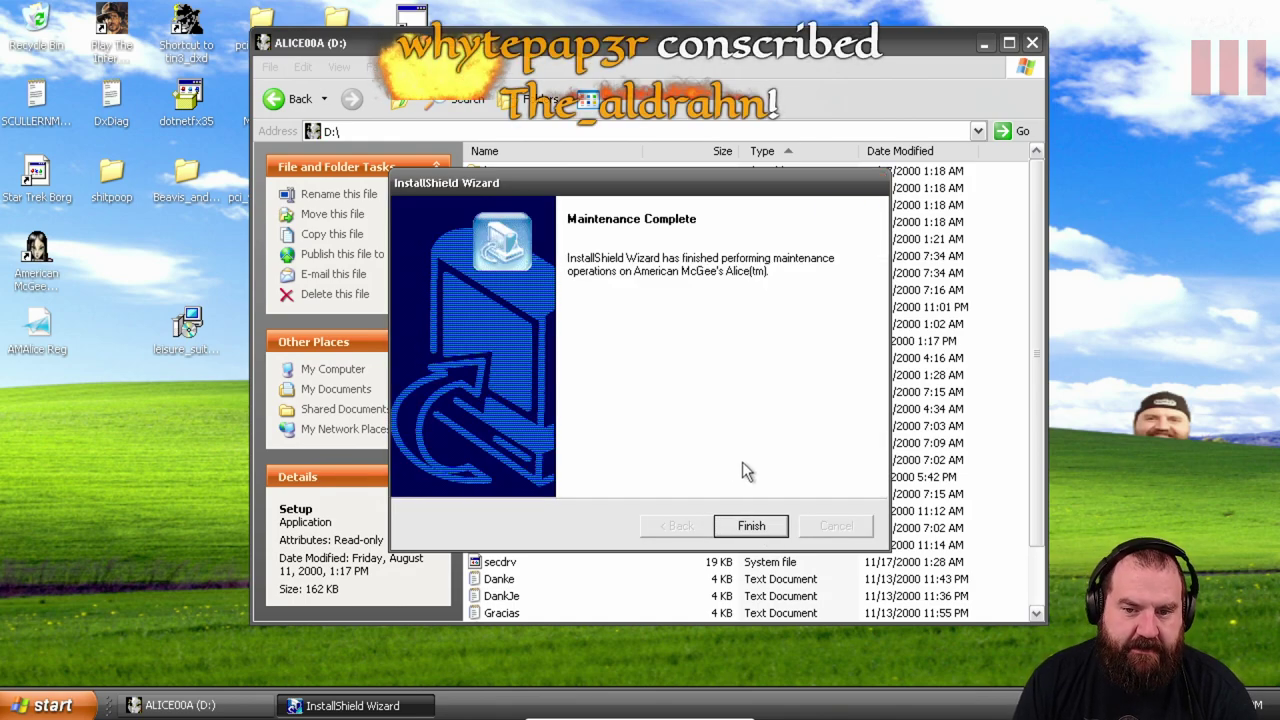
click(751, 527)
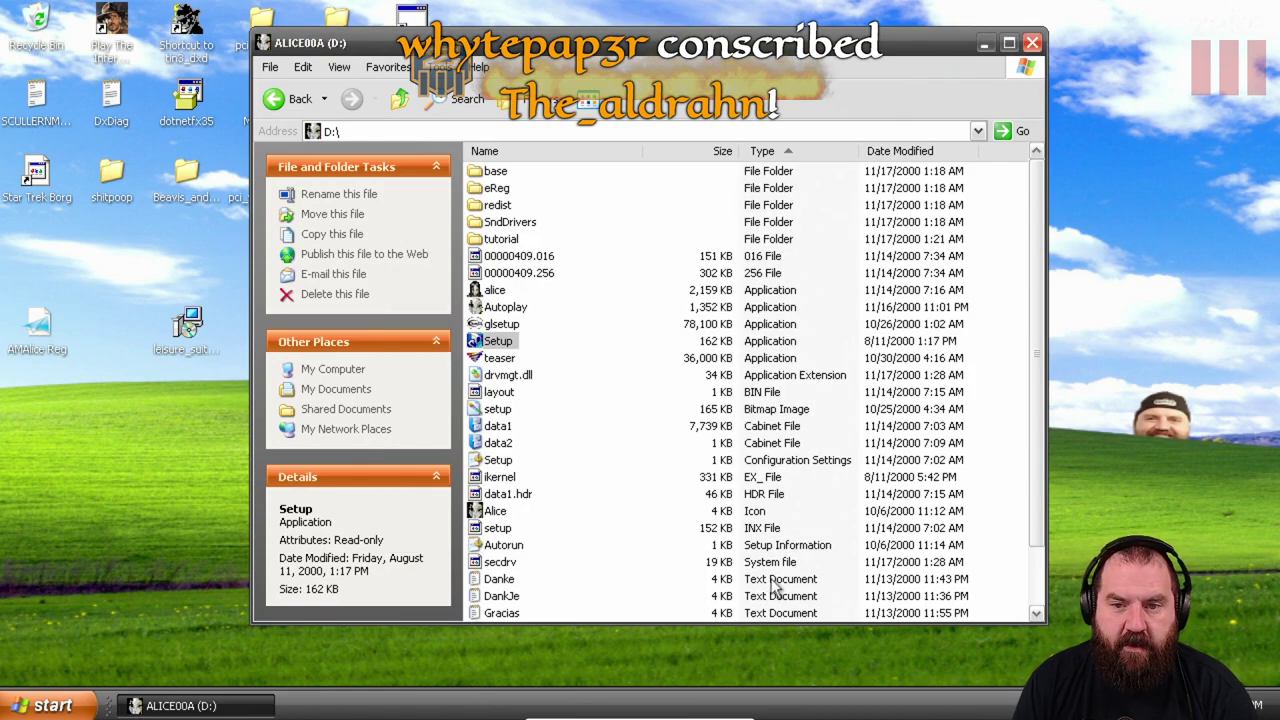
Close the D:\ window, then choose Turn Off Computer > Restart in the guest
click(1034, 44)
click(40, 705)
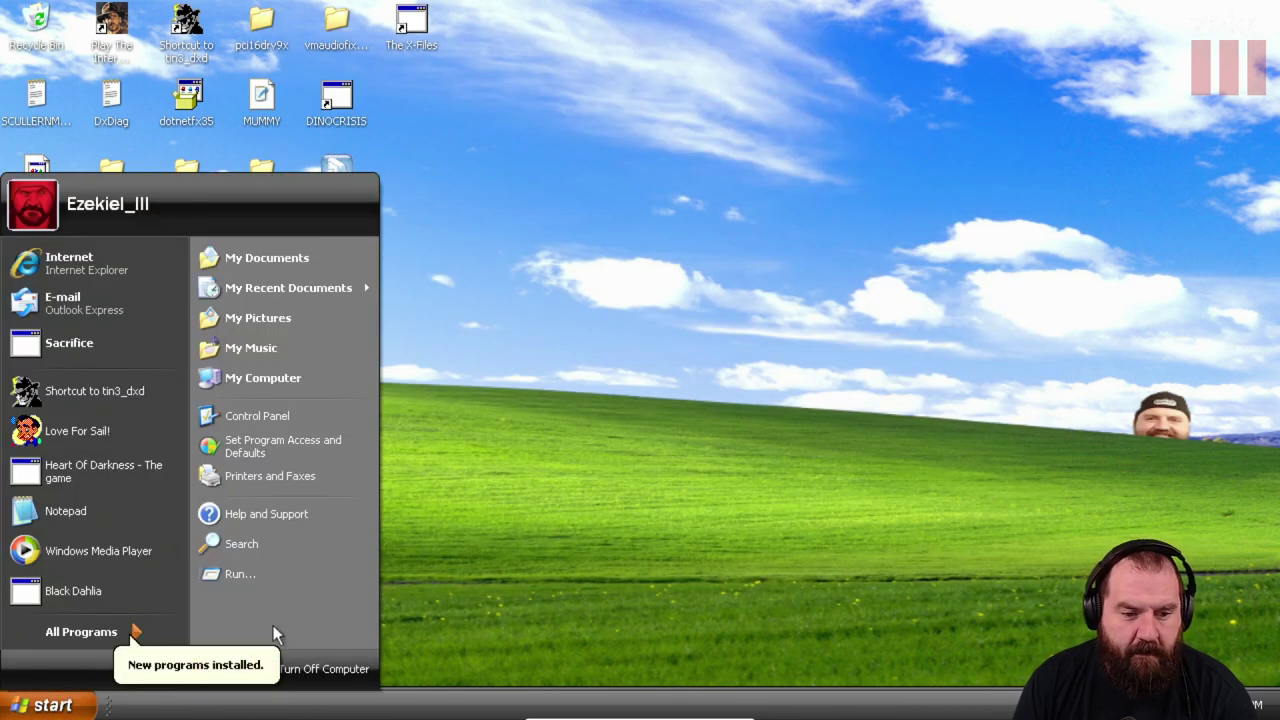
click(345, 672)
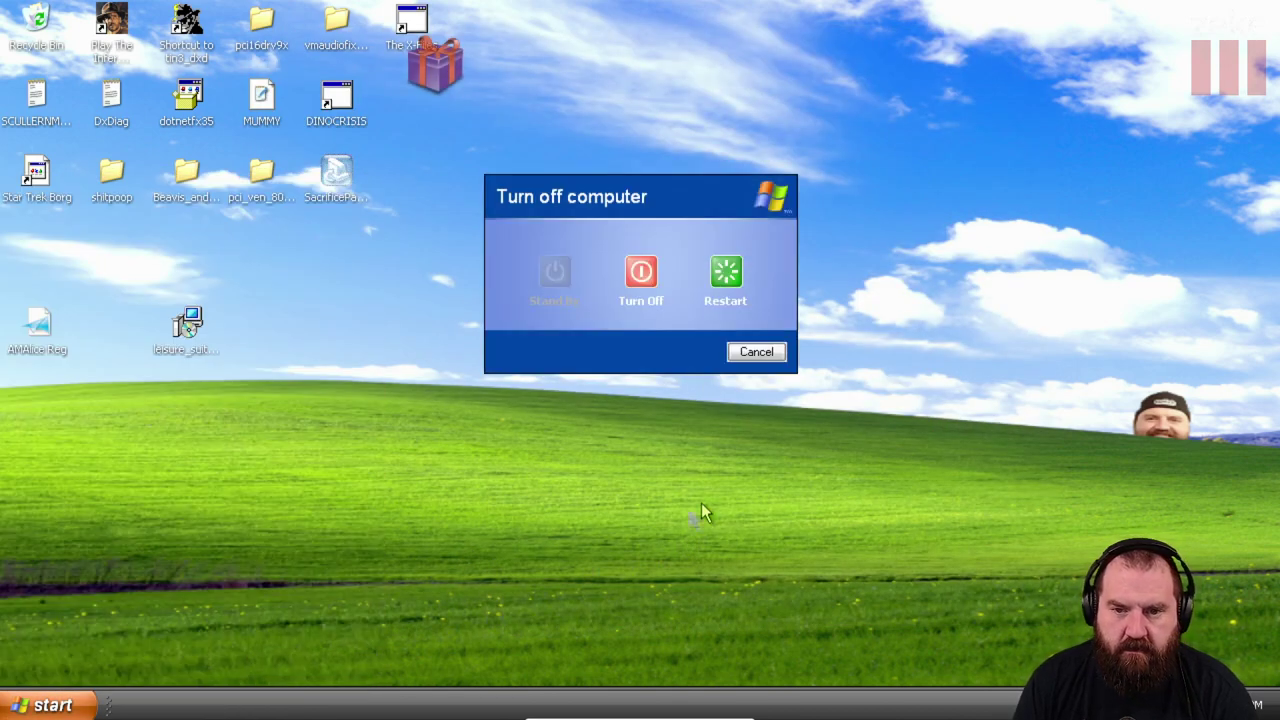
click(642, 280)
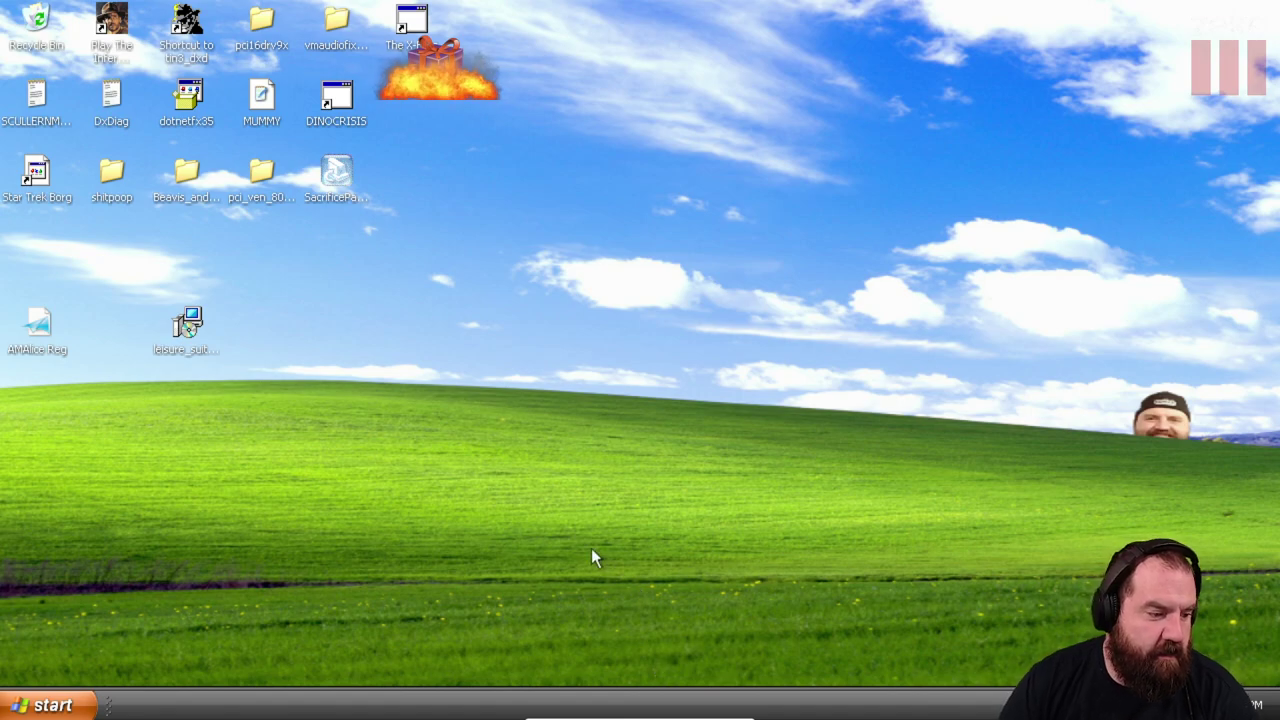
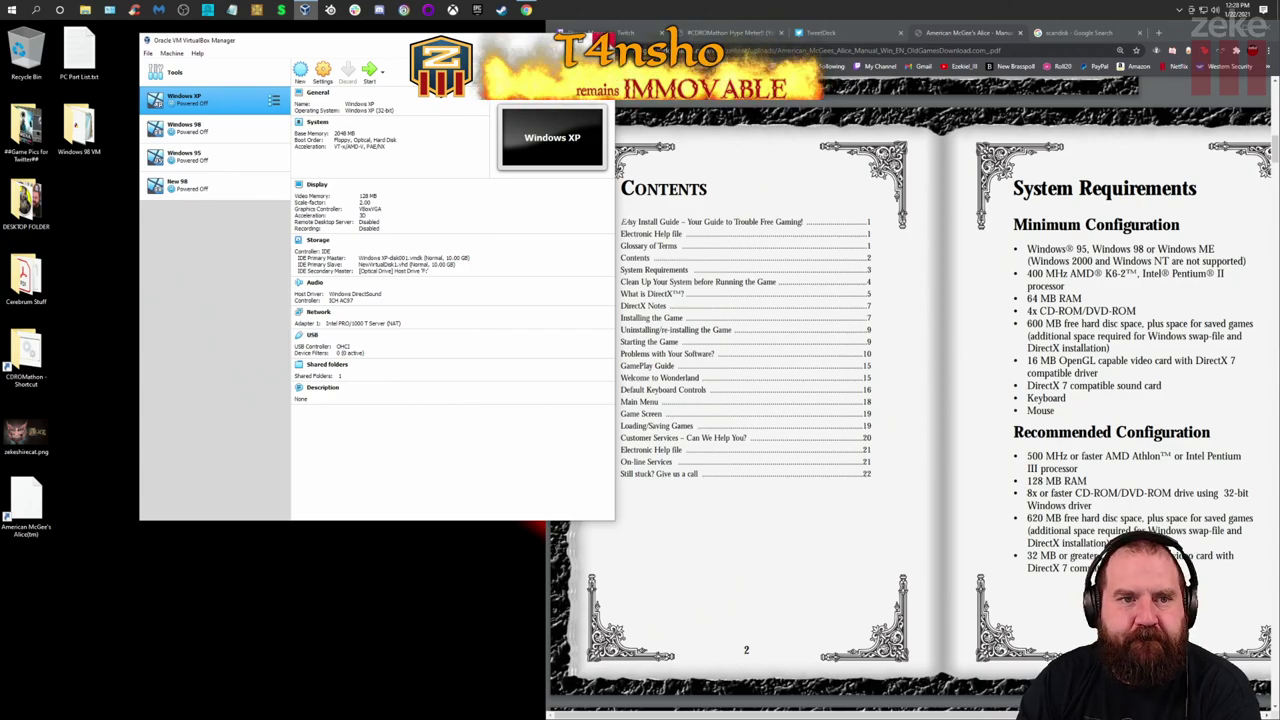
Minimize VirtualBox Manager, open the Windows 98 VM desktop folder and launch PCem.exe
key(super+Down)
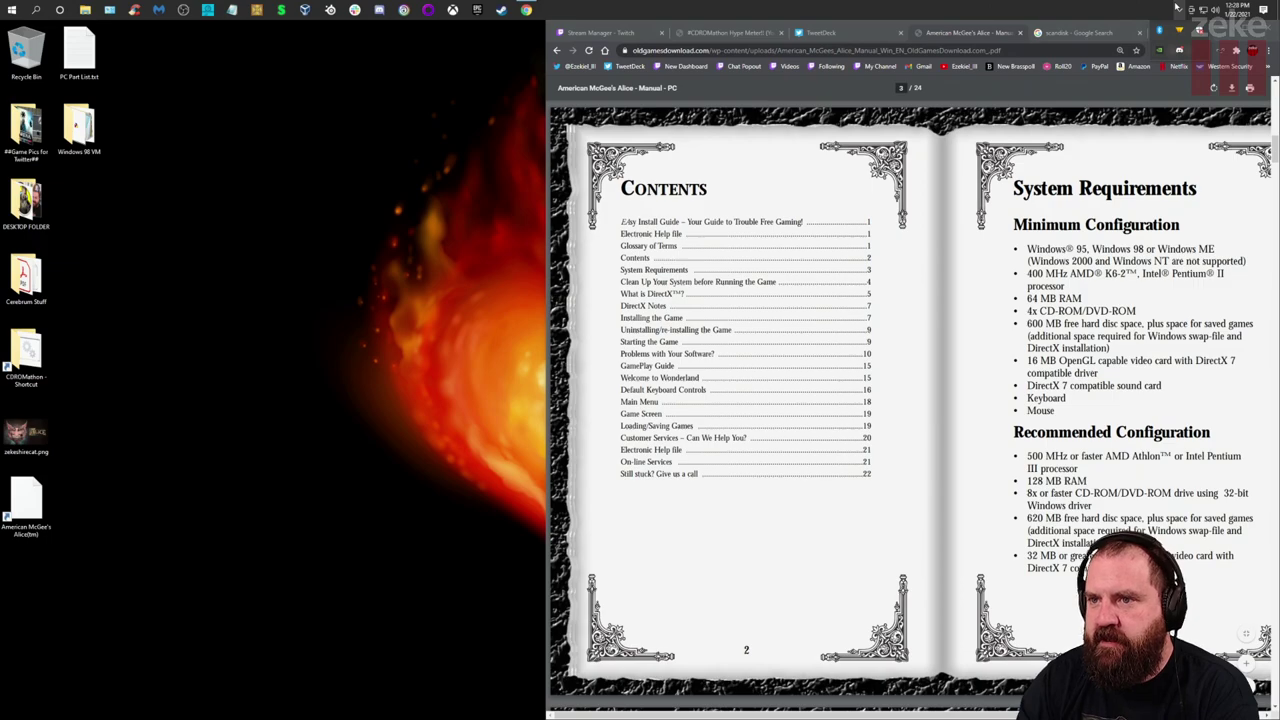
click(79, 127)
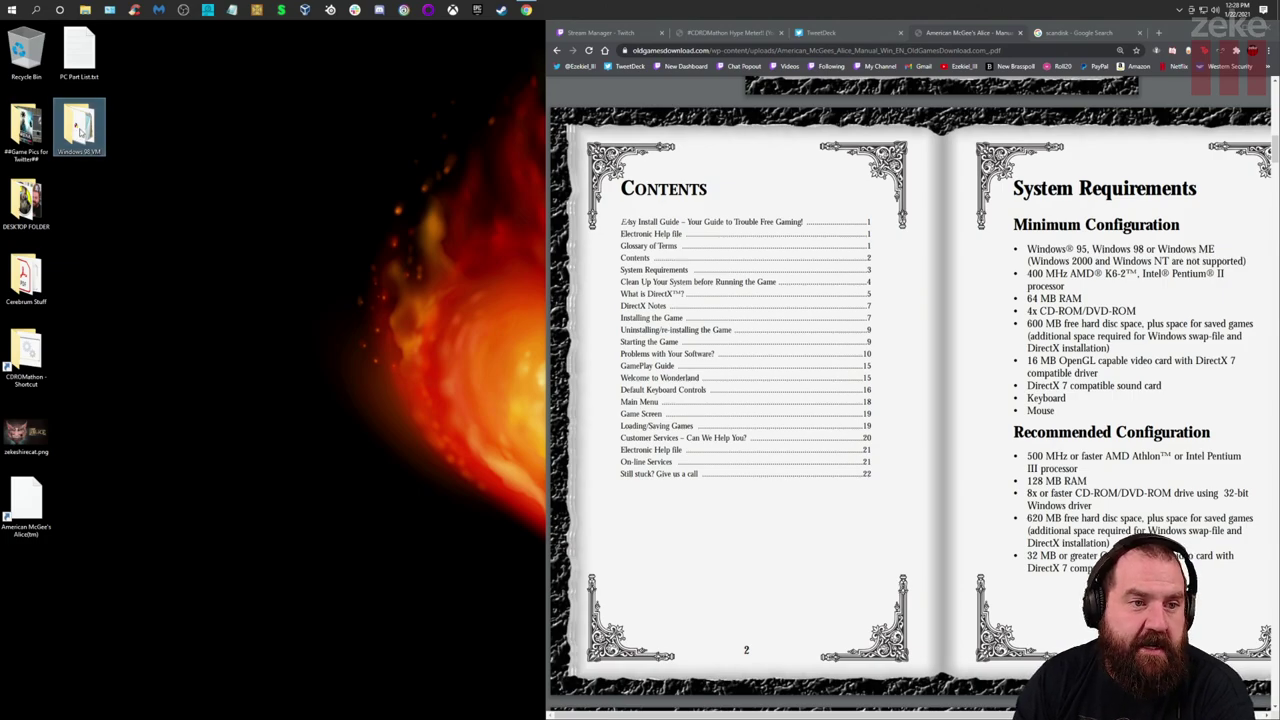
double_click(80, 128)
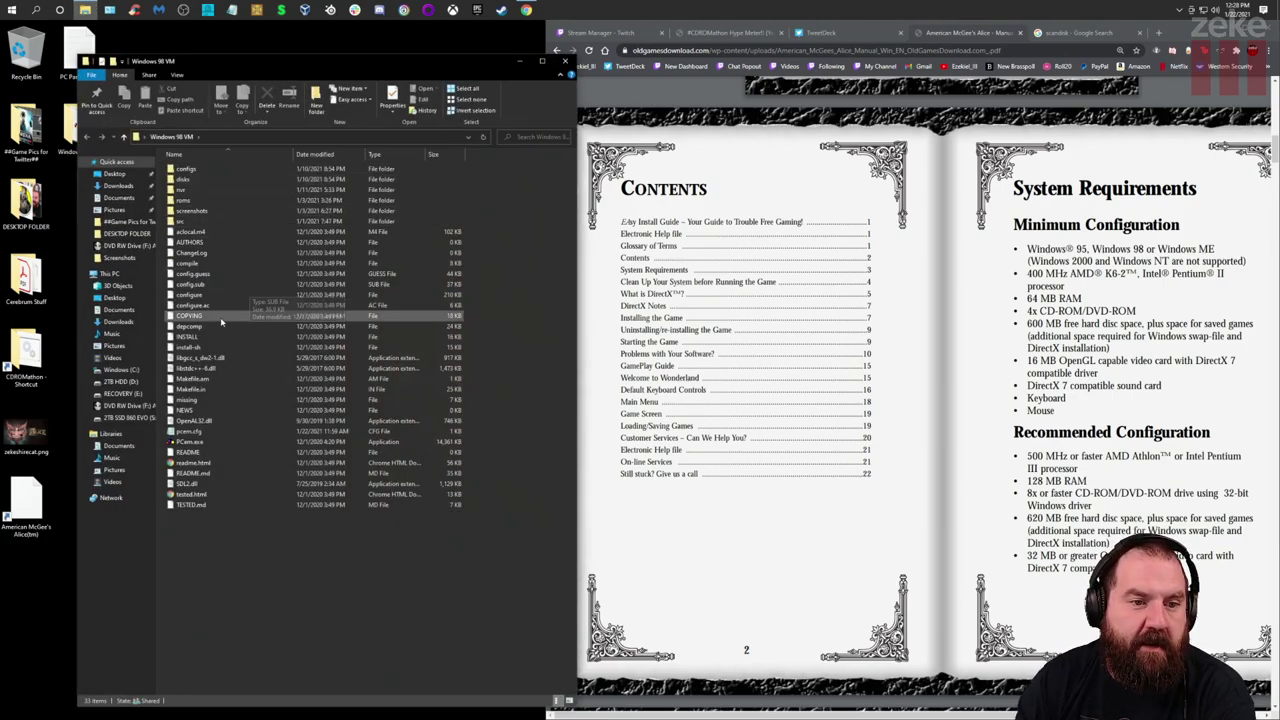
click(205, 443)
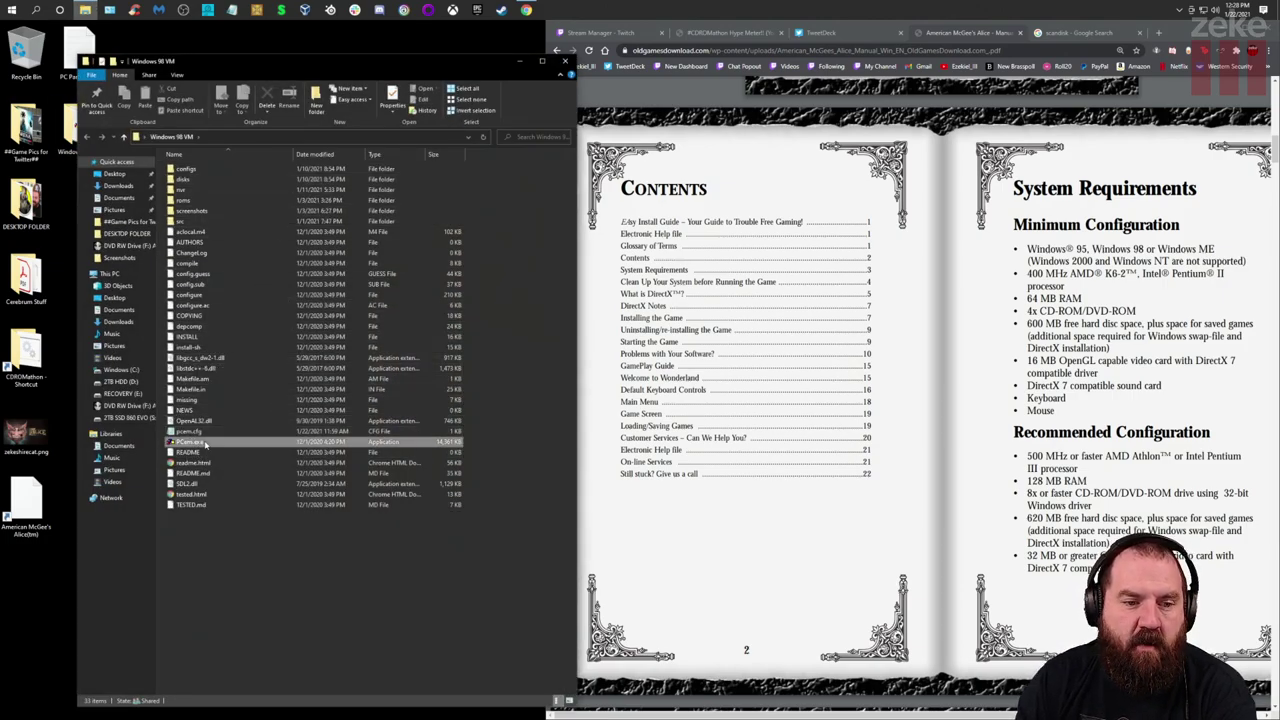
click(204, 442)
double_click(204, 442)
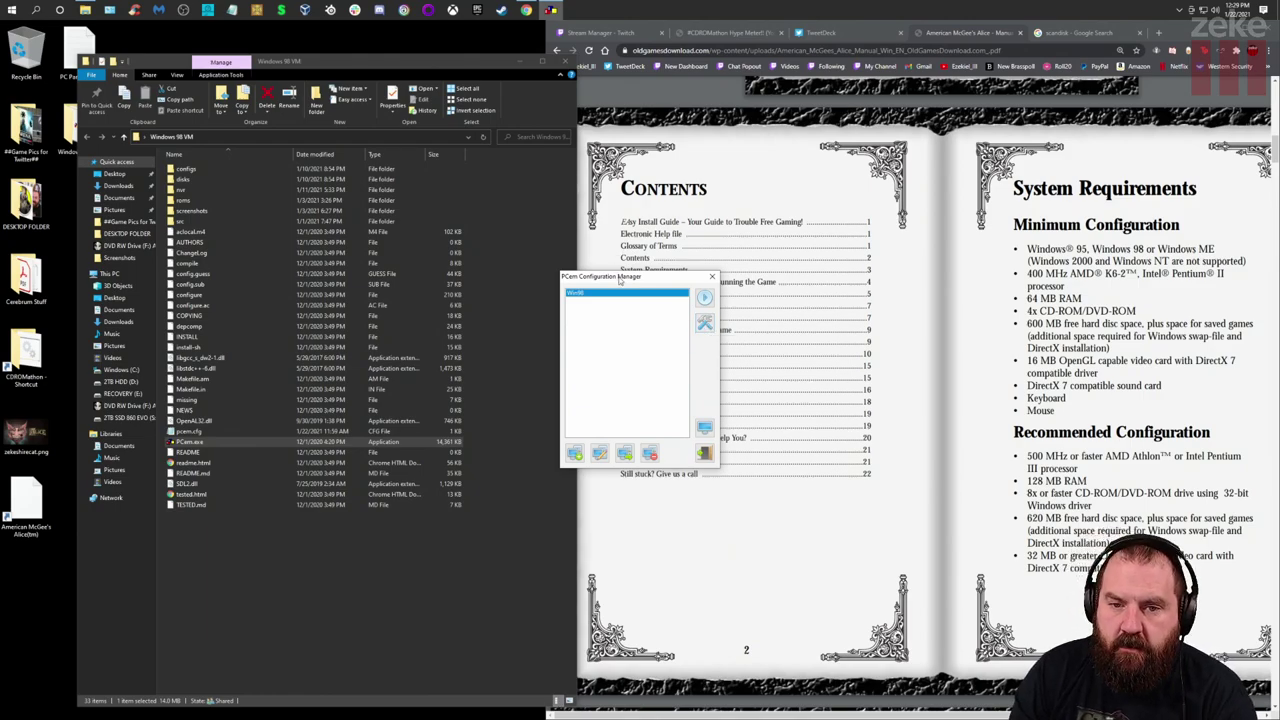
Open the Win98 machine's configuration and set its CPU model to Pentium MMX 233
drag(620, 280, 400, 203)
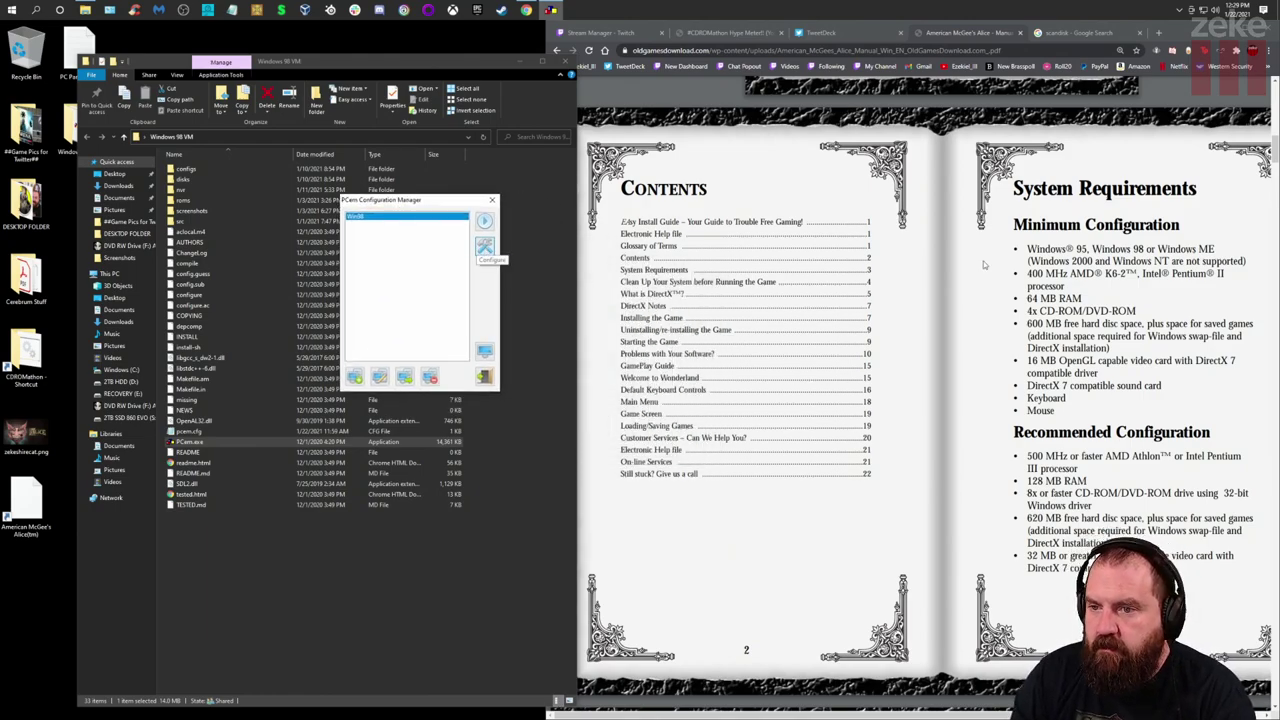
click(484, 247)
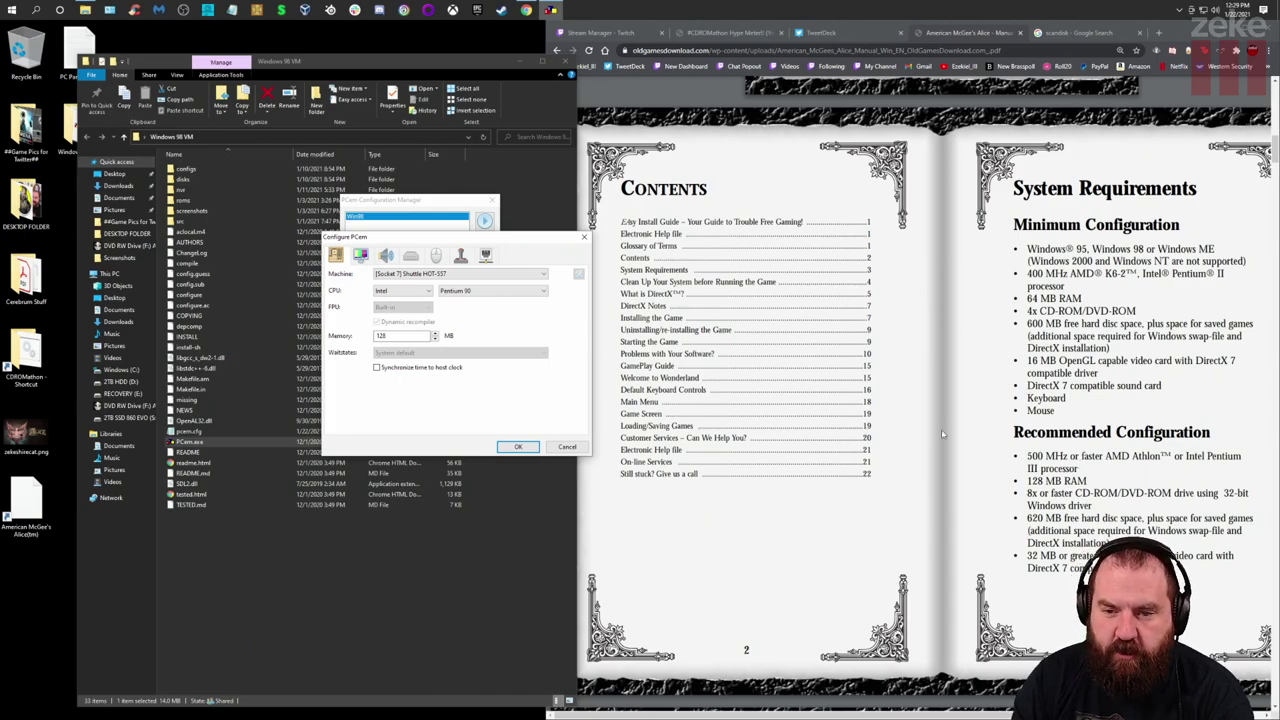
click(474, 290)
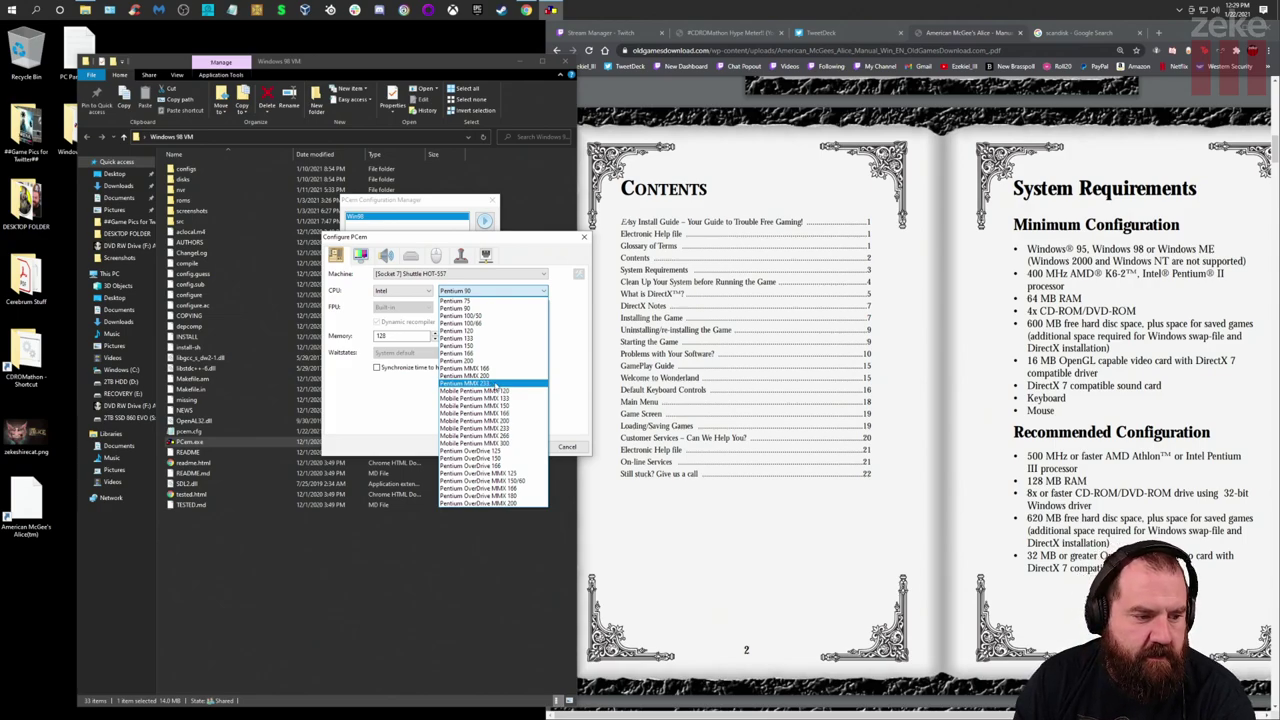
click(495, 386)
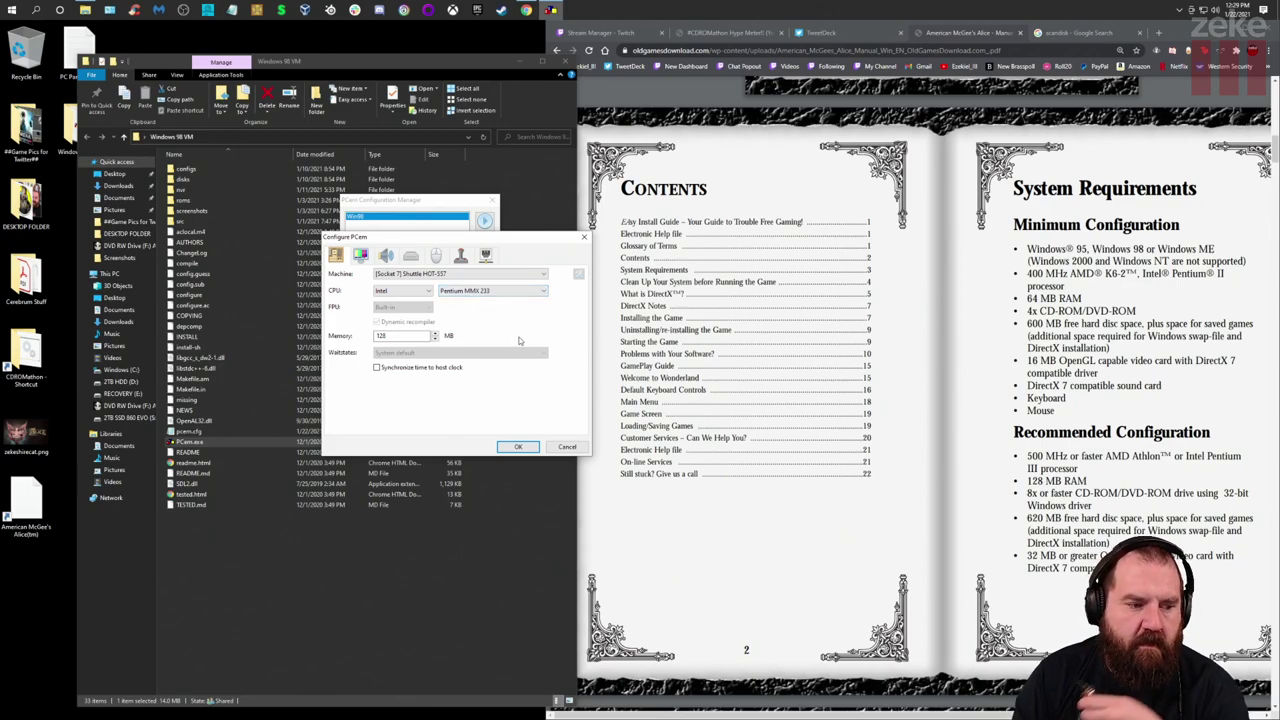
Switch the CPU maker to AMD with the K6-2/300 AFR-66 model, then open the motherboard list
click(416, 292)
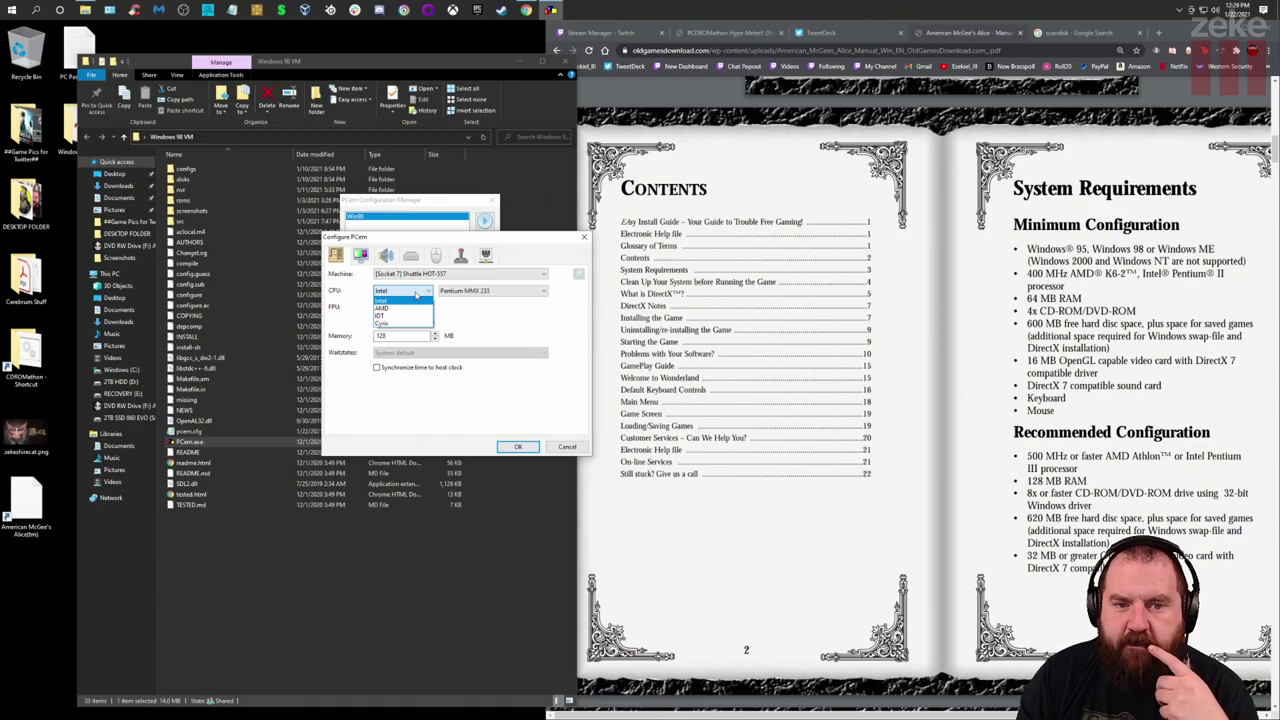
click(413, 308)
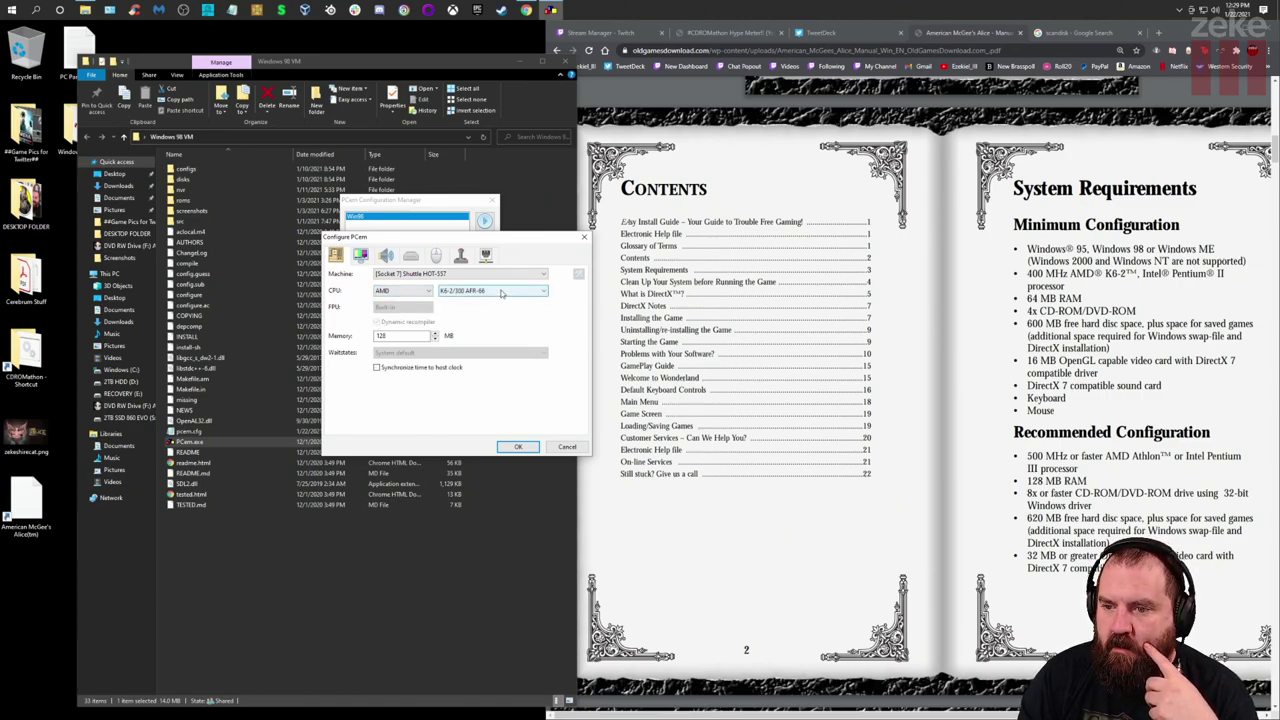
click(501, 292)
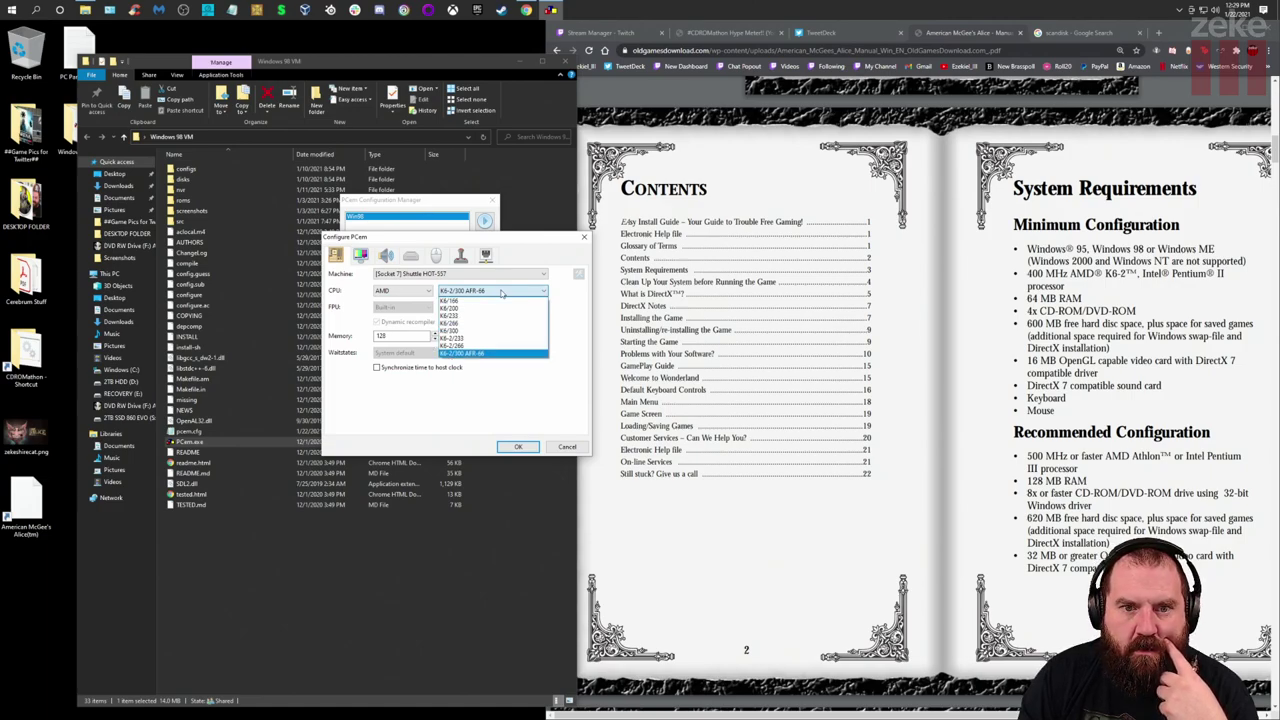
click(501, 292)
click(463, 273)
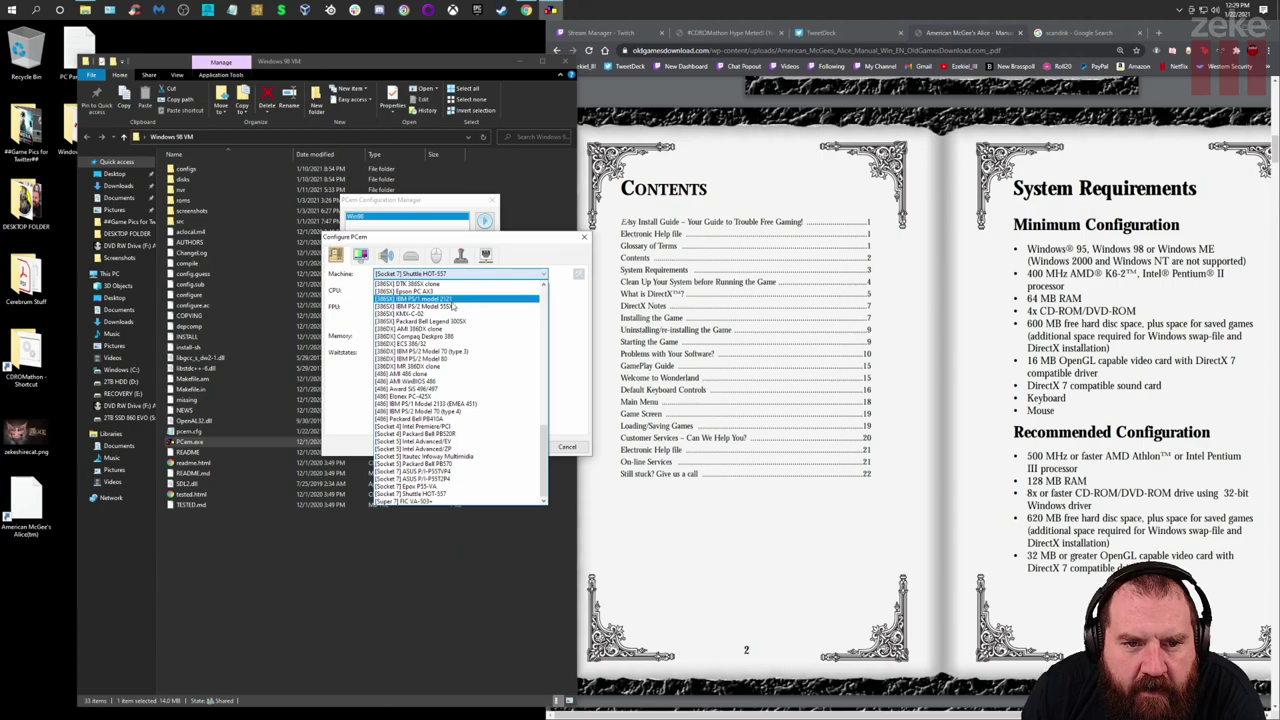
Scroll up and down the motherboard list to locate the [Super 7] FIC VA-503+ entry
scroll(466, 402, up, 10)
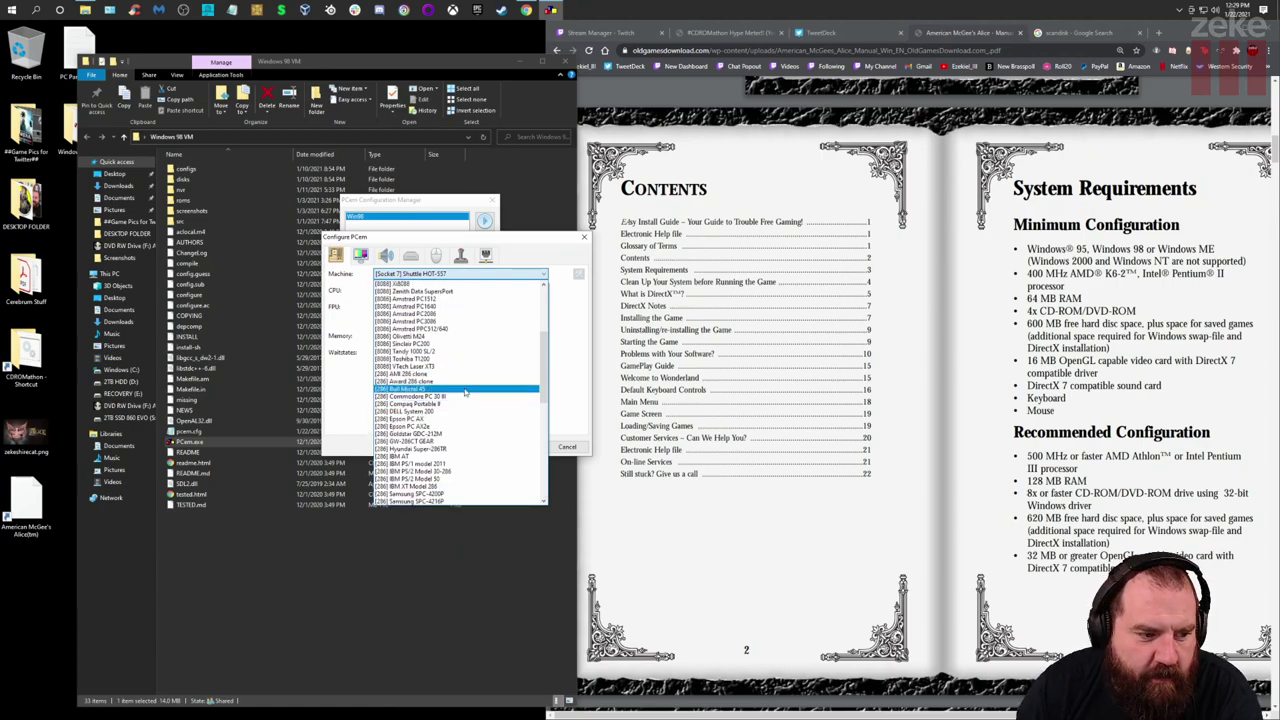
scroll(466, 383, up, 6)
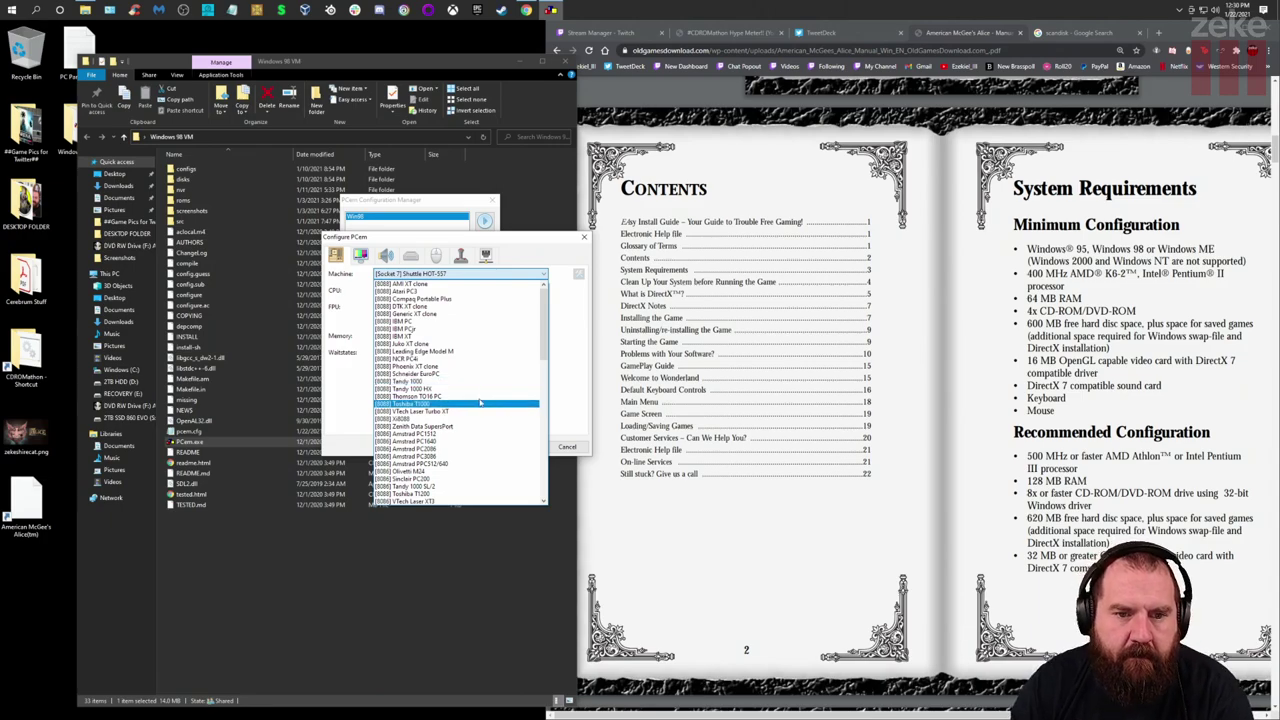
scroll(455, 365, down, 3)
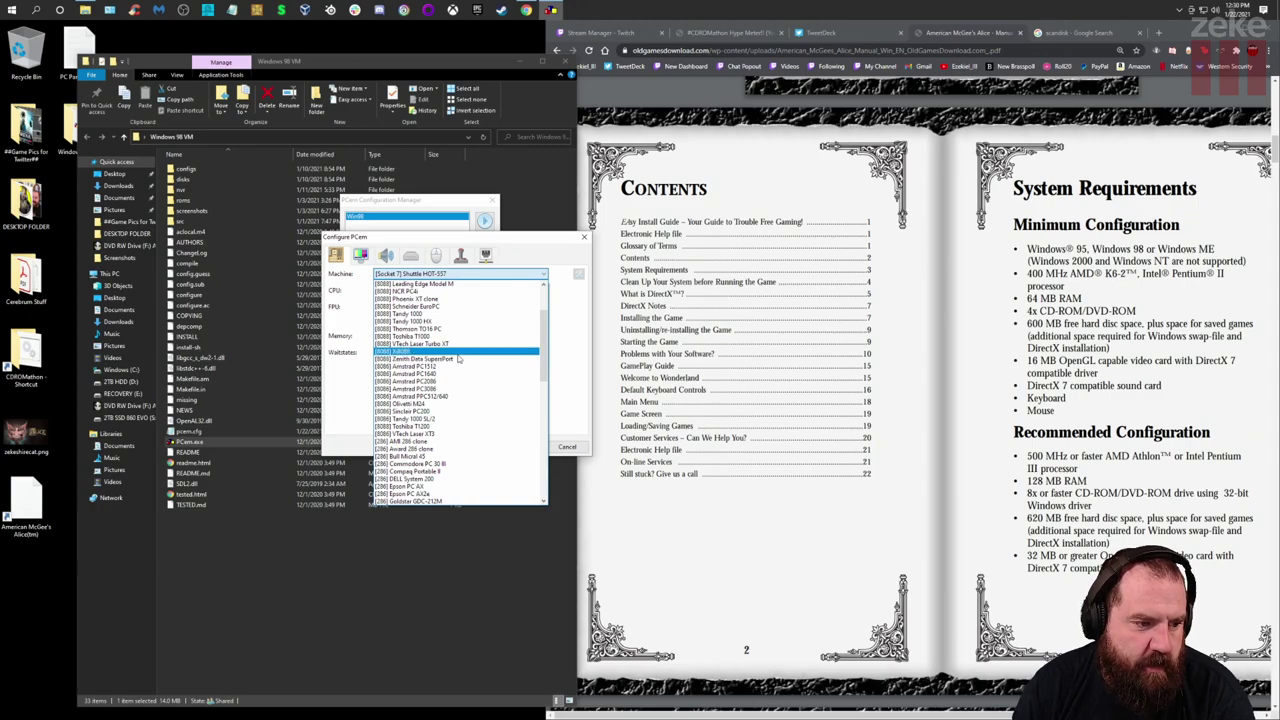
scroll(460, 362, down, 2)
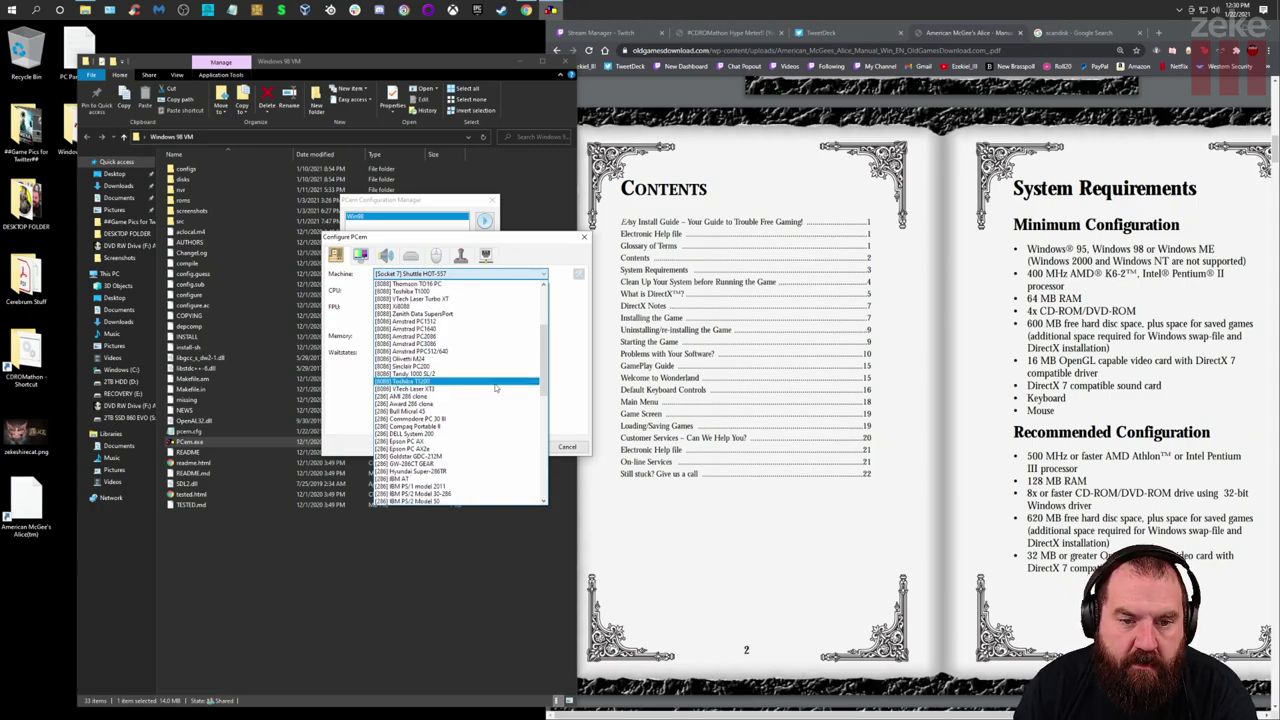
scroll(490, 392, down, 2)
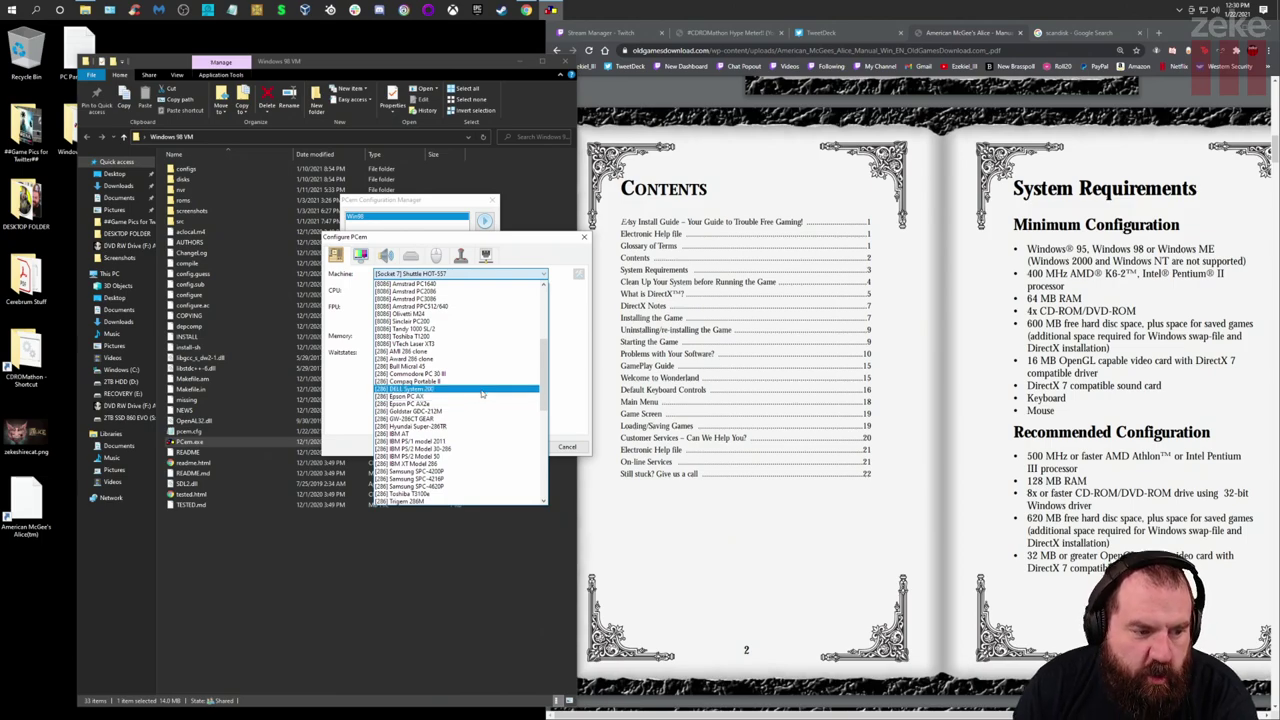
scroll(477, 404, down, 4)
scroll(477, 404, down, 2)
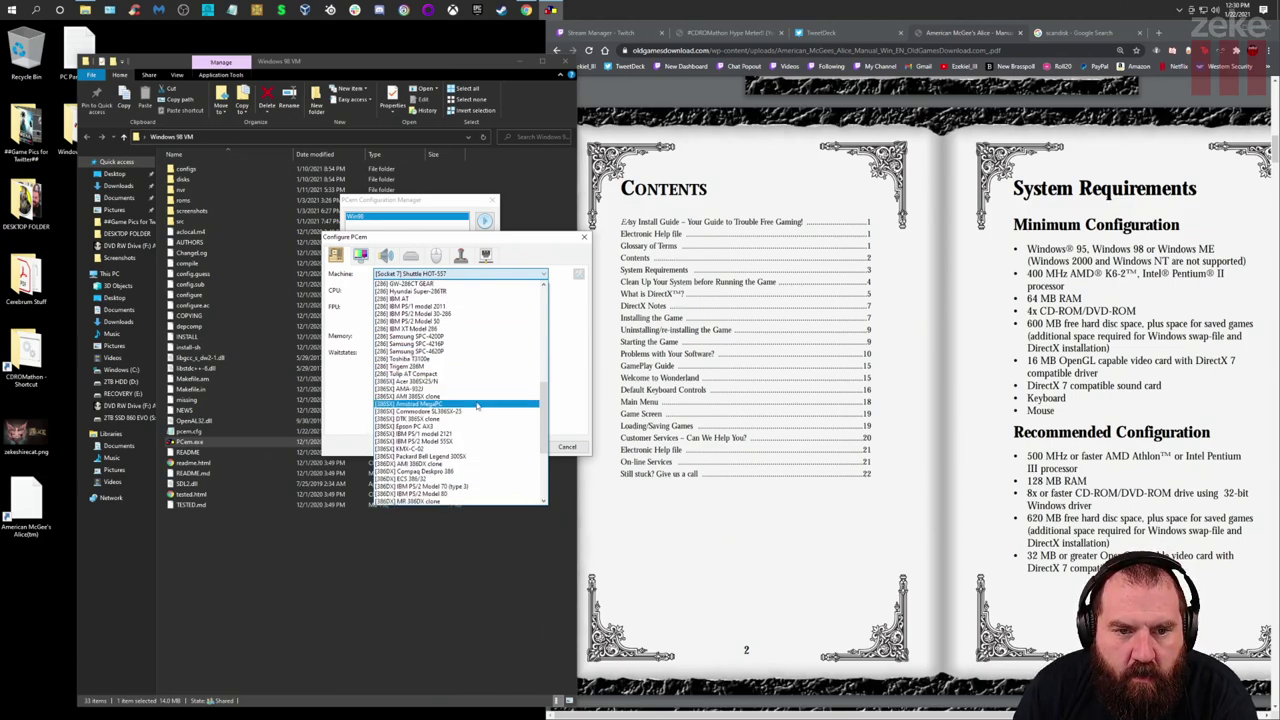
scroll(477, 404, down, 6)
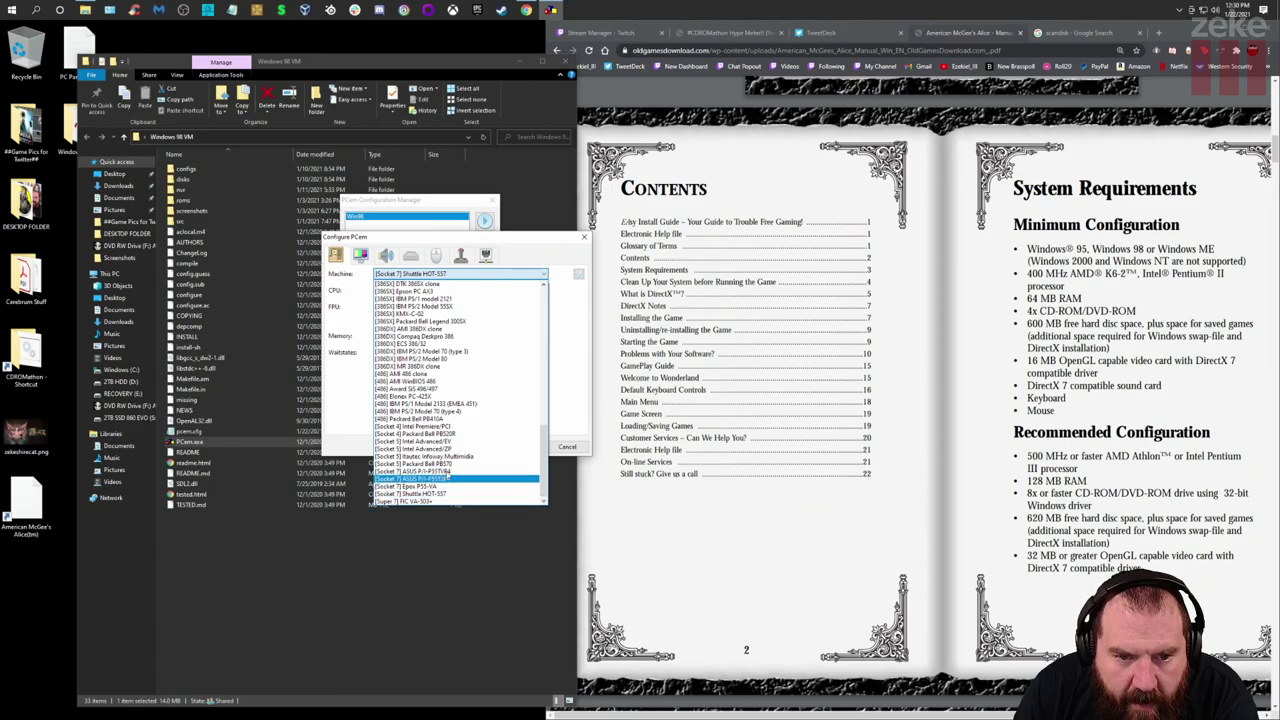
scroll(442, 398, up, 4)
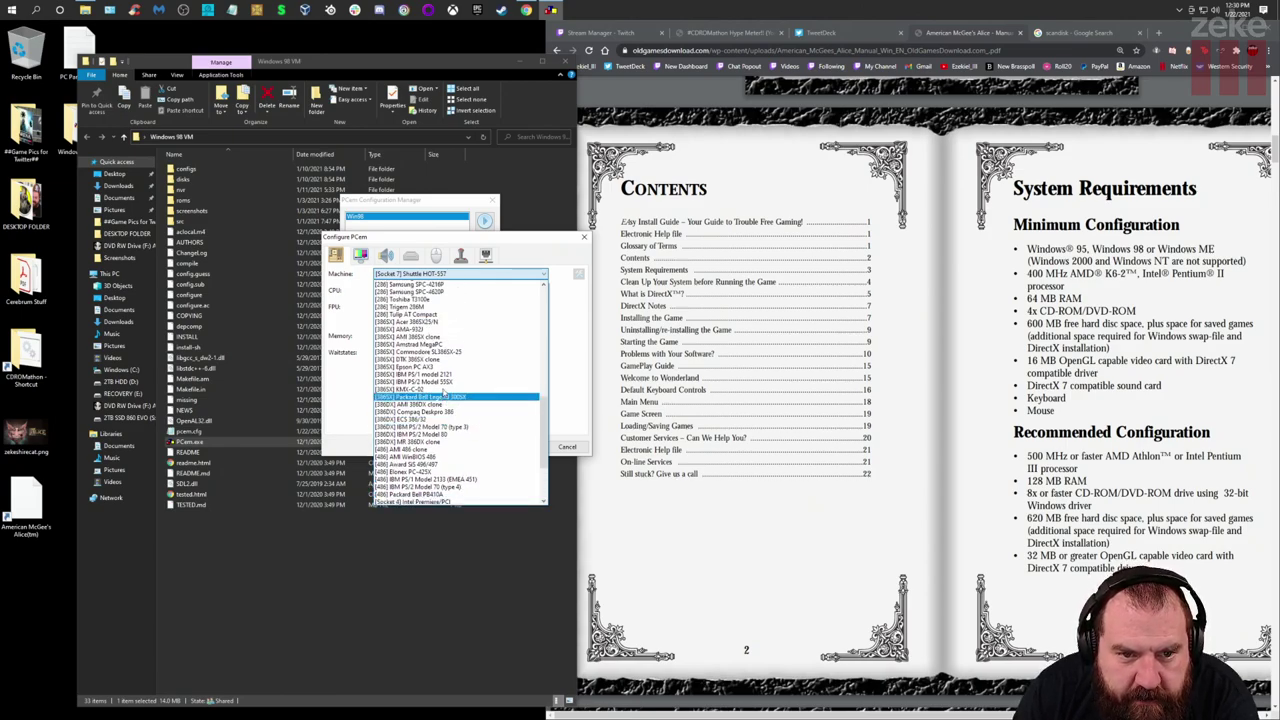
scroll(442, 398, up, 3)
scroll(436, 360, up, 3)
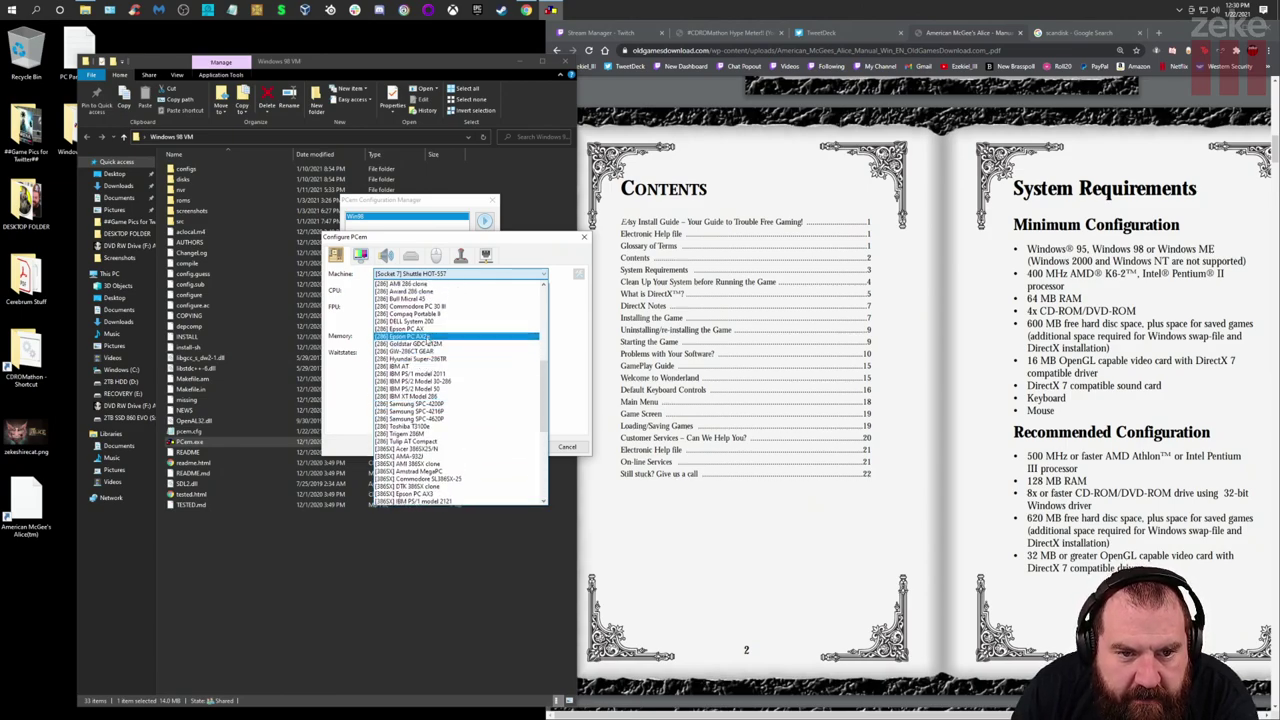
scroll(458, 370, up, 3)
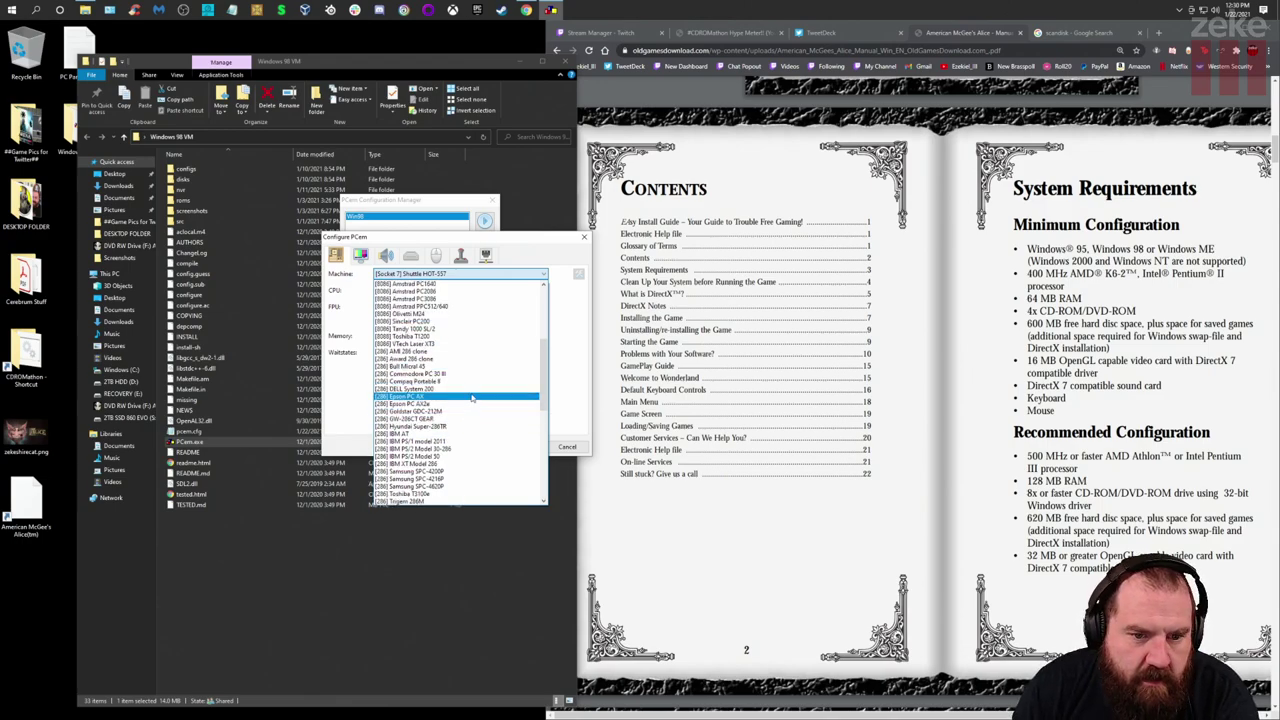
scroll(472, 398, down, 5)
scroll(472, 398, down, 5)
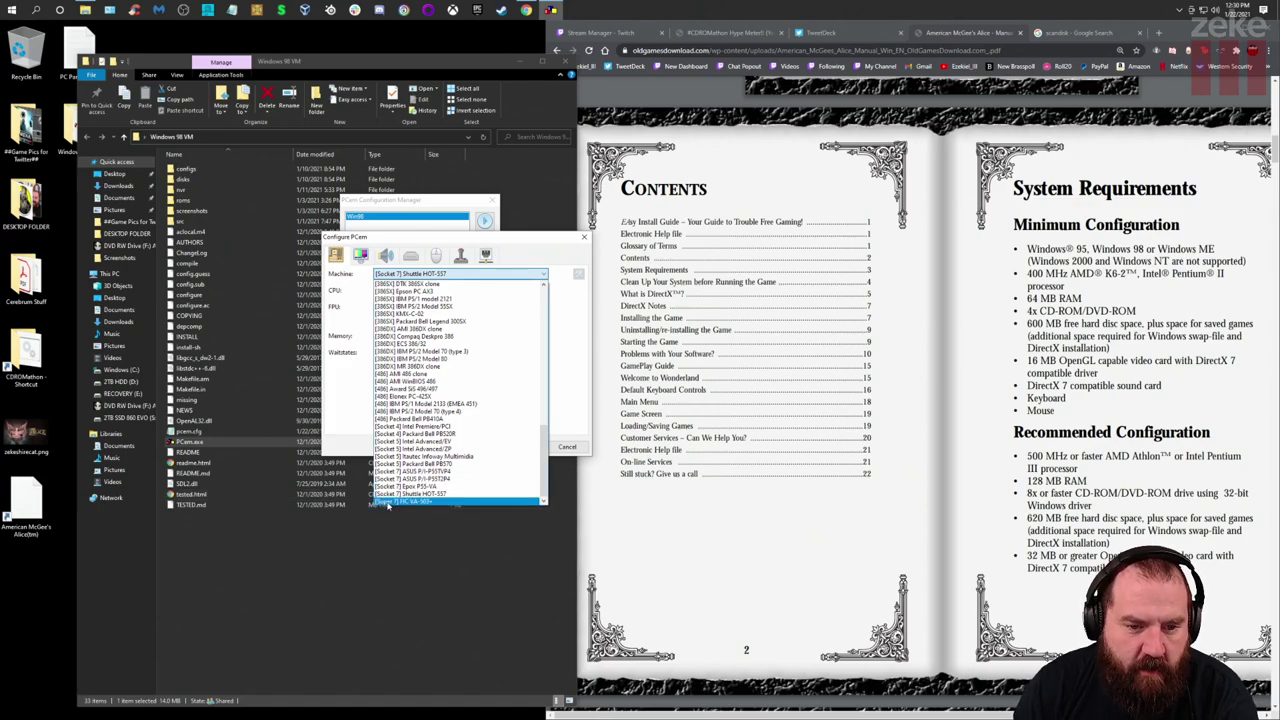
Choose the [Super 7] FIC VA-503+ motherboard and look over the Intel Pentium models
click(395, 502)
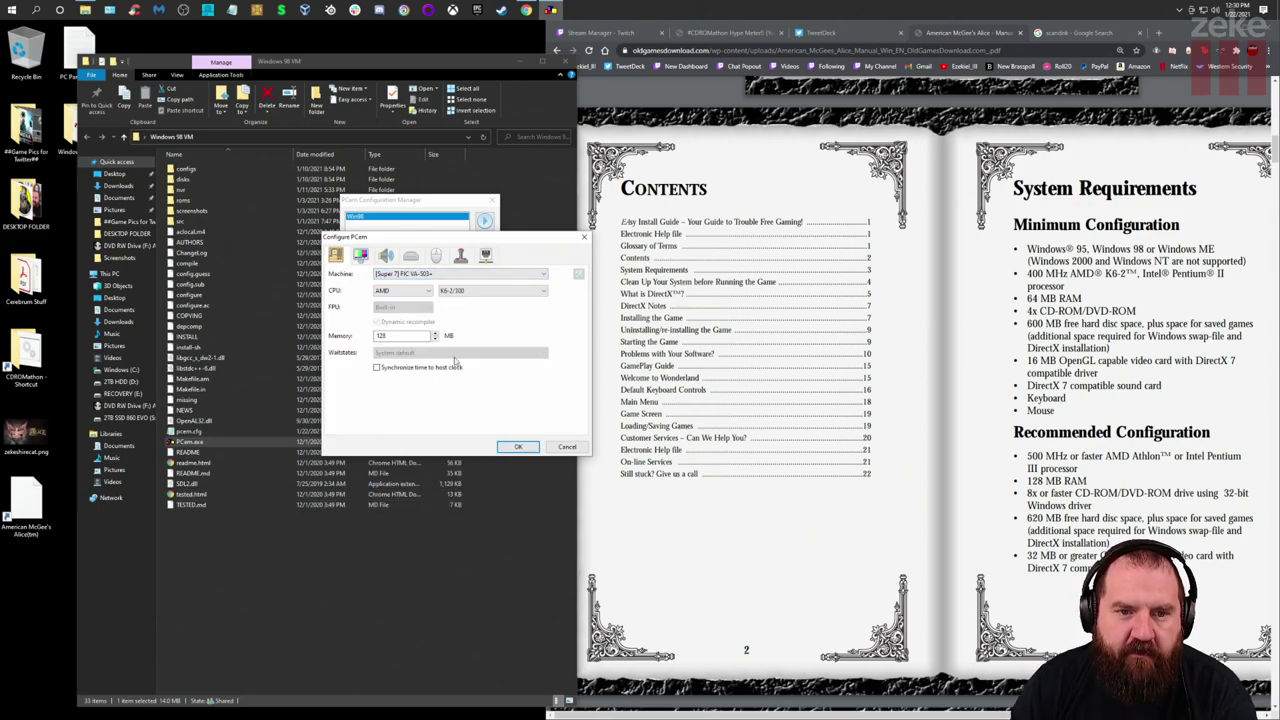
click(404, 291)
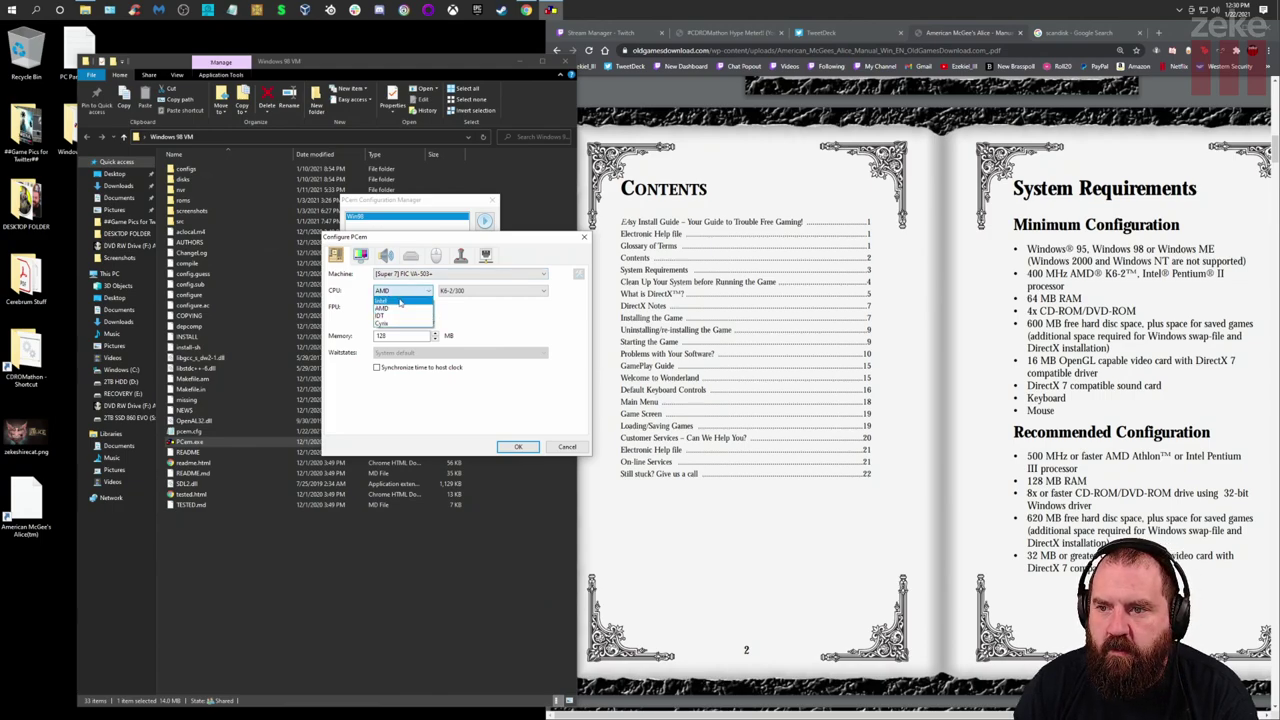
click(401, 301)
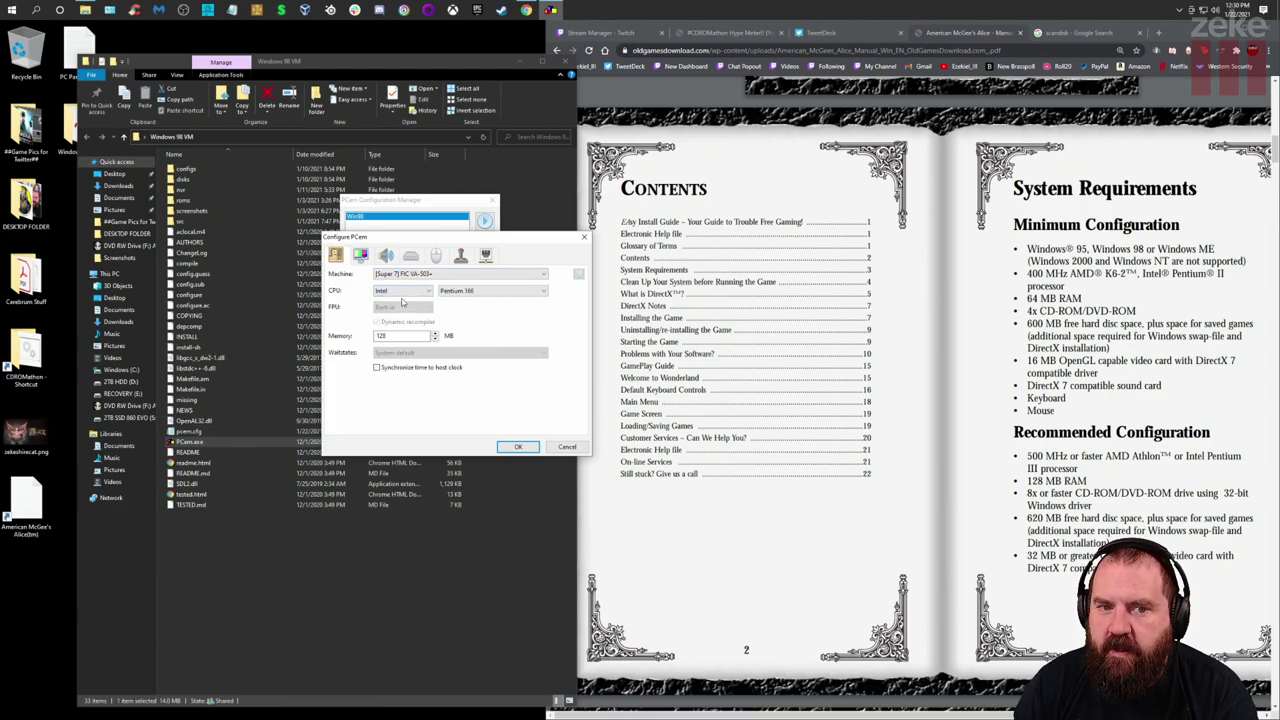
click(484, 293)
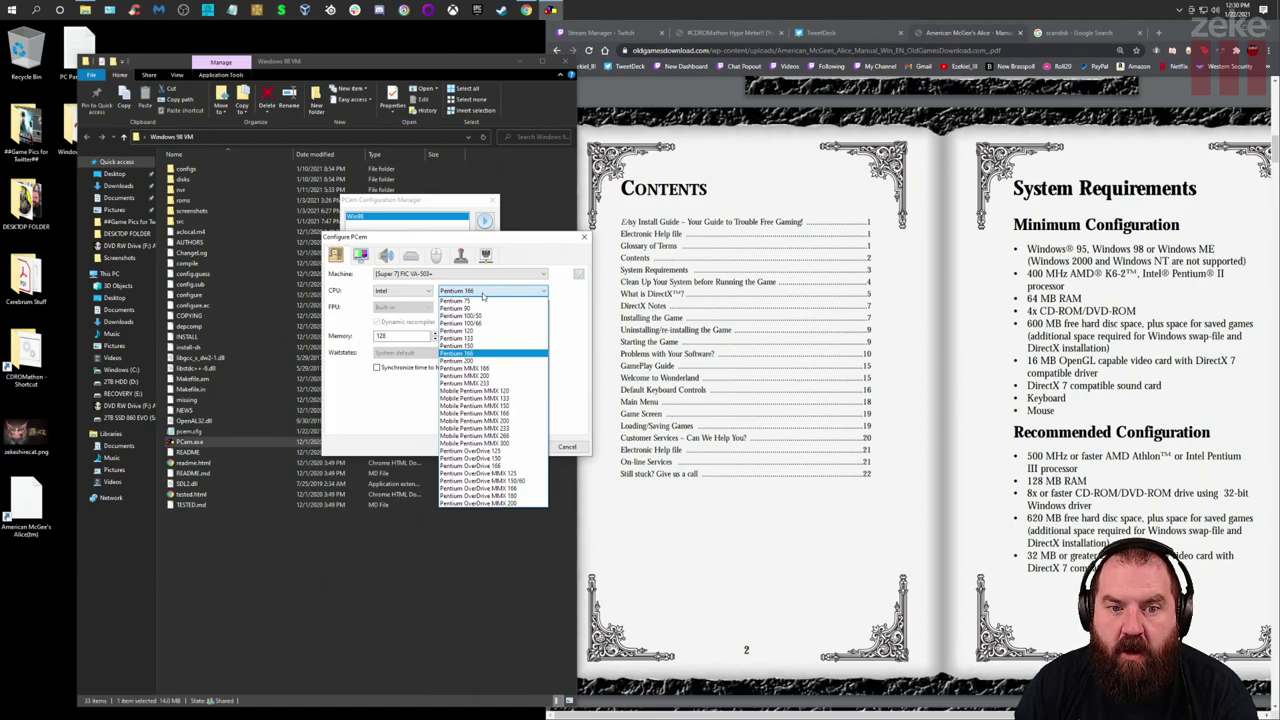
click(484, 294)
Set the processor to an AMD K6-III+/500
click(402, 291)
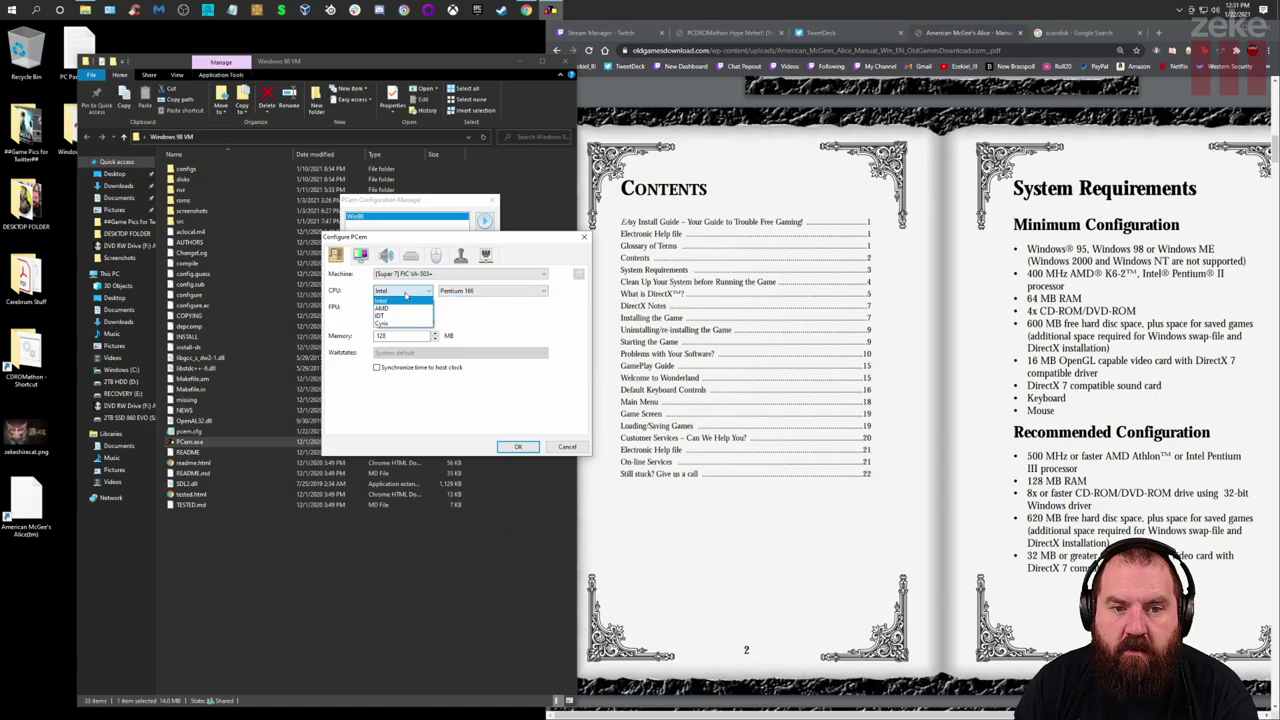
click(401, 310)
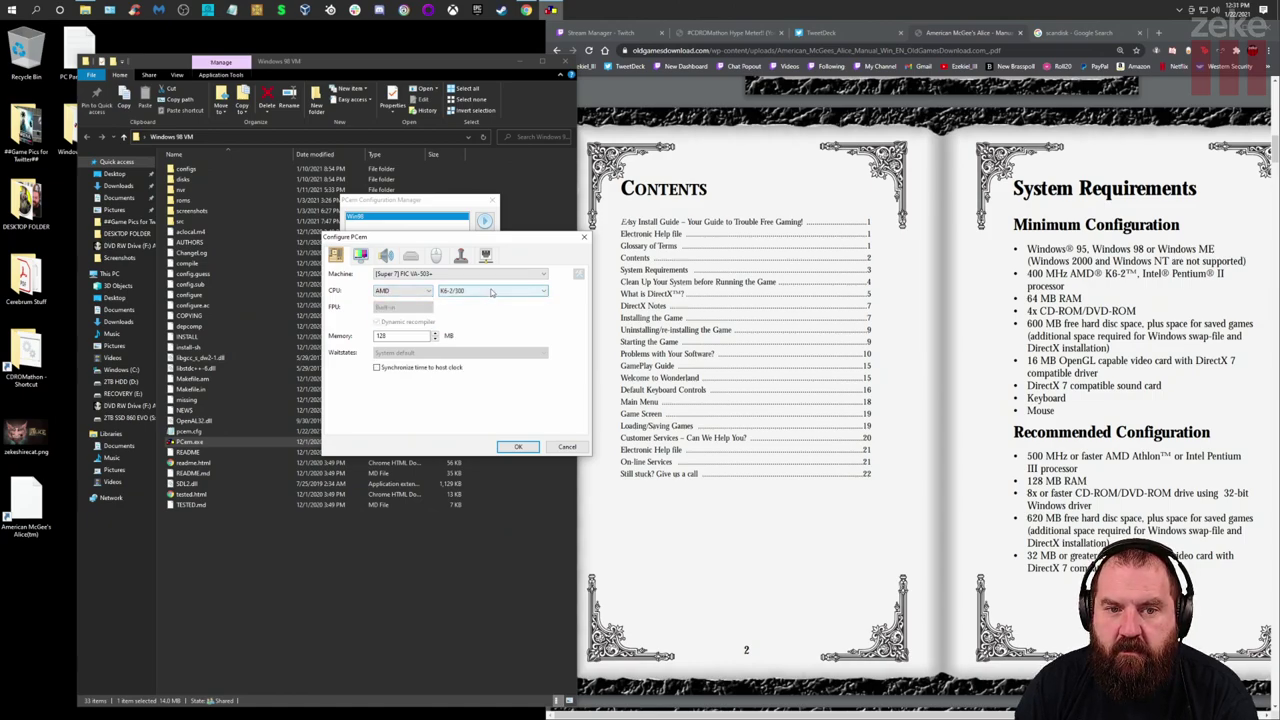
click(491, 291)
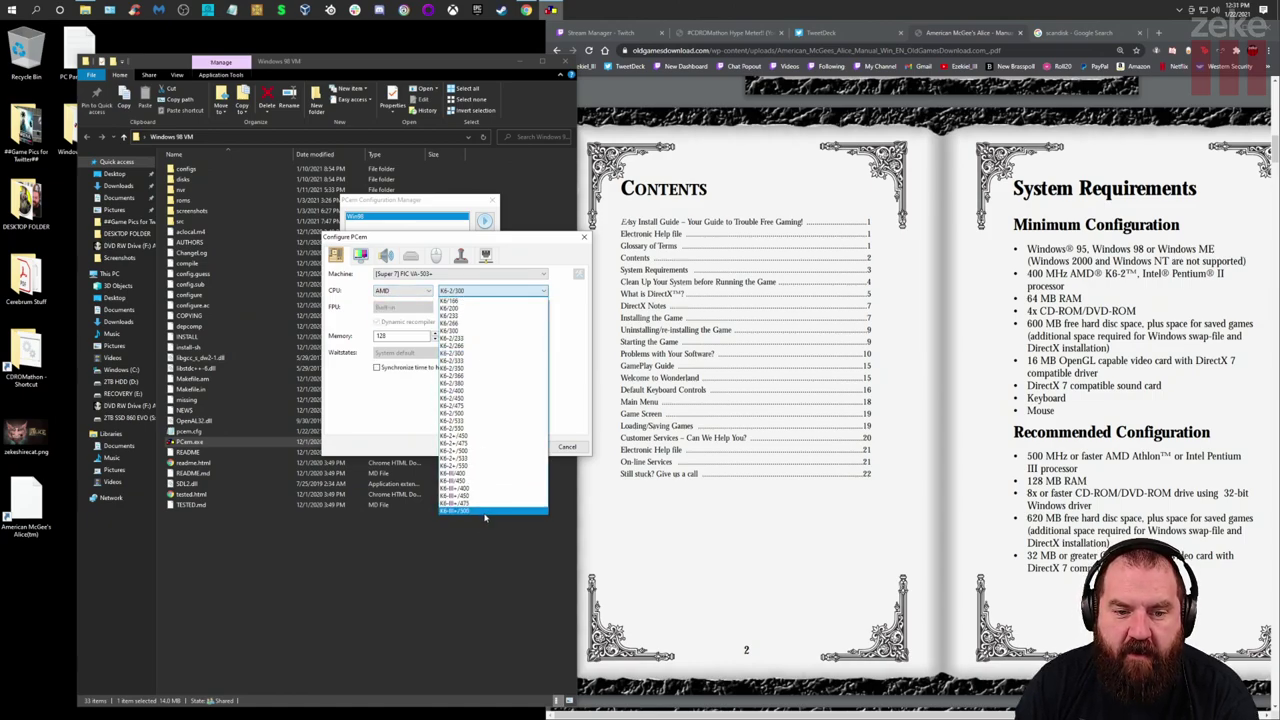
click(485, 512)
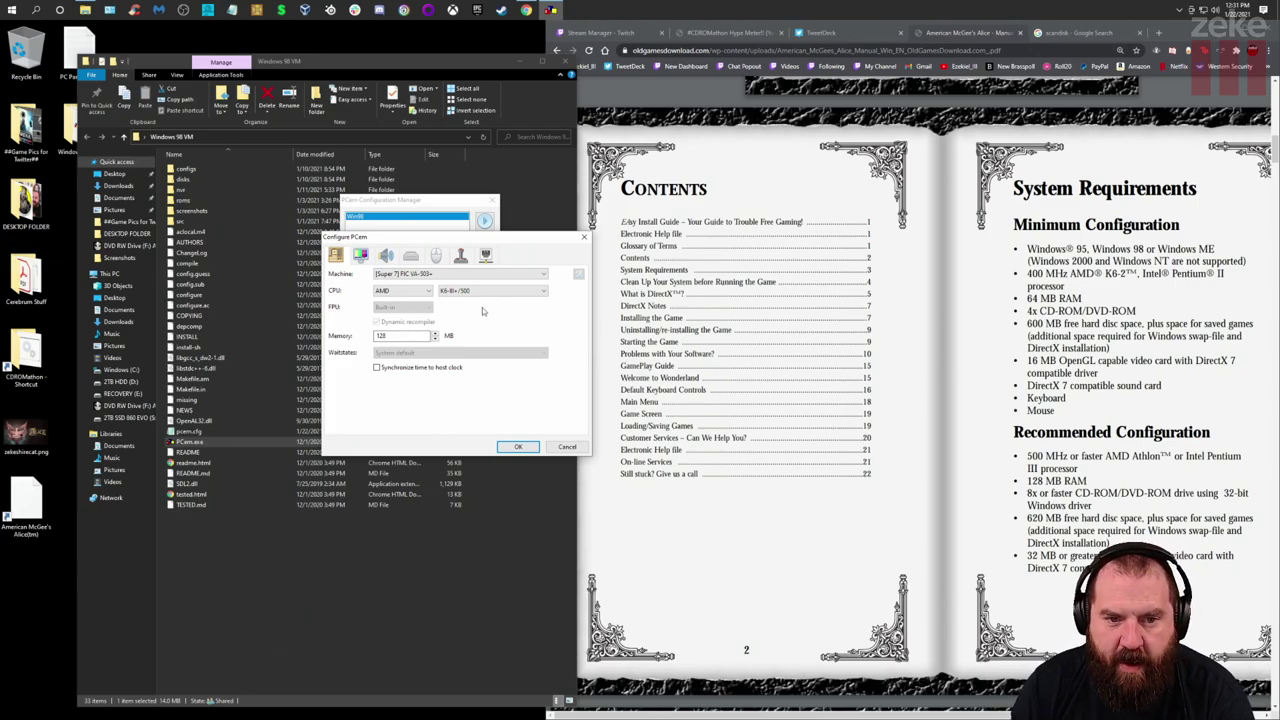
Set the emulated CD-ROM drive speed to 8X on the storage page
click(411, 257)
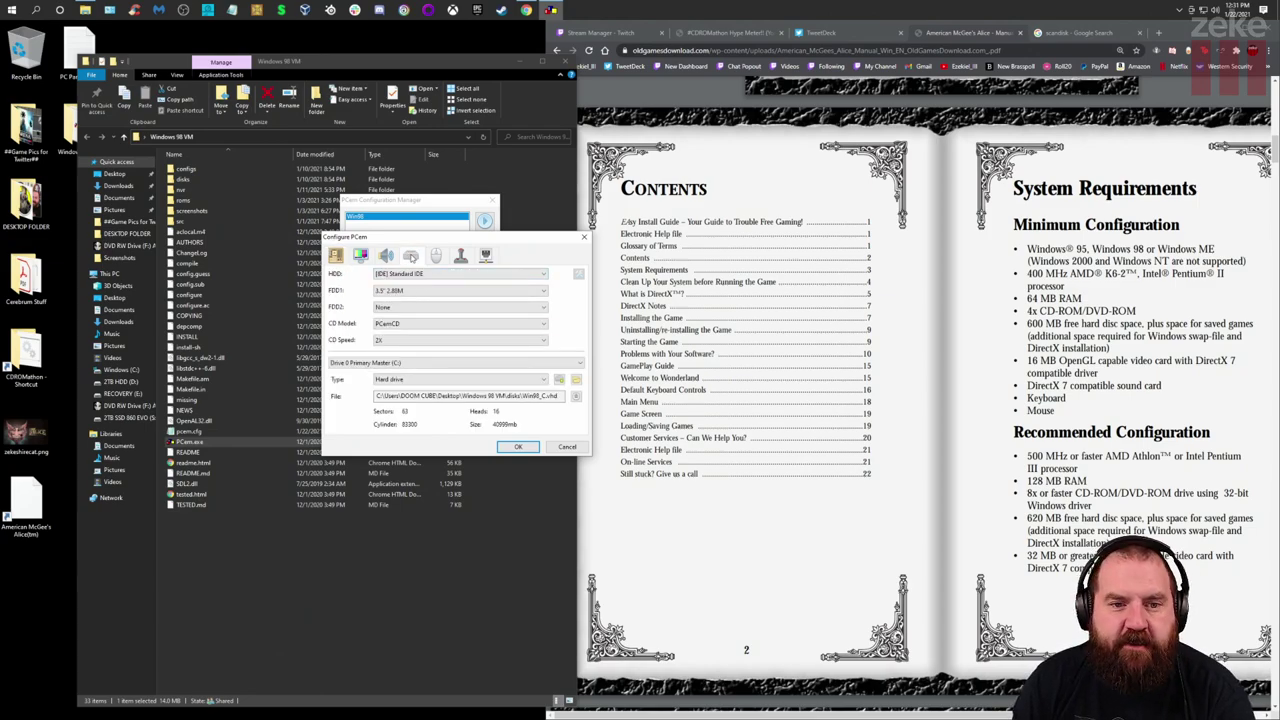
click(404, 342)
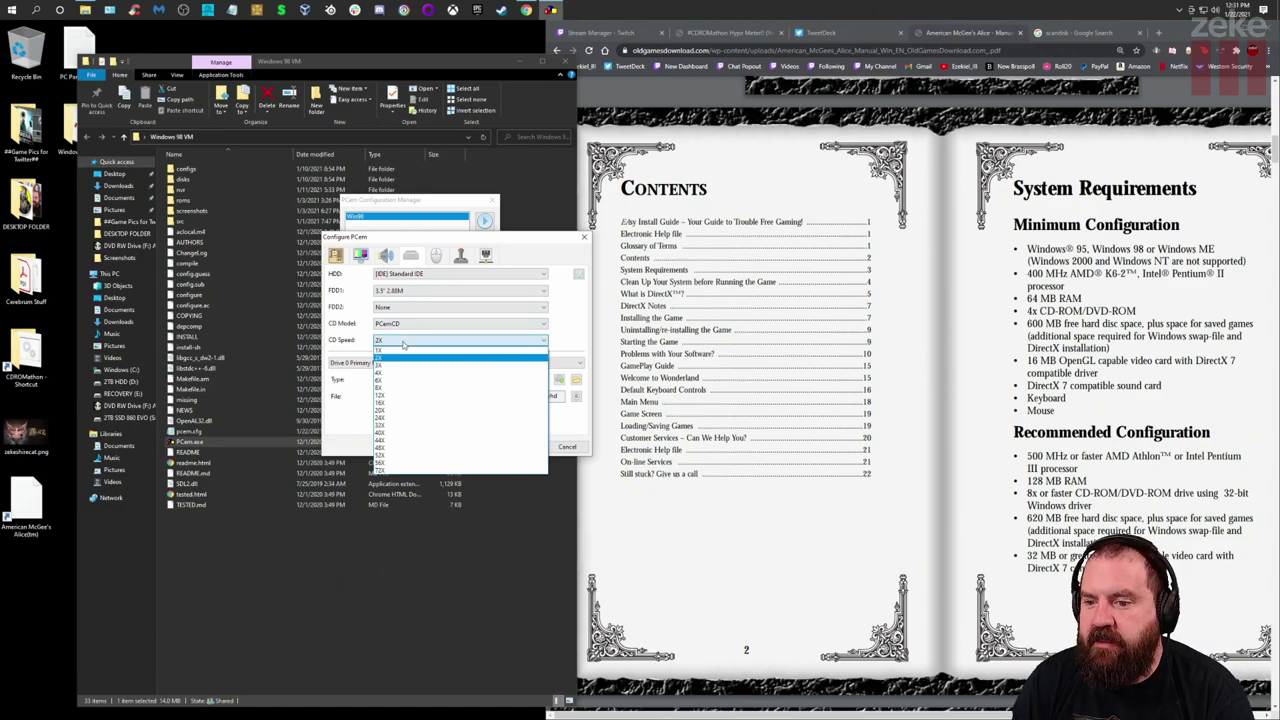
click(400, 390)
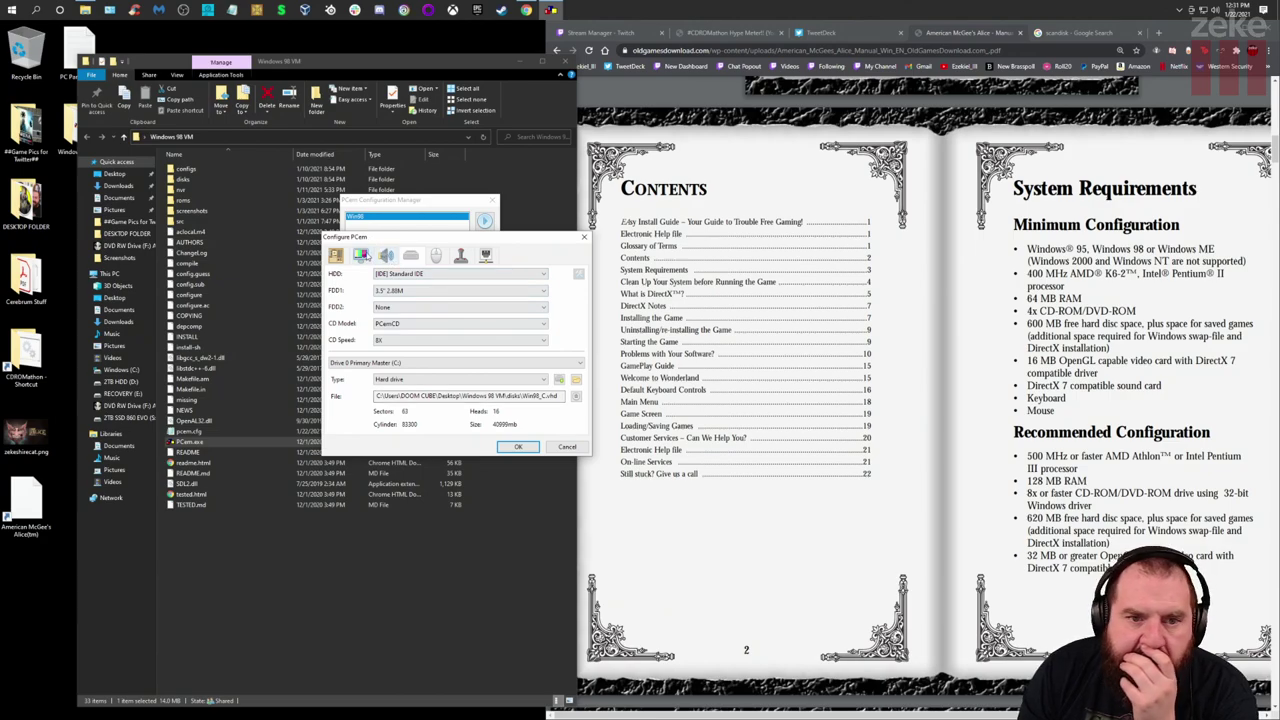
click(361, 257)
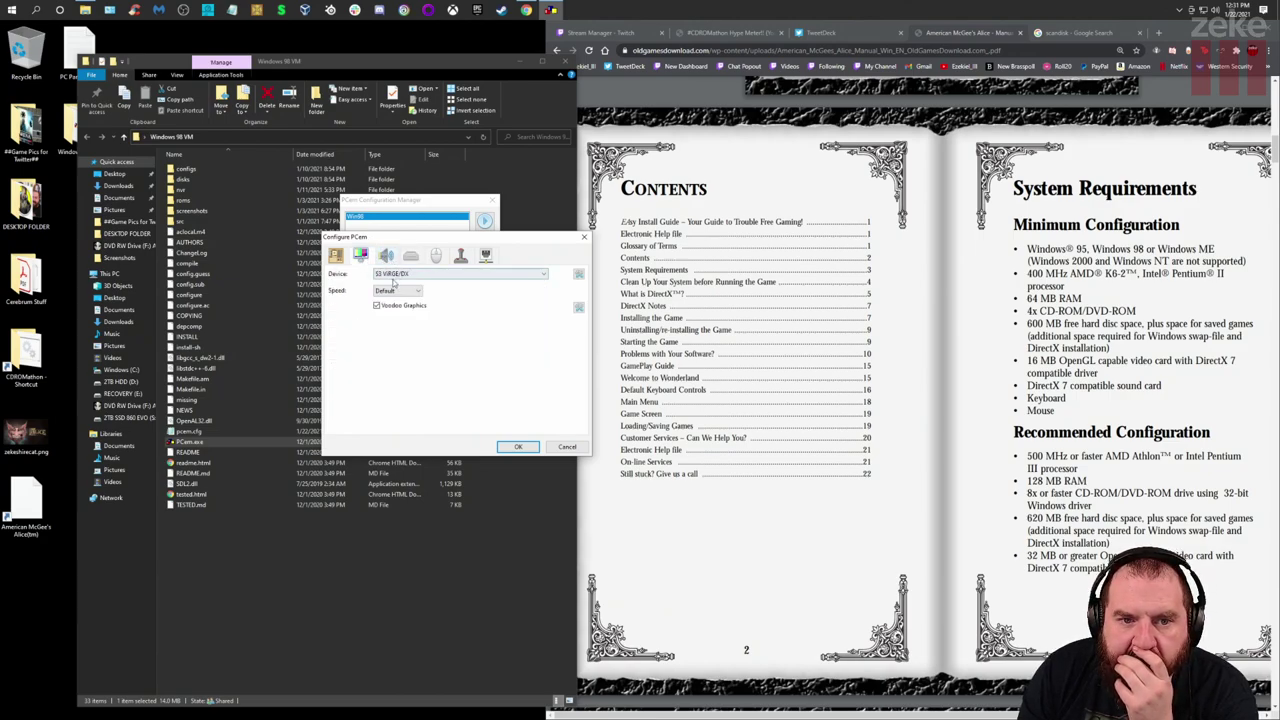
Leave the video card unchanged, save the configuration with OK, and run the Win98 machine
click(393, 275)
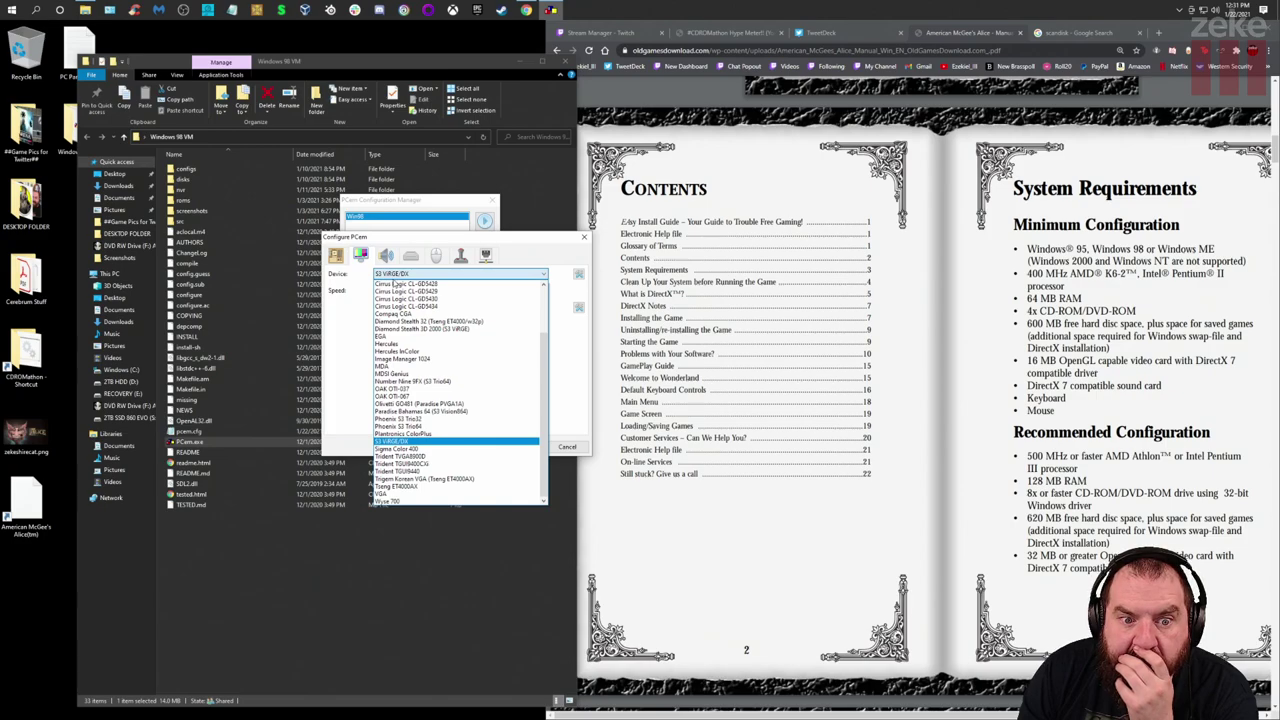
click(394, 278)
click(409, 256)
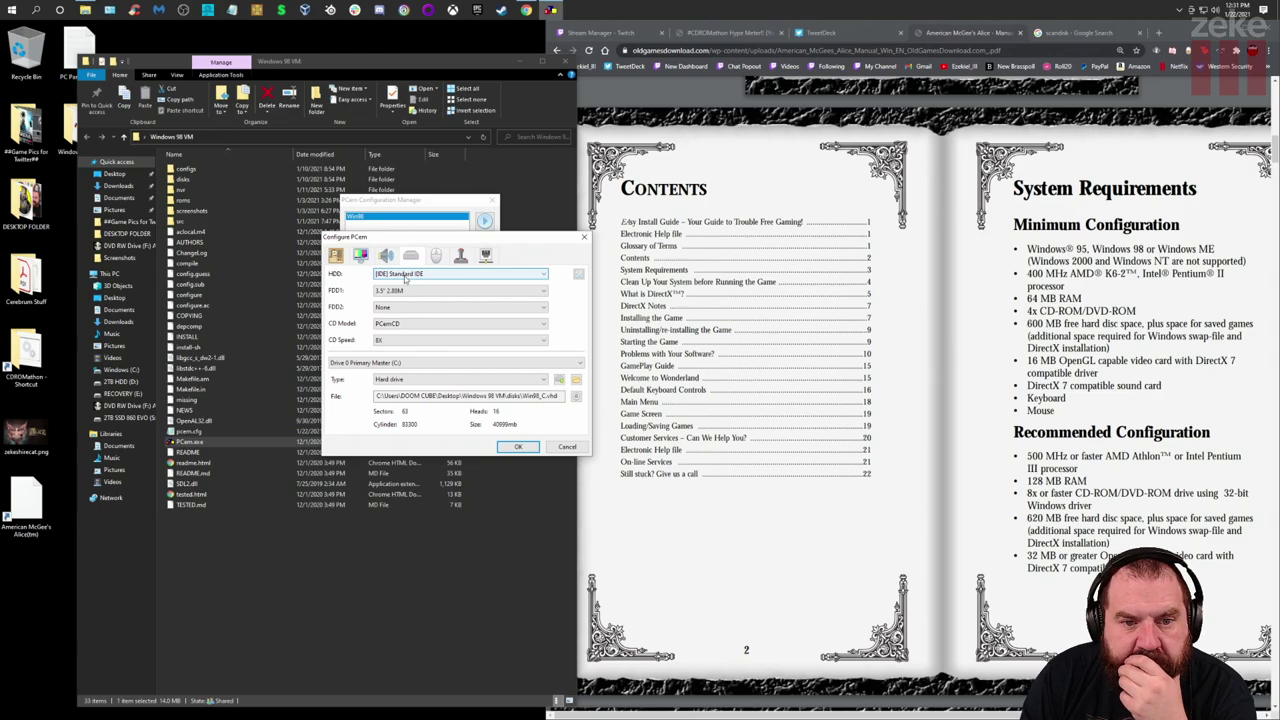
click(516, 447)
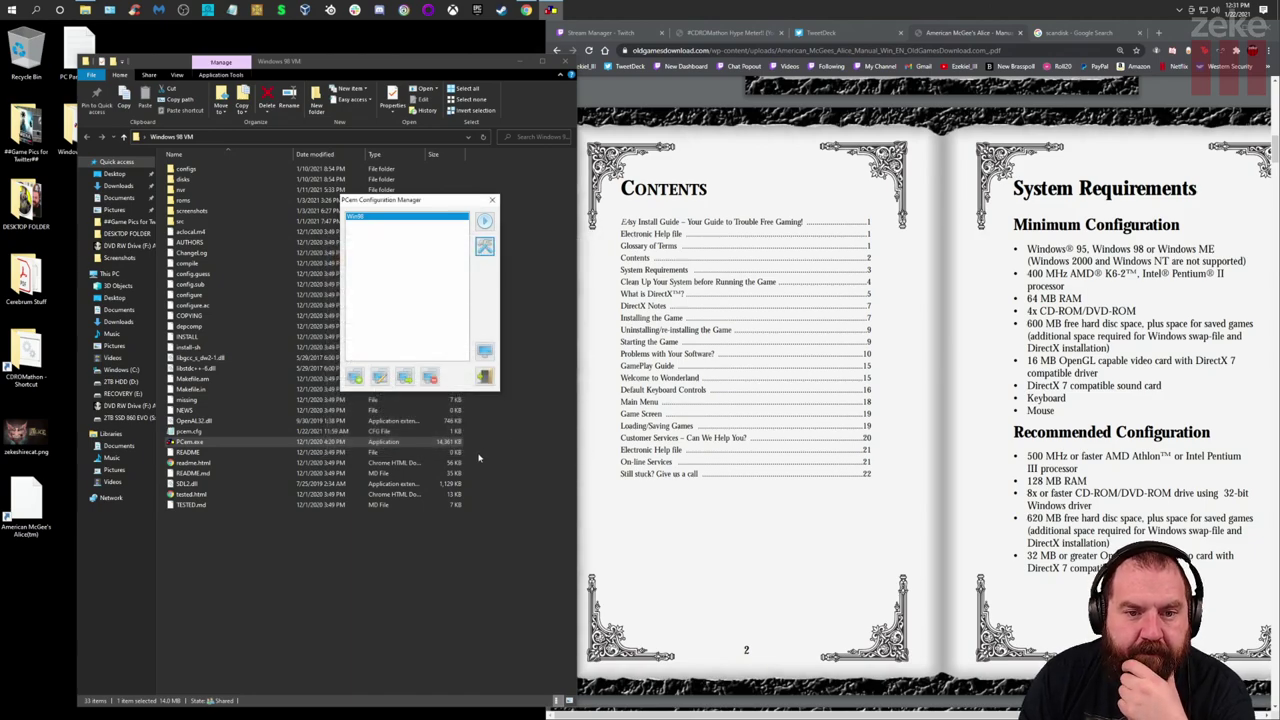
click(484, 221)
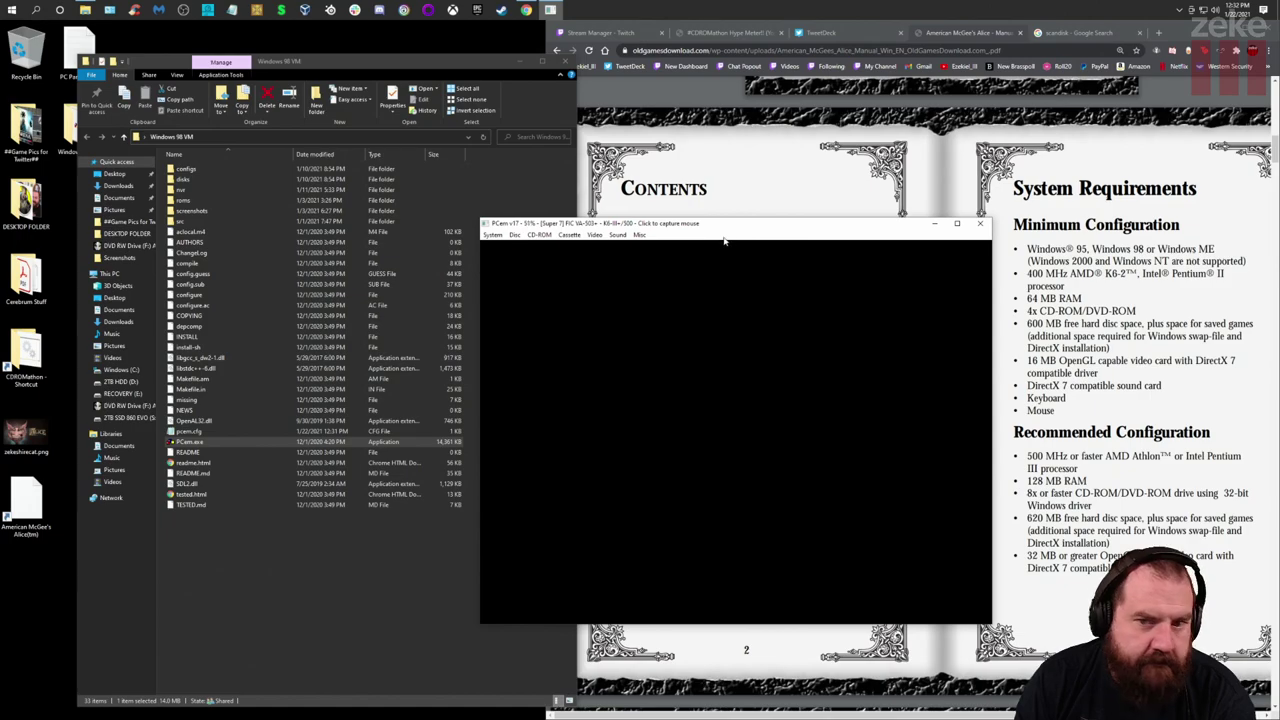
Close the running emulator window and reopen the Win98 machine's configuration
drag(925, 223, 637, 160)
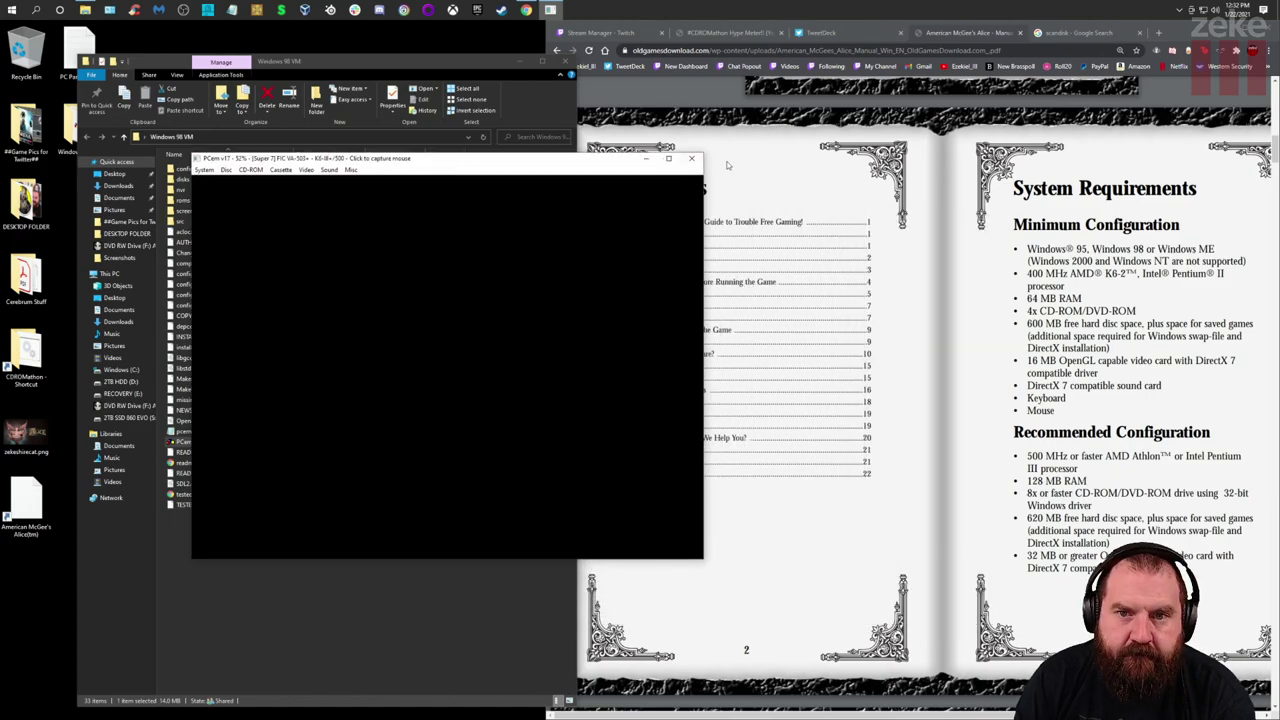
click(691, 158)
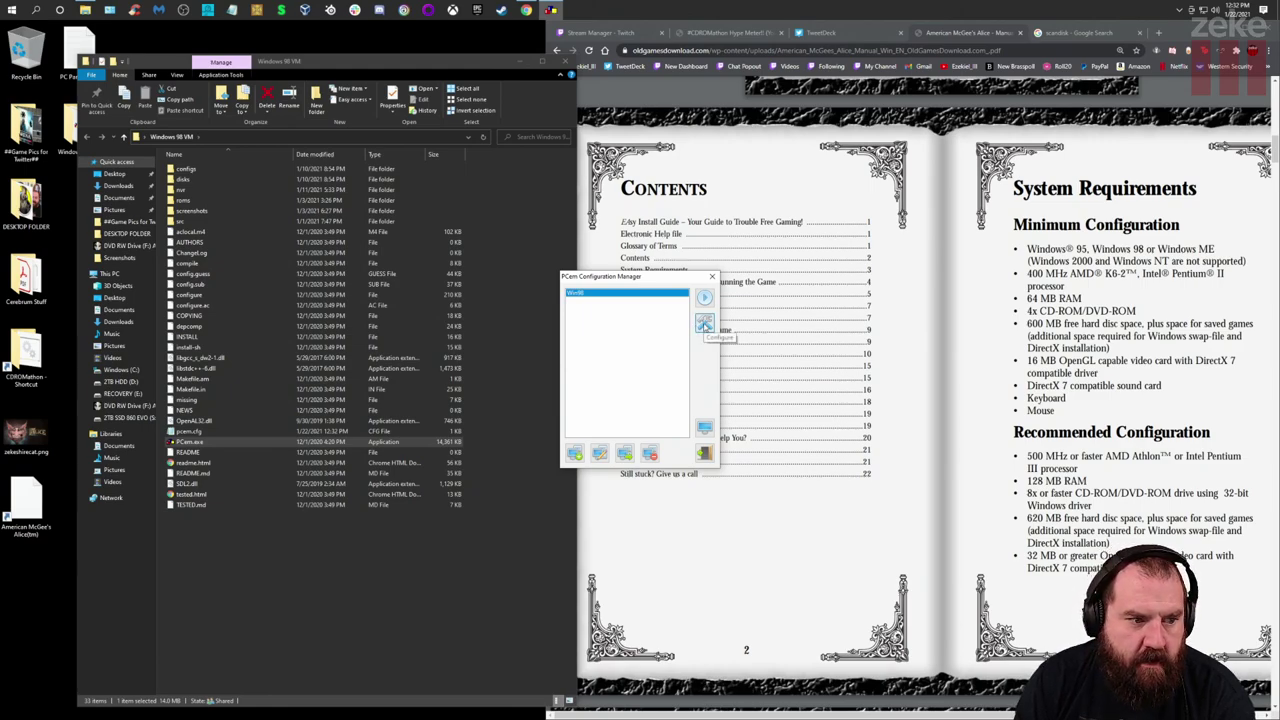
click(704, 324)
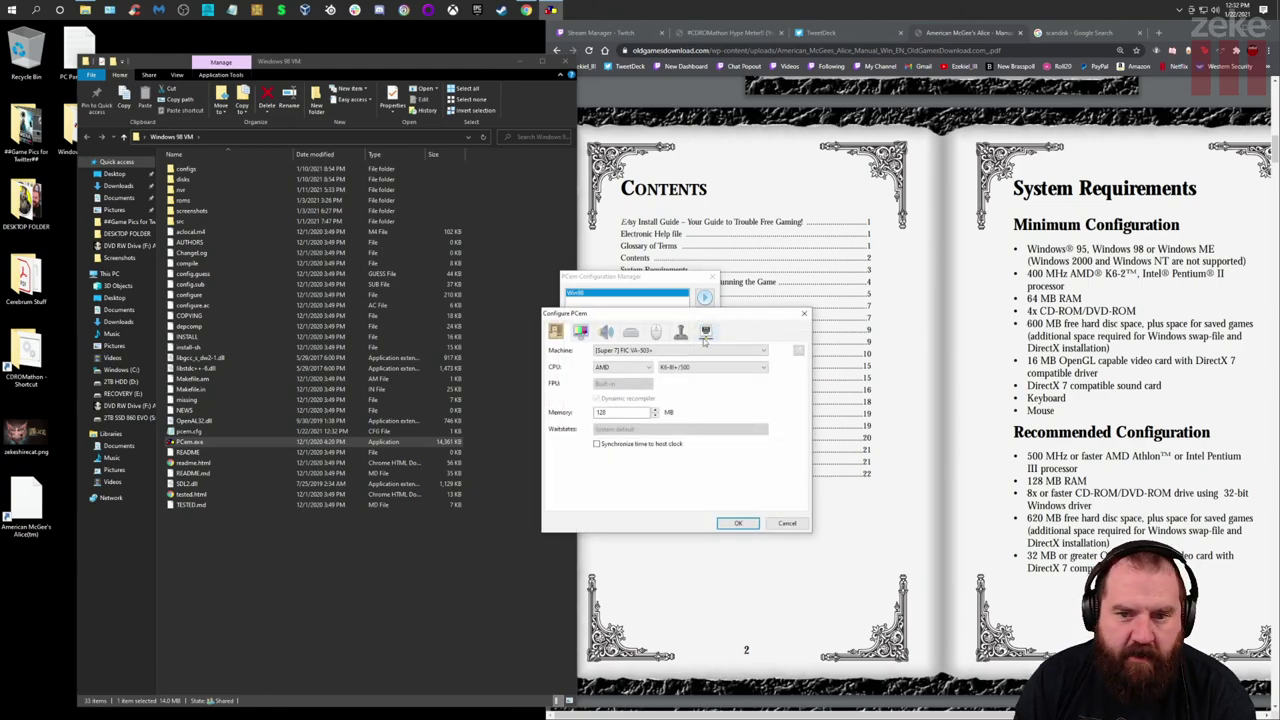
Keep the [Super 7] FIC VA-503+ board and switch the CPU maker back to Intel
click(684, 368)
click(683, 370)
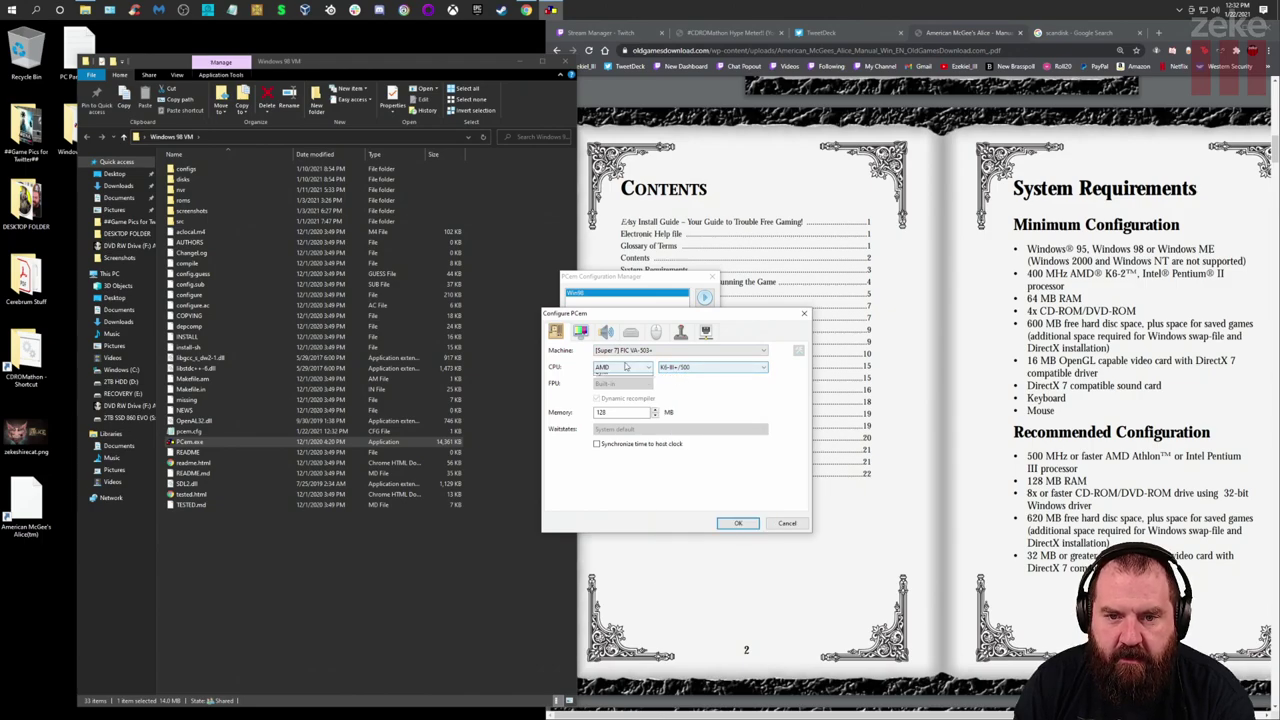
click(640, 351)
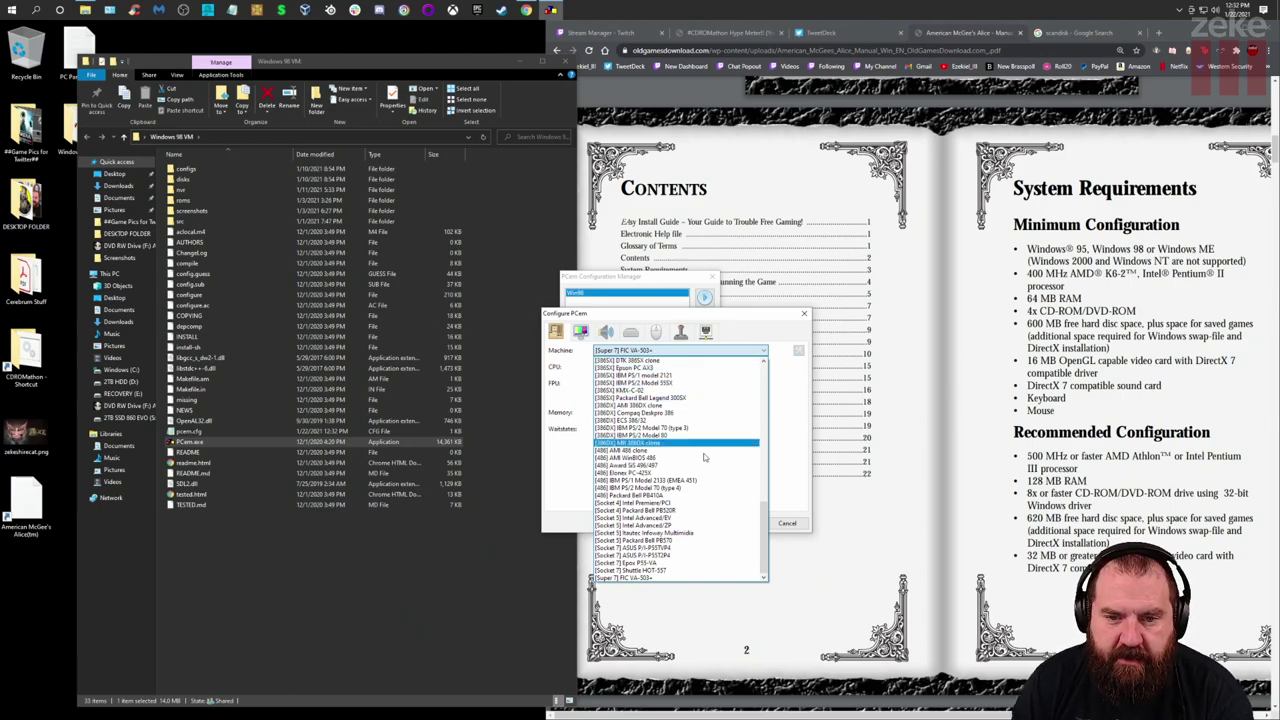
click(791, 447)
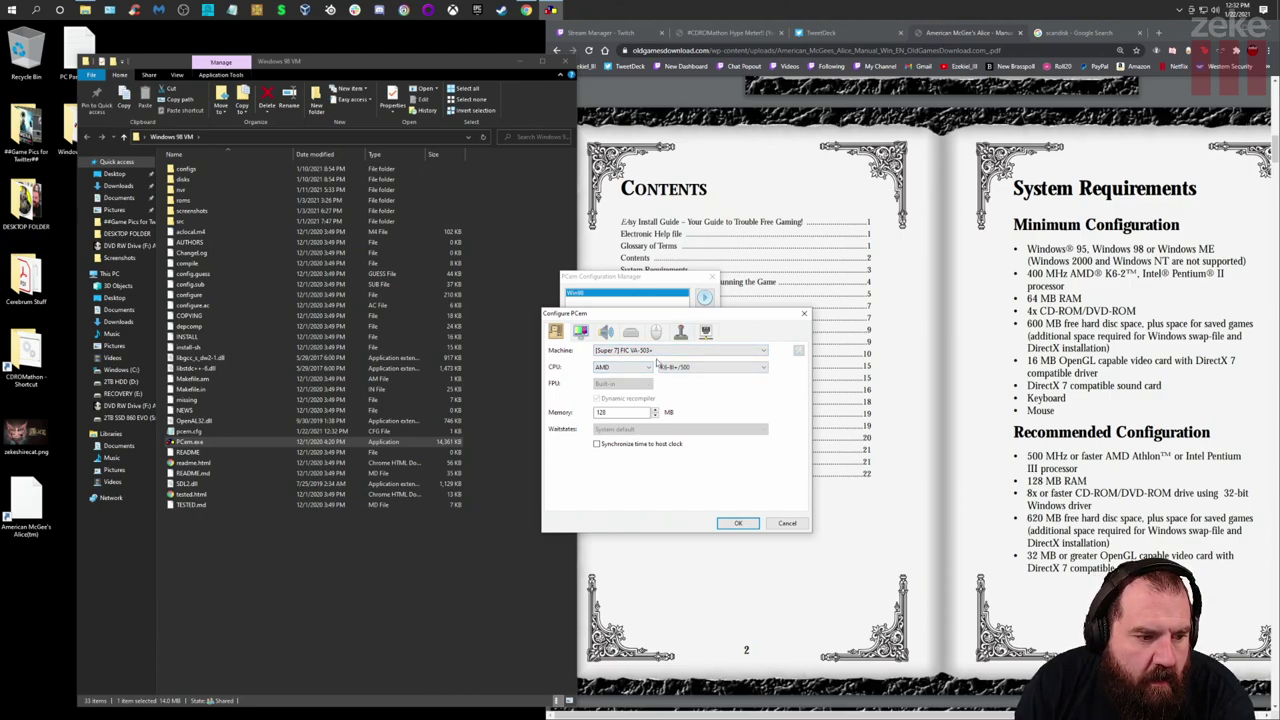
click(640, 368)
click(622, 378)
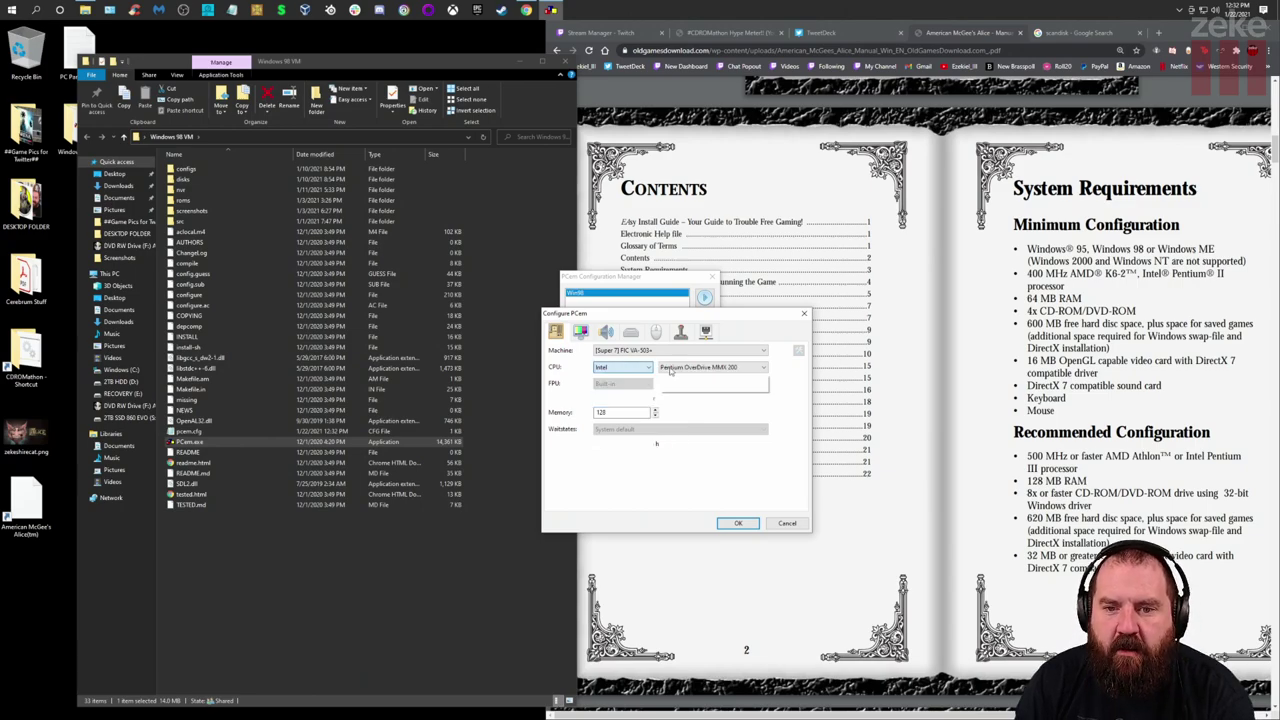
click(668, 368)
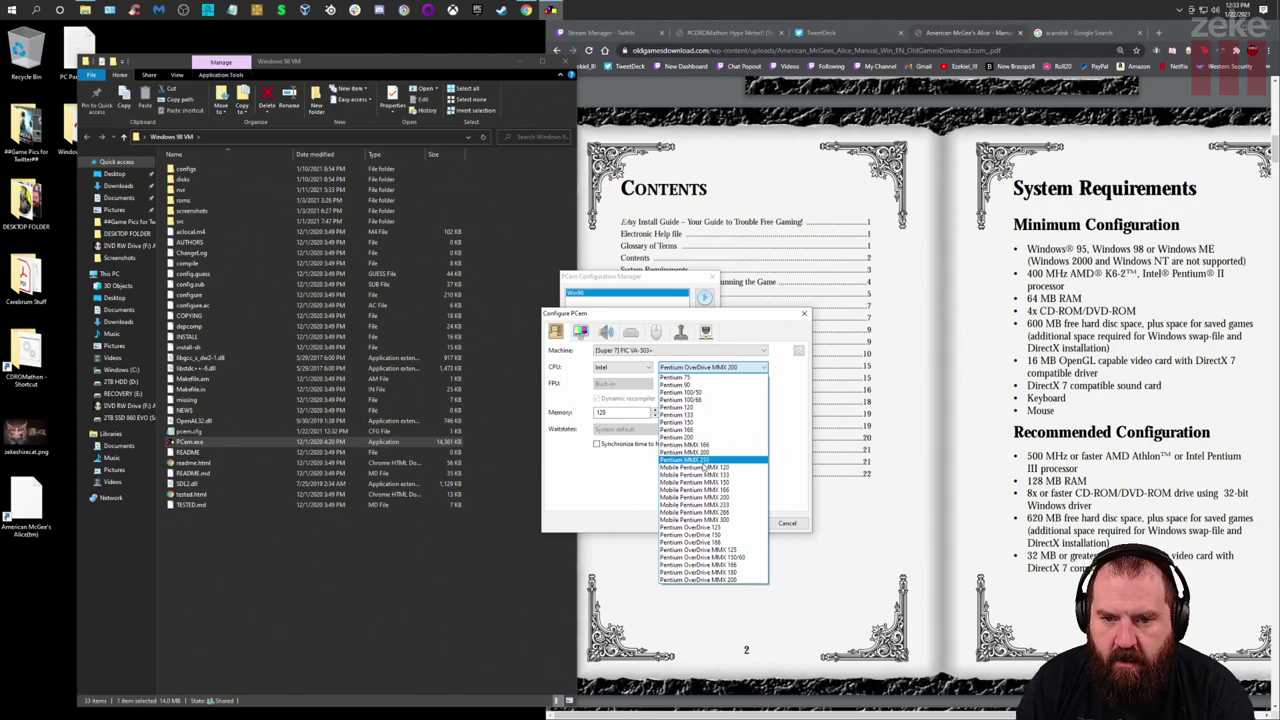
click(667, 369)
click(667, 352)
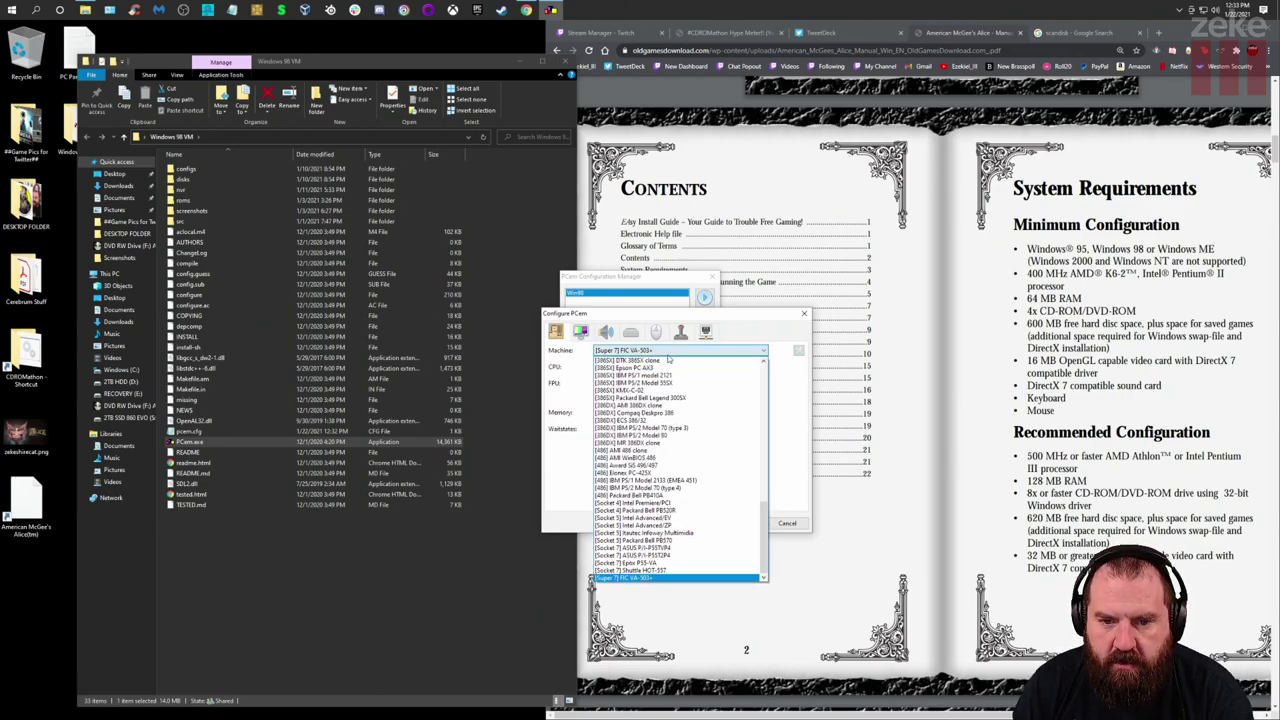
scroll(660, 440, up, 6)
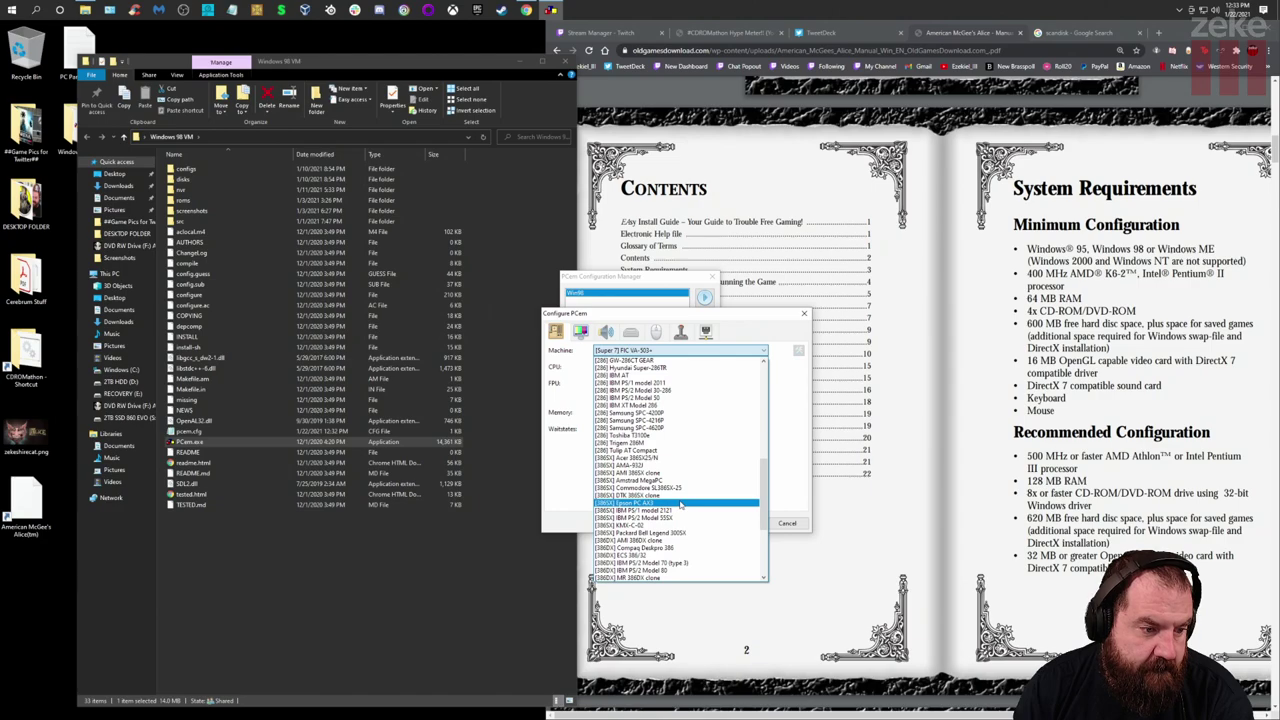
scroll(680, 505, up, 8)
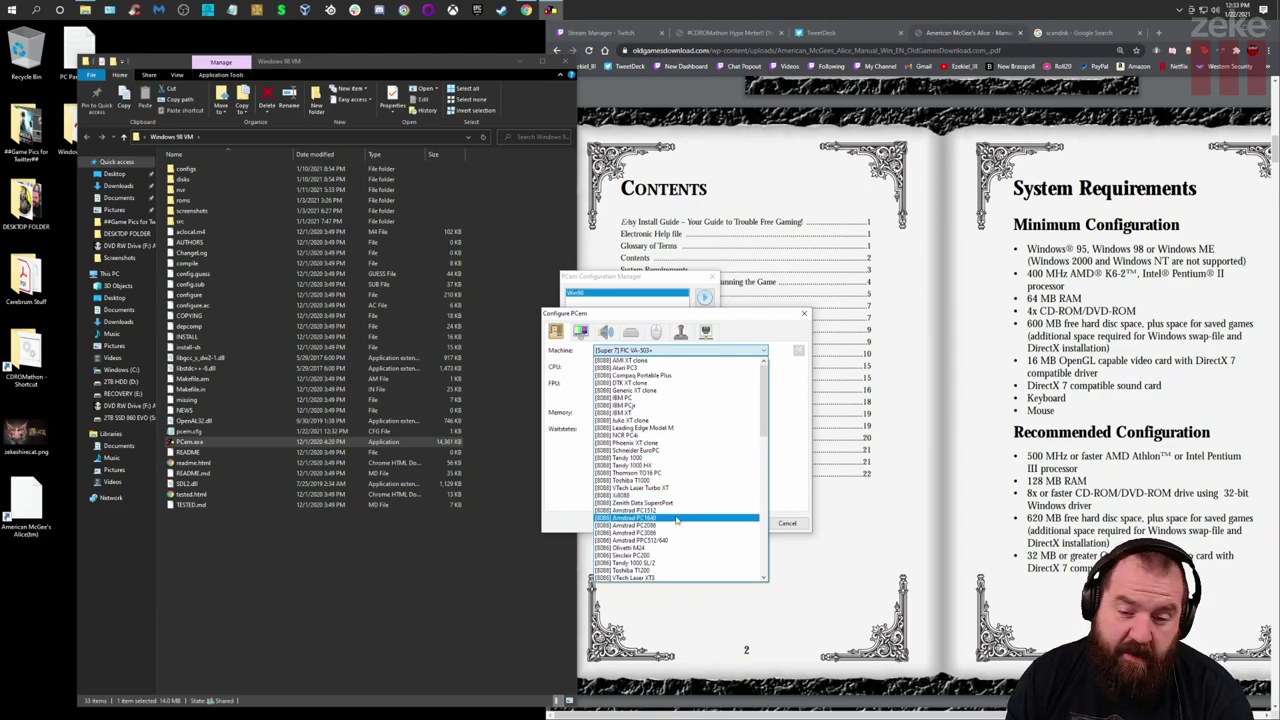
scroll(671, 527, down, 5)
scroll(675, 520, down, 18)
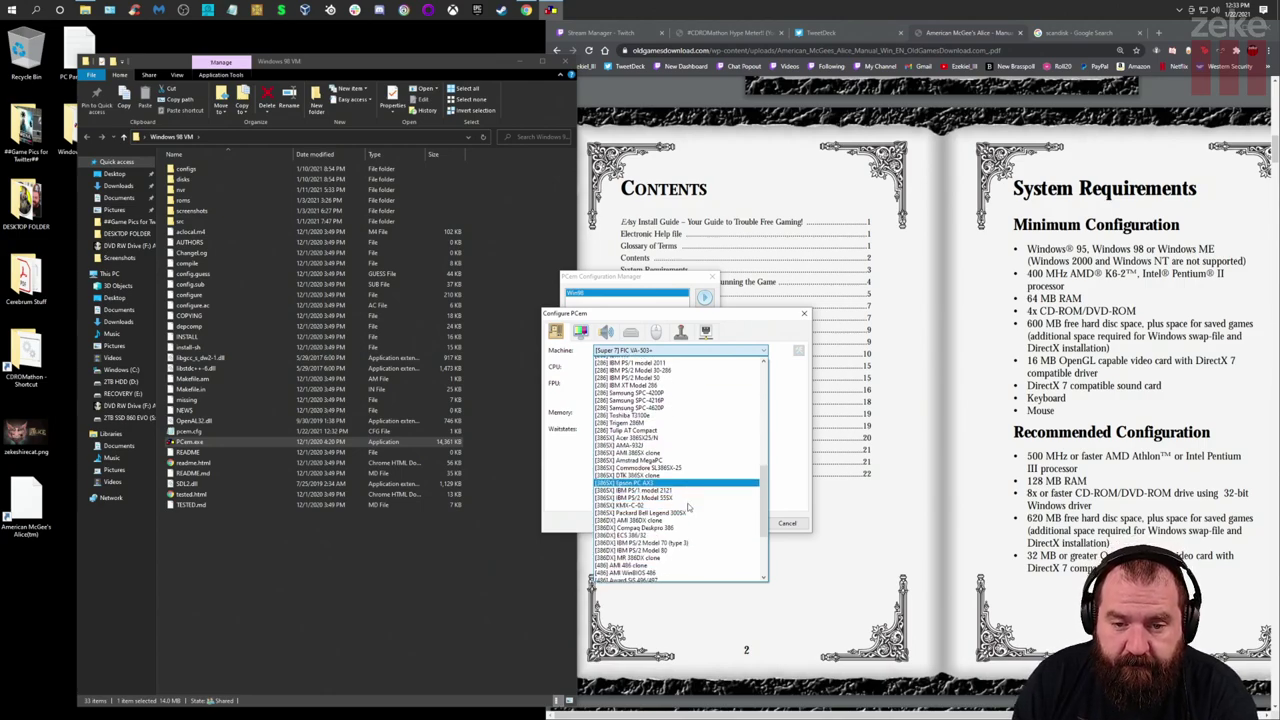
scroll(688, 507, down, 3)
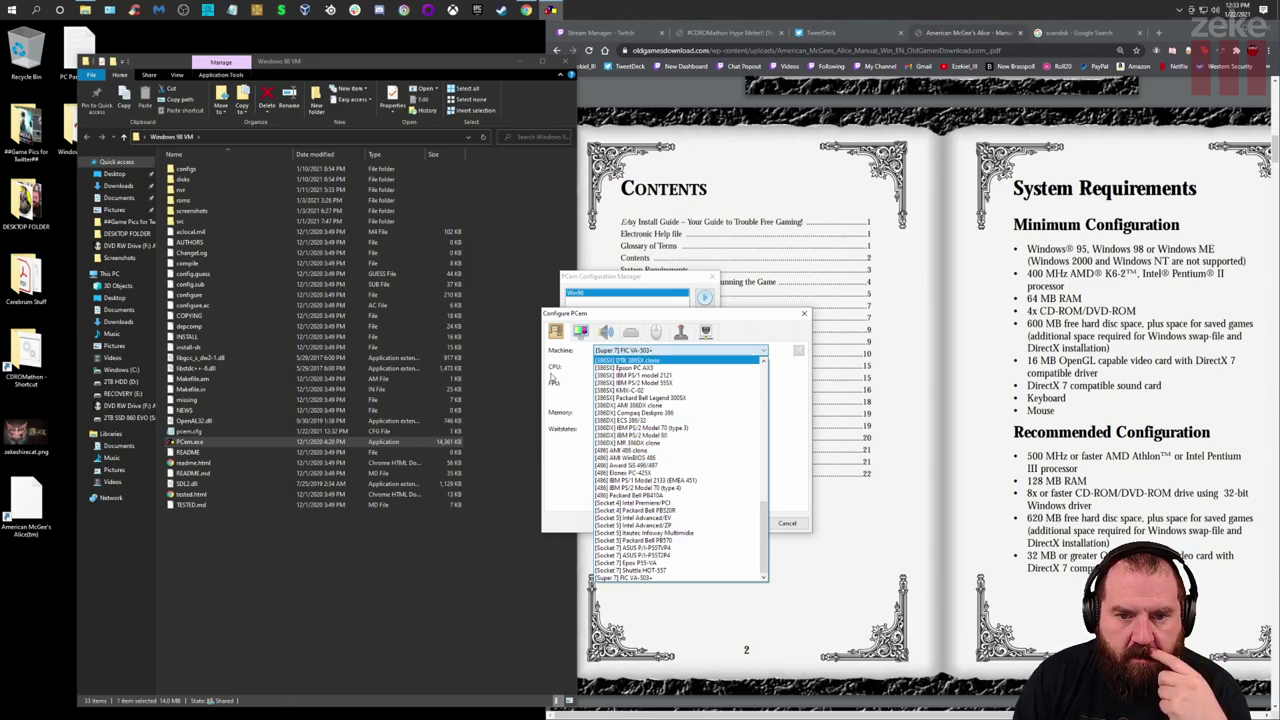
Confirm Intel Pentium OverDrive MMX 200 on the FIC VA-503+ board, then close Configure and PCem
click(552, 377)
click(640, 367)
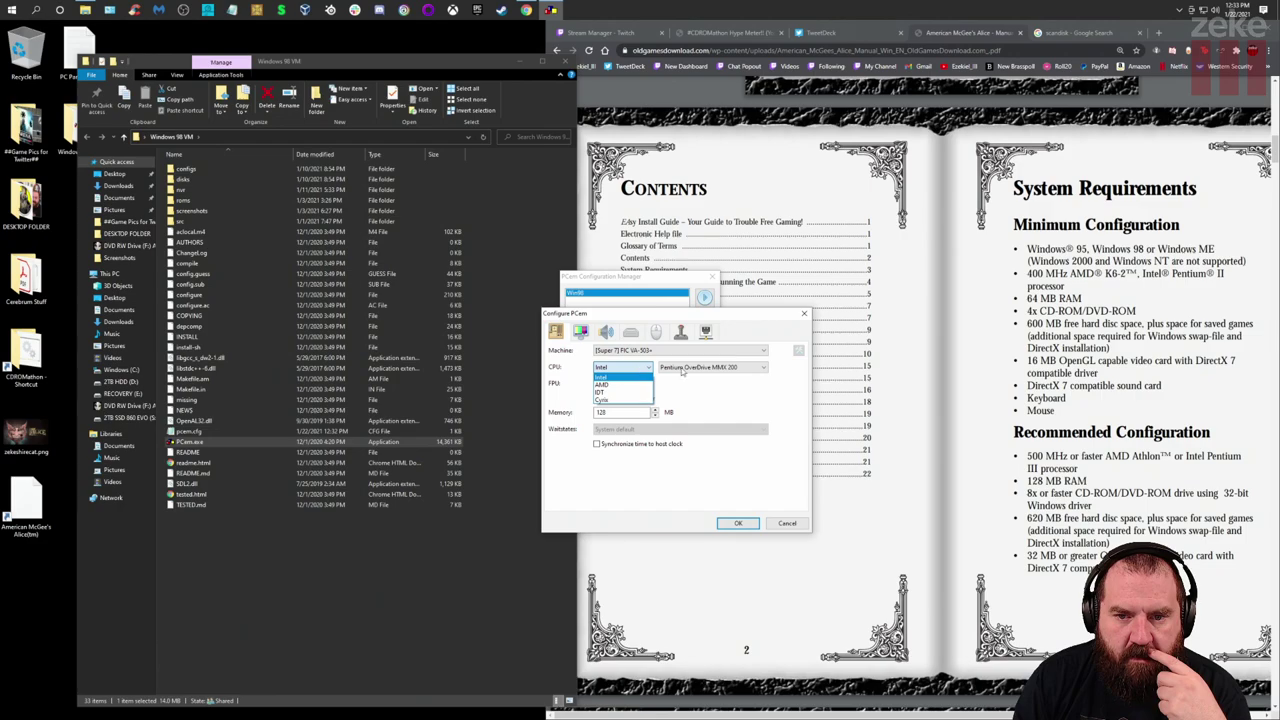
click(683, 369)
click(685, 369)
click(686, 369)
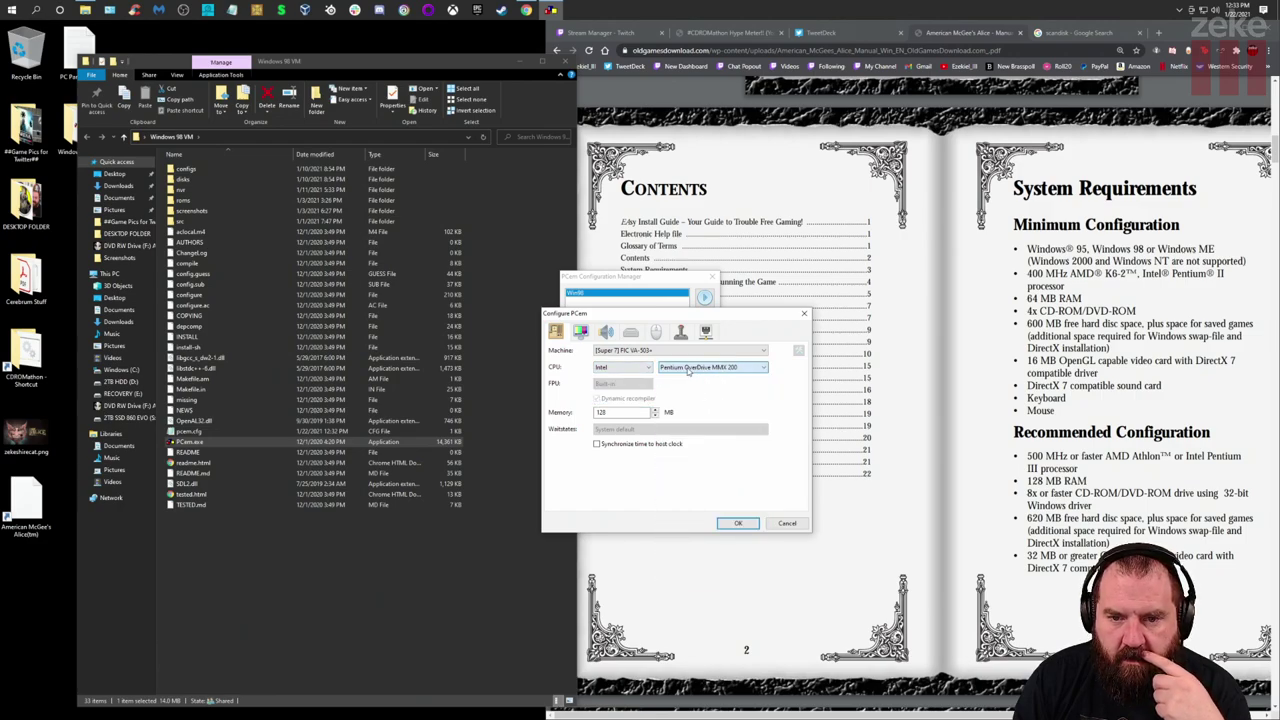
click(639, 352)
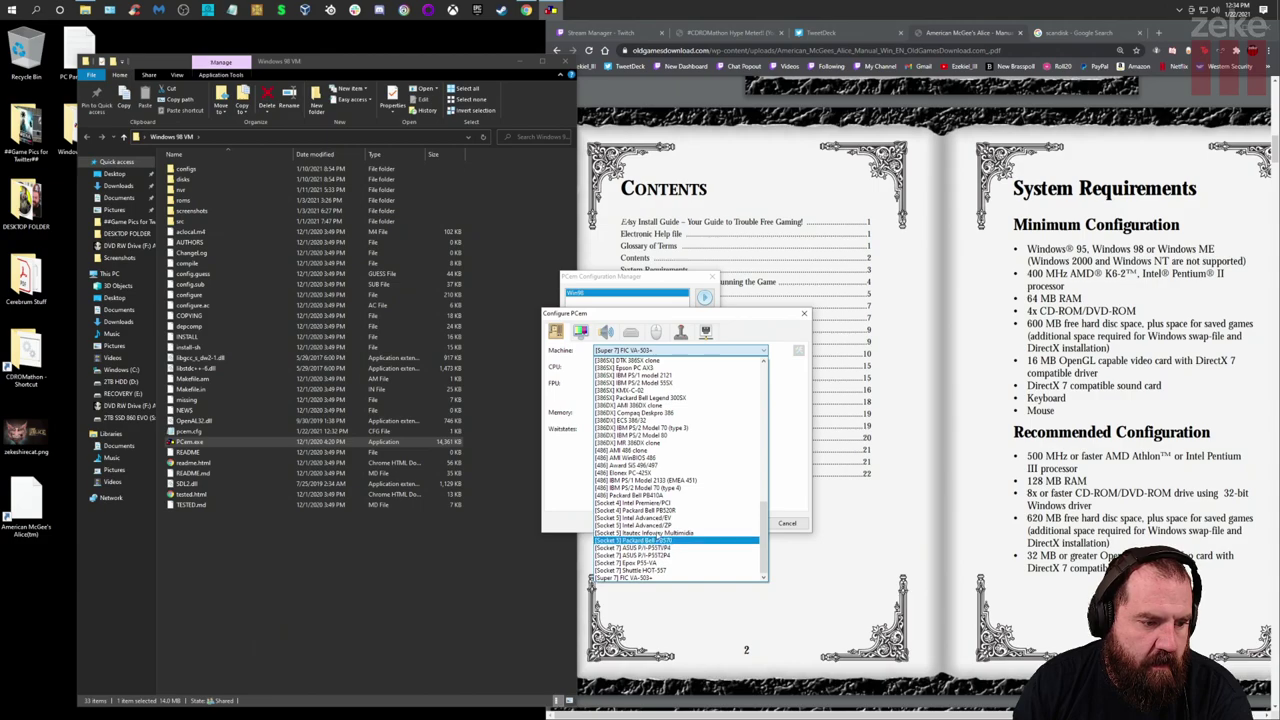
click(773, 440)
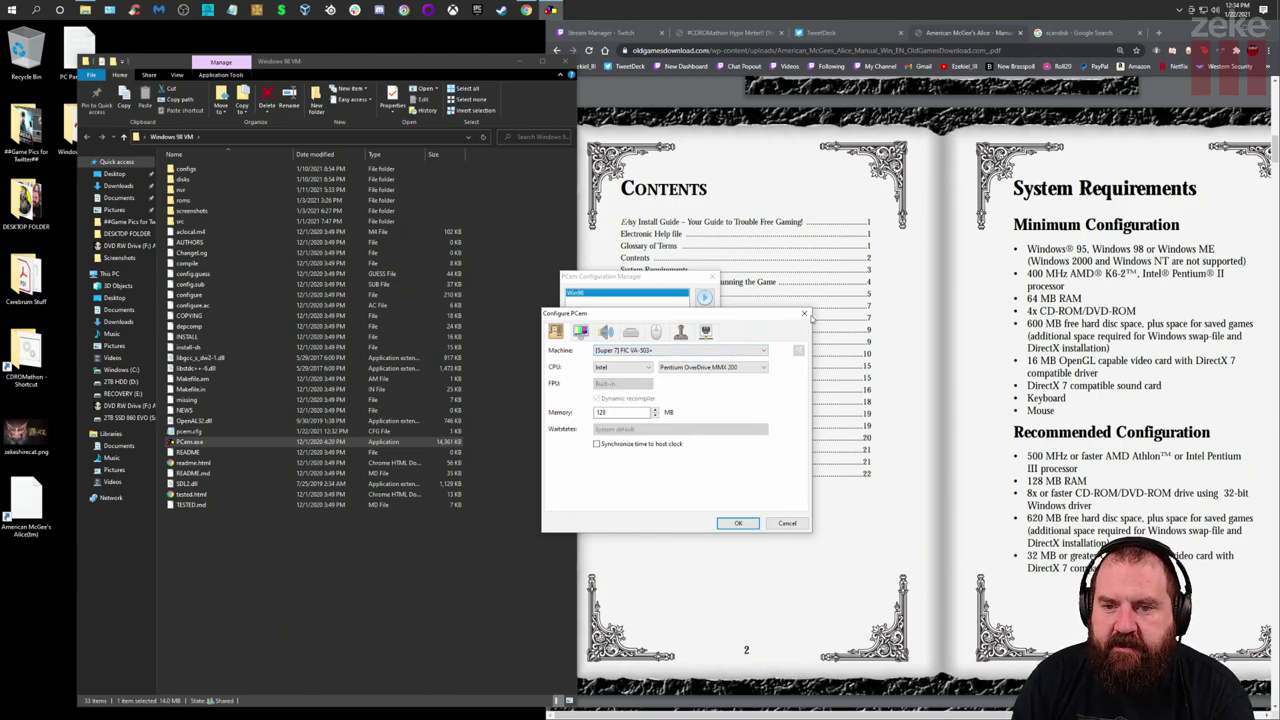
click(803, 313)
click(712, 276)
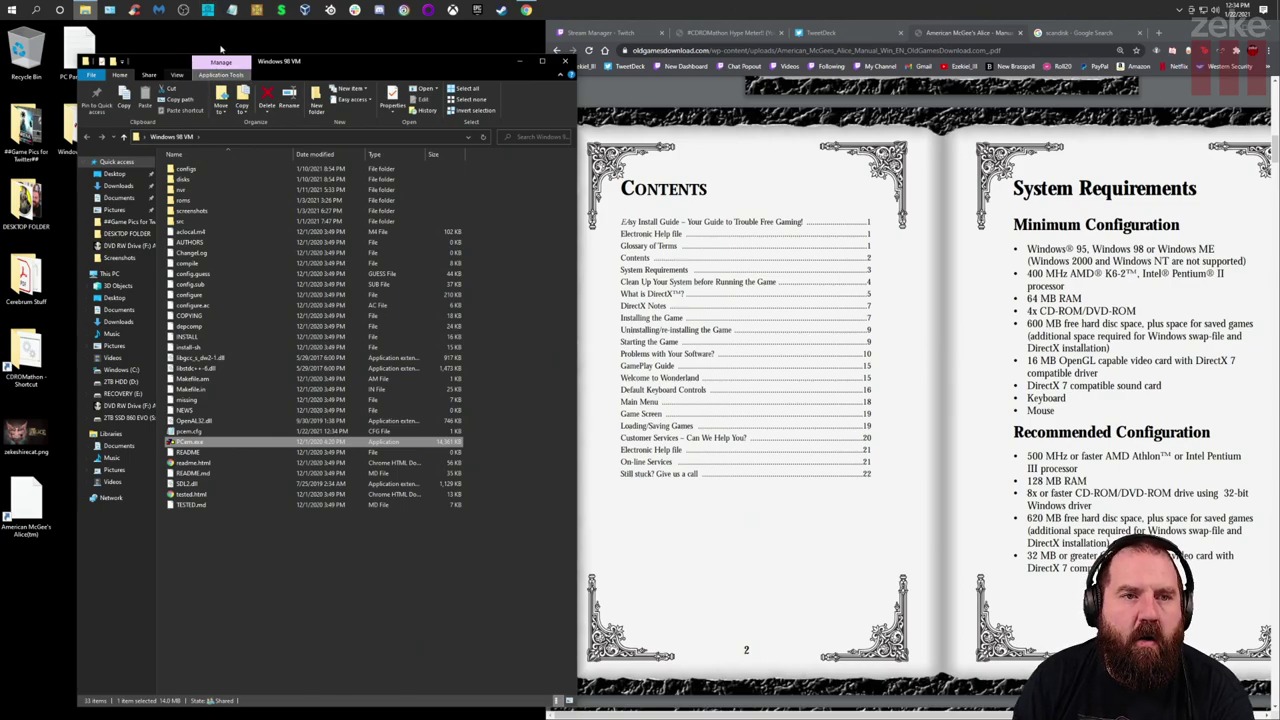
In VirtualBox, review the Windows 98 VM's motherboard, processor and acceleration settings, closing without changes
click(306, 12)
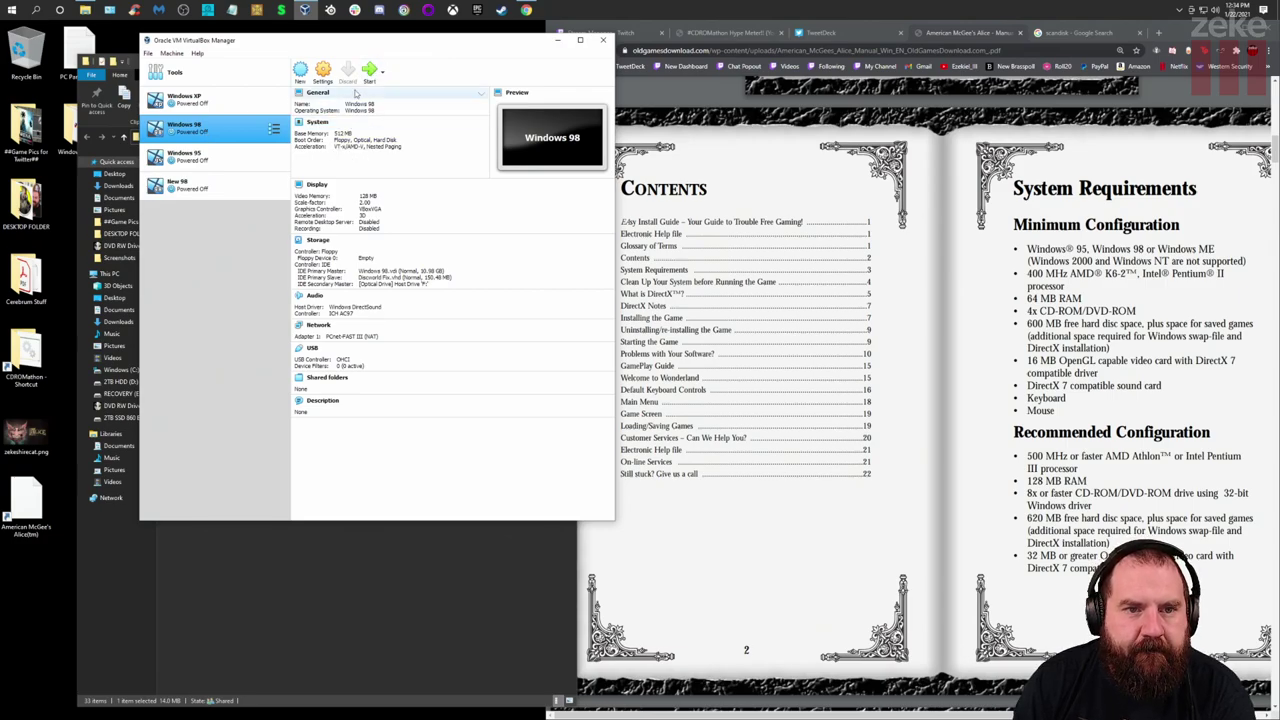
click(322, 72)
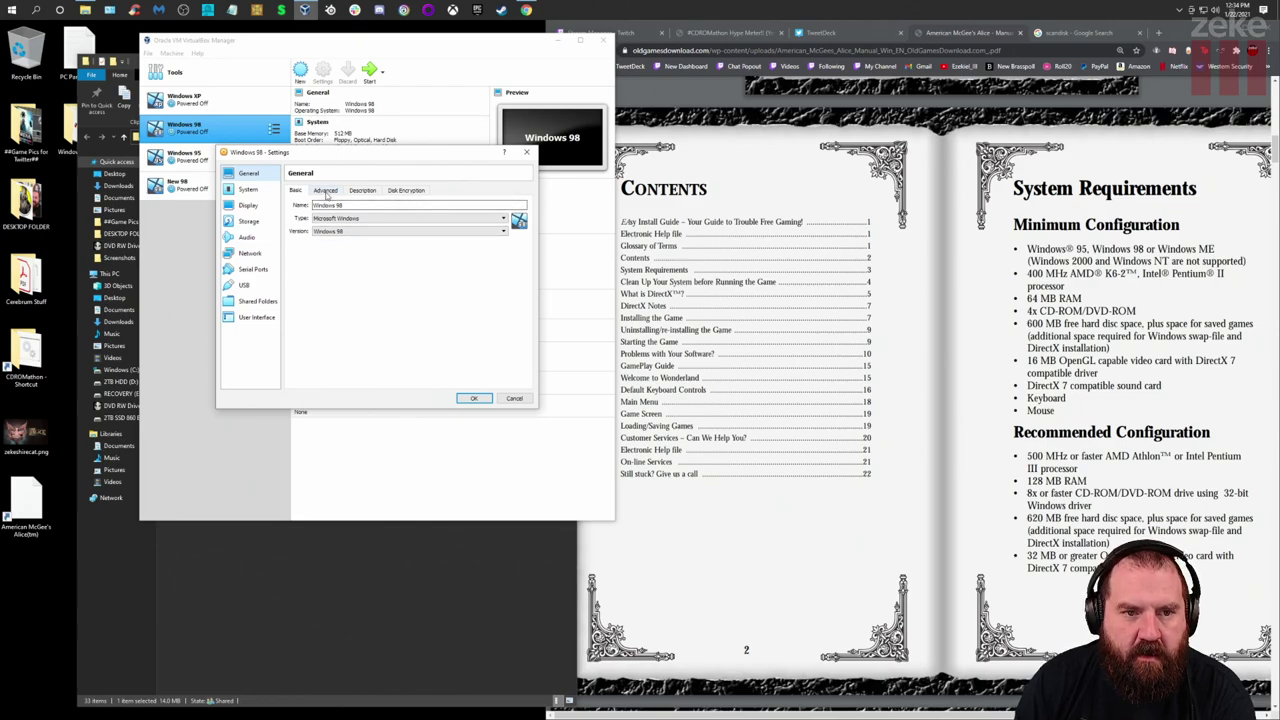
click(249, 192)
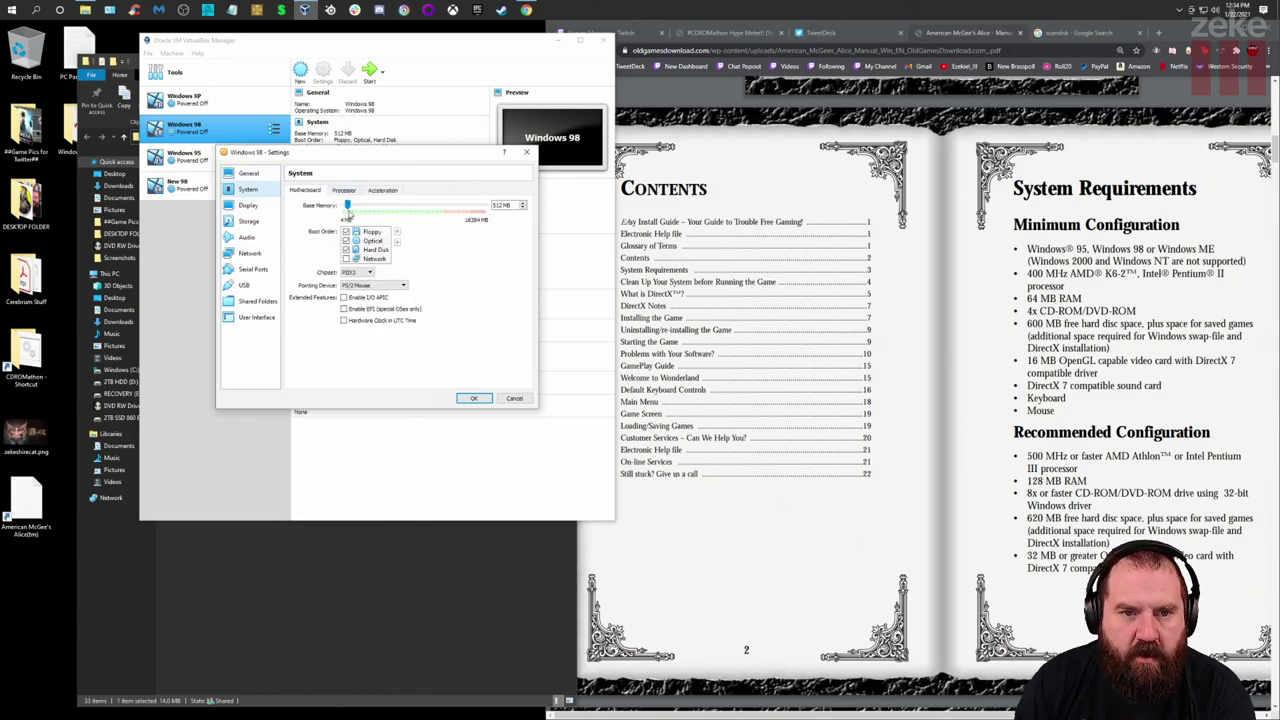
click(347, 192)
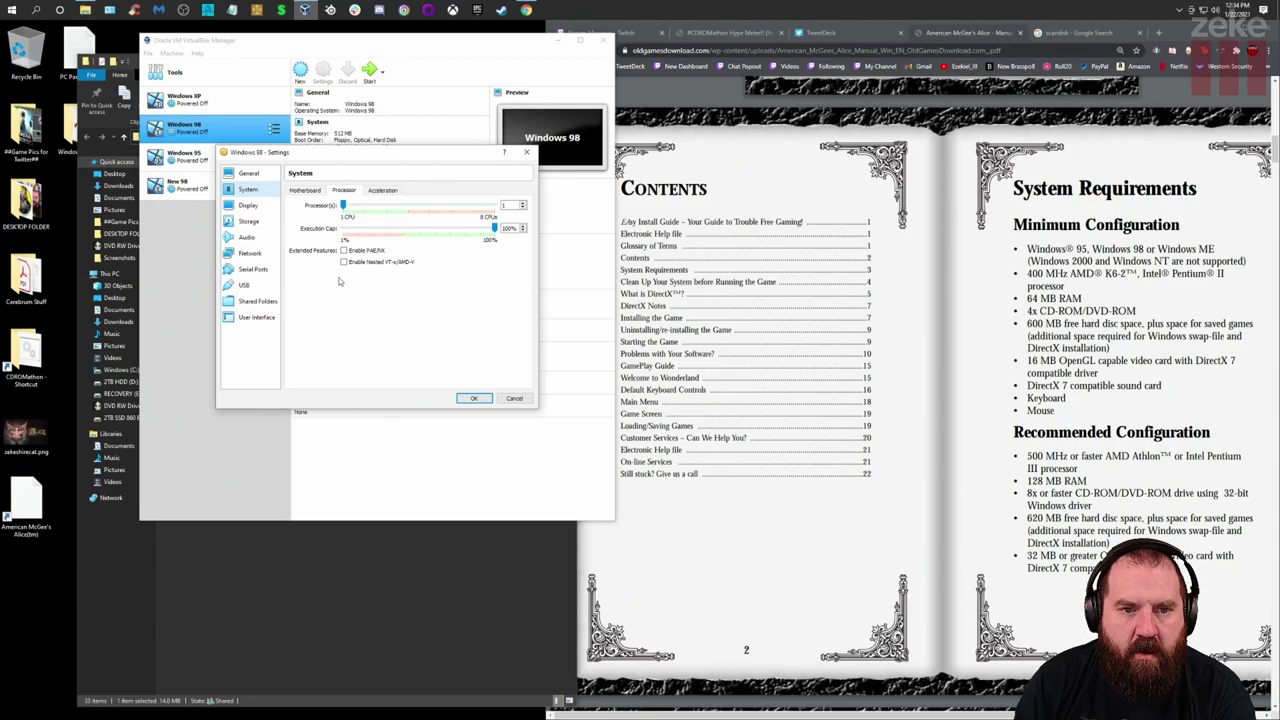
click(388, 193)
click(315, 191)
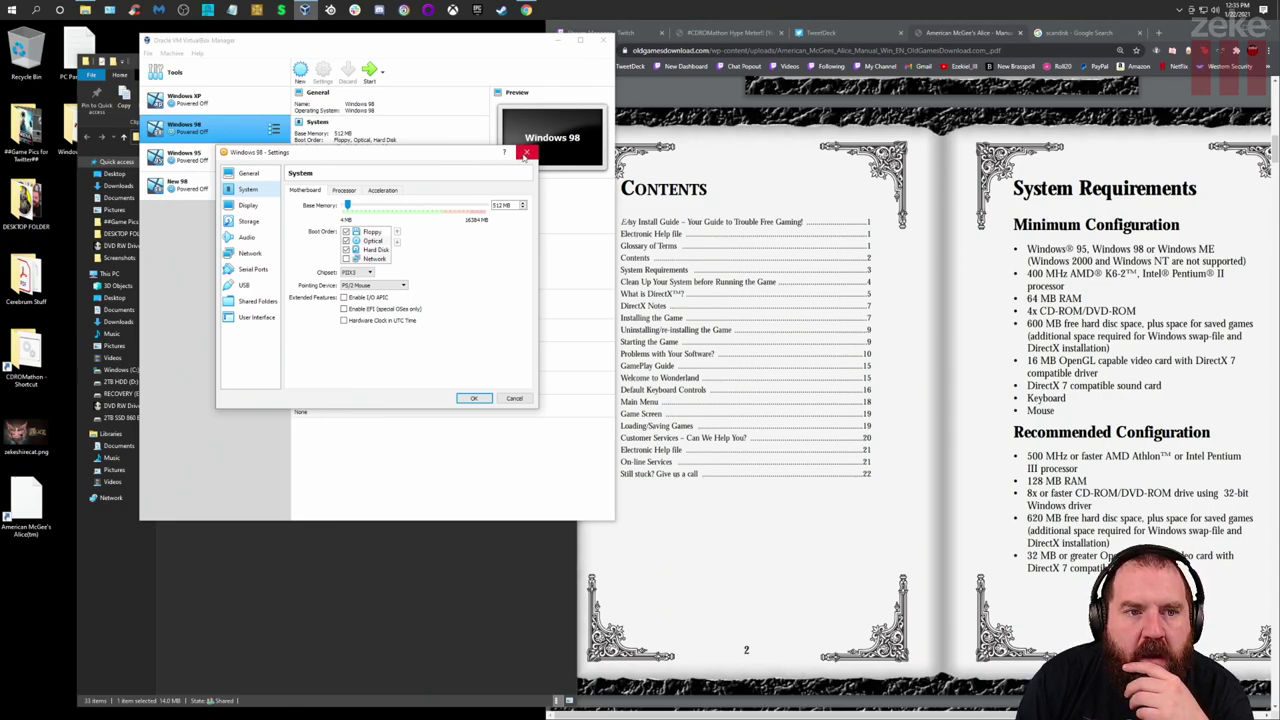
click(524, 154)
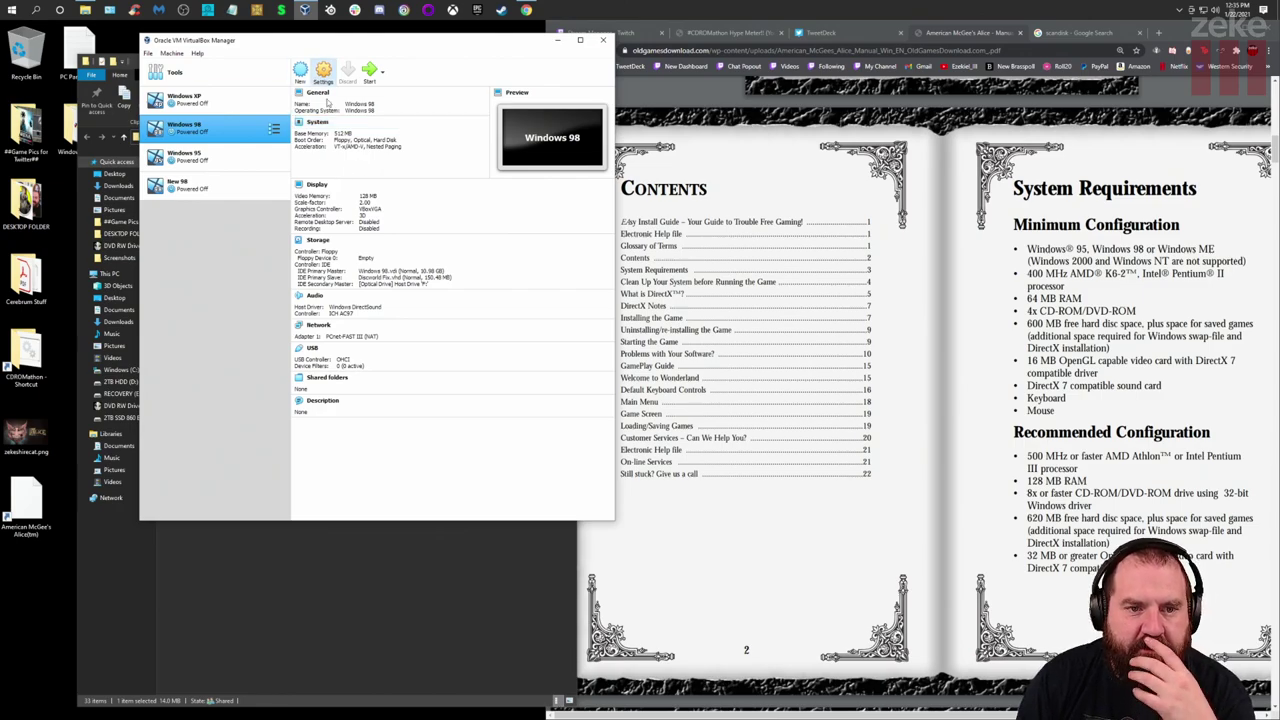
Enable 3D acceleration in the Windows 98 machine's Display settings
click(323, 74)
click(245, 206)
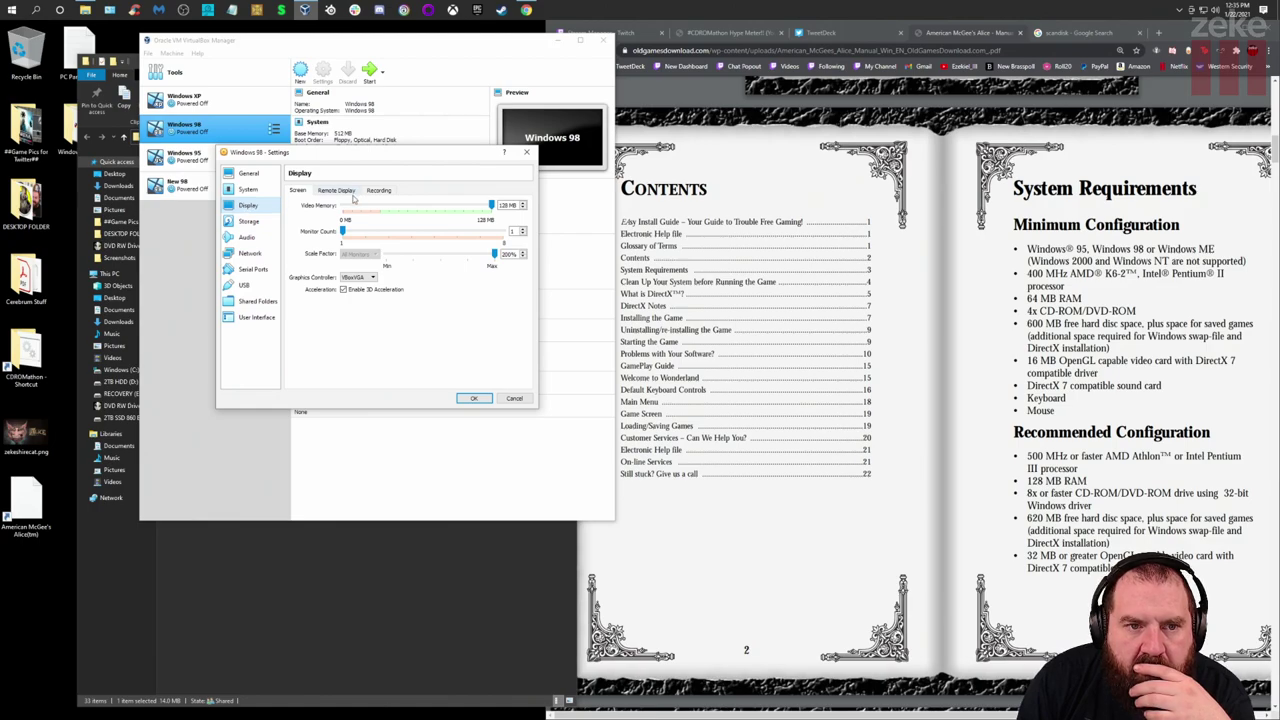
click(343, 288)
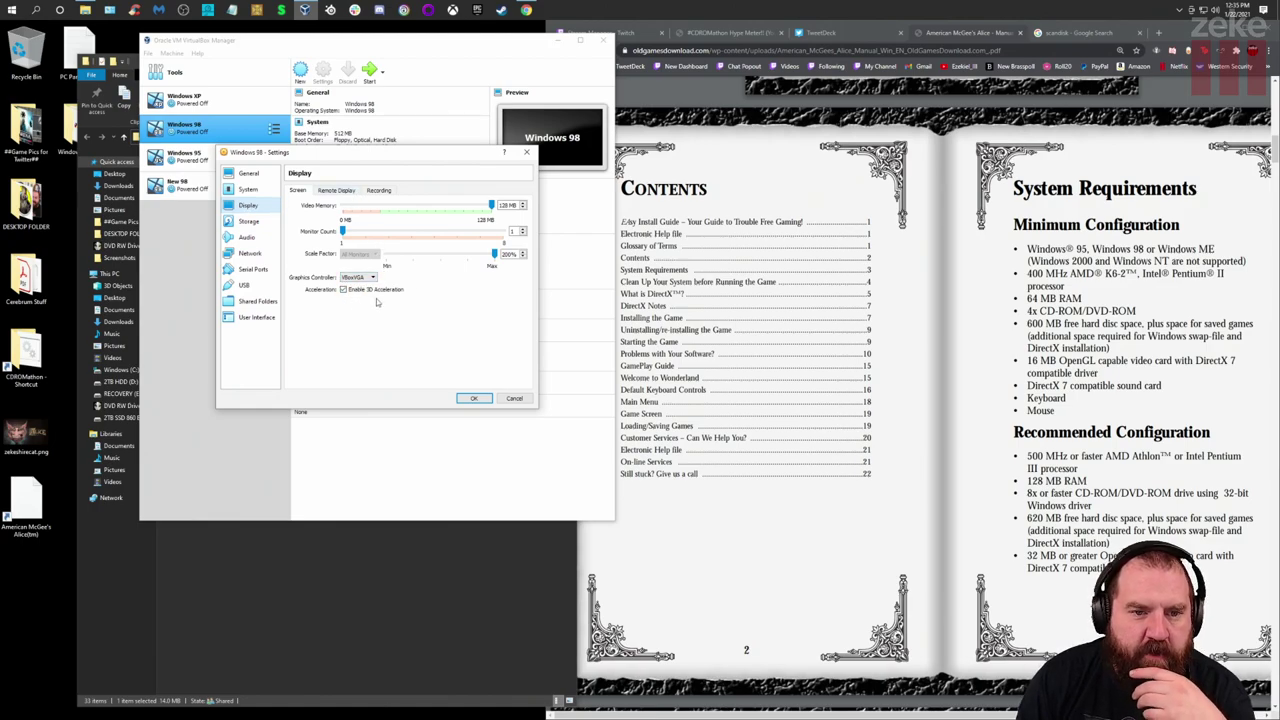
Look over the Remote Display and Recording tabs, close Settings, and return to the Windows 98 VM folder
click(335, 190)
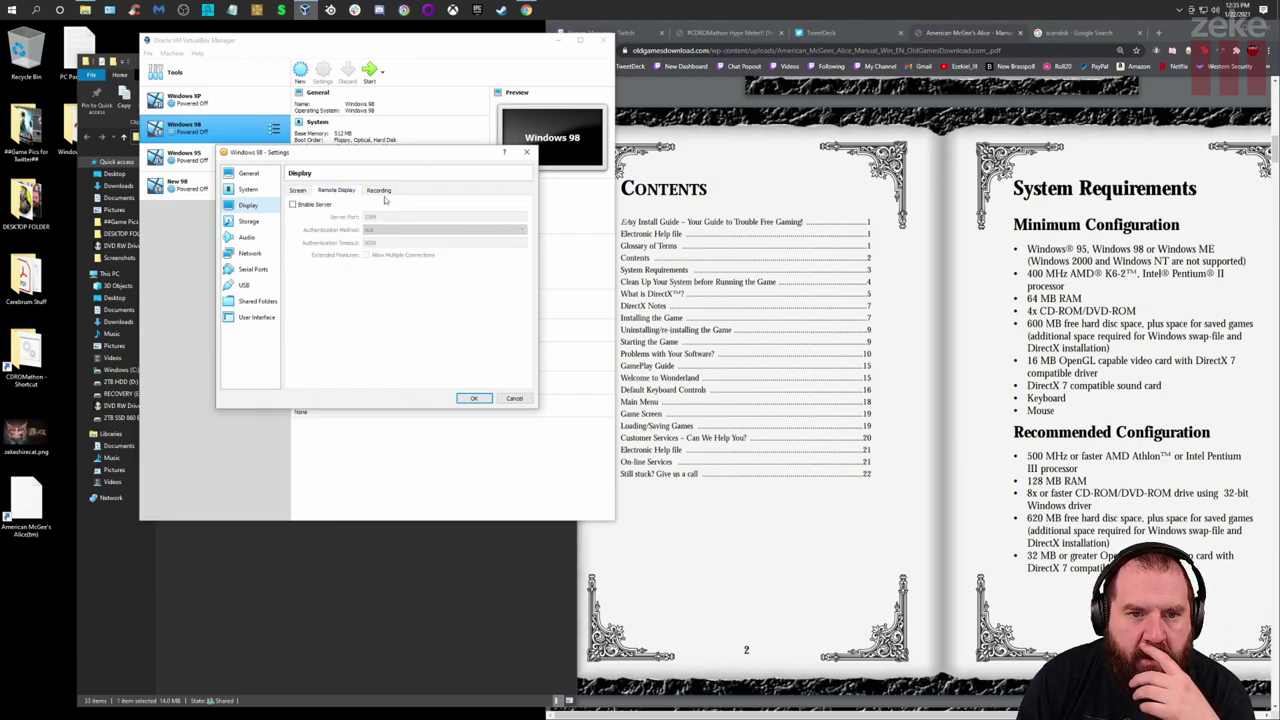
click(380, 190)
click(297, 191)
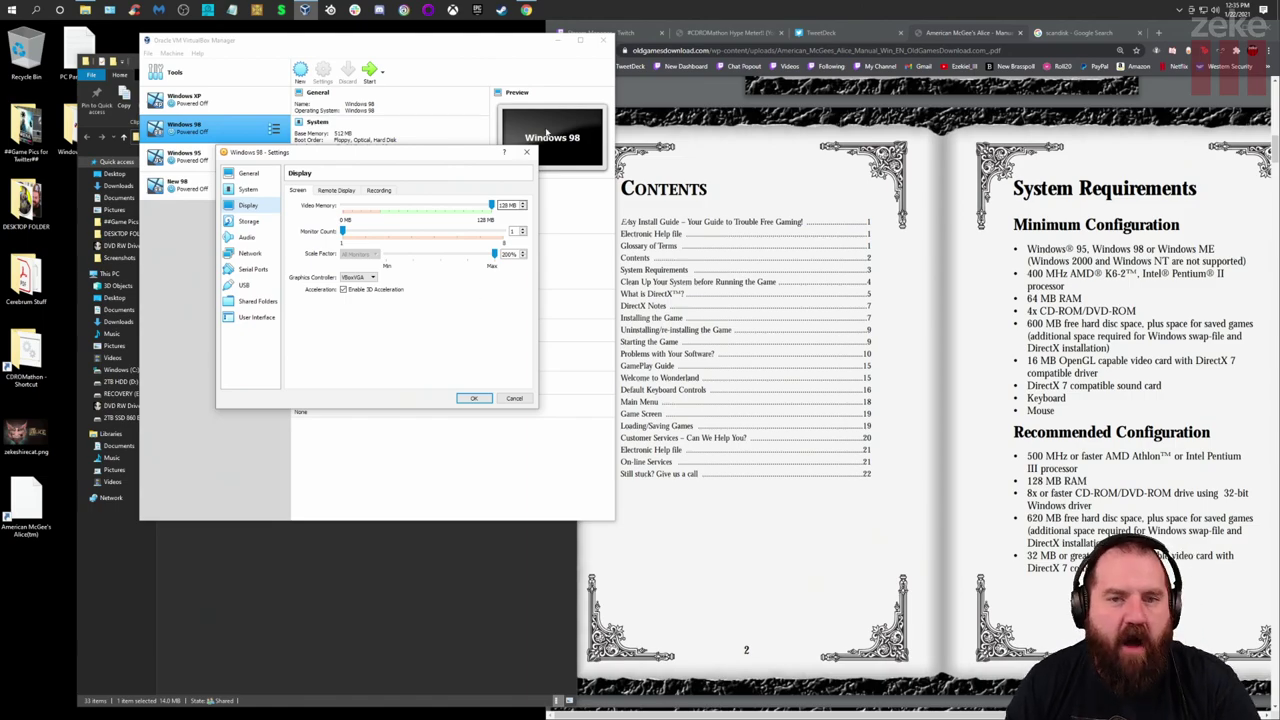
click(527, 153)
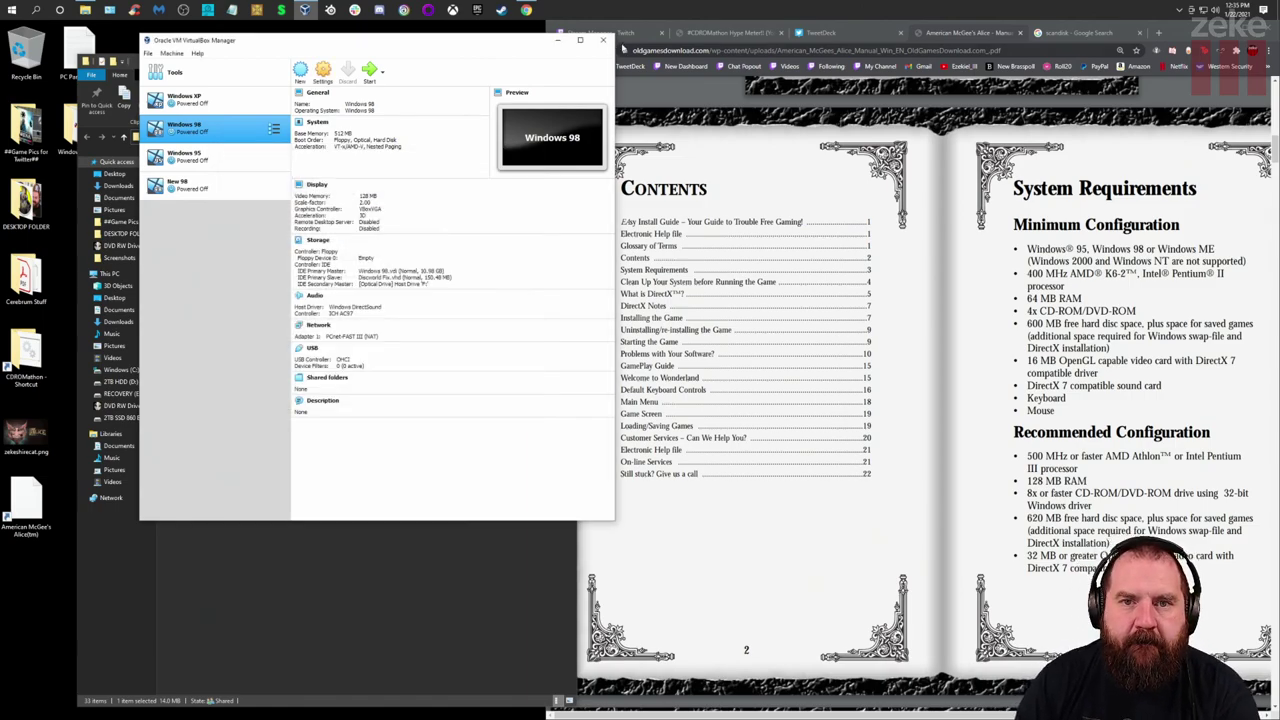
click(409, 646)
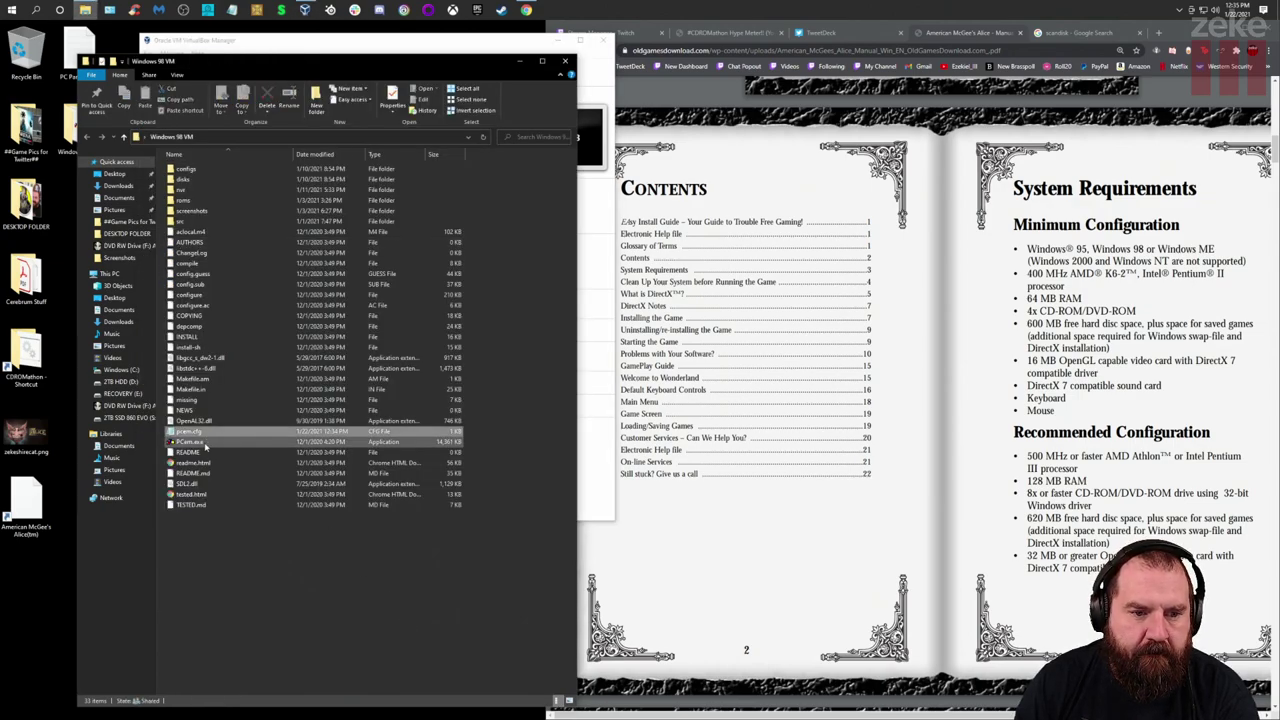
Launch PCem.exe from the Windows 98 VM folder and move its configuration window
click(203, 444)
double_click(204, 445)
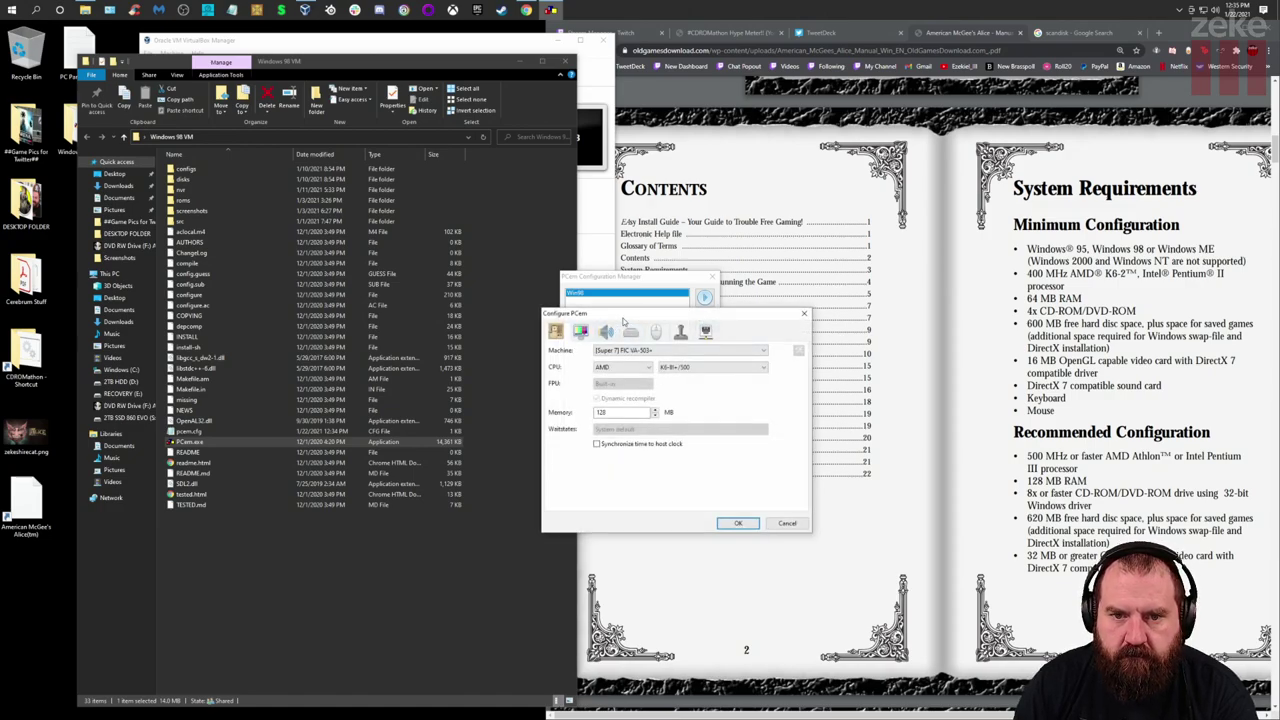
drag(623, 317, 516, 179)
Review the Display, Sound and Storage pages, then return to Machine settings and its model list
click(472, 196)
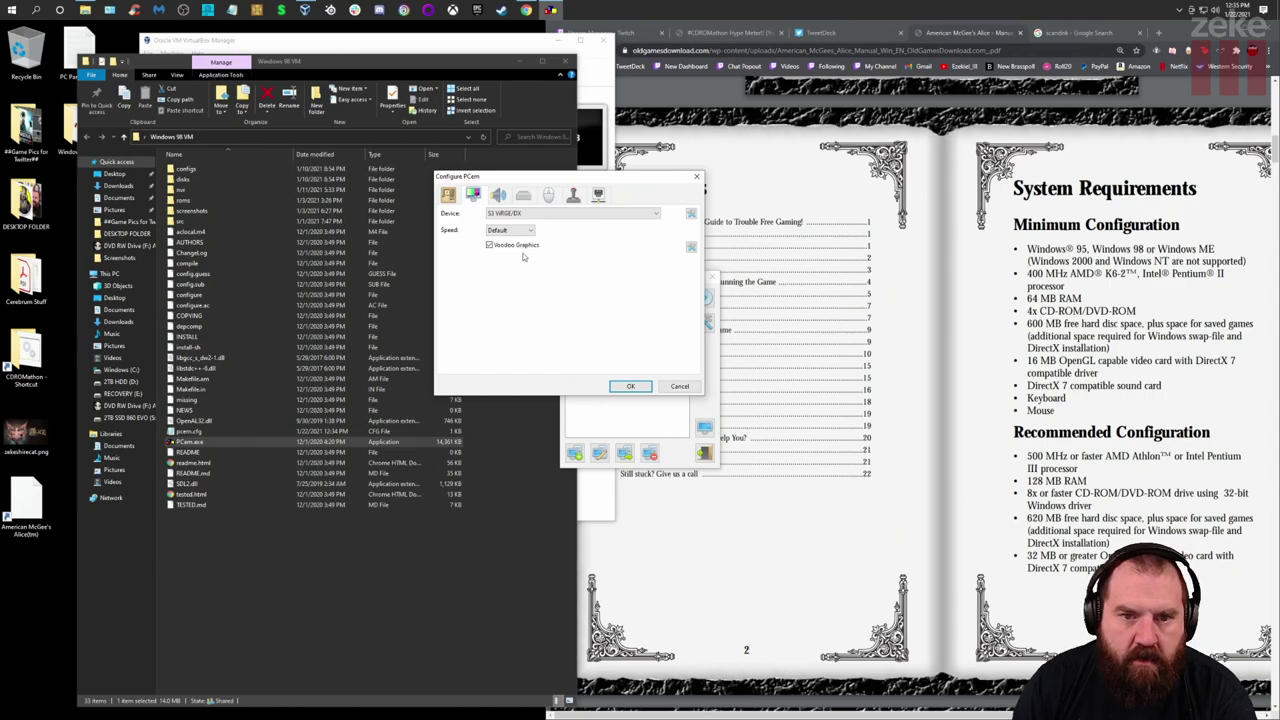
click(500, 197)
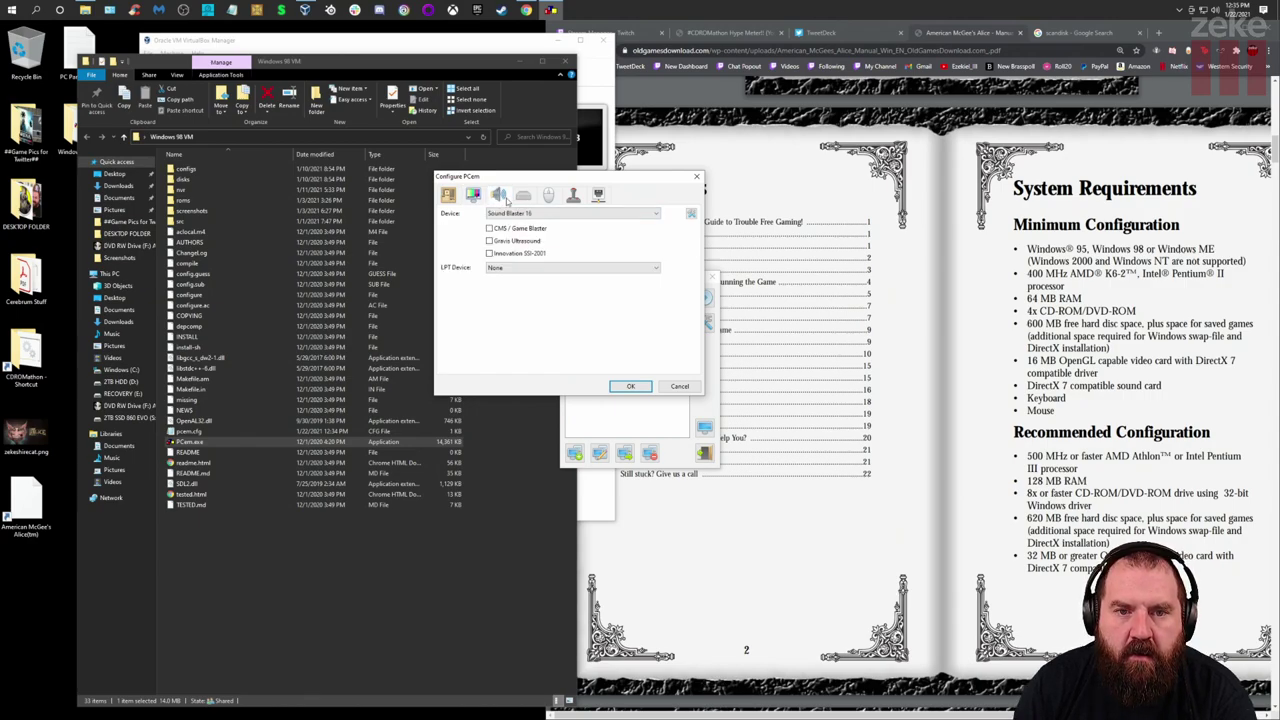
click(524, 196)
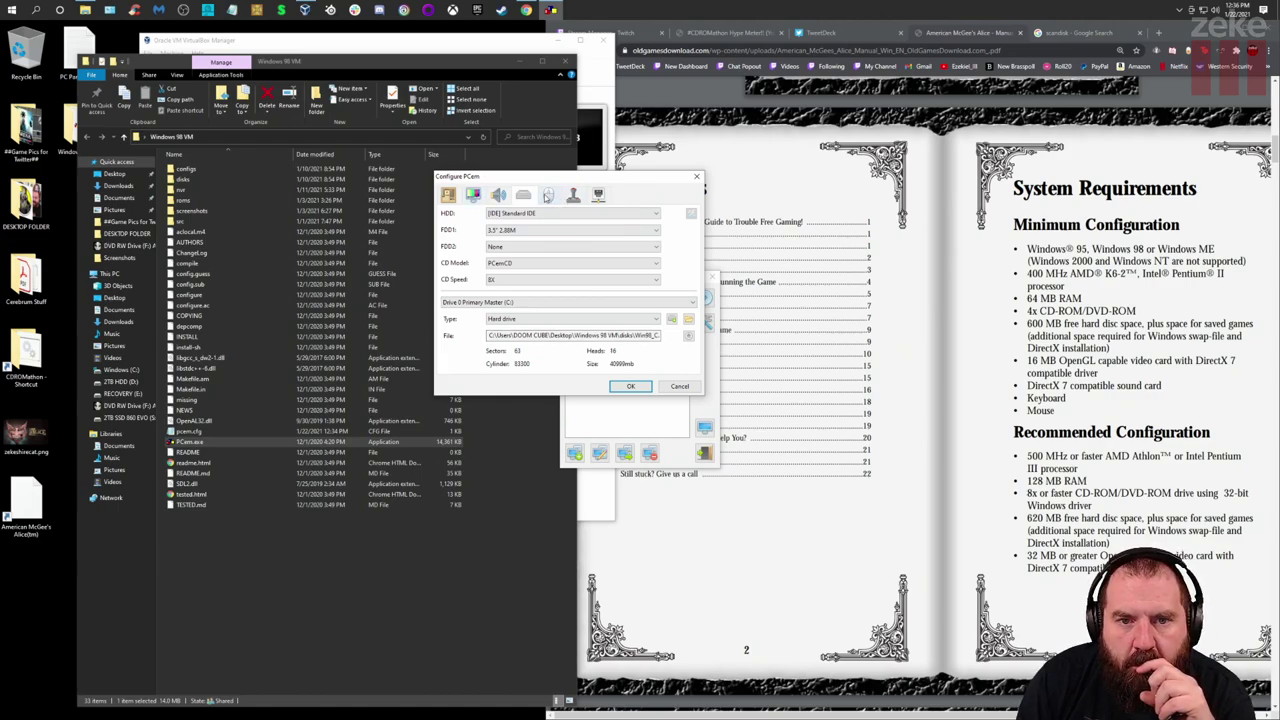
click(548, 196)
click(507, 197)
click(474, 197)
click(457, 198)
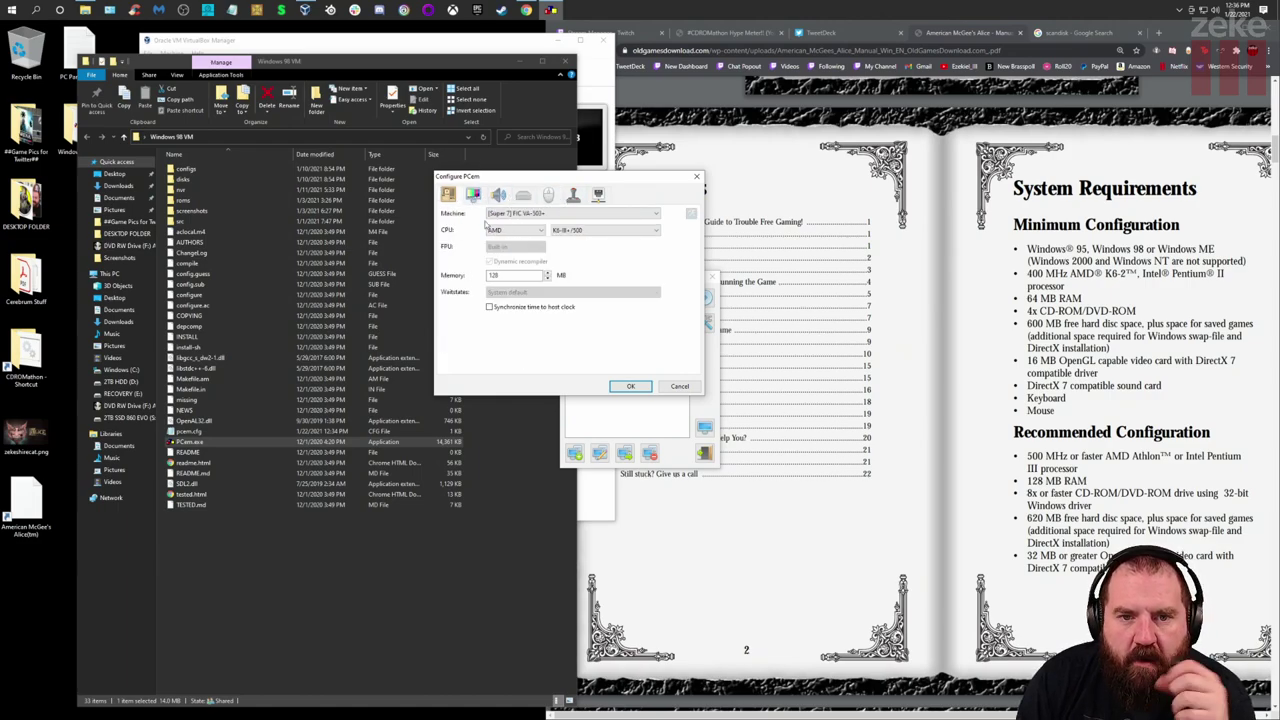
click(549, 214)
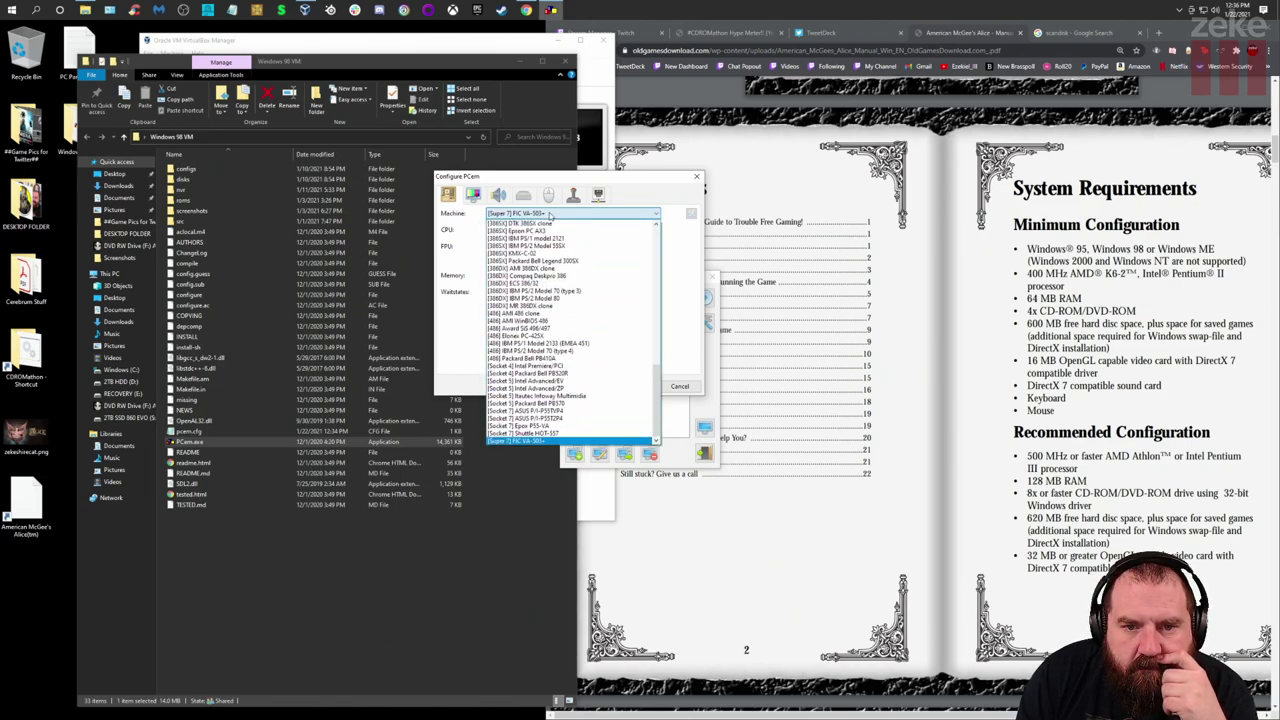
Close the machine model list, the PCem configuration and PCem itself
click(697, 177)
click(697, 177)
click(712, 276)
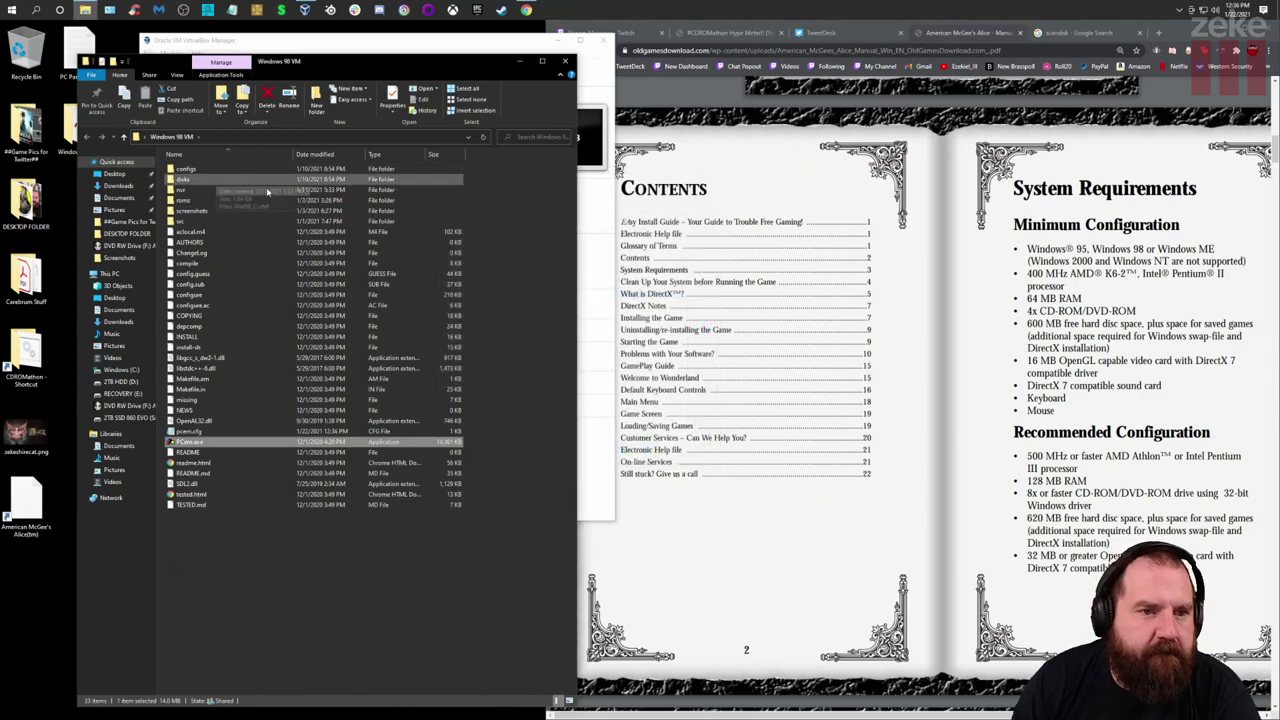
Select the Windows XP machine in VirtualBox Manager and start it
click(402, 45)
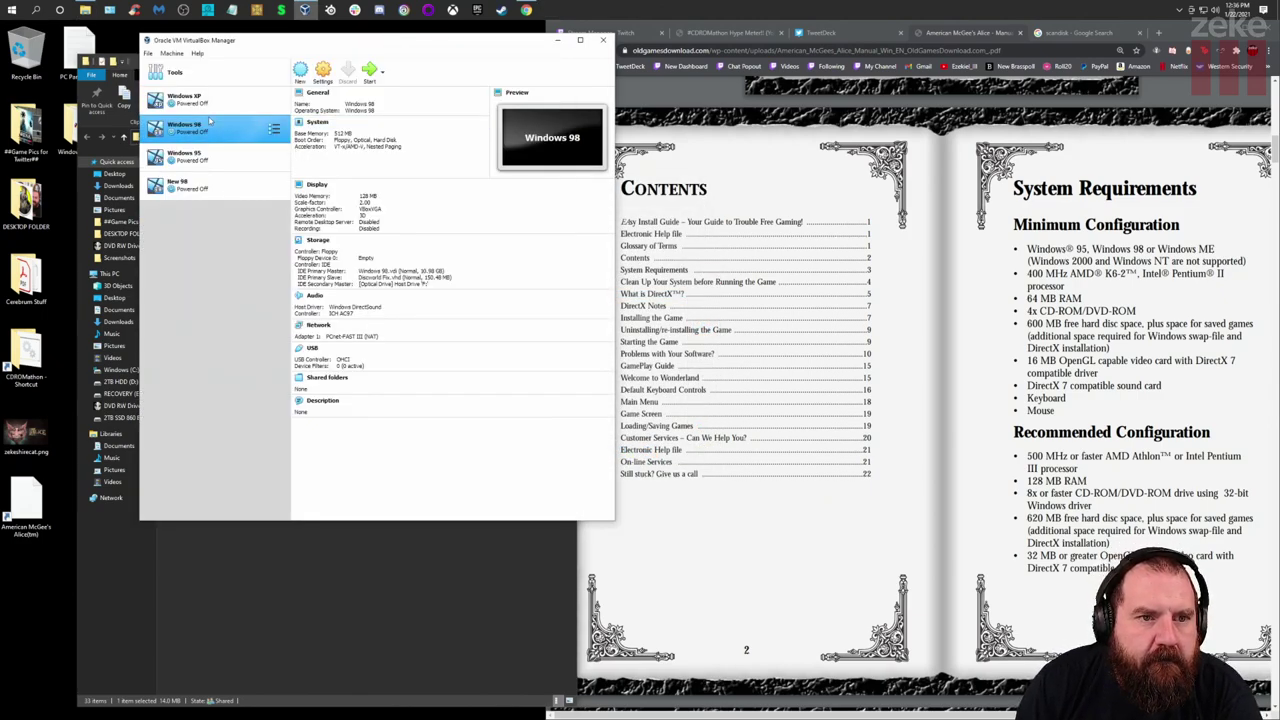
click(196, 103)
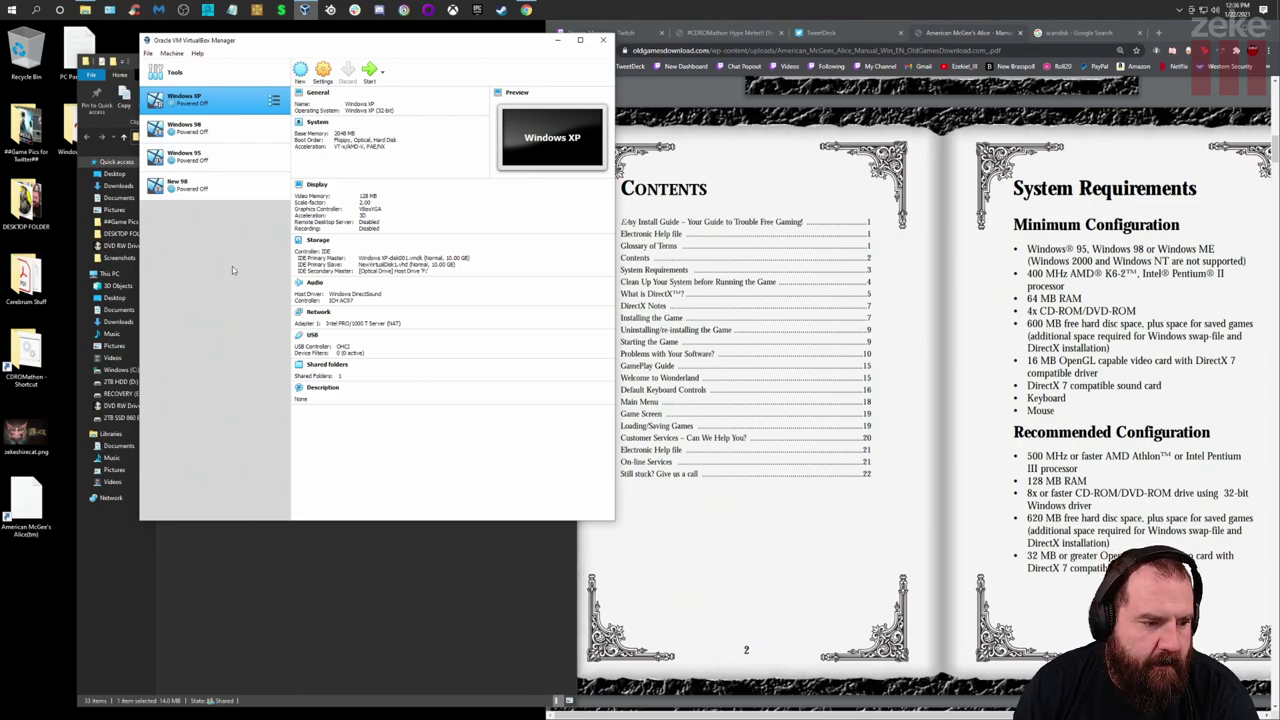
click(370, 72)
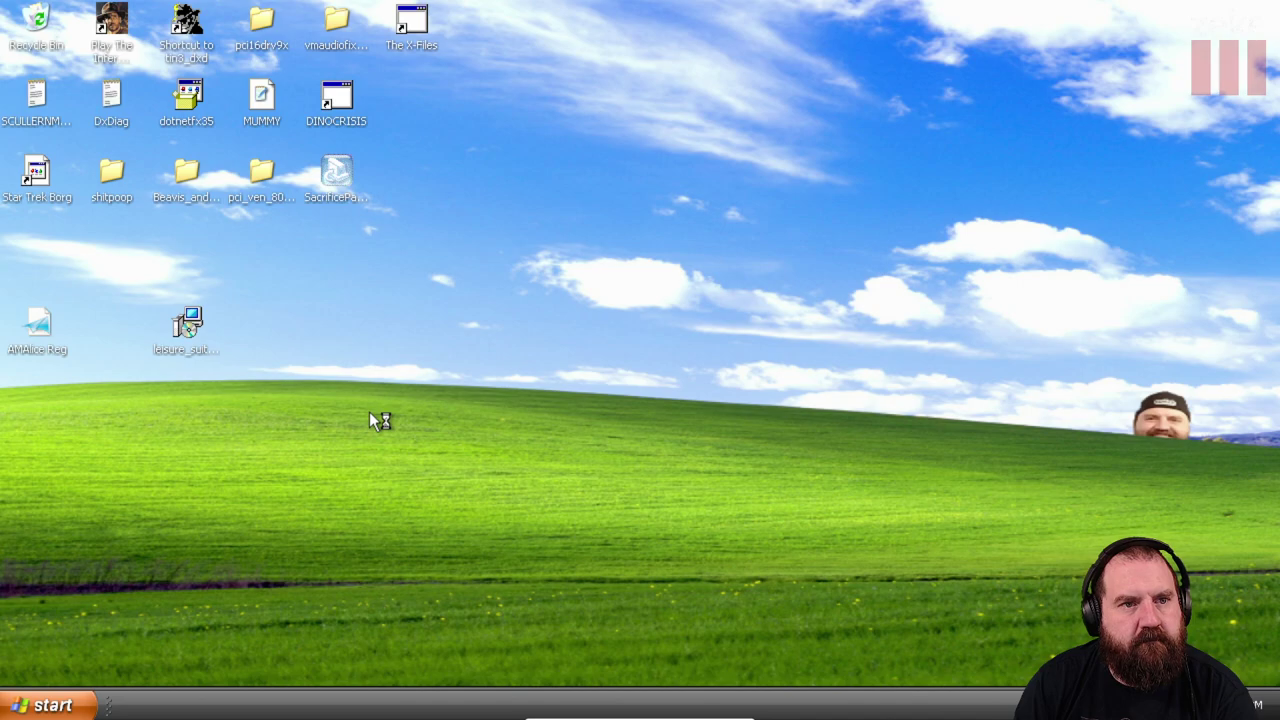
Open the ALICE00A (D:) CD from My Computer and choose Install Alice in its autorun menu
click(43, 712)
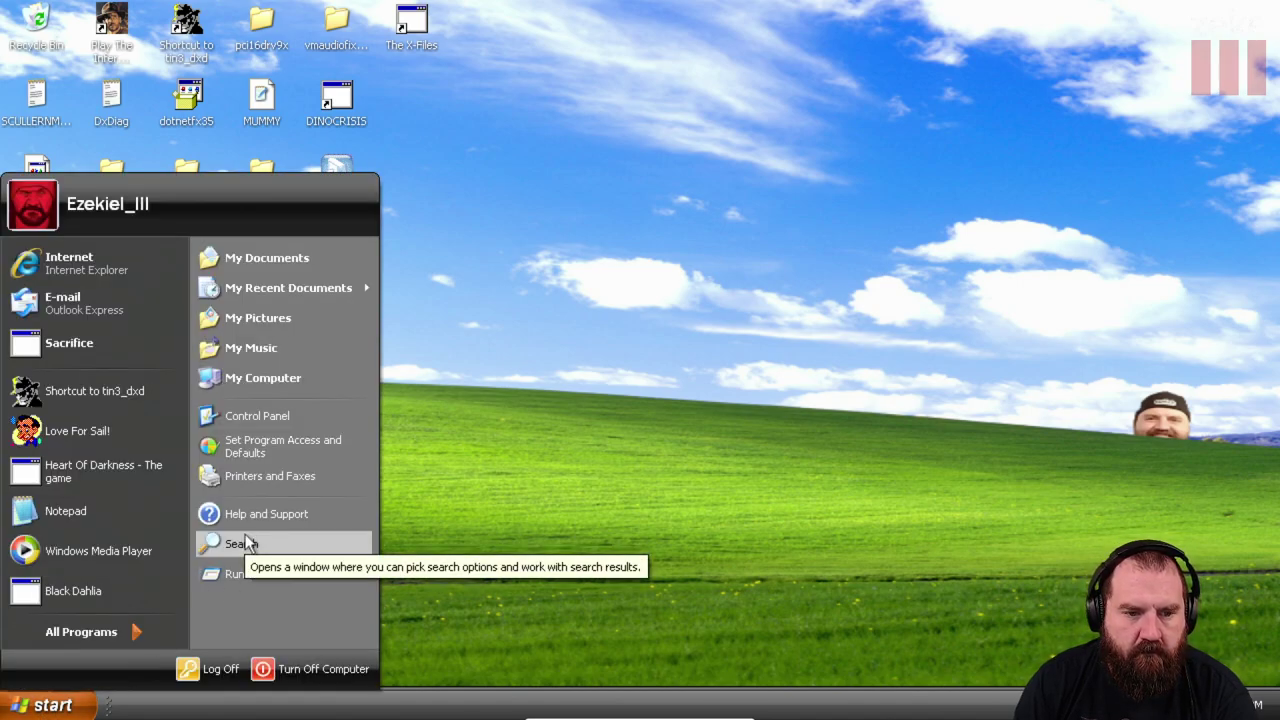
click(253, 378)
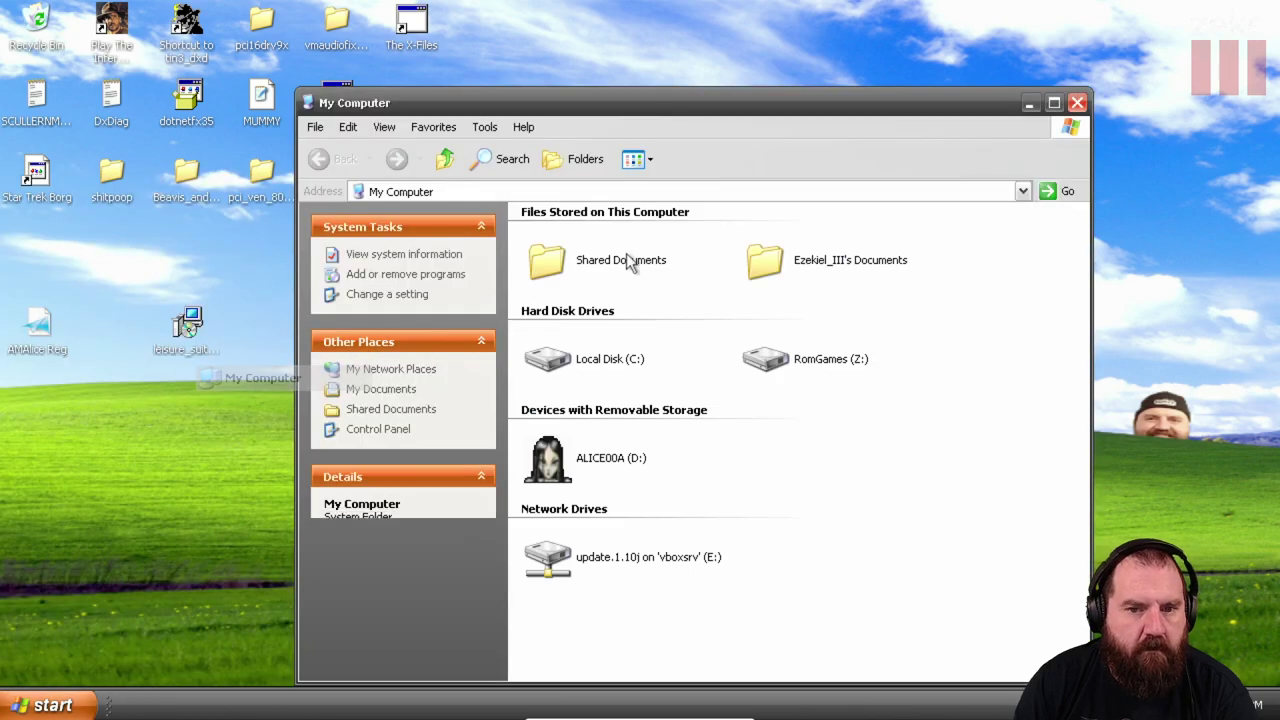
right_click(558, 464)
click(744, 474)
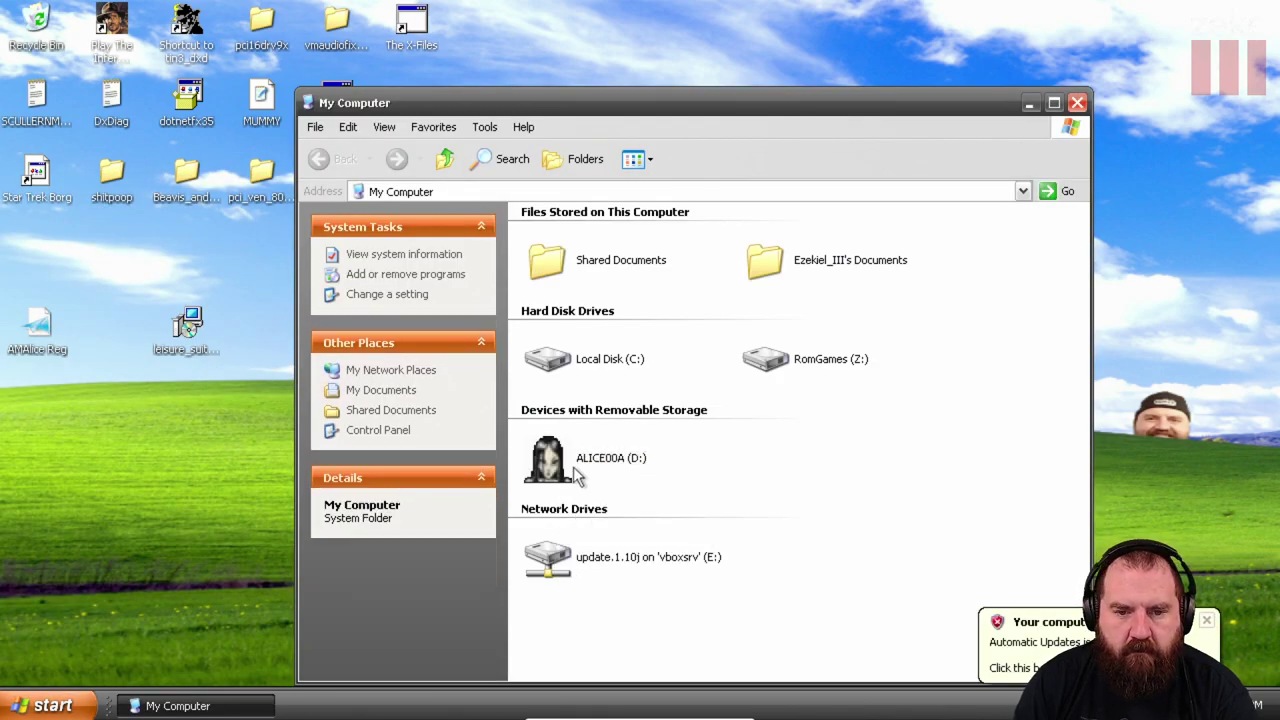
click(579, 474)
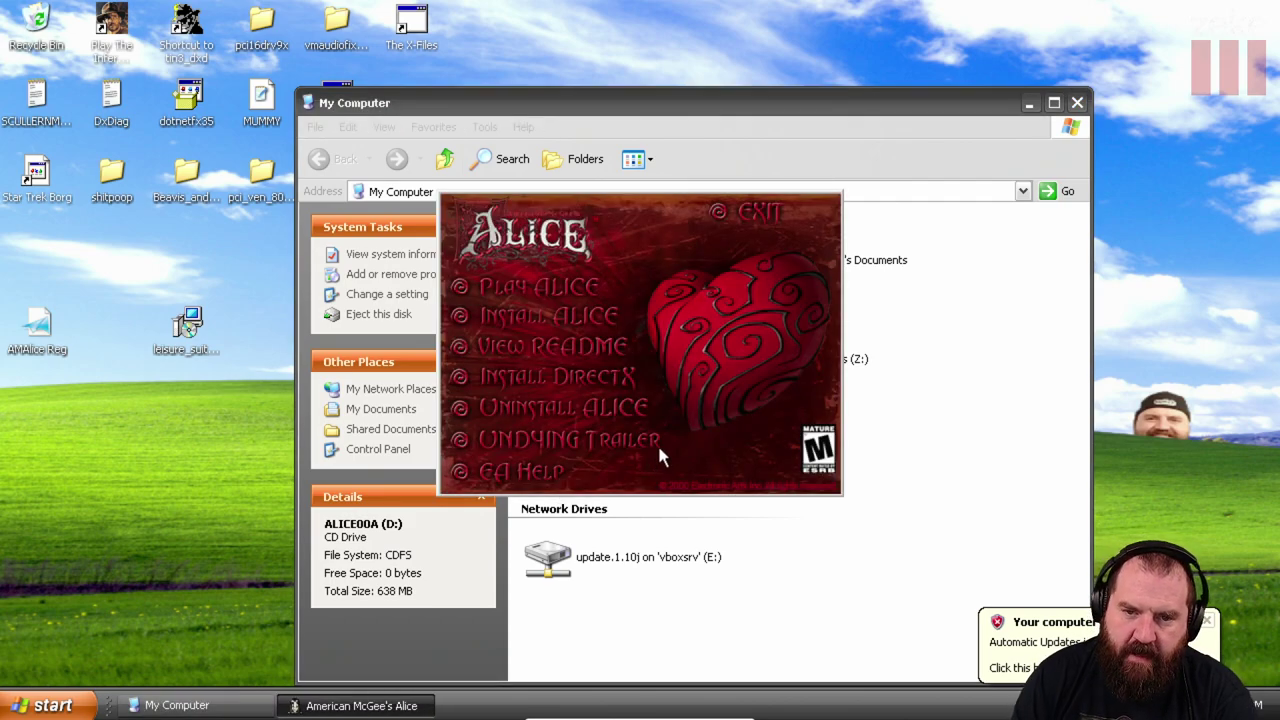
click(462, 317)
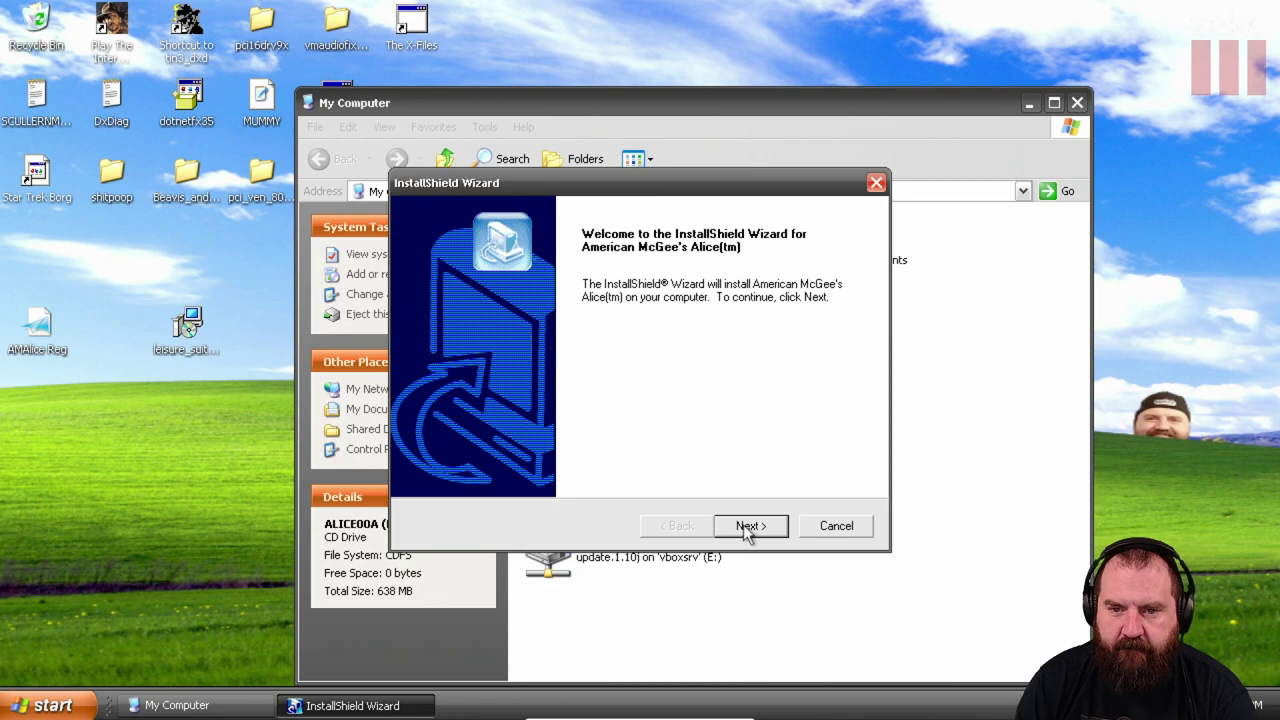
Get past the welcome page and enter the Alice CD key
click(745, 526)
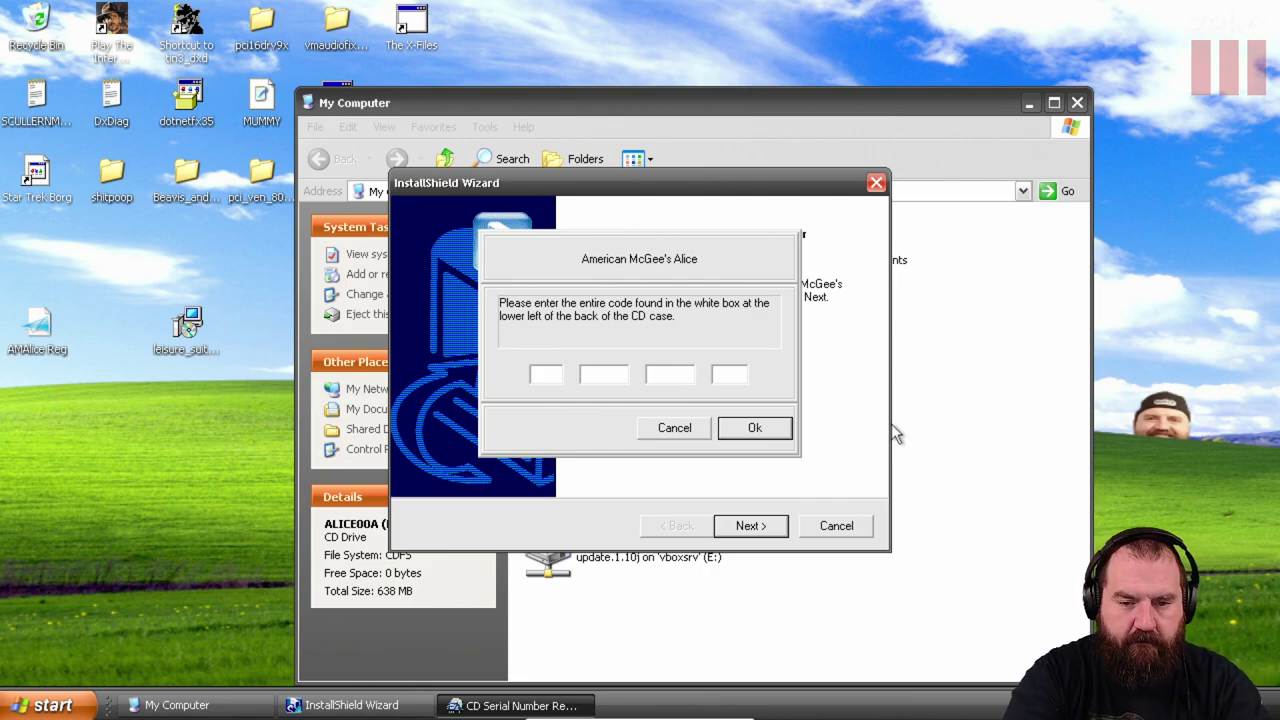
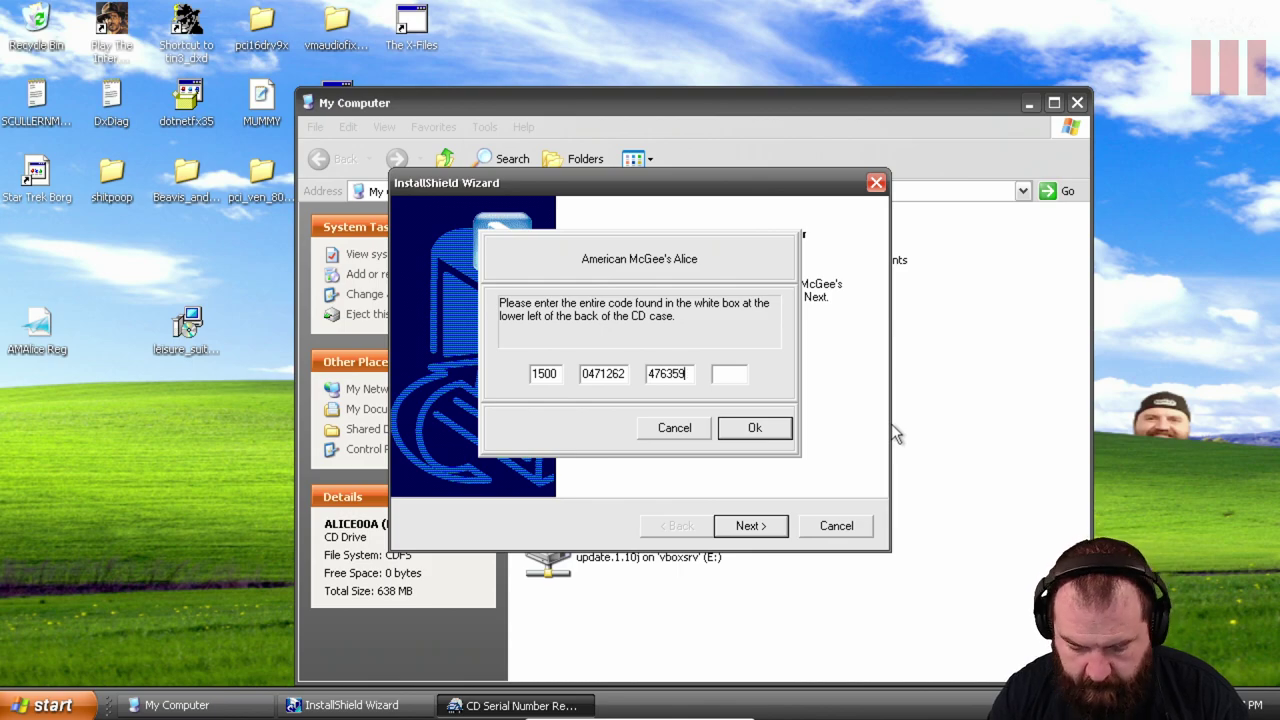
key(Return)
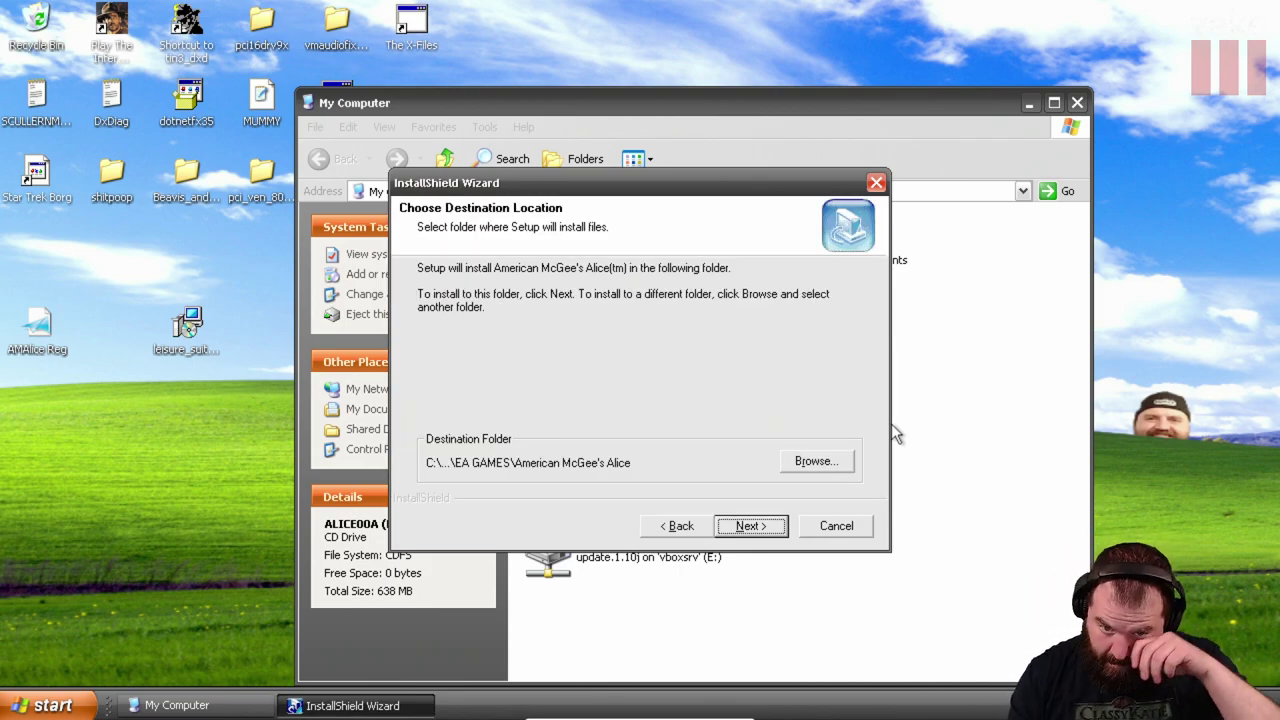
Create the default install folder, choose Typical setup and default program folder, and add a desktop shortcut
click(765, 526)
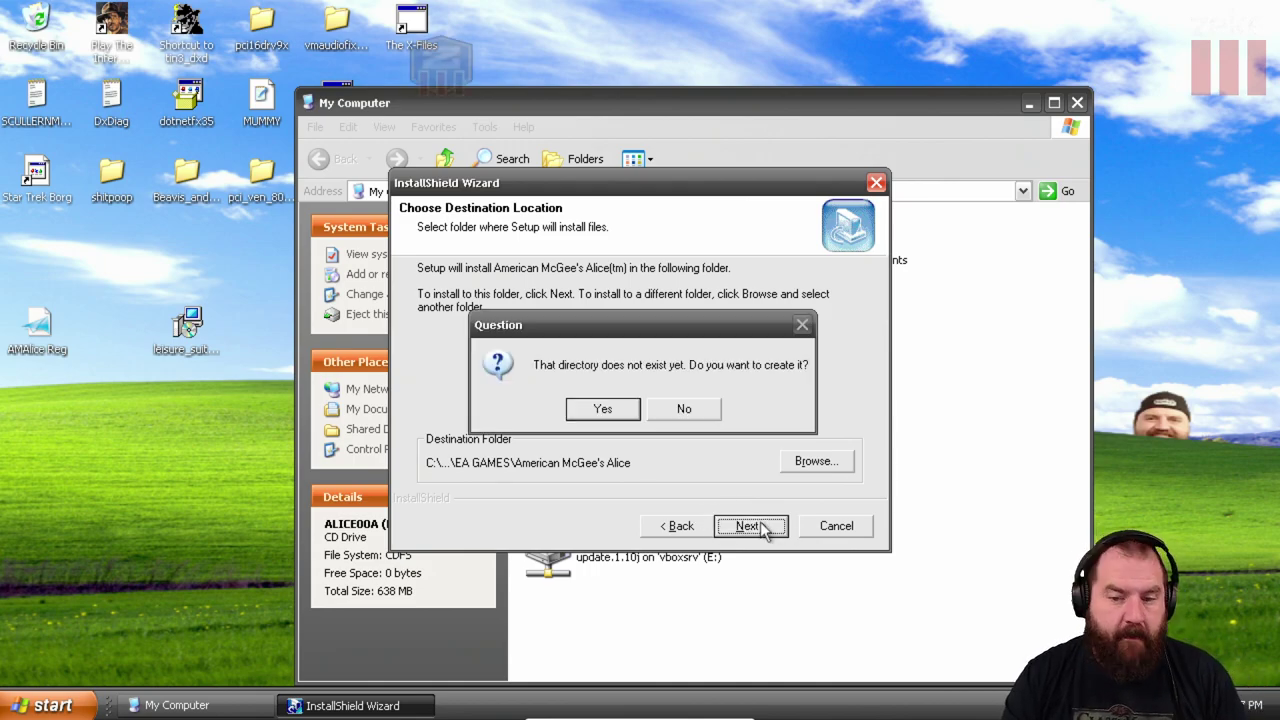
click(603, 410)
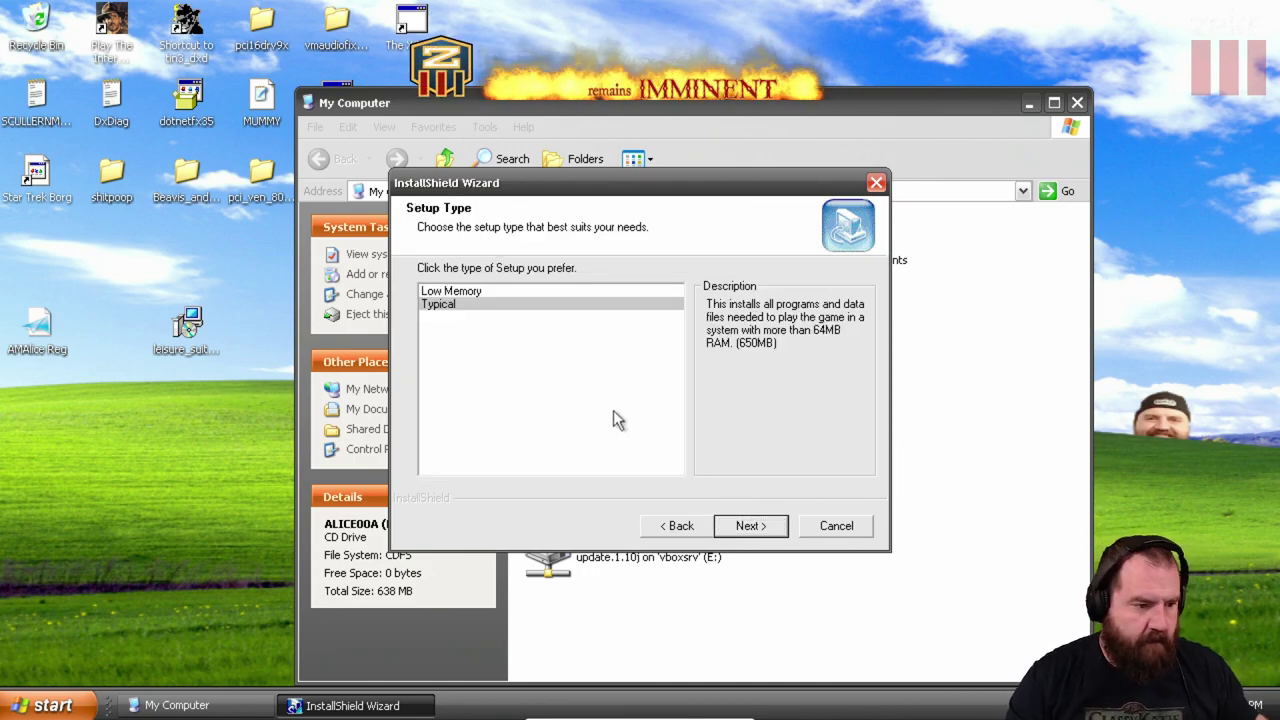
click(750, 526)
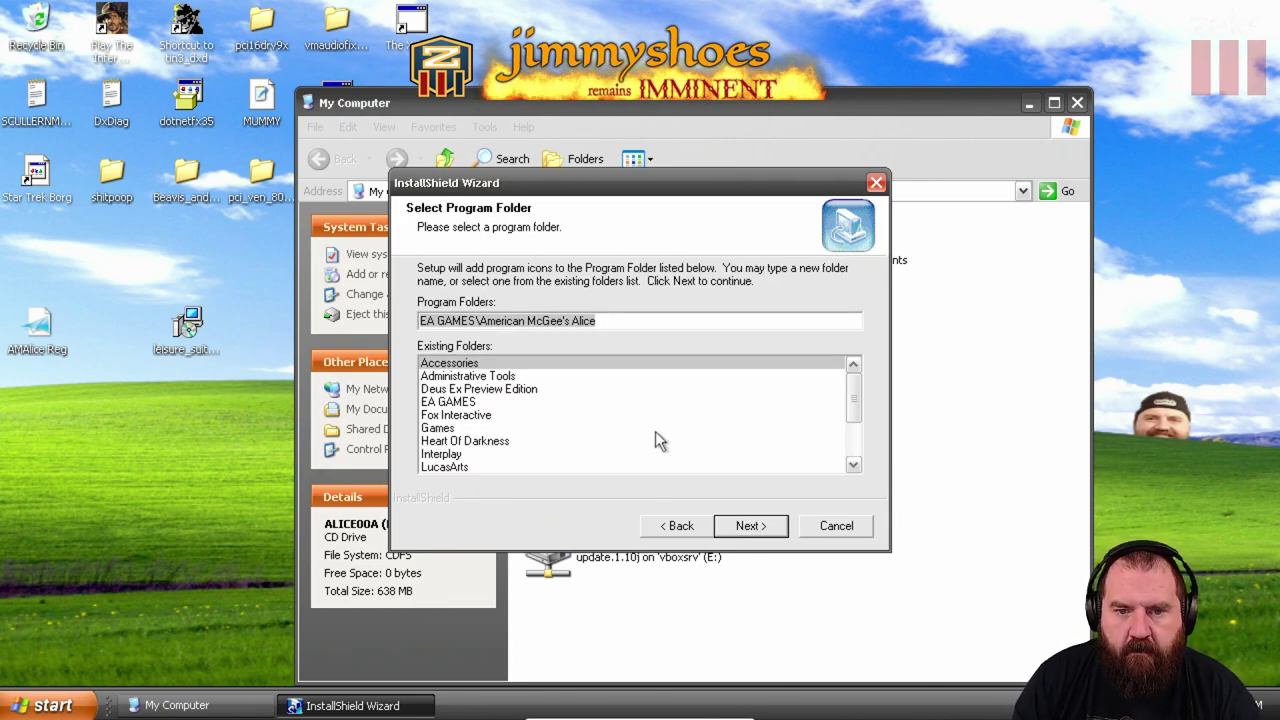
click(750, 526)
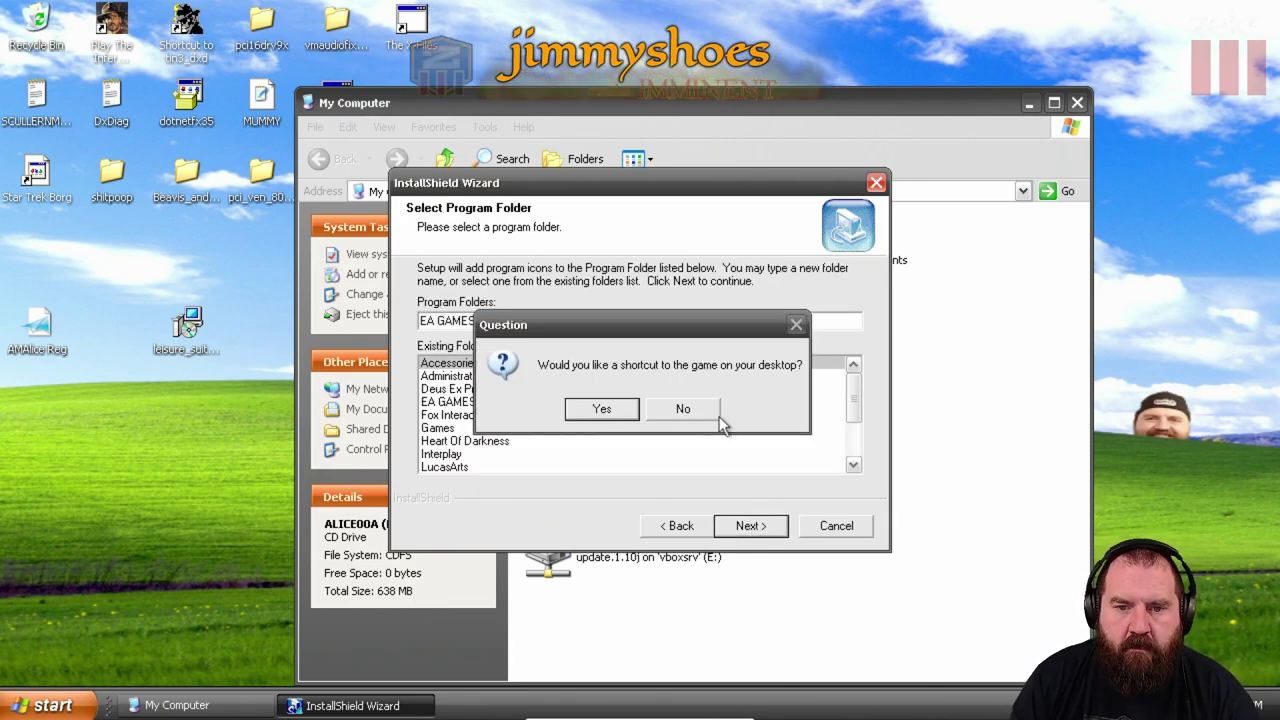
click(597, 410)
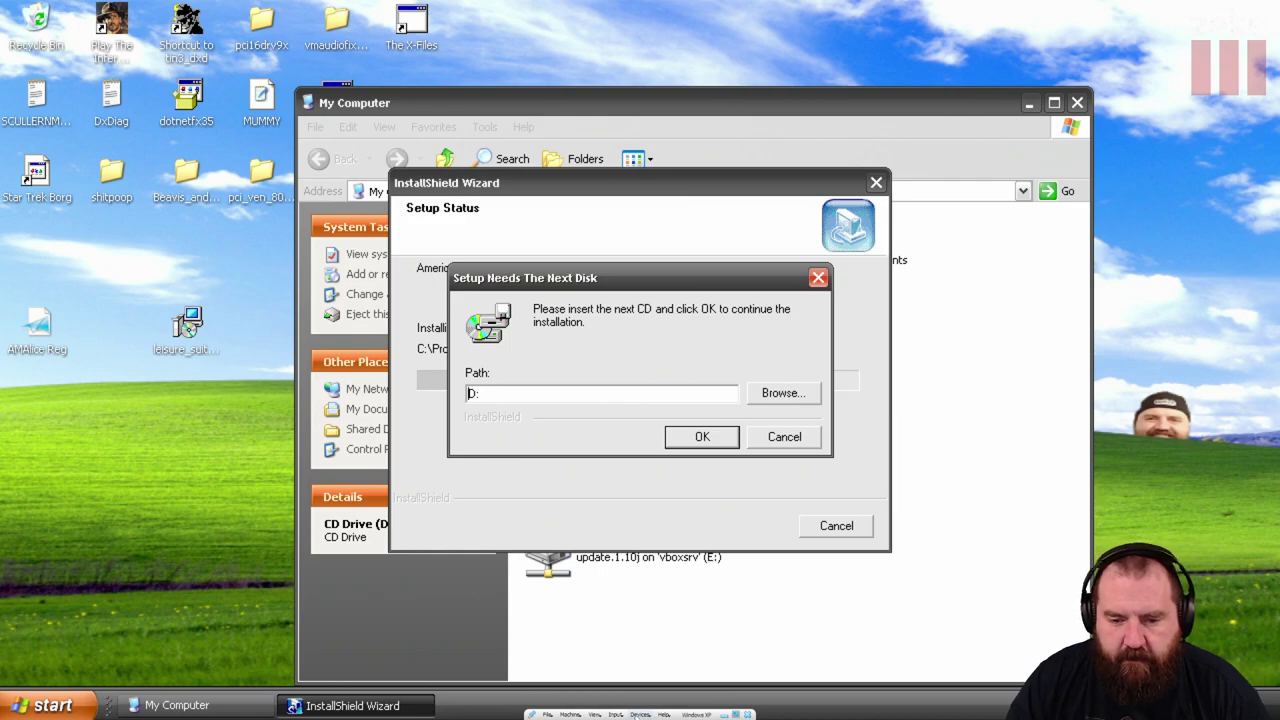
Give the VM the host disc drive holding disc two and continue the installation
click(640, 716)
mouse_move(700, 627)
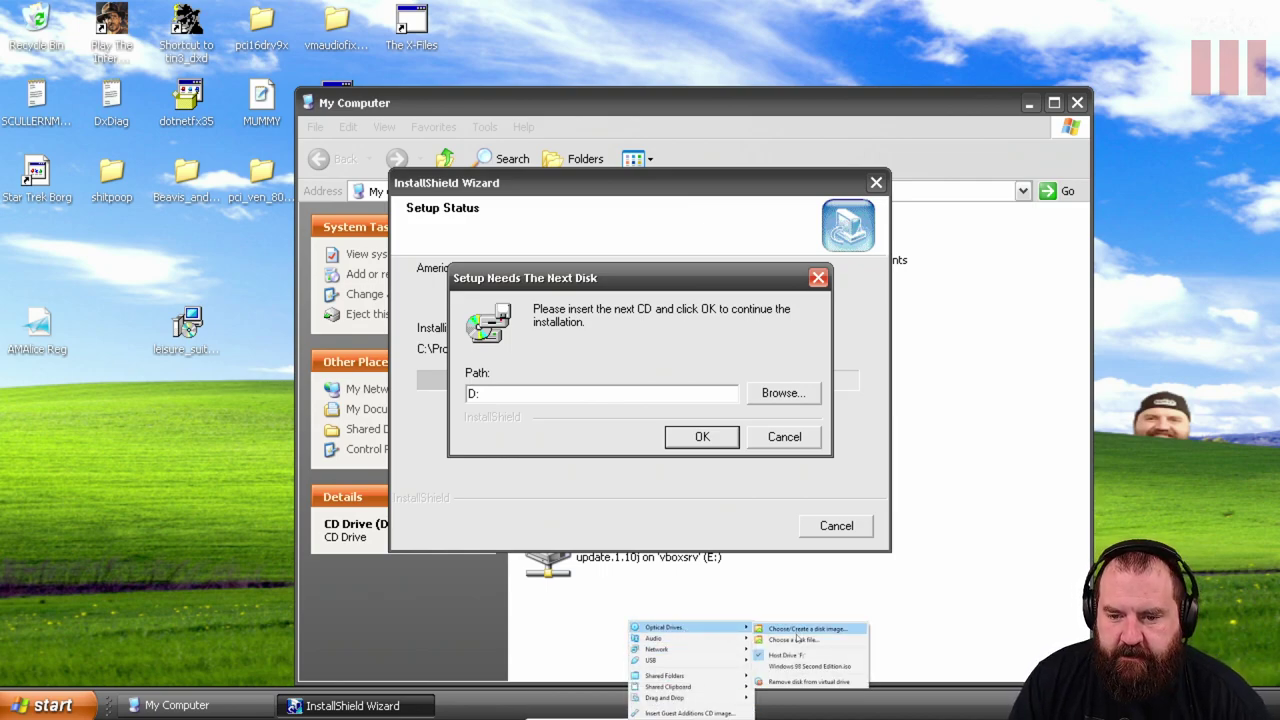
click(789, 655)
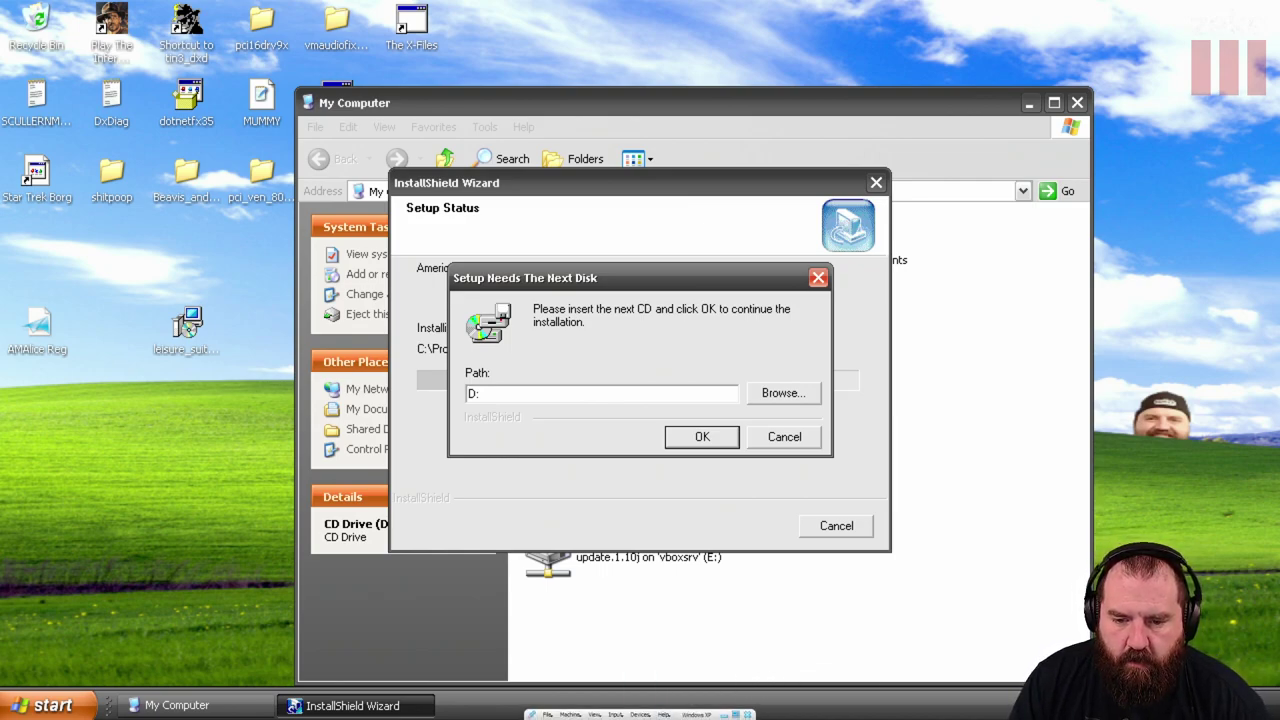
click(639, 713)
mouse_move(689, 630)
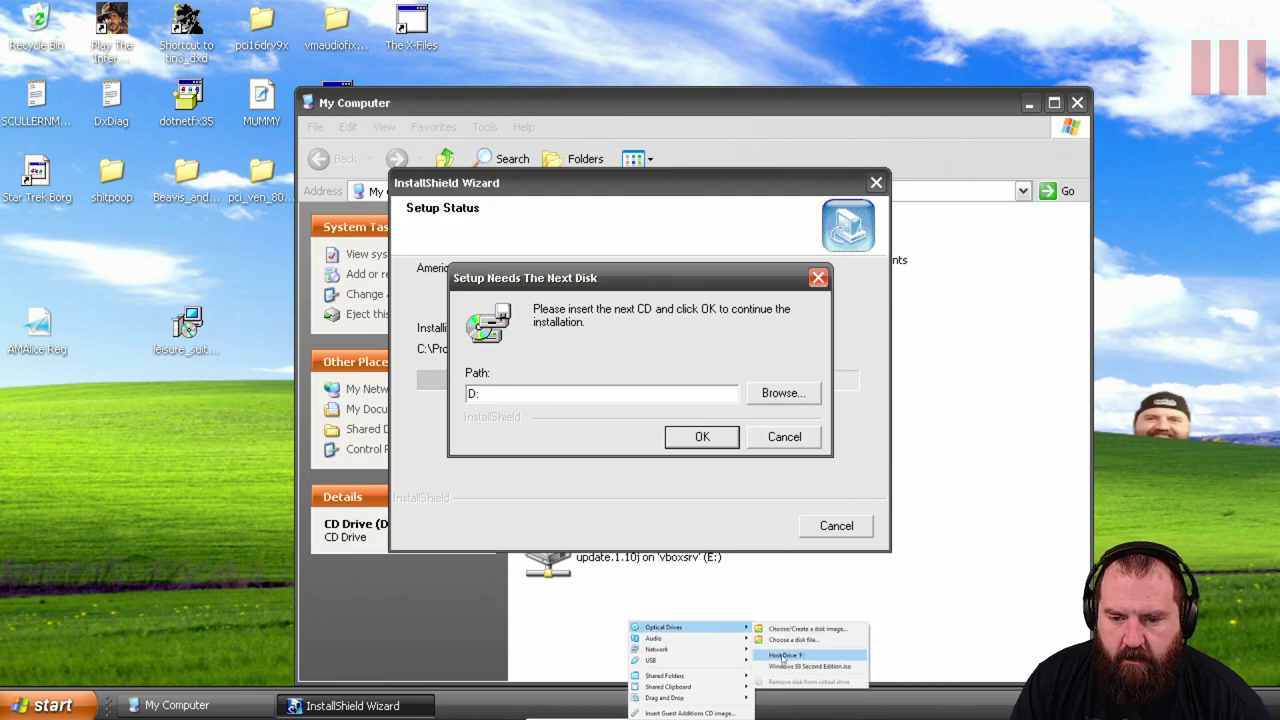
click(784, 657)
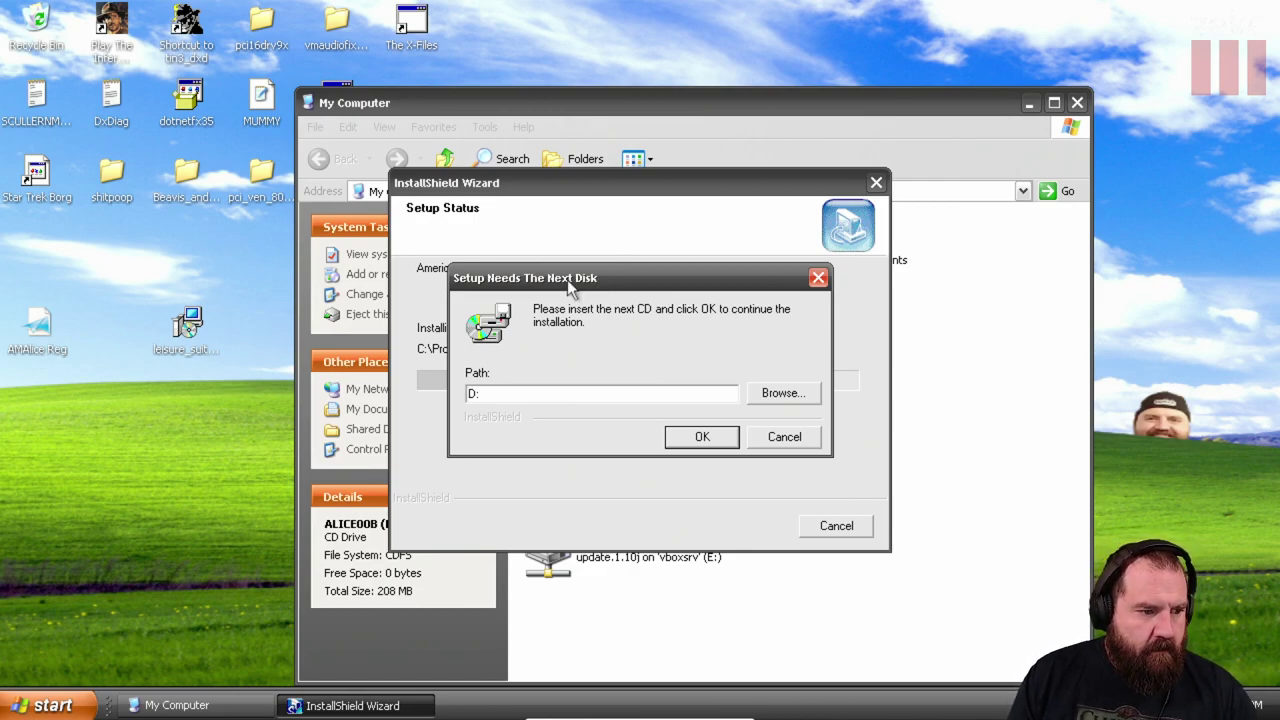
click(700, 437)
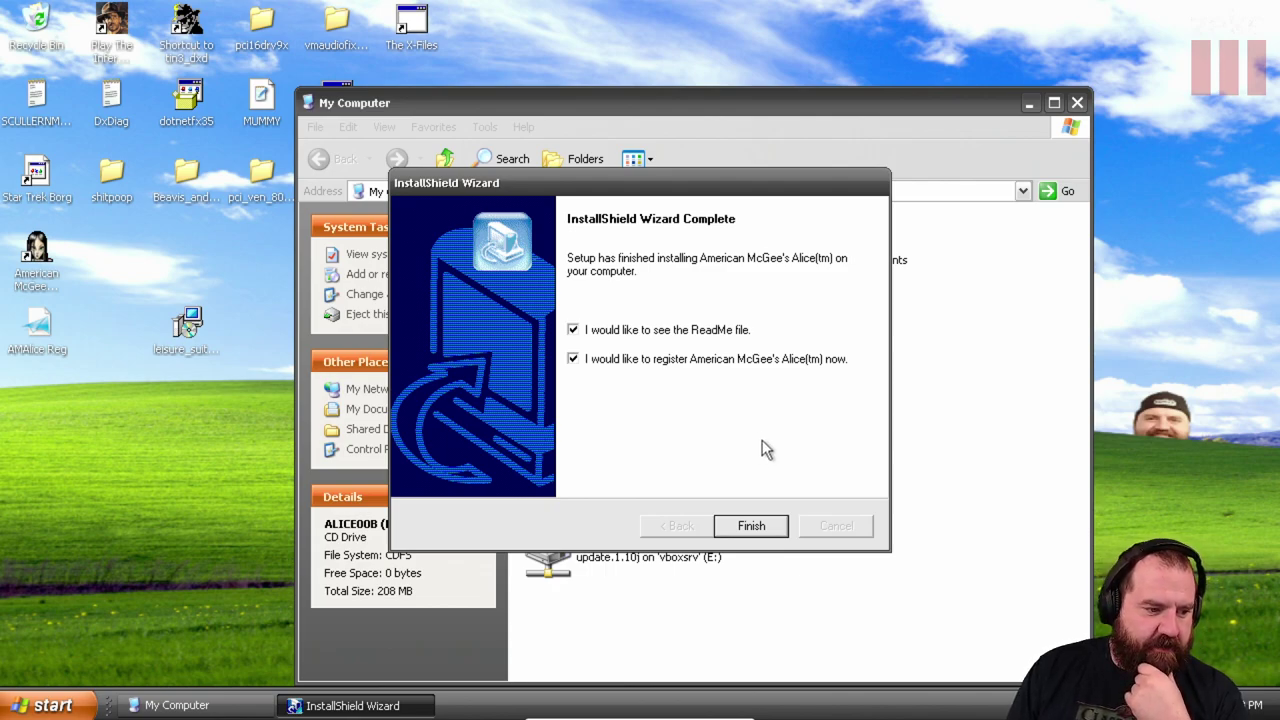
Untick the ReadMe and registration options and finish the installer
click(575, 331)
click(574, 359)
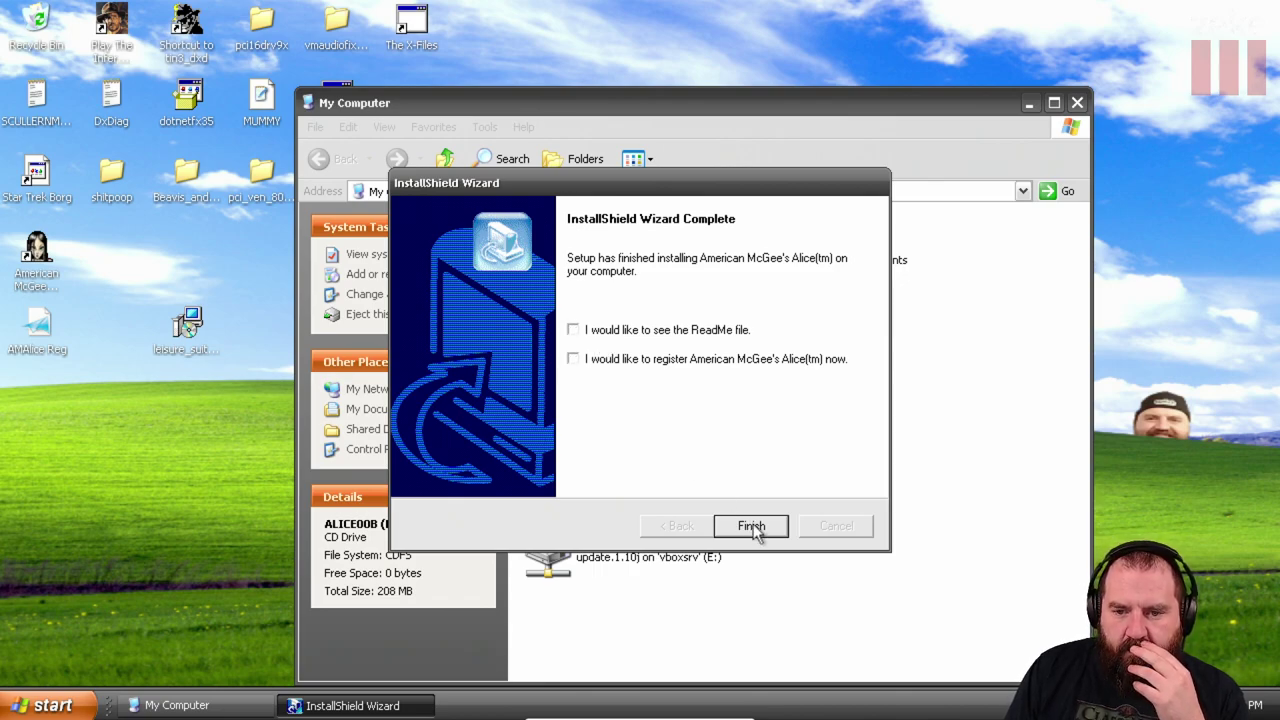
click(756, 530)
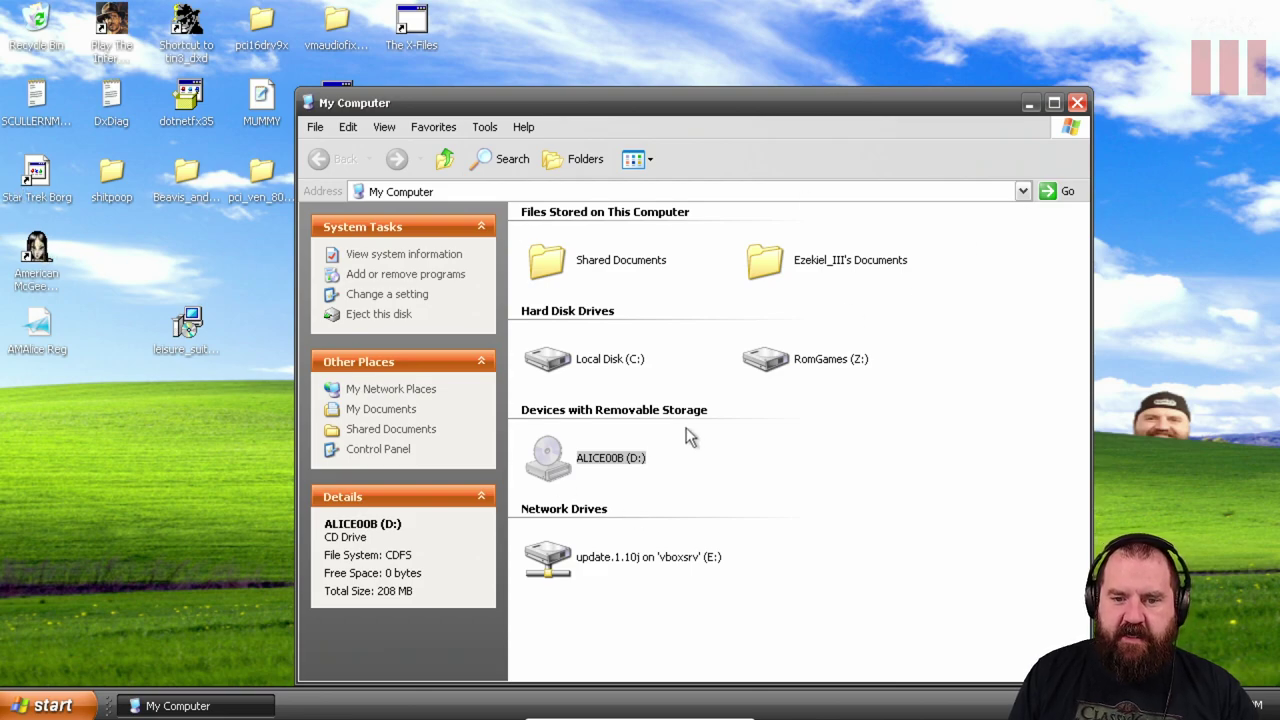
Open the Alice shortcut's Properties to view its Compatibility tab, then close without changes
right_click(40, 253)
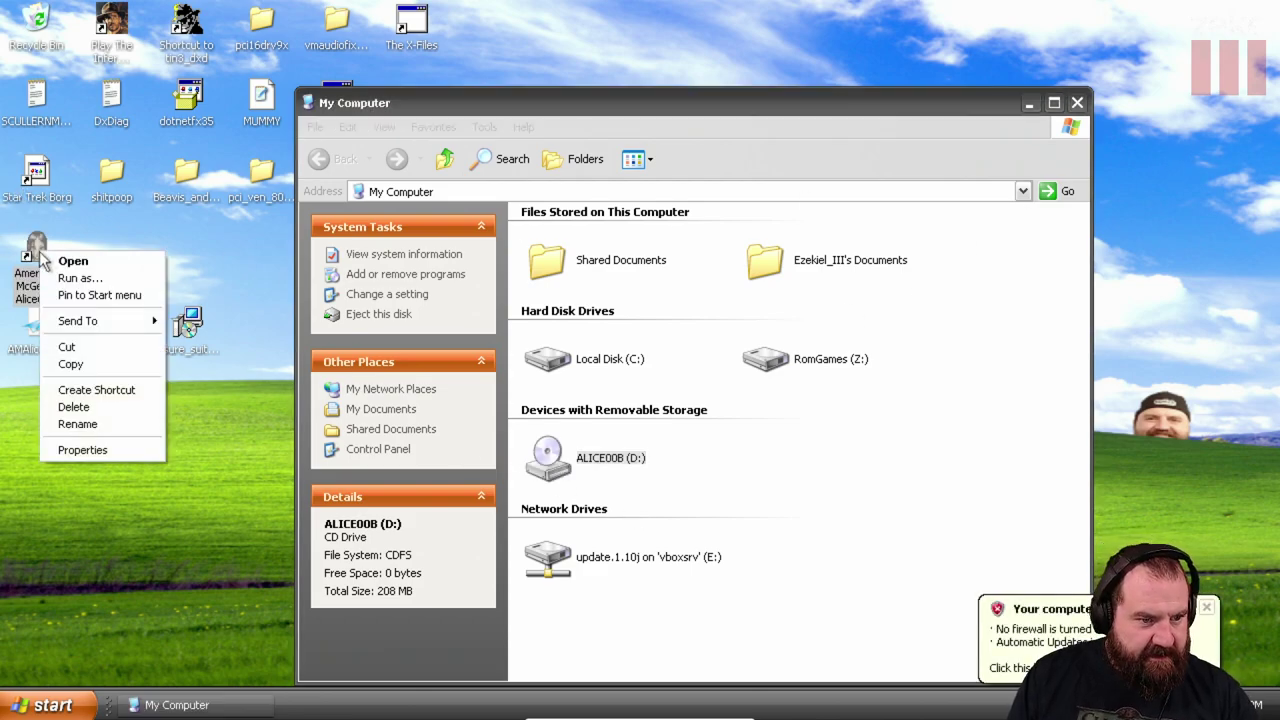
click(99, 453)
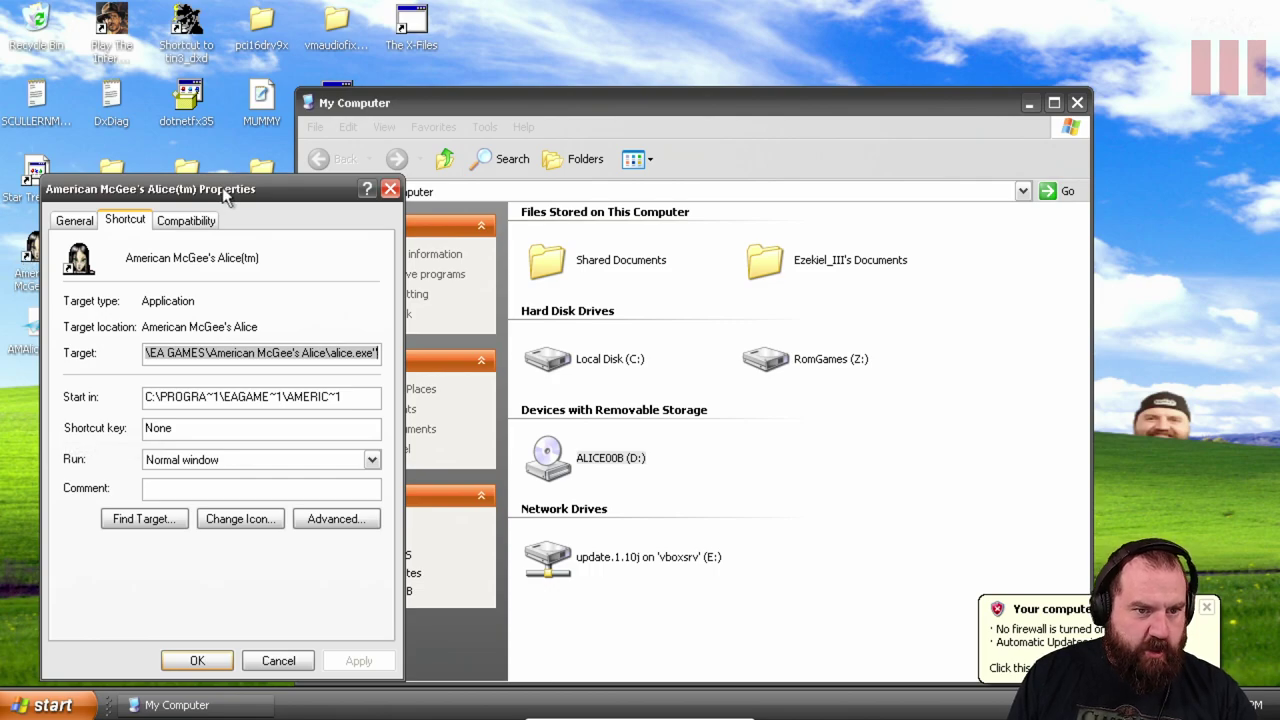
drag(225, 195, 545, 178)
click(511, 202)
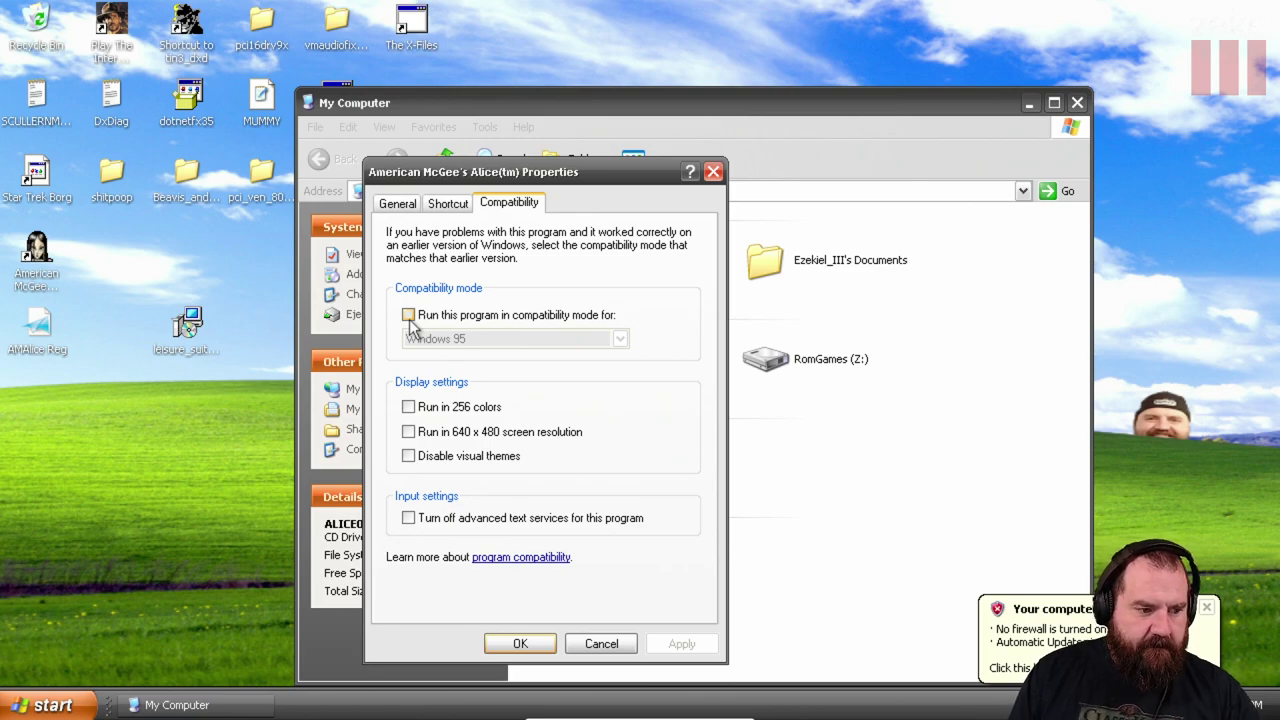
click(713, 172)
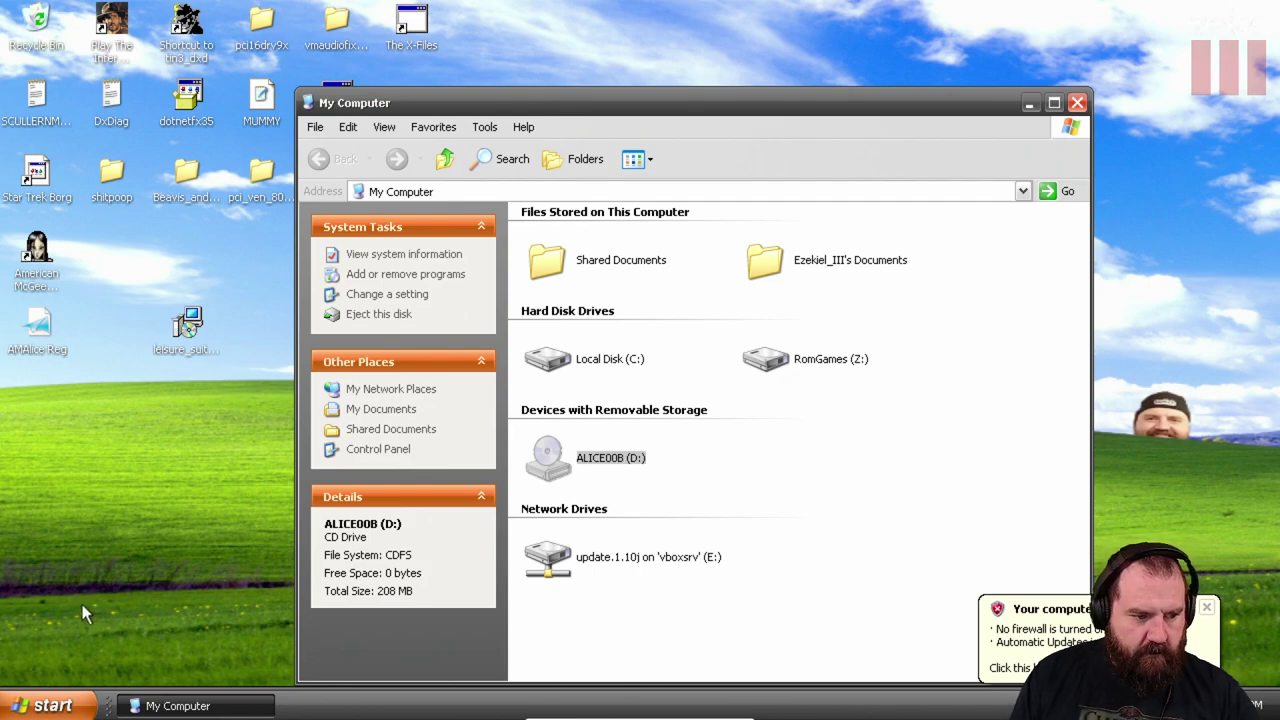
Set the Alice shortcut to Windows 98 / Windows Me compatibility mode and apply it
right_click(38, 248)
click(76, 441)
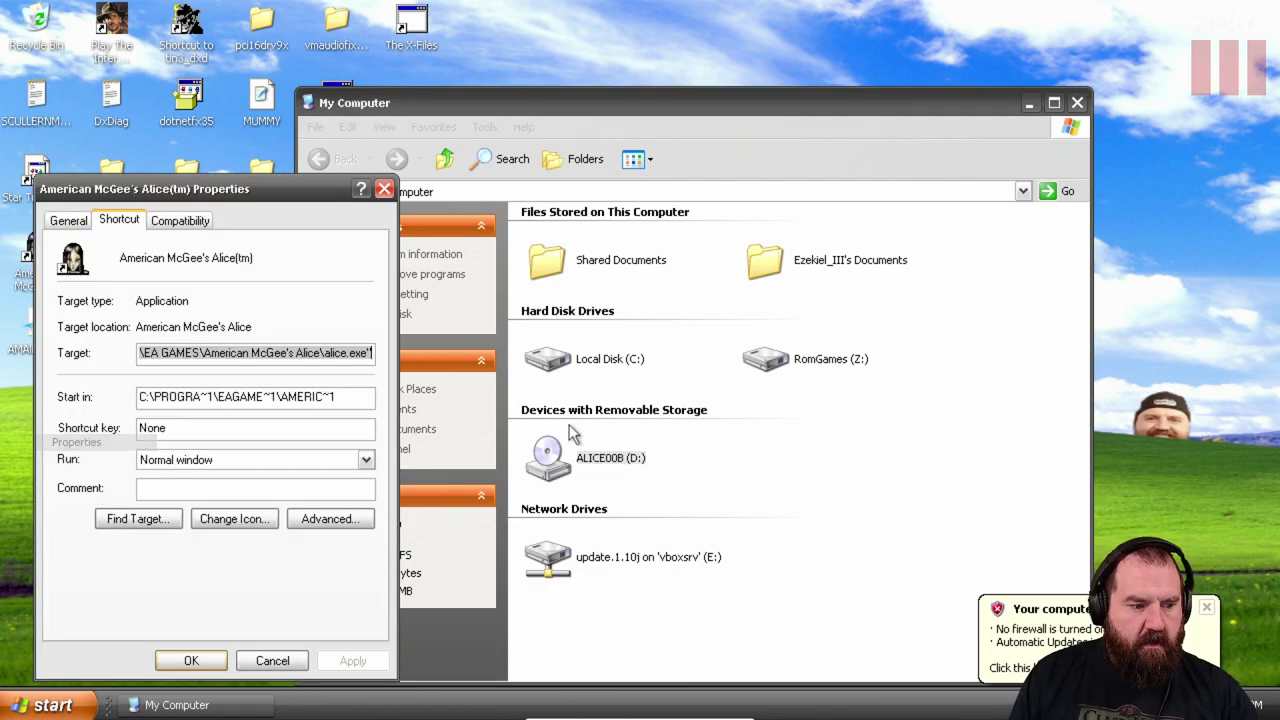
click(214, 216)
drag(248, 196, 722, 108)
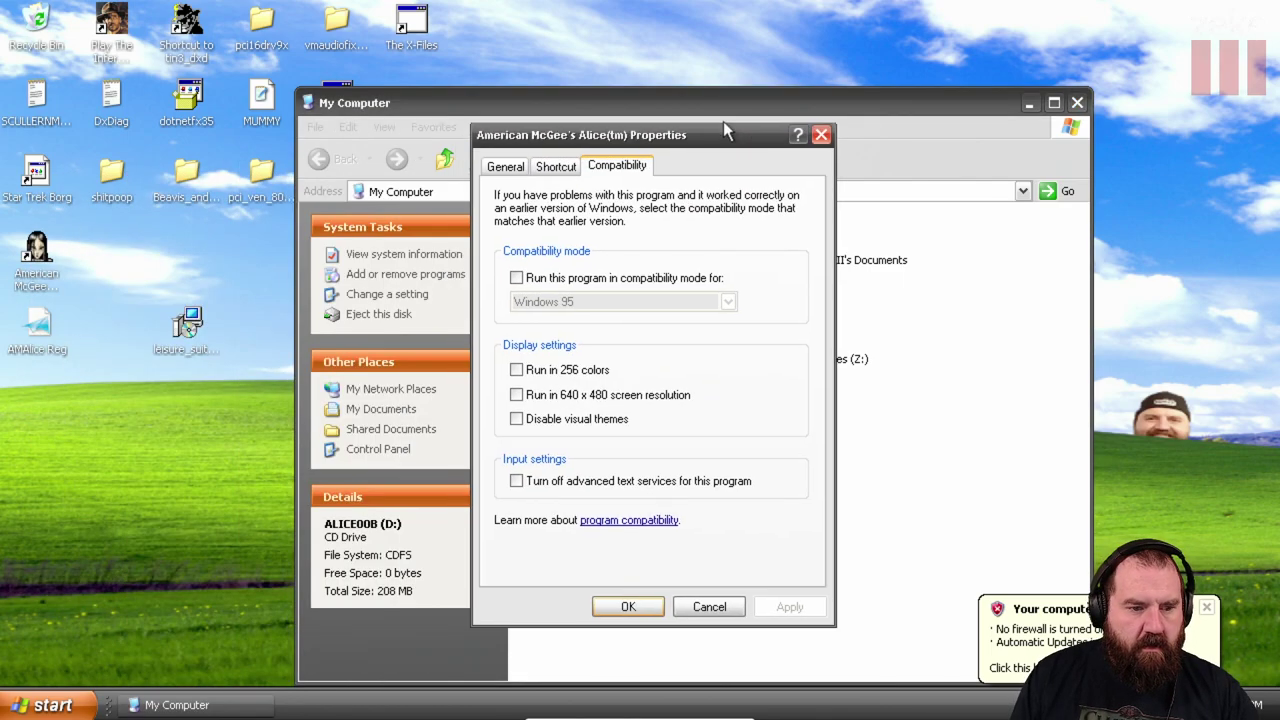
click(566, 246)
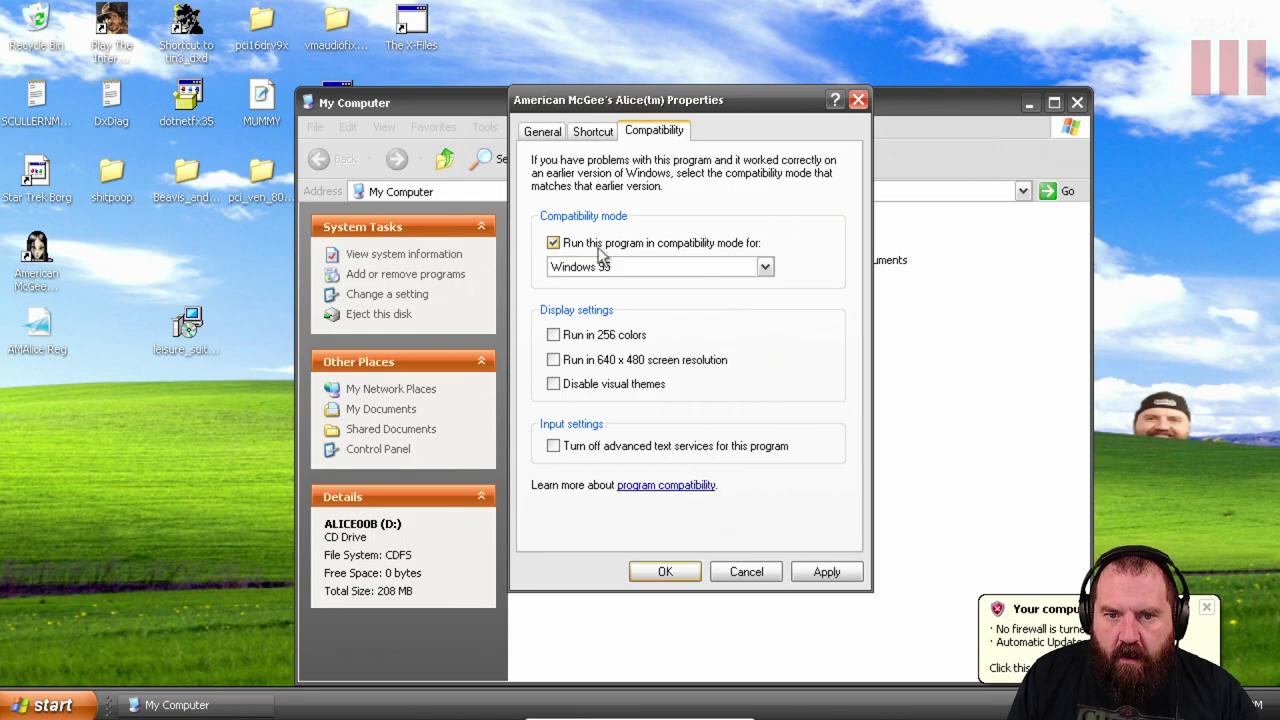
click(764, 267)
click(650, 298)
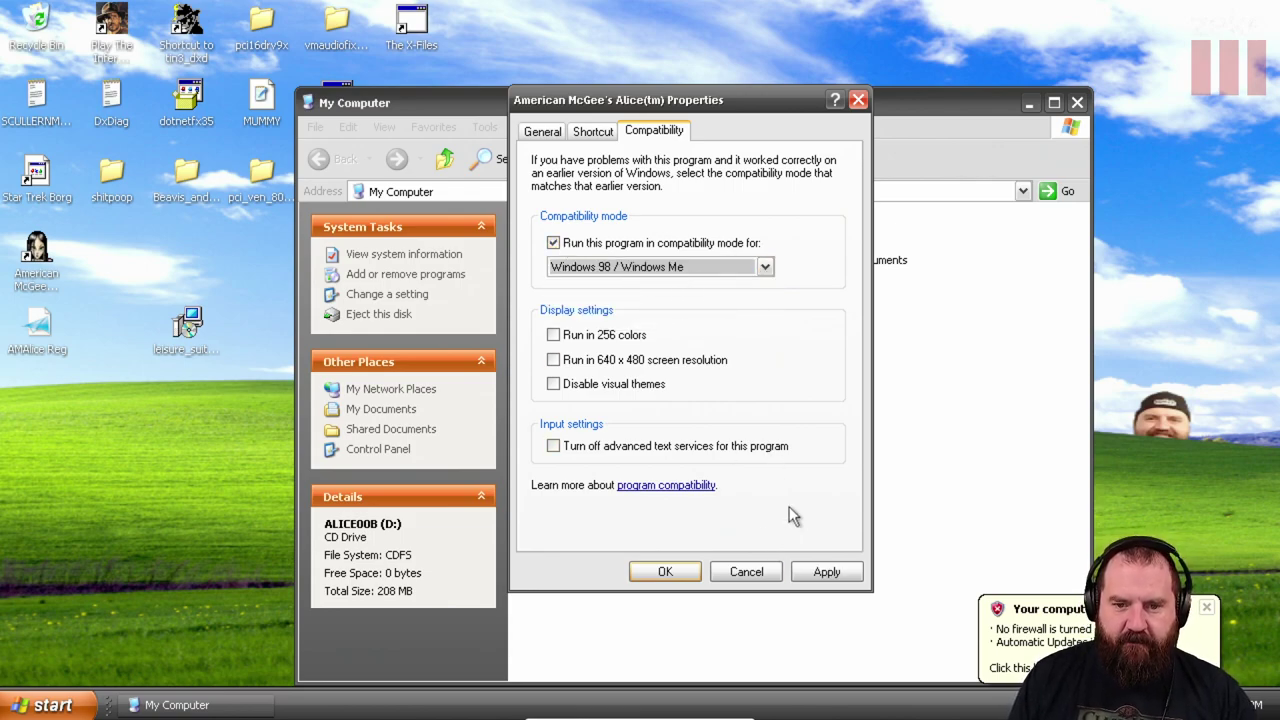
click(818, 574)
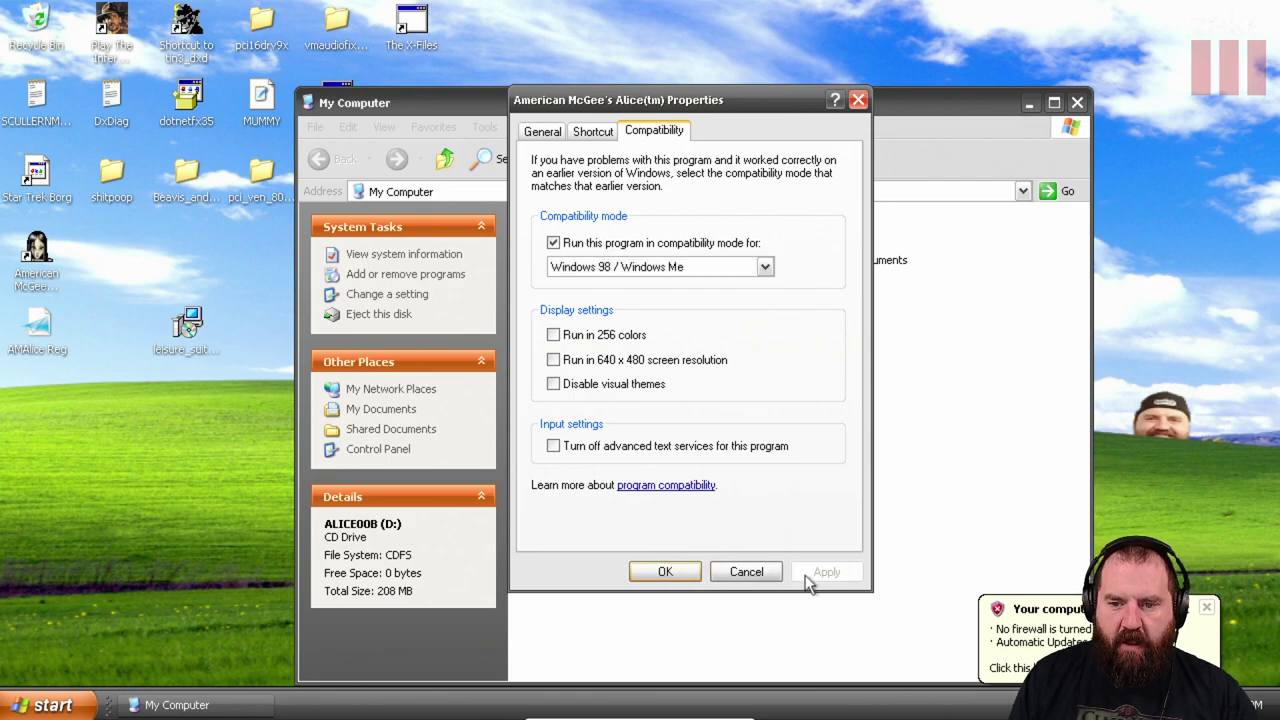
Close the properties, launch Alice, quit its console after the OpenGL error, and bring up ALICE00B options
click(664, 572)
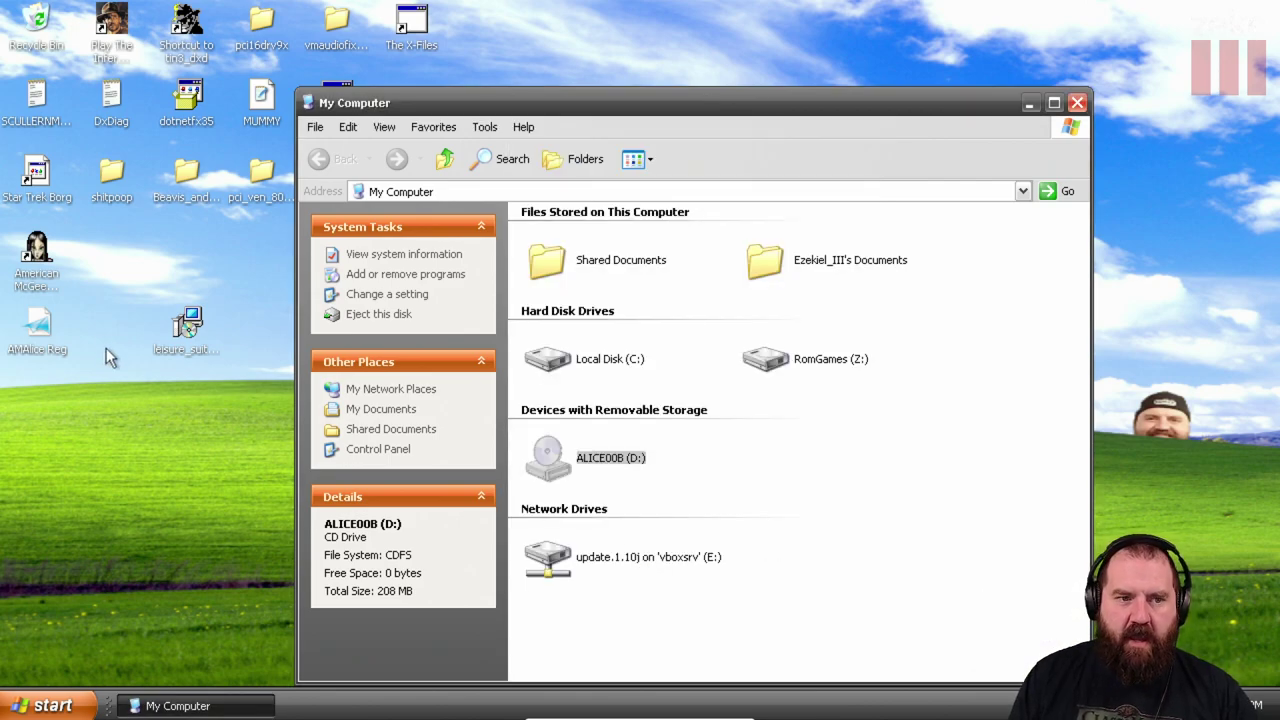
double_click(36, 254)
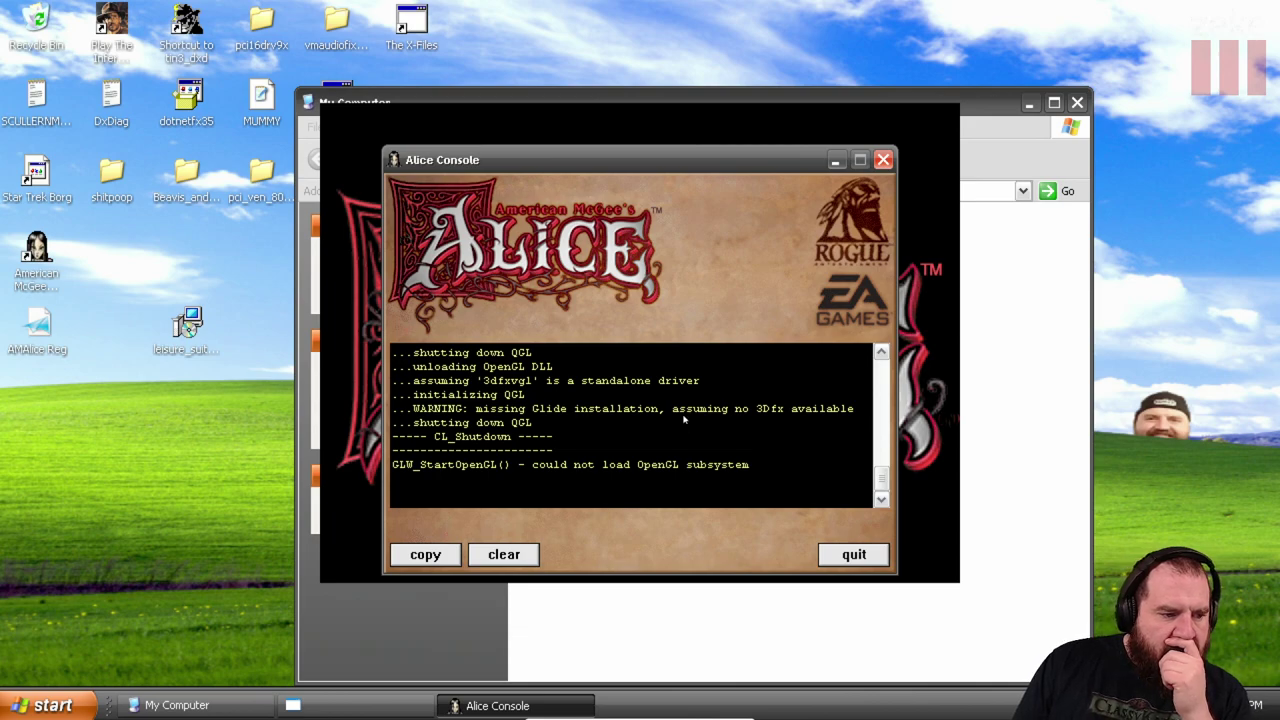
click(853, 553)
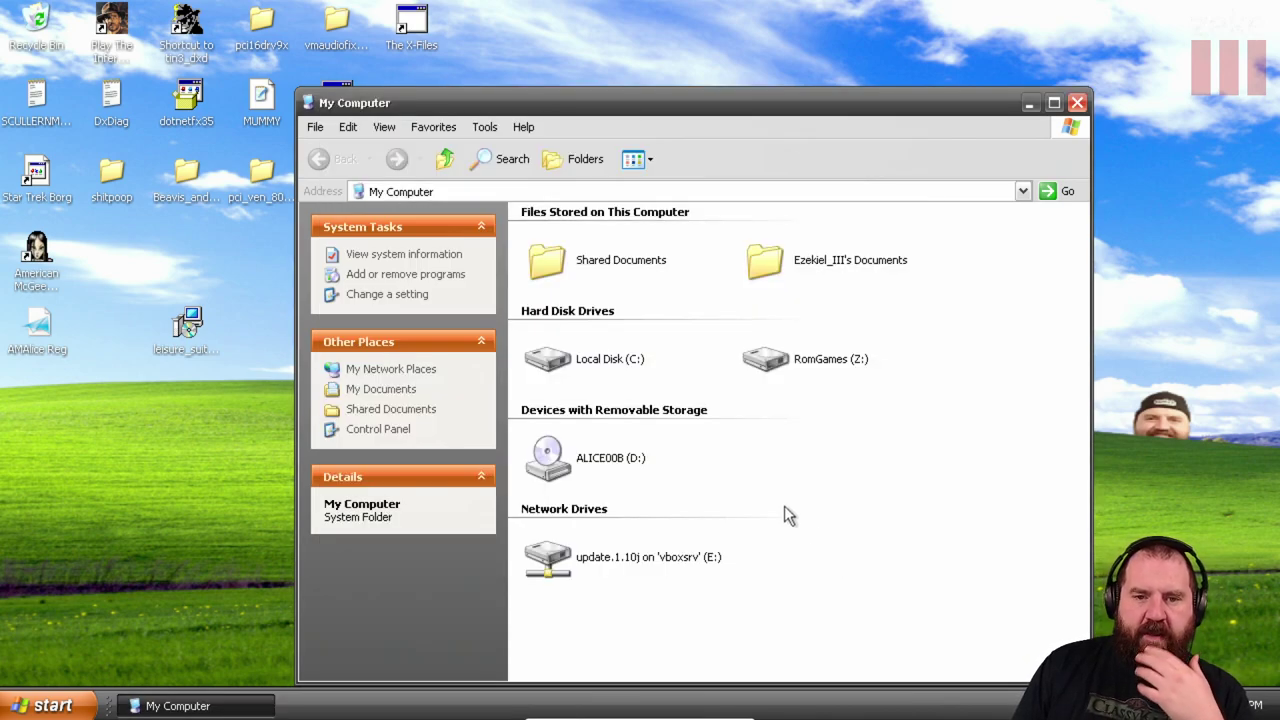
right_click(551, 470)
Browse the ALICE00B disc's files, go back to My Computer, and open the VM's View menu
click(590, 484)
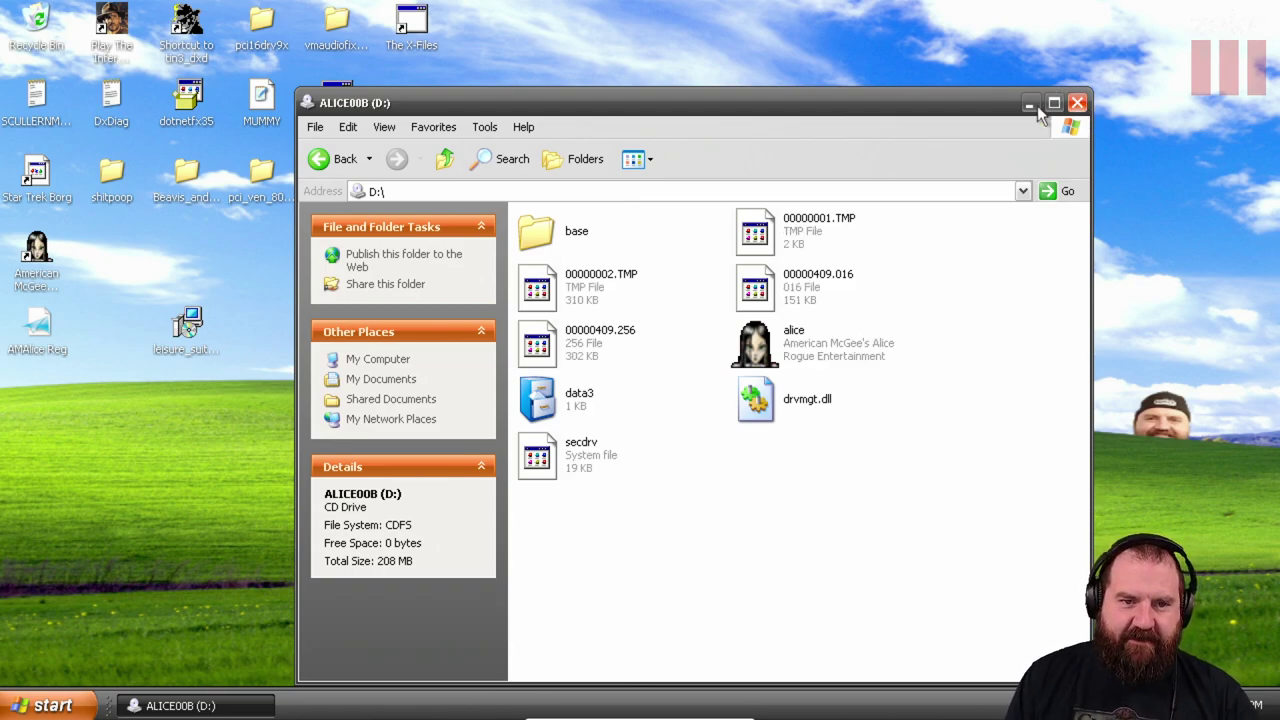
click(318, 158)
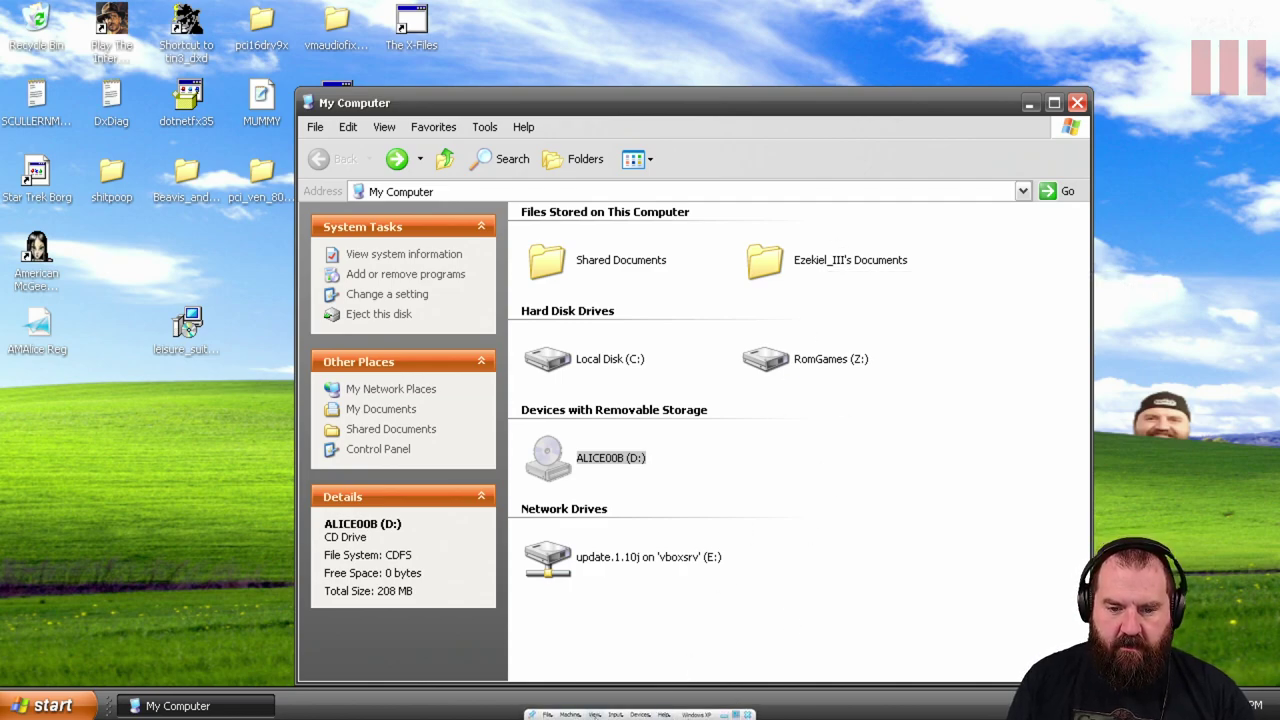
click(595, 715)
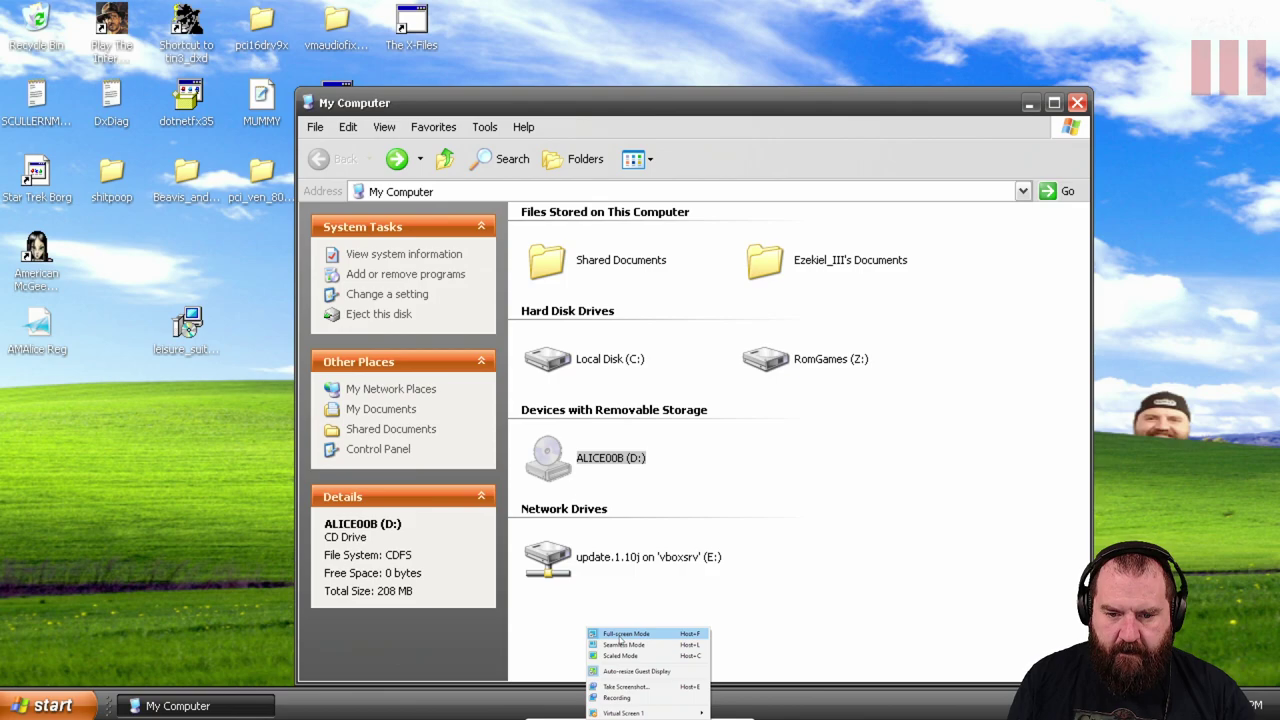
Switch the XP guest to Scaled Mode, minimize it, and review the VM's Display and Recording settings
click(620, 656)
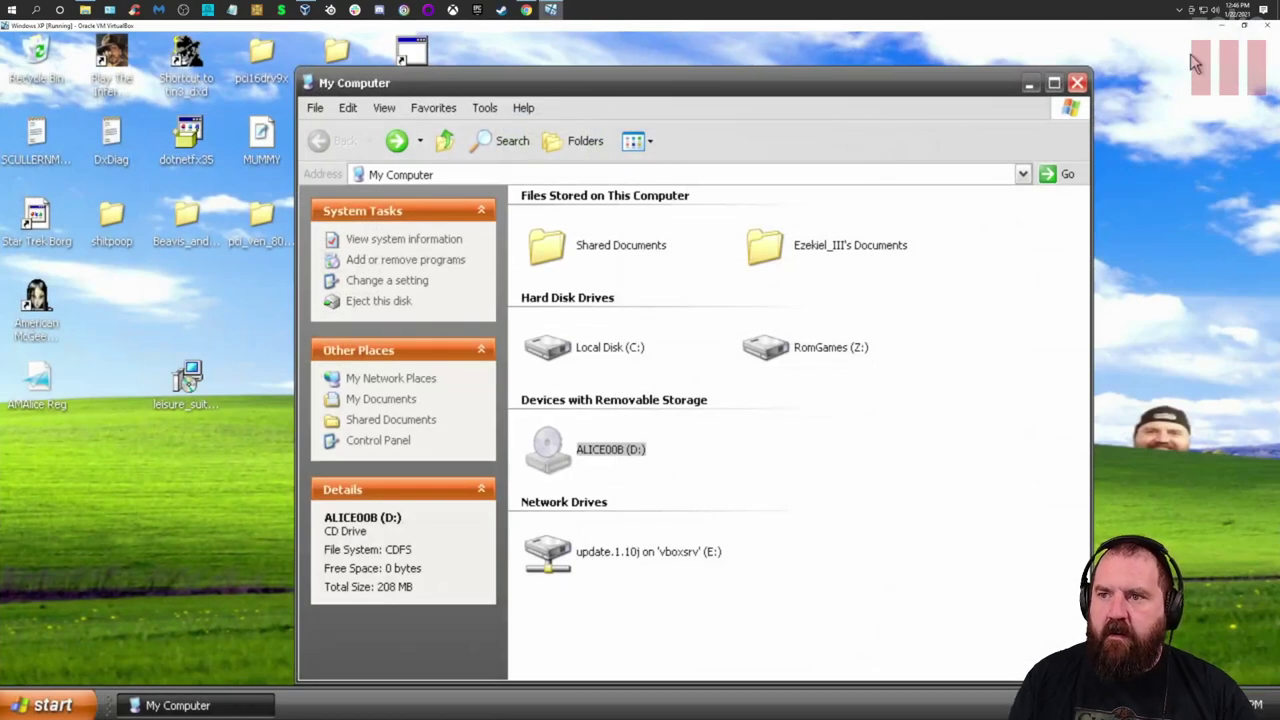
click(1222, 26)
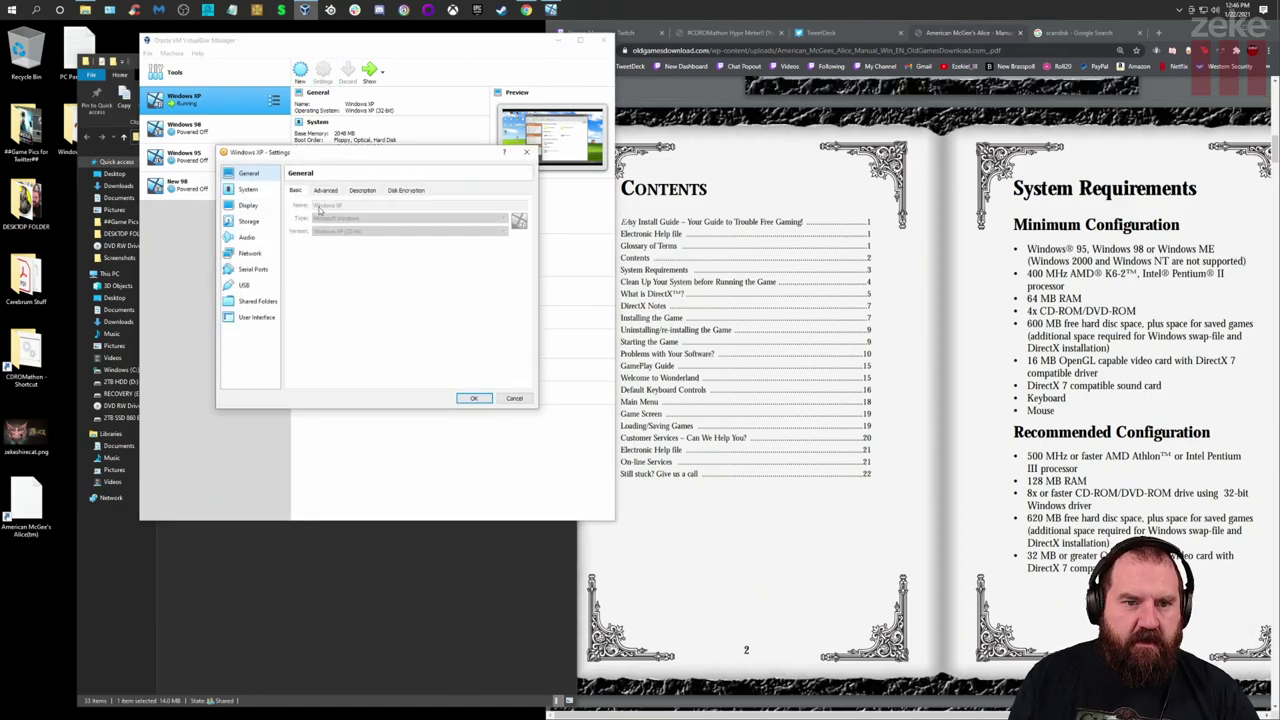
click(248, 206)
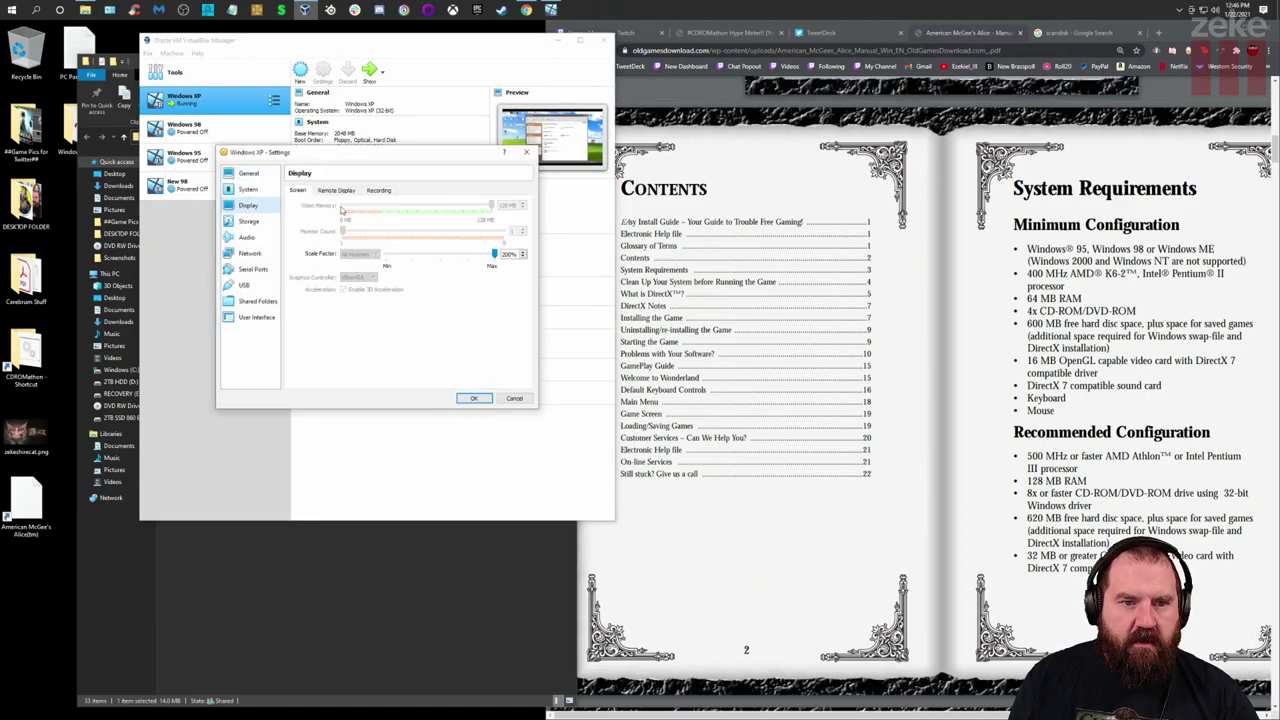
click(376, 190)
click(300, 190)
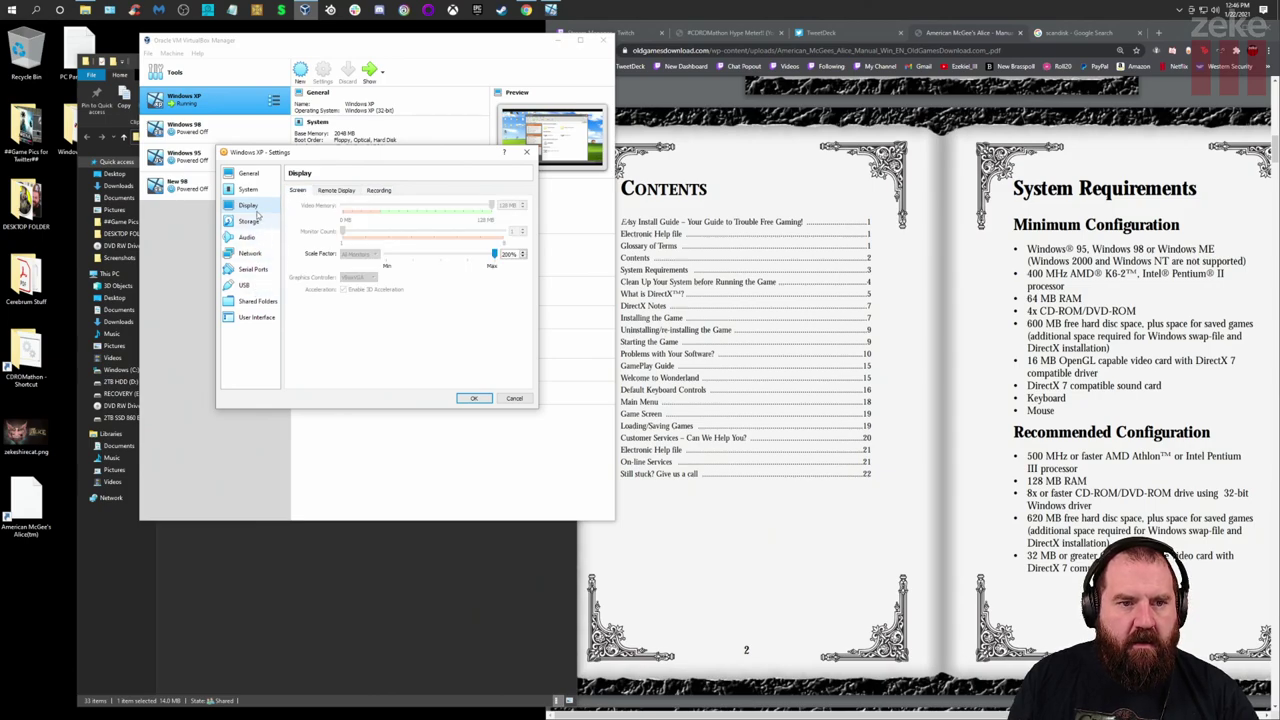
Check the System Motherboard, Processor and Acceleration pages, return to Display, then switch to stream chat
click(250, 190)
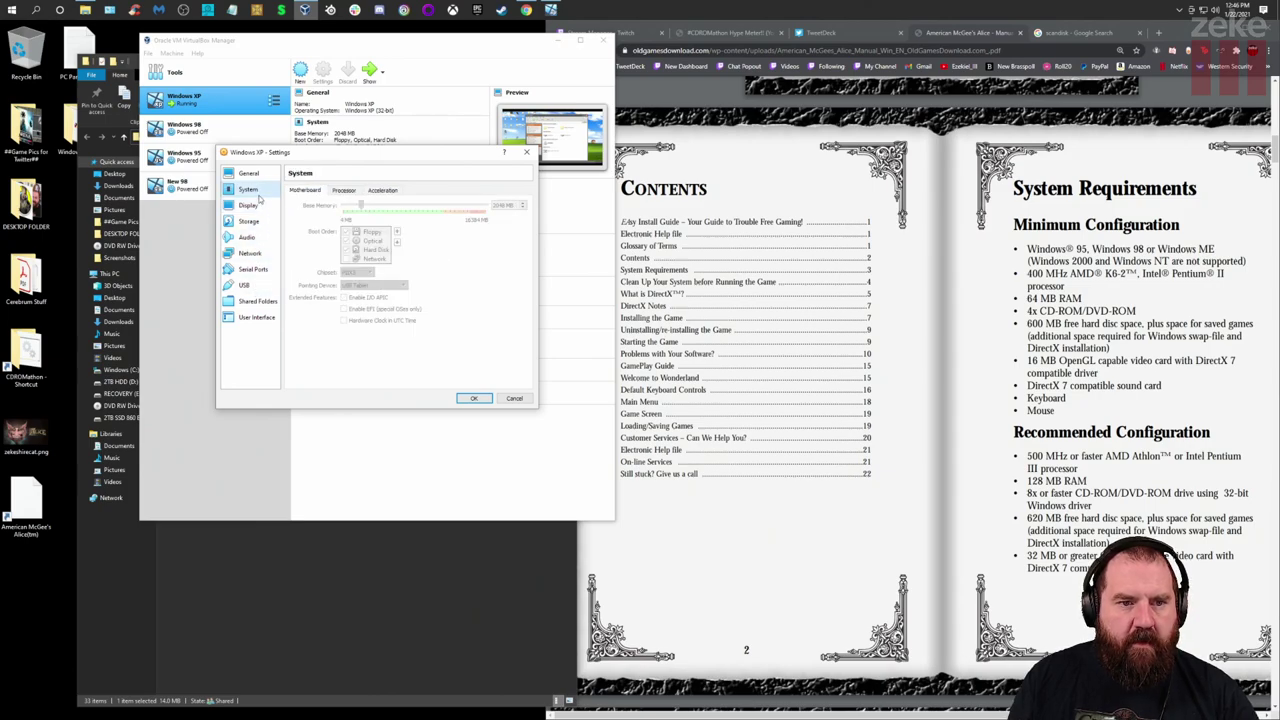
click(344, 190)
click(379, 196)
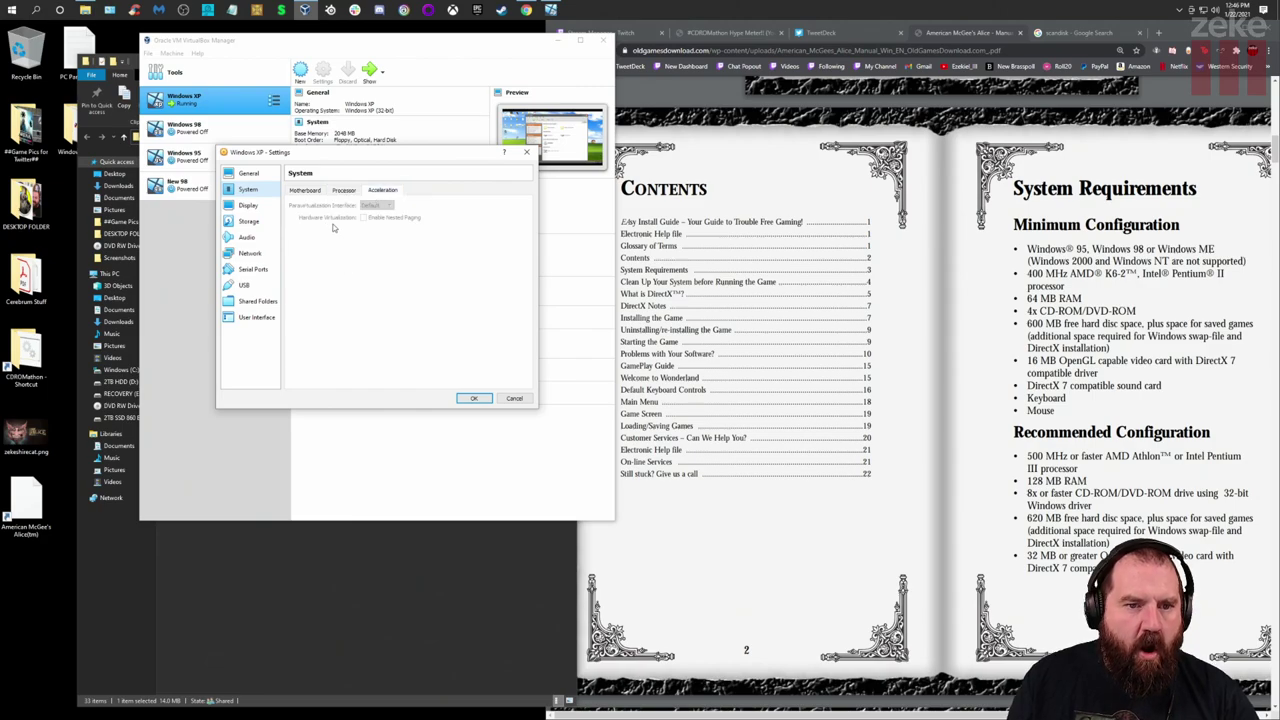
click(298, 192)
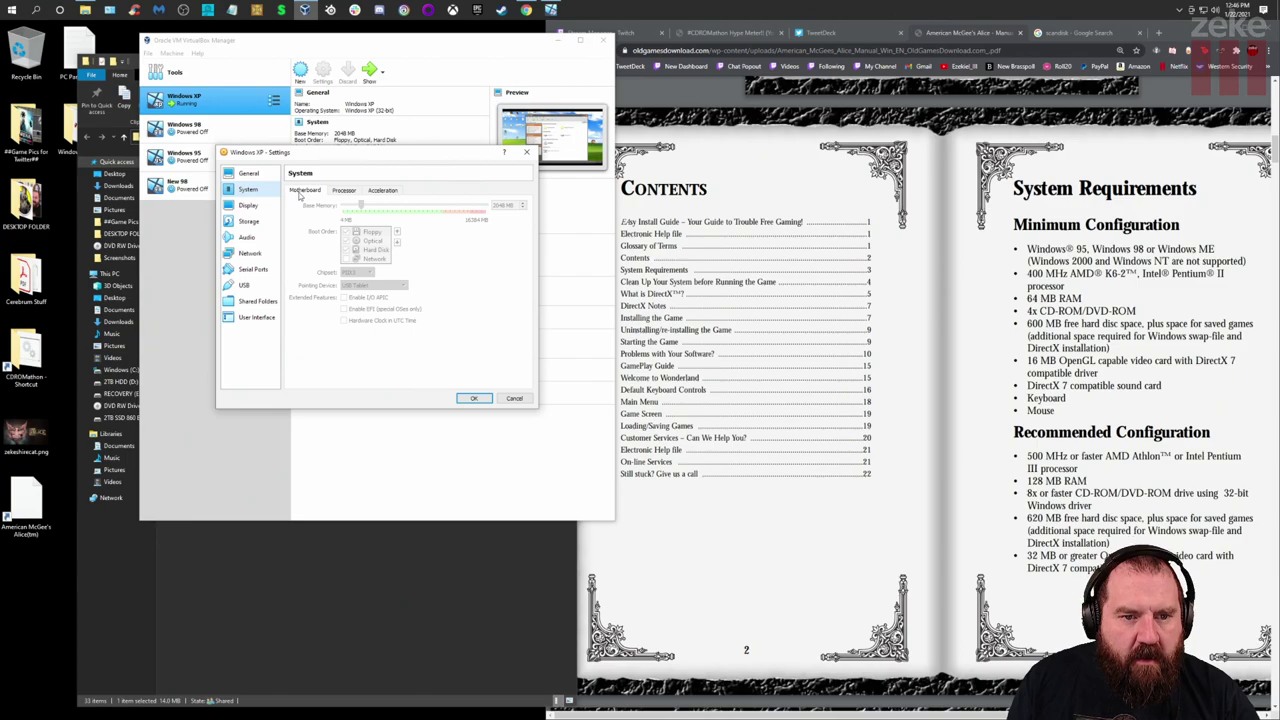
click(252, 207)
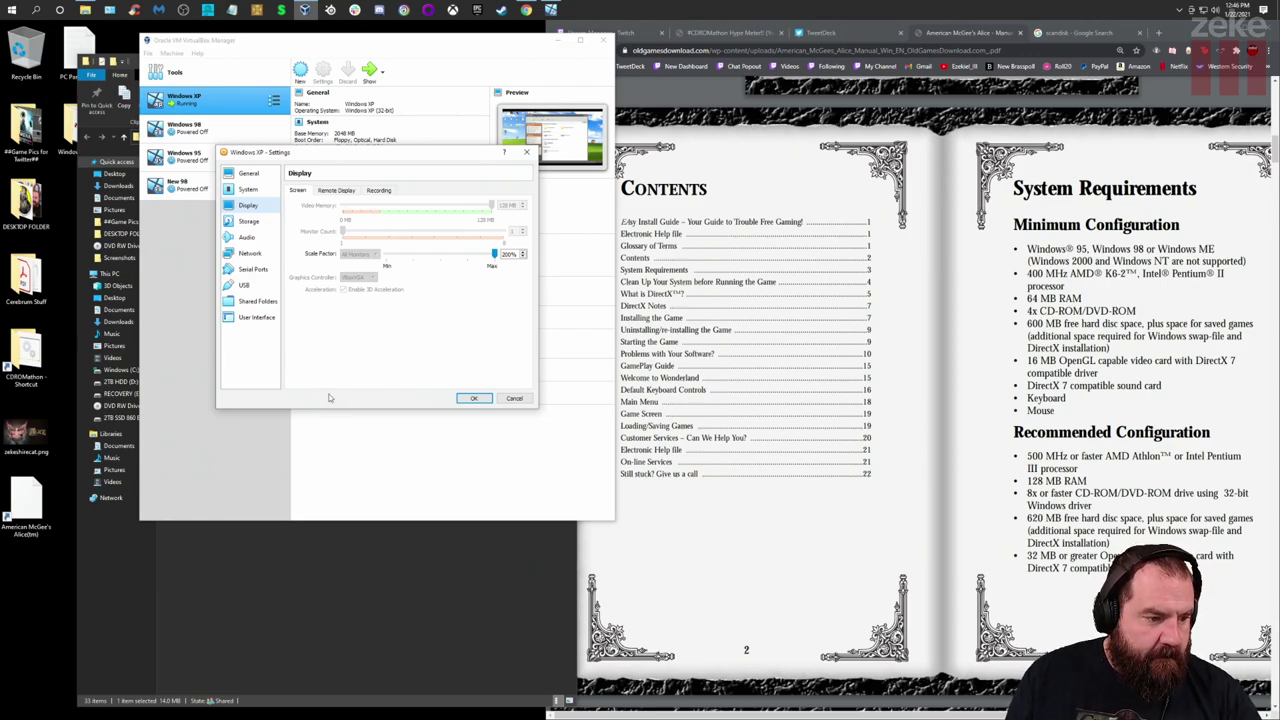
click(650, 36)
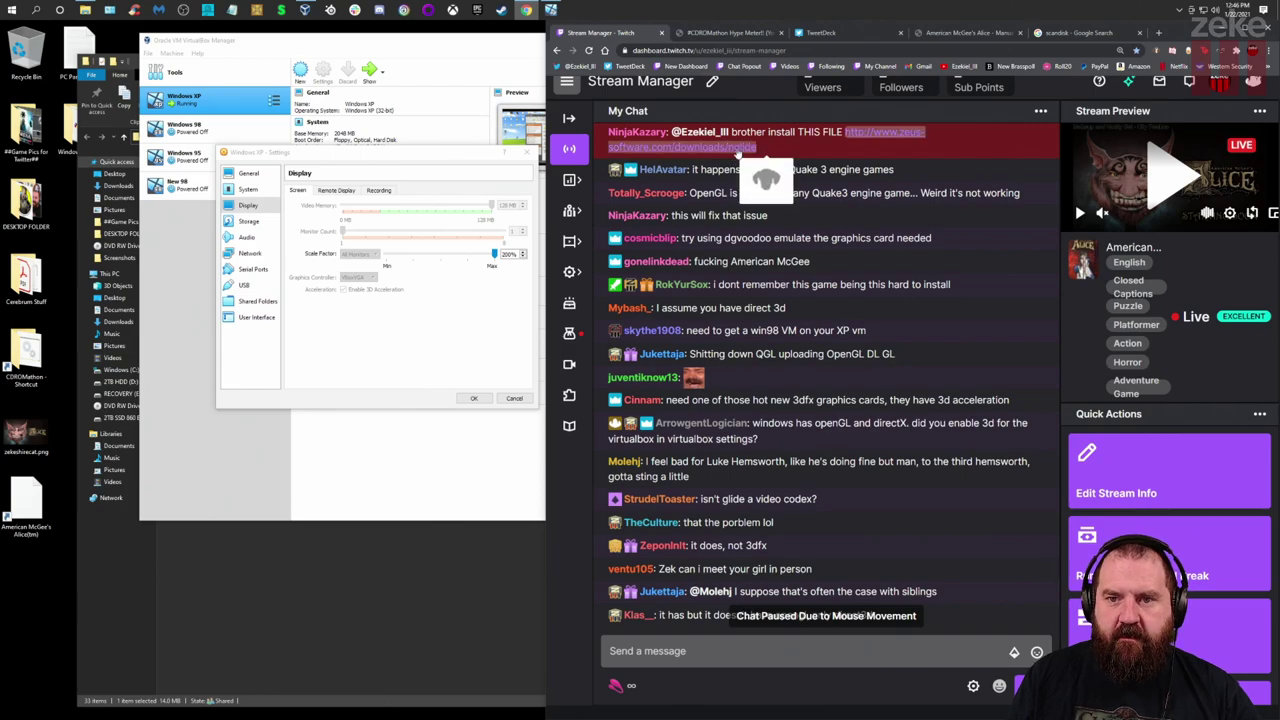
Open the chat's zeus-software nGlide 2.10 download page, then return to the Windows XP VM window
click(736, 150)
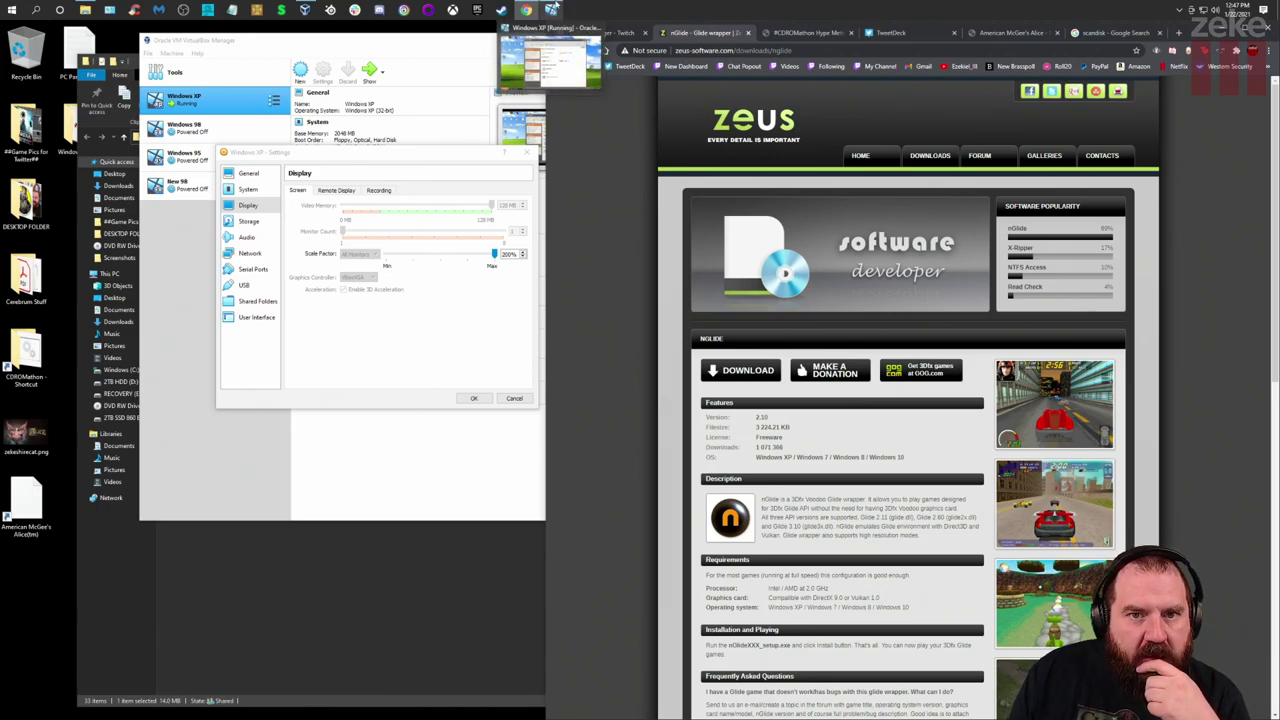
click(551, 10)
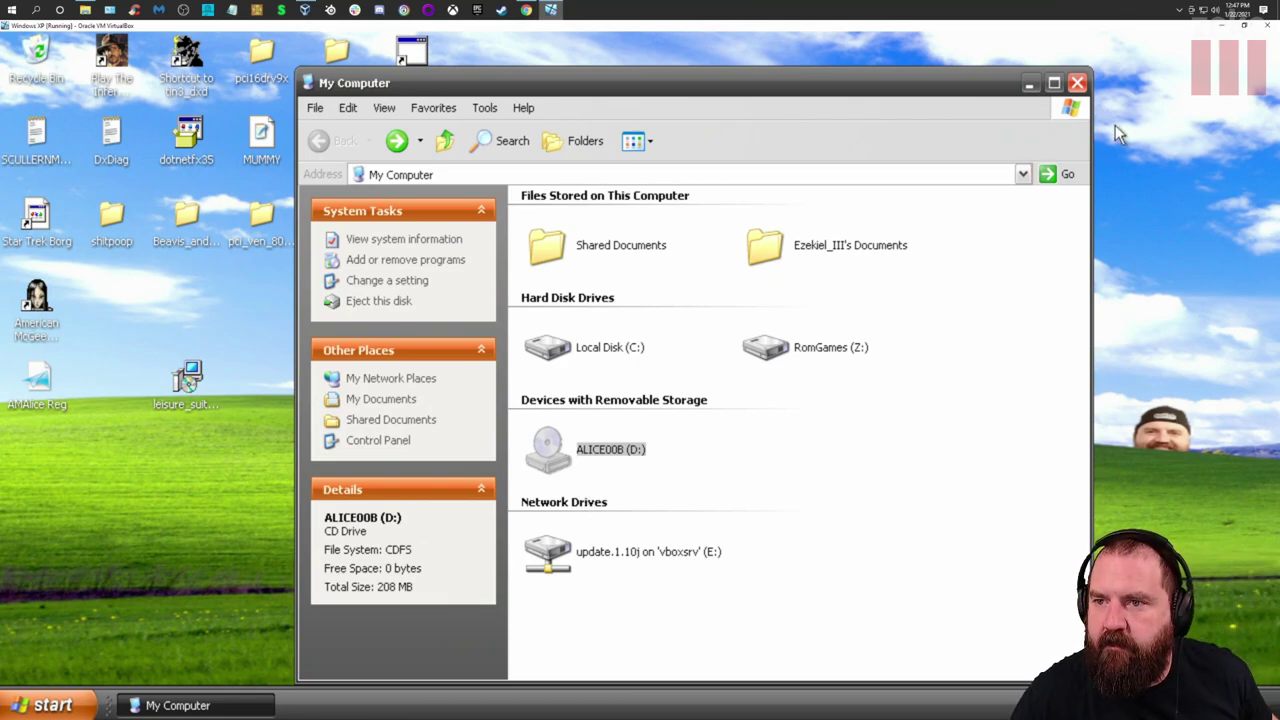
Close My Computer and switch the XP guest to full screen
click(1077, 82)
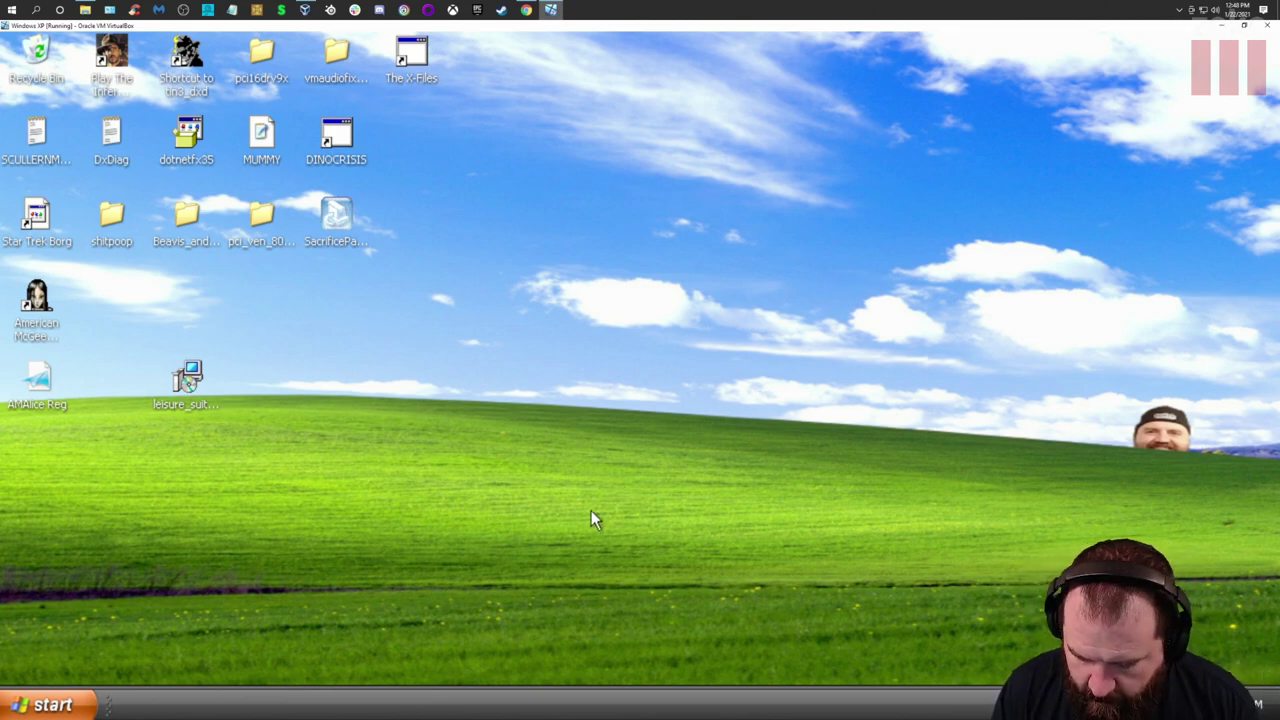
key(ctrl+Home)
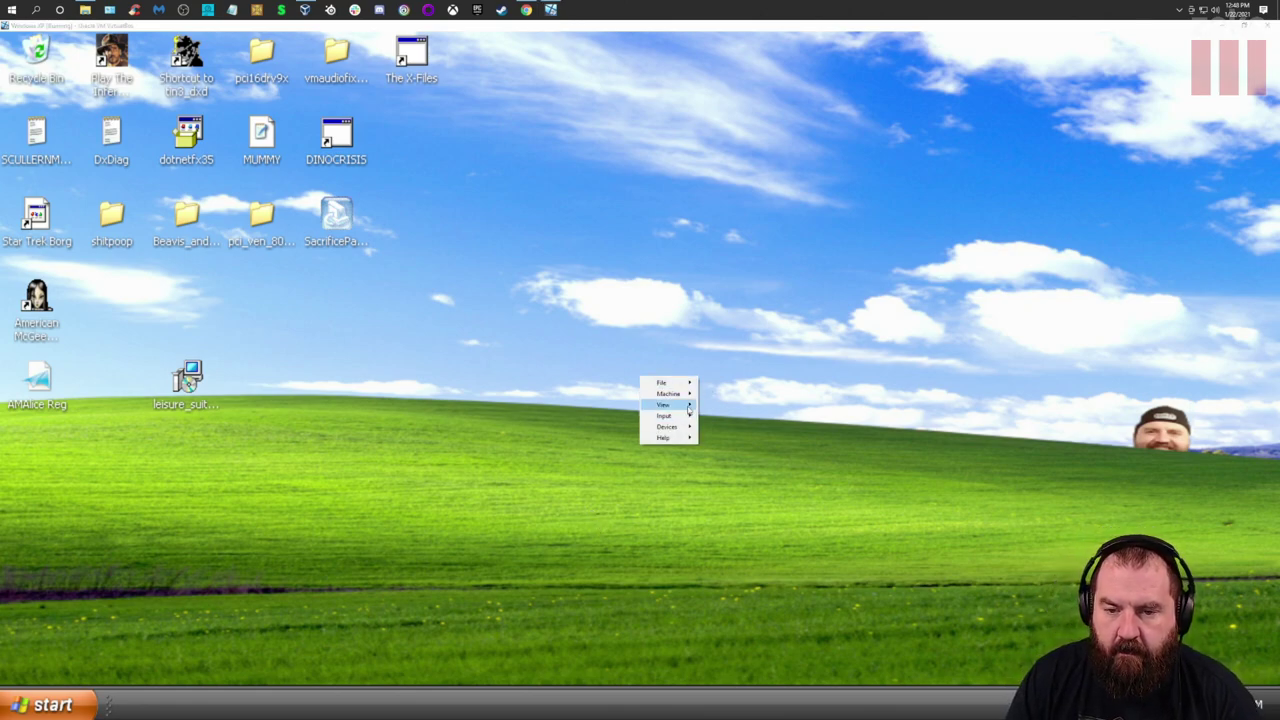
click(800, 333)
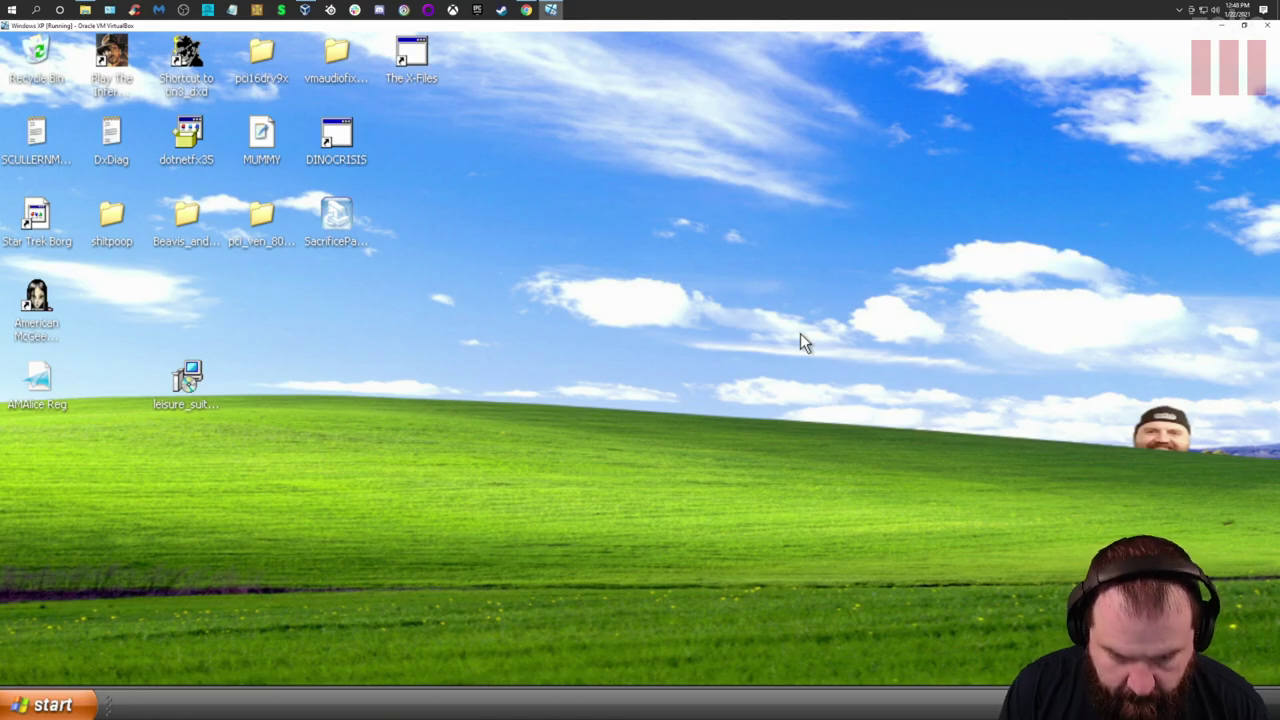
key(ctrl+f)
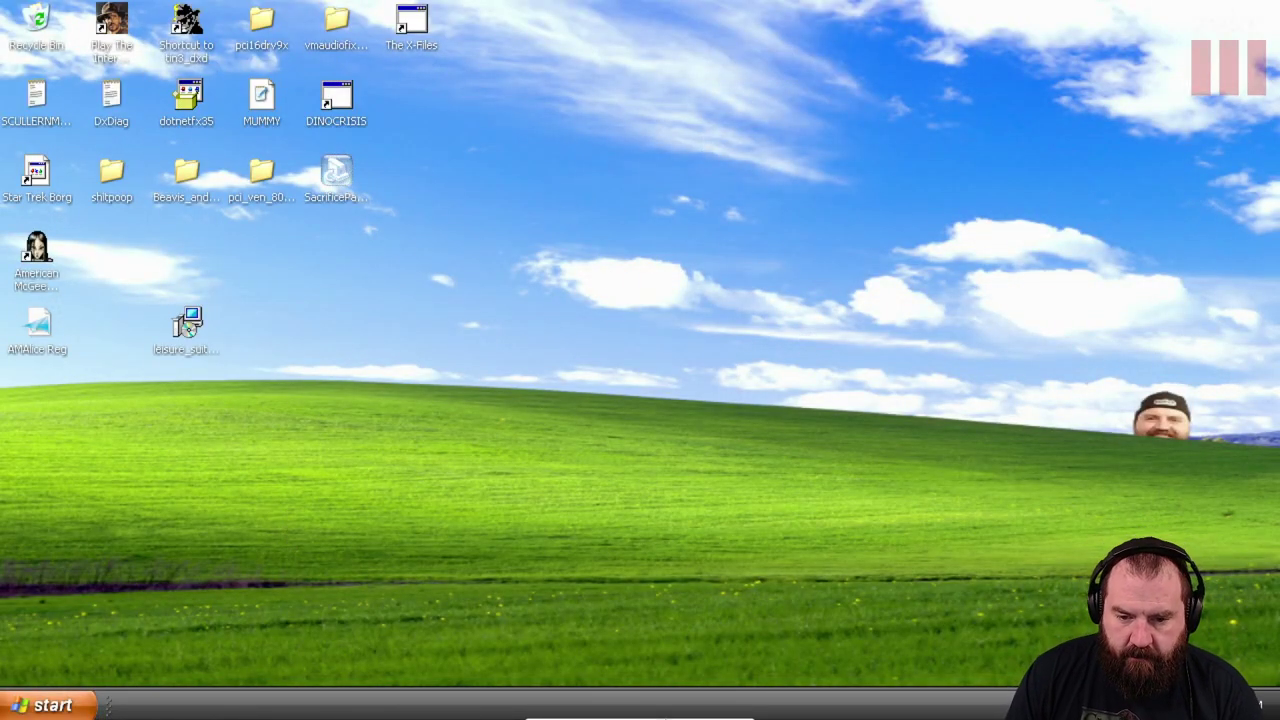
Load another Alice disc image into the virtual optical drive and exit its launcher
click(641, 713)
mouse_move(659, 641)
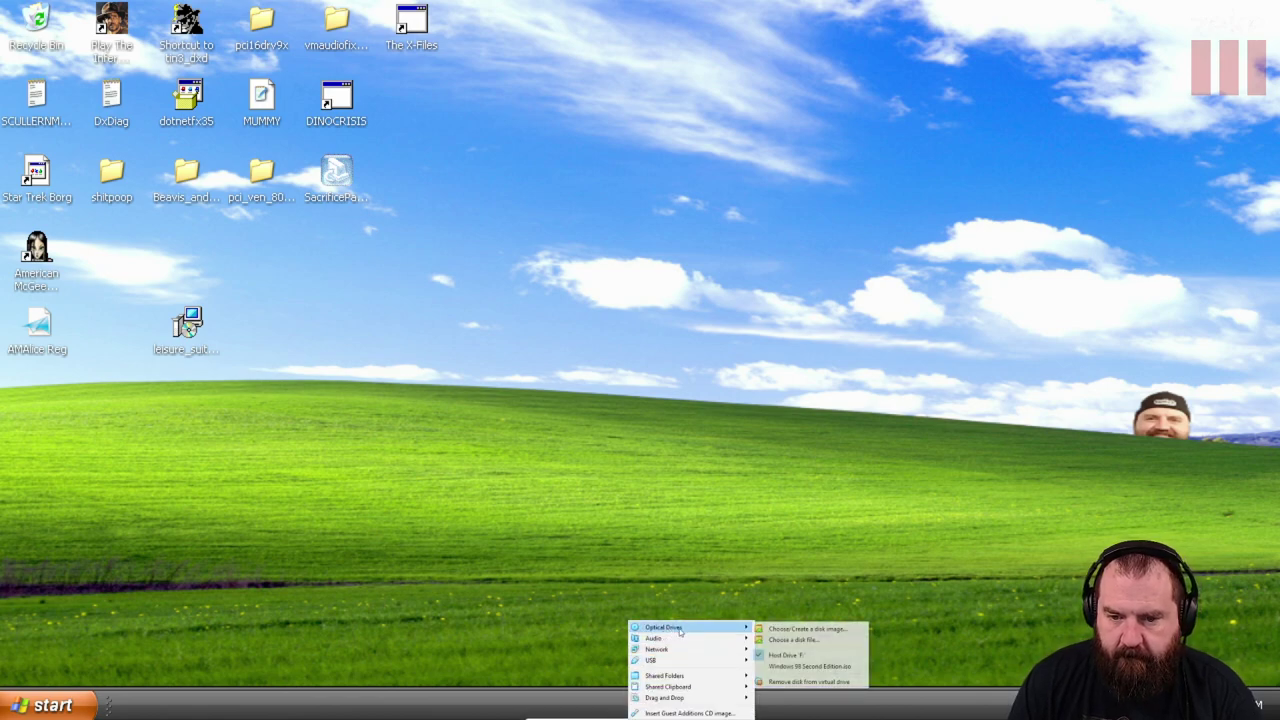
click(800, 656)
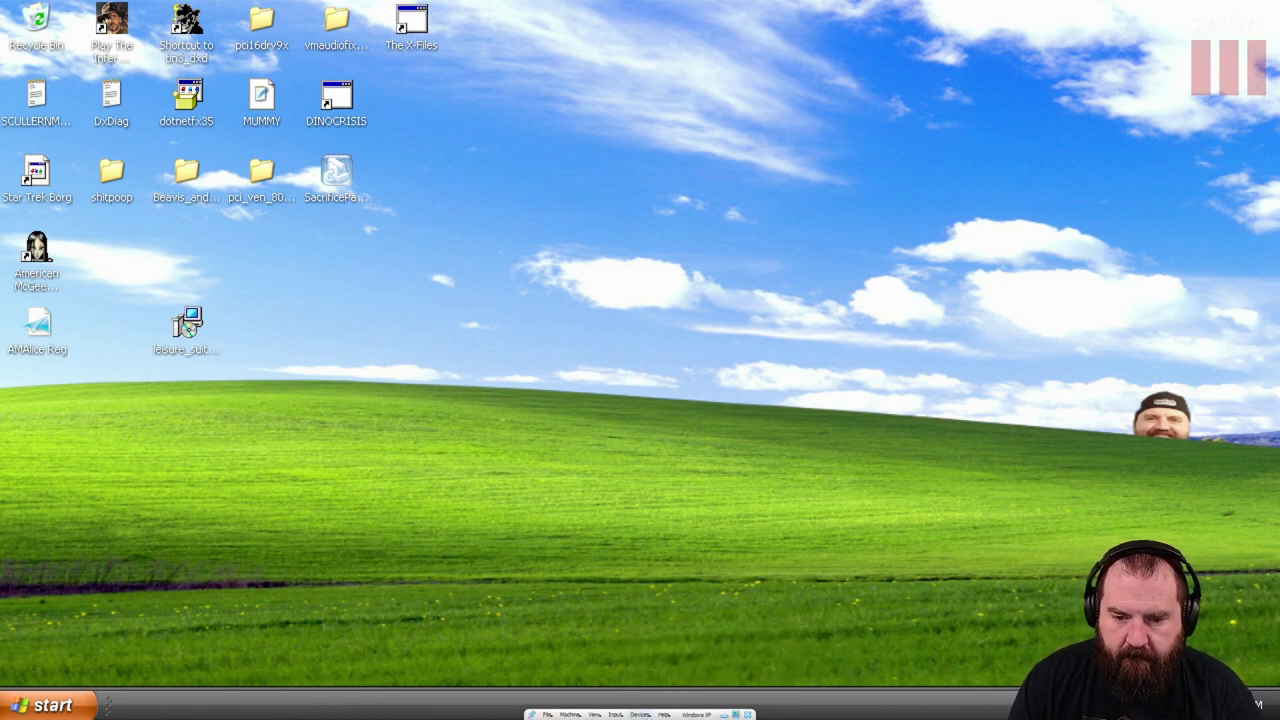
click(641, 713)
mouse_move(663, 627)
click(805, 641)
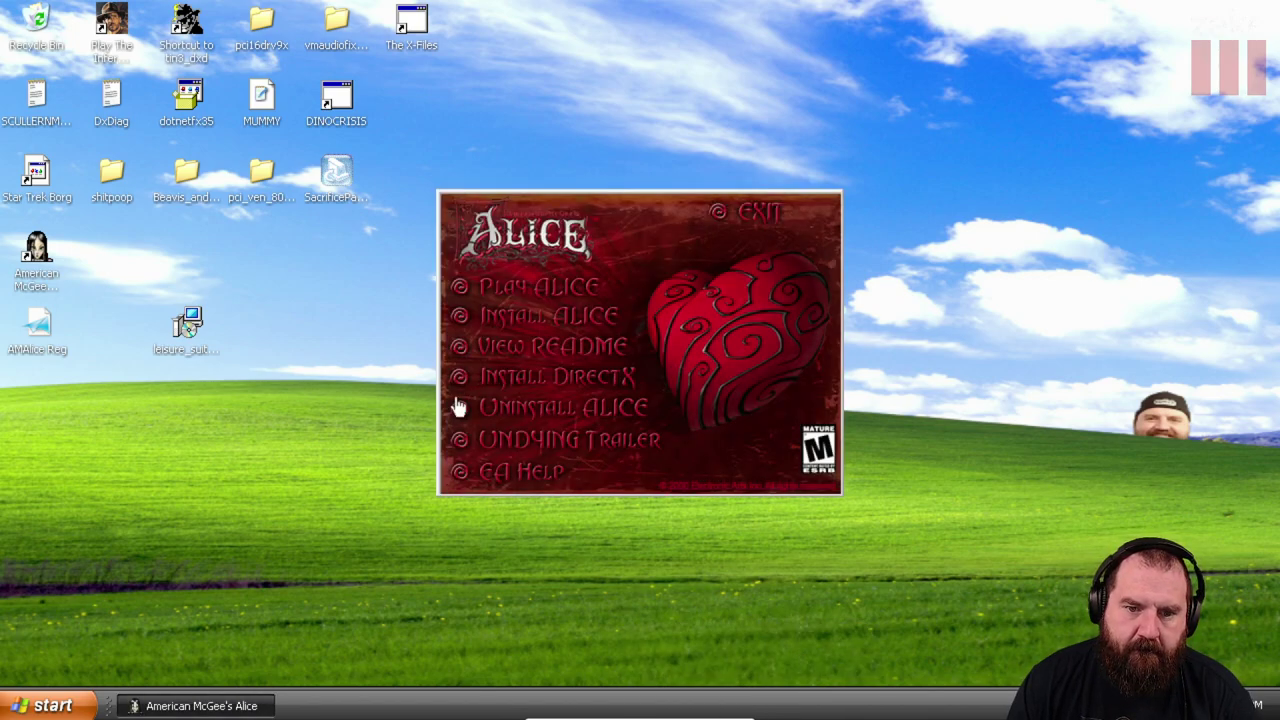
click(718, 212)
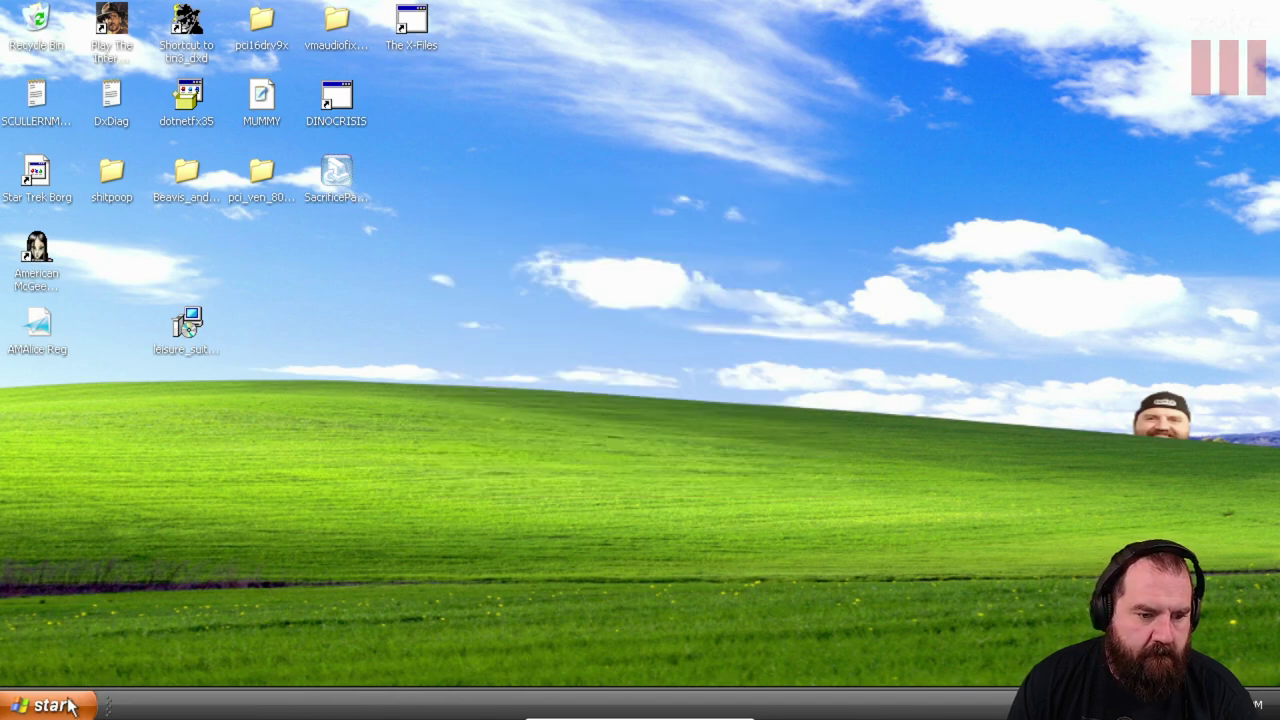
click(48, 705)
Open the ALICE00A (D:) disc and list its files in Details view sorted by type
click(232, 378)
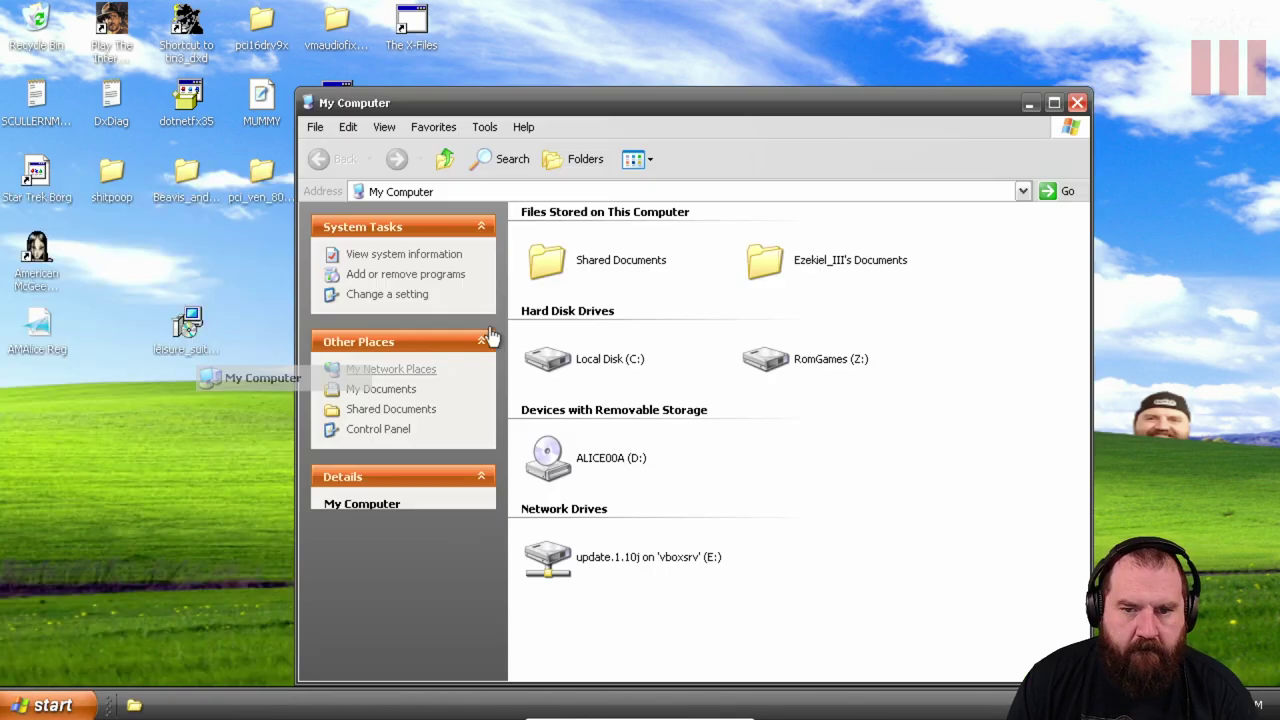
right_click(554, 463)
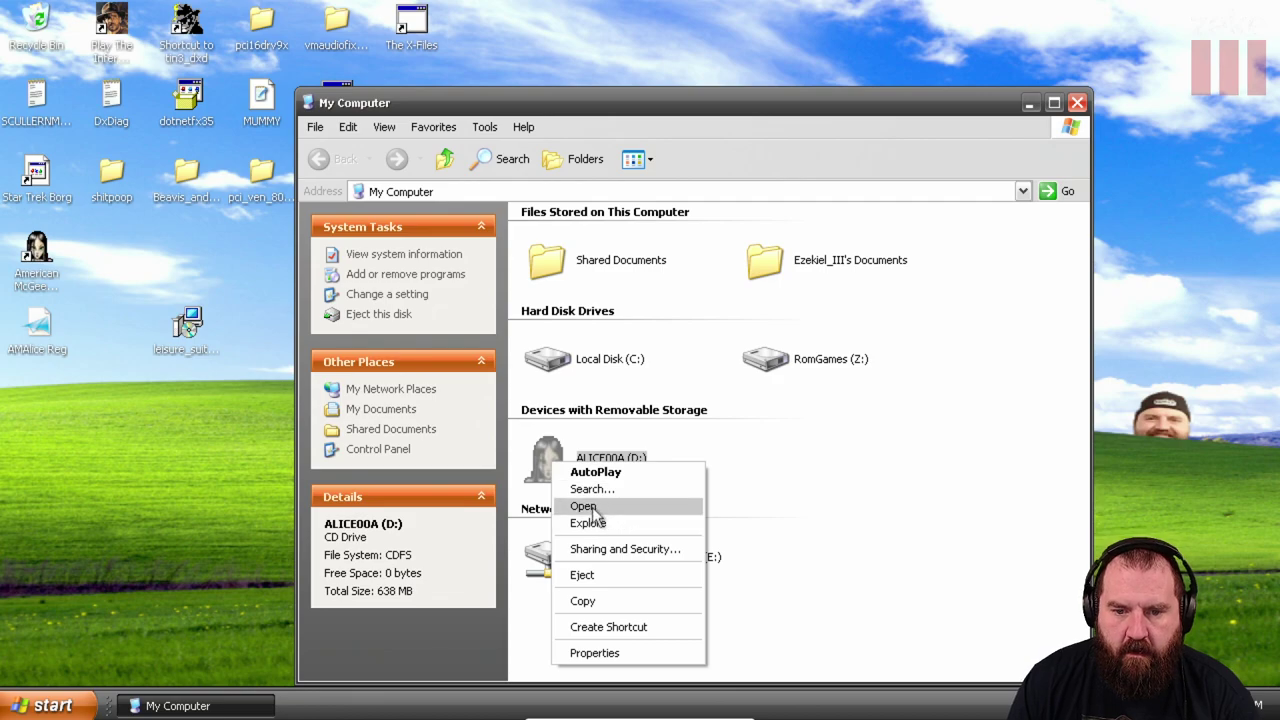
click(585, 506)
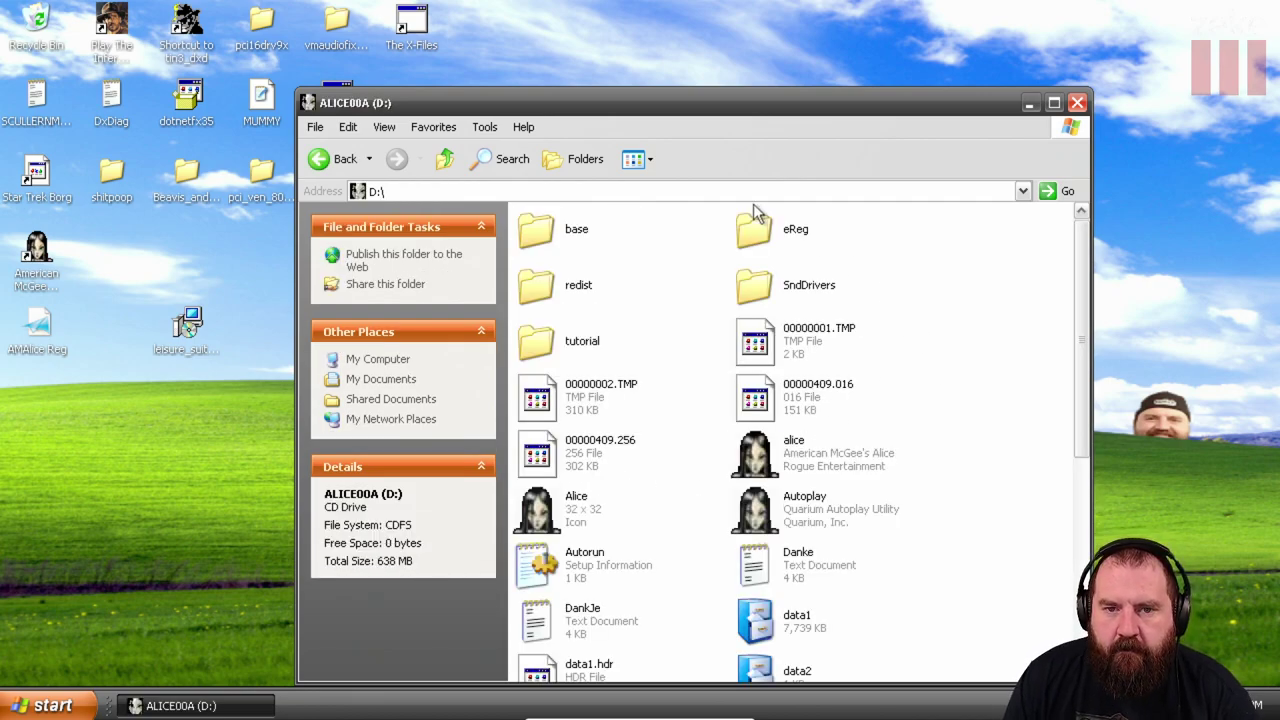
click(384, 127)
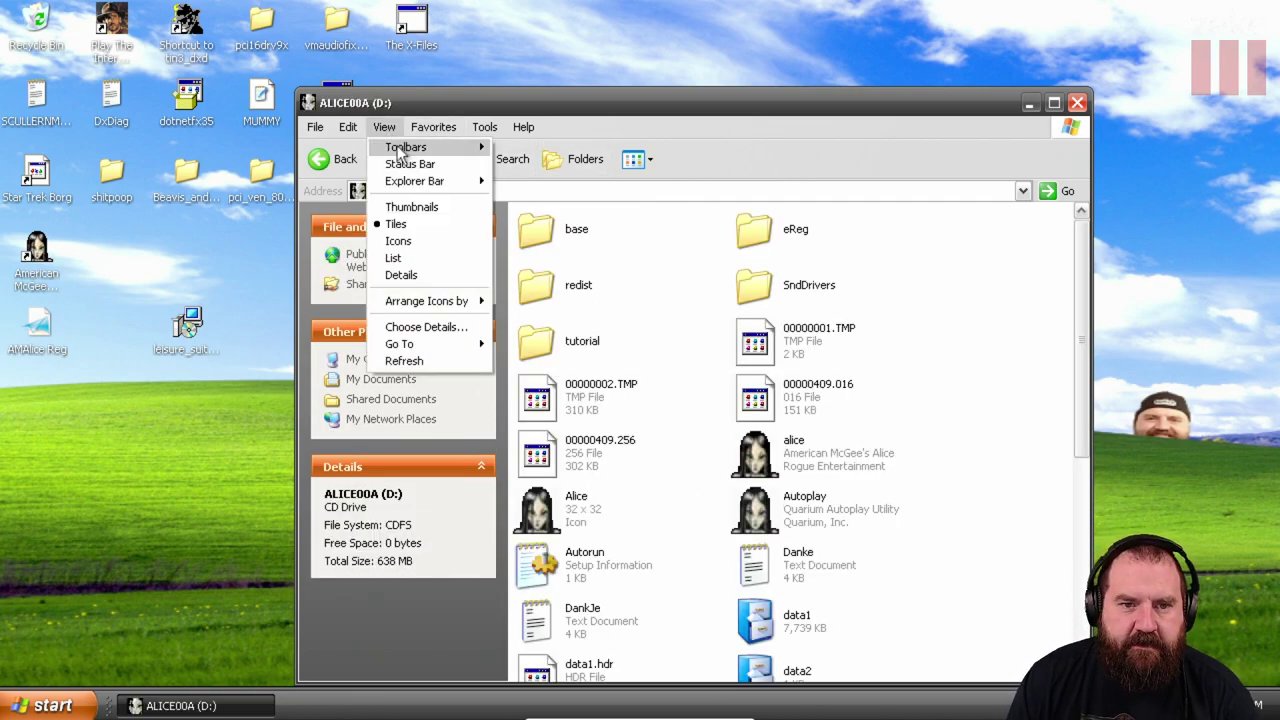
click(401, 275)
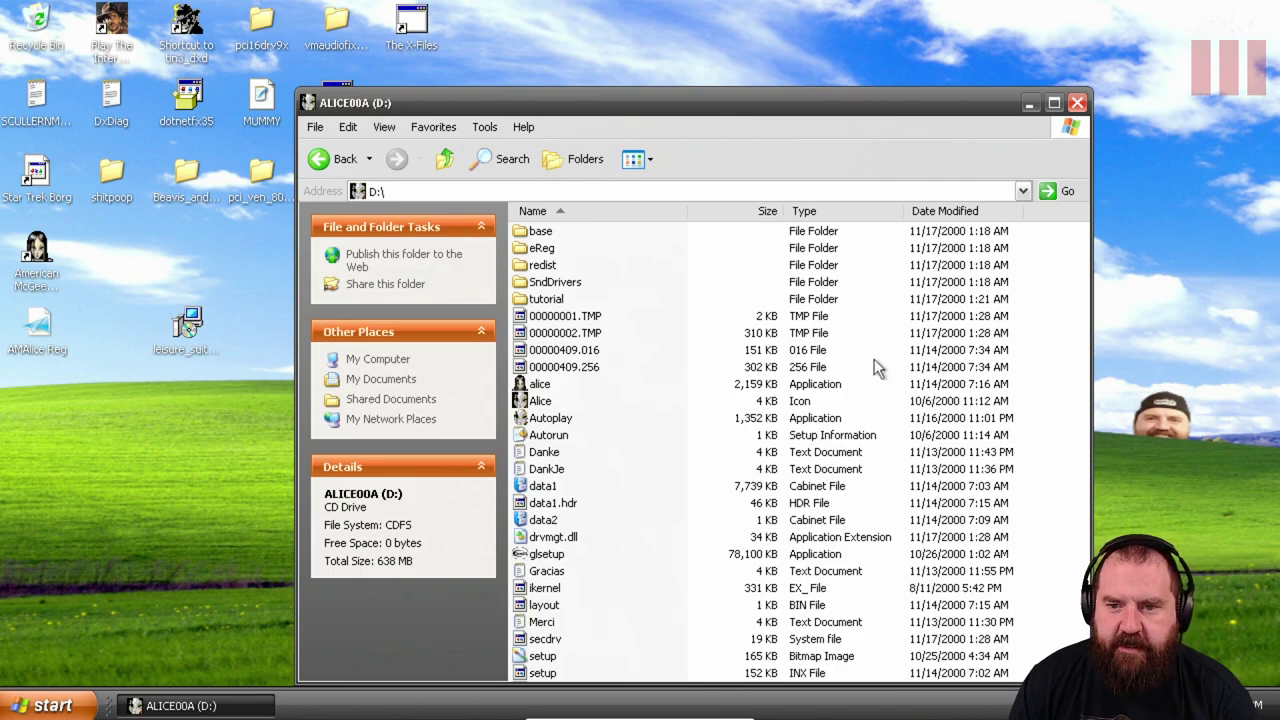
click(806, 211)
Give glsetup Windows 98 / Windows Me compatibility mode, apply it, and launch the installer
click(543, 385)
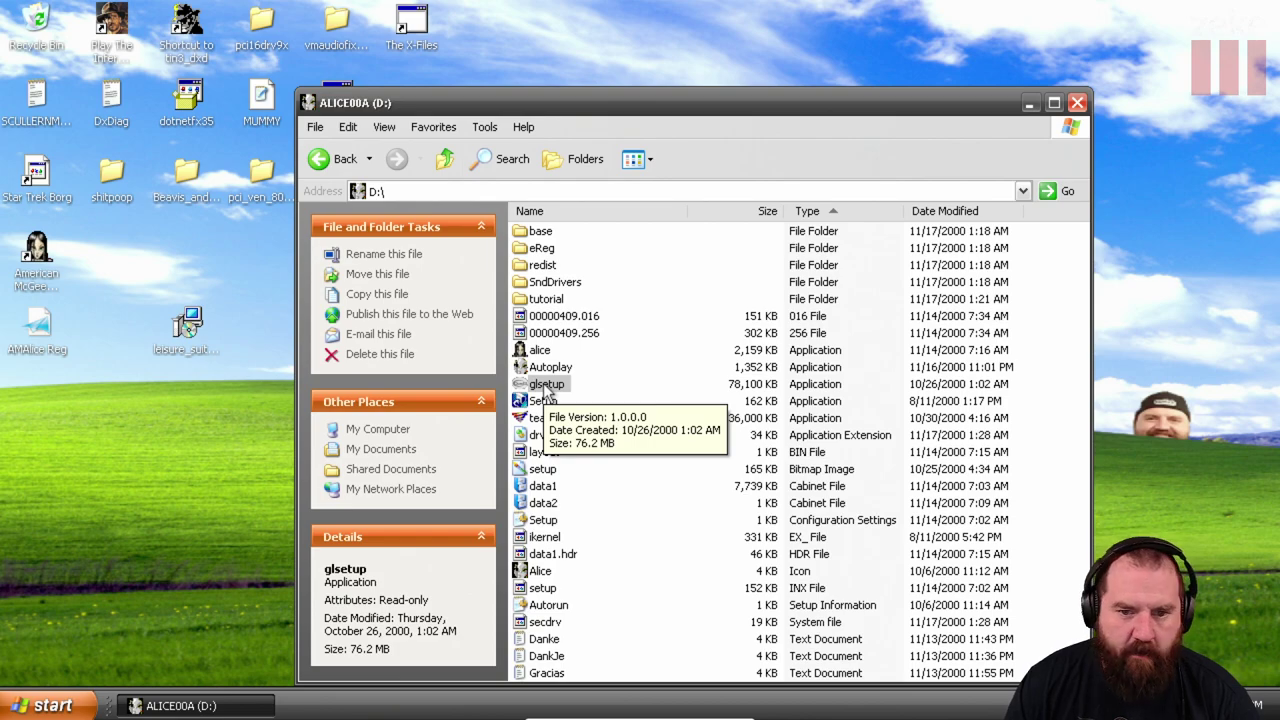
right_click(546, 393)
click(587, 566)
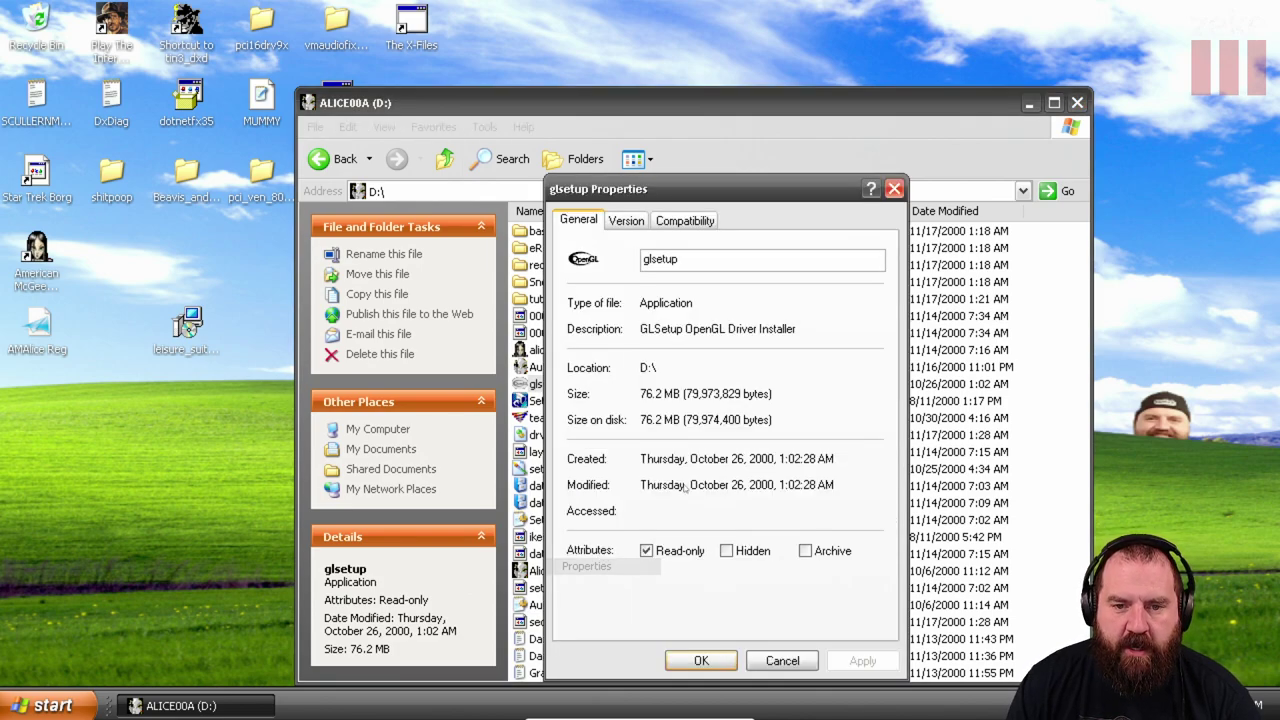
click(684, 221)
click(589, 331)
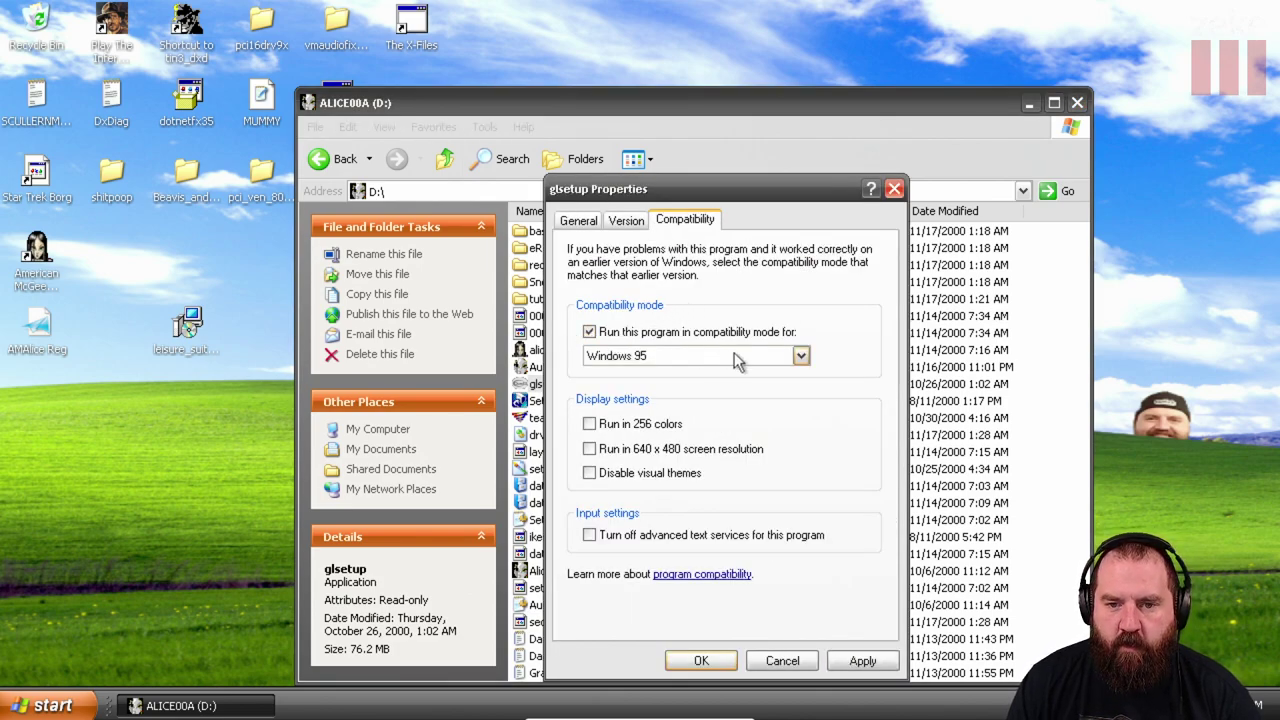
click(737, 360)
click(690, 386)
click(866, 662)
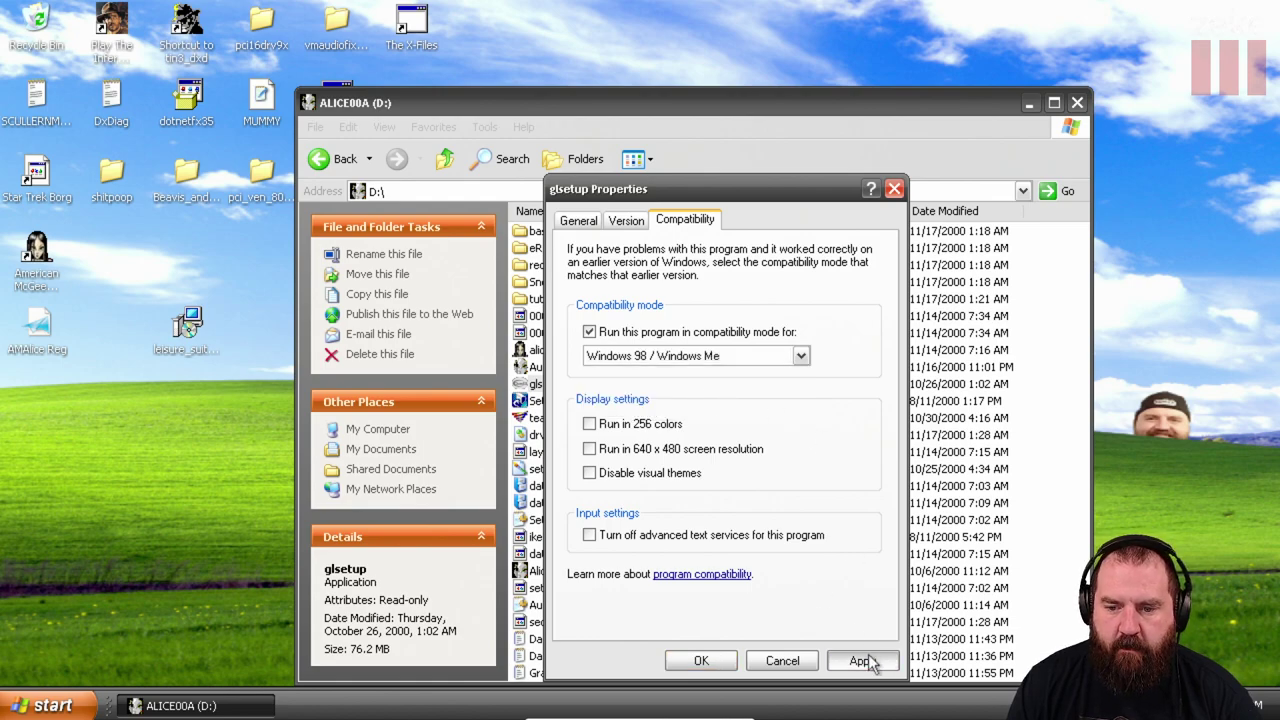
click(701, 660)
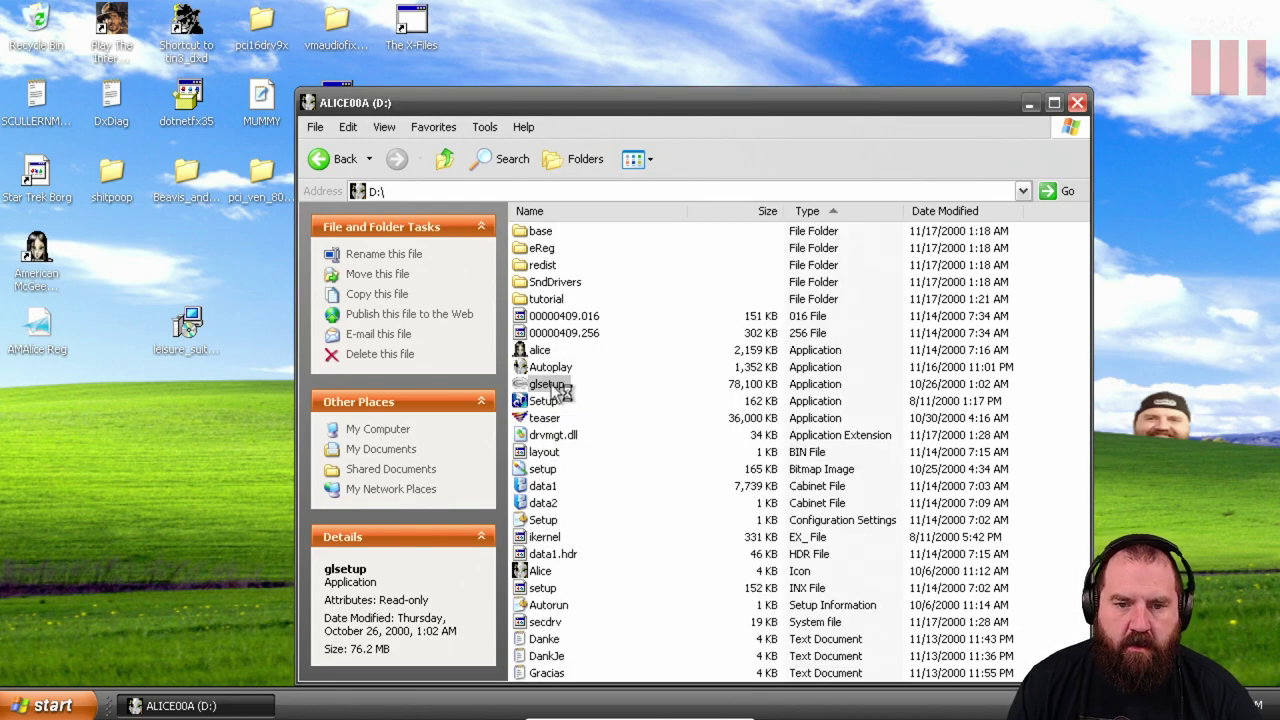
double_click(548, 384)
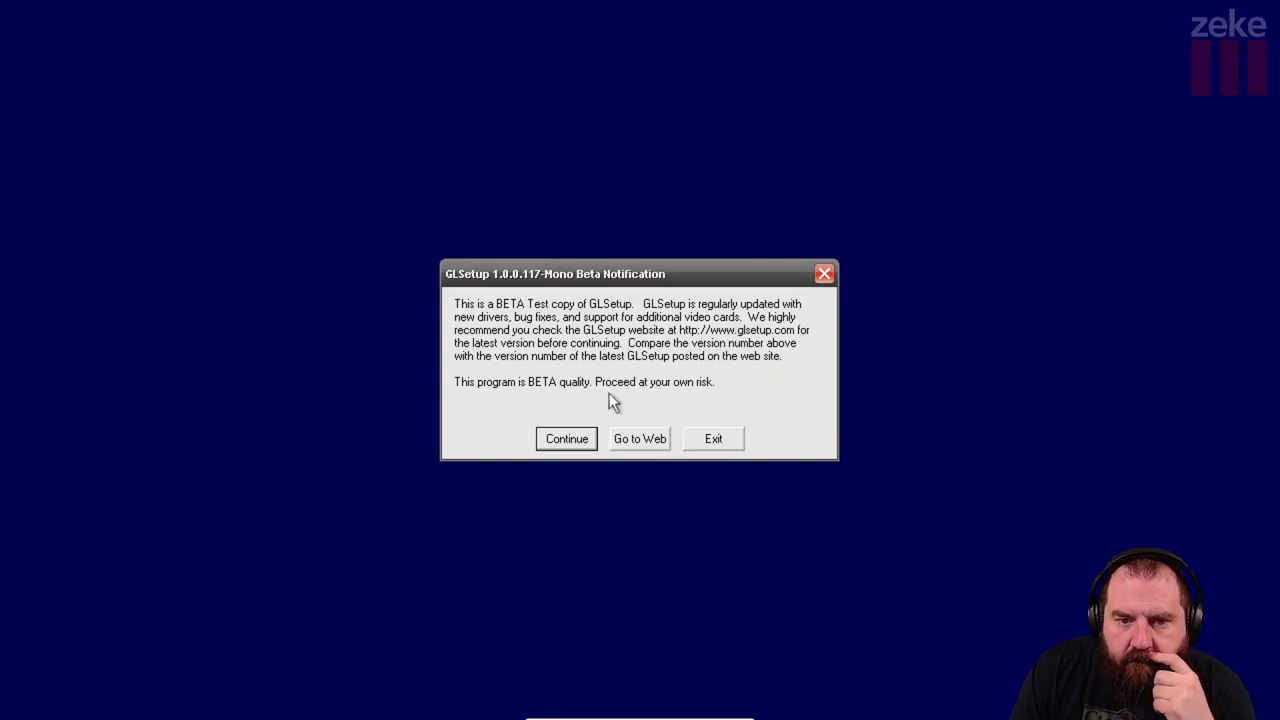
Pass GLSetup's beta warning, welcome page, default folder and release notes, and accept the licence
click(570, 441)
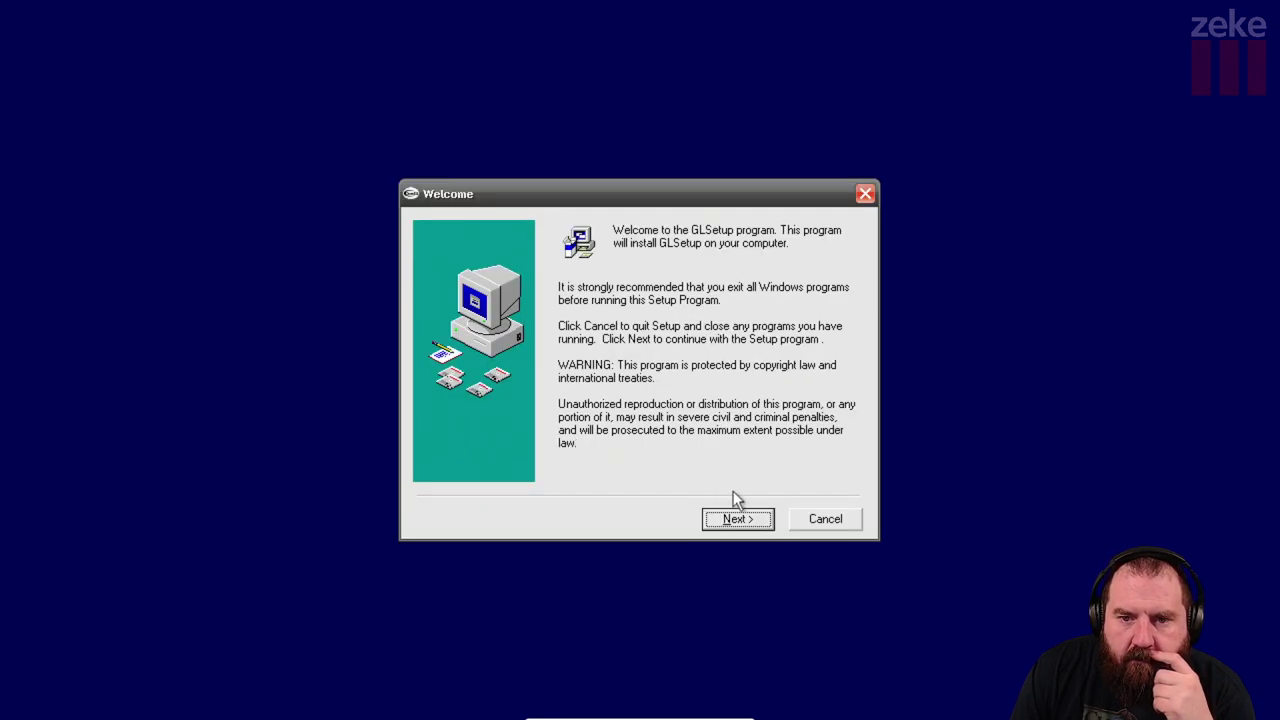
click(753, 522)
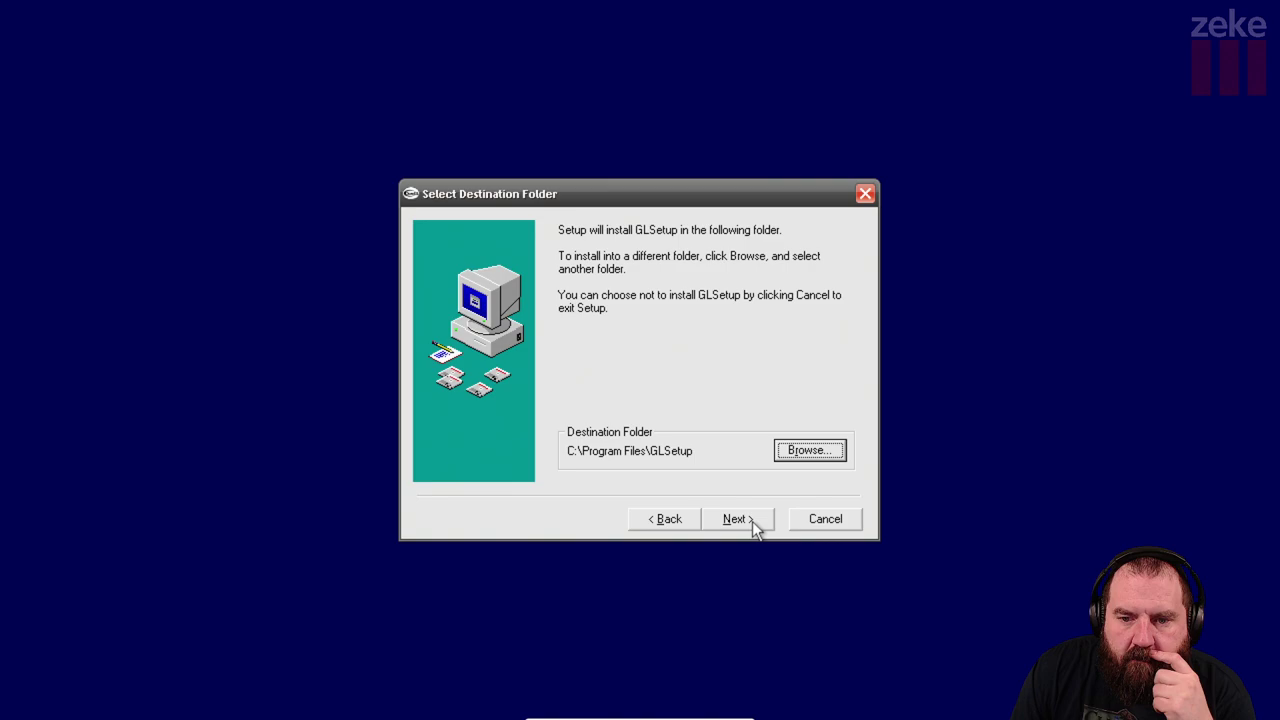
click(752, 521)
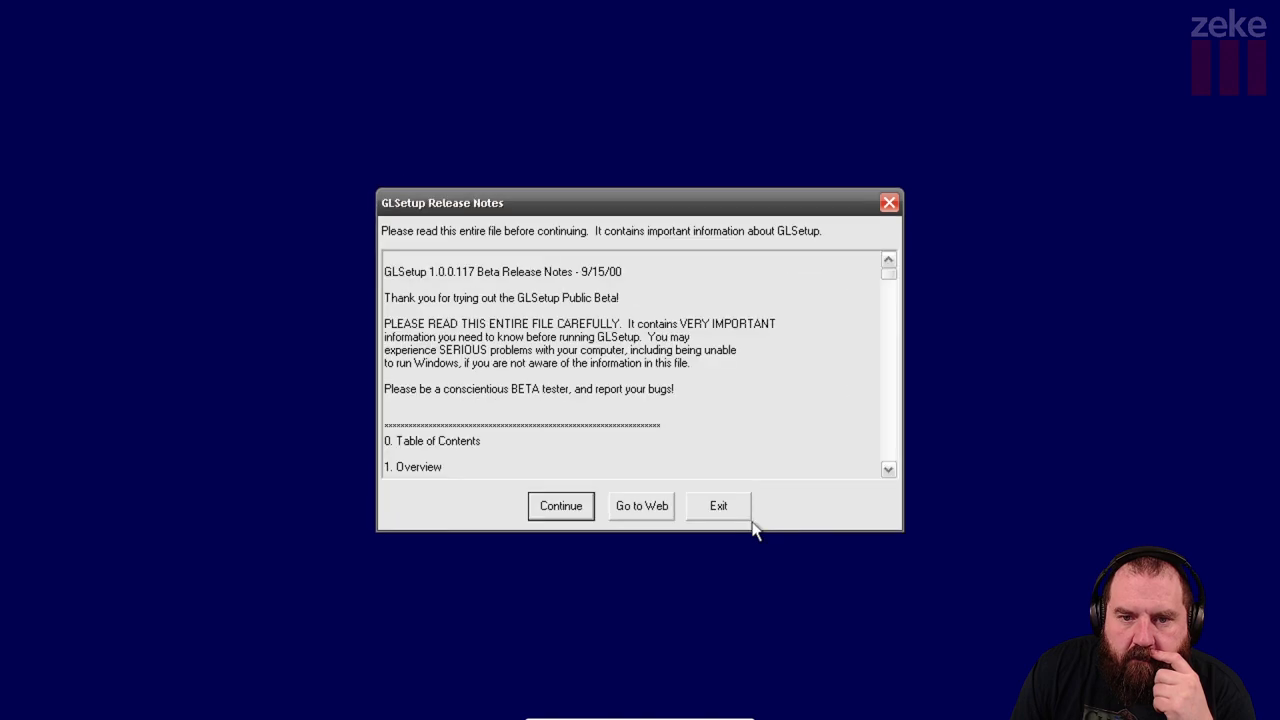
click(561, 507)
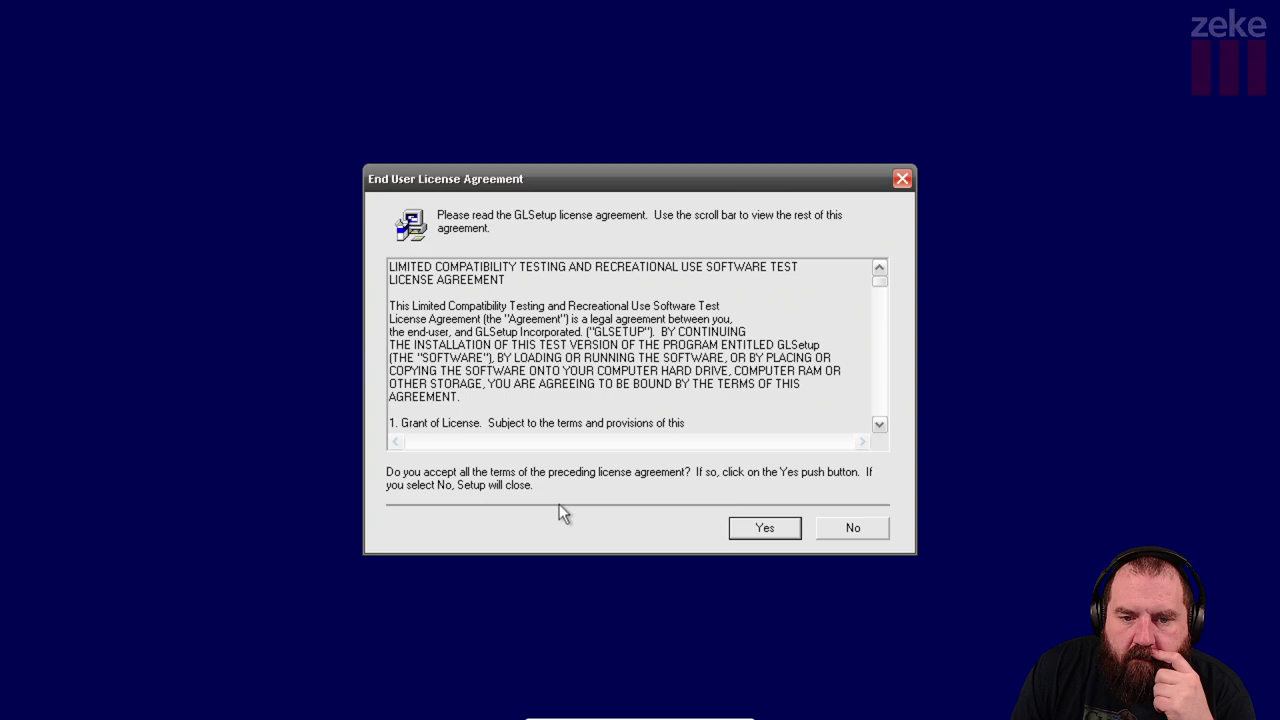
click(765, 530)
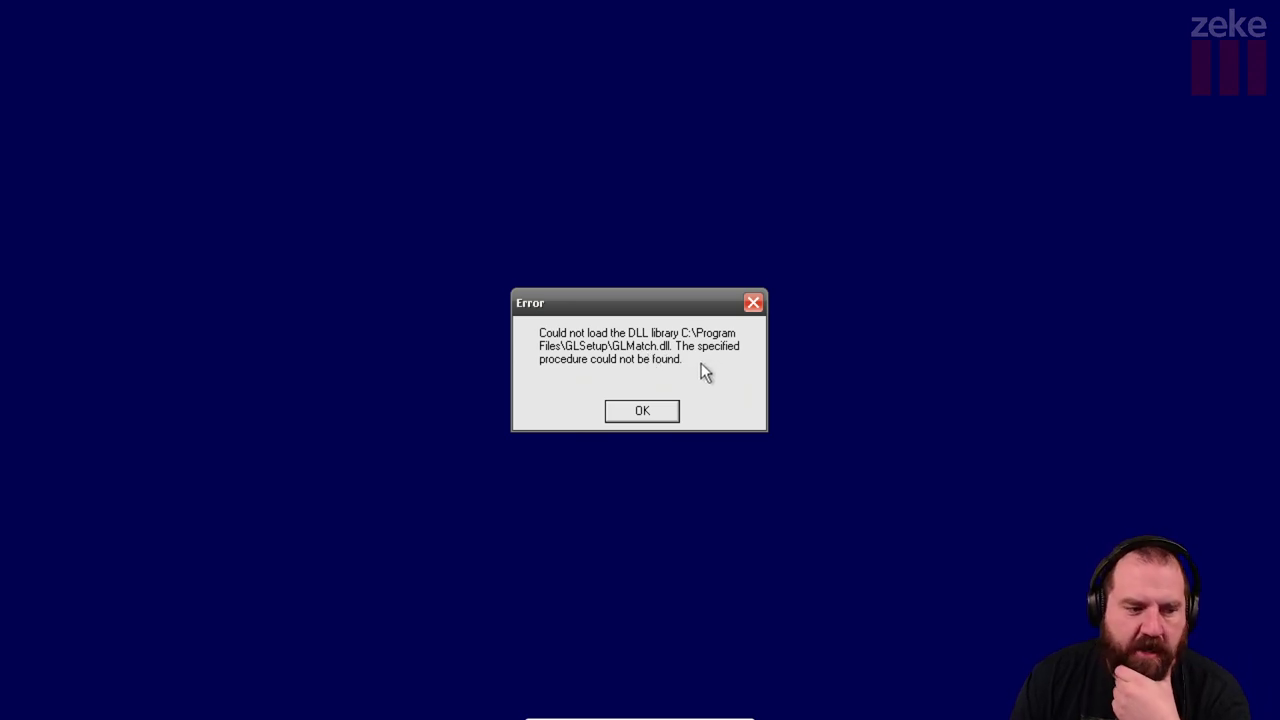
Dismiss the GLMatch.dll error, decline the rollback twice, and exit GLSetup
click(645, 414)
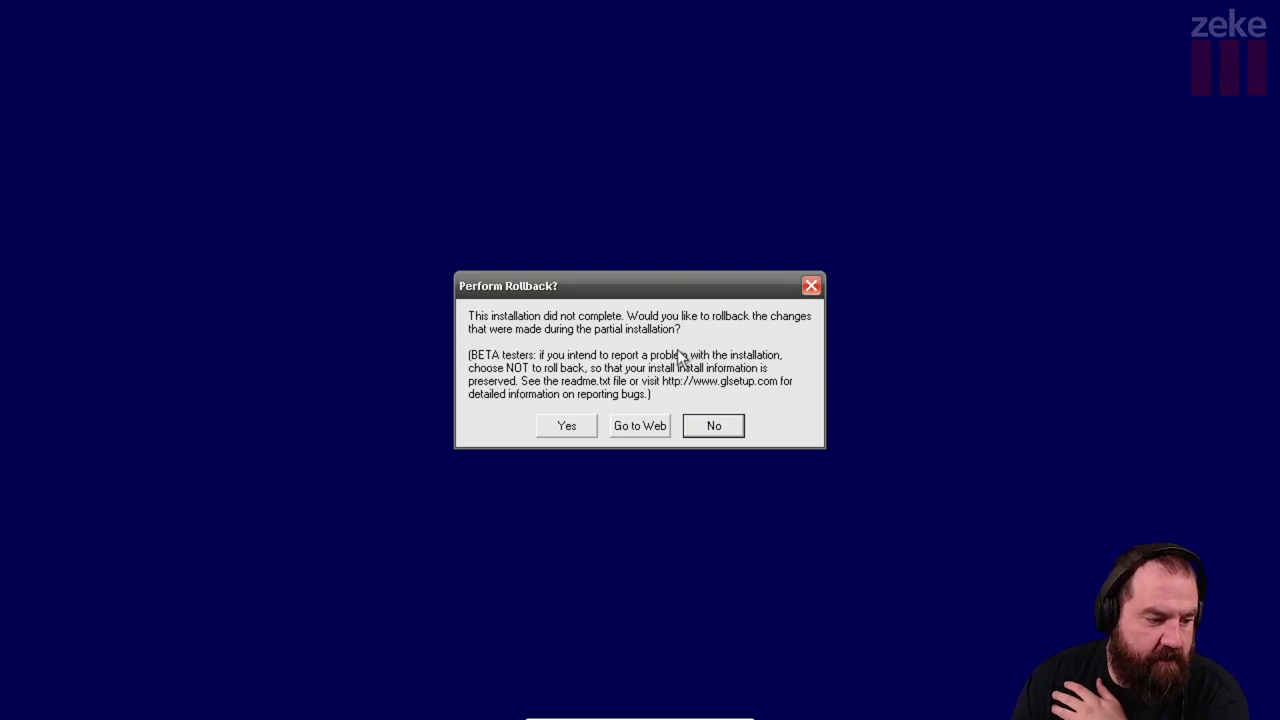
click(726, 424)
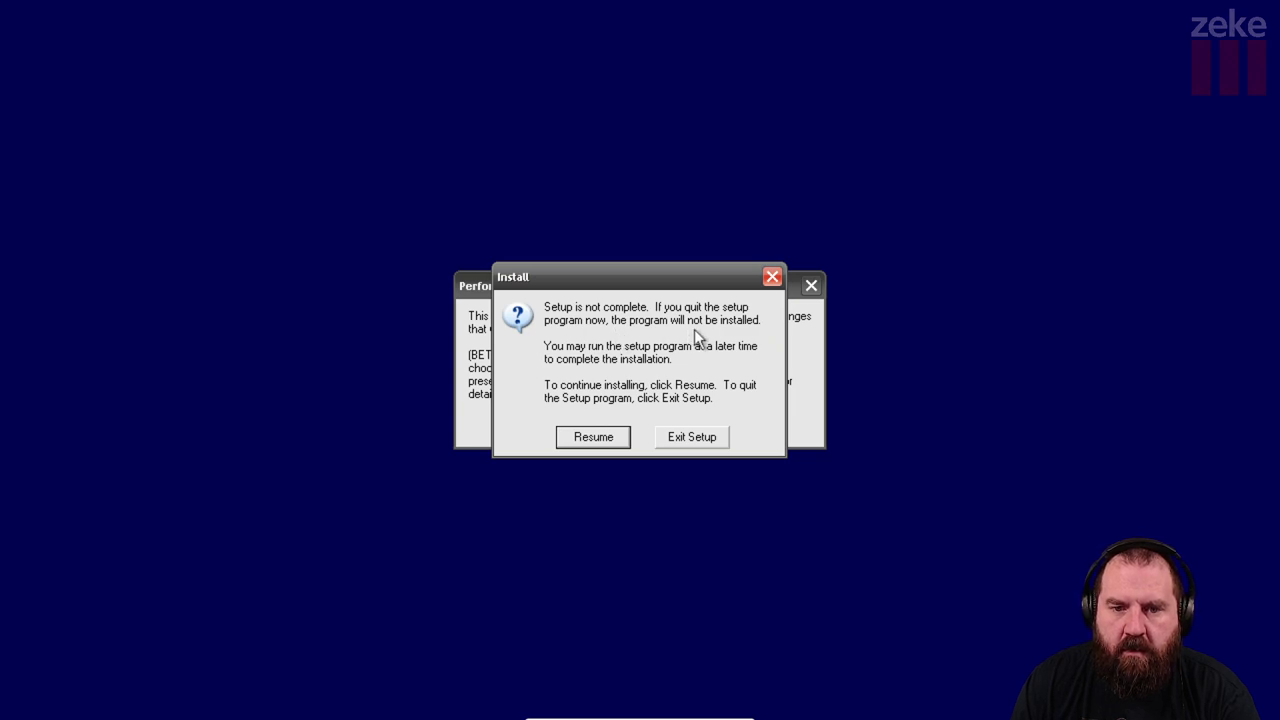
click(606, 437)
click(731, 428)
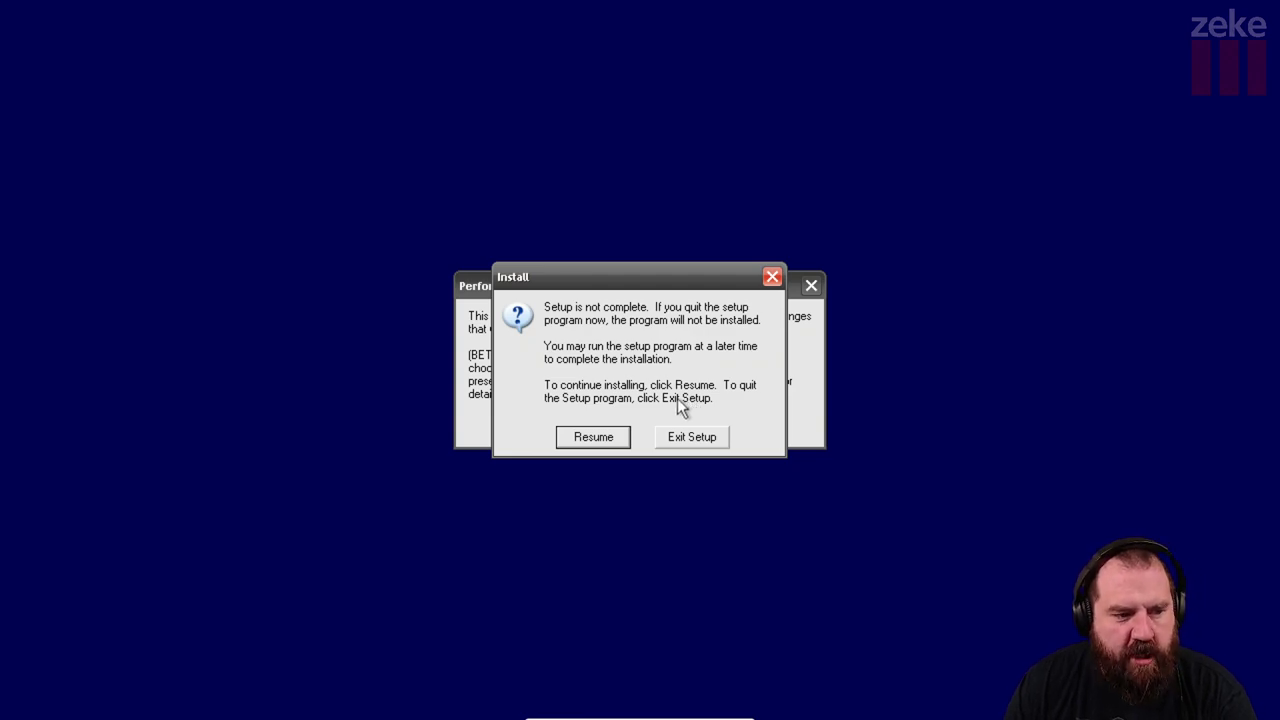
click(708, 439)
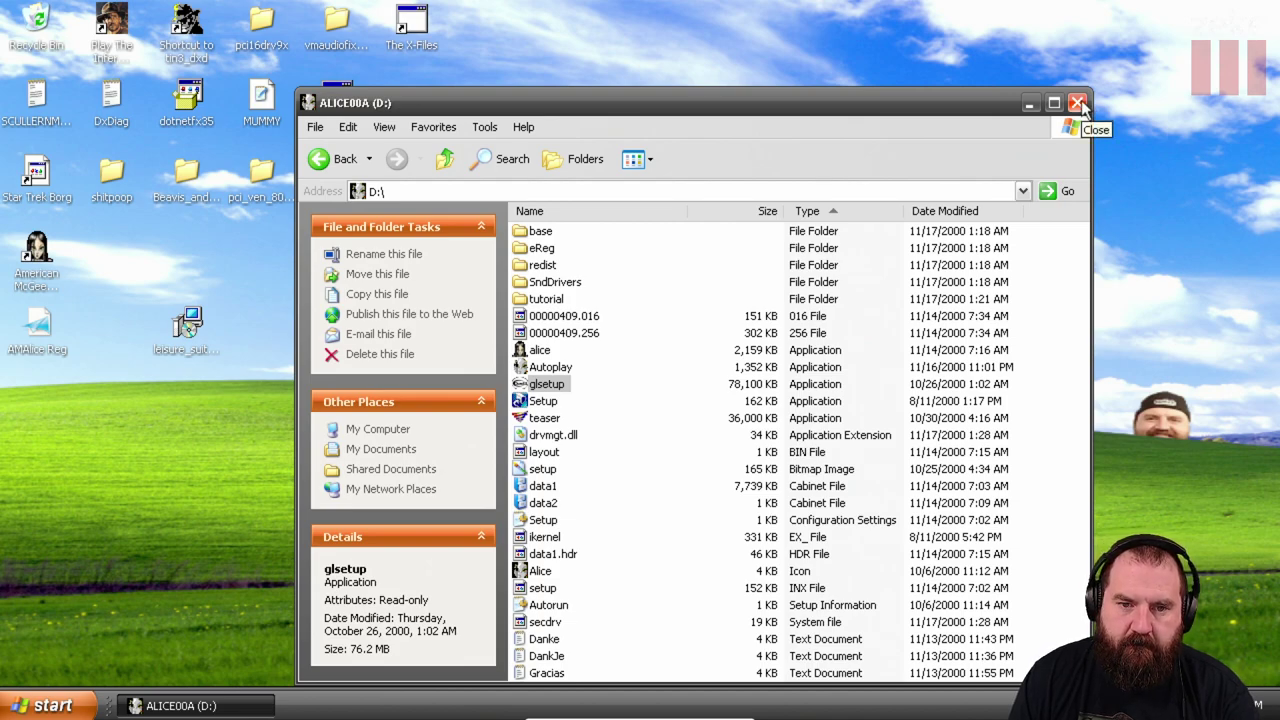
Move the D: drive window aside and glance through the Start menu's All Programs list
drag(784, 94, 758, 29)
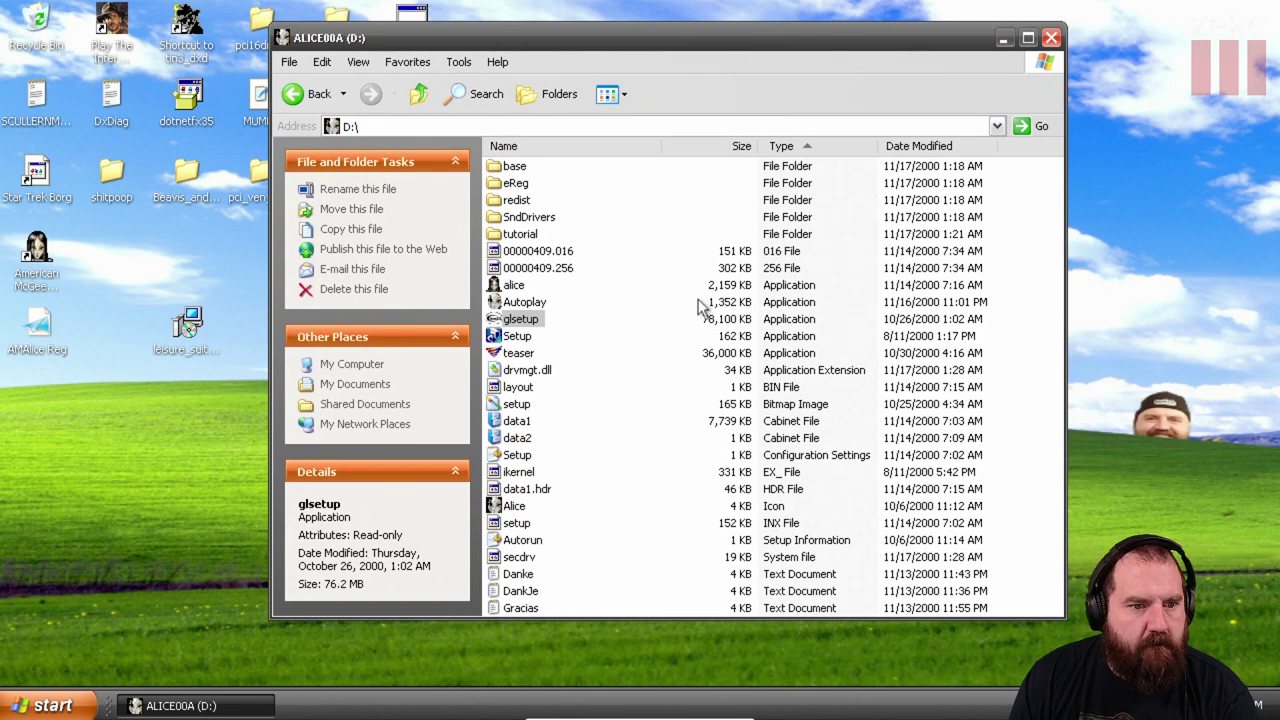
click(48, 705)
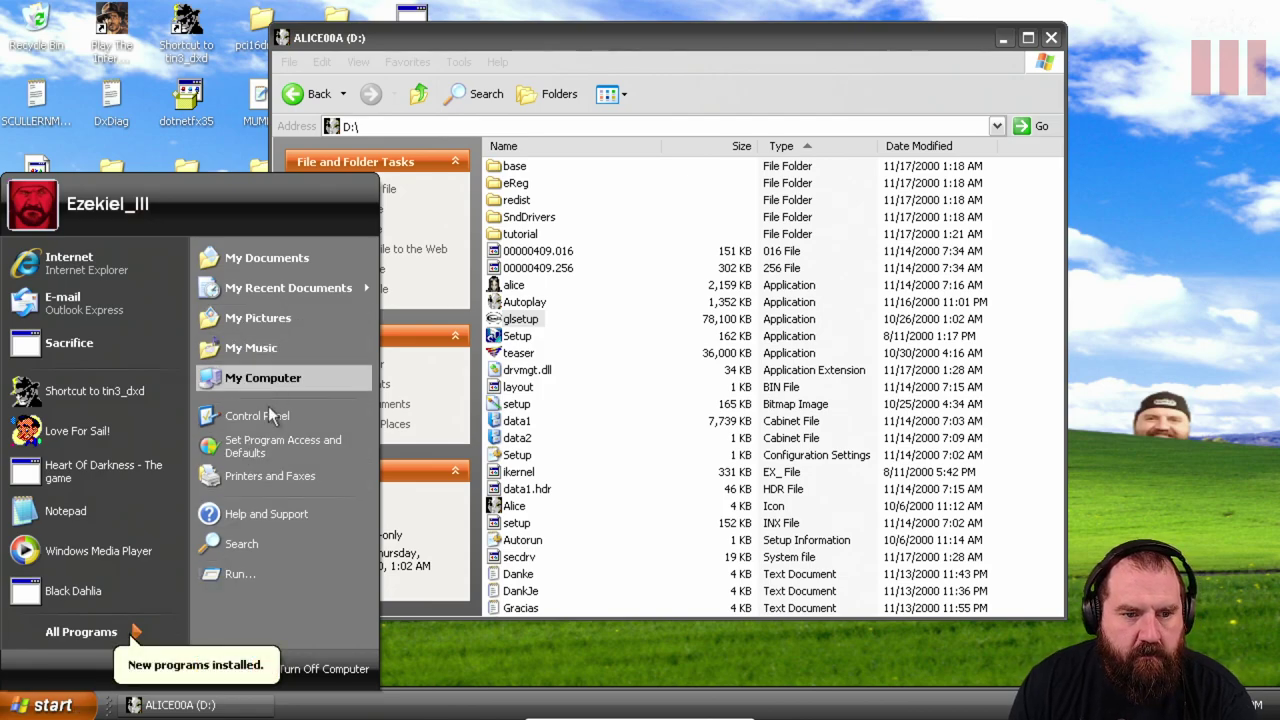
click(130, 630)
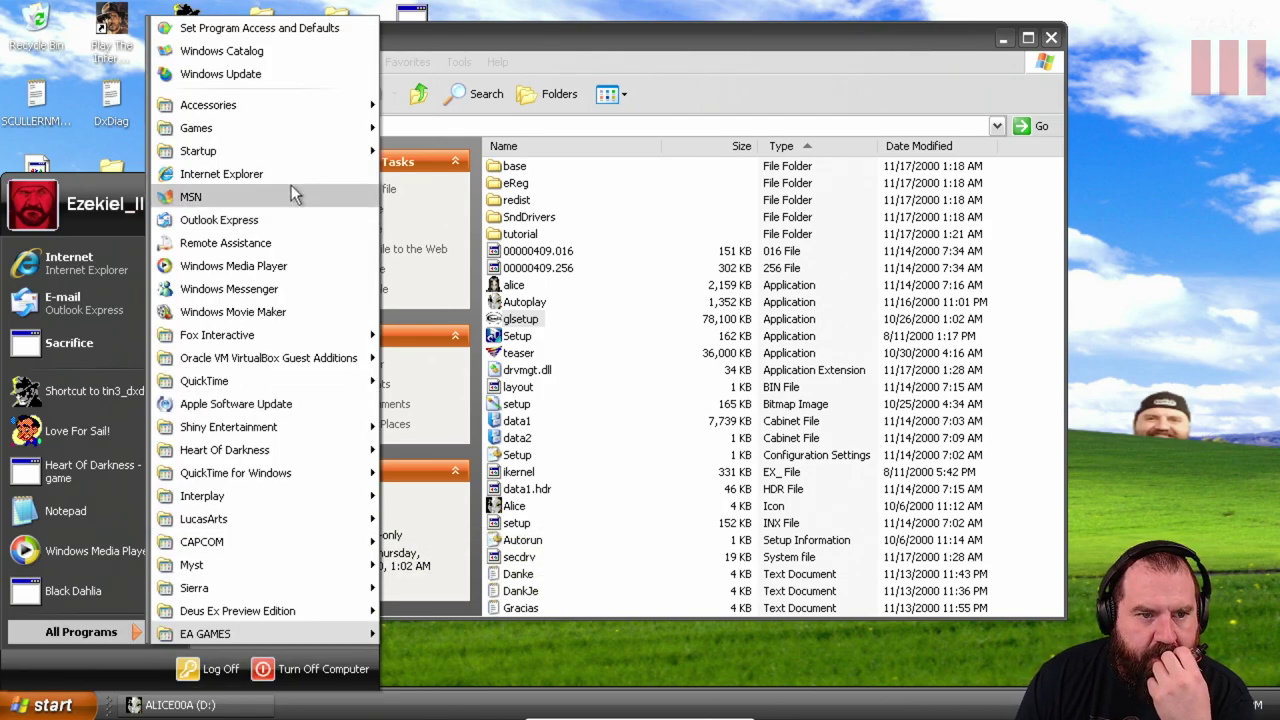
click(104, 638)
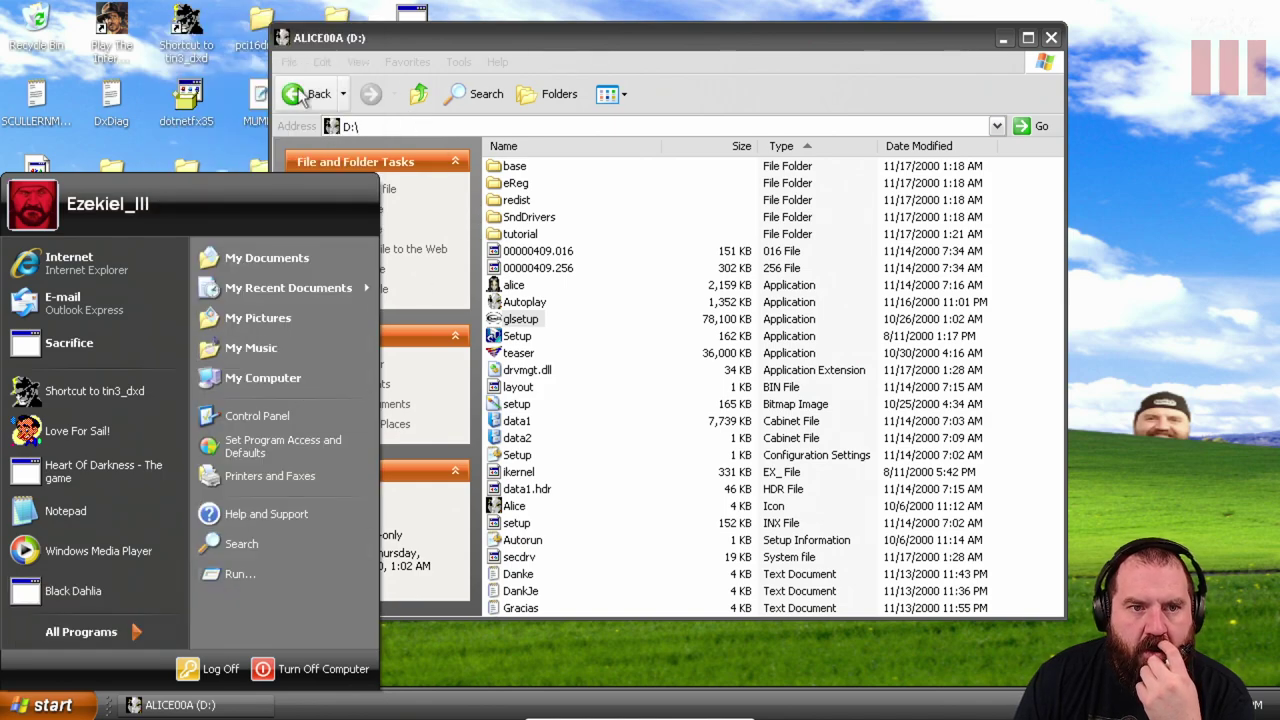
Navigate from My Computer through C:, Program Files and EA GAMES into American McGee's Alice
click(300, 95)
double_click(545, 287)
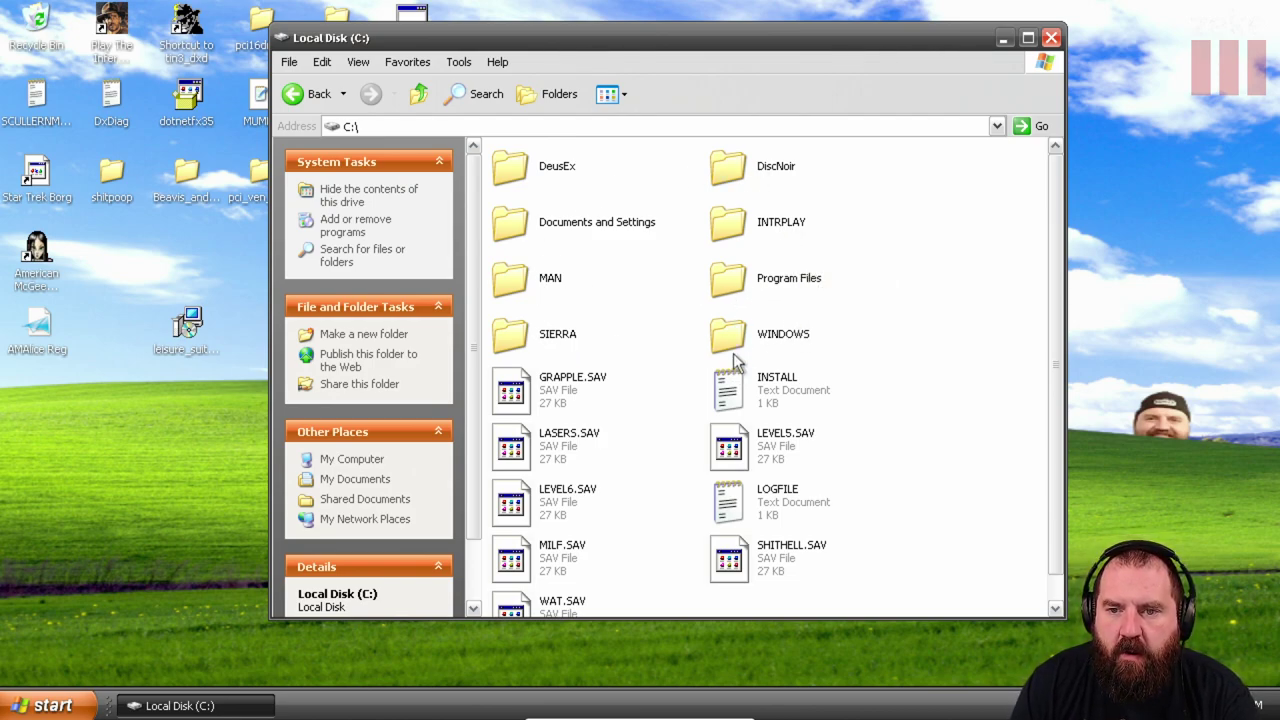
double_click(735, 282)
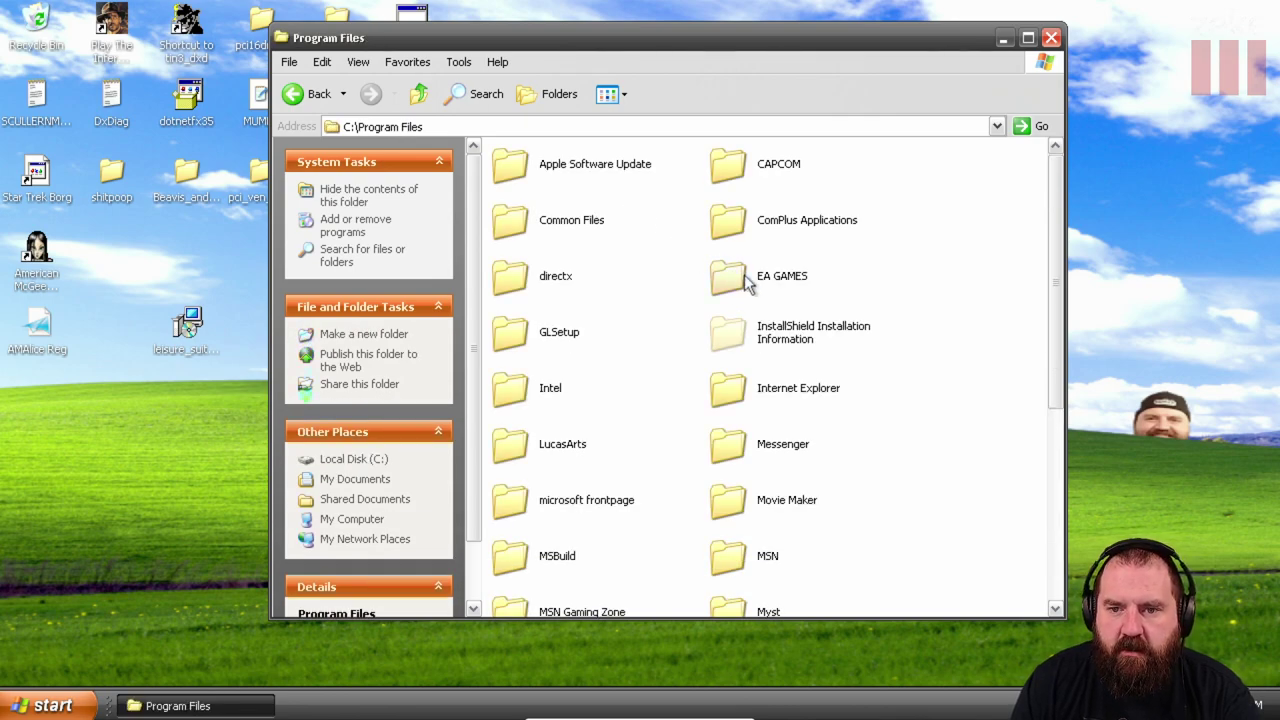
double_click(744, 280)
double_click(547, 173)
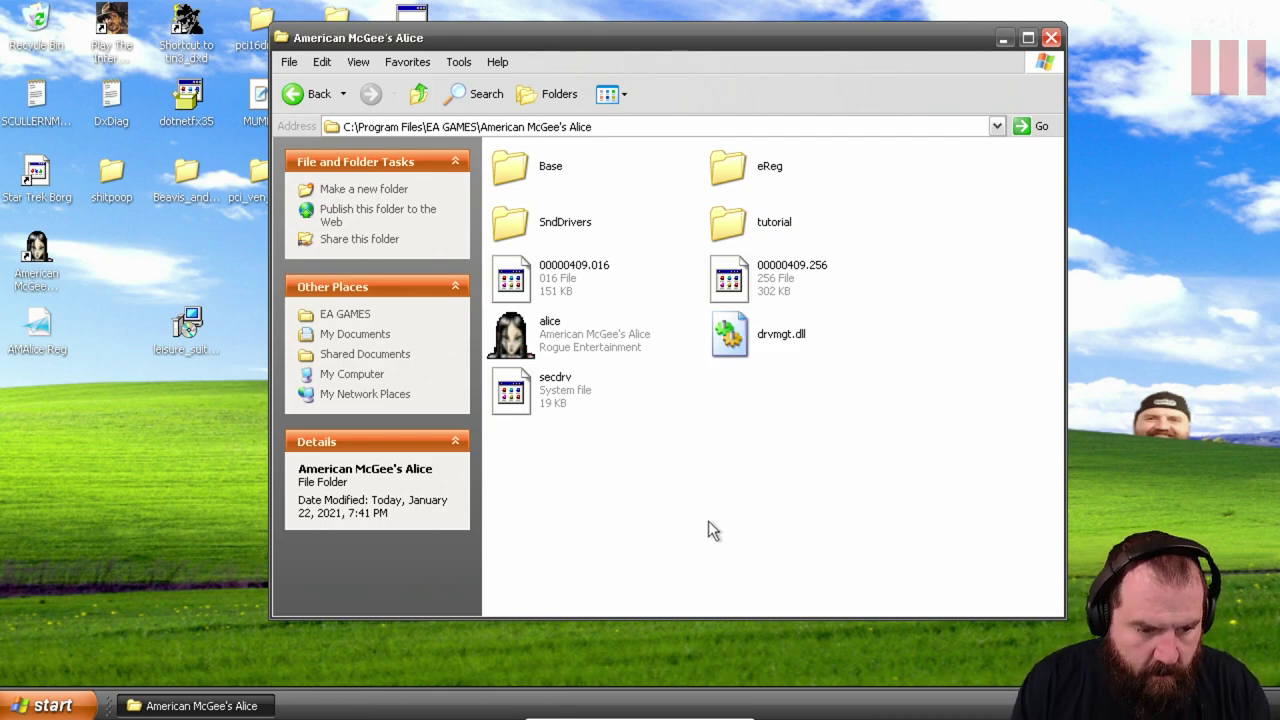
click(48, 705)
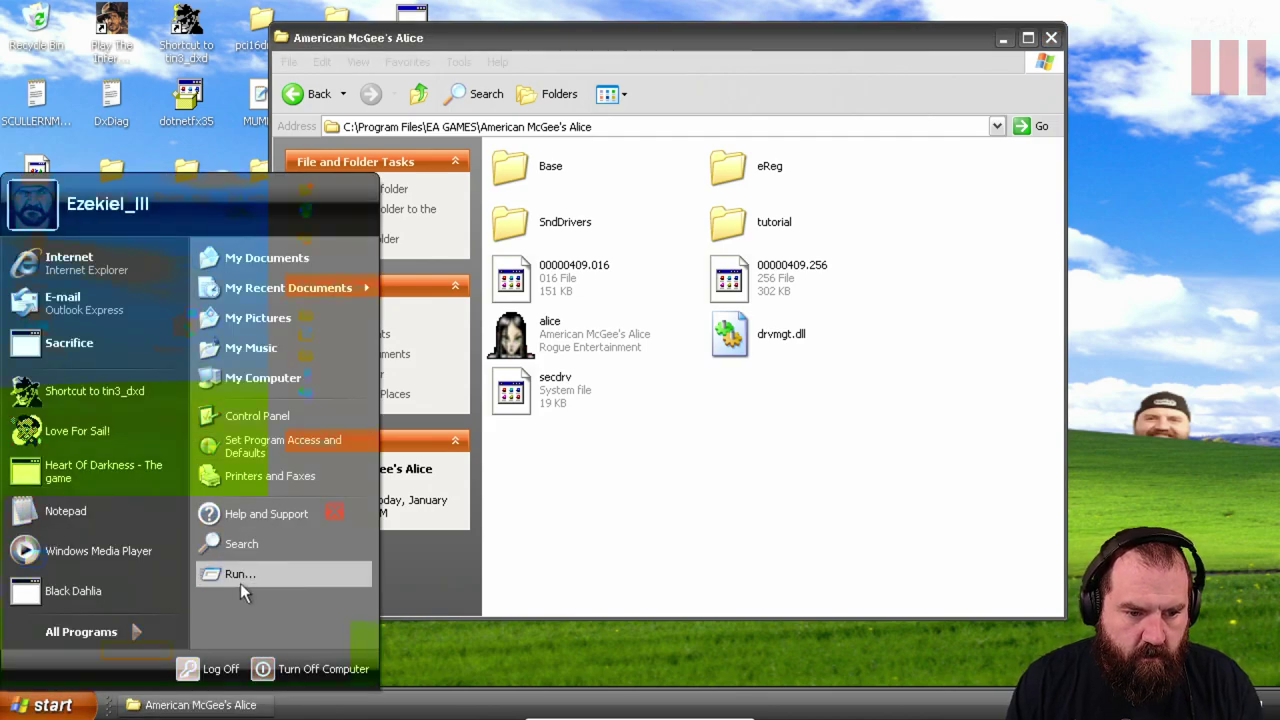
click(240, 583)
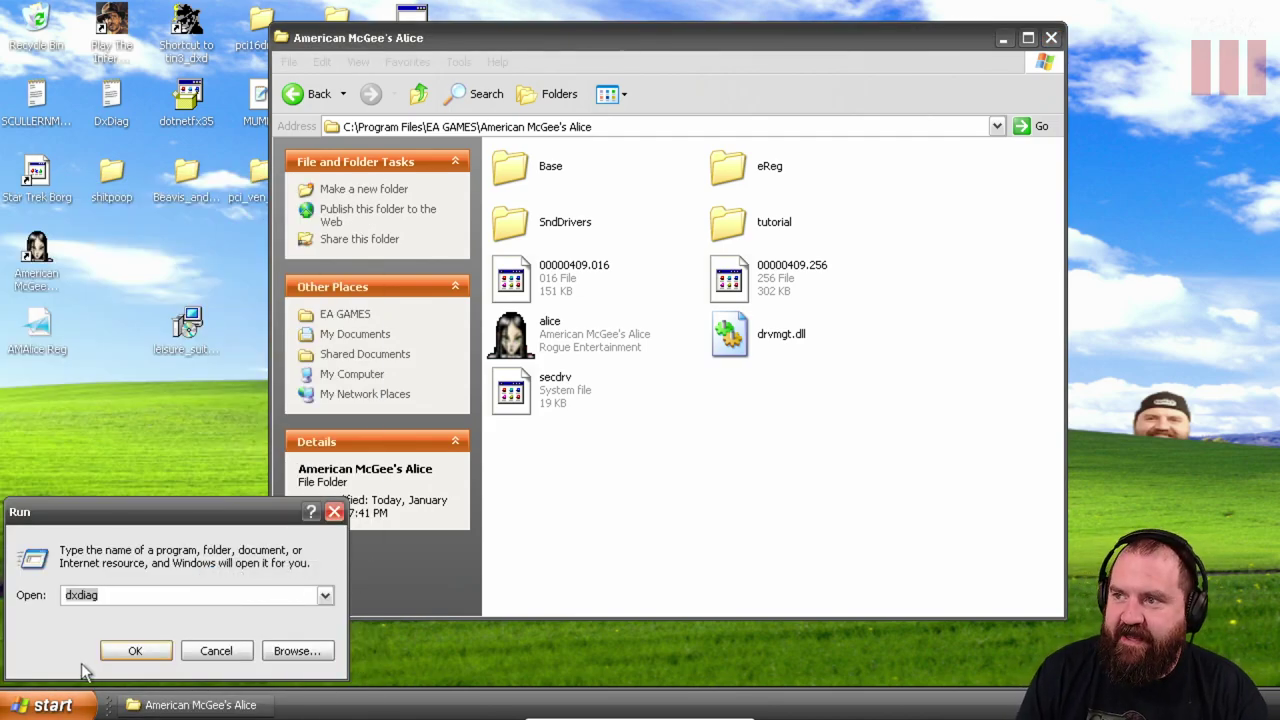
click(135, 651)
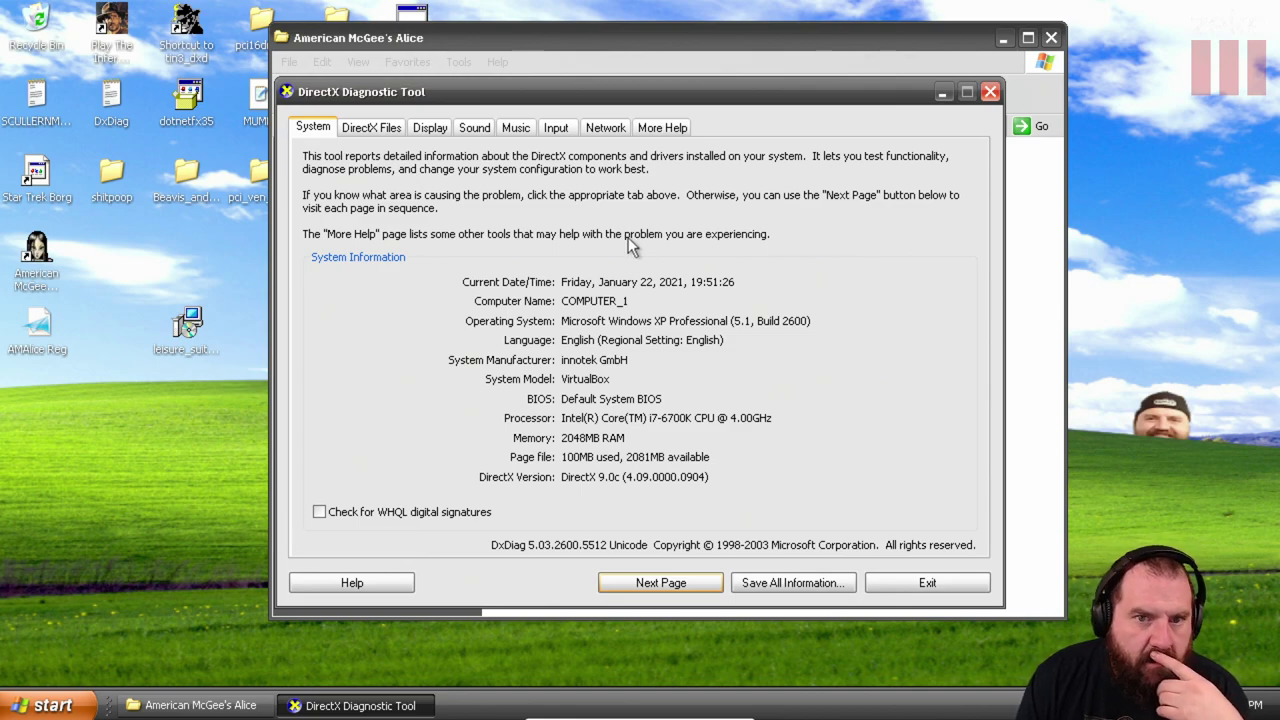
click(372, 129)
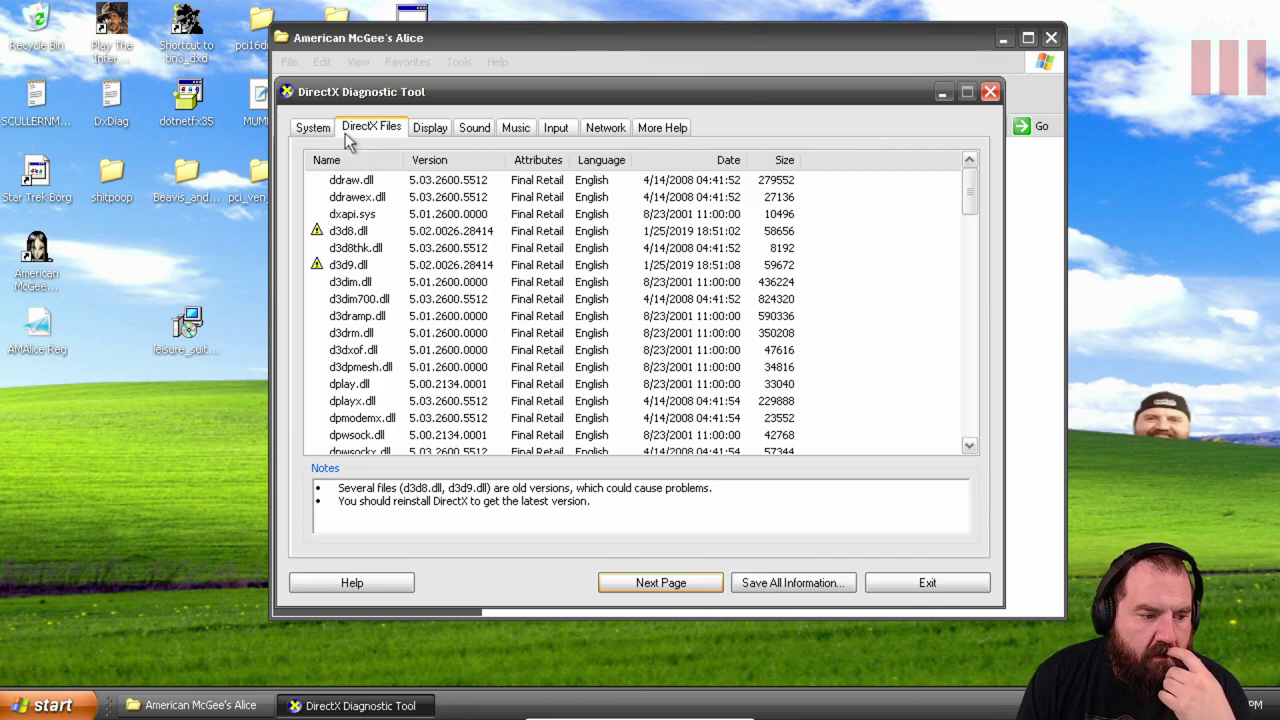
click(313, 130)
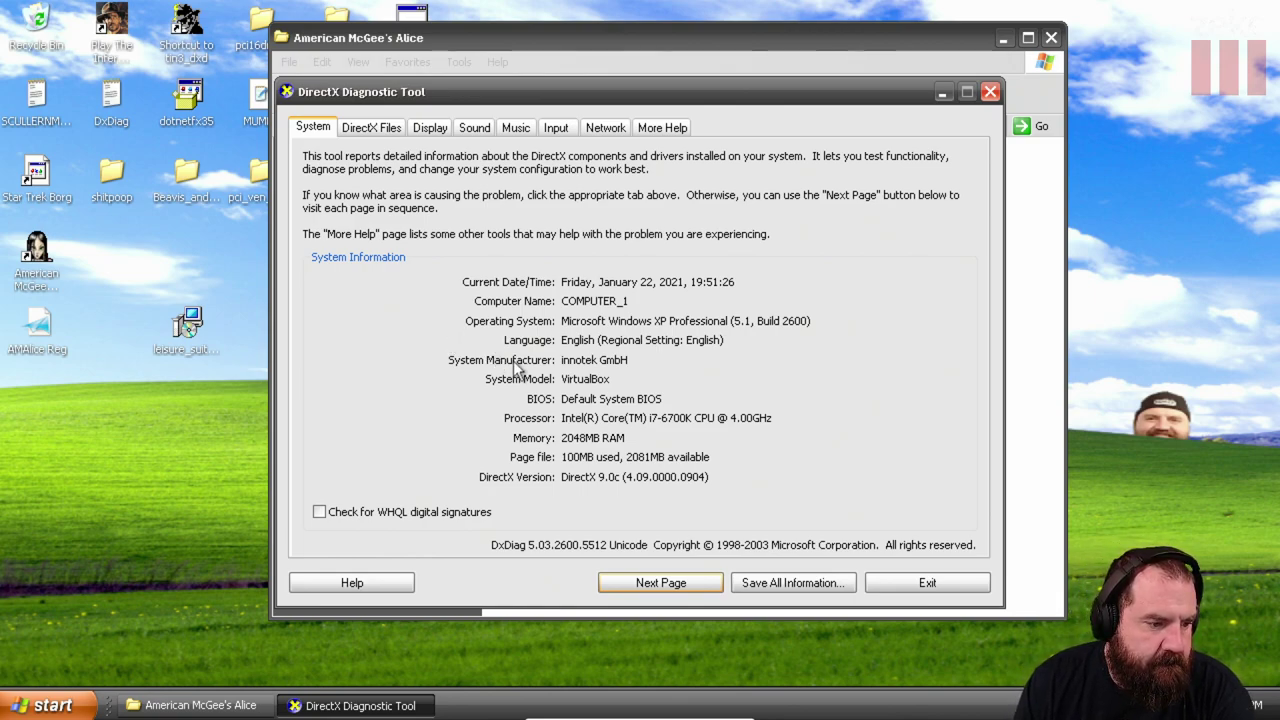
click(430, 128)
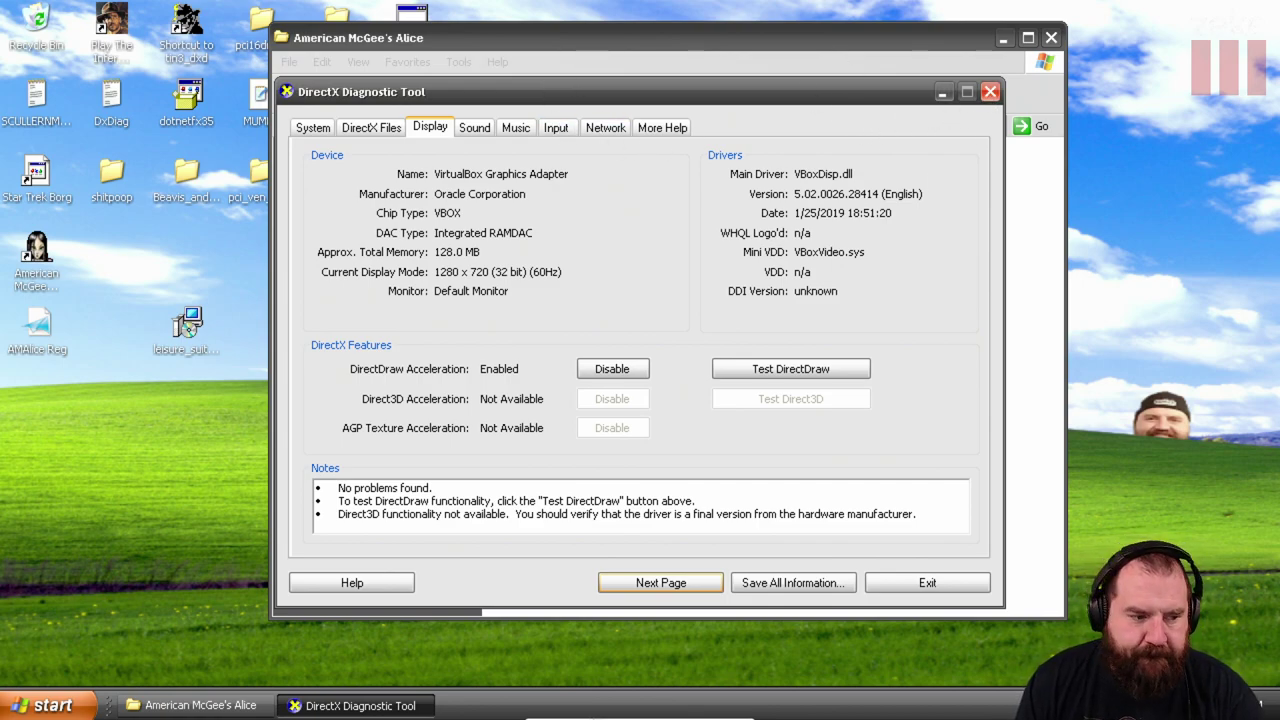
mouse_move(640, 717)
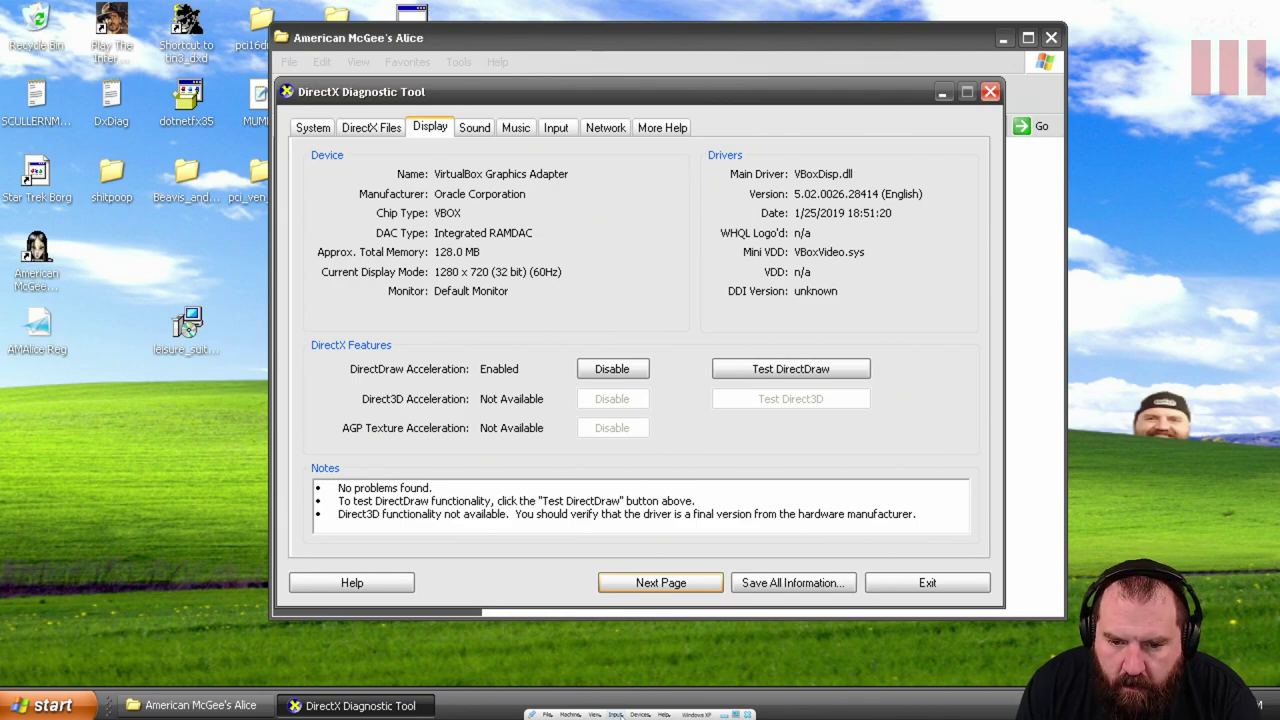
key(alt+F4)
click(672, 677)
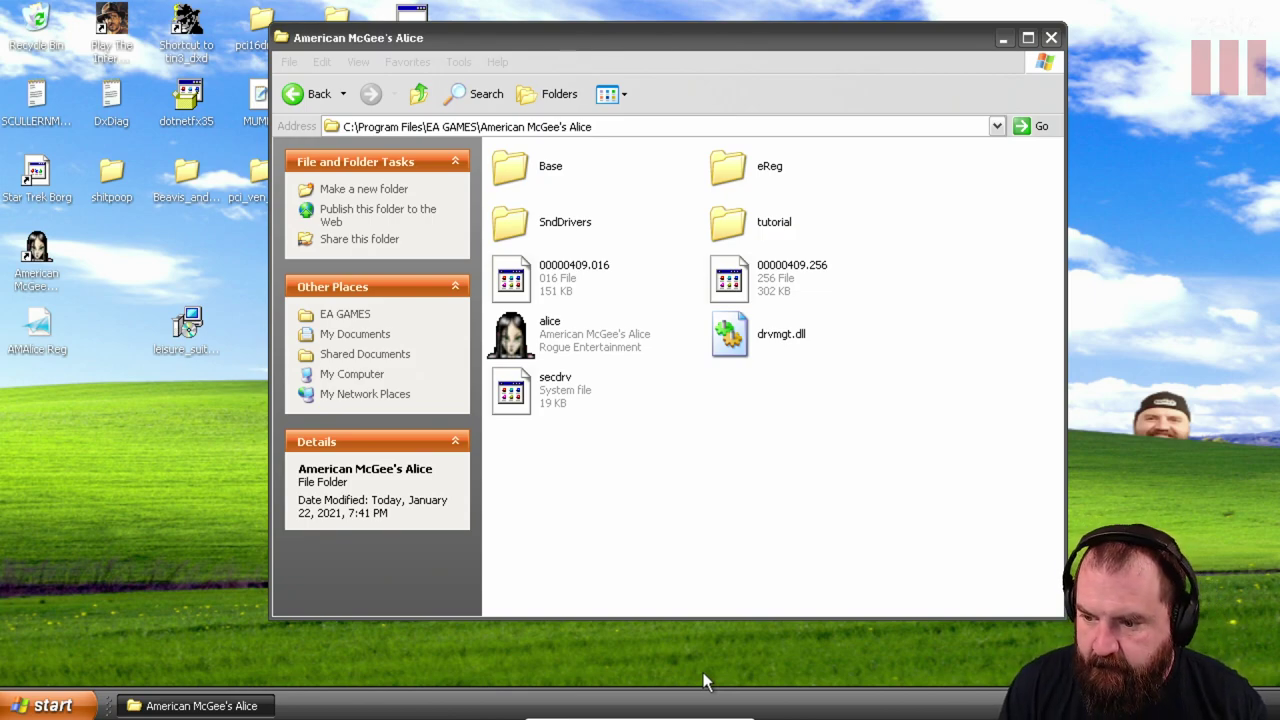
Bring the Windows XP Settings window and its changed-settings question in front of the browser
key(Return)
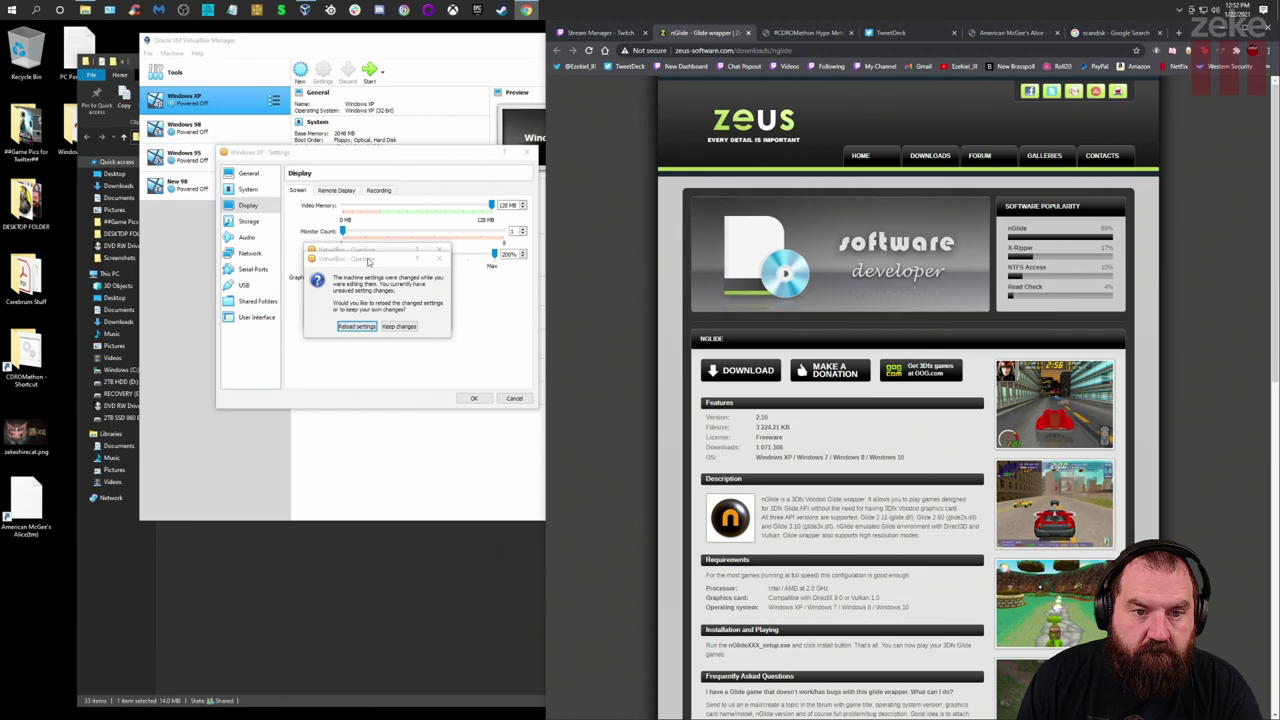
click(378, 258)
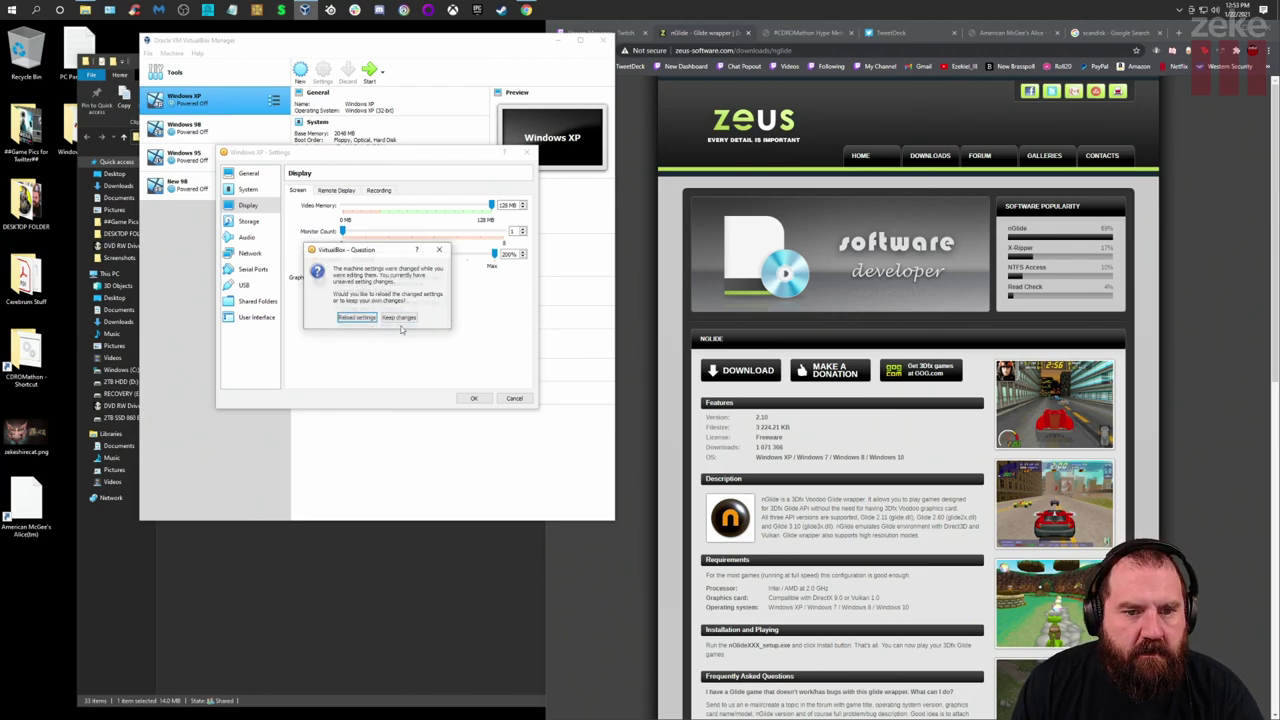
Keep the changes, then look through the Screen, Remote Display and Recording tabs and graphics controllers
click(399, 327)
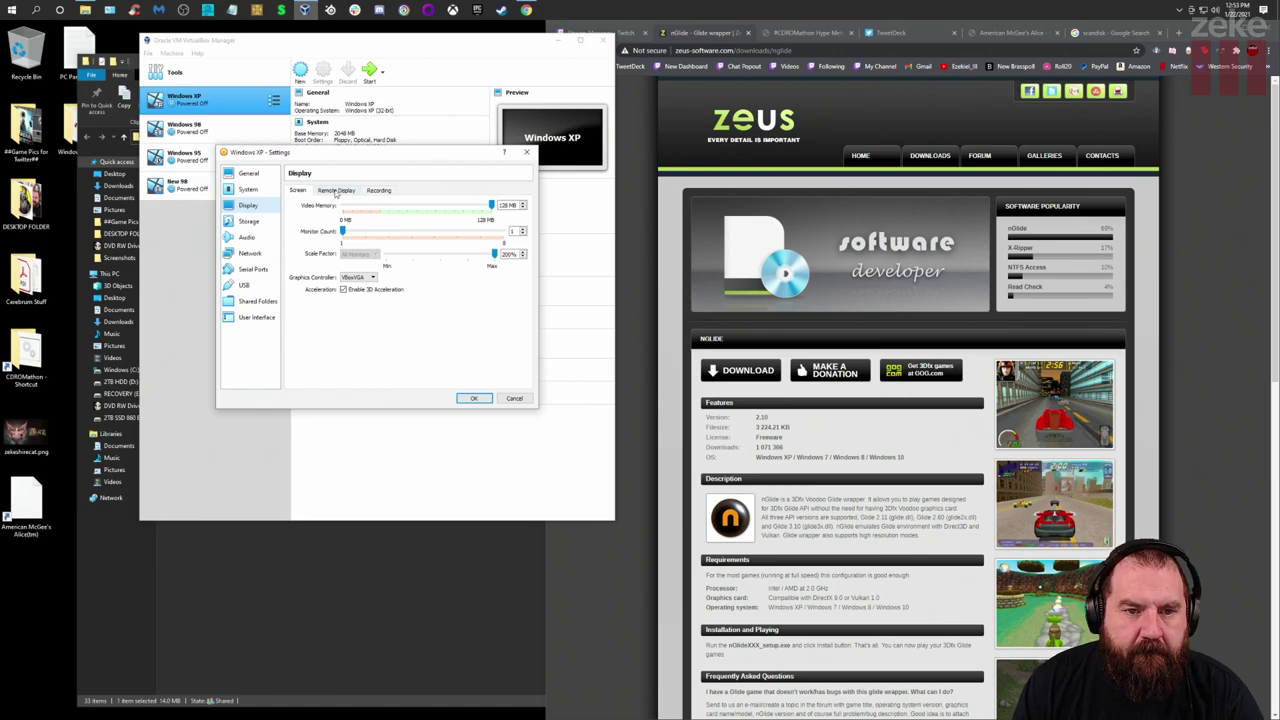
click(338, 190)
click(379, 190)
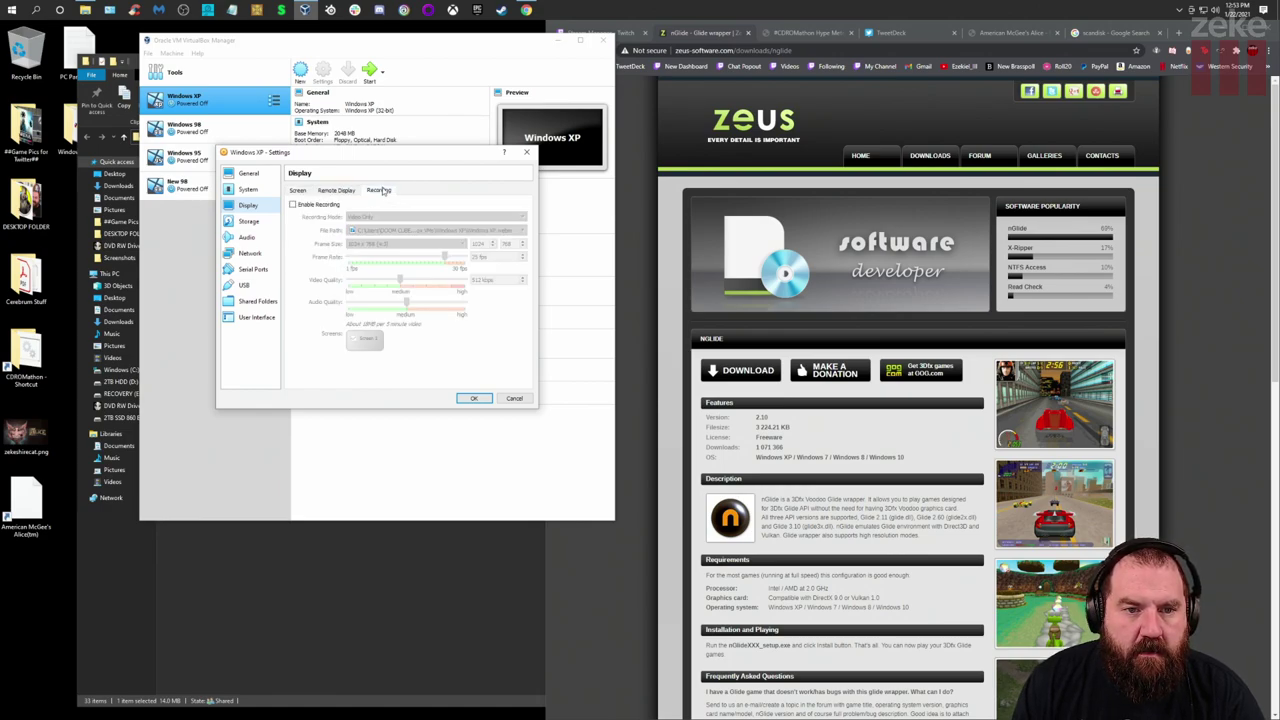
click(294, 190)
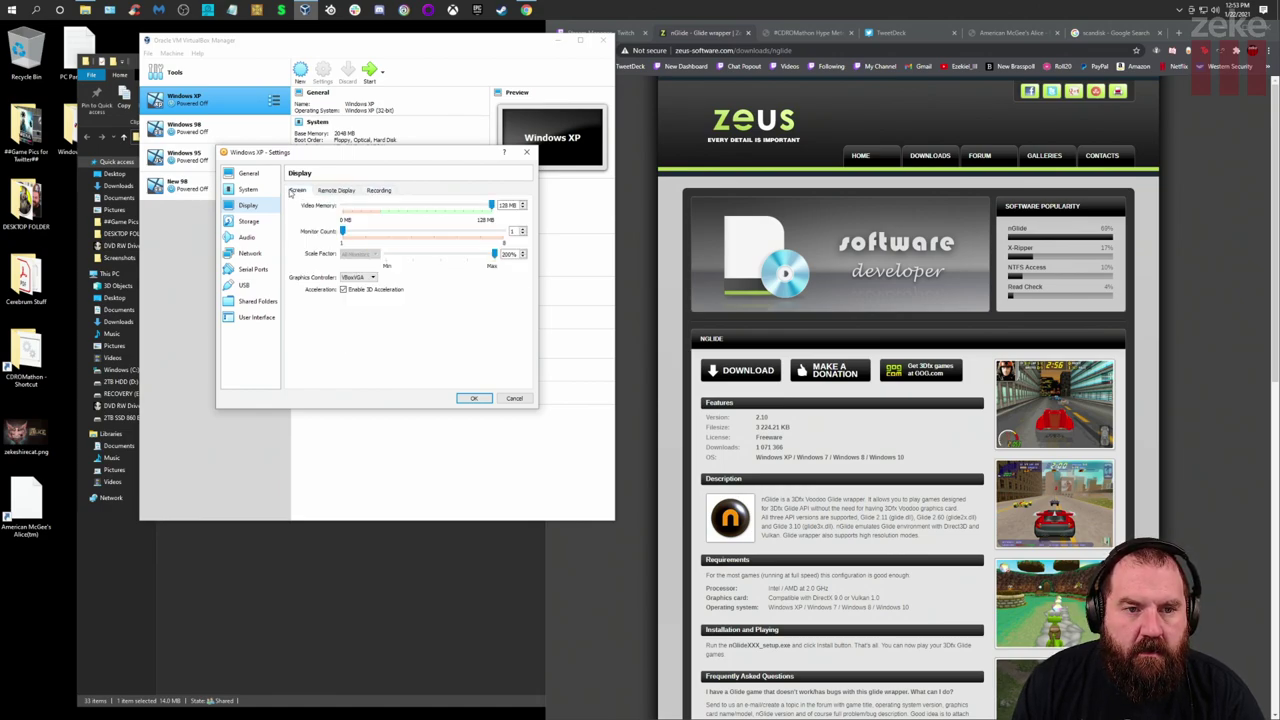
click(357, 277)
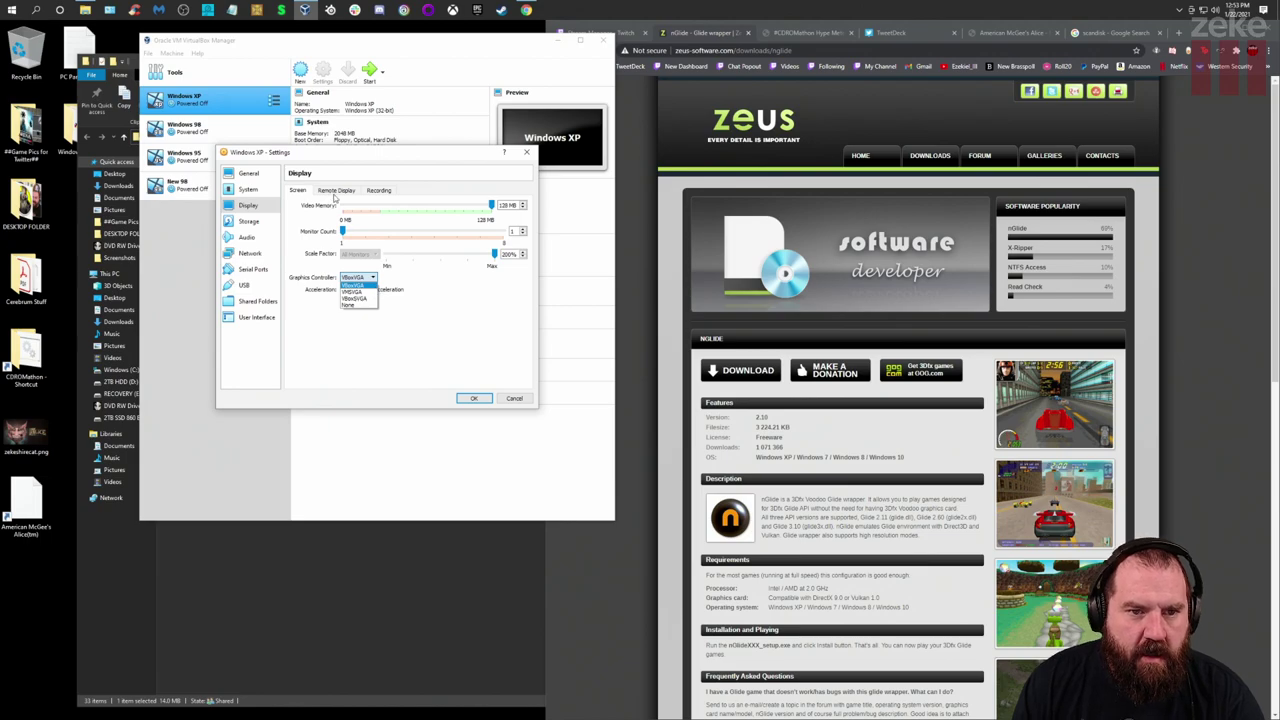
Recheck the display tabs, leave VBoxVGA as the graphics controller, and cancel the settings
click(336, 191)
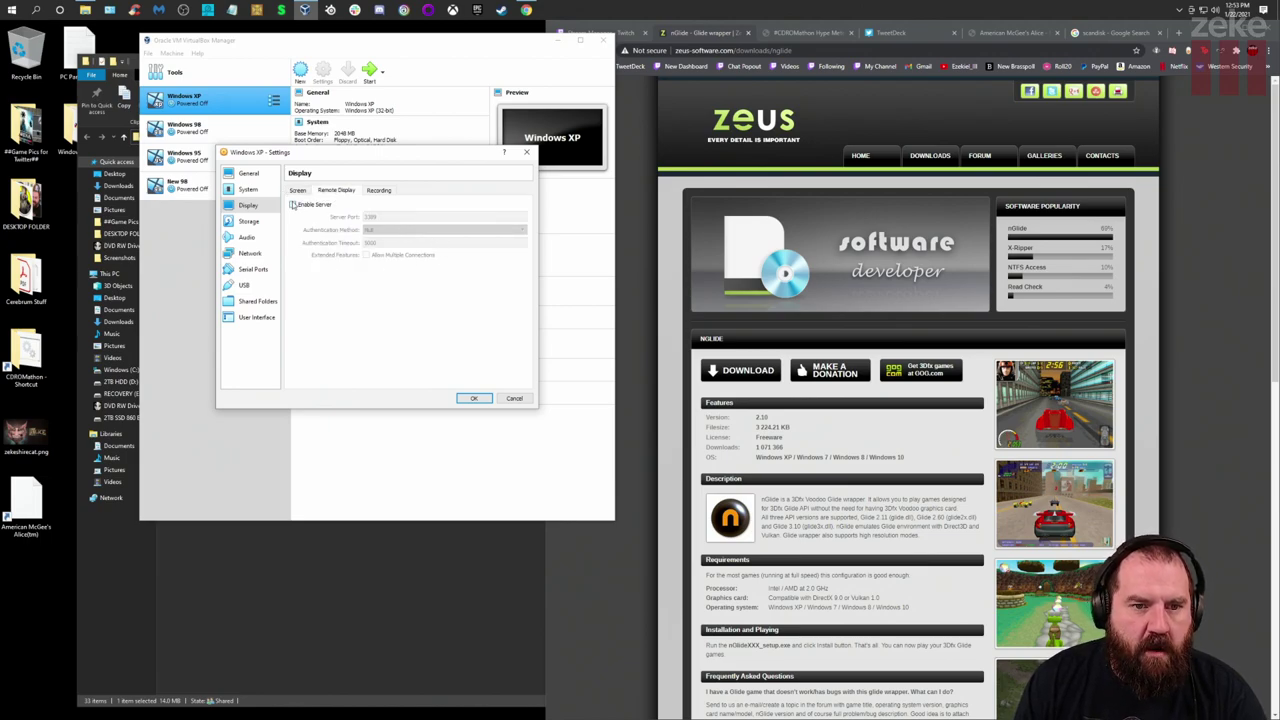
click(381, 191)
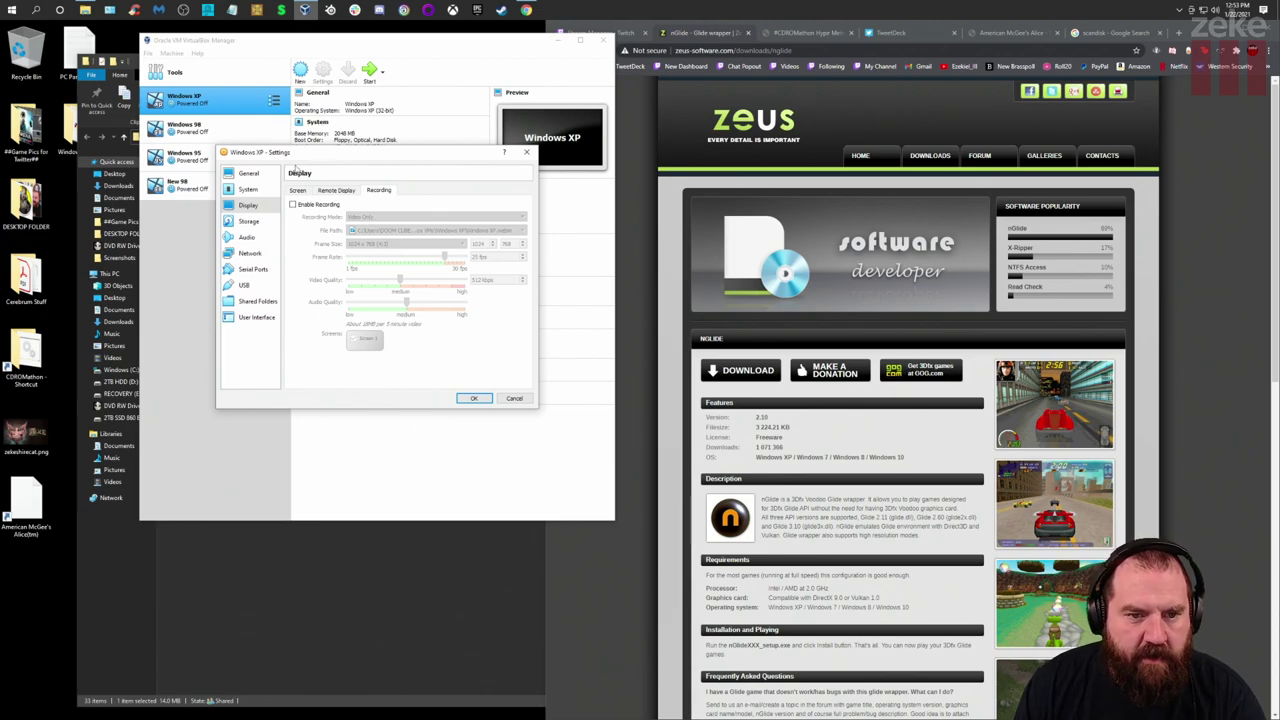
click(299, 191)
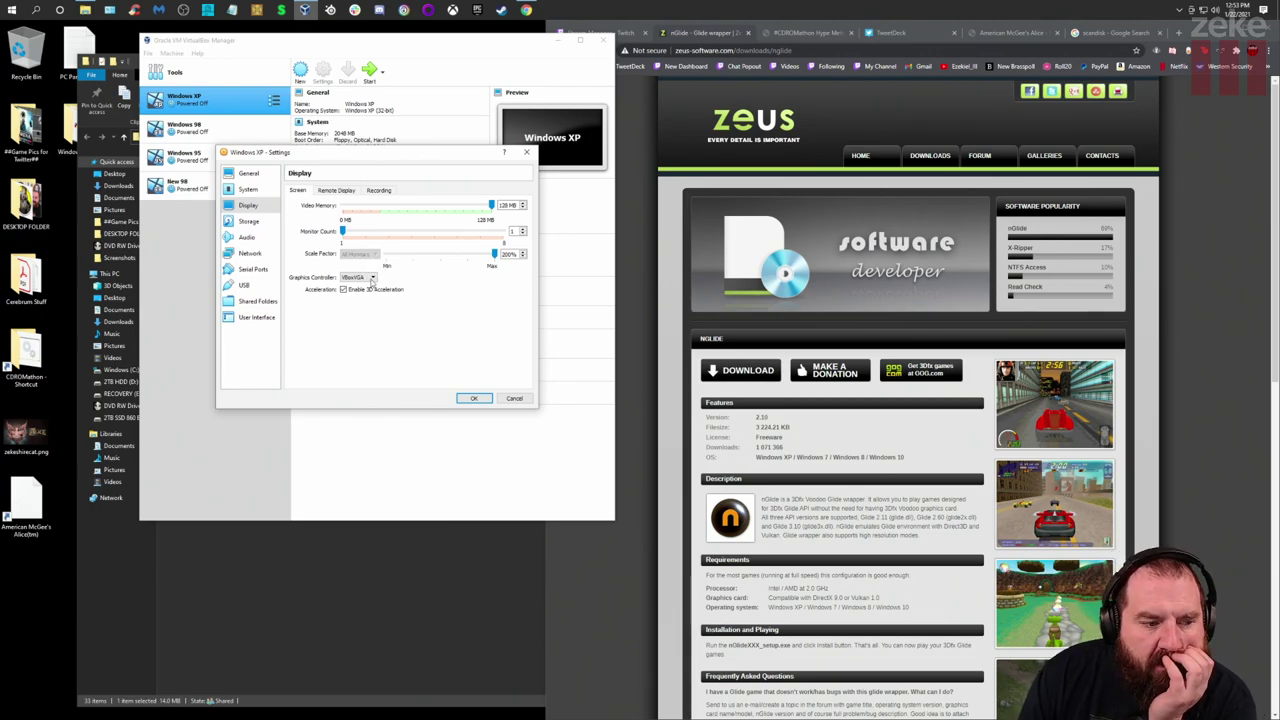
click(372, 278)
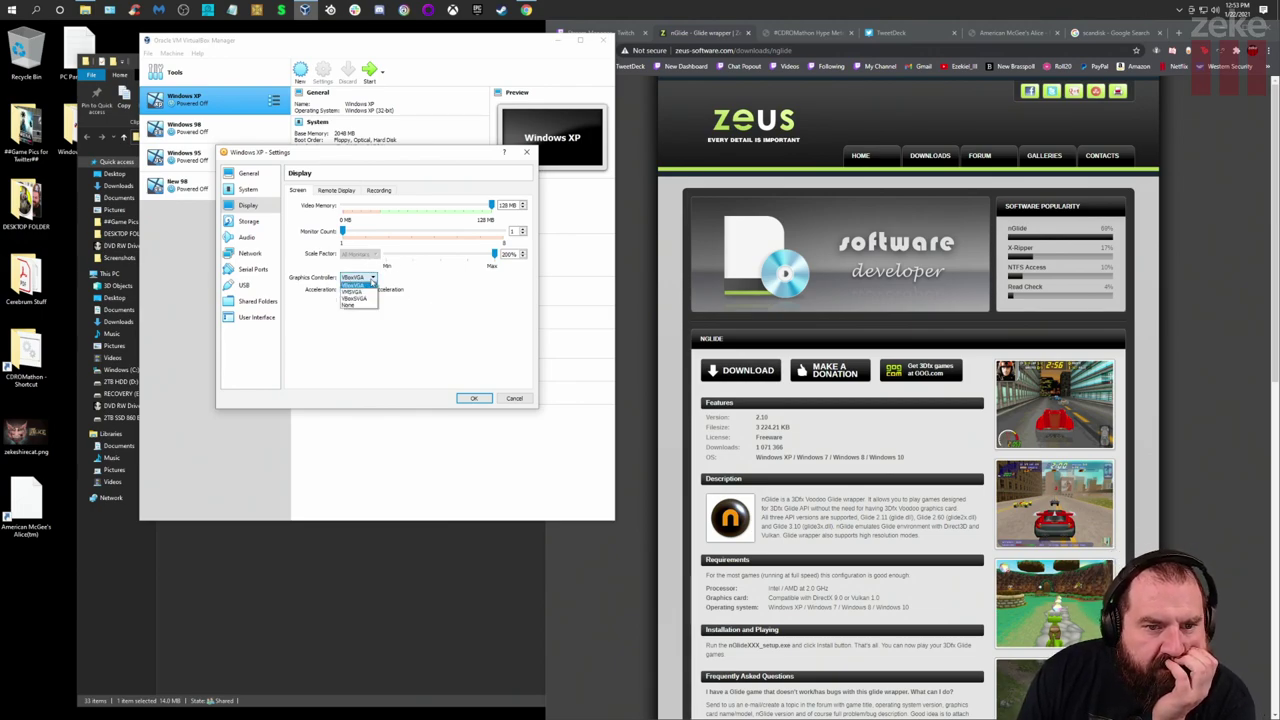
click(403, 310)
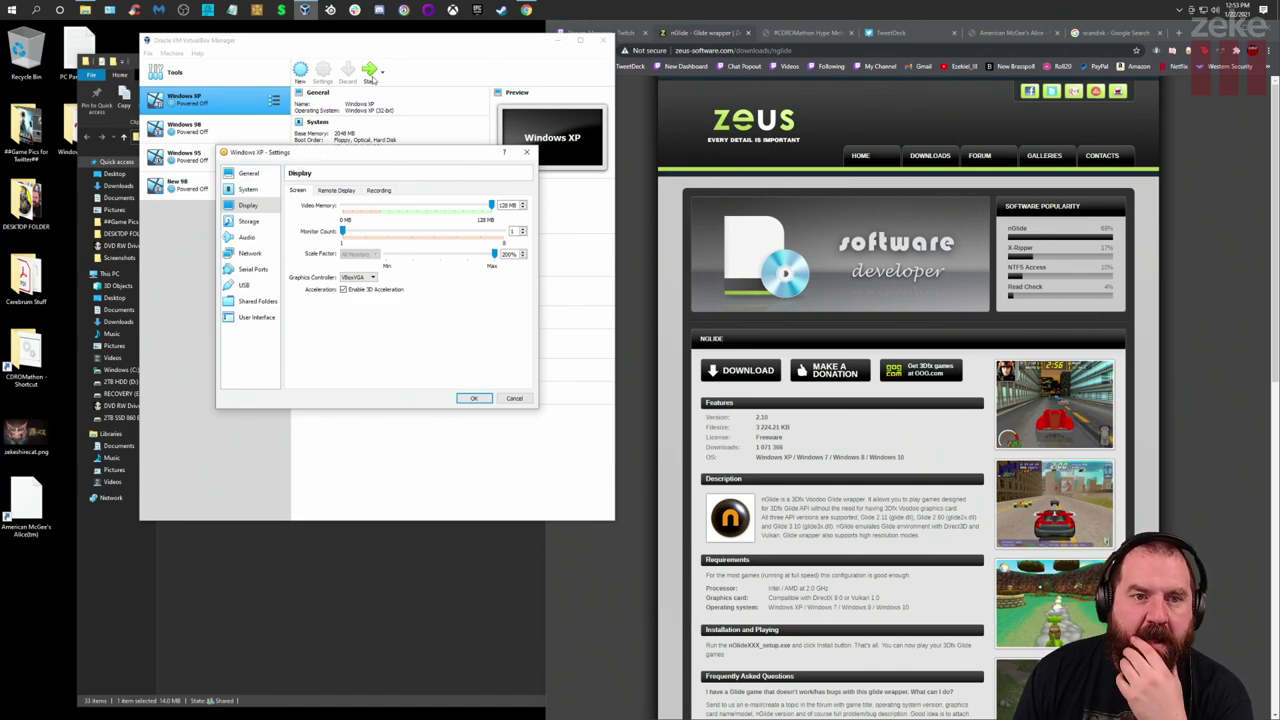
click(514, 398)
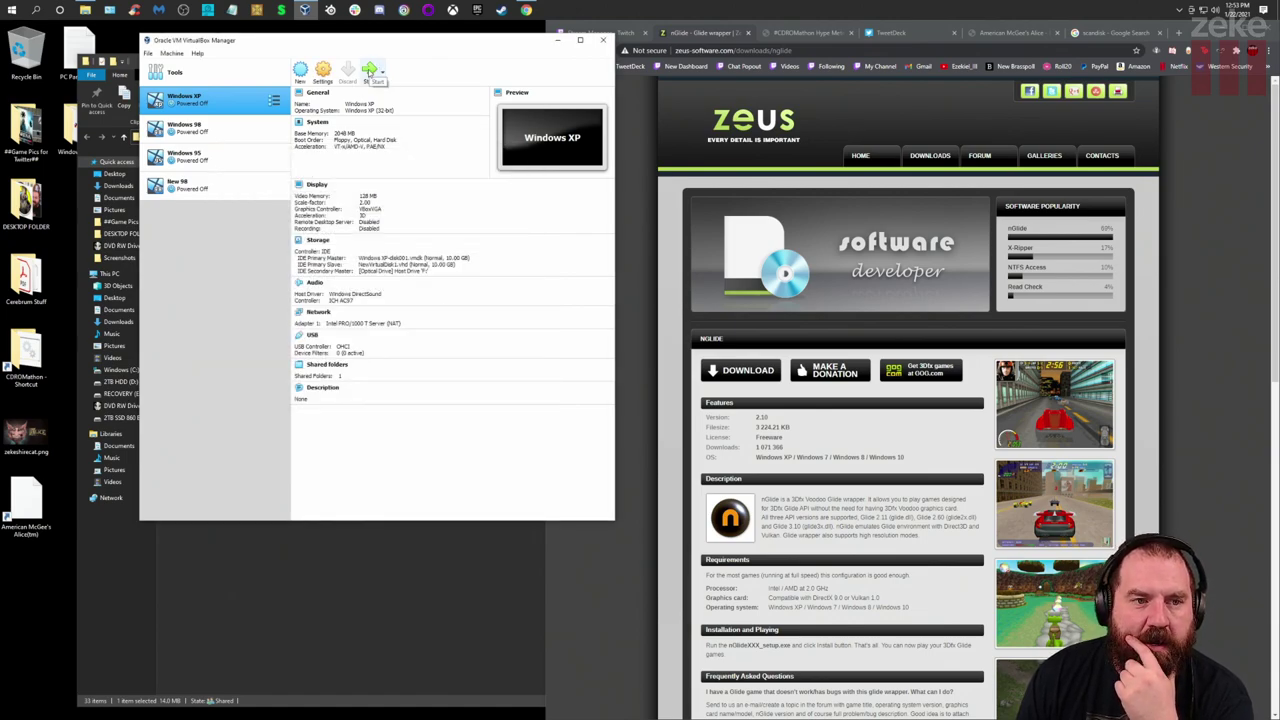
Start the Windows XP VM windowed, close the Windows 98 VM folder, and open a new host File Explorer
click(369, 70)
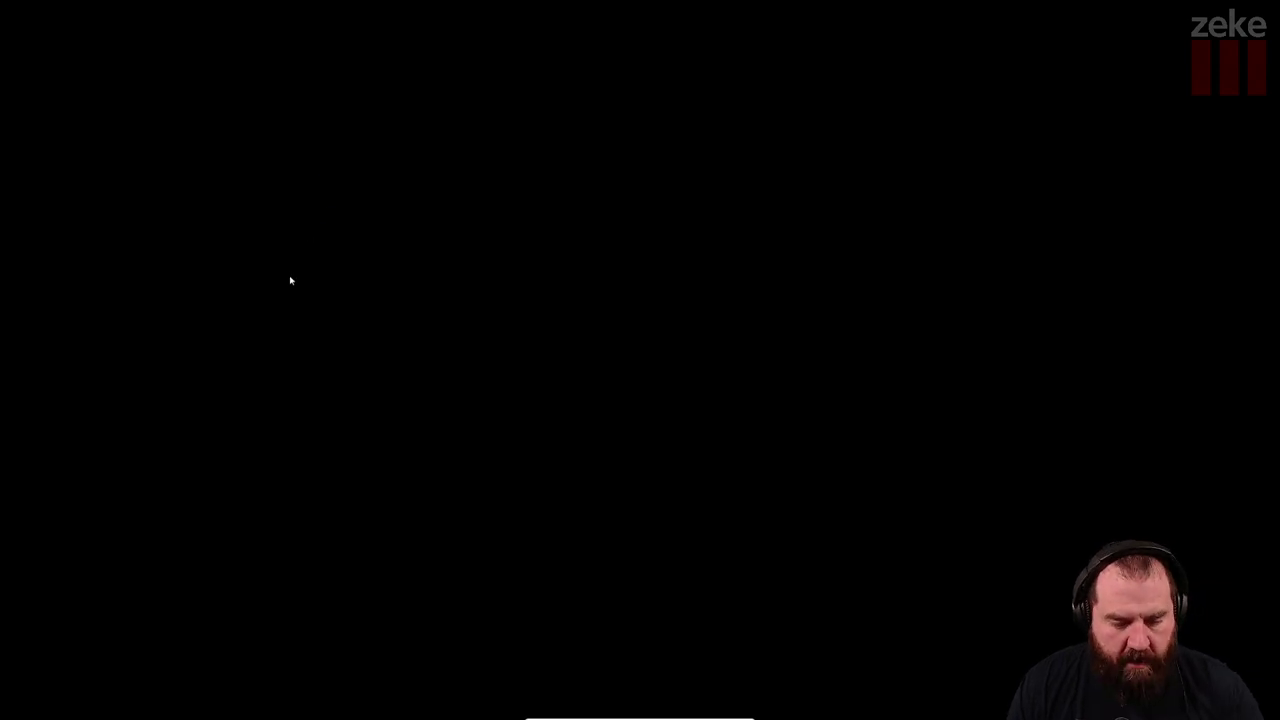
key(ctrl+f)
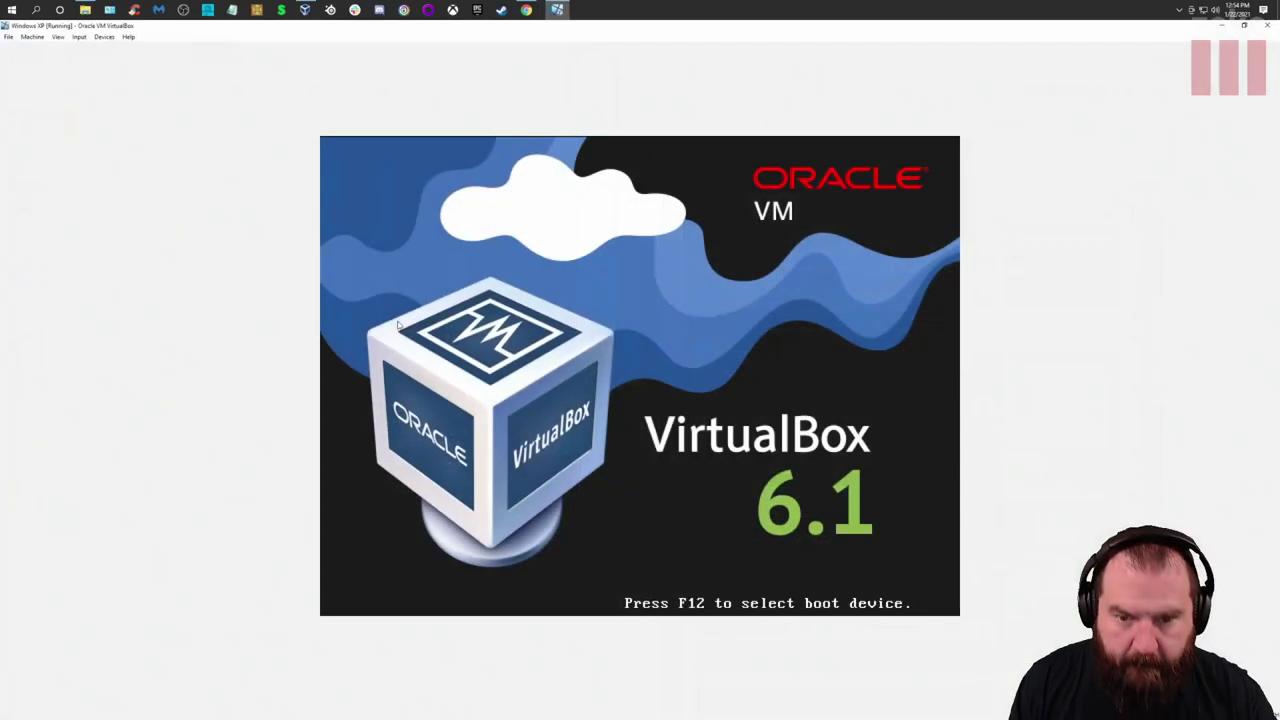
click(90, 8)
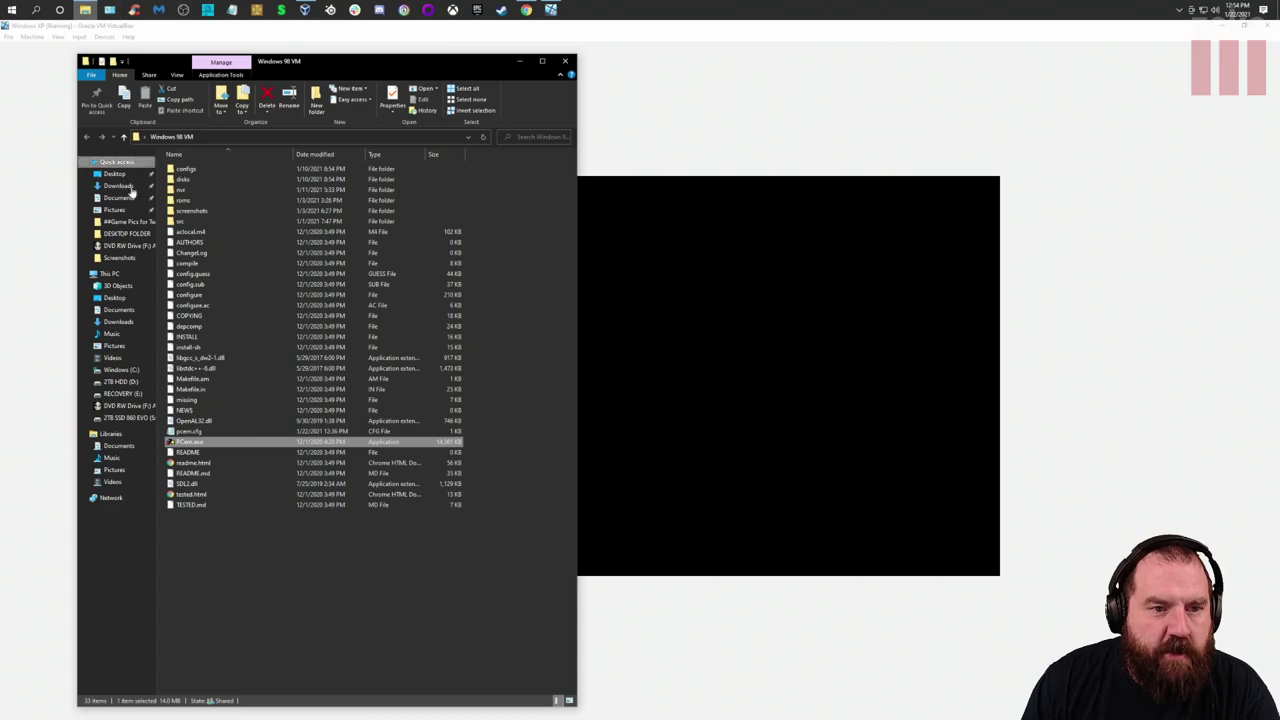
click(565, 61)
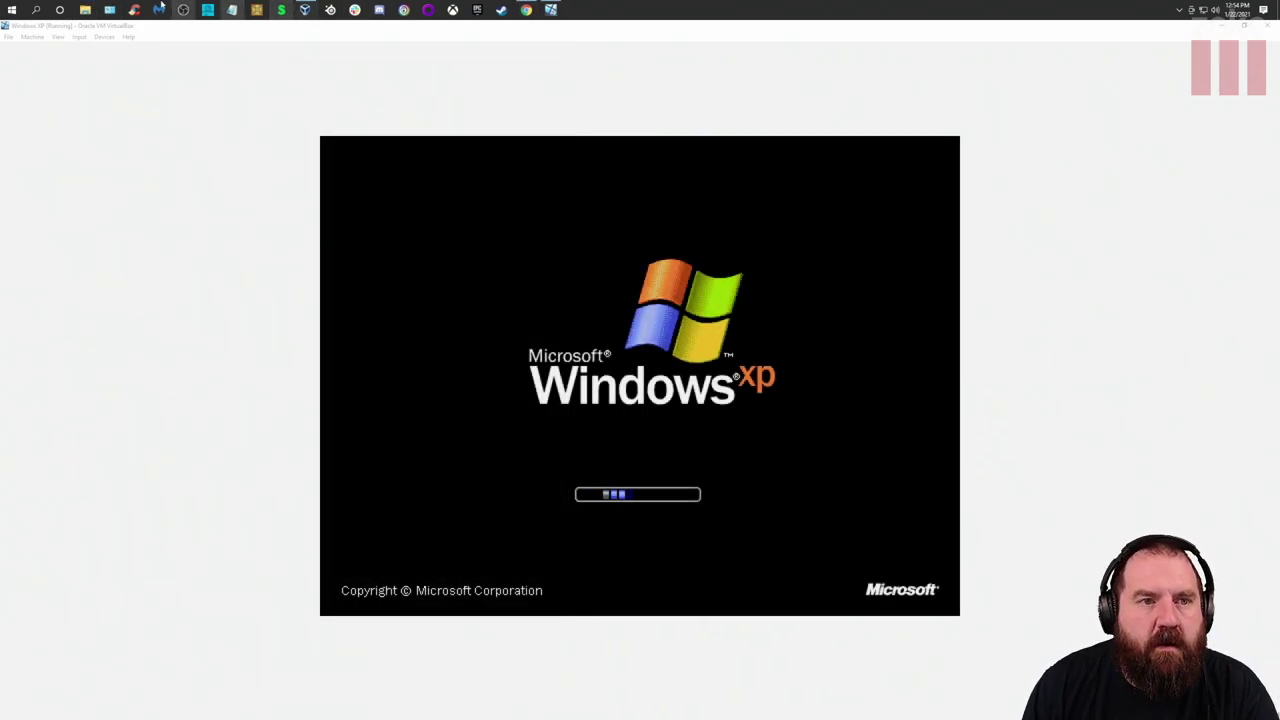
click(85, 10)
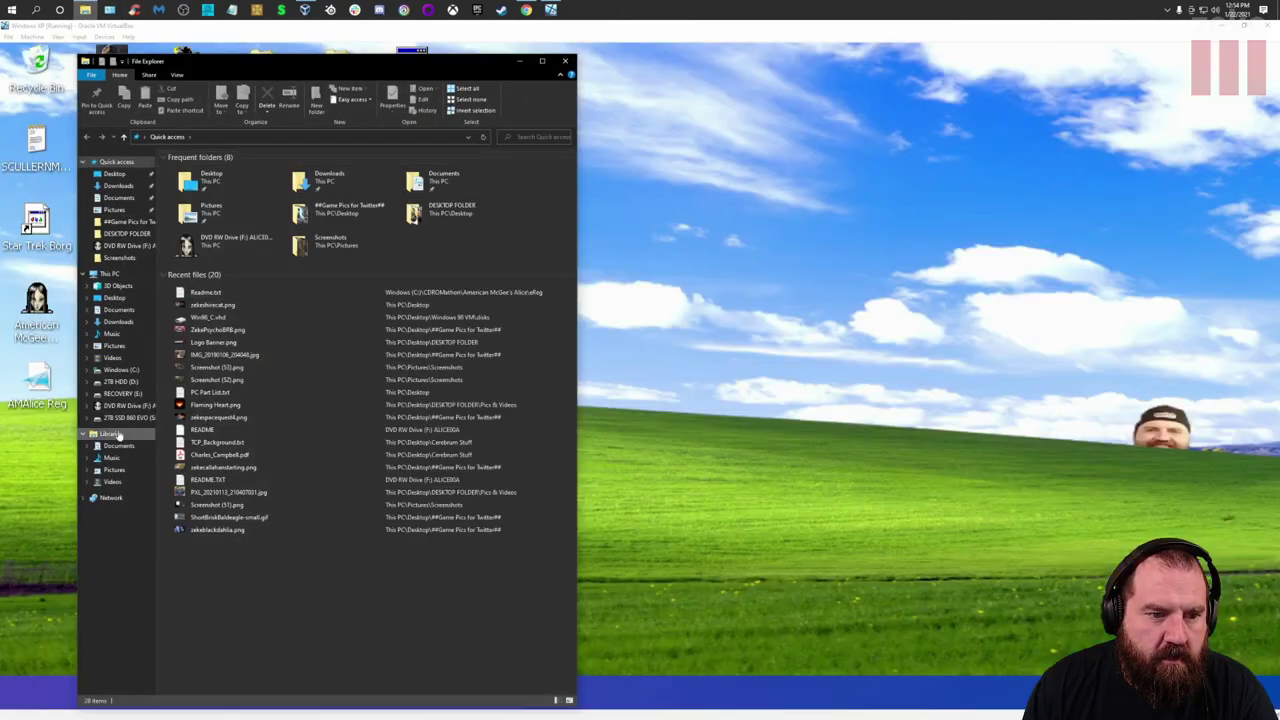
Browse the host's Windows (C:) drive to CDROMathon\American McGee's Alice, then return to the XP guest
click(115, 369)
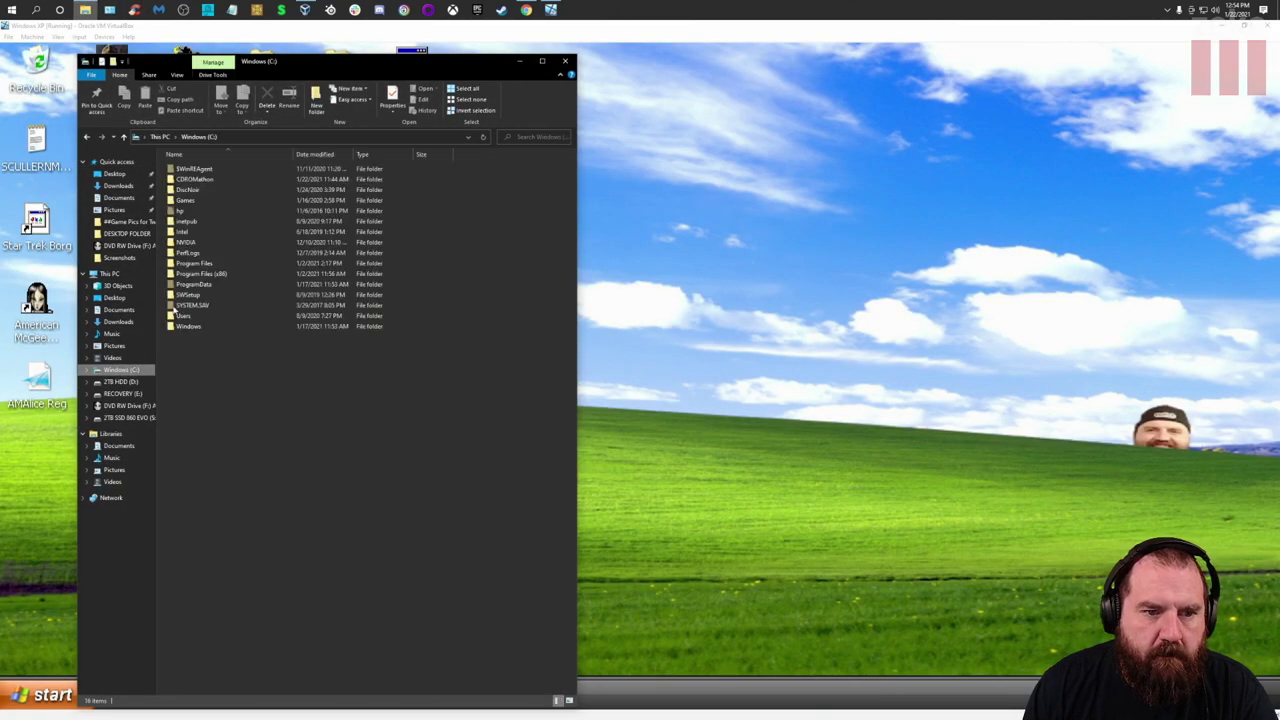
double_click(199, 273)
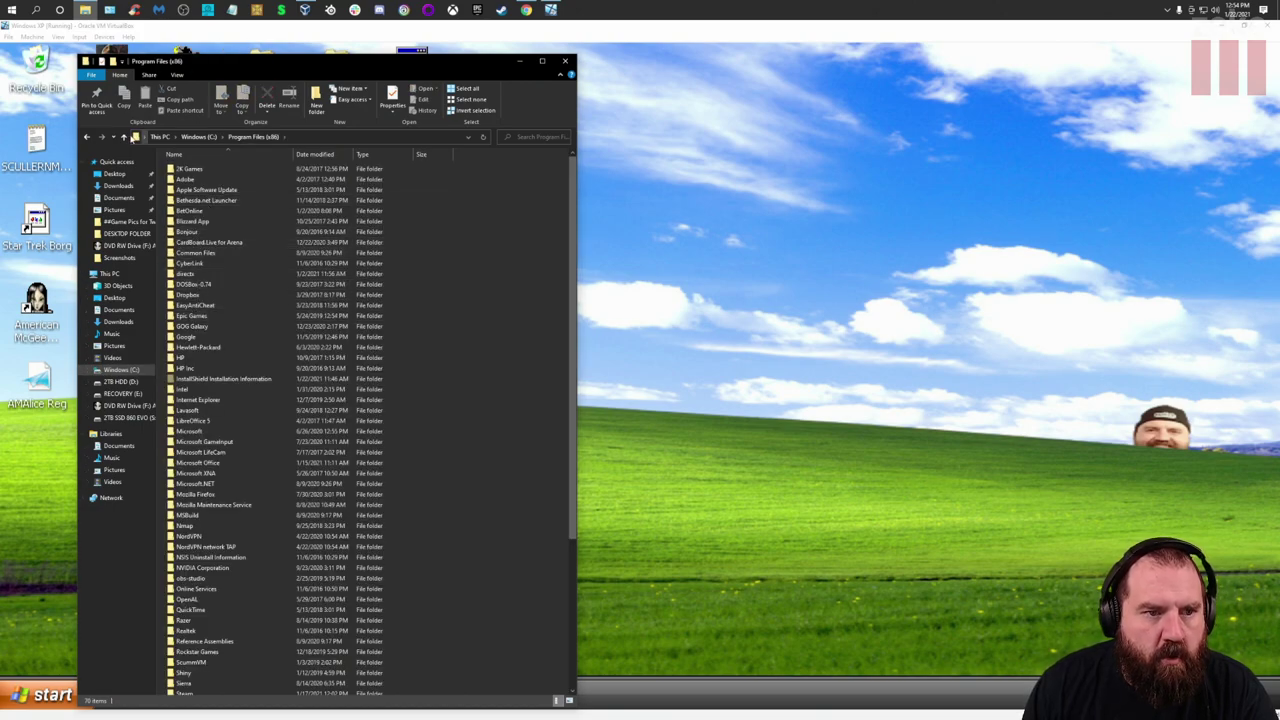
click(87, 136)
double_click(199, 263)
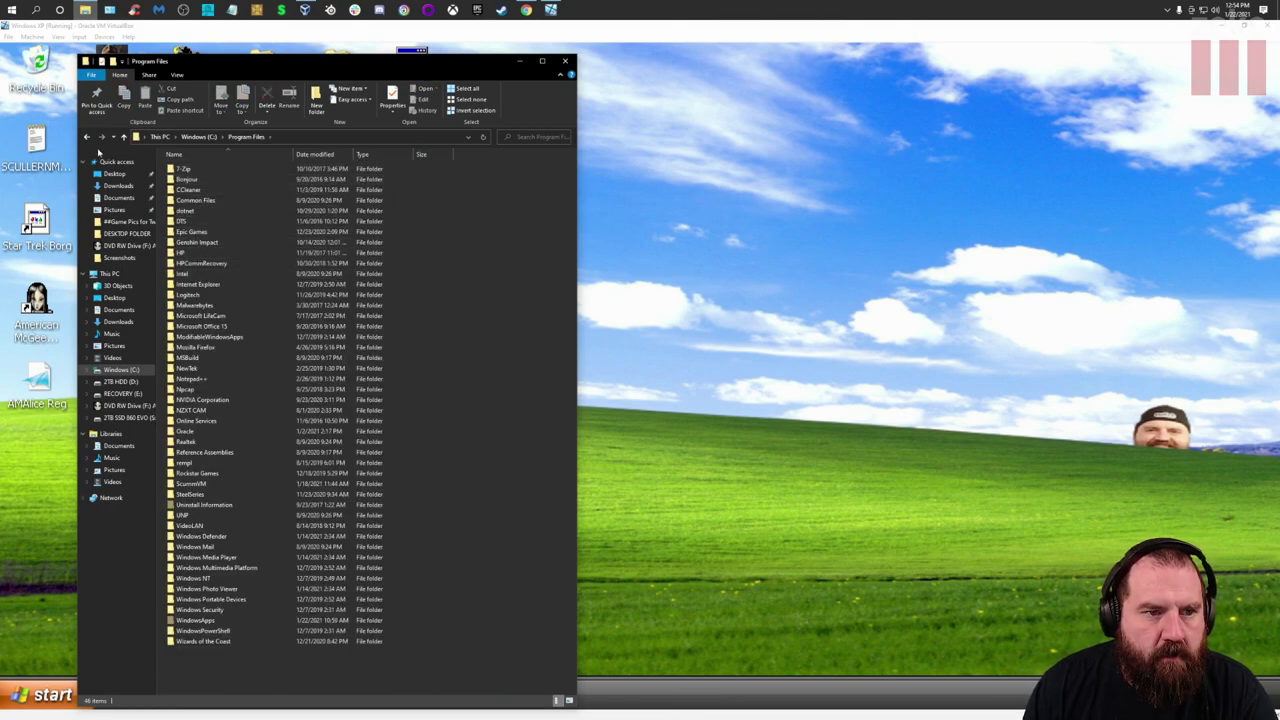
click(89, 137)
double_click(200, 178)
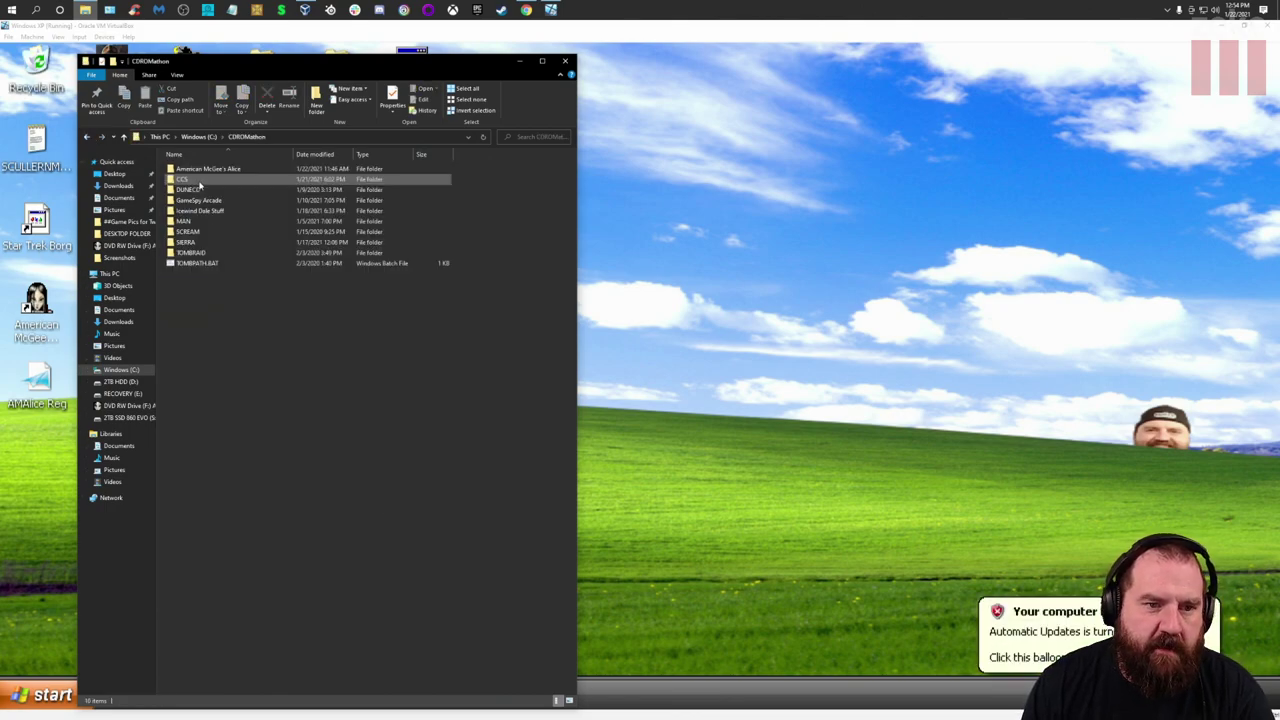
double_click(230, 169)
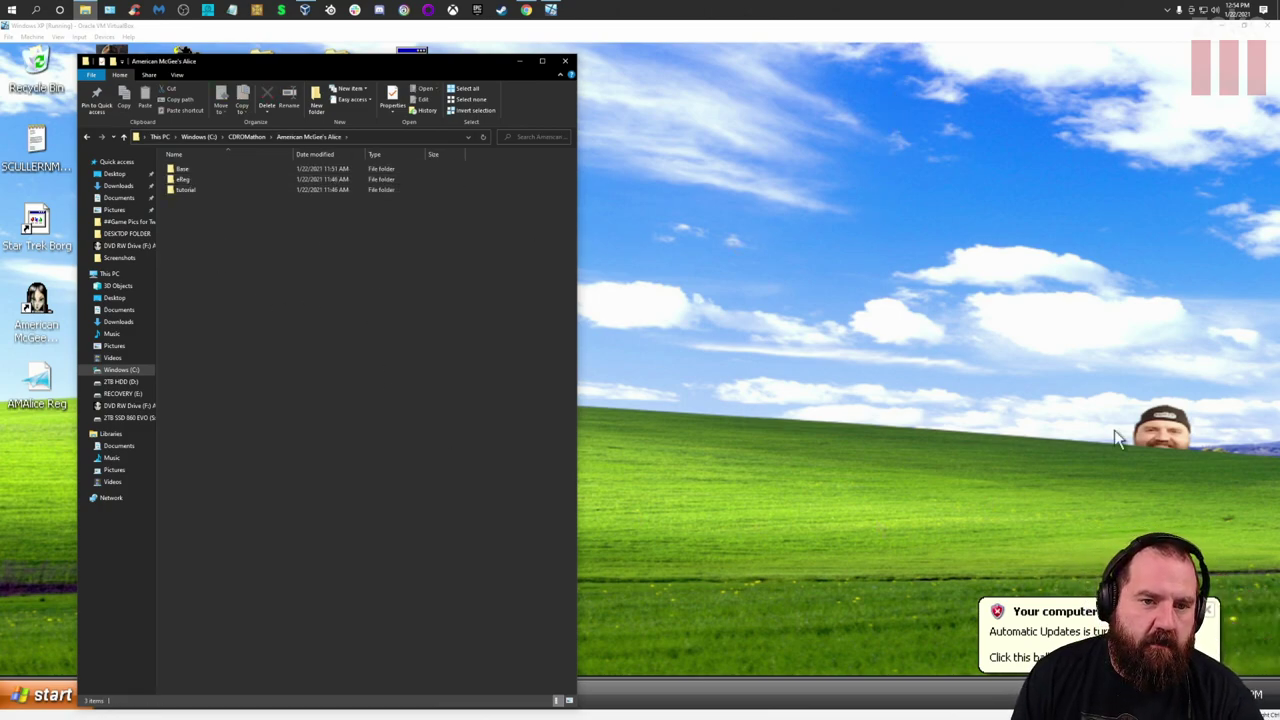
click(797, 268)
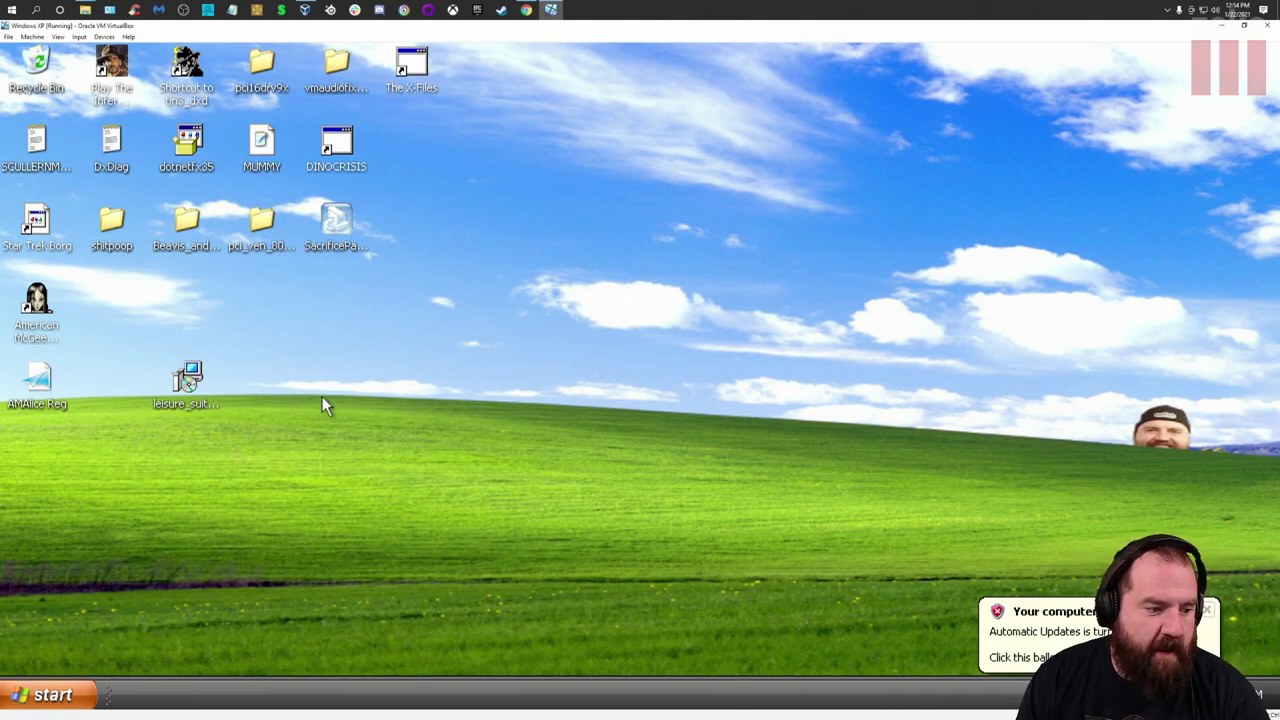
From the XP Start menu's All Programs list, open the EA GAMES program folder, then close it
click(50, 696)
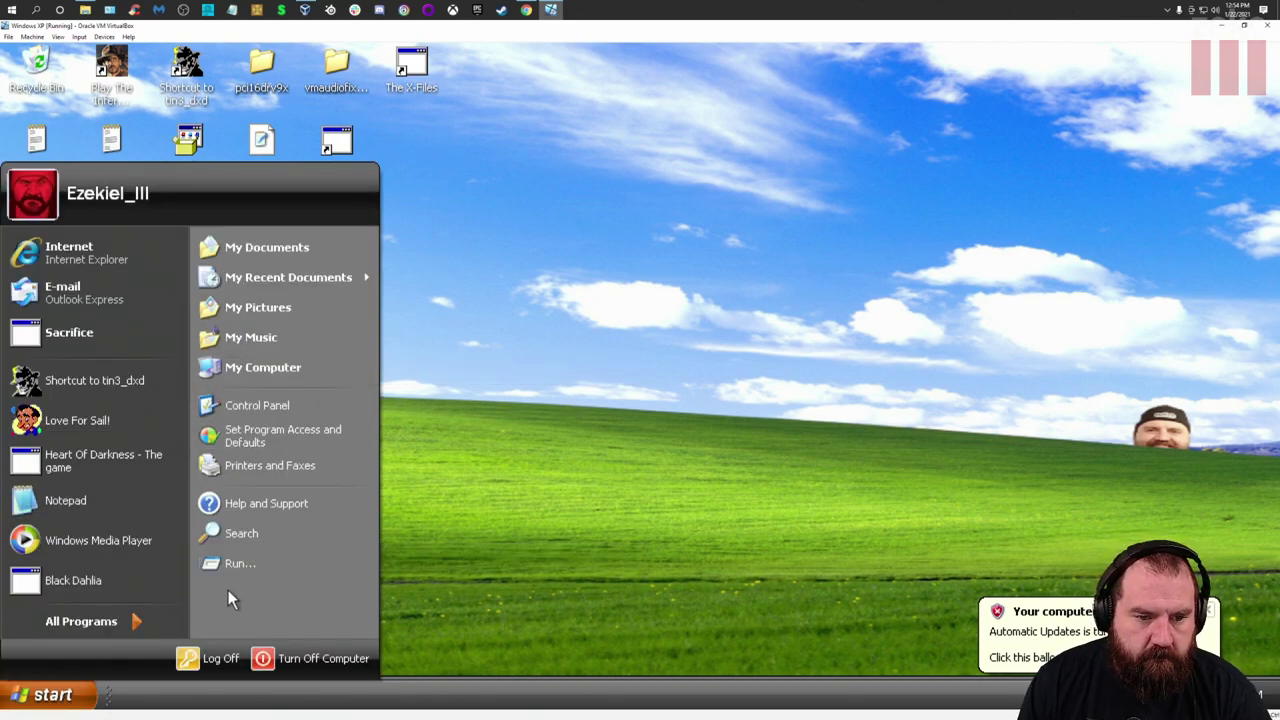
click(126, 622)
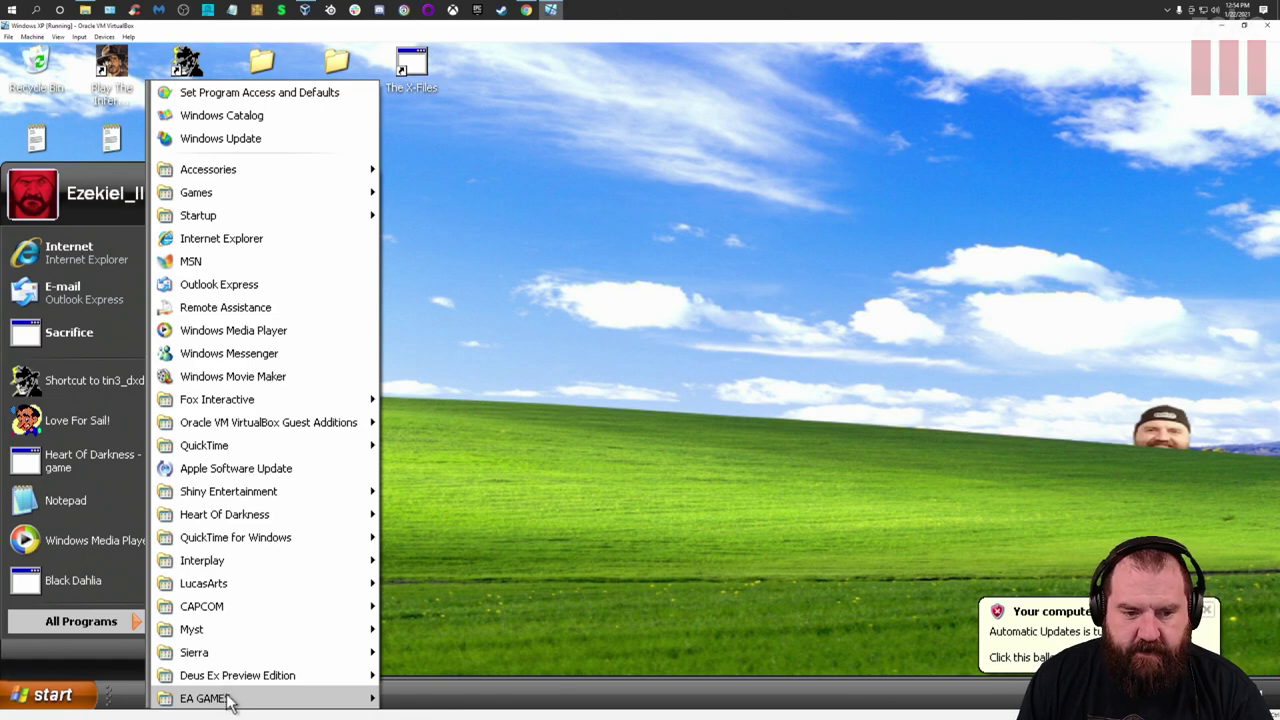
mouse_move(323, 703)
mouse_move(445, 708)
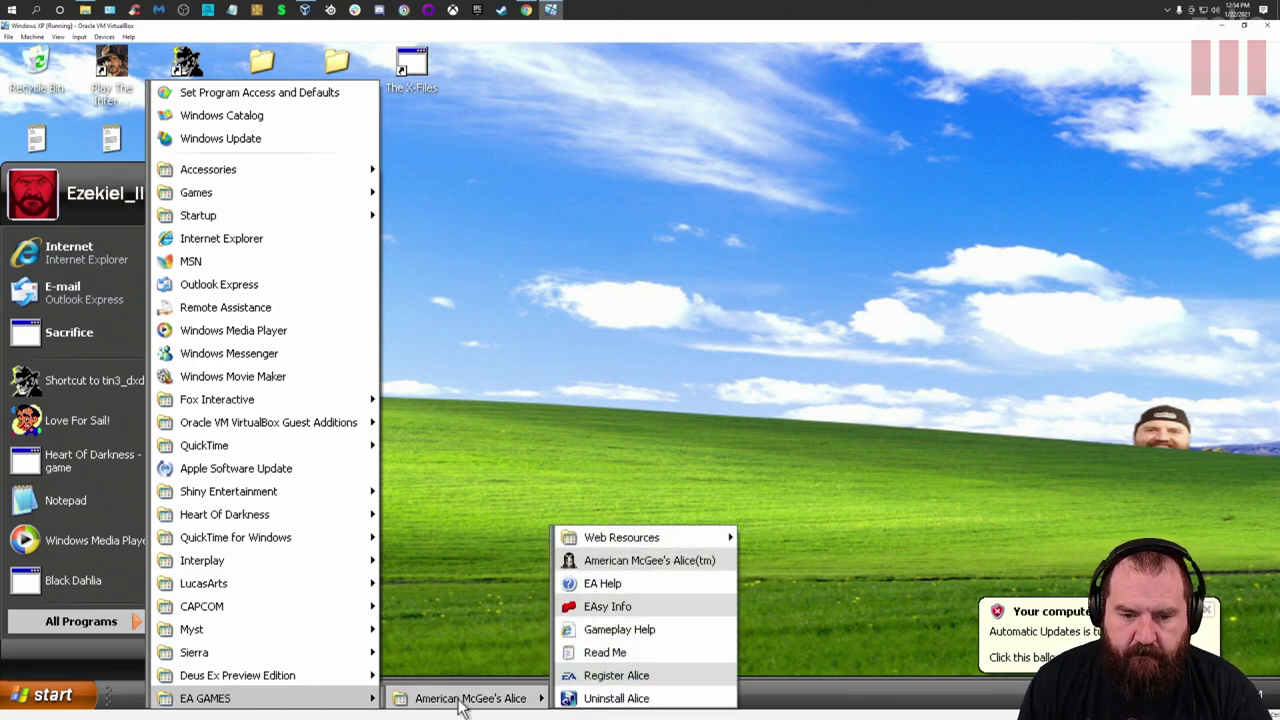
right_click(306, 703)
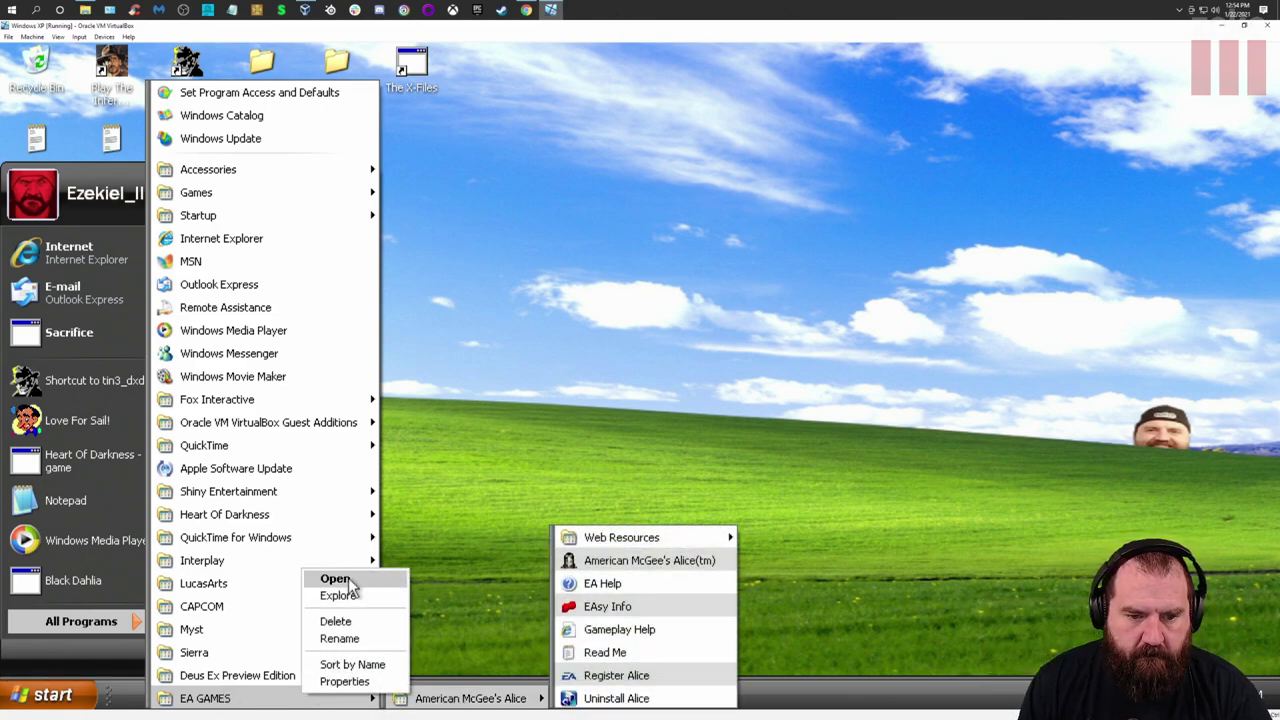
click(333, 579)
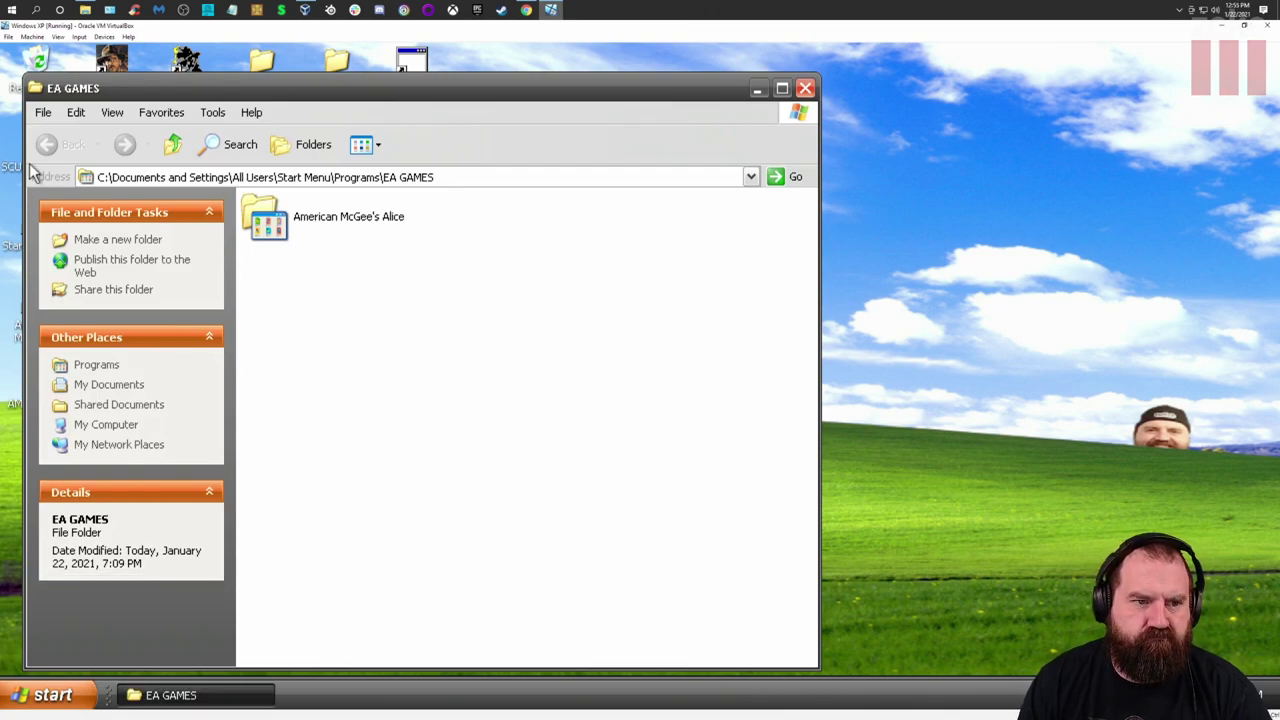
click(806, 89)
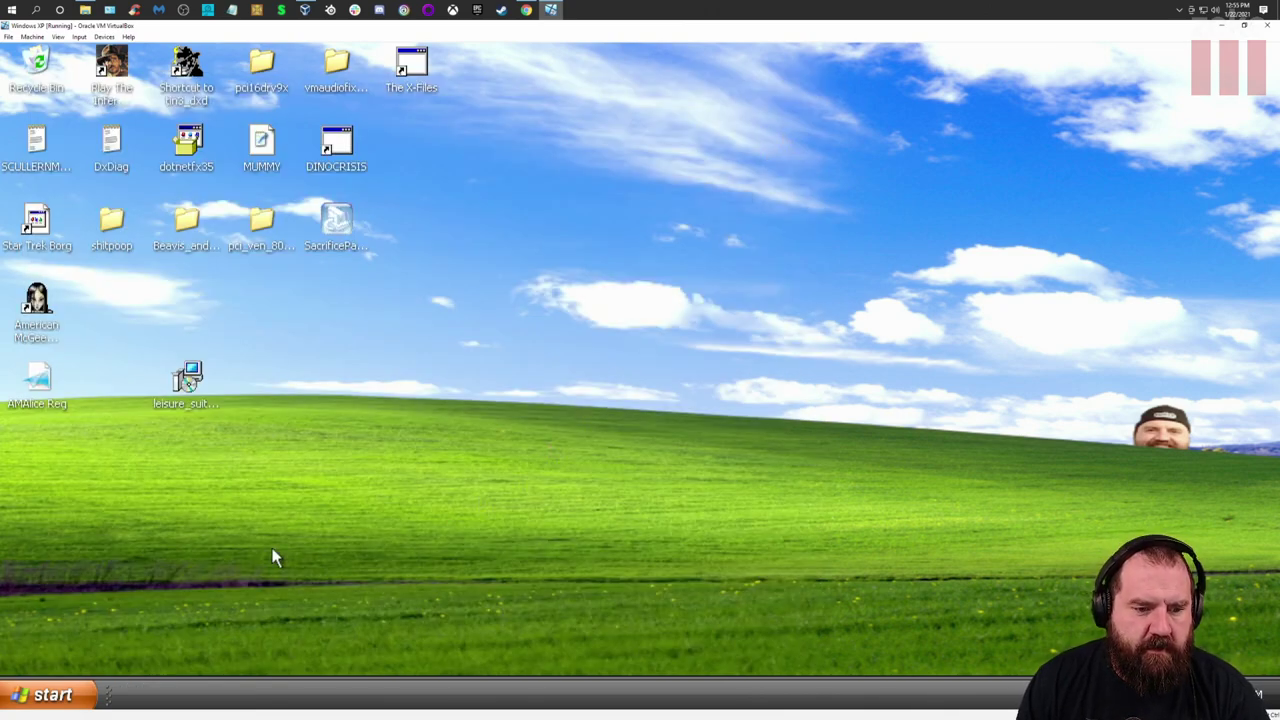
Browse to C:\Program Files\EA GAMES\American McGee's Alice, select all nine items, and restore the VM window
click(55, 693)
click(262, 367)
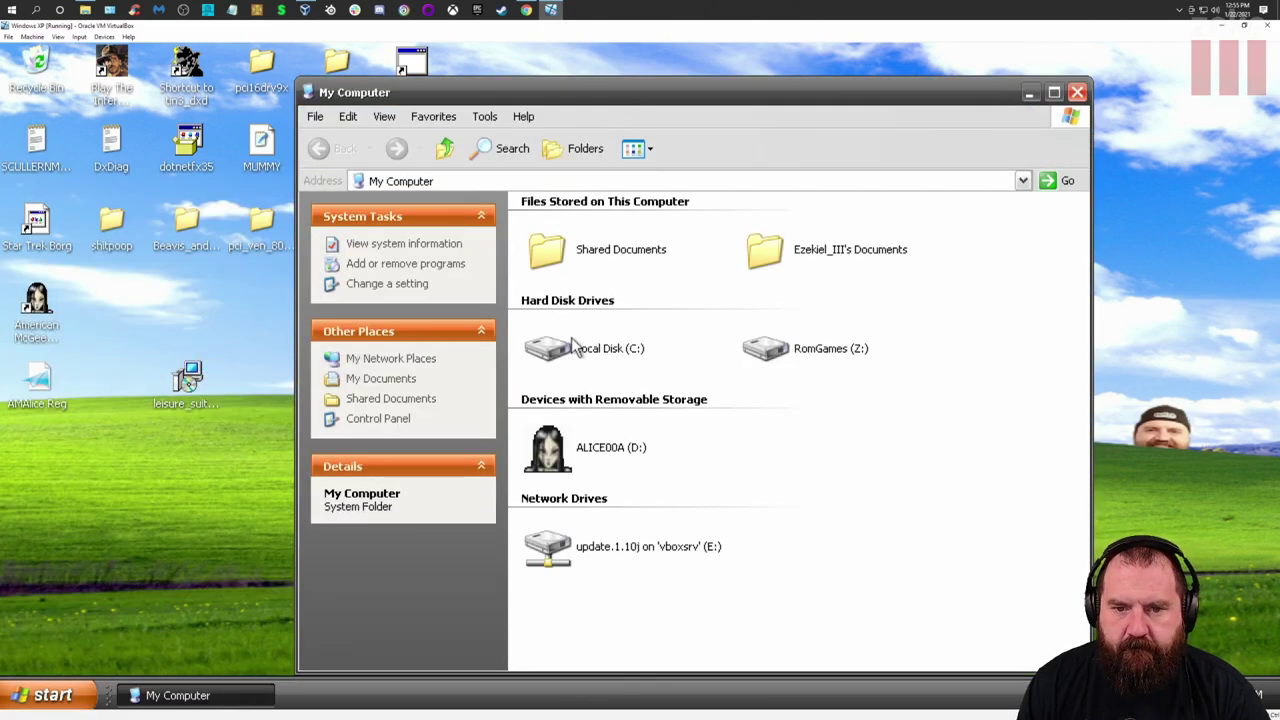
double_click(578, 346)
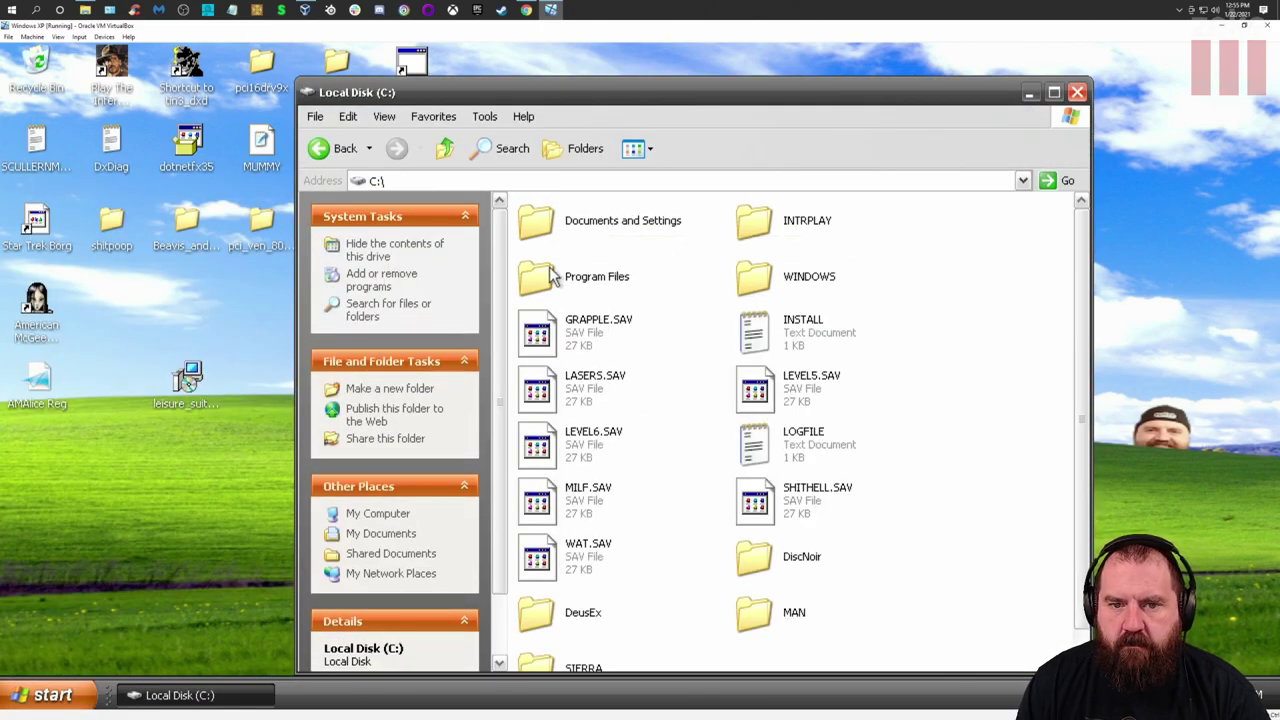
click(544, 276)
double_click(542, 276)
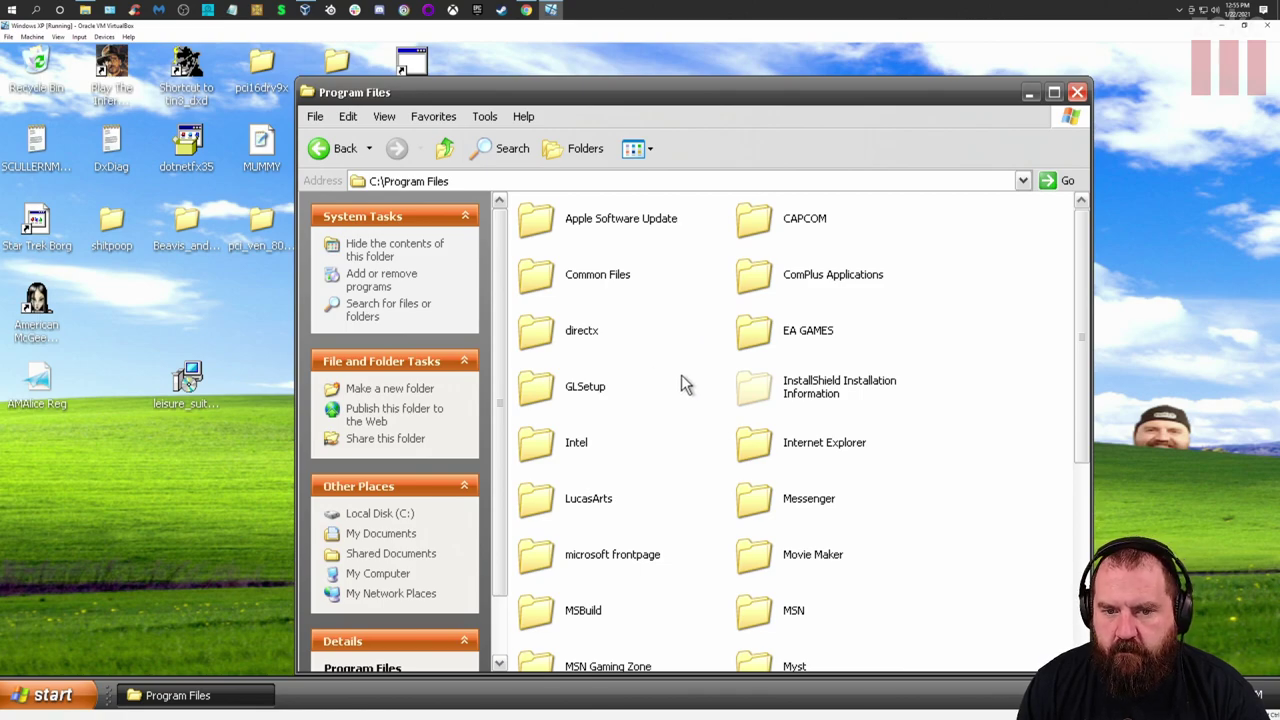
double_click(764, 340)
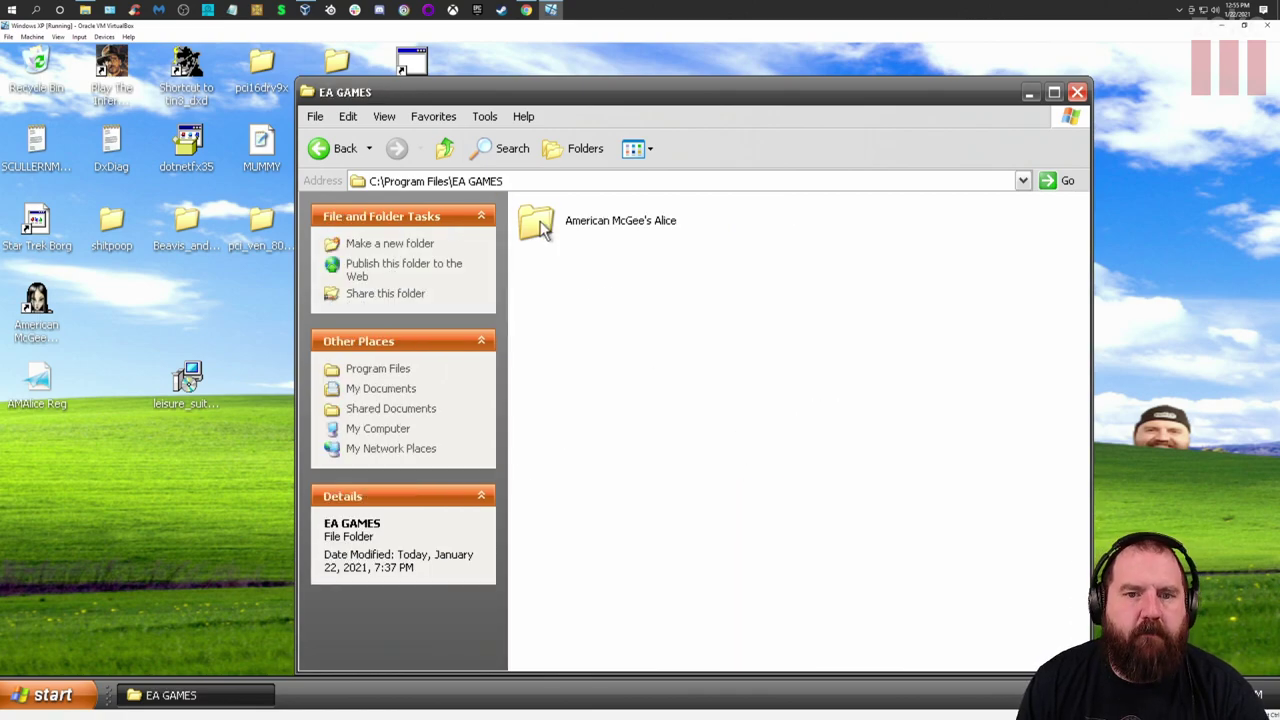
double_click(541, 226)
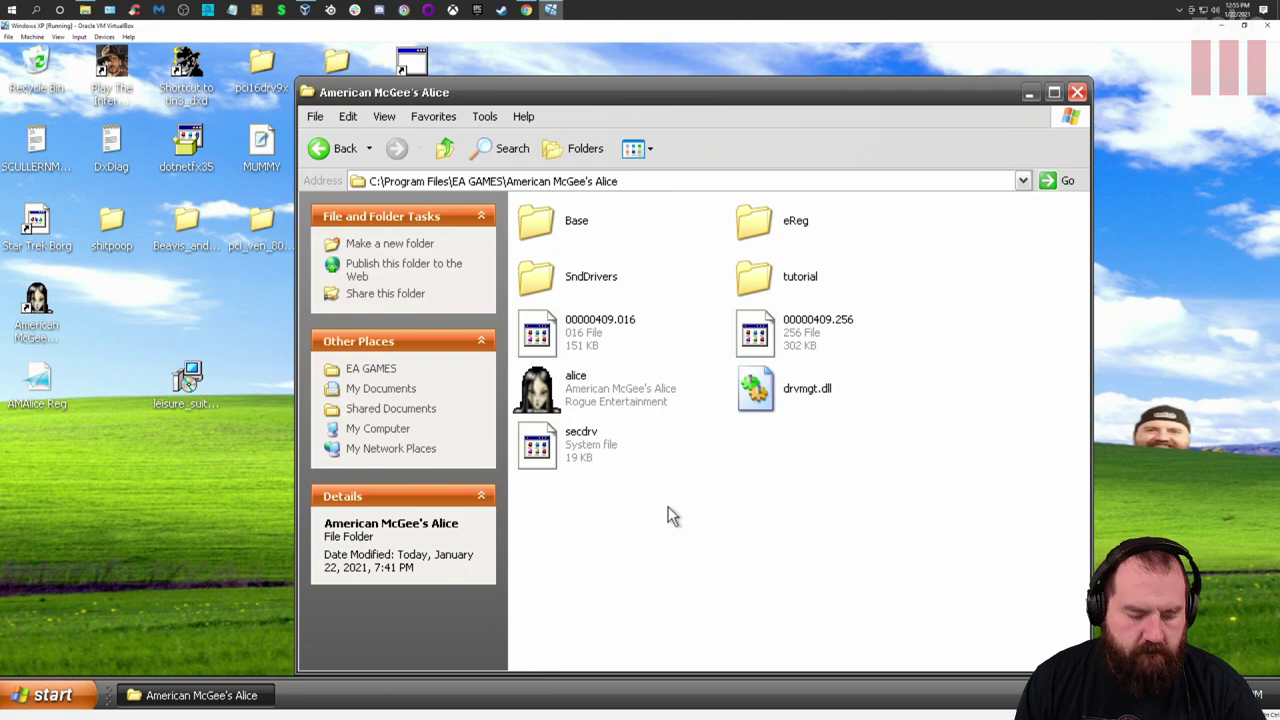
key(ctrl+a)
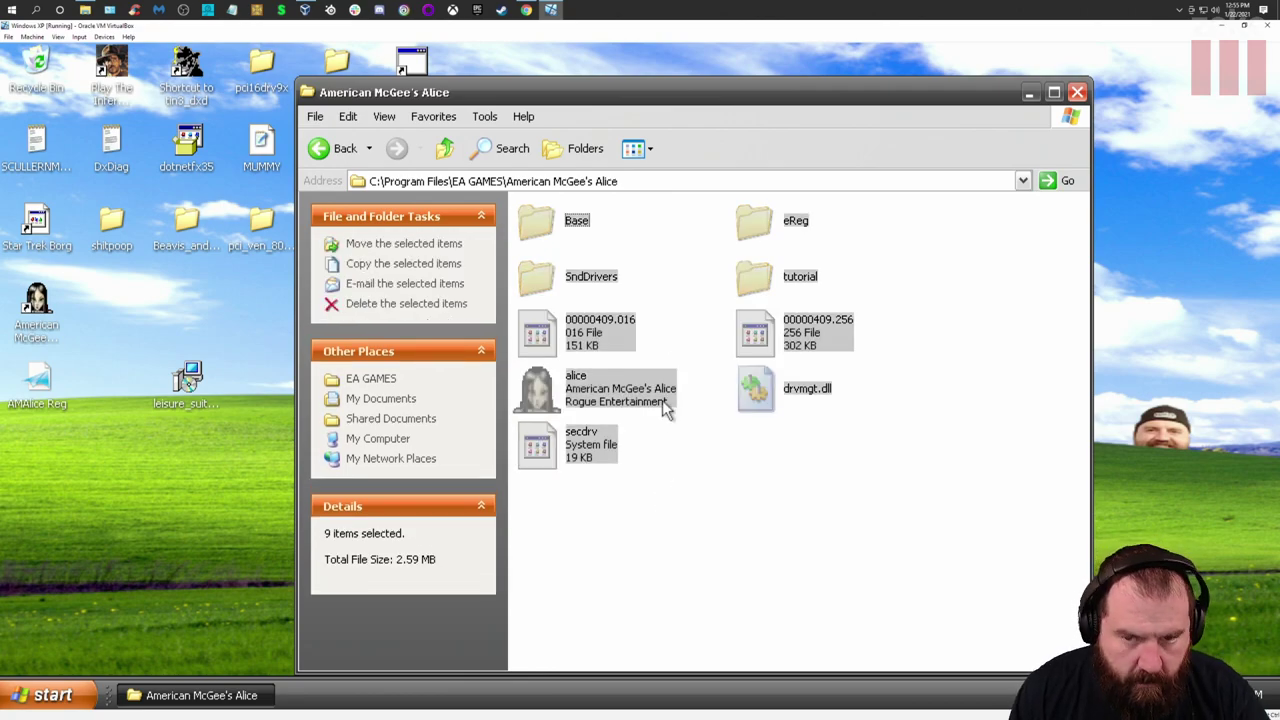
click(1246, 28)
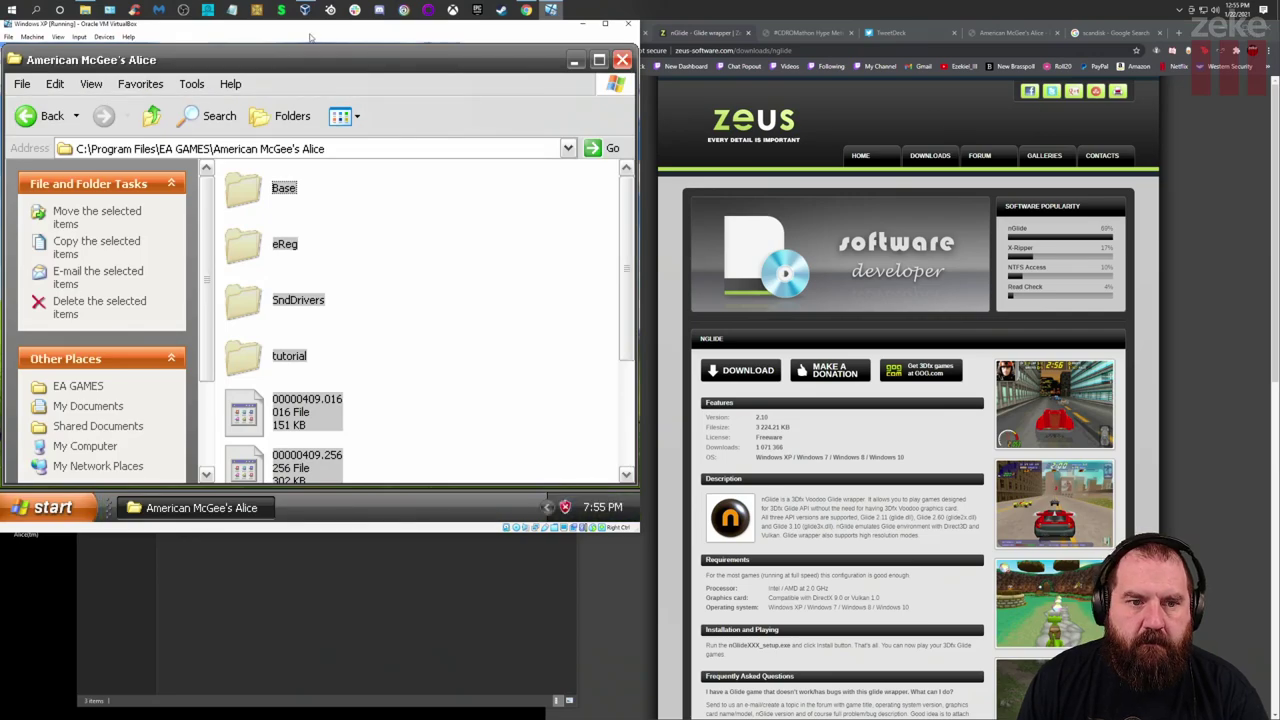
Copy the nine Alice files into the host's C:\CDROMathon\American McGee's Alice folder, replacing existing files
drag(410, 30, 1027, 71)
mouse_move(868, 232)
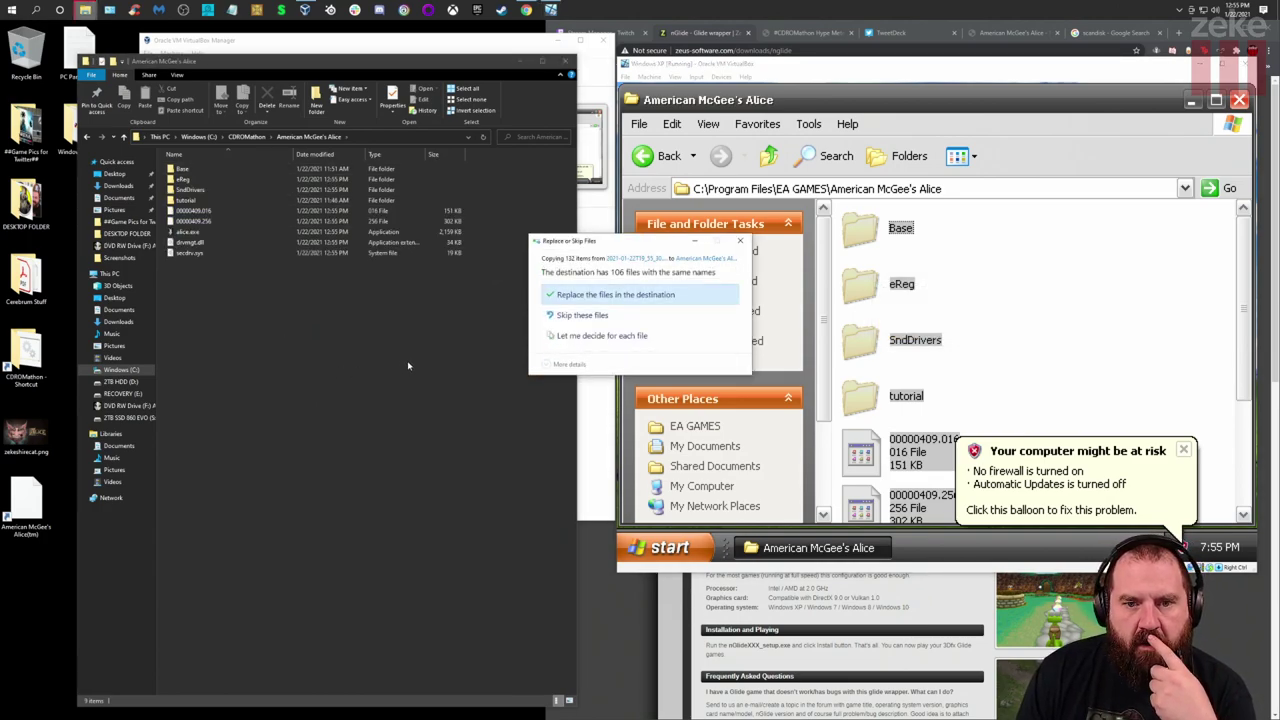
click(593, 295)
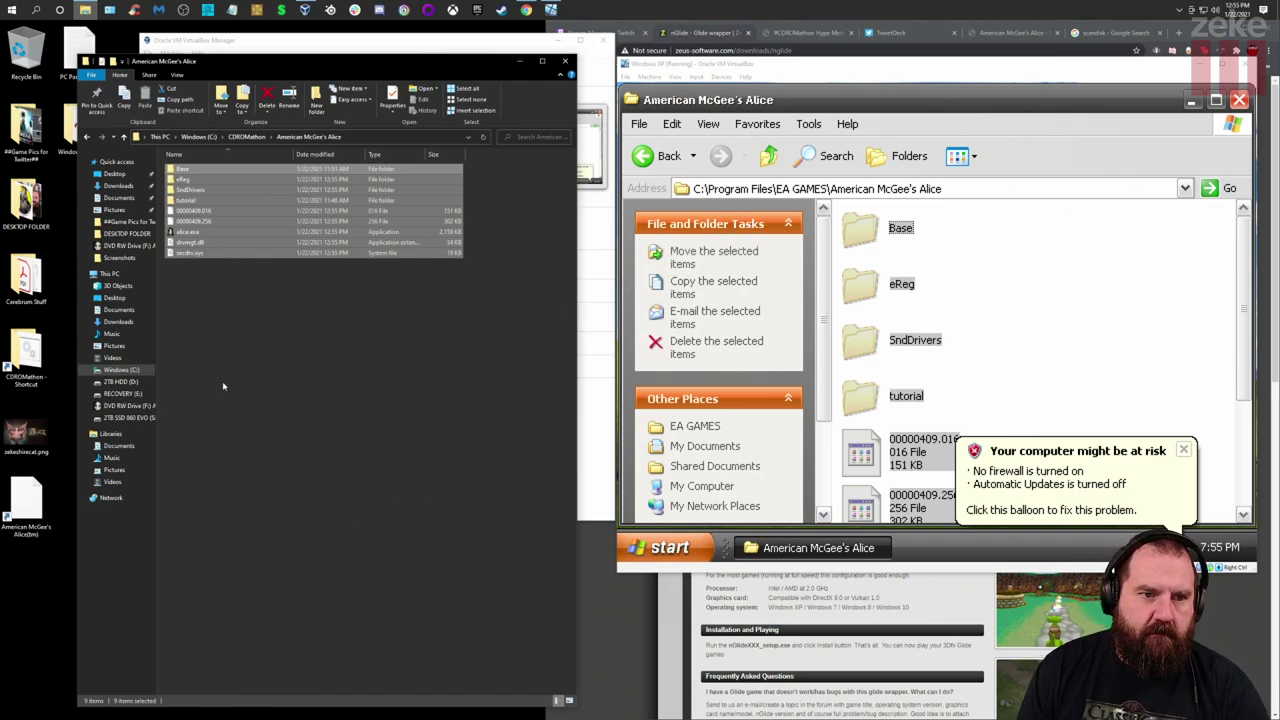
click(228, 265)
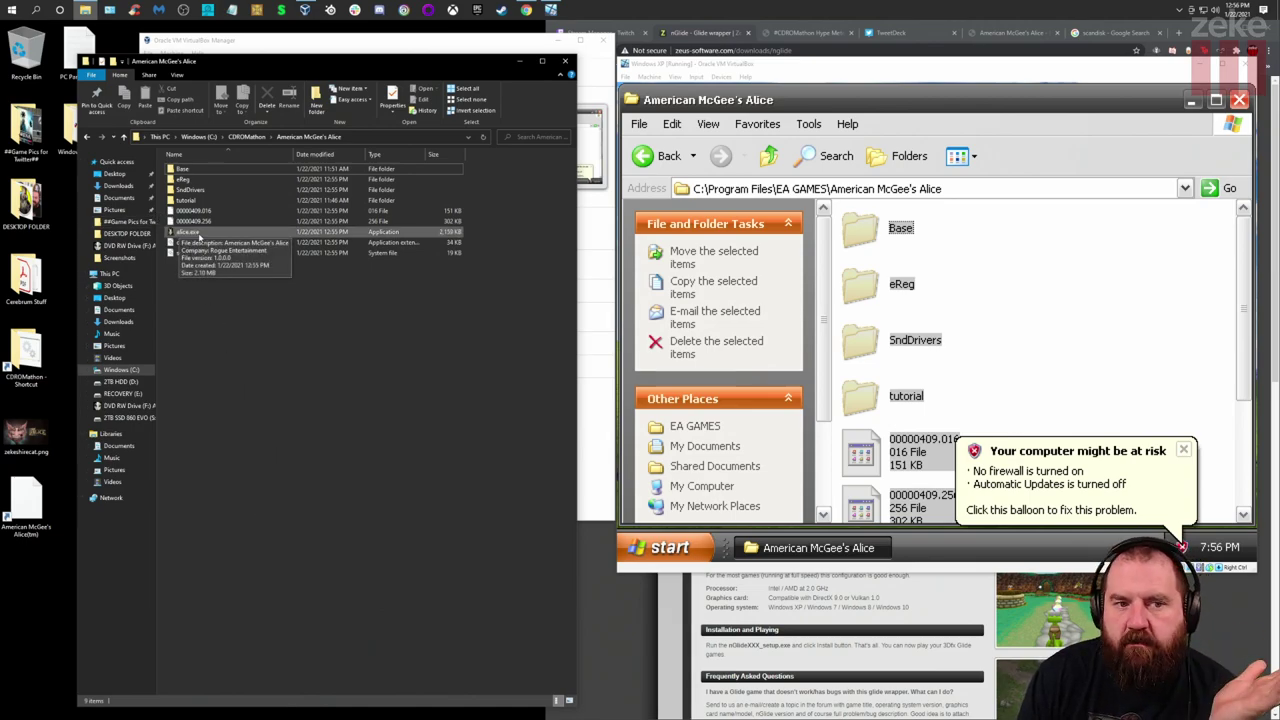
Launch alice.exe, dismiss the Access Denied error, and rerun it using the suggested compatibility settings
click(199, 237)
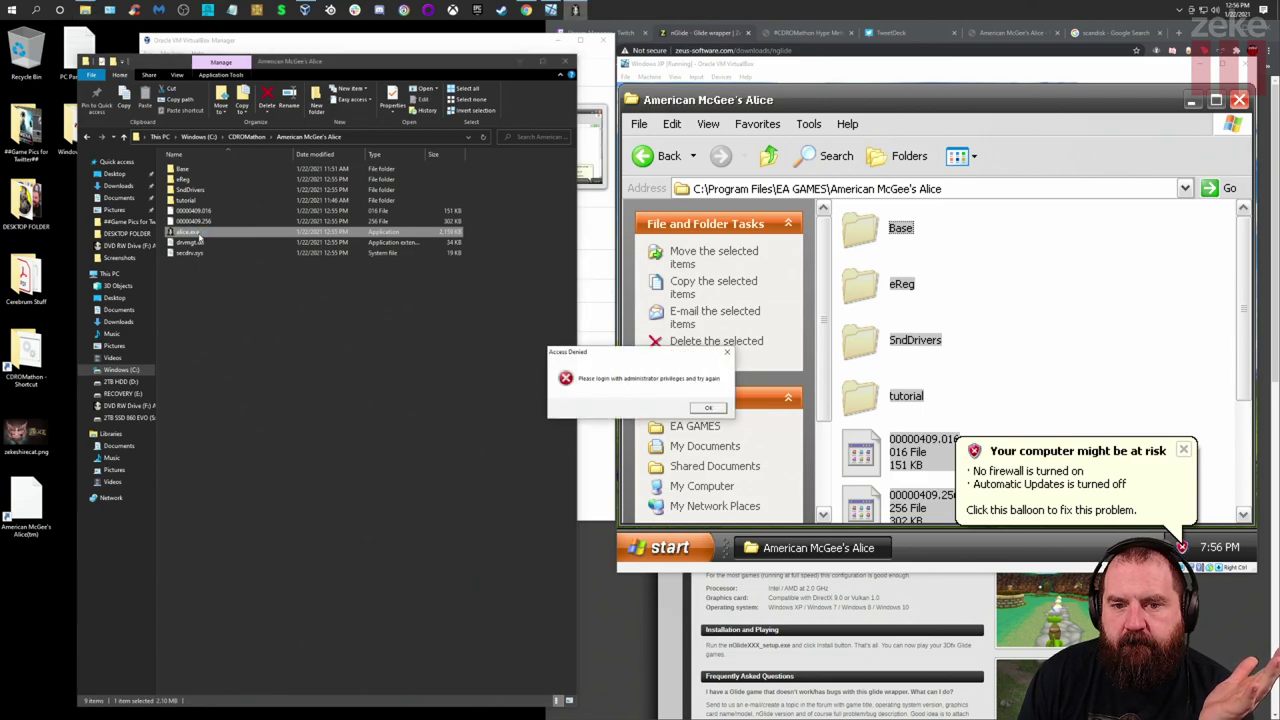
key(Return)
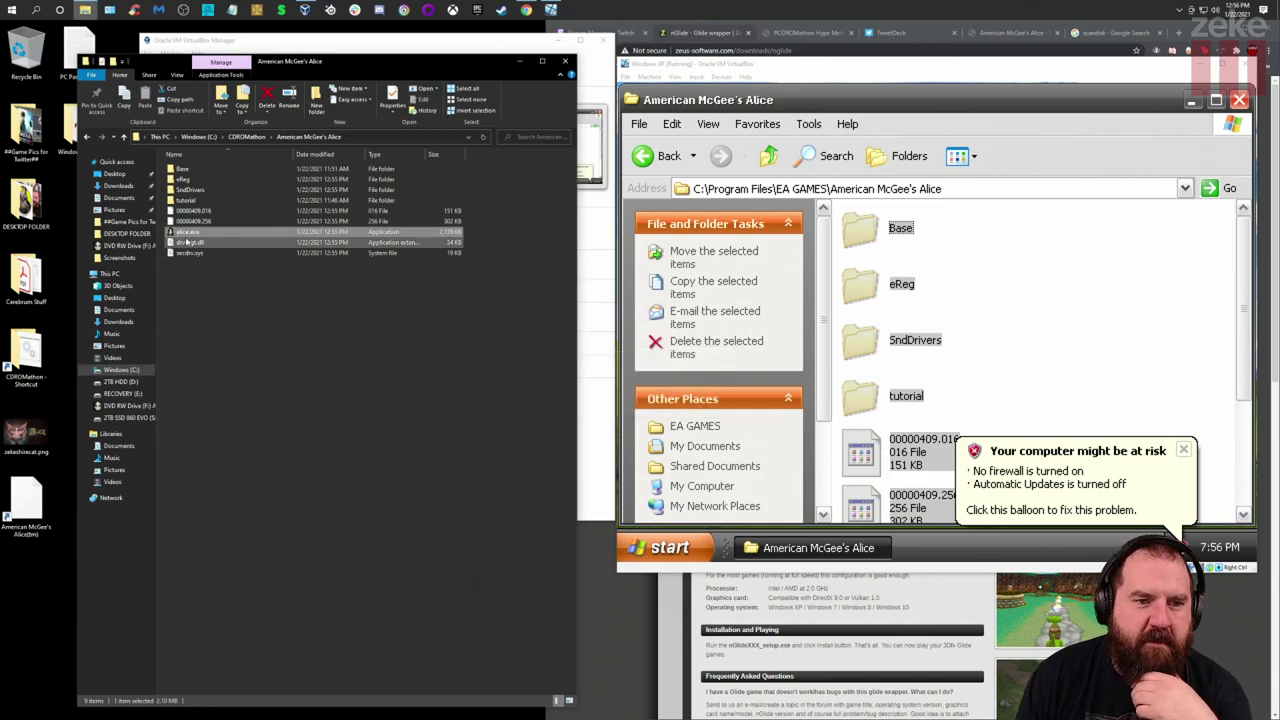
right_click(193, 233)
click(322, 390)
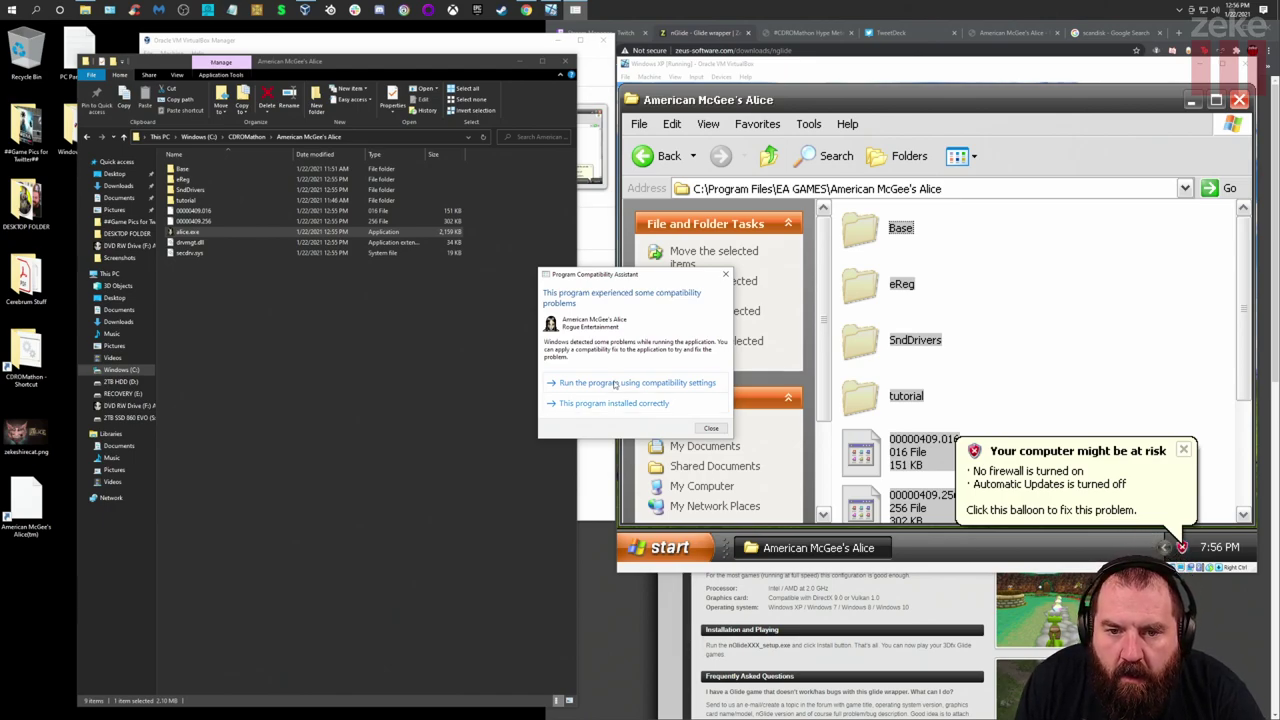
click(614, 383)
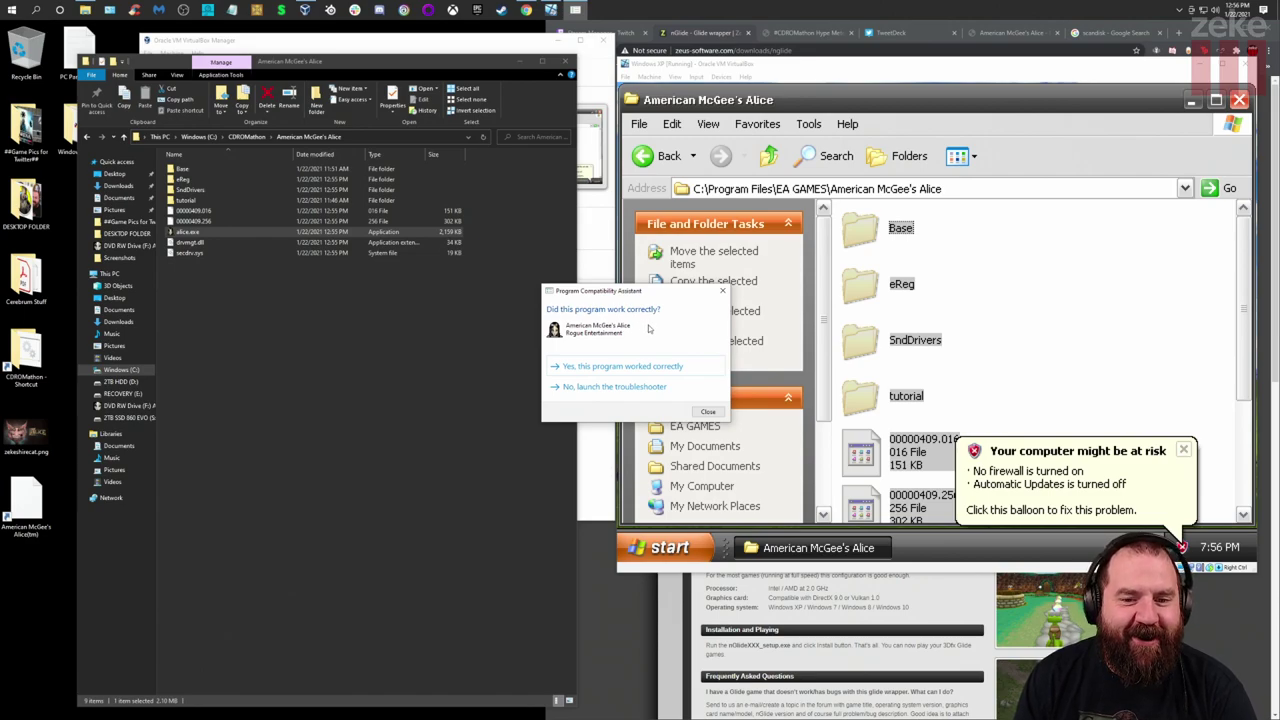
click(721, 413)
right_click(198, 232)
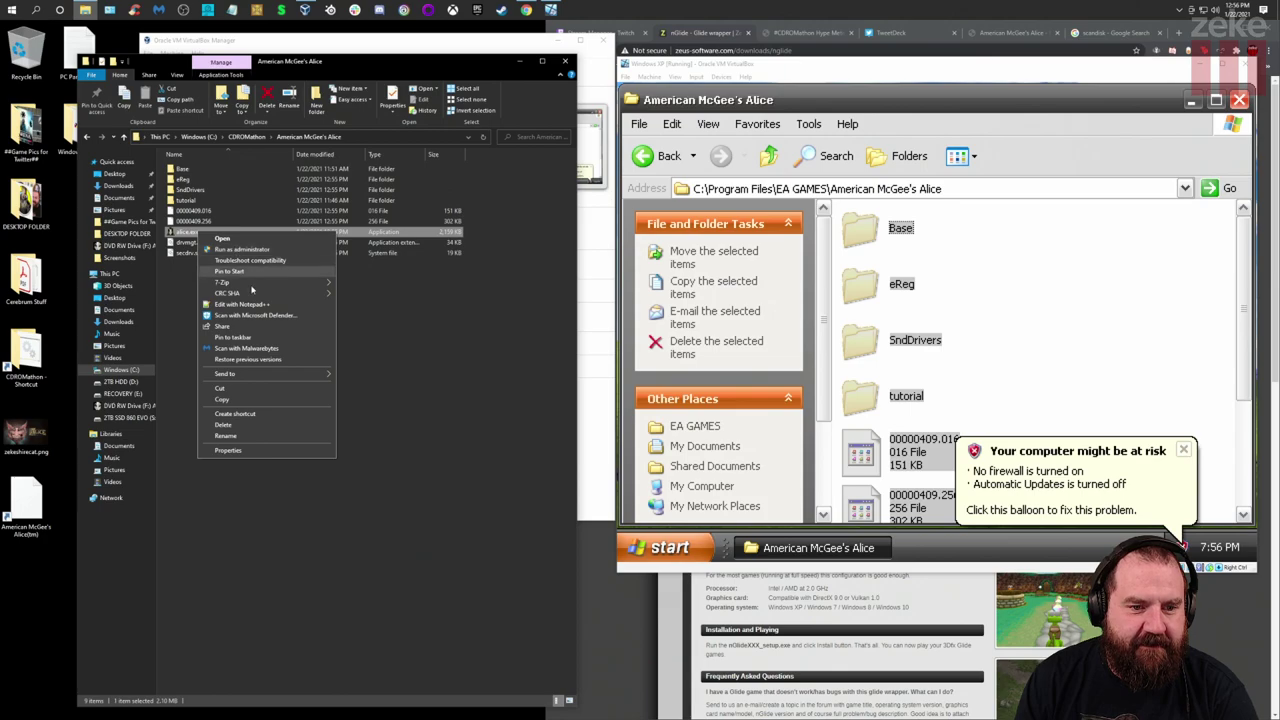
Set alice.exe to Windows 98 / Windows Me compatibility mode in its Properties and apply
click(250, 450)
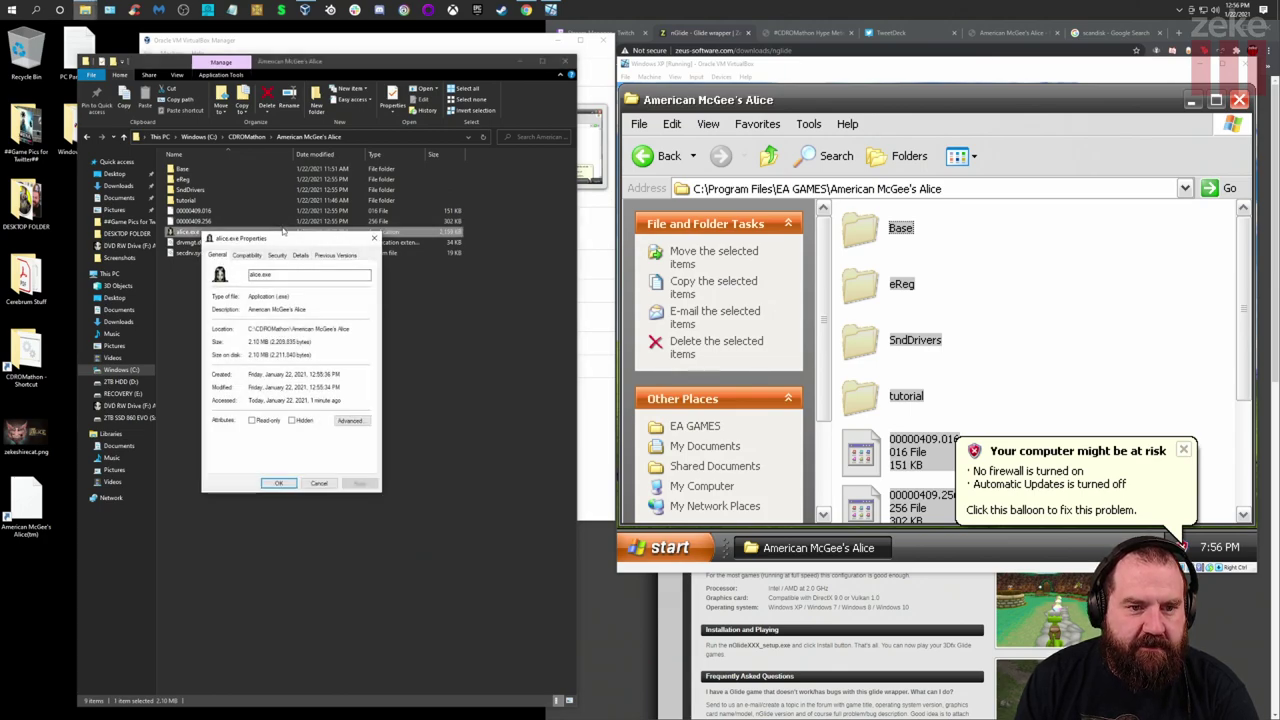
click(250, 256)
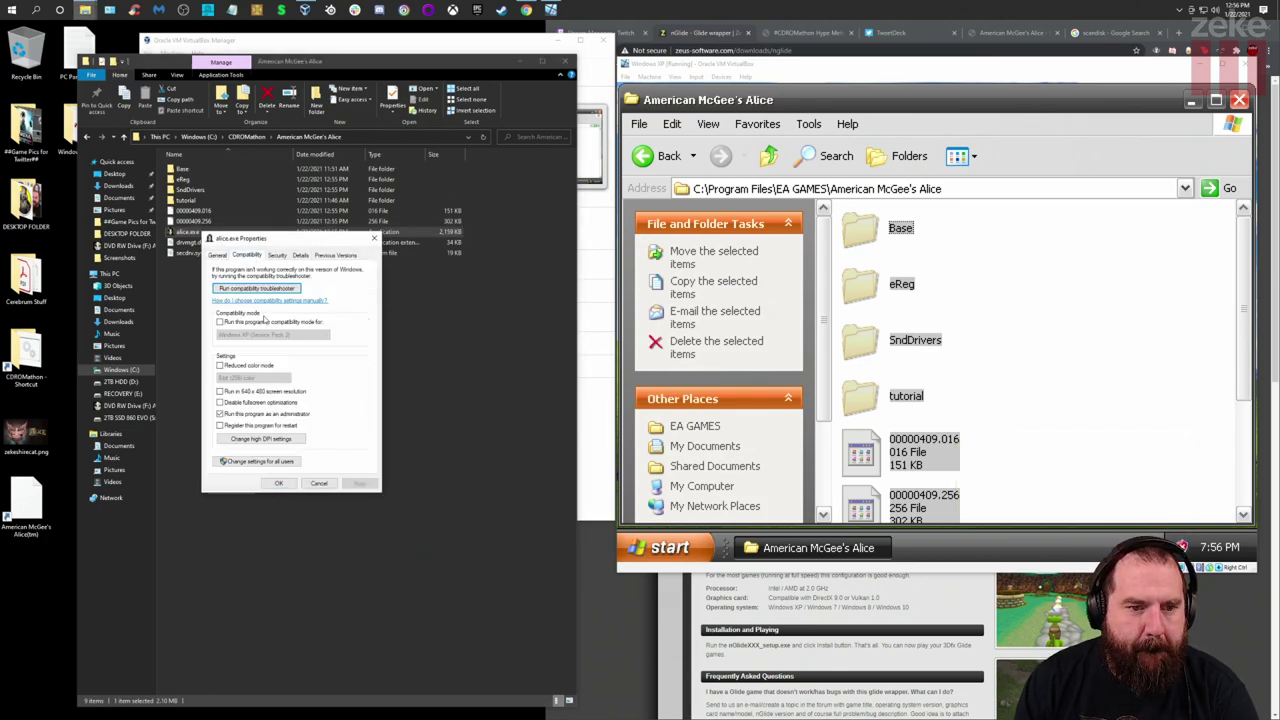
click(221, 322)
click(275, 335)
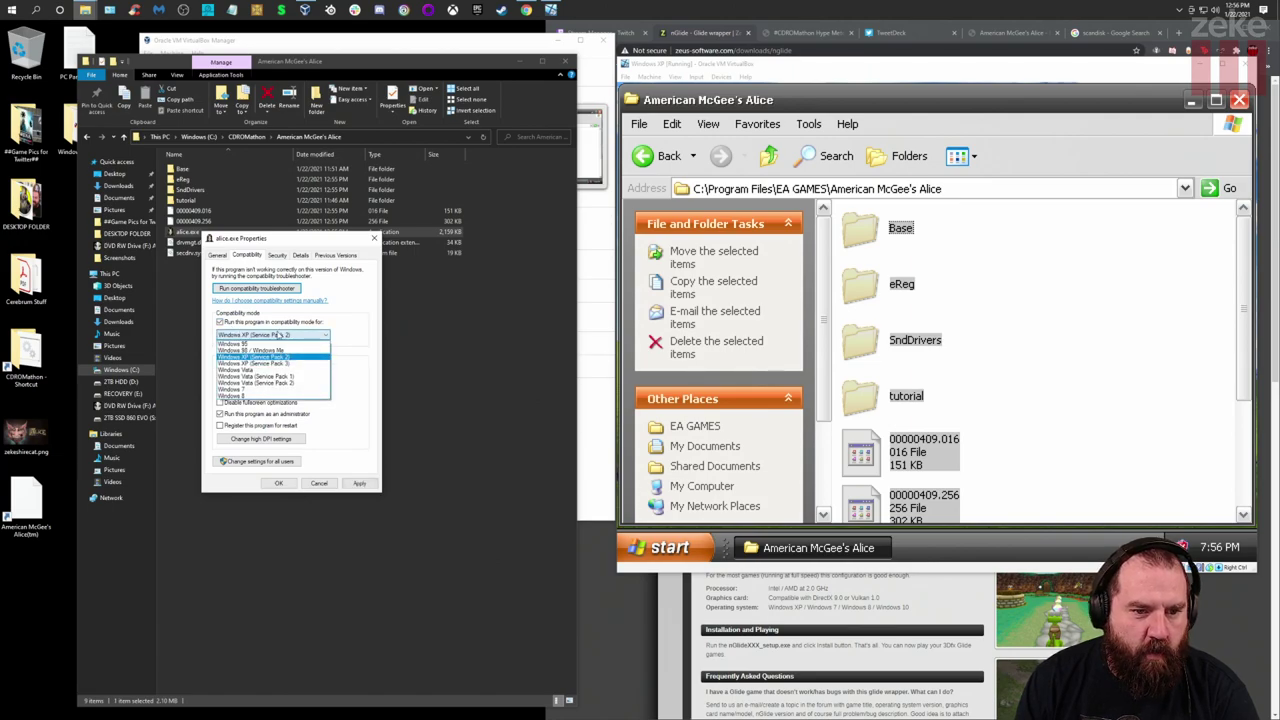
click(250, 350)
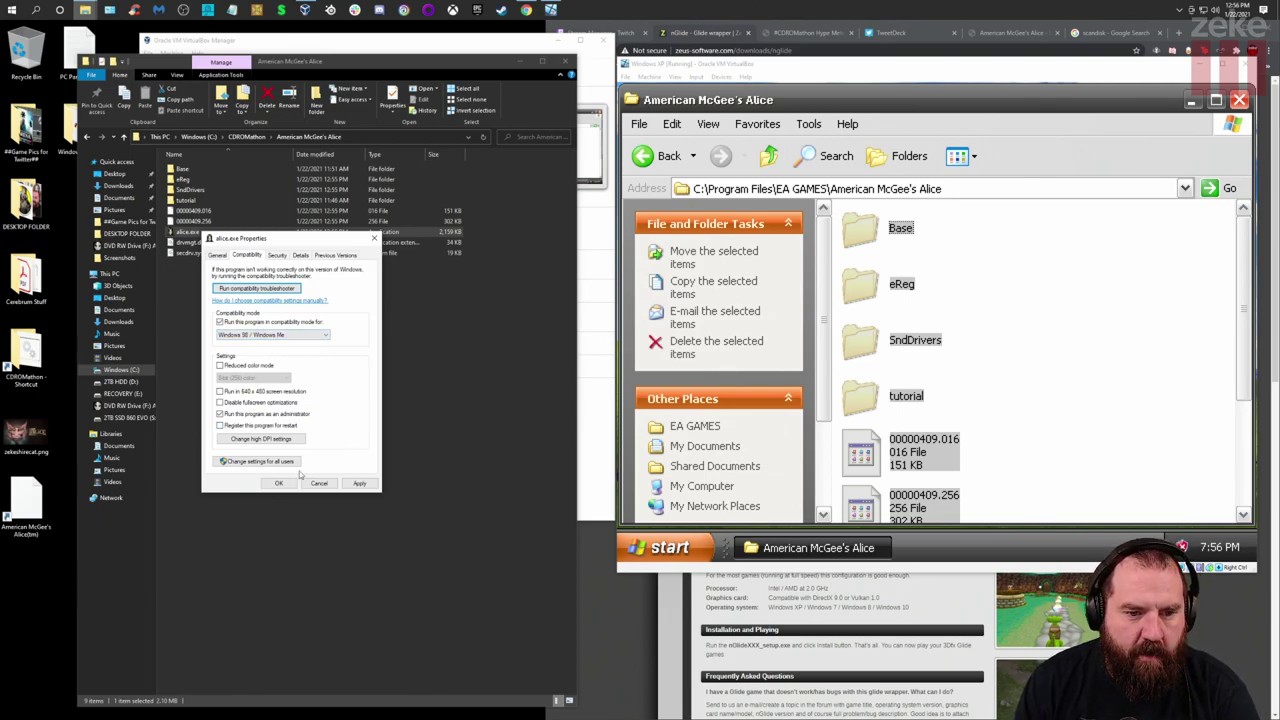
click(362, 484)
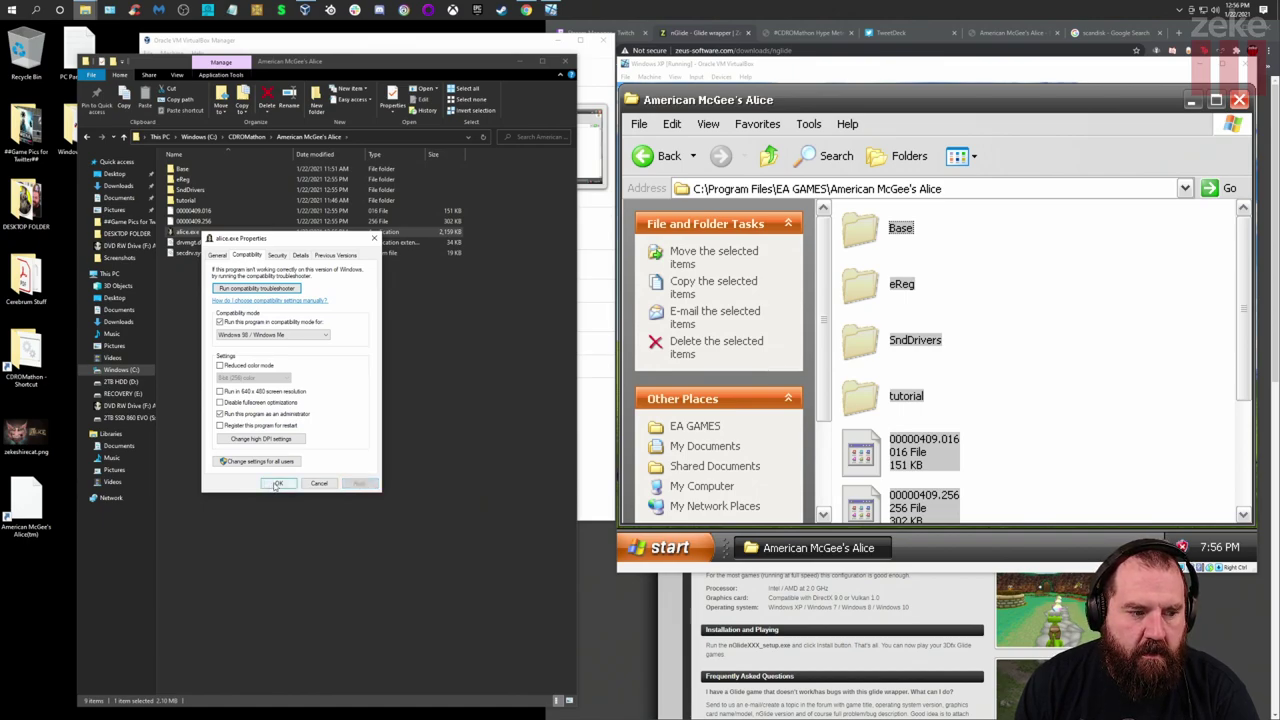
click(277, 484)
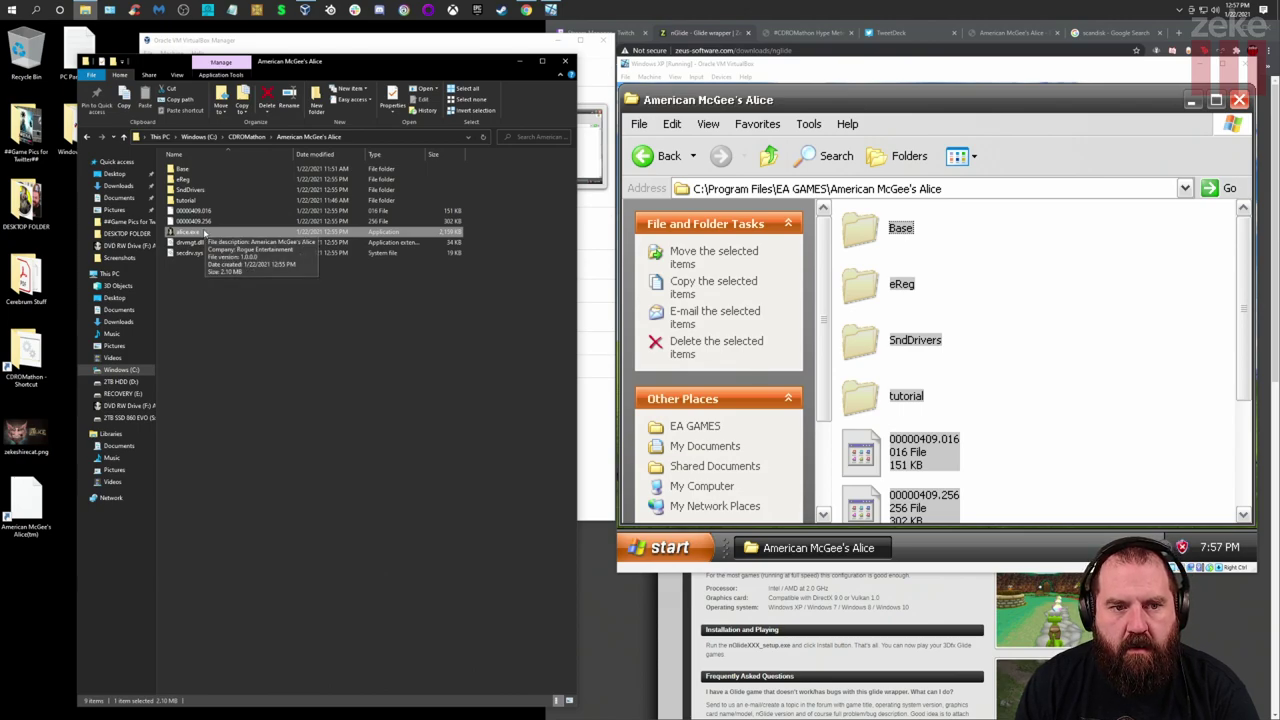
Relaunch alice.exe and apply the troubleshooter's recommended Windows XP (Service Pack 3) settings
right_click(205, 233)
click(235, 252)
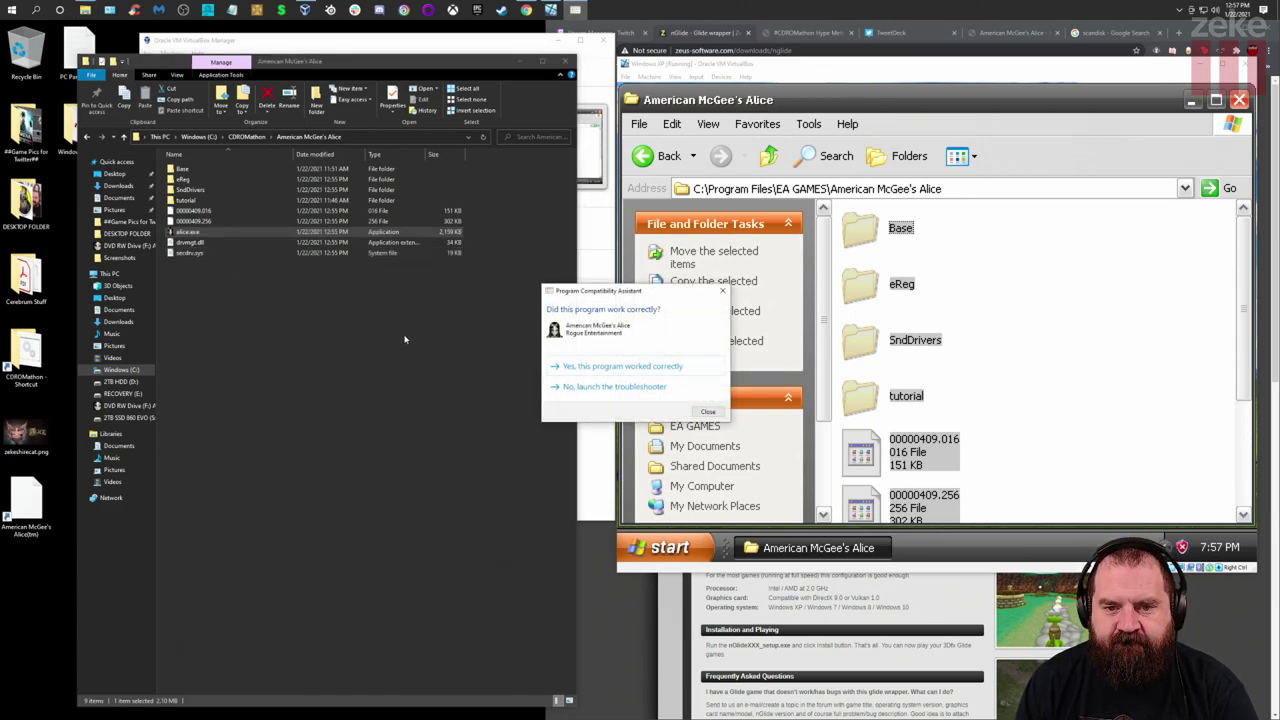
click(628, 386)
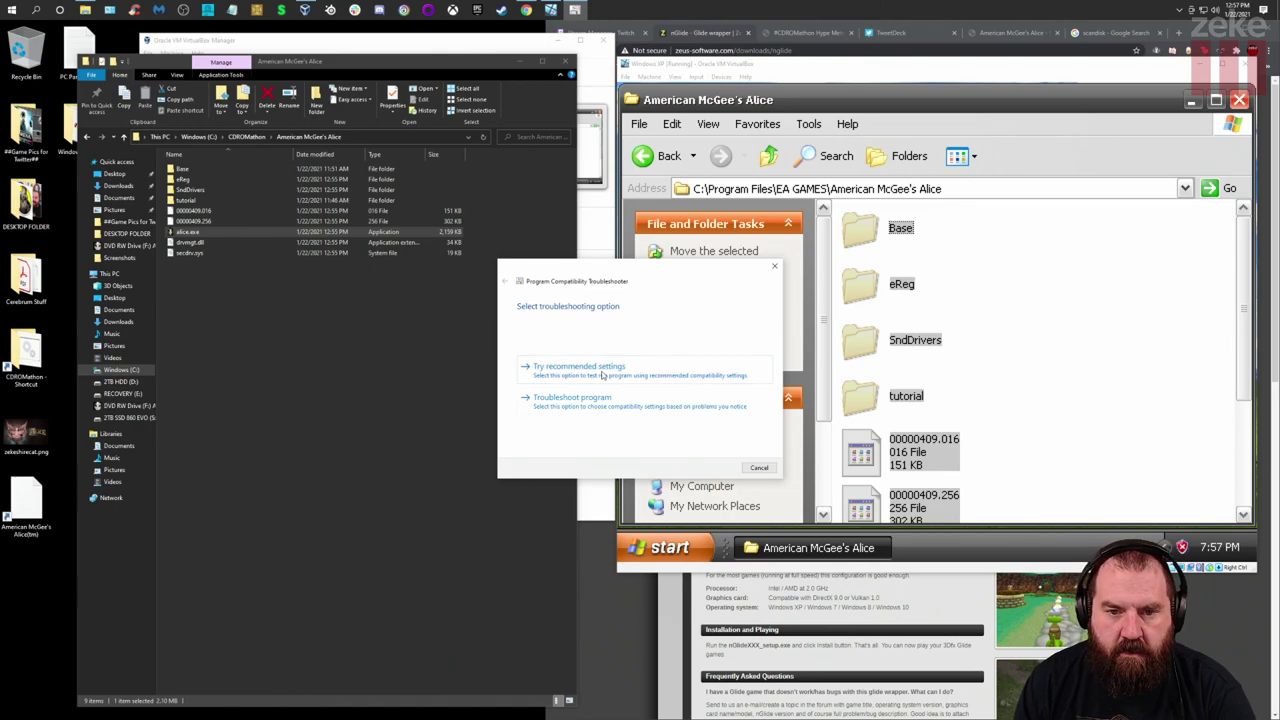
click(602, 374)
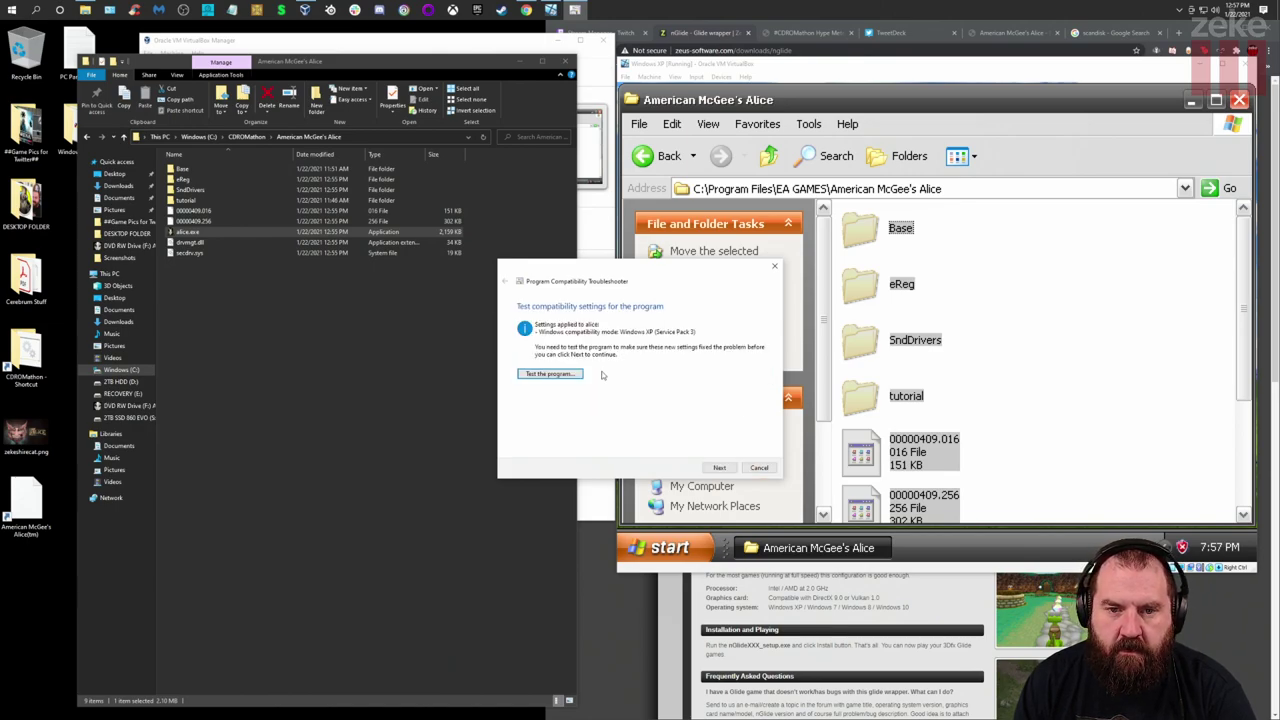
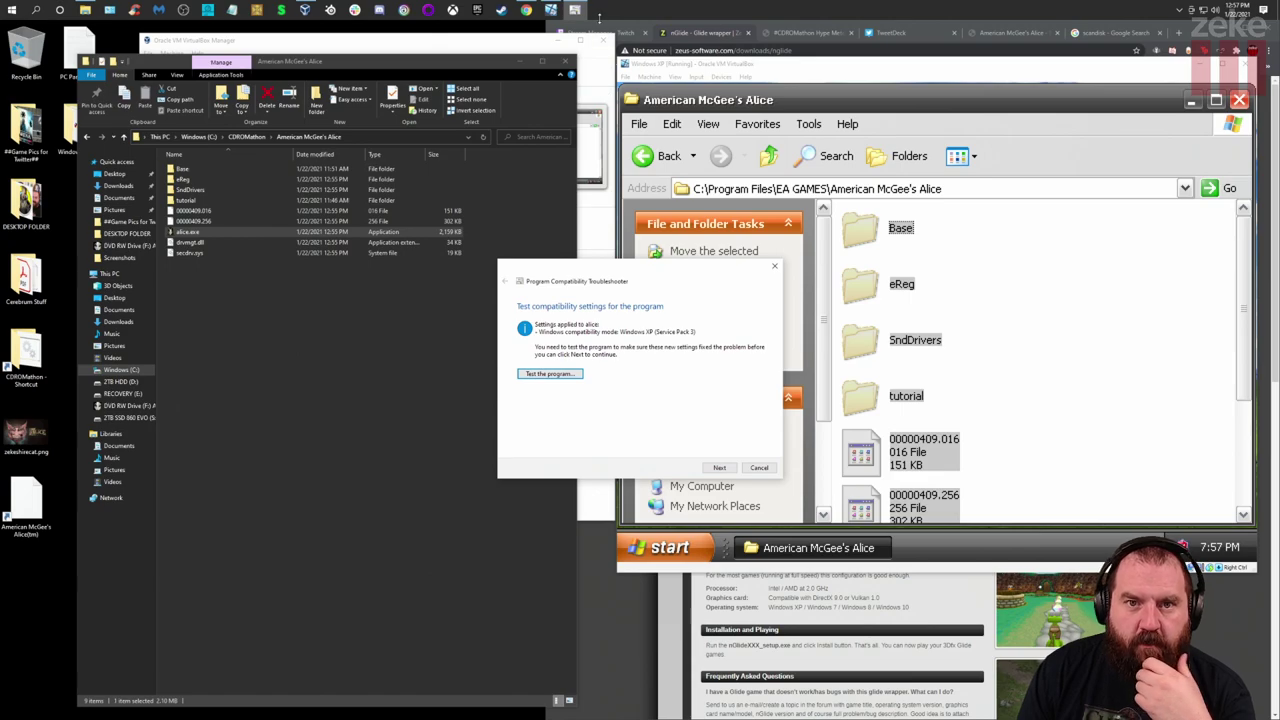
Test the game in Windows XP SP3 mode, report it unfixed, then bring up the nGlide page
click(548, 376)
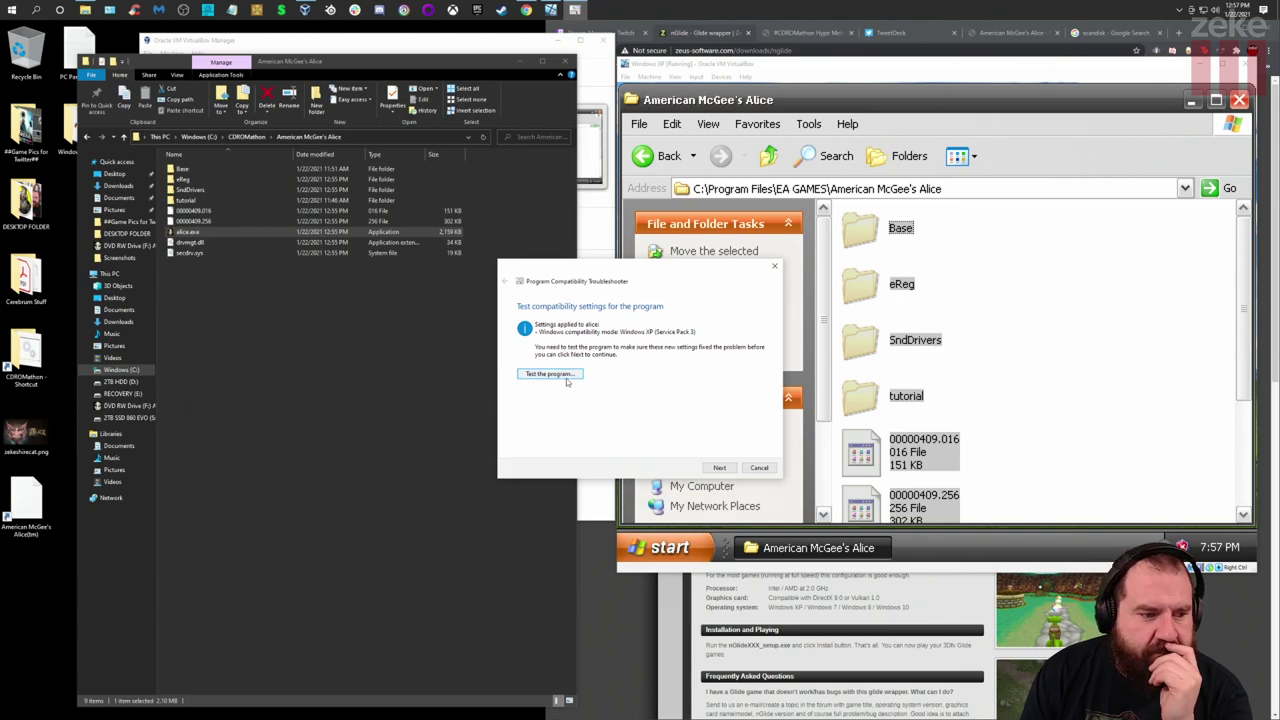
click(720, 467)
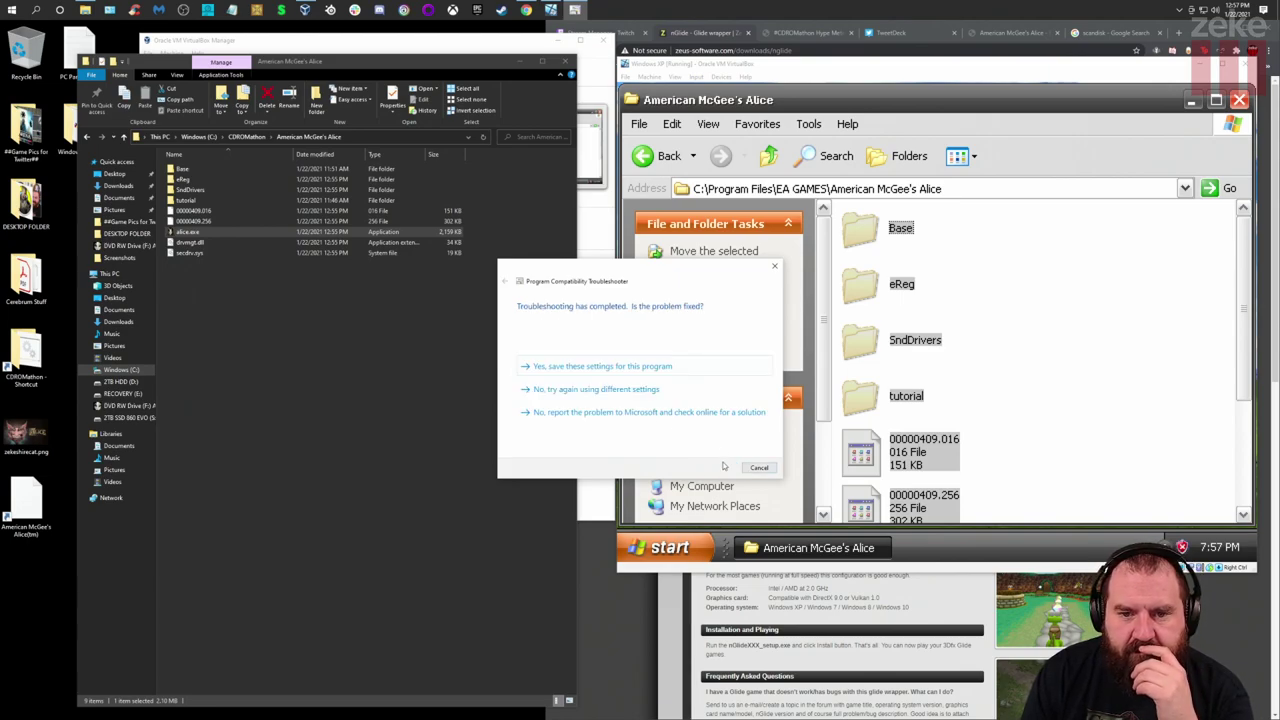
click(594, 389)
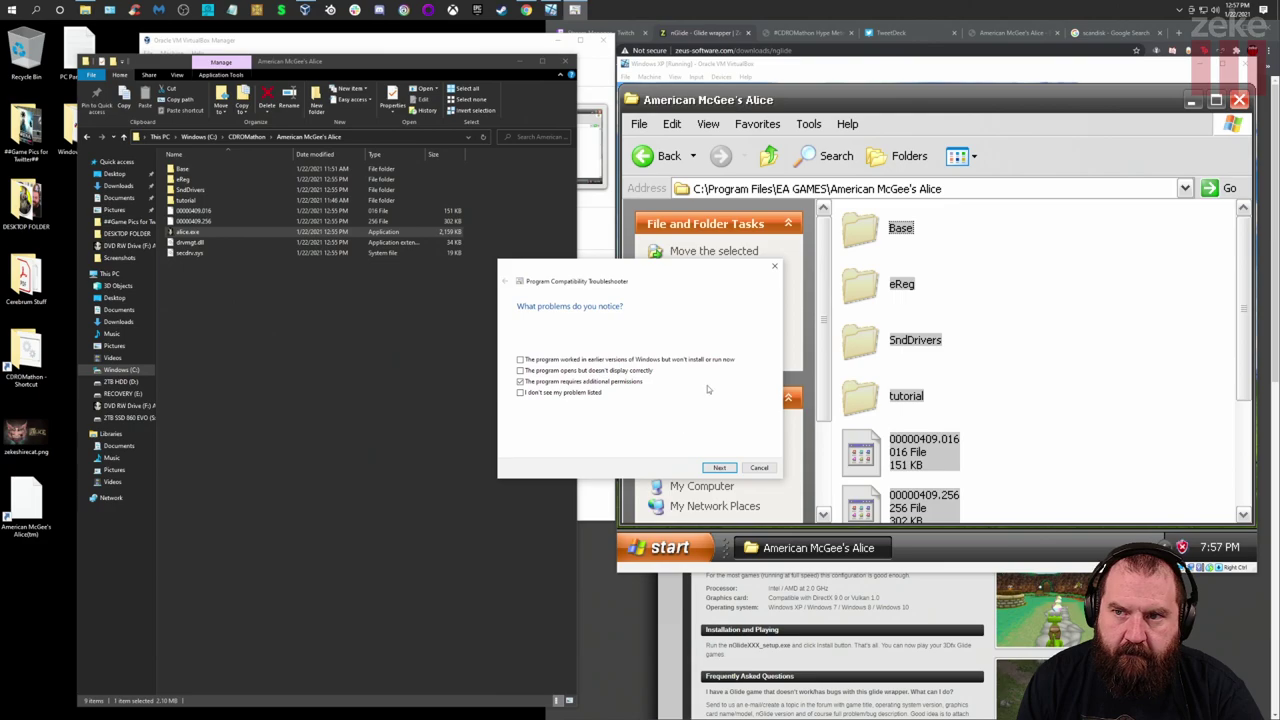
key(alt+Tab)
click(527, 9)
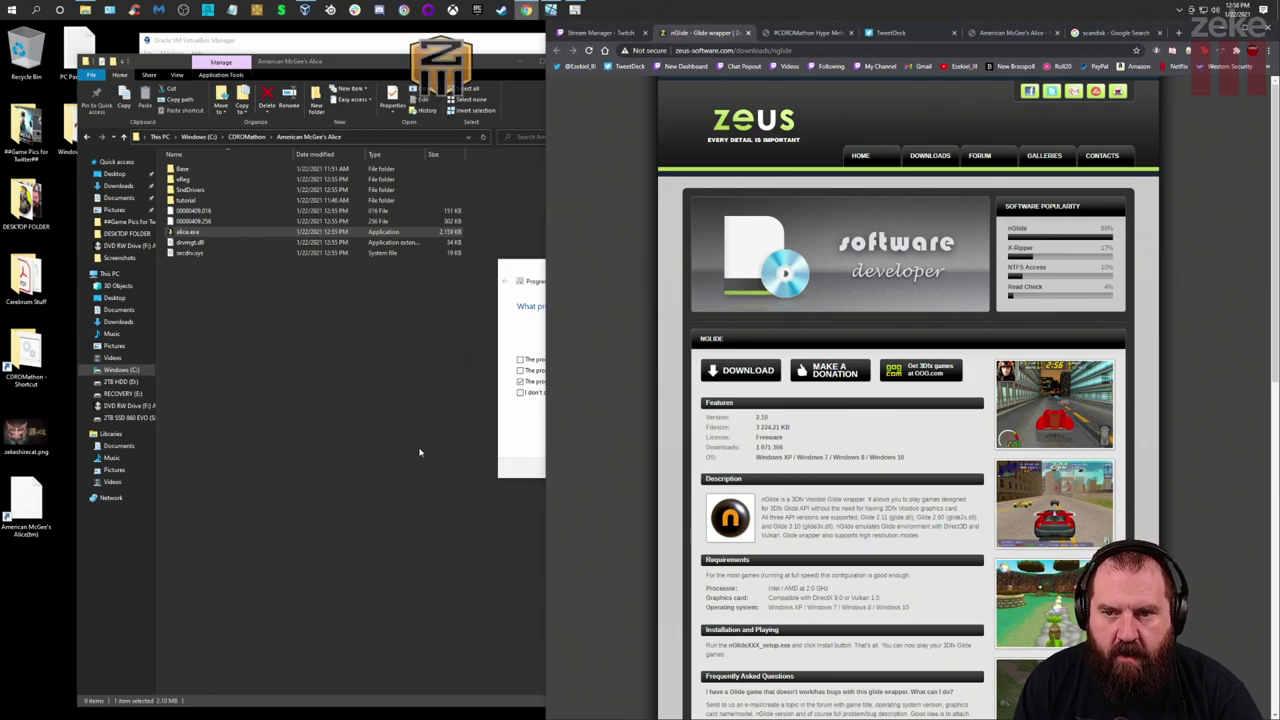
Review the Windows XP VM's details, bring the running XP machine forward, then return to Stream Manager
click(404, 360)
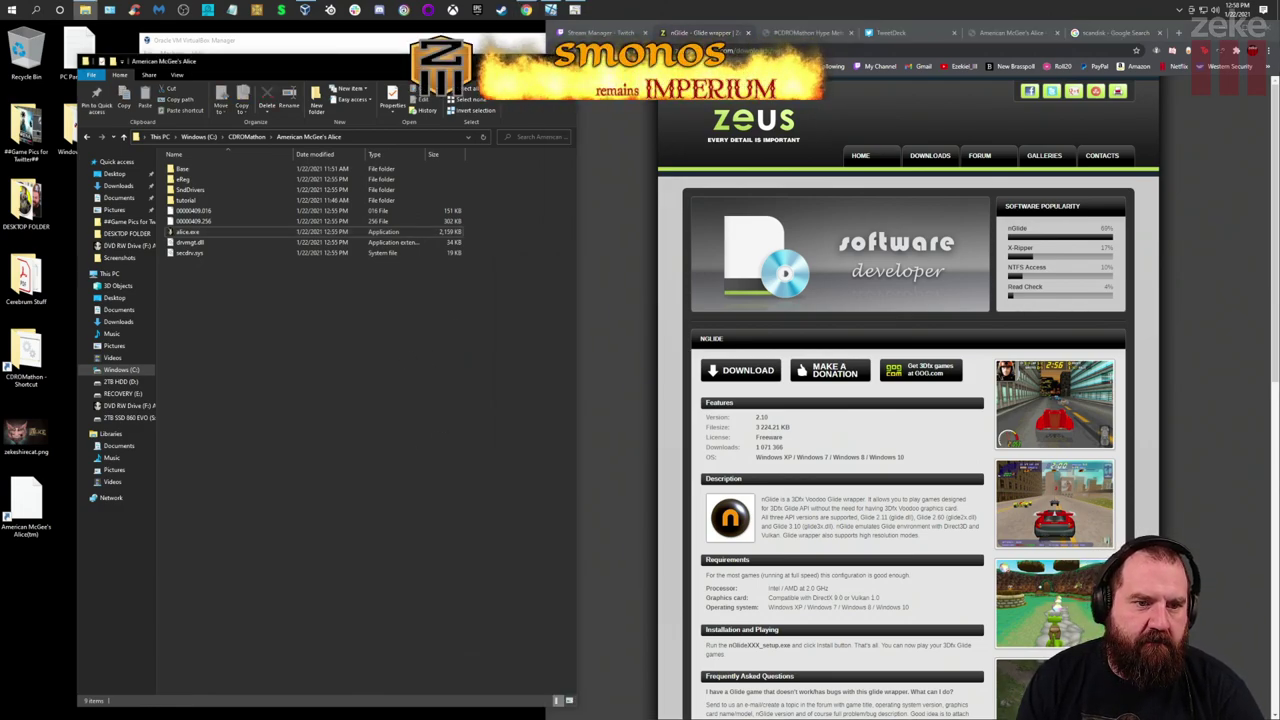
click(575, 11)
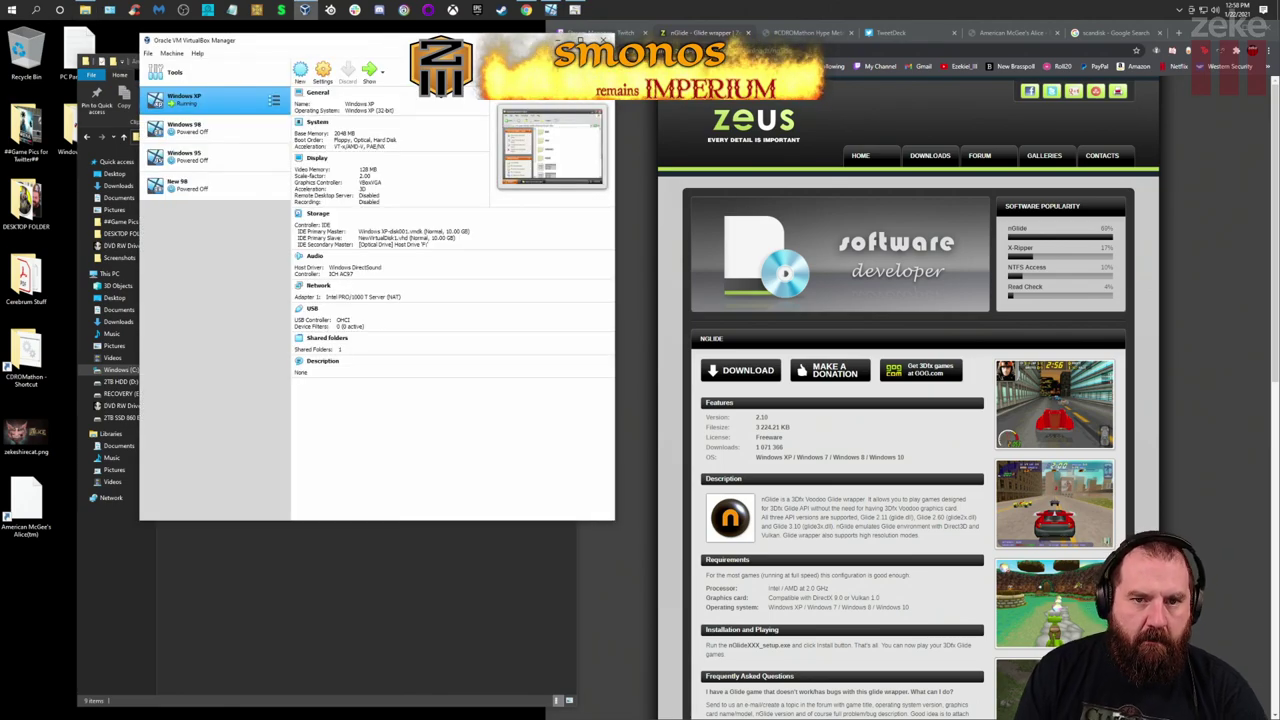
mouse_move(551, 10)
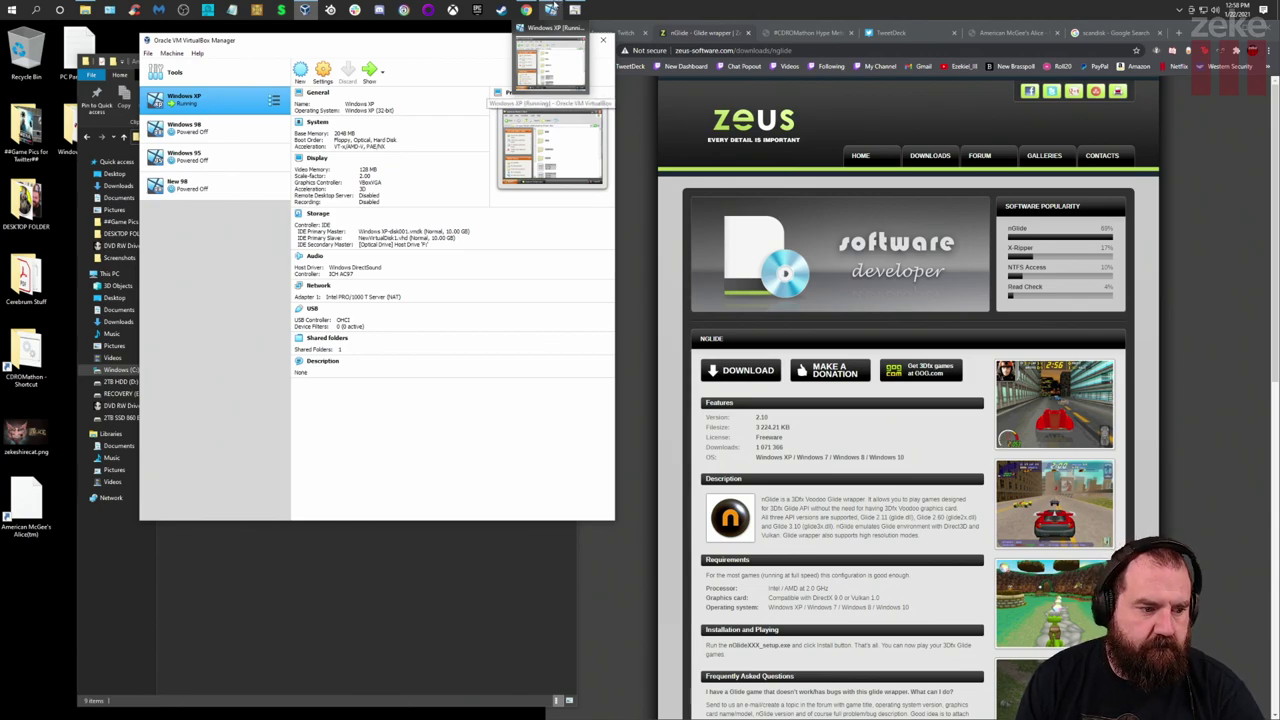
click(552, 60)
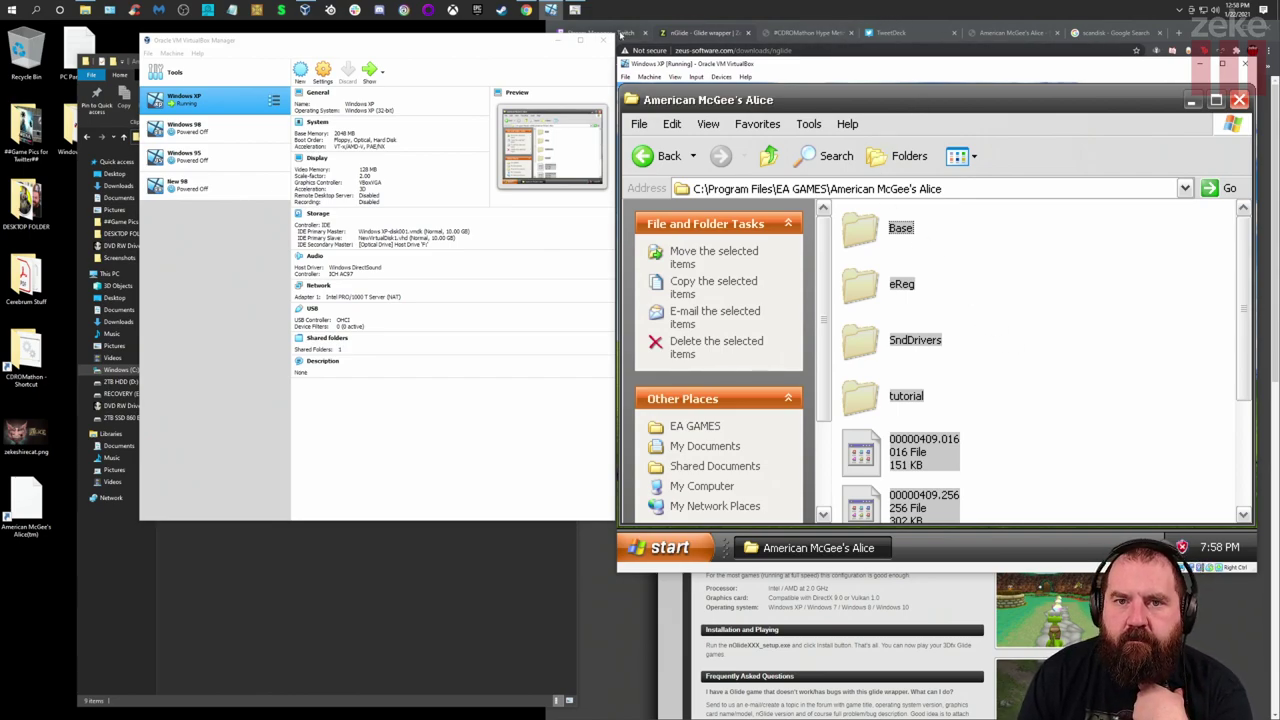
click(624, 33)
Open the Alice guide, scroll to the Windows 10 installation section, and follow 'this fix-file'
click(776, 590)
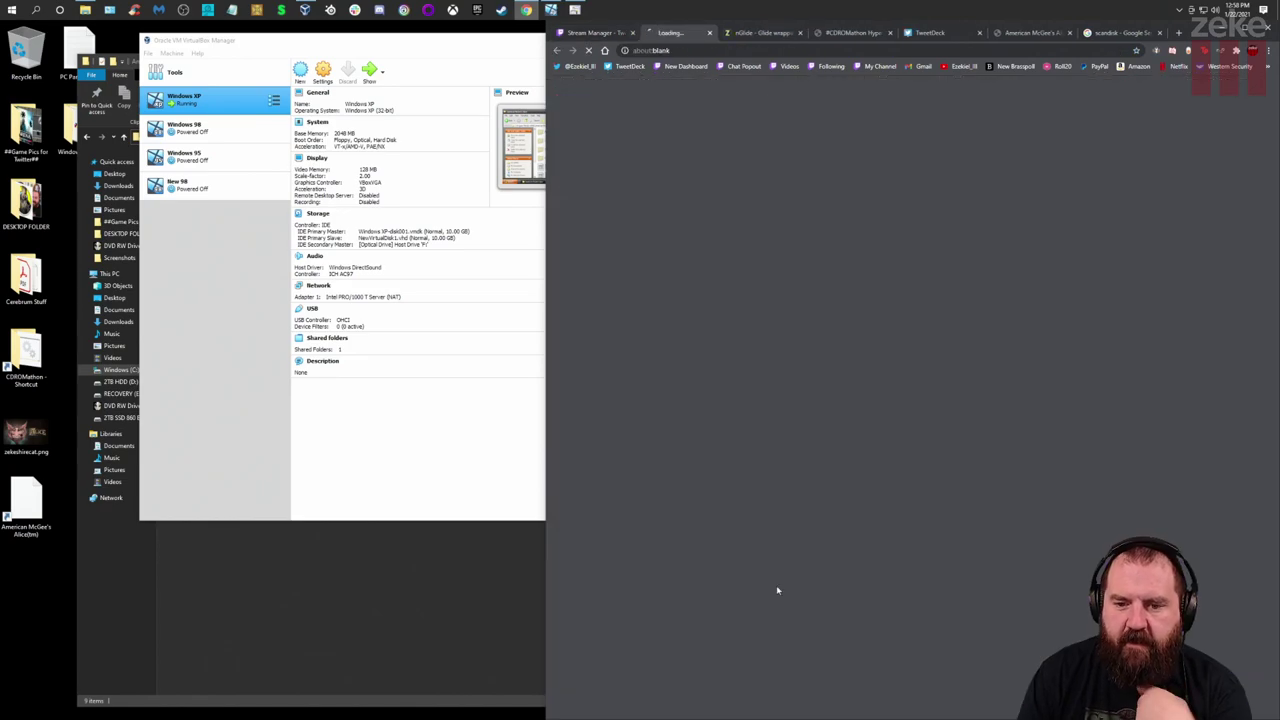
scroll(814, 342, down, 3)
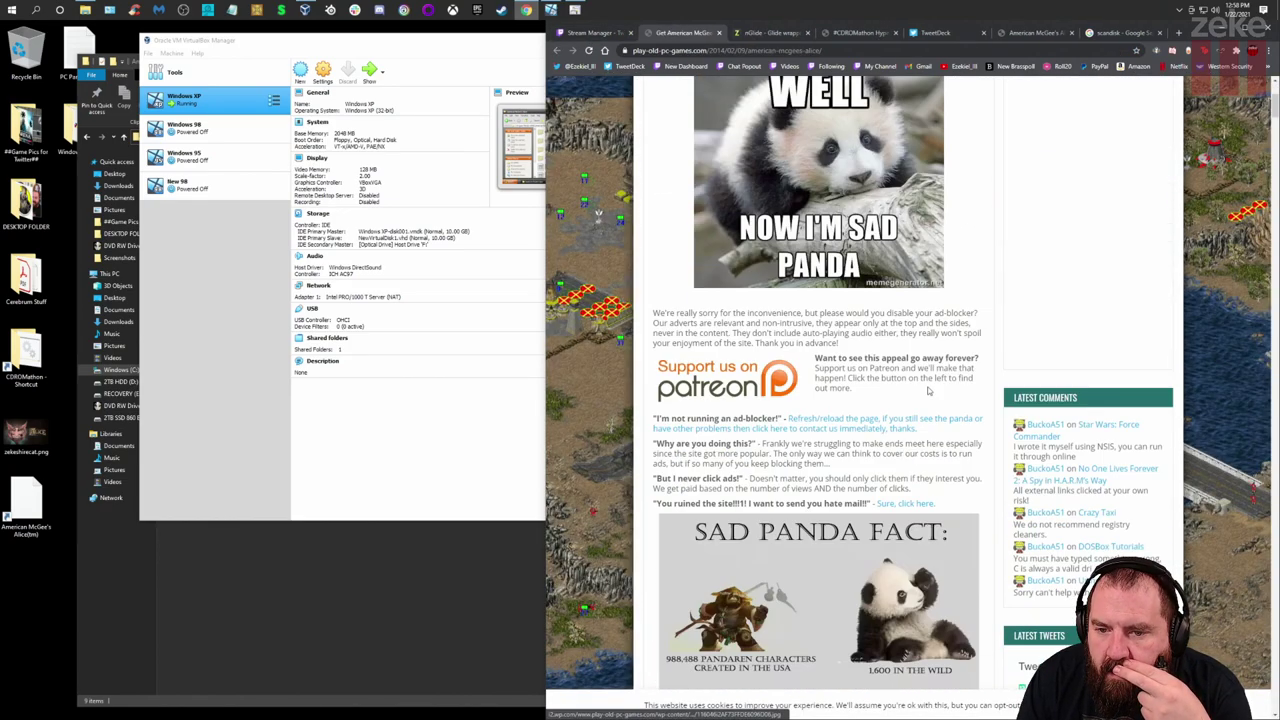
scroll(816, 400, up, 3)
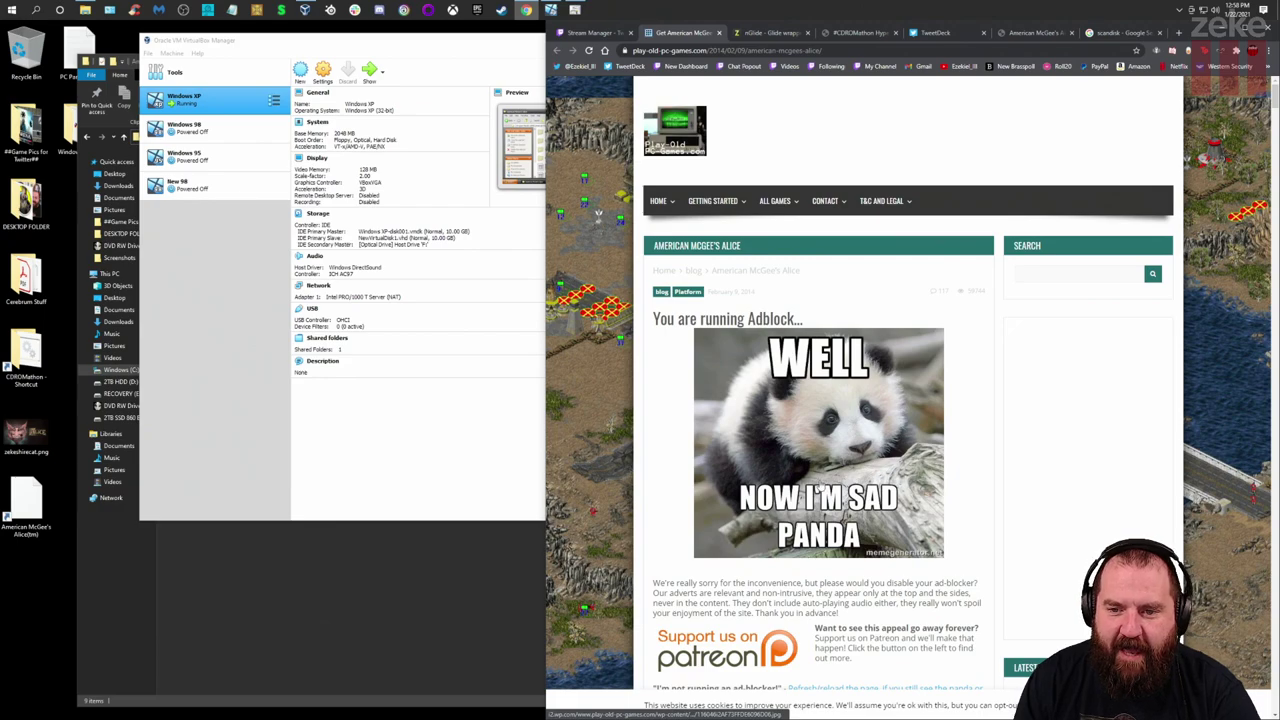
scroll(820, 484, down, 3)
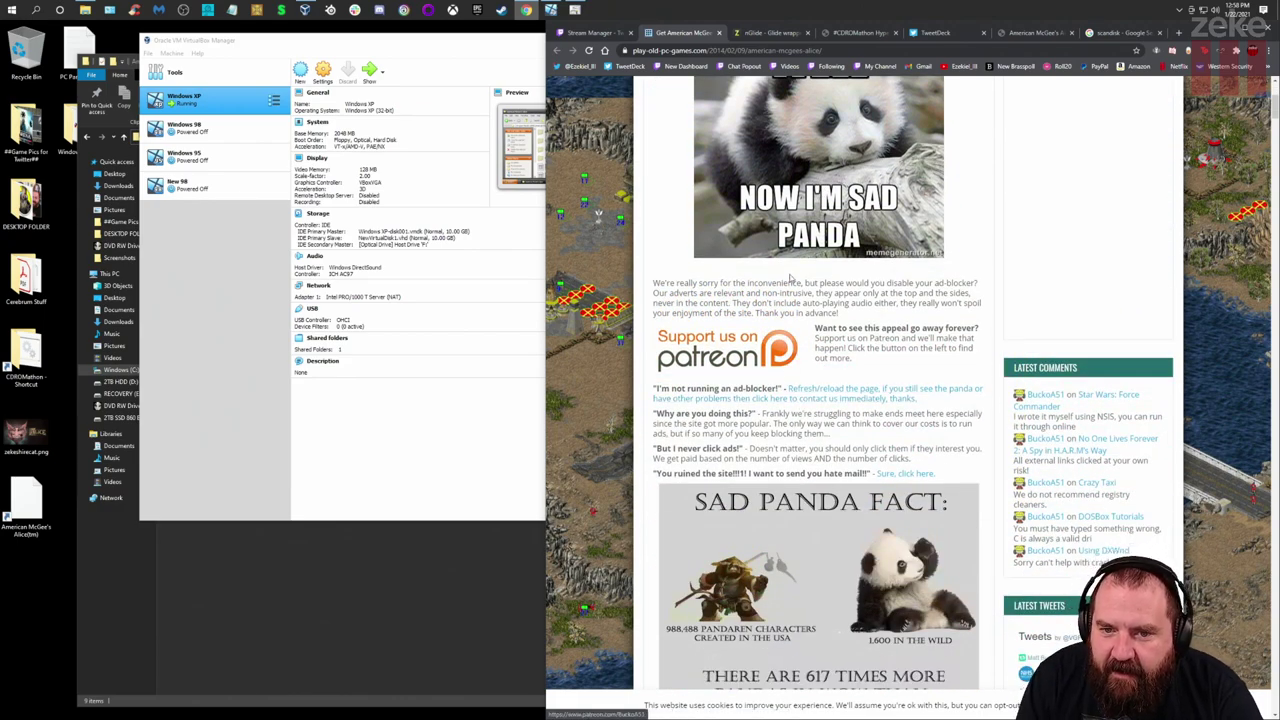
scroll(846, 370, down, 3)
scroll(846, 371, down, 3)
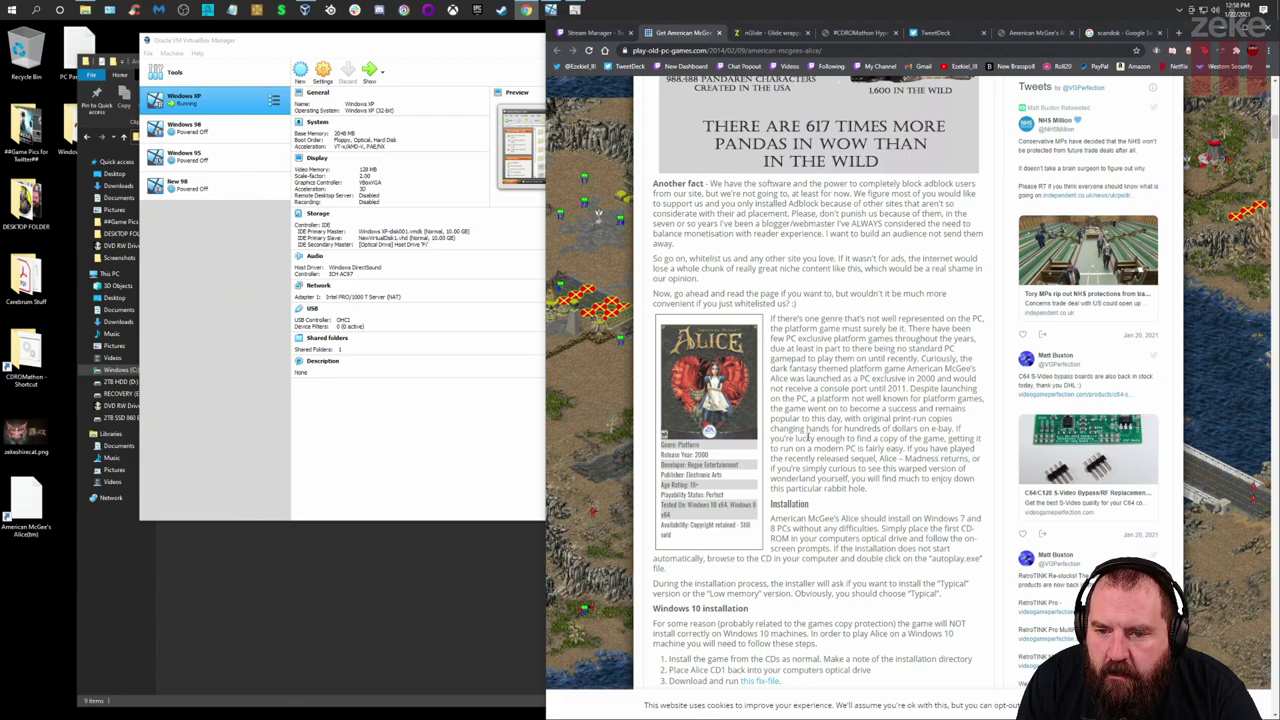
scroll(795, 467, down, 1)
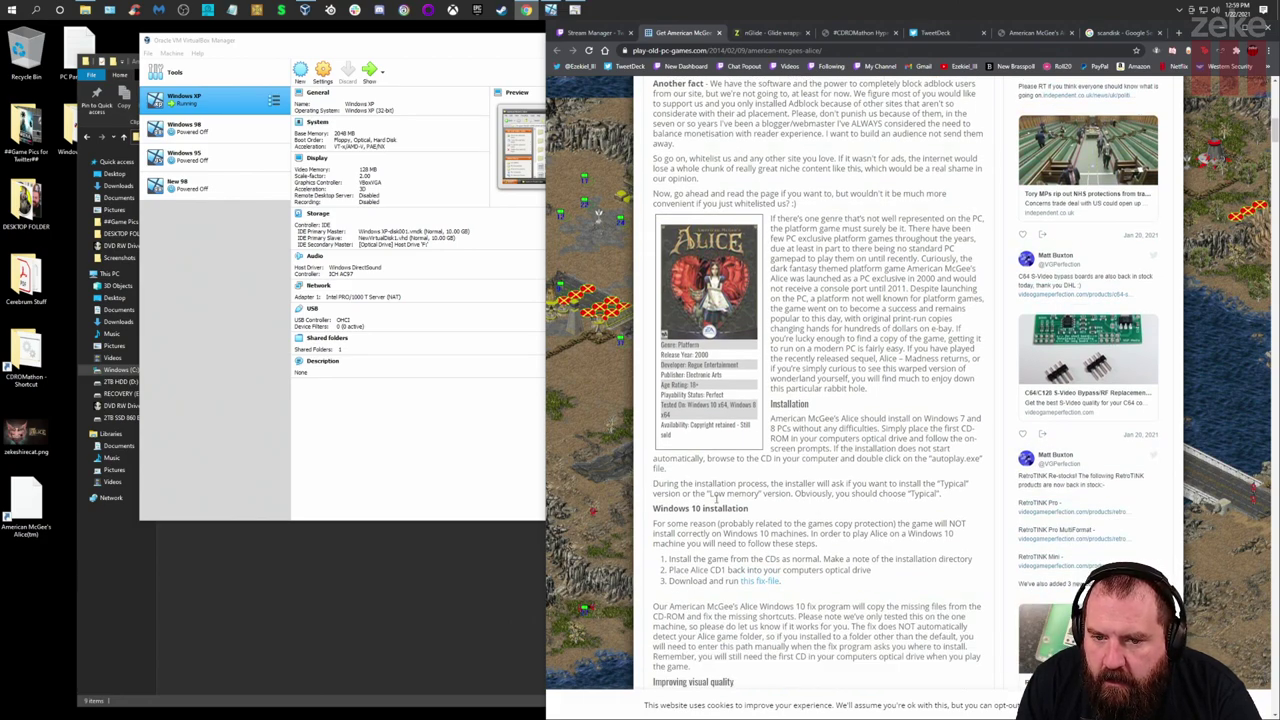
scroll(736, 541, down, 2)
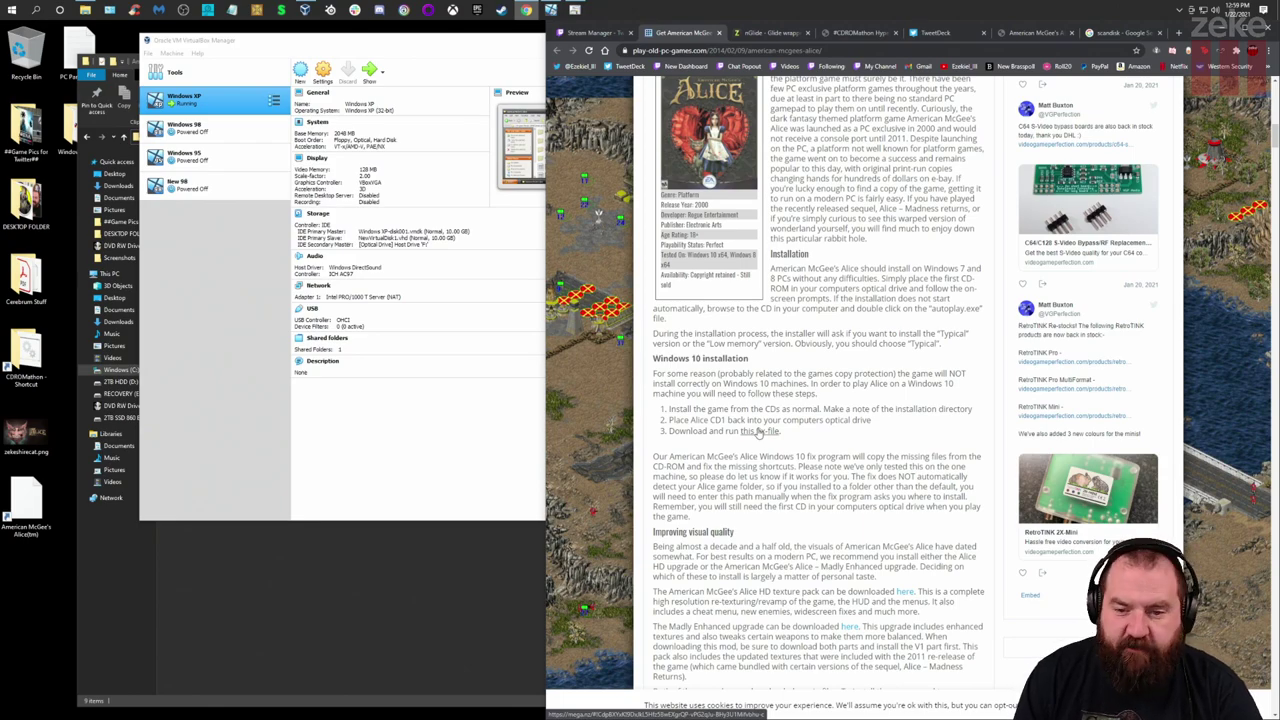
click(759, 432)
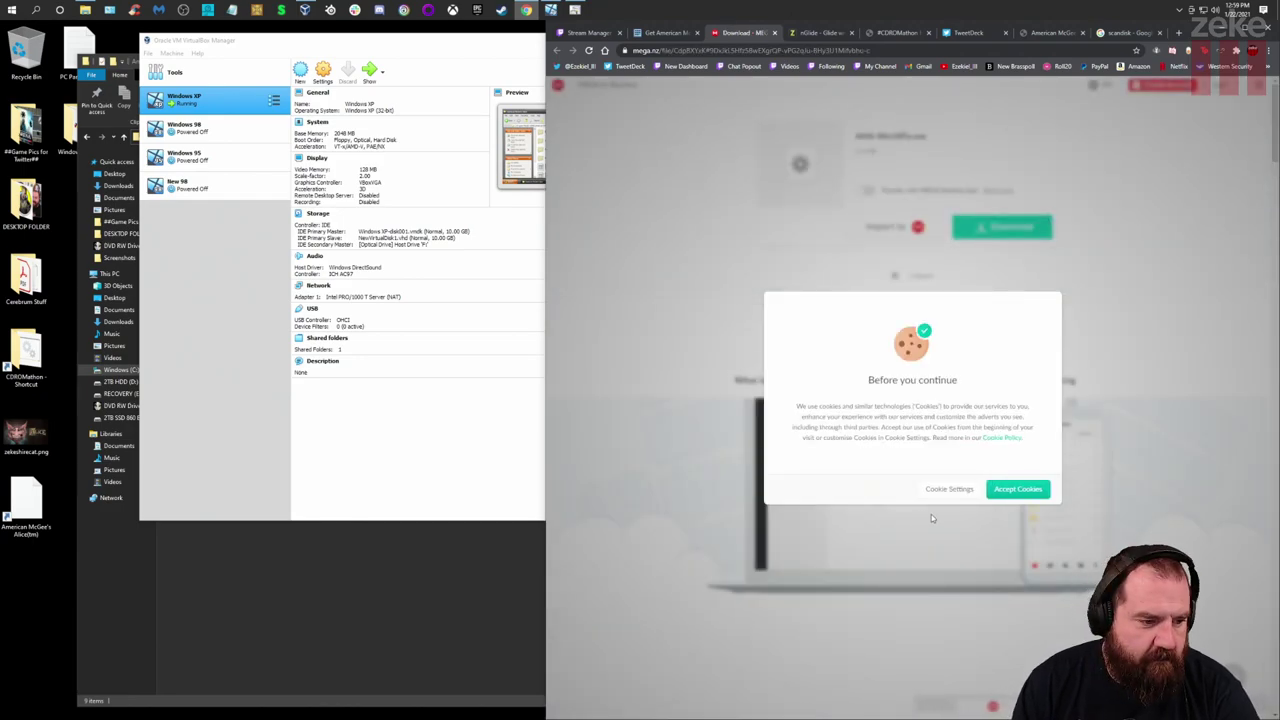
Accept MEGA's cookies, return to the Alice guide tab, and bring the host Alice folder forward
click(1017, 488)
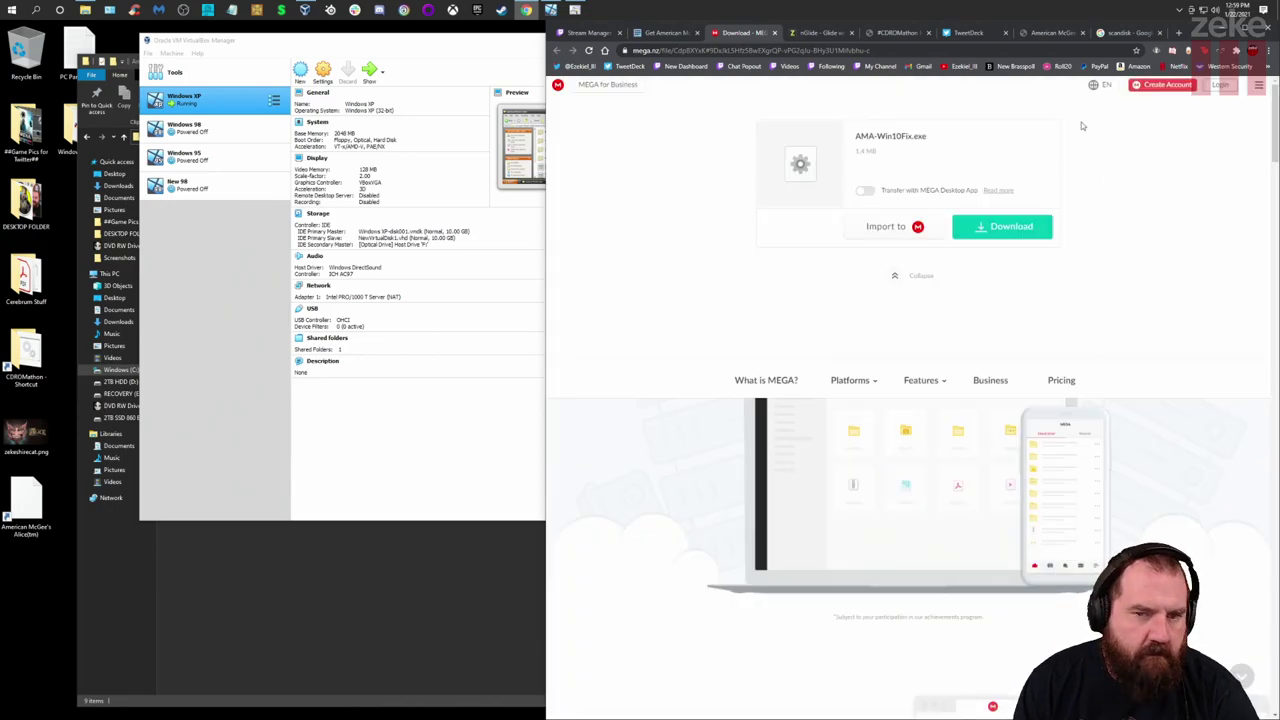
click(665, 33)
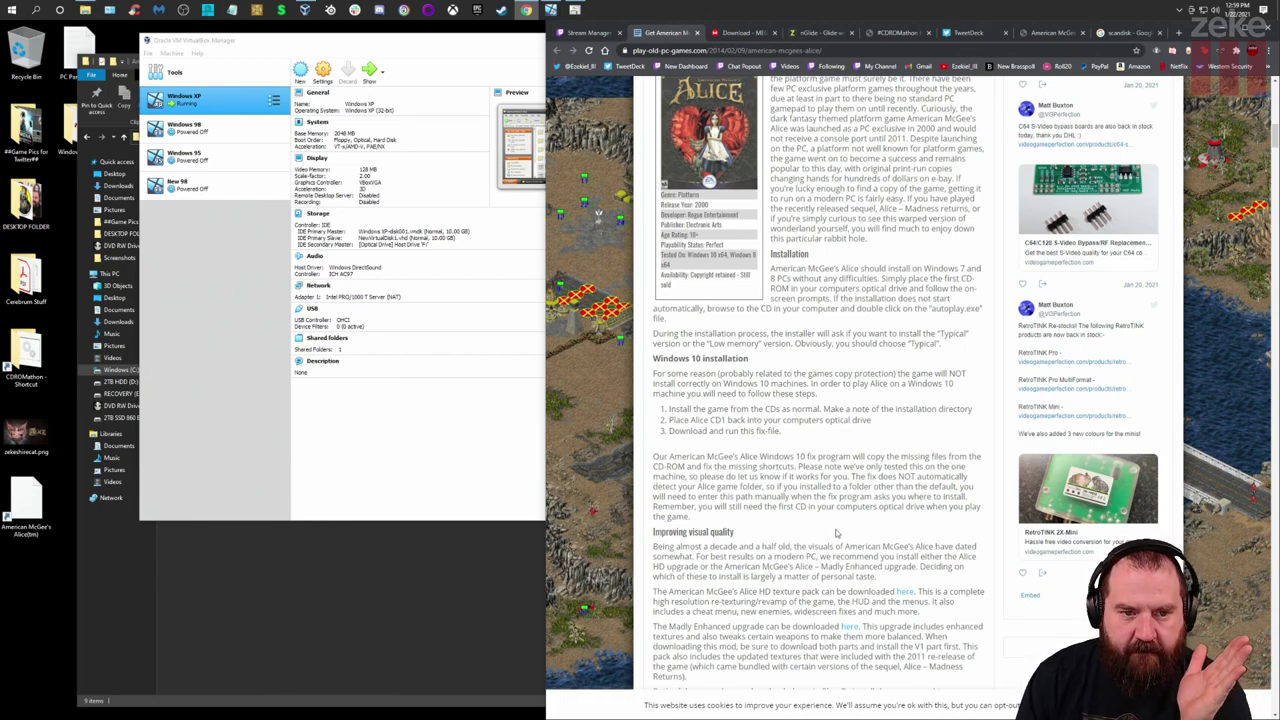
click(341, 625)
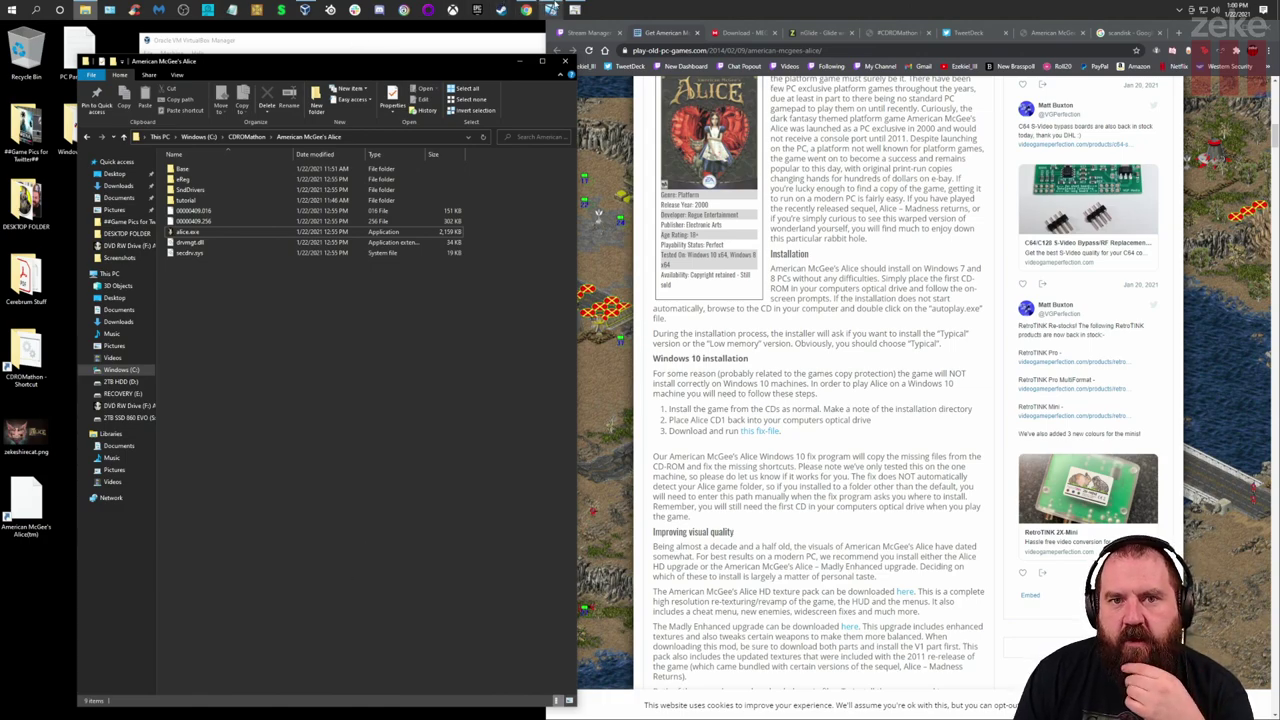
Move the Windows XP VM window to the upper left and enlarge it, then return to Chrome
click(551, 10)
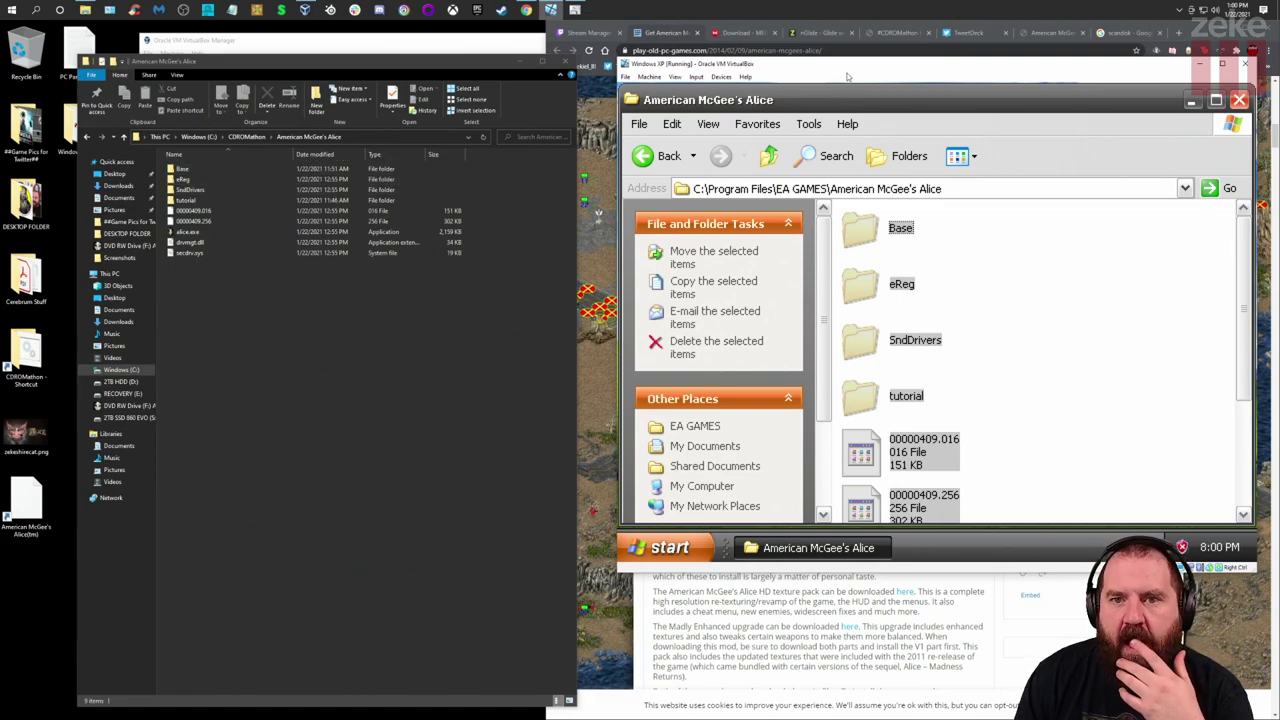
drag(857, 64, 254, 43)
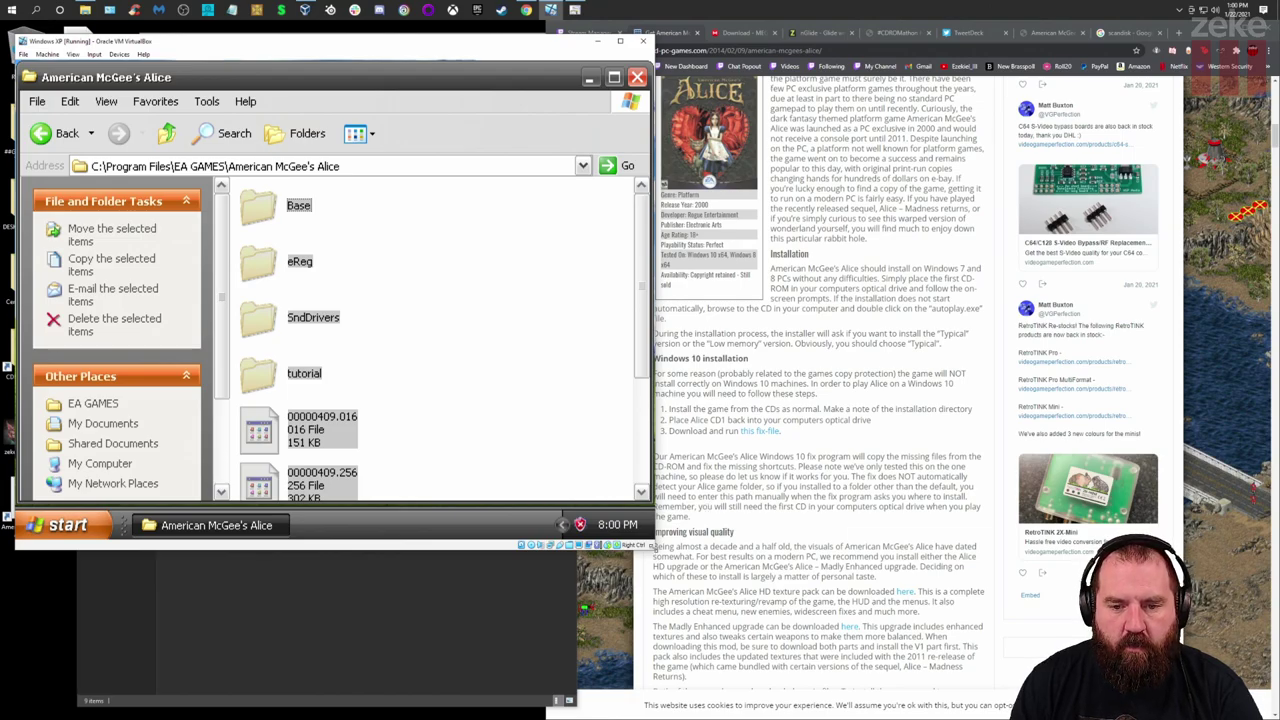
drag(655, 549, 960, 590)
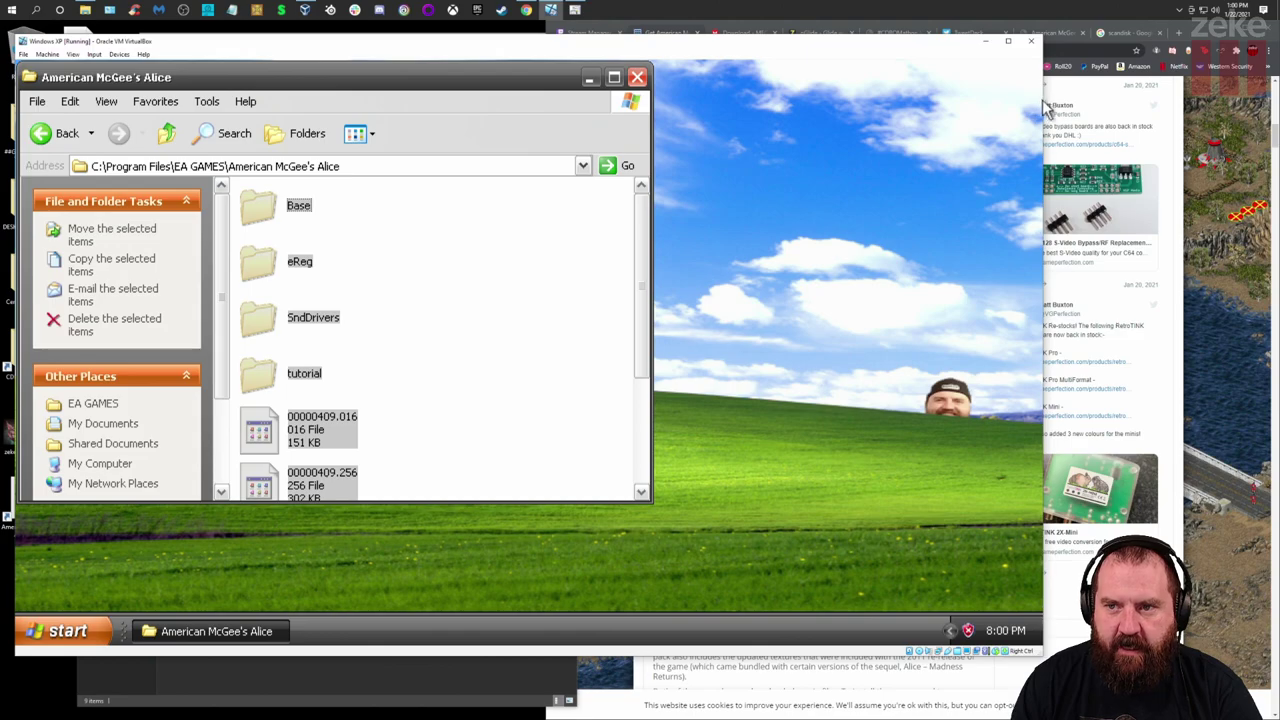
drag(1044, 108, 818, 100)
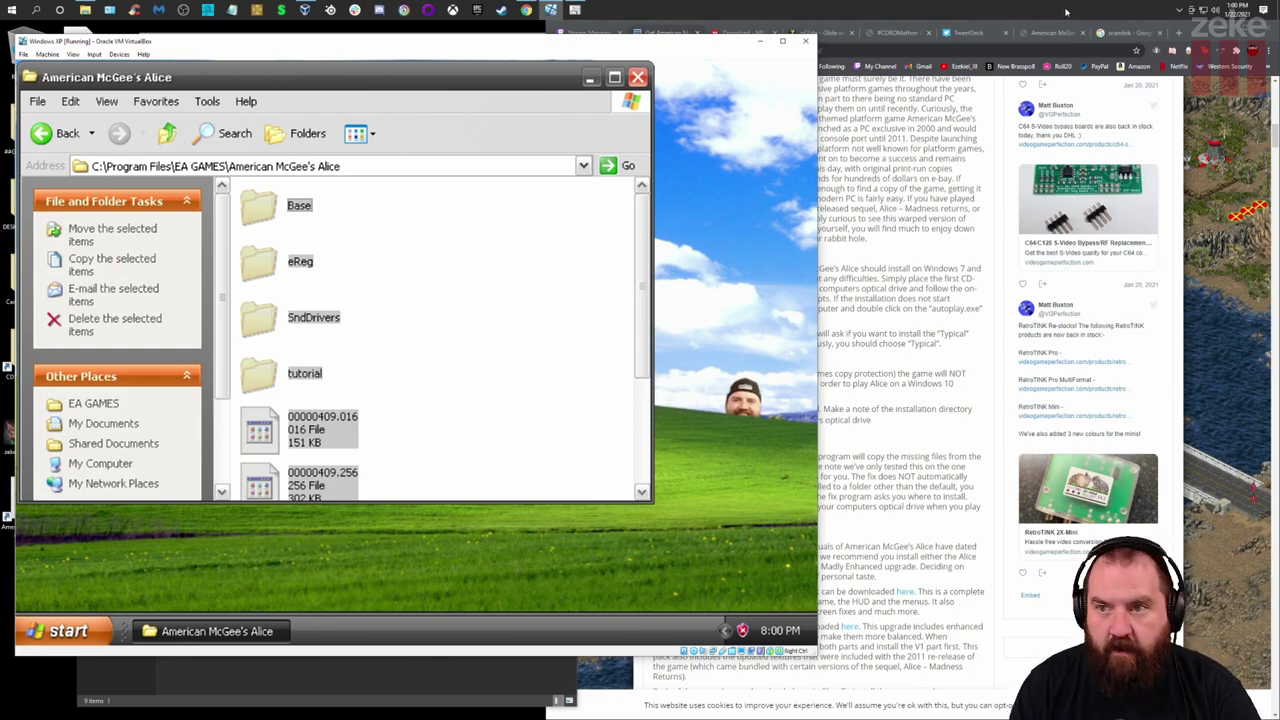
click(1200, 34)
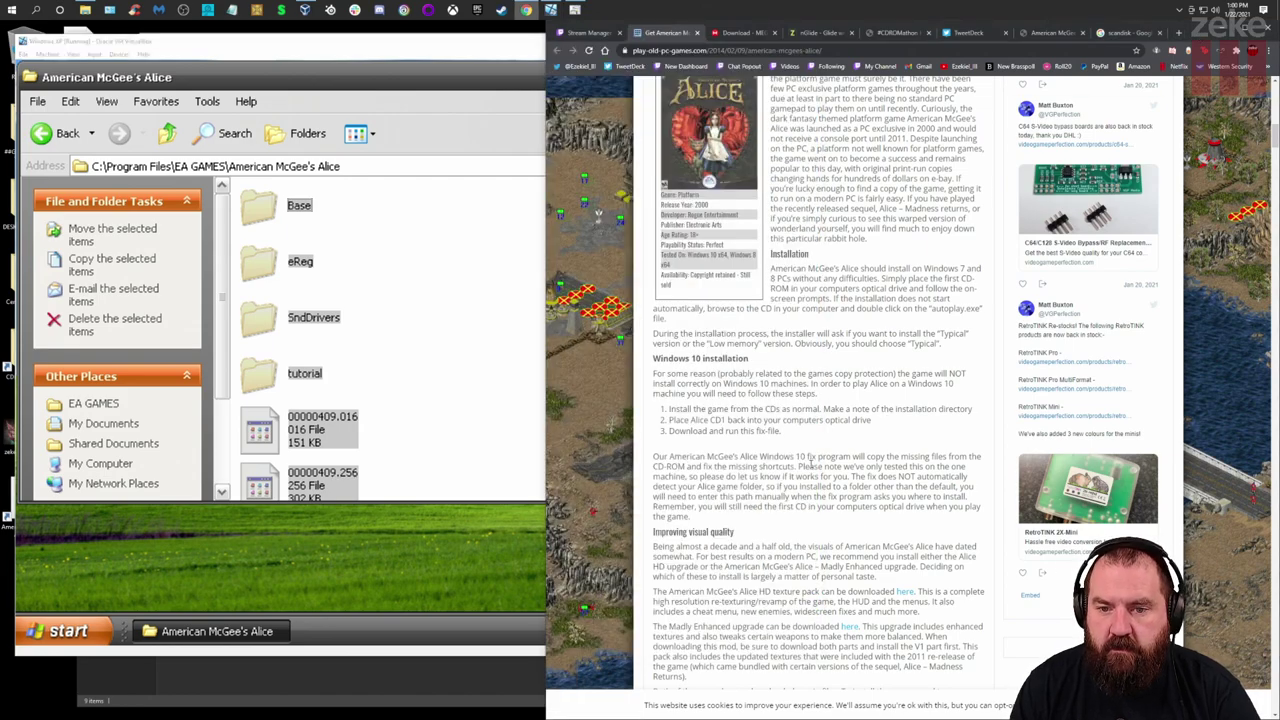
Download AMA-Win10Fix.exe from MEGA to the desktop, then restore the XP window size
key(ctrl+Tab)
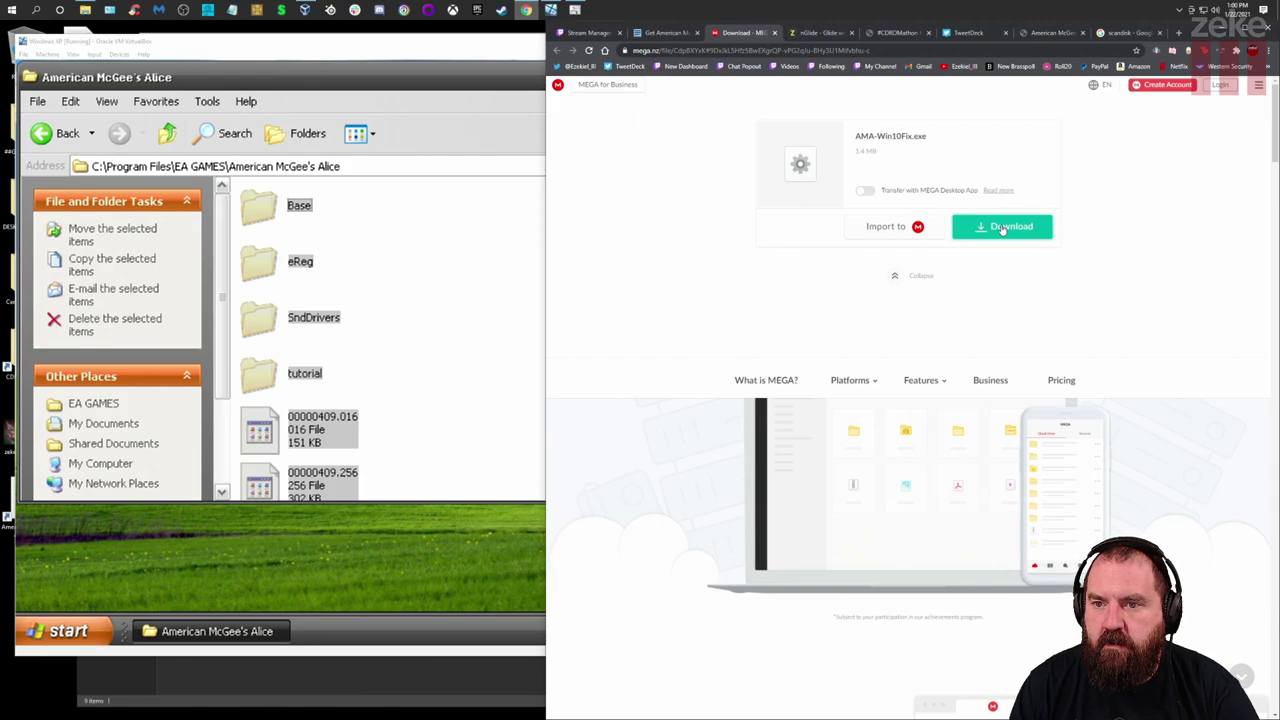
click(1002, 228)
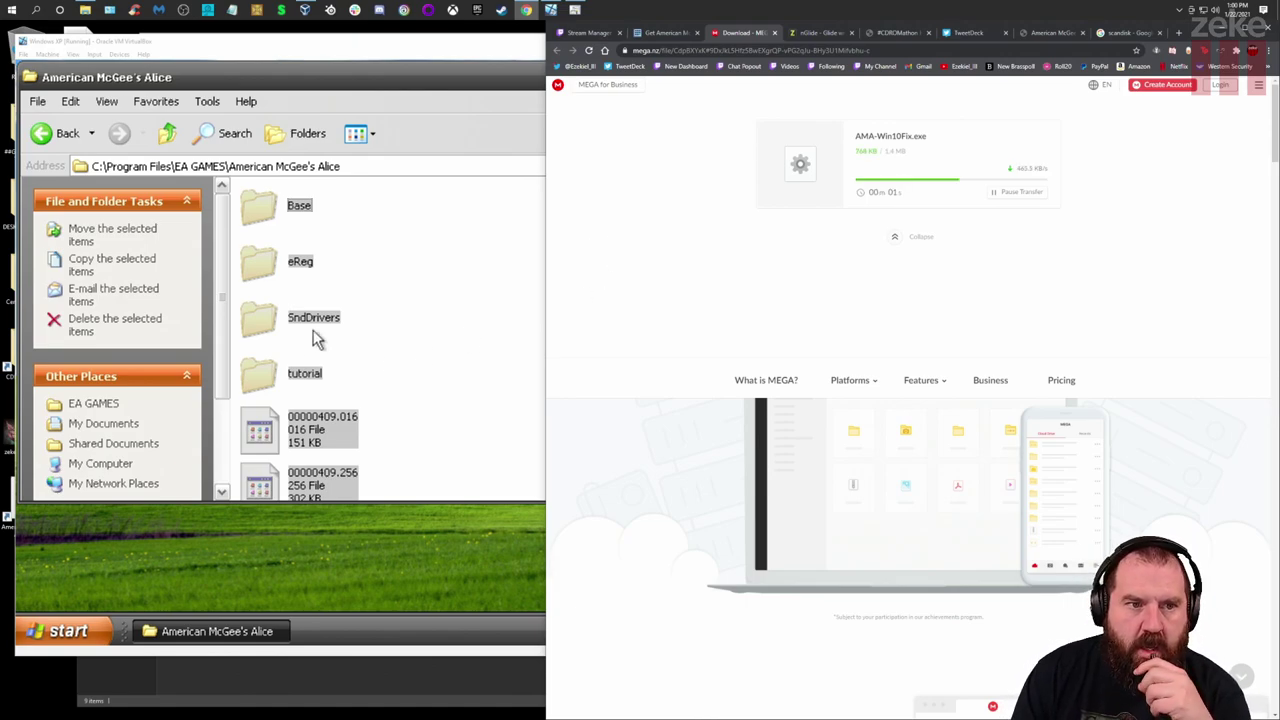
click(237, 49)
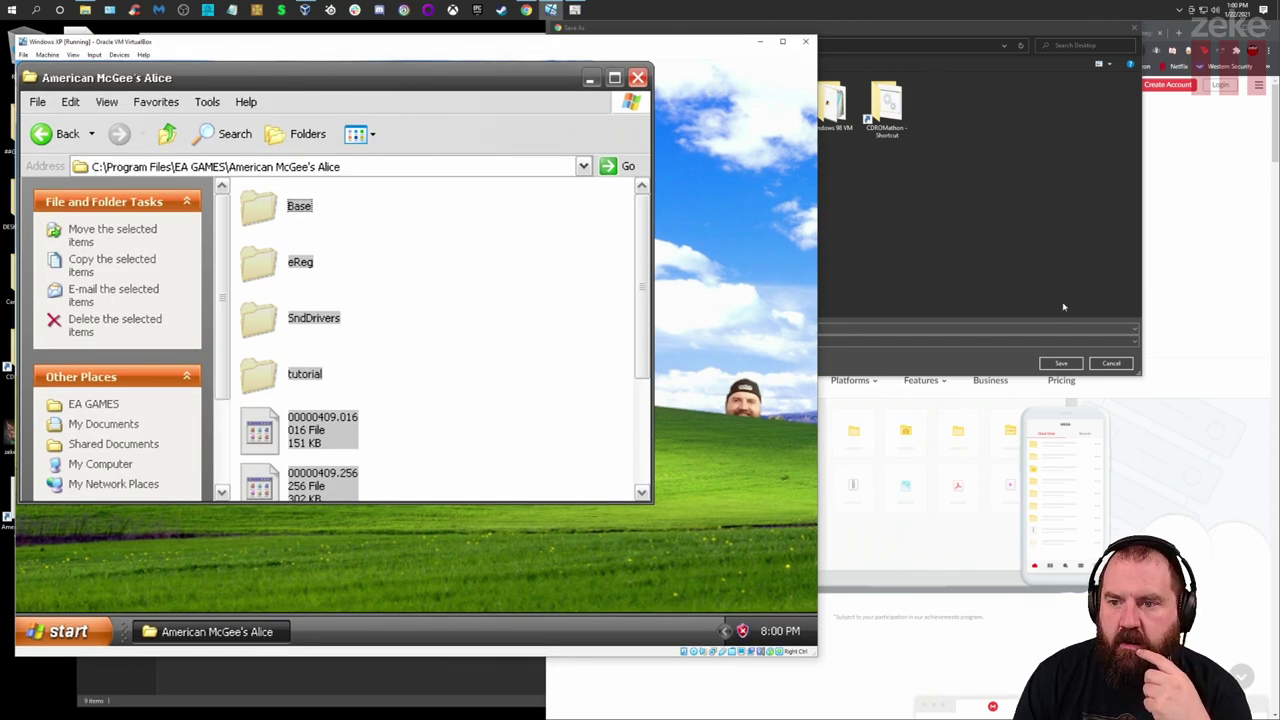
click(1050, 368)
click(1062, 364)
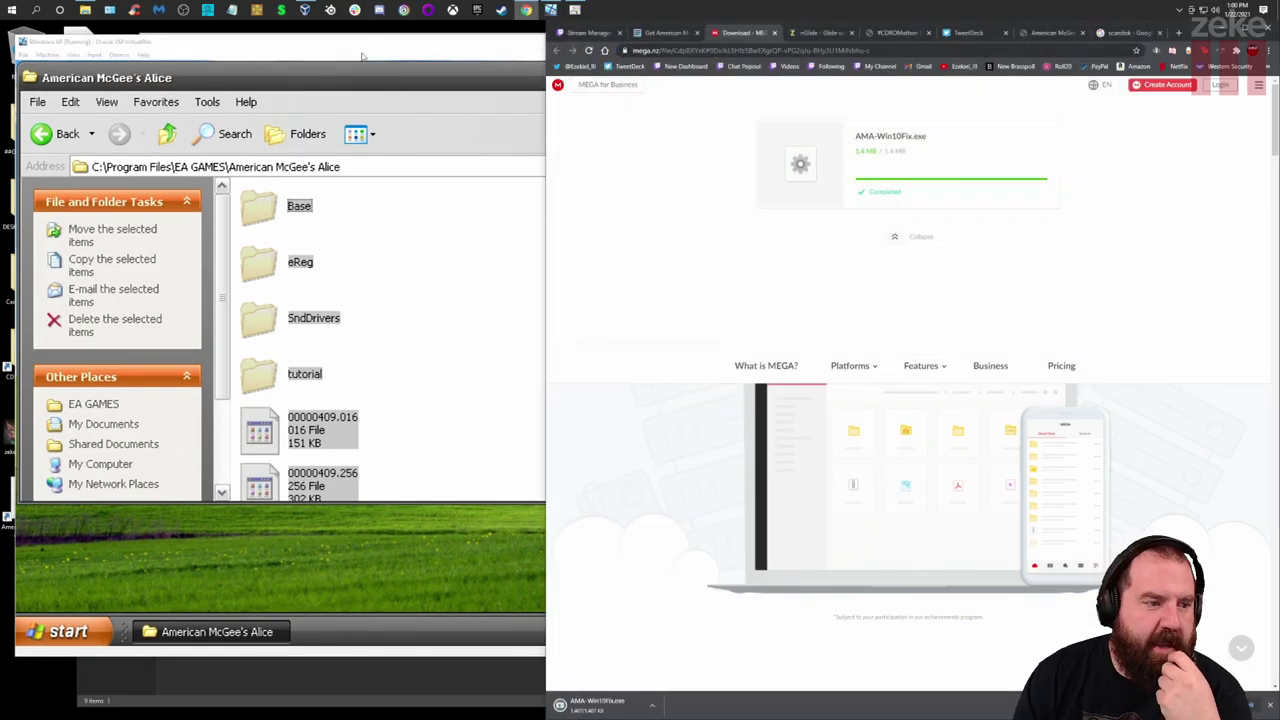
double_click(348, 47)
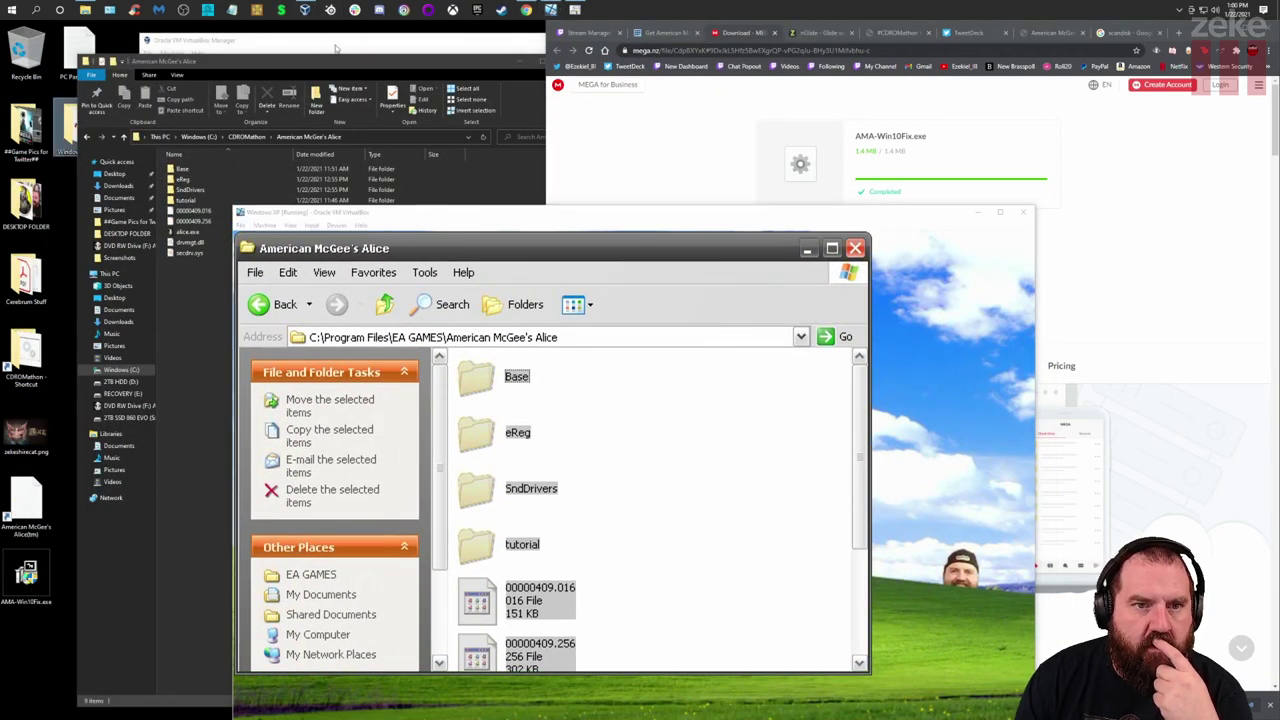
click(336, 43)
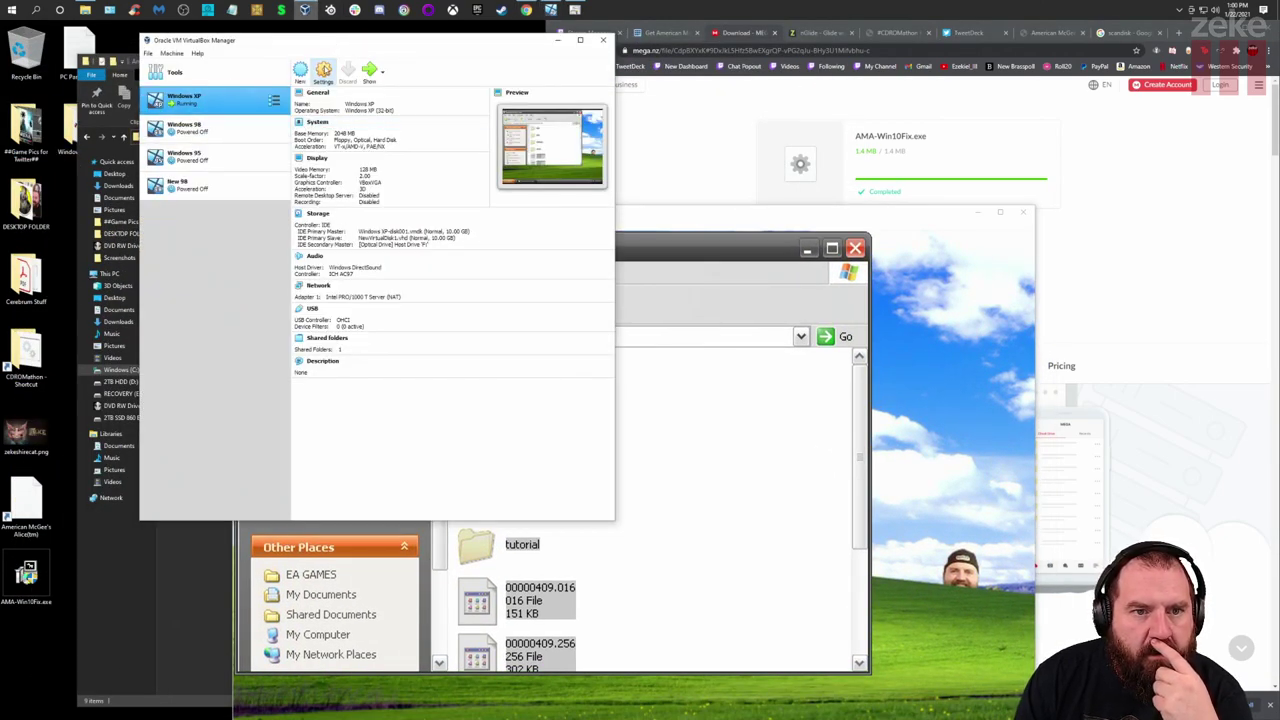
Open the Windows XP VM's Display settings: 128 MB video memory, VBoxVGA controller
click(323, 72)
click(246, 206)
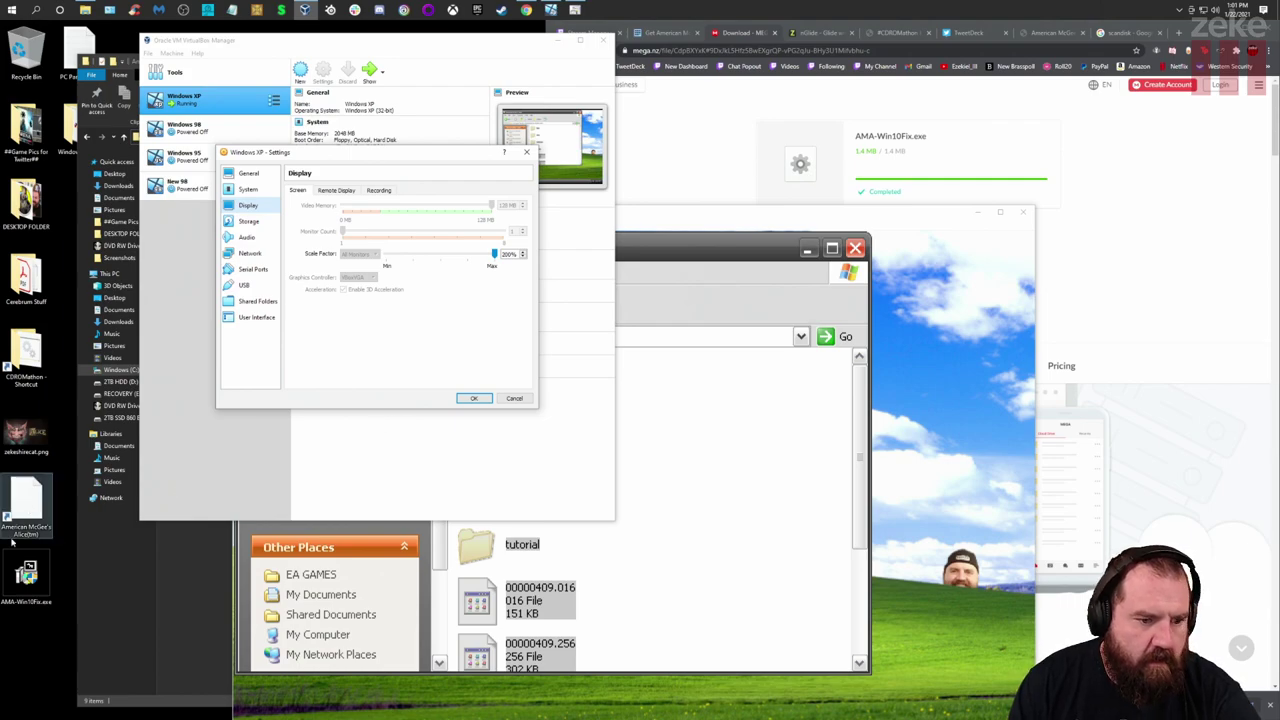
Run AMA-Win10Fix.exe, accept the licence agreement, and pass the component selection
double_click(25, 575)
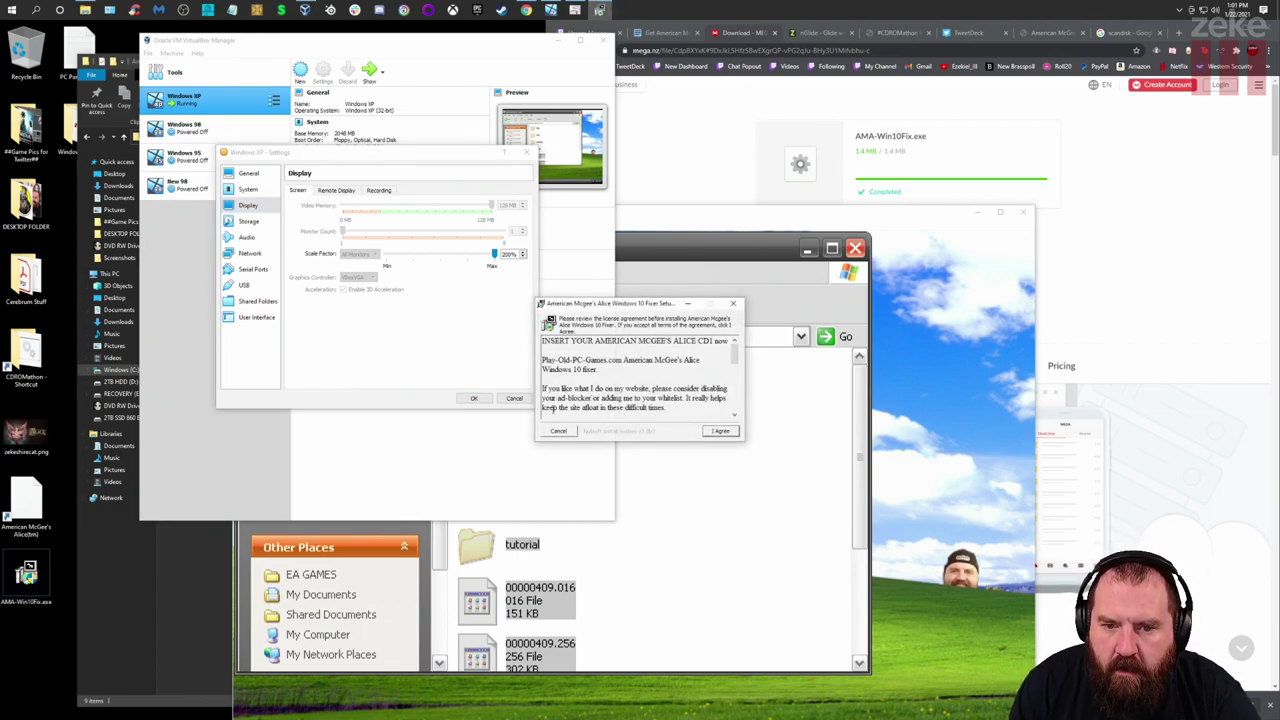
click(719, 432)
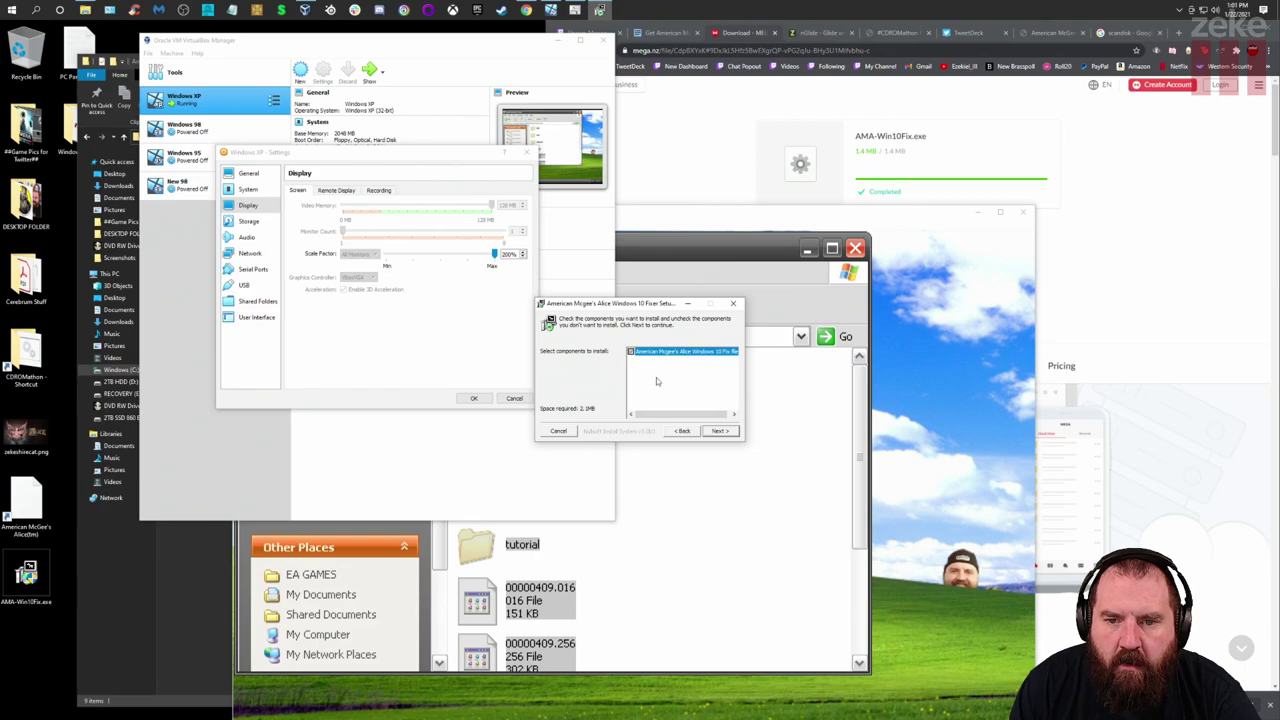
click(721, 431)
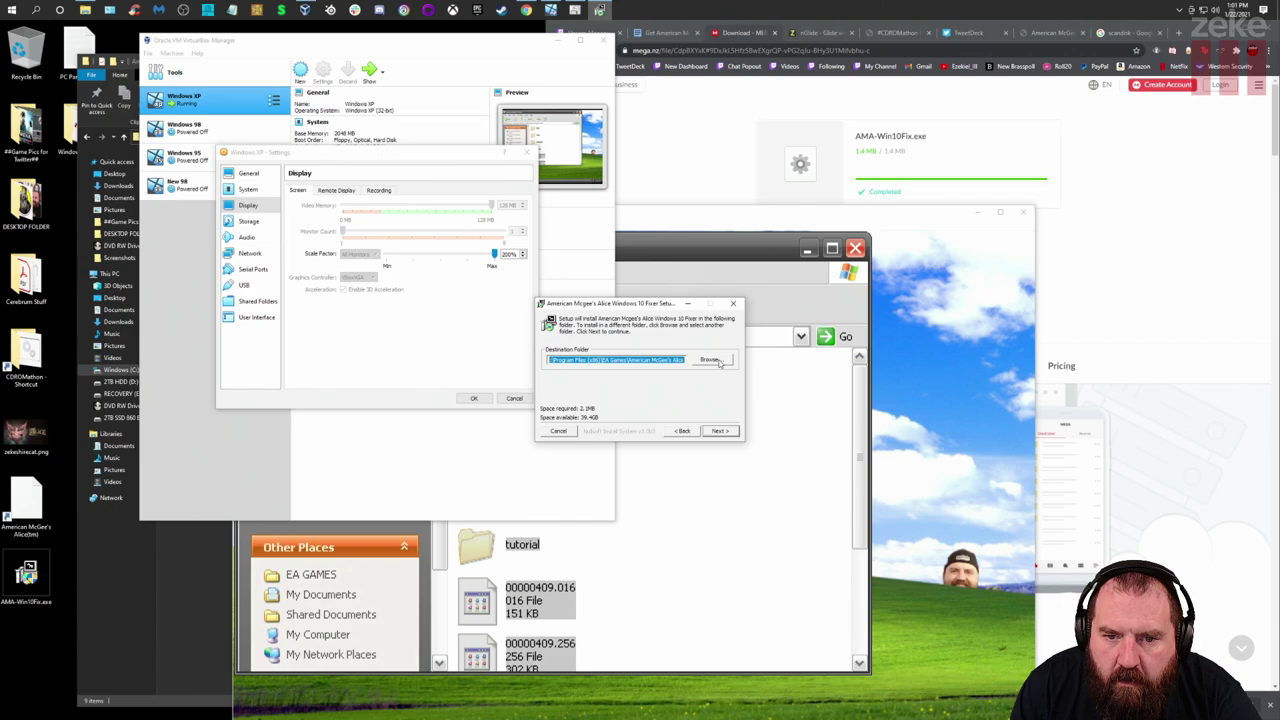
Set the install folder to C:\CDROMathon\American McGee's Alice
click(719, 361)
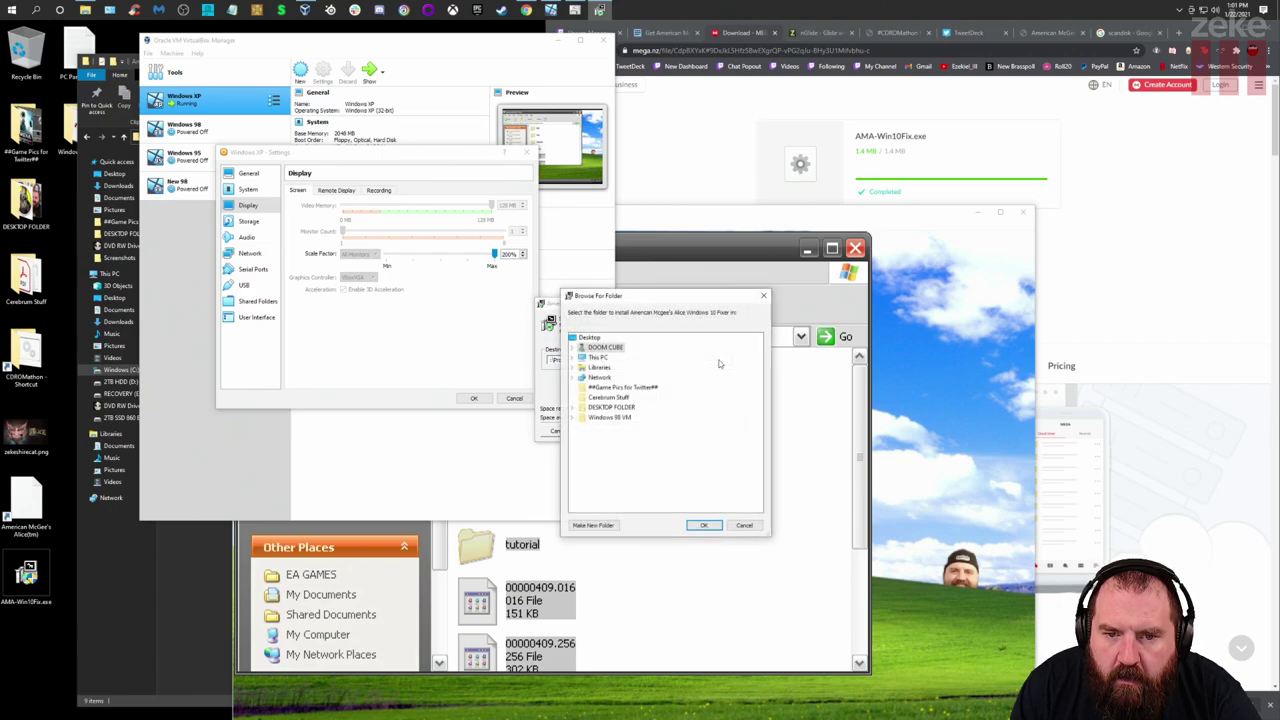
click(597, 358)
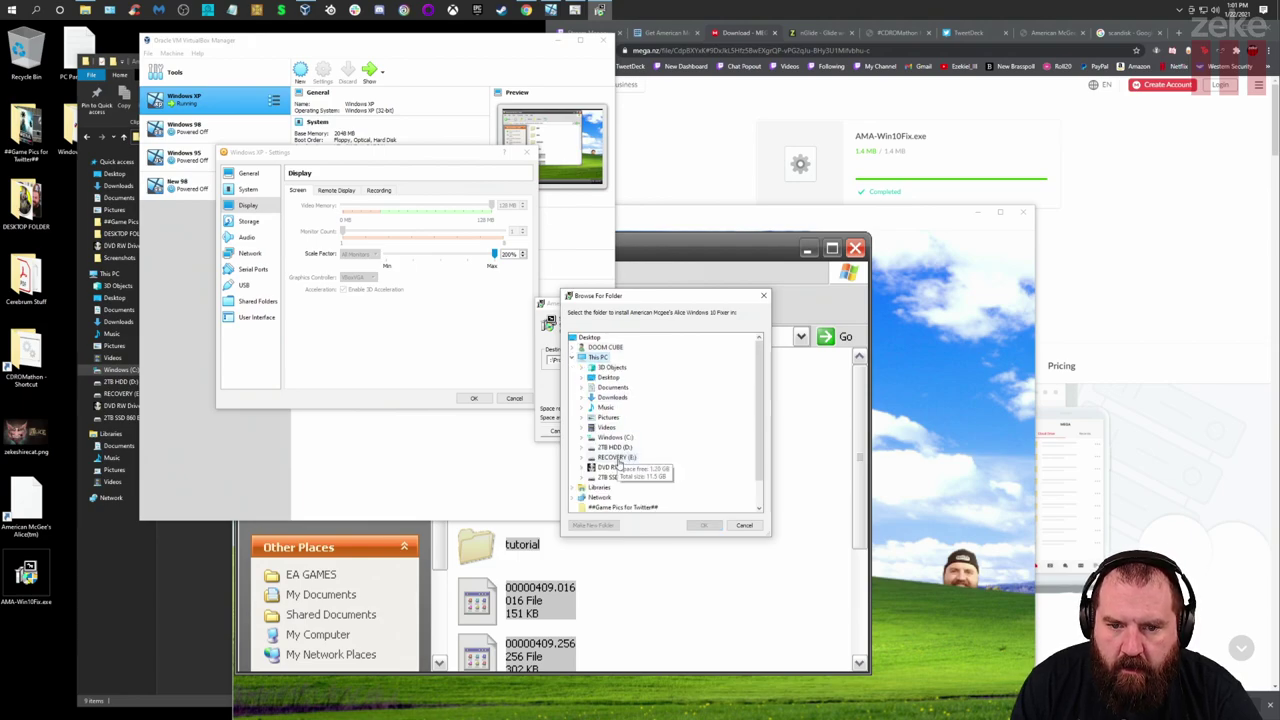
double_click(615, 437)
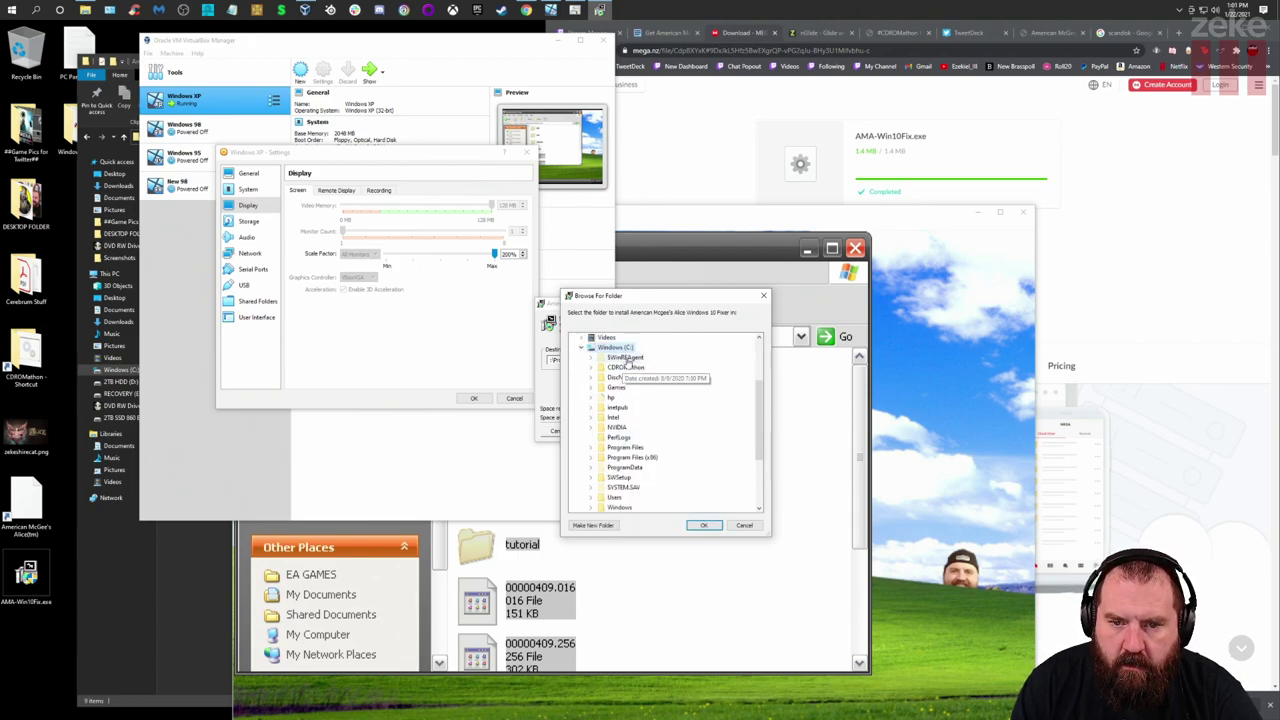
double_click(626, 367)
double_click(648, 377)
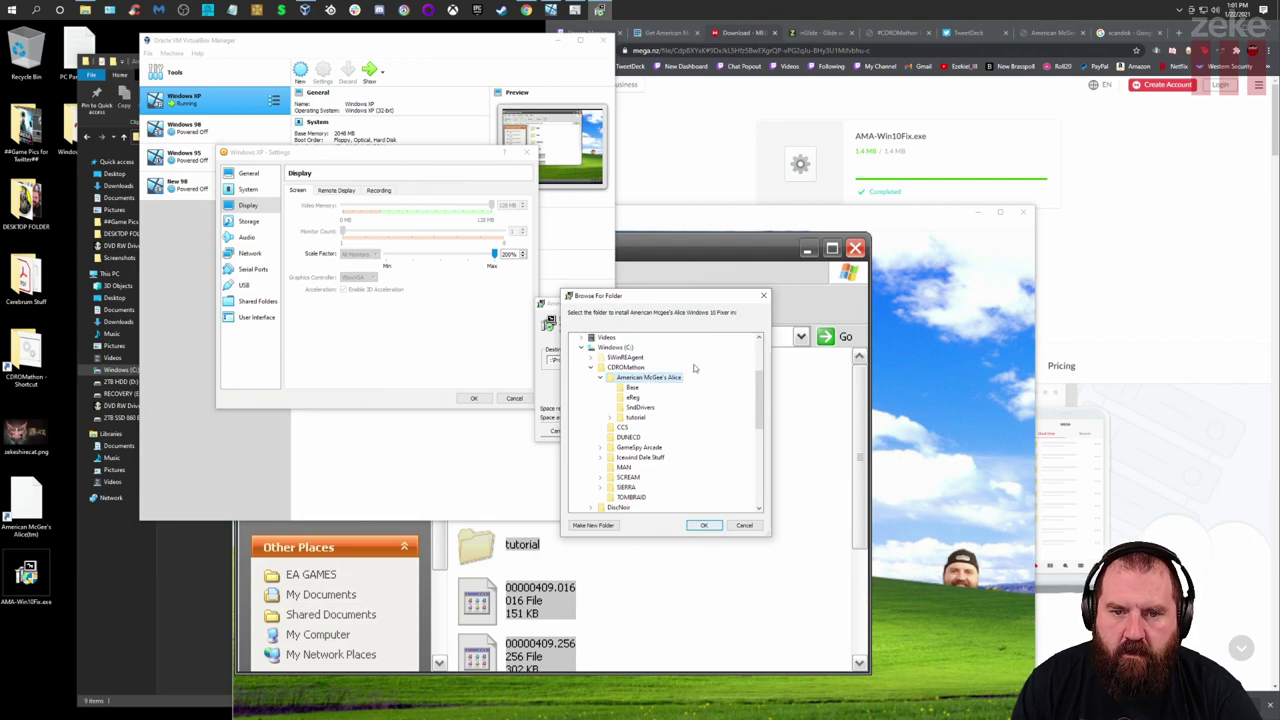
drag(670, 298, 898, 308)
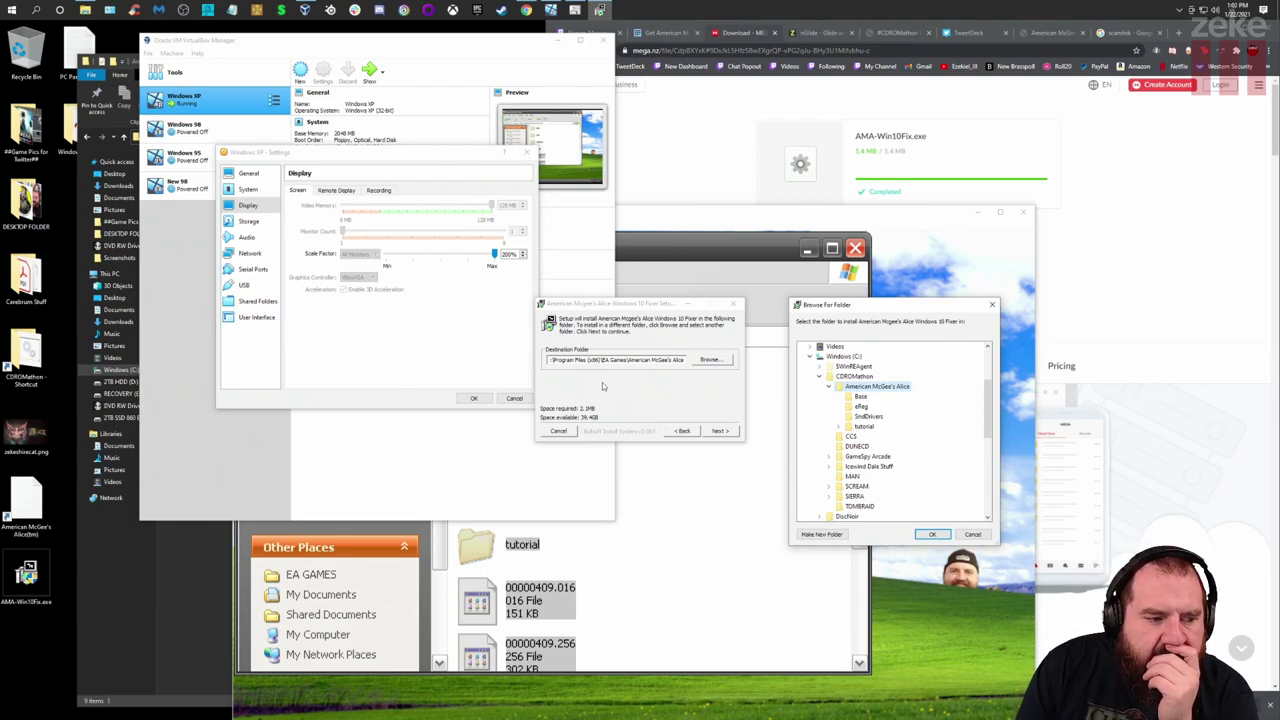
click(932, 535)
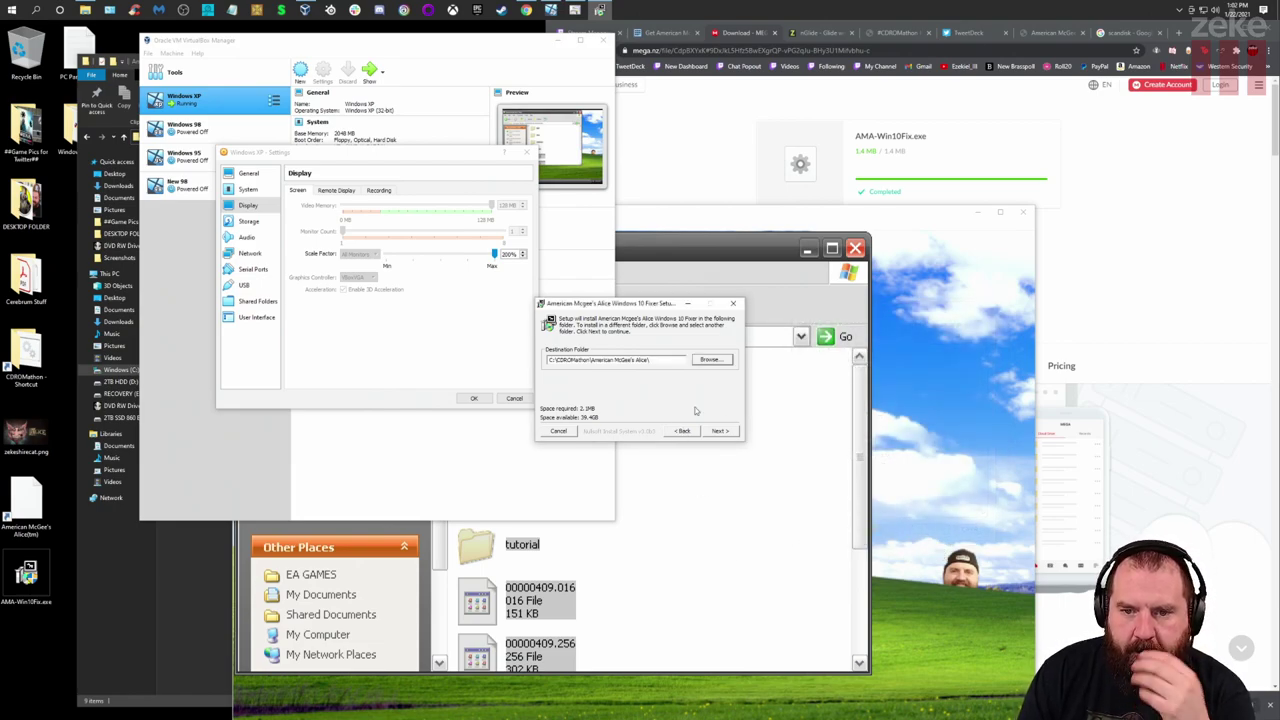
Skip creating a Start Menu folder and install the fix
click(724, 431)
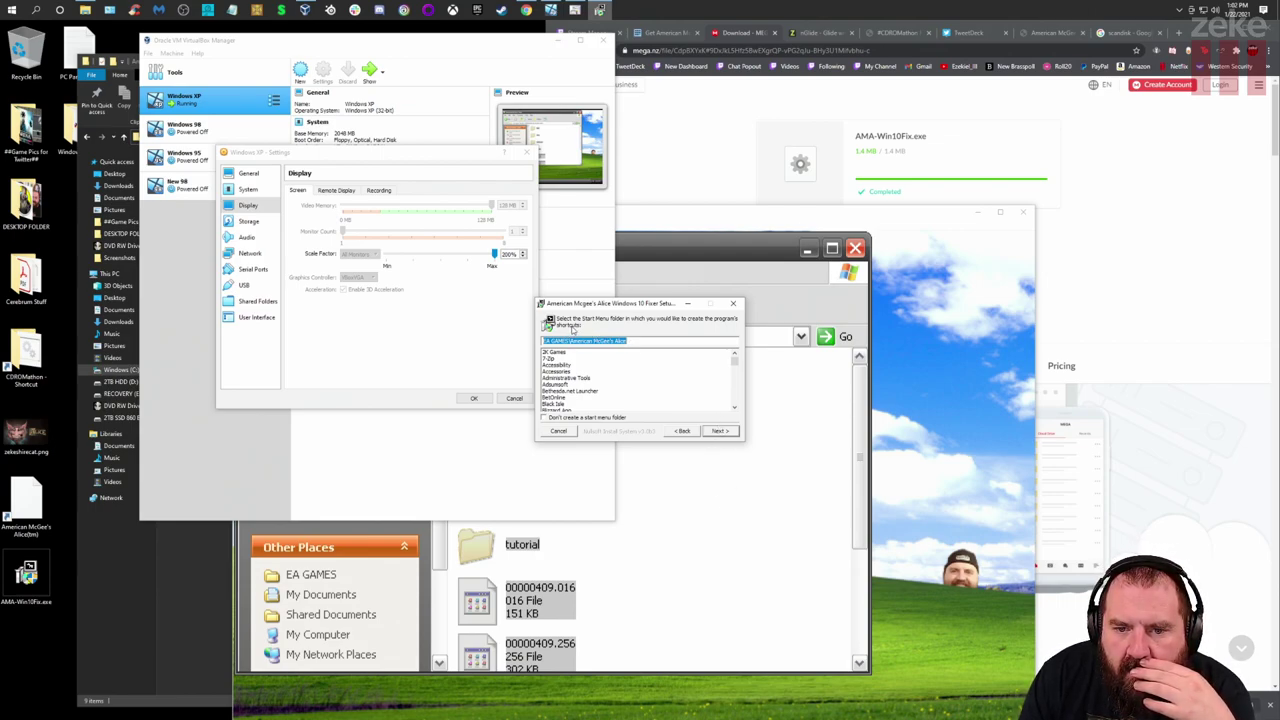
click(544, 417)
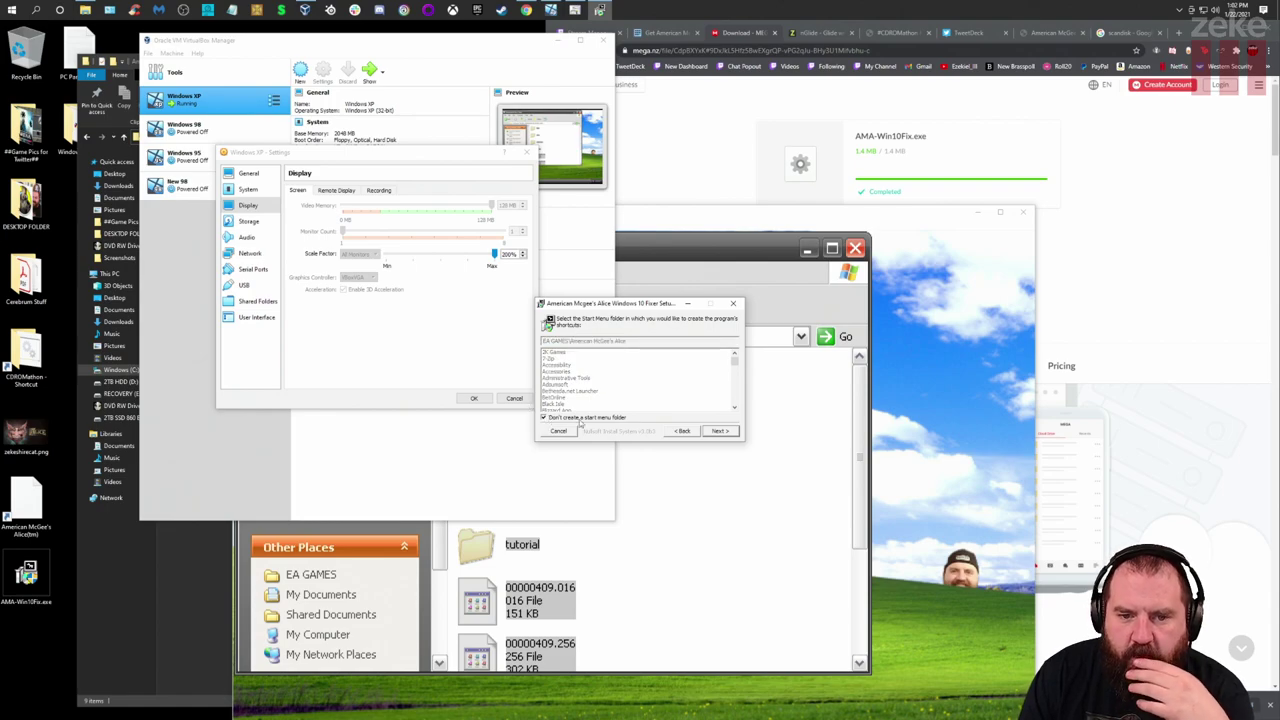
click(720, 431)
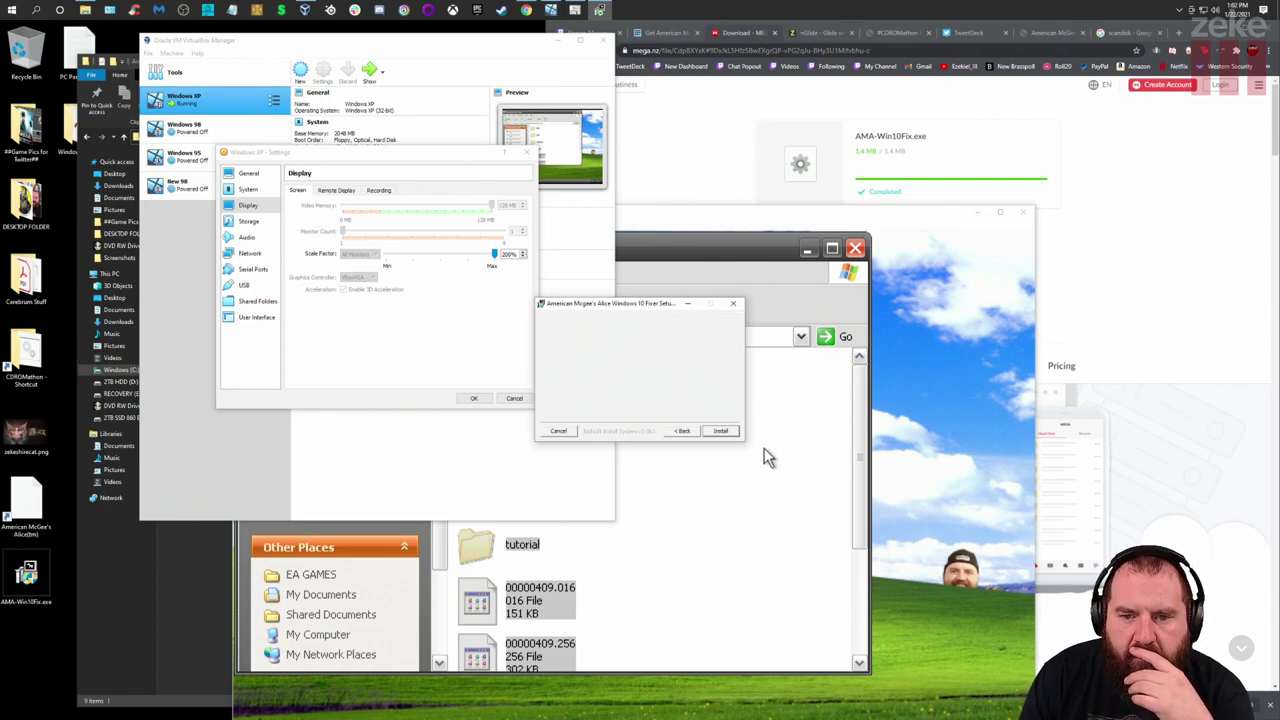
click(728, 434)
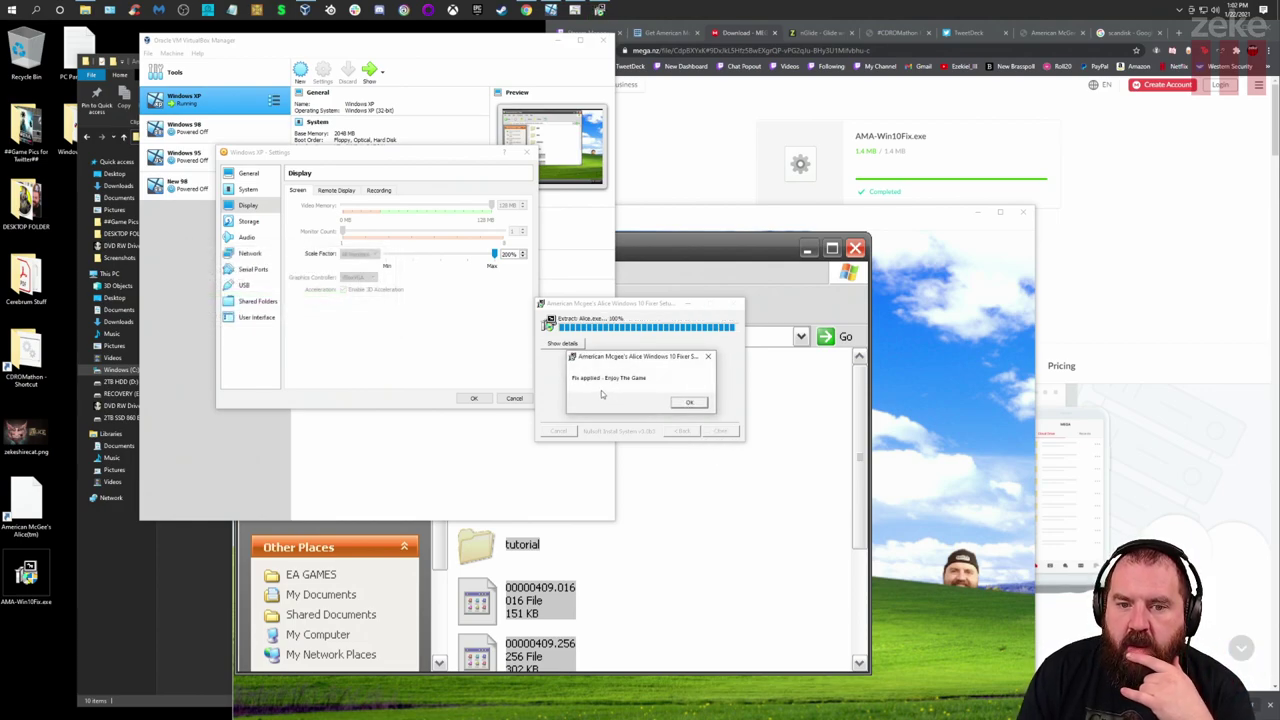
Dismiss the 'Fix applied' message and launch alice.exe from the American McGee's Alice folder
click(683, 401)
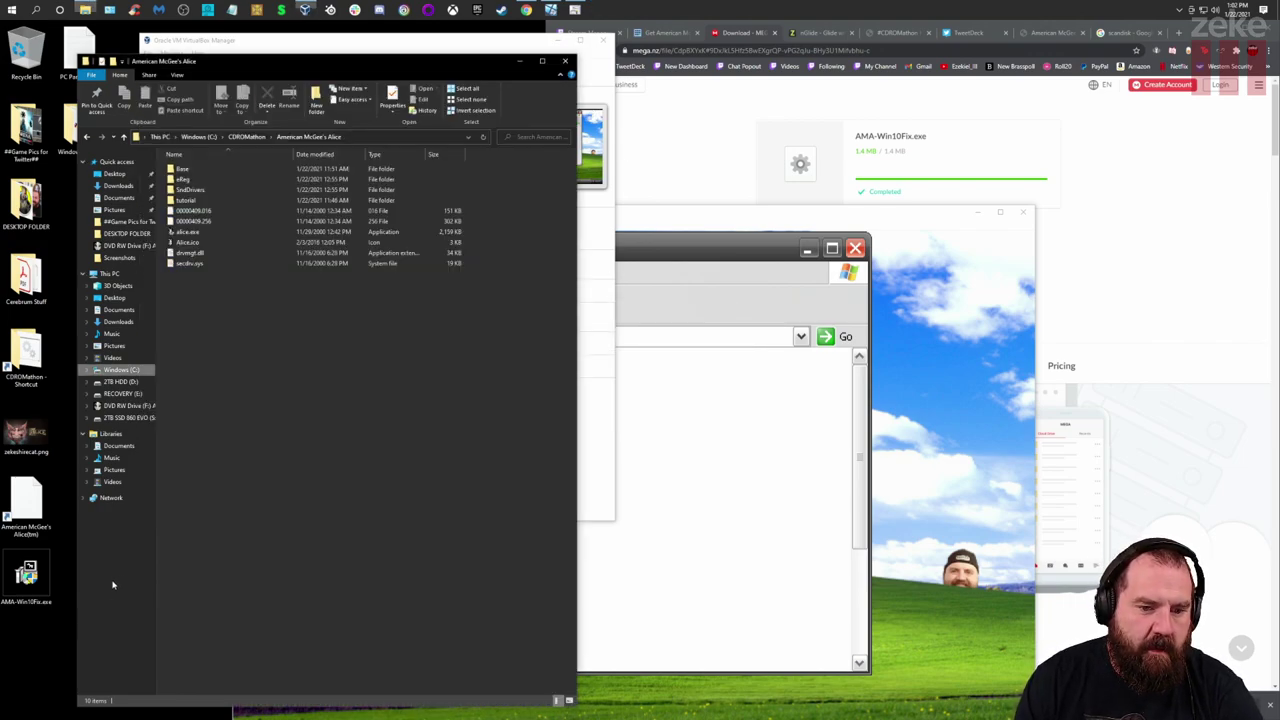
click(114, 583)
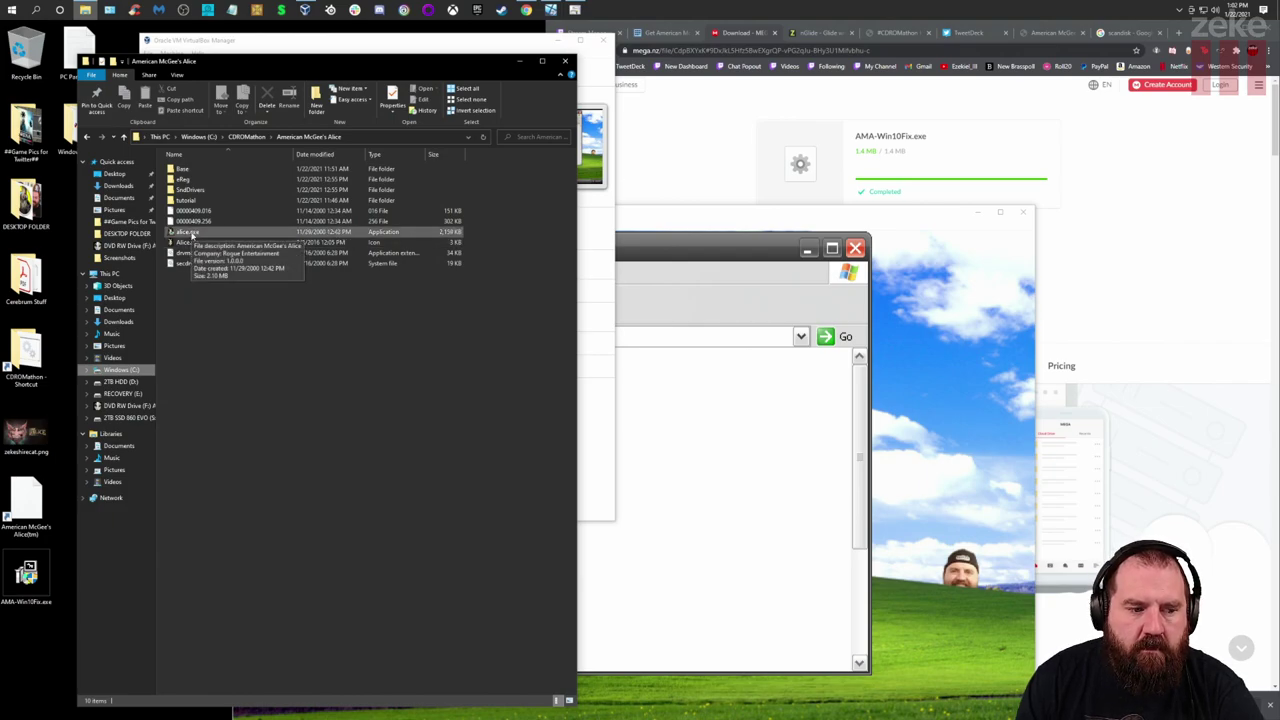
double_click(190, 234)
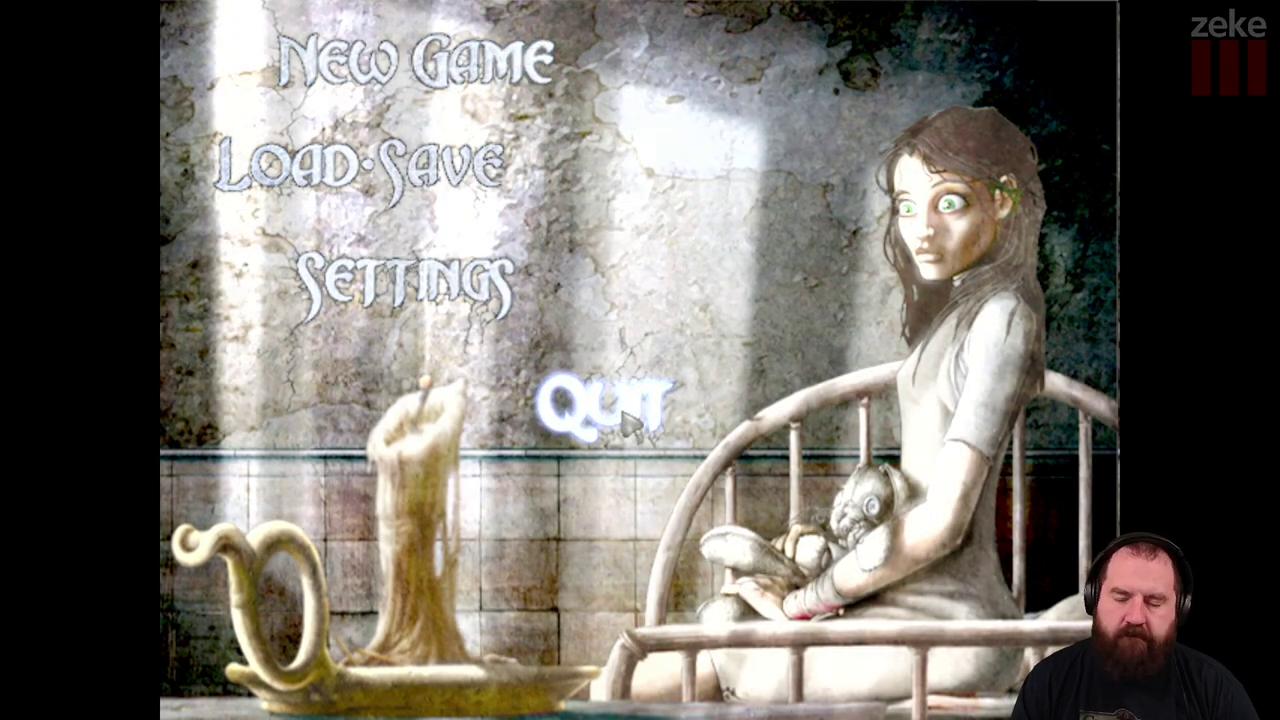
Quit Alice, confirming with Y, then relaunch it from alice.exe
click(626, 421)
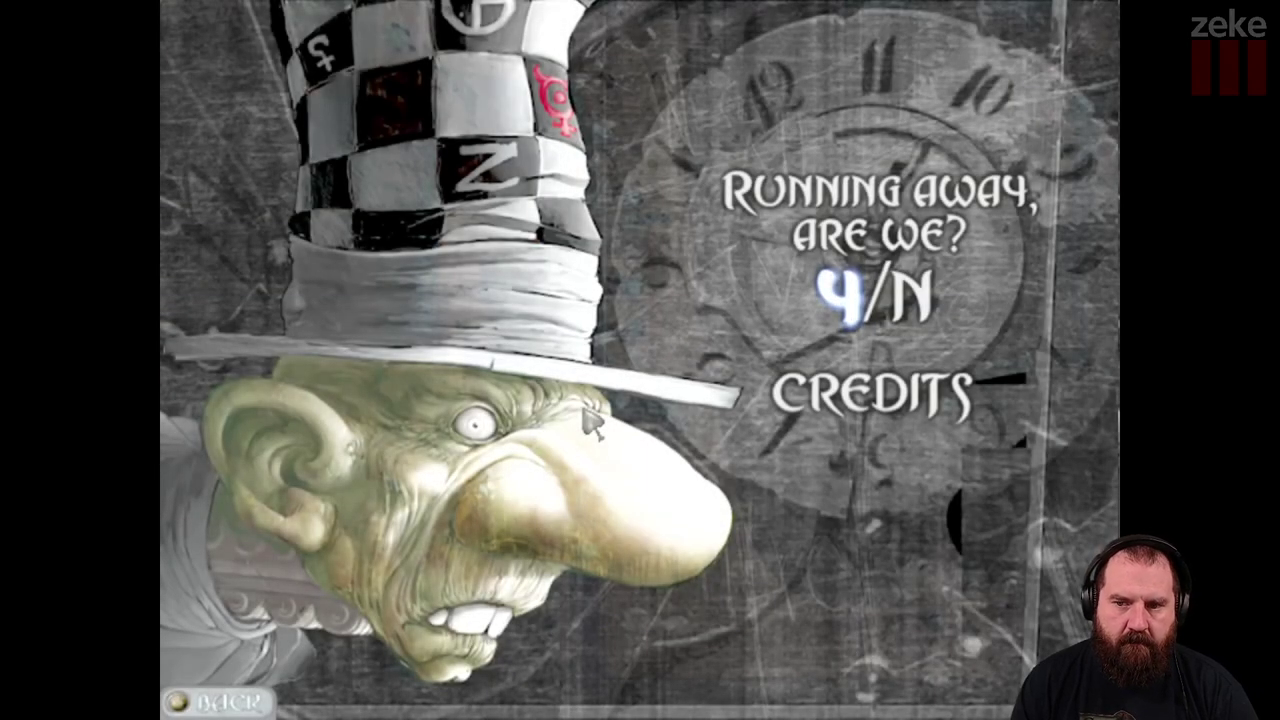
click(840, 300)
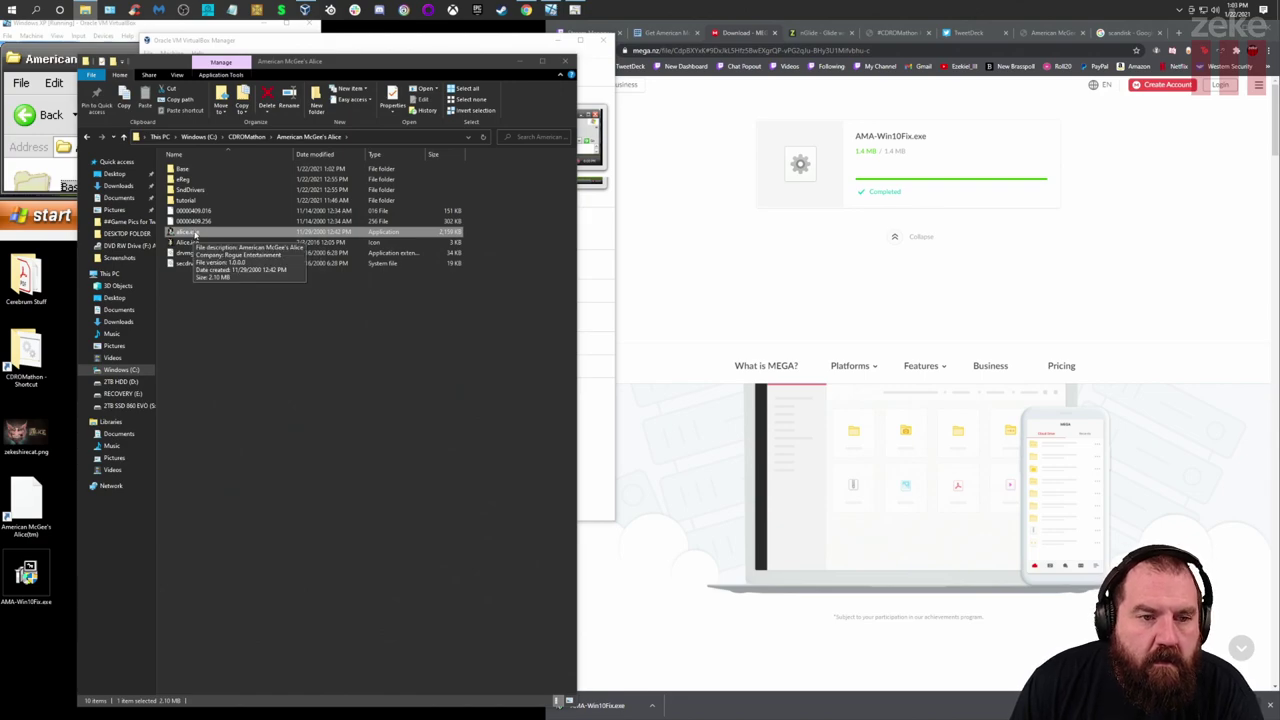
double_click(197, 232)
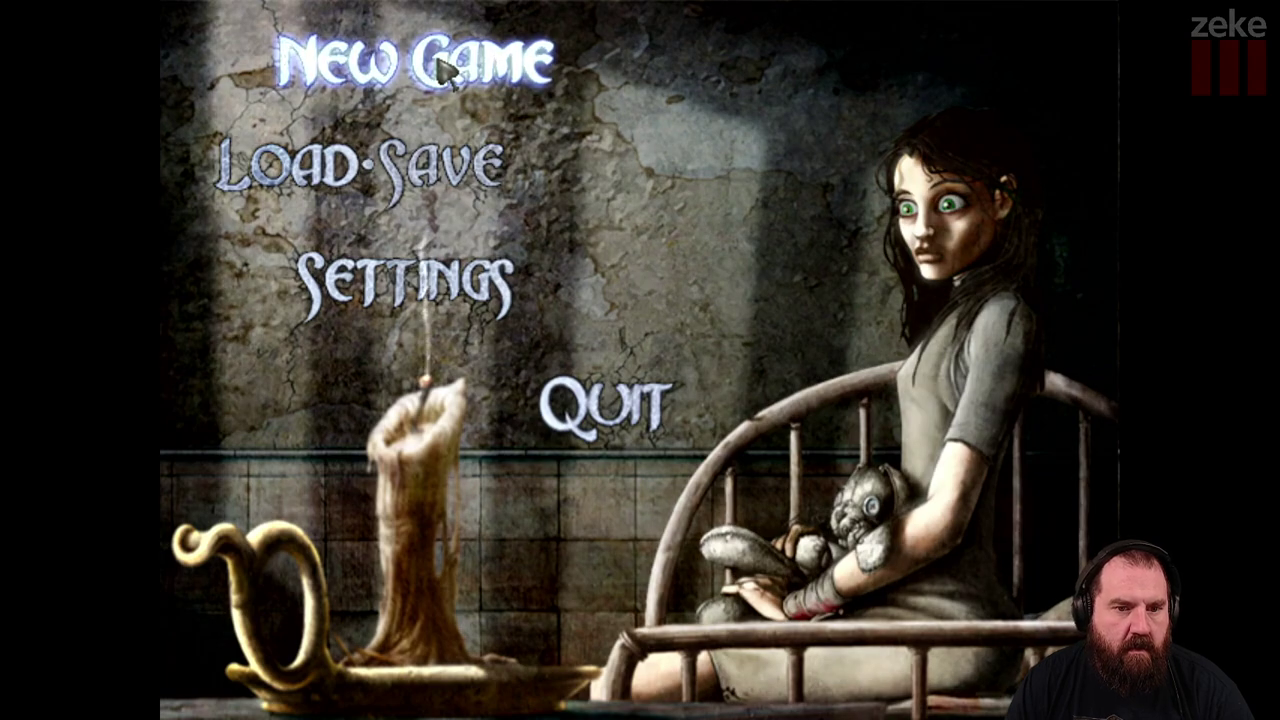
In Alice's audio settings, cycle the sound driver through Dolby and A3D, ending on MILES
click(394, 292)
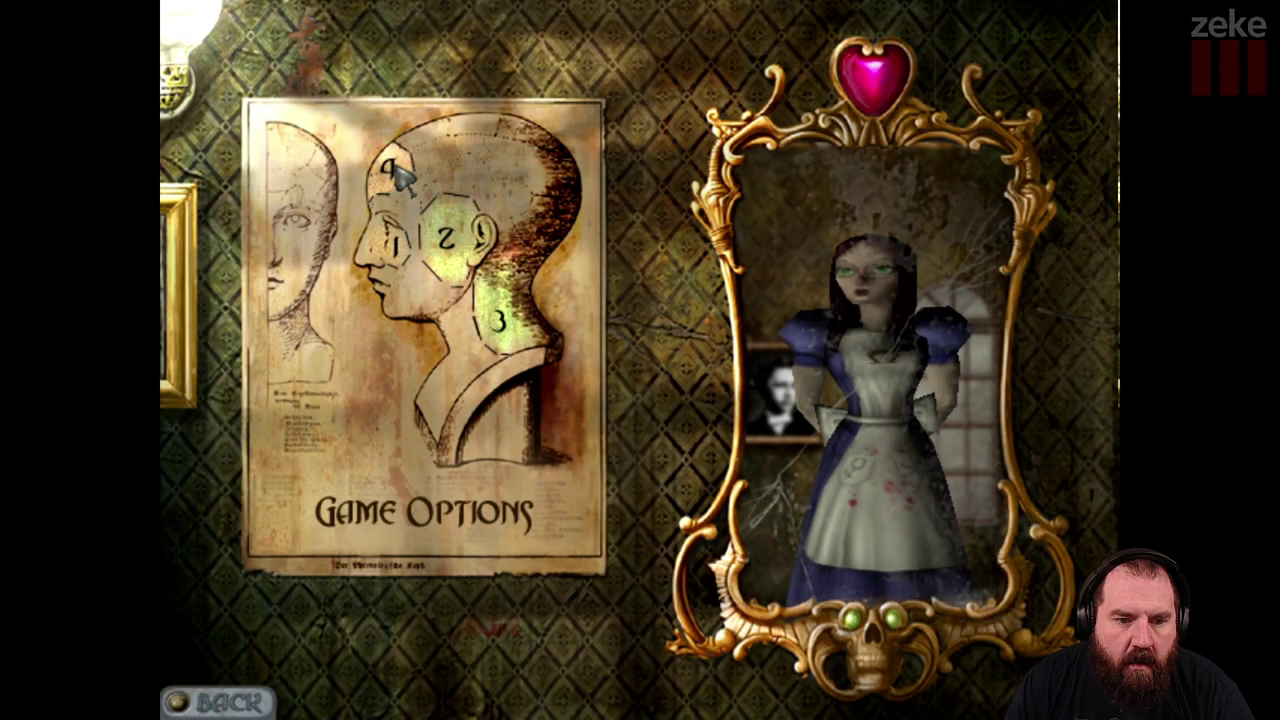
click(450, 262)
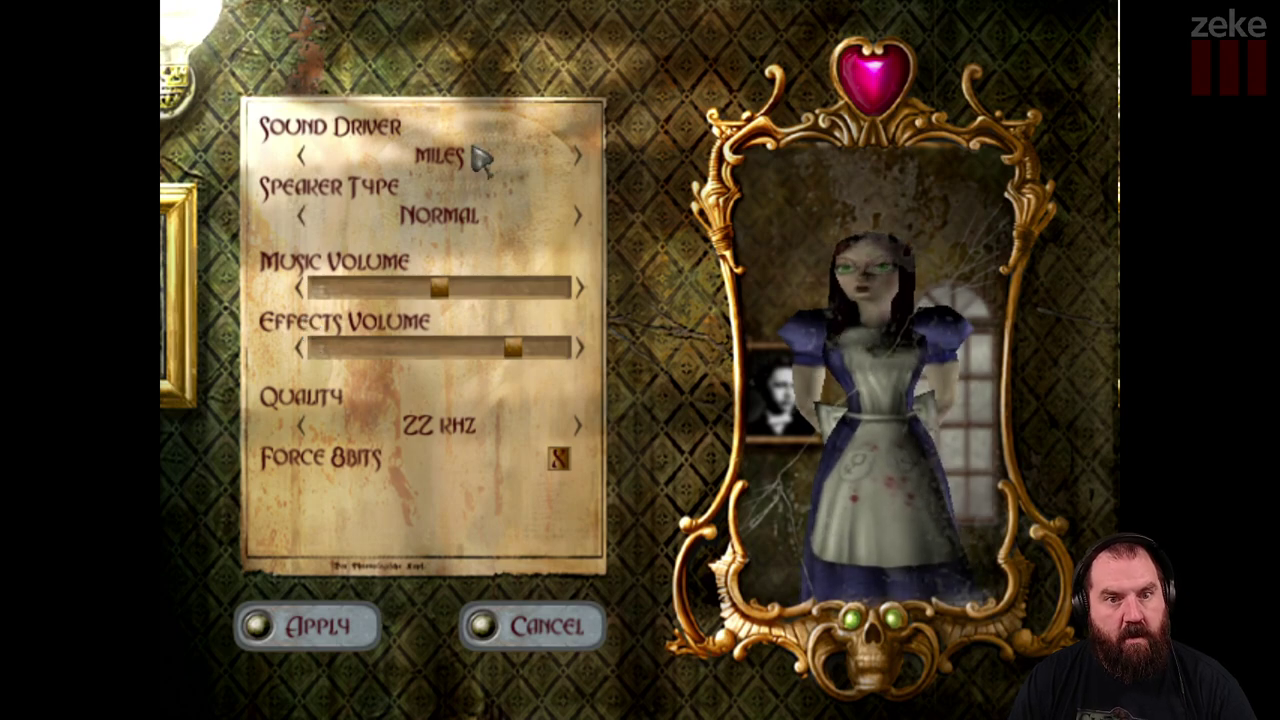
click(520, 160)
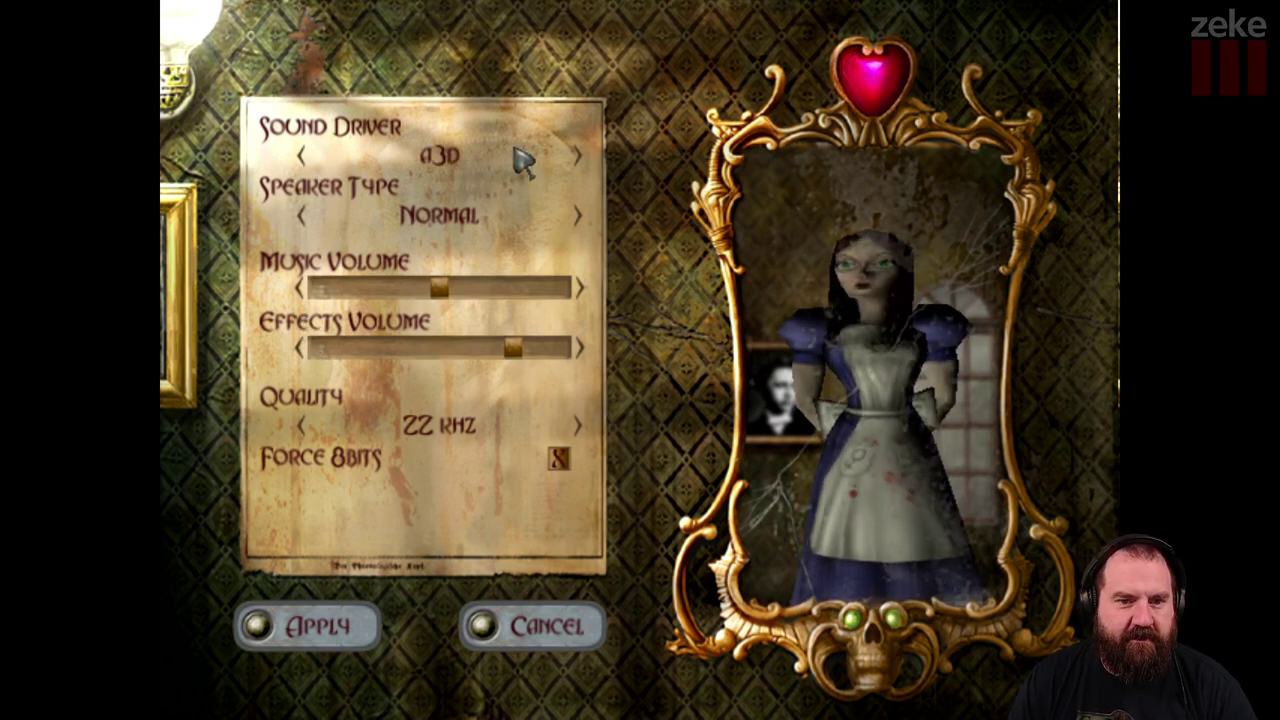
click(520, 160)
click(521, 163)
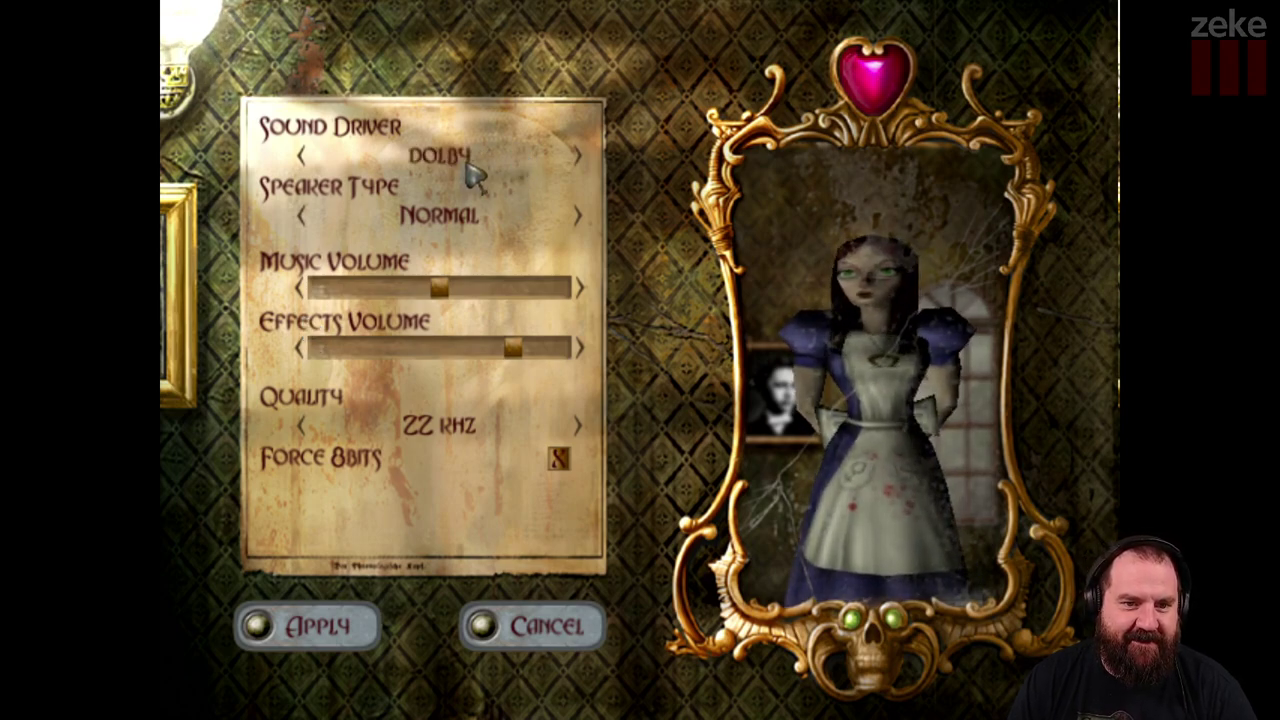
click(332, 162)
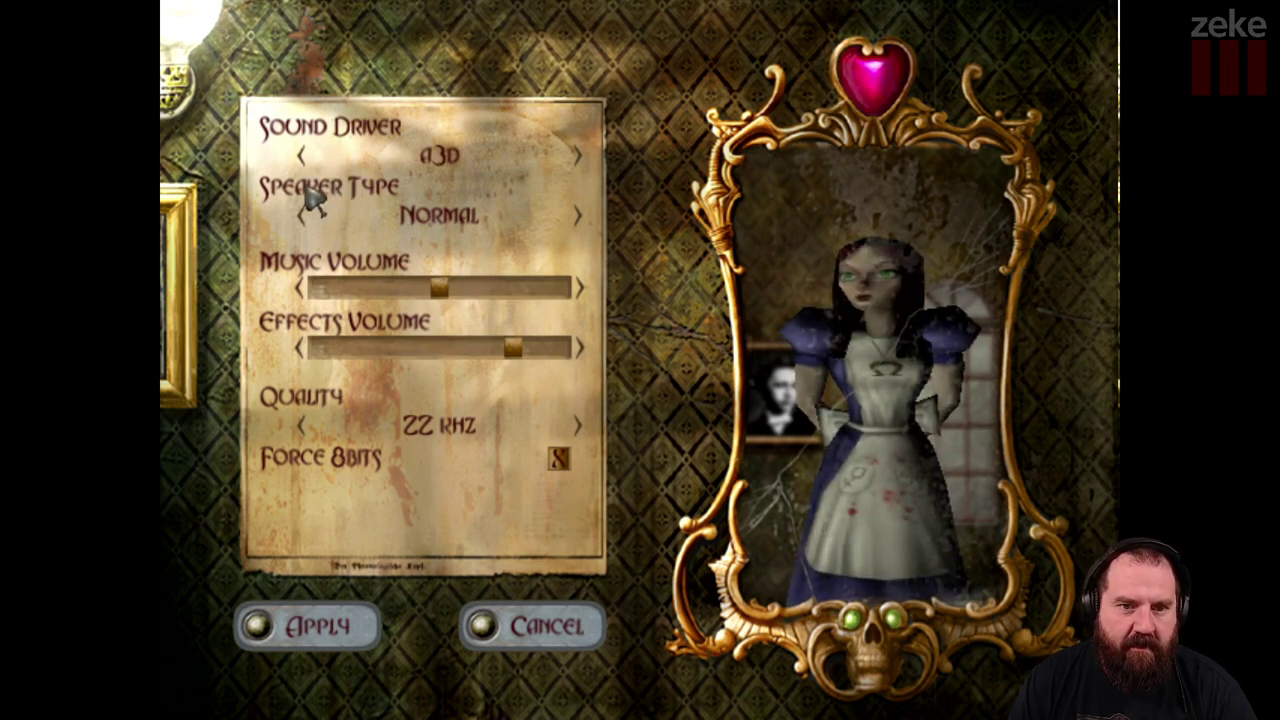
click(307, 158)
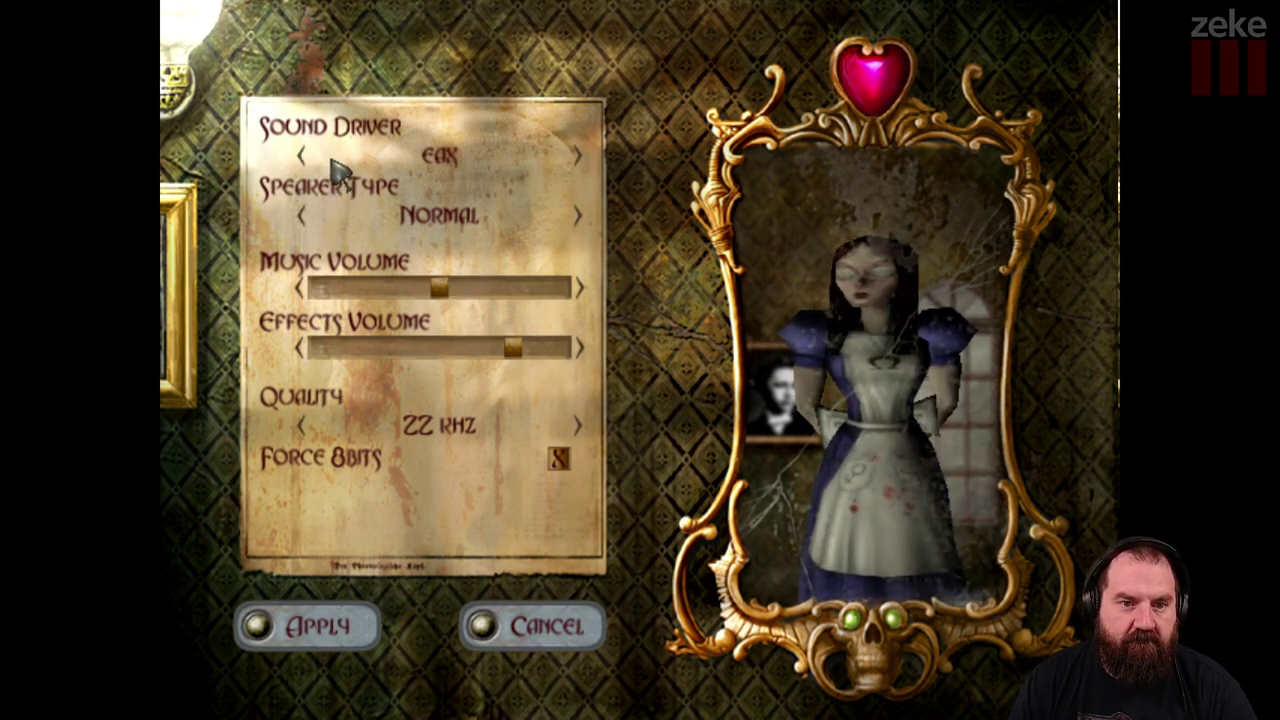
click(334, 162)
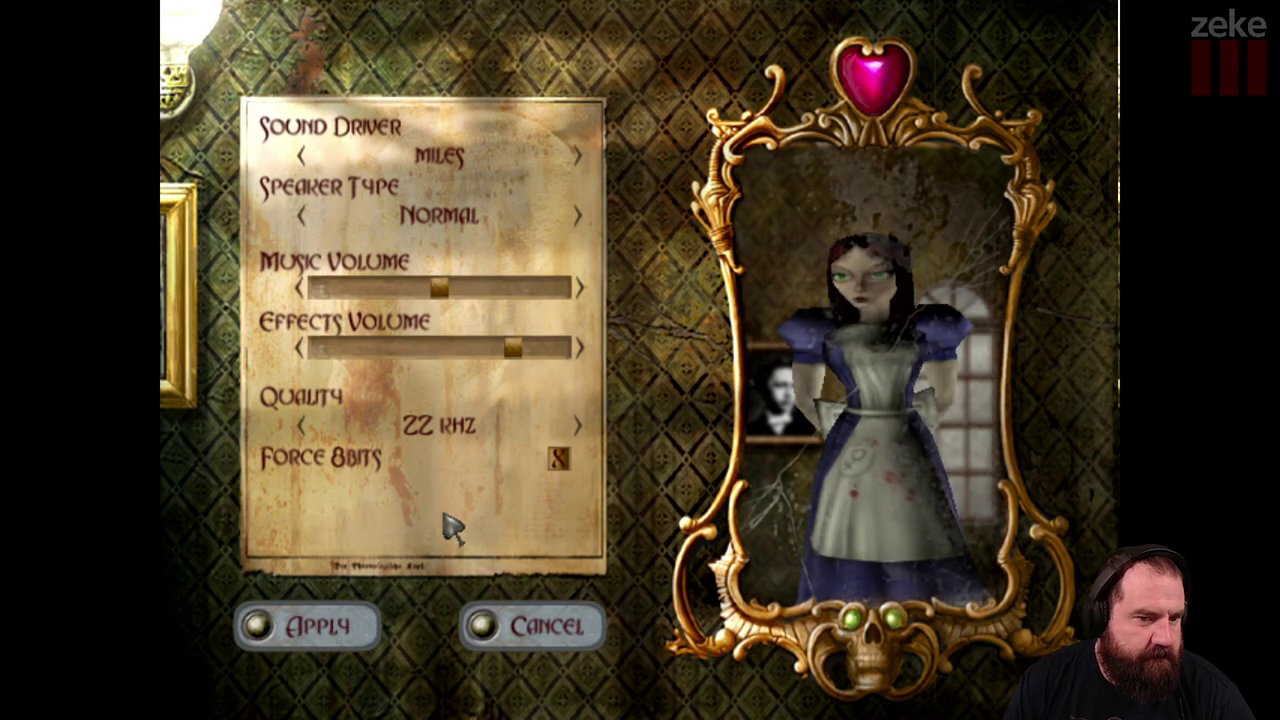
Cycle the speaker type through its options from HEADPHONES, then cancel without saving
click(483, 237)
click(483, 237)
click(483, 237)
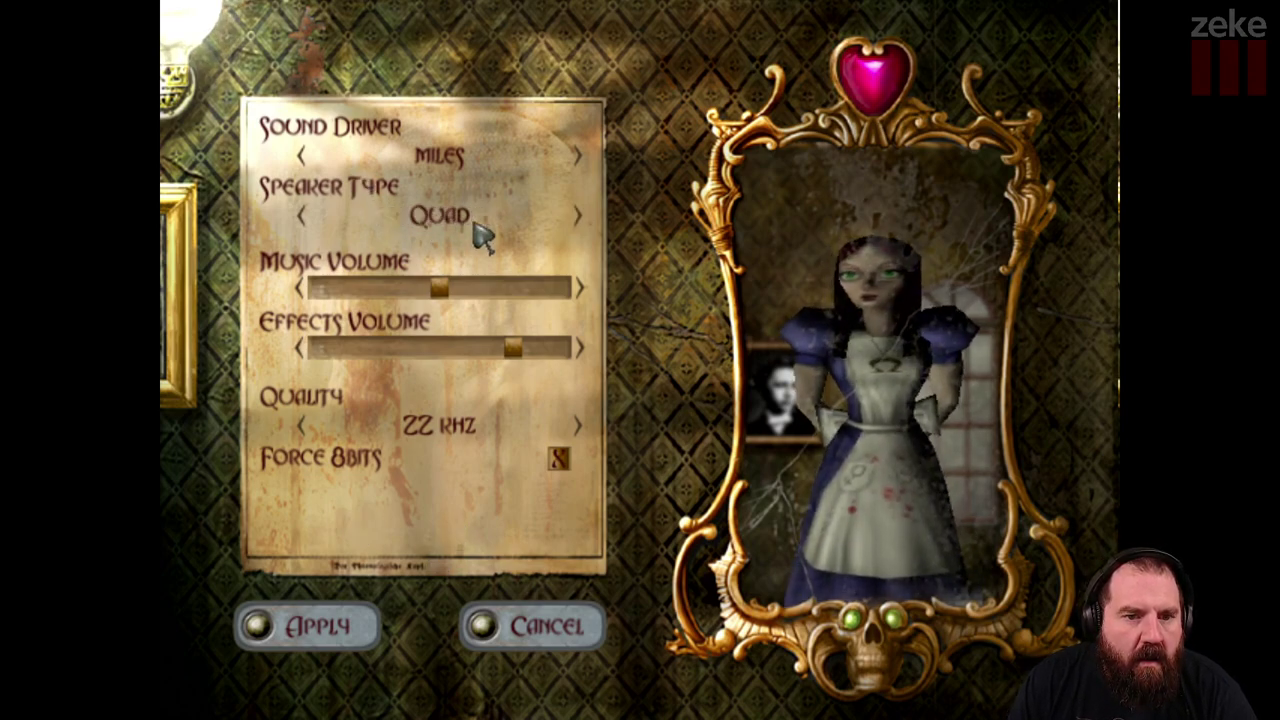
click(483, 237)
click(483, 237)
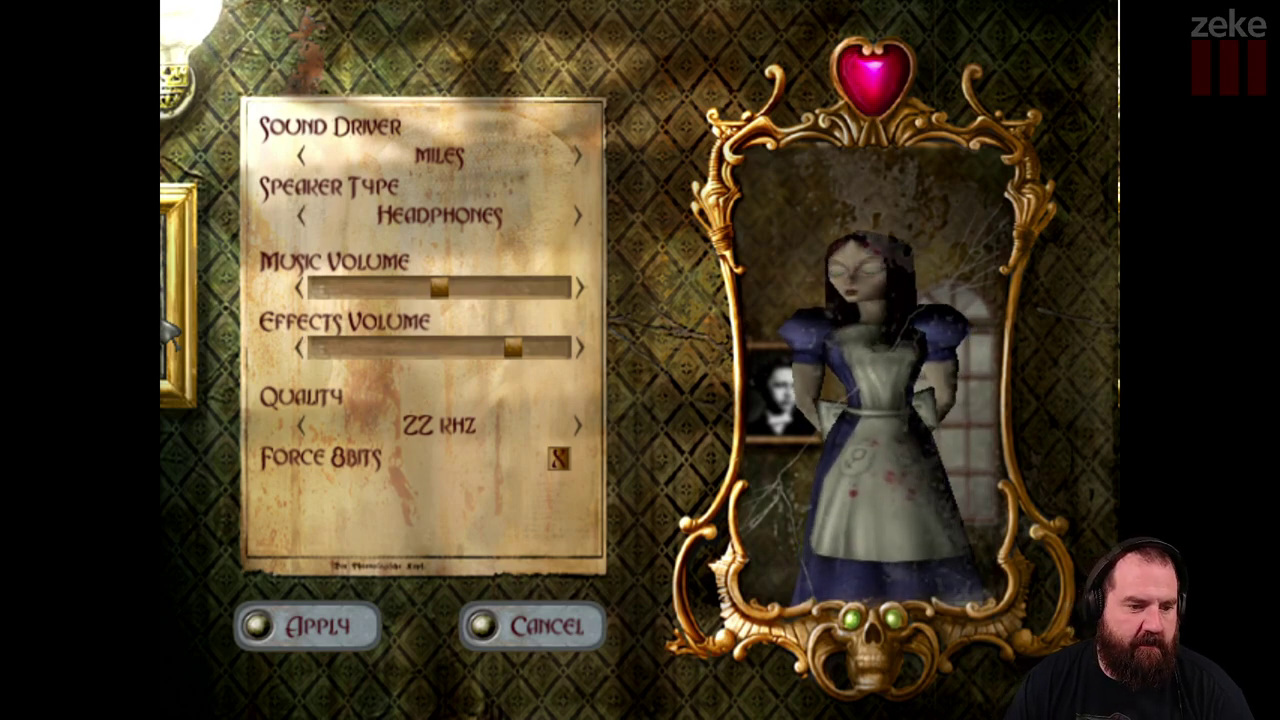
click(563, 633)
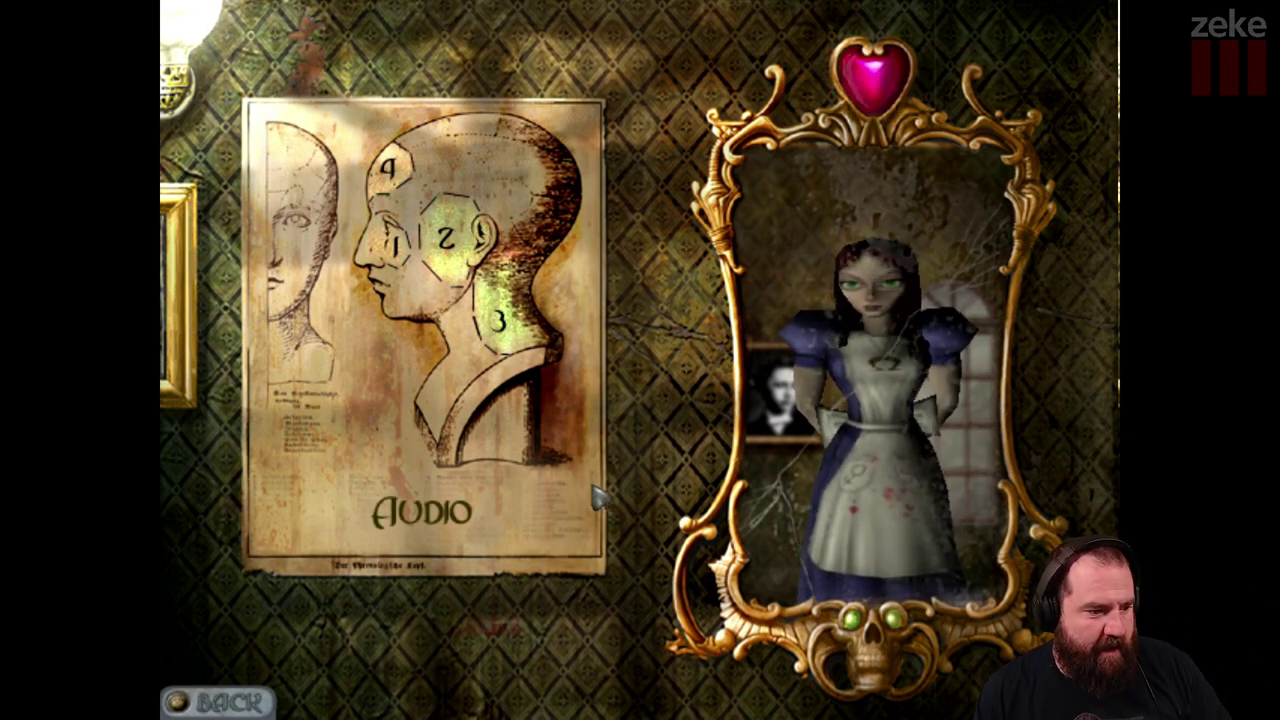
Start a new Alice game on Medium difficulty, then bring up the Windows security screen
click(226, 703)
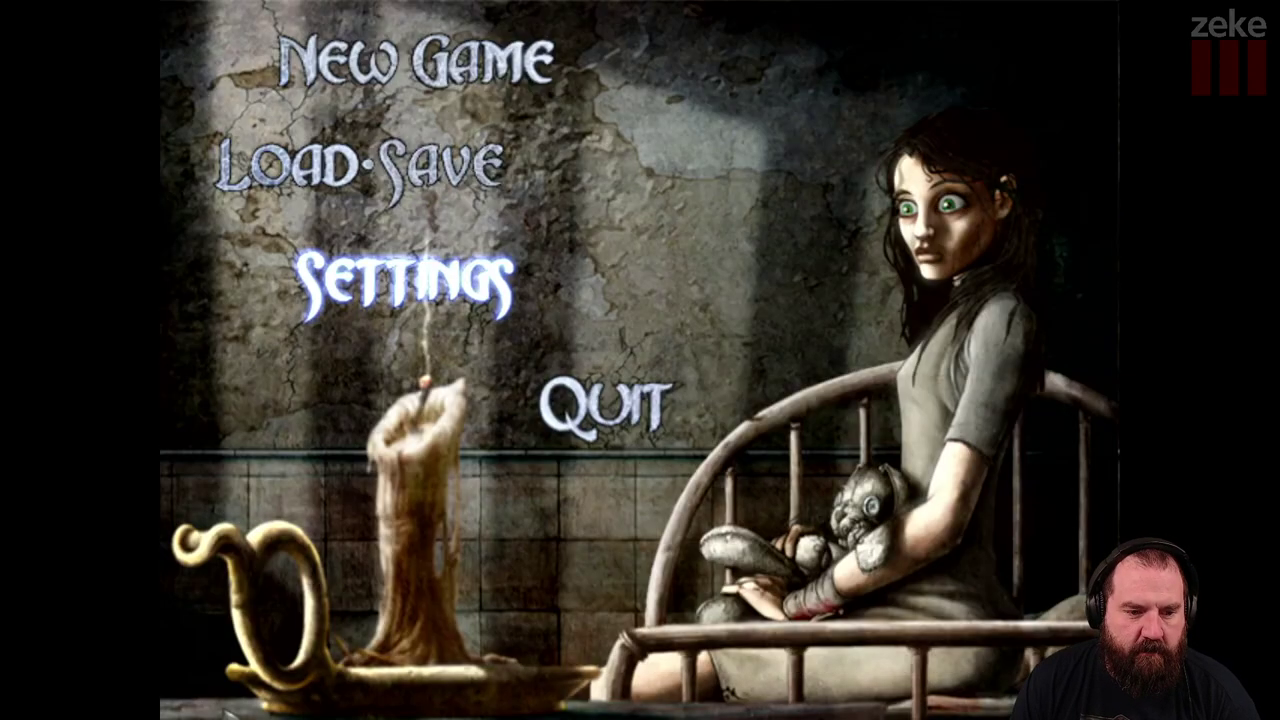
click(471, 86)
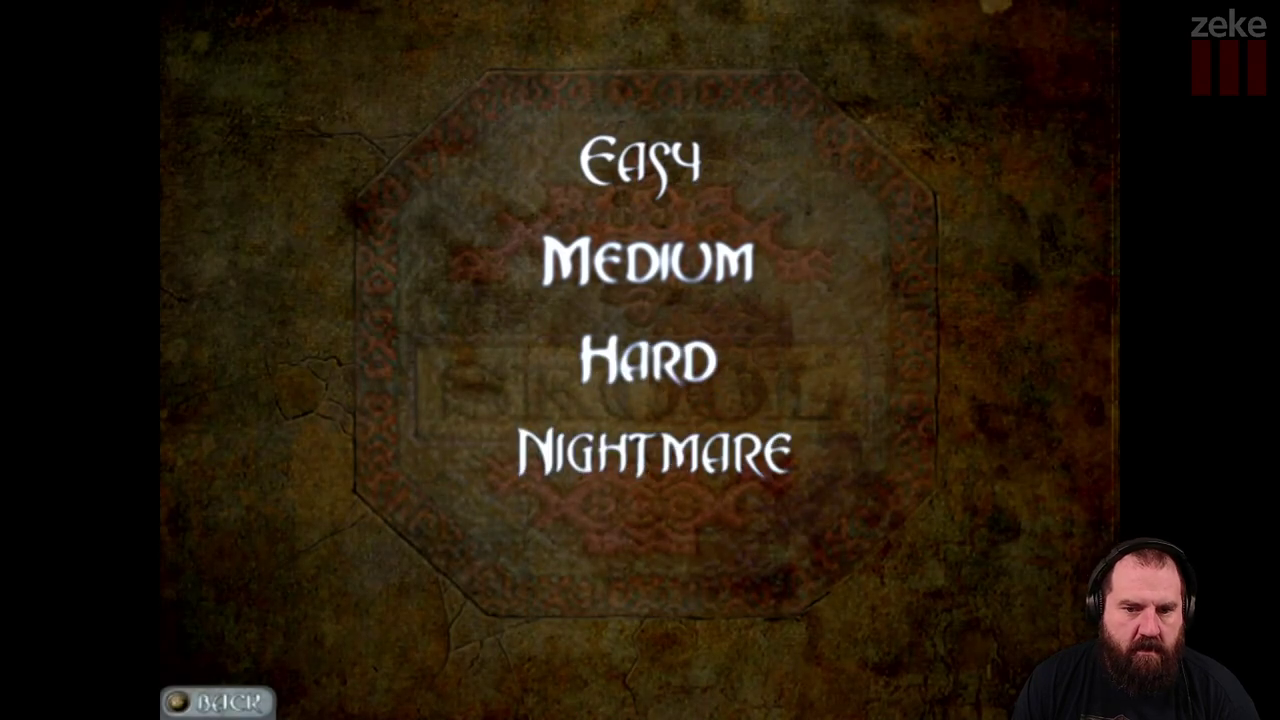
click(647, 262)
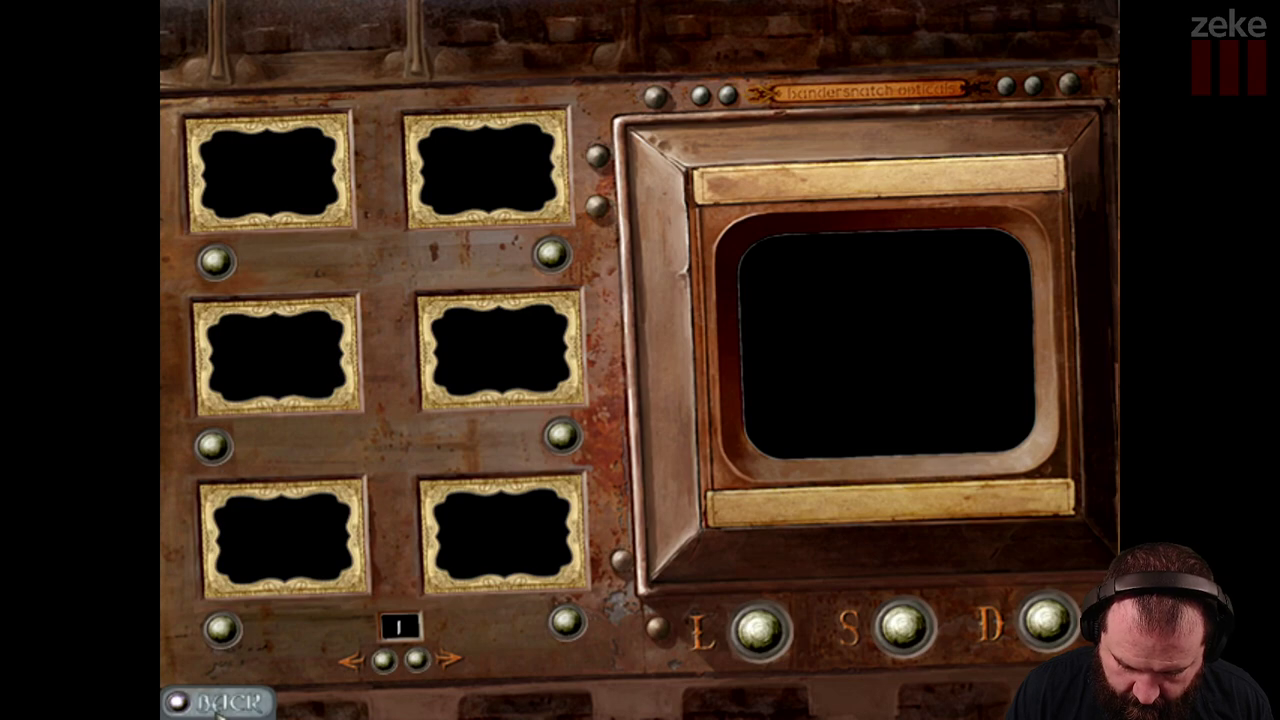
key(ctrl+alt+Delete)
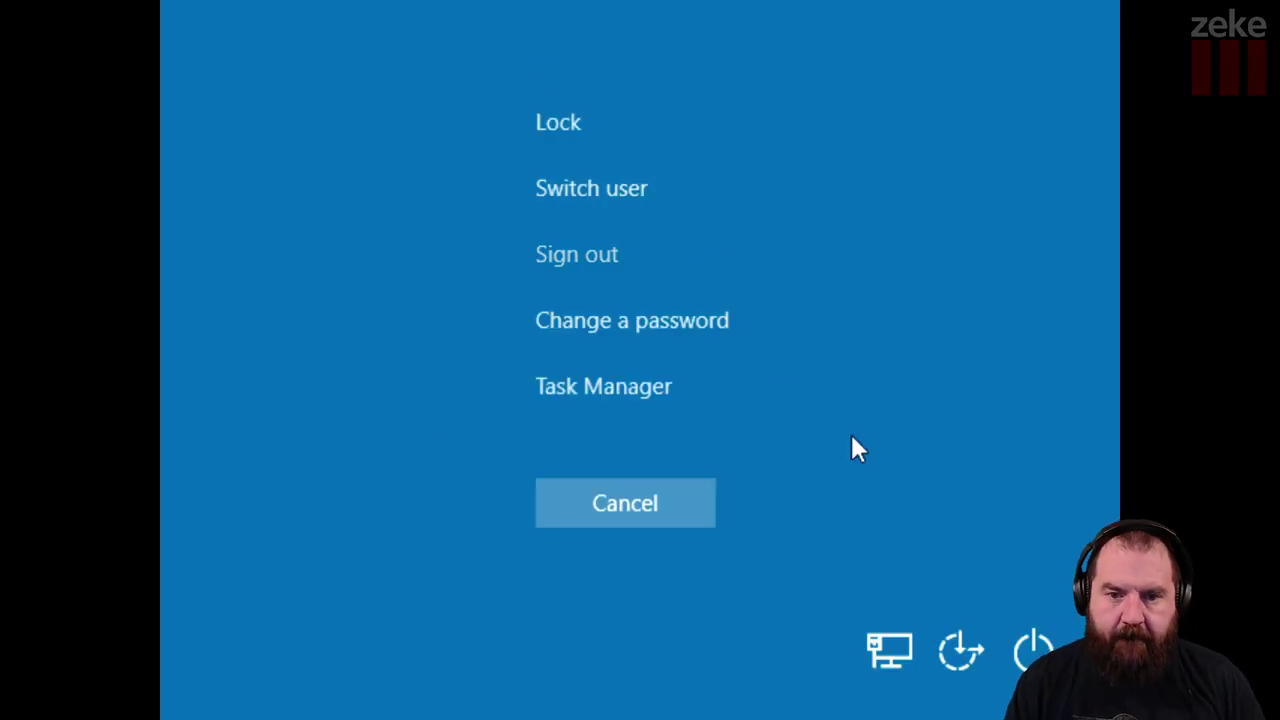
End the American McGee's Alice task, close the compatibility prompt, and request closing the XP VM
click(614, 395)
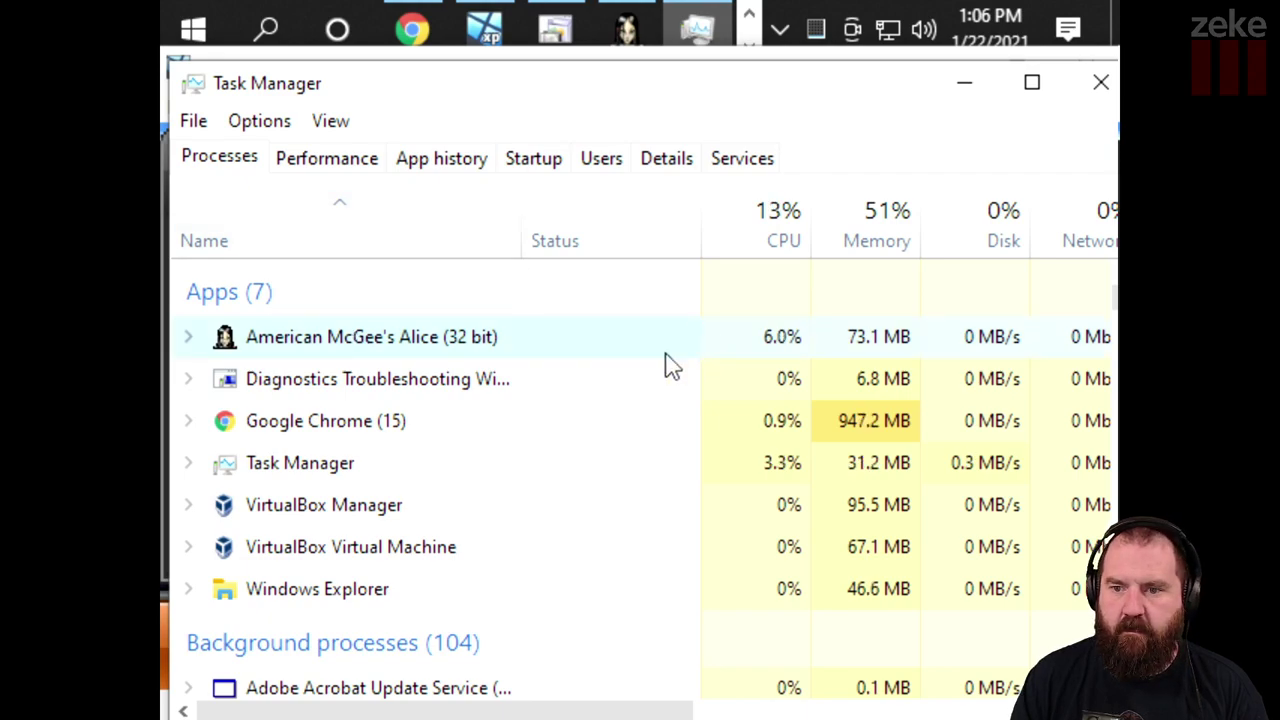
right_click(336, 338)
click(451, 400)
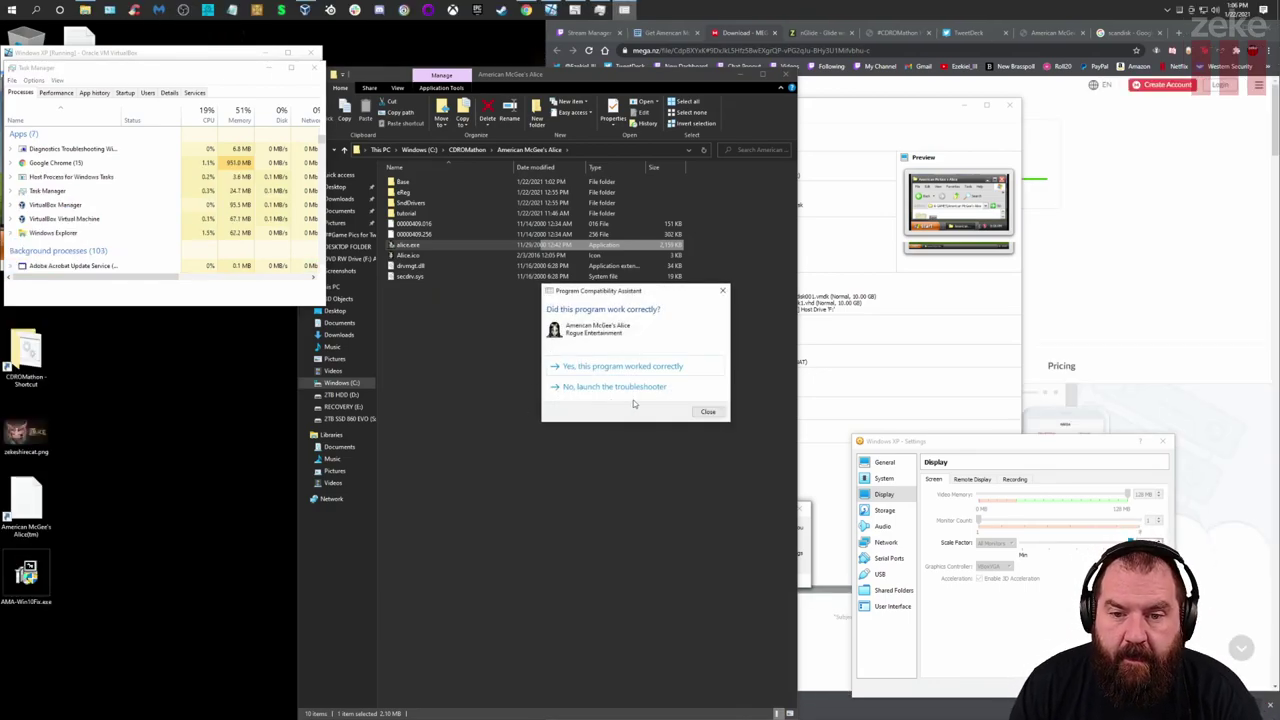
click(709, 412)
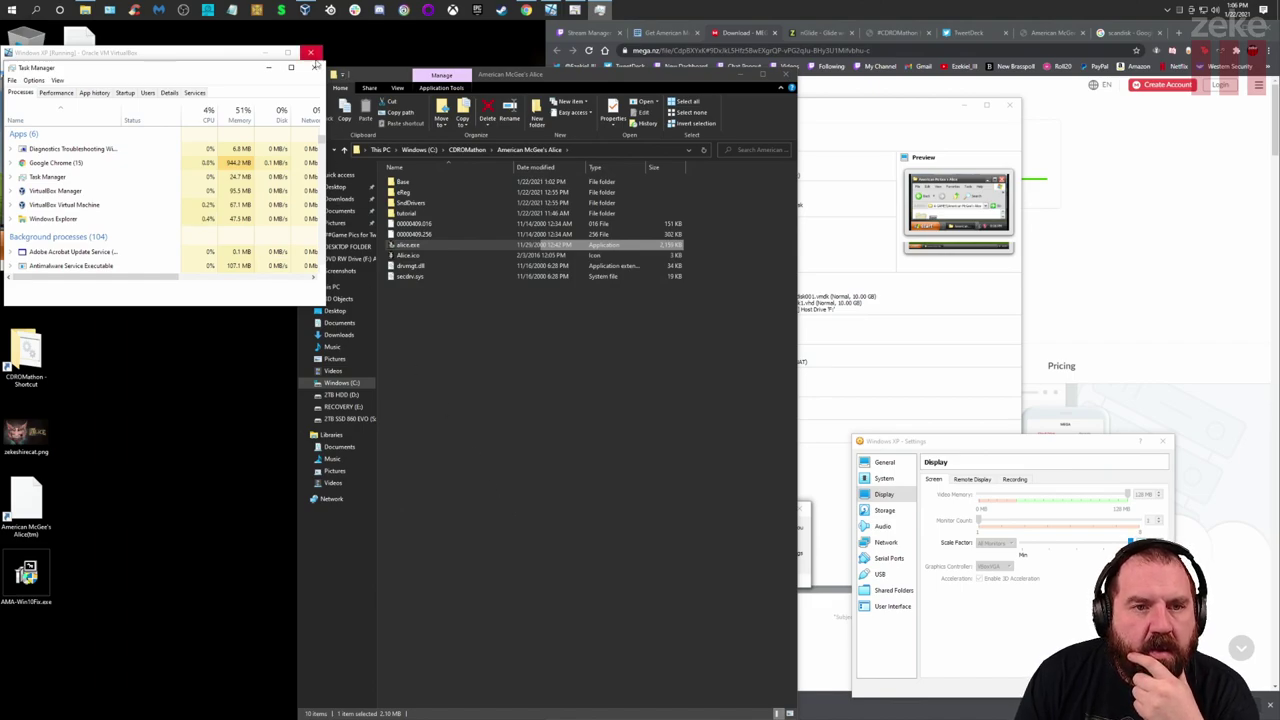
click(312, 52)
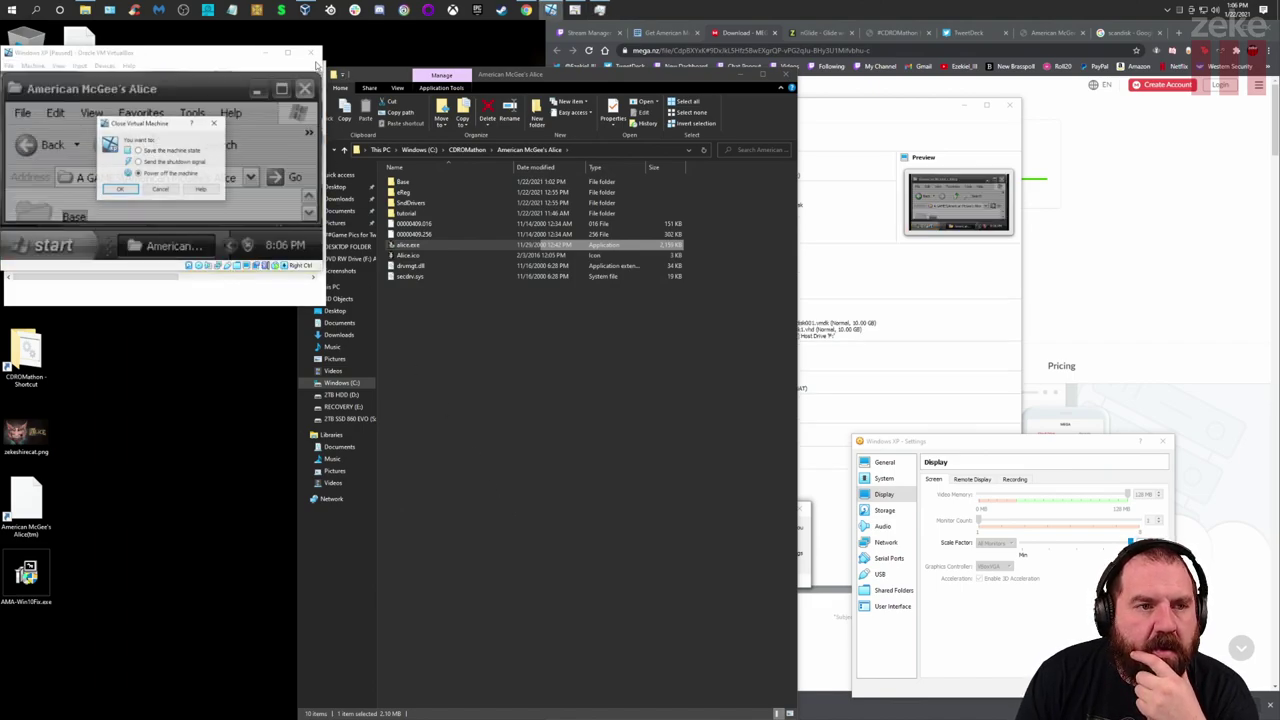
Keep the XP machine running, move its window aside, and close Task Manager
click(160, 189)
drag(195, 55, 457, 196)
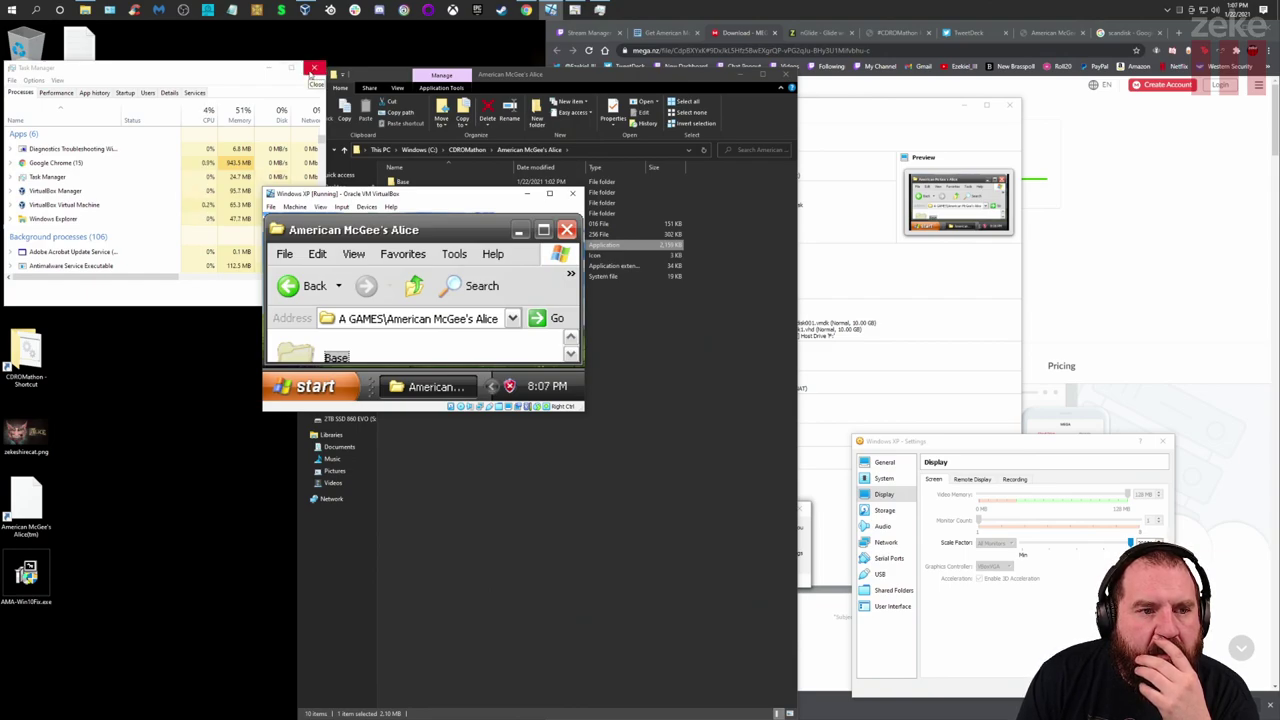
click(311, 72)
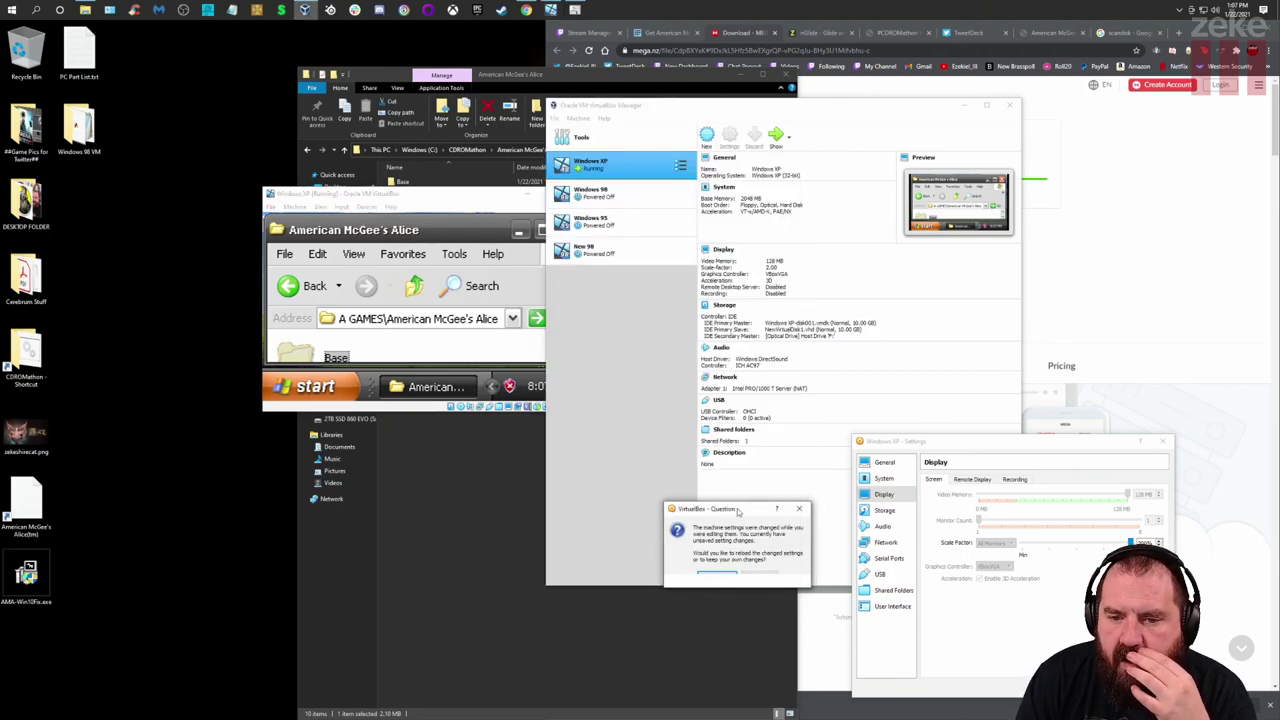
Dismiss the settings-changed question, move Settings lower left, and select AMA-Win10Fix.exe on the desktop
click(778, 352)
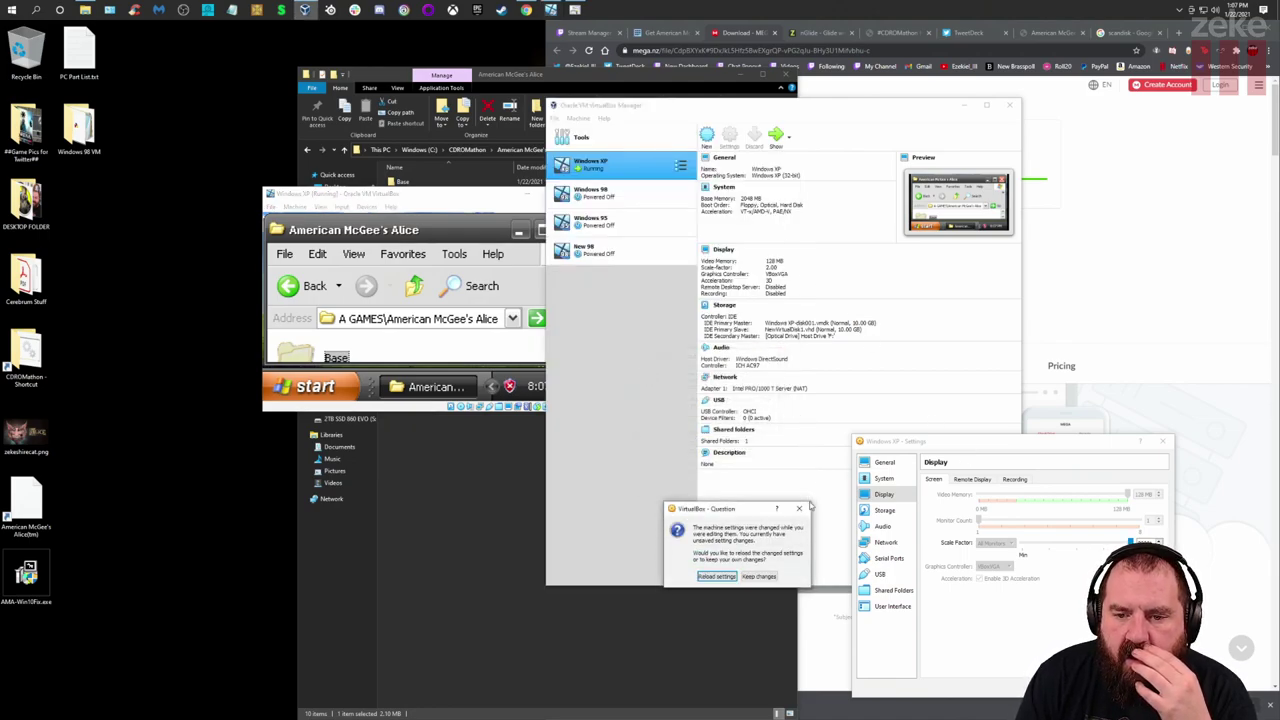
click(799, 509)
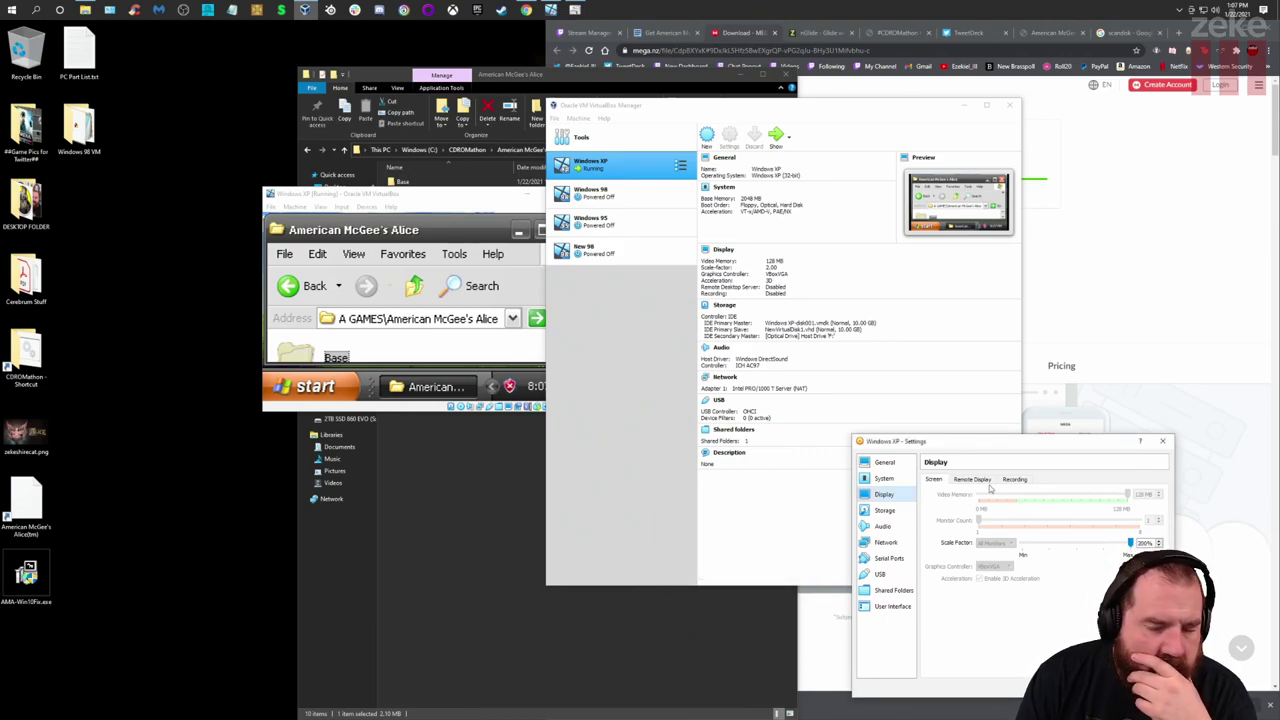
drag(1041, 444, 313, 336)
click(536, 607)
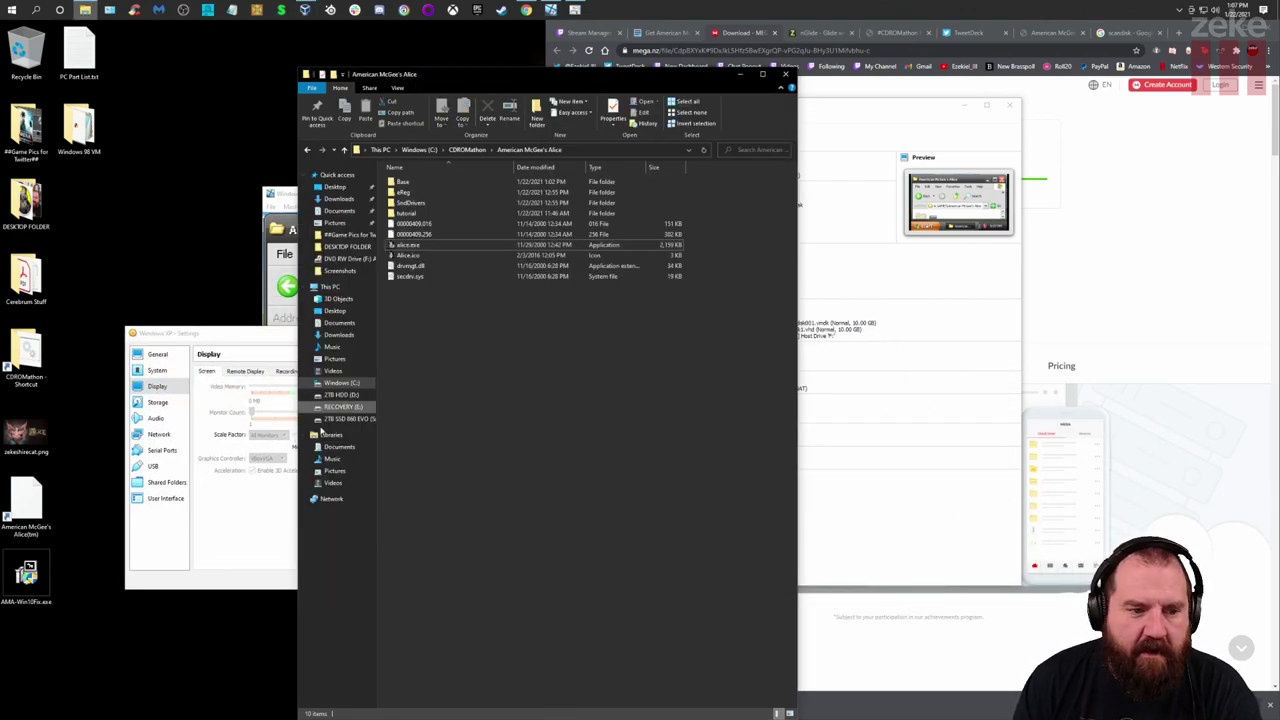
click(26, 575)
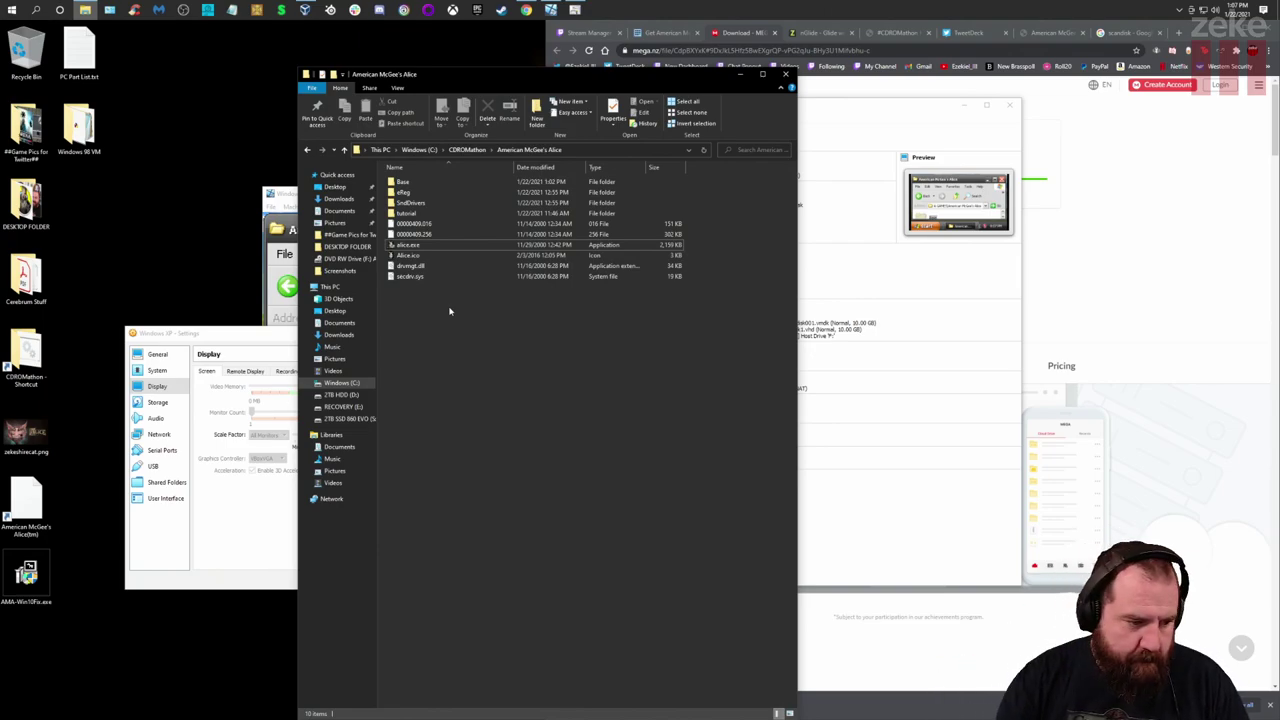
Check that the 1.4 MB AMA-Win10Fix.exe download finished, then return to the Alice article
click(656, 46)
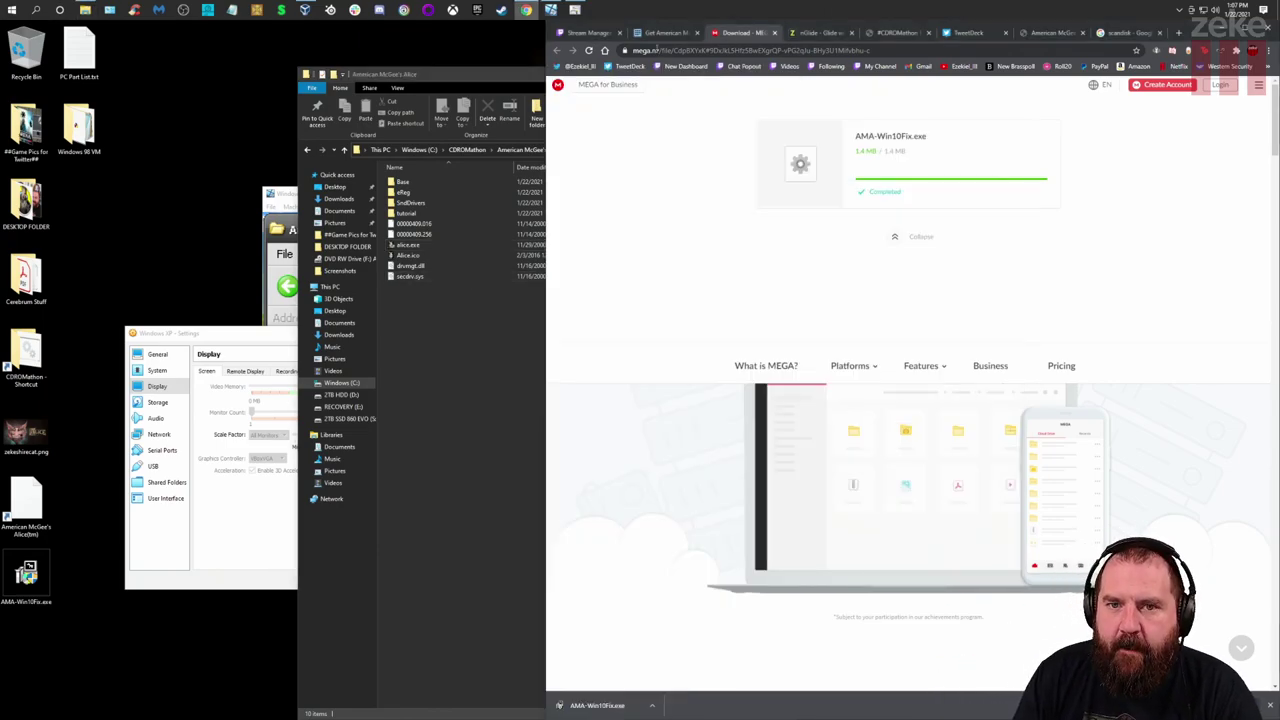
click(665, 32)
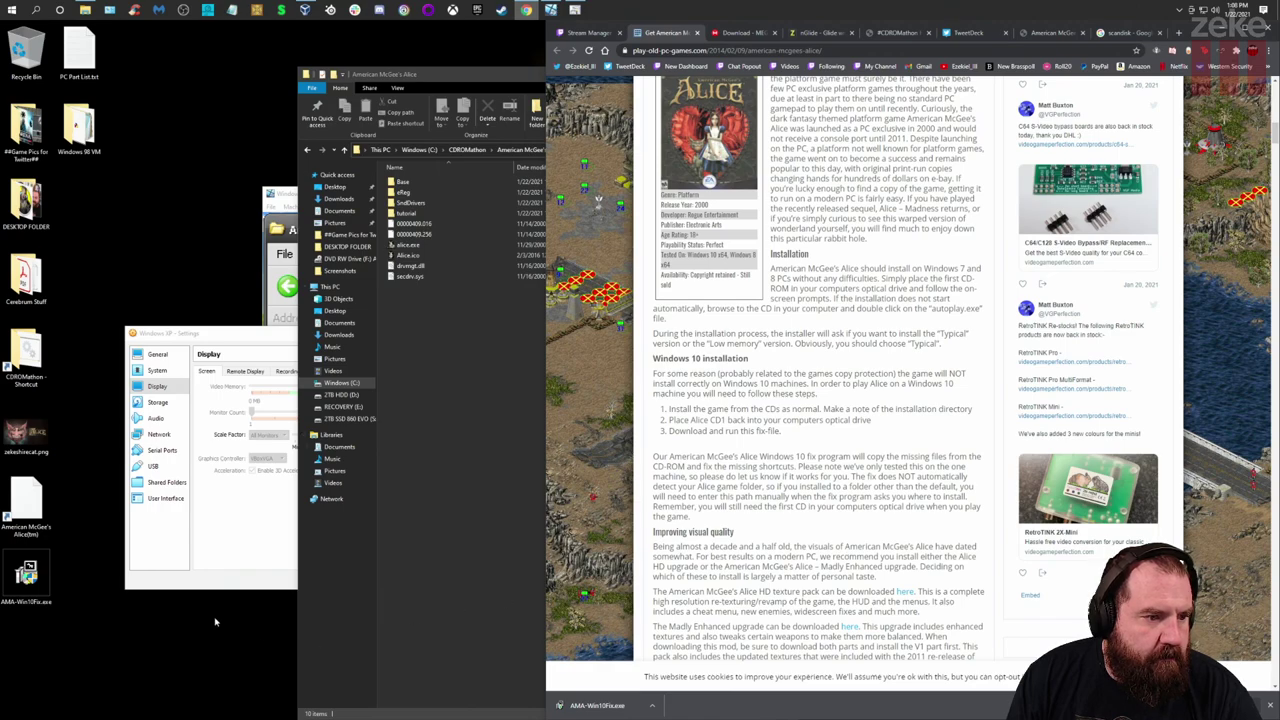
right_click(50, 574)
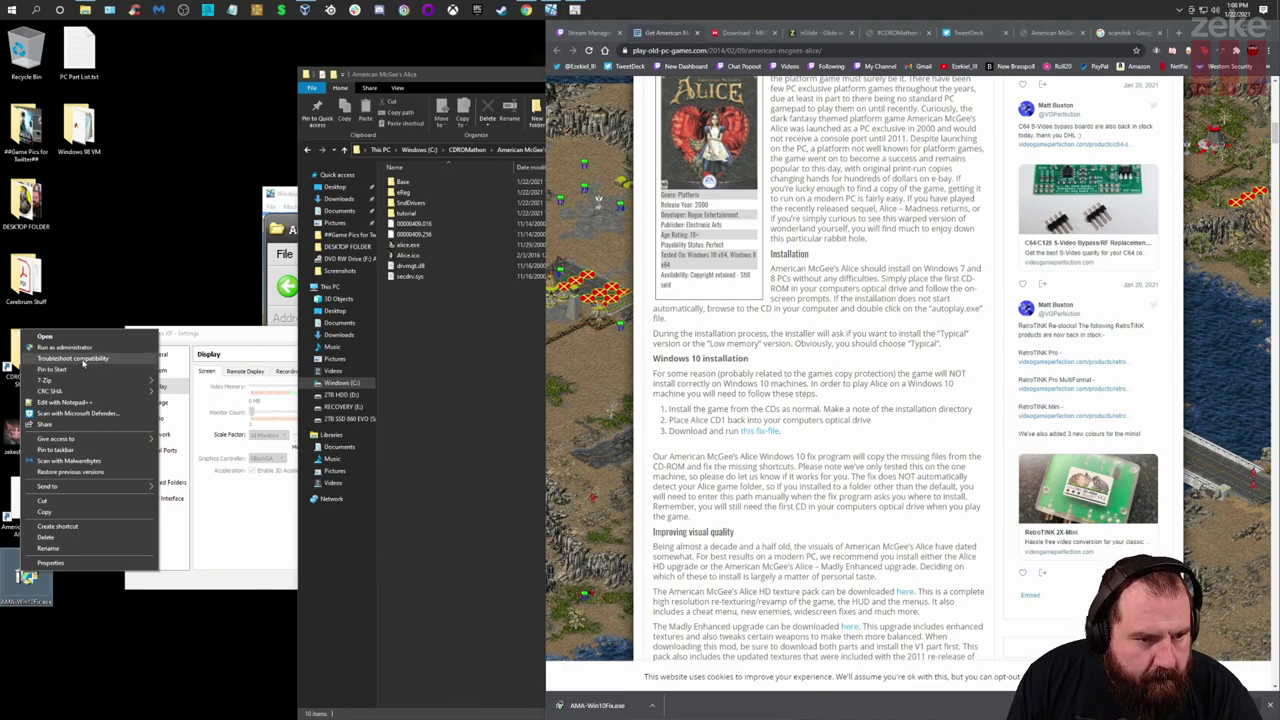
click(45, 337)
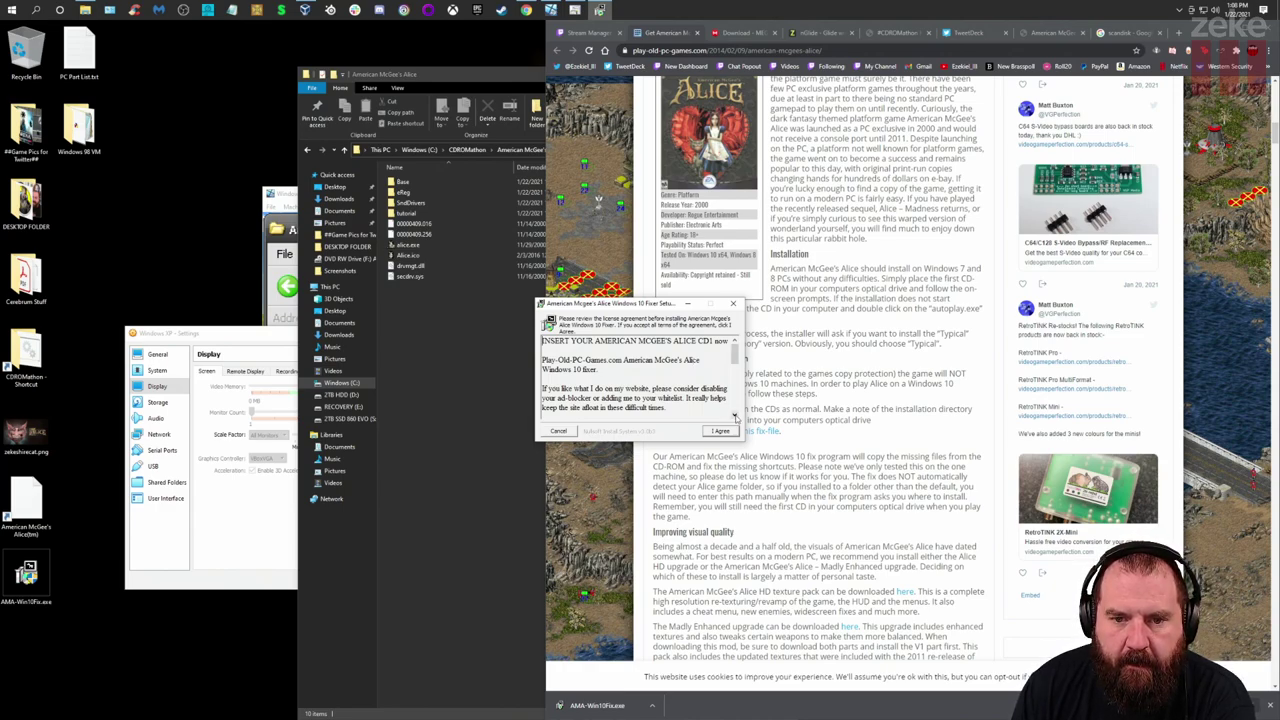
click(735, 418)
click(735, 418)
click(735, 418)
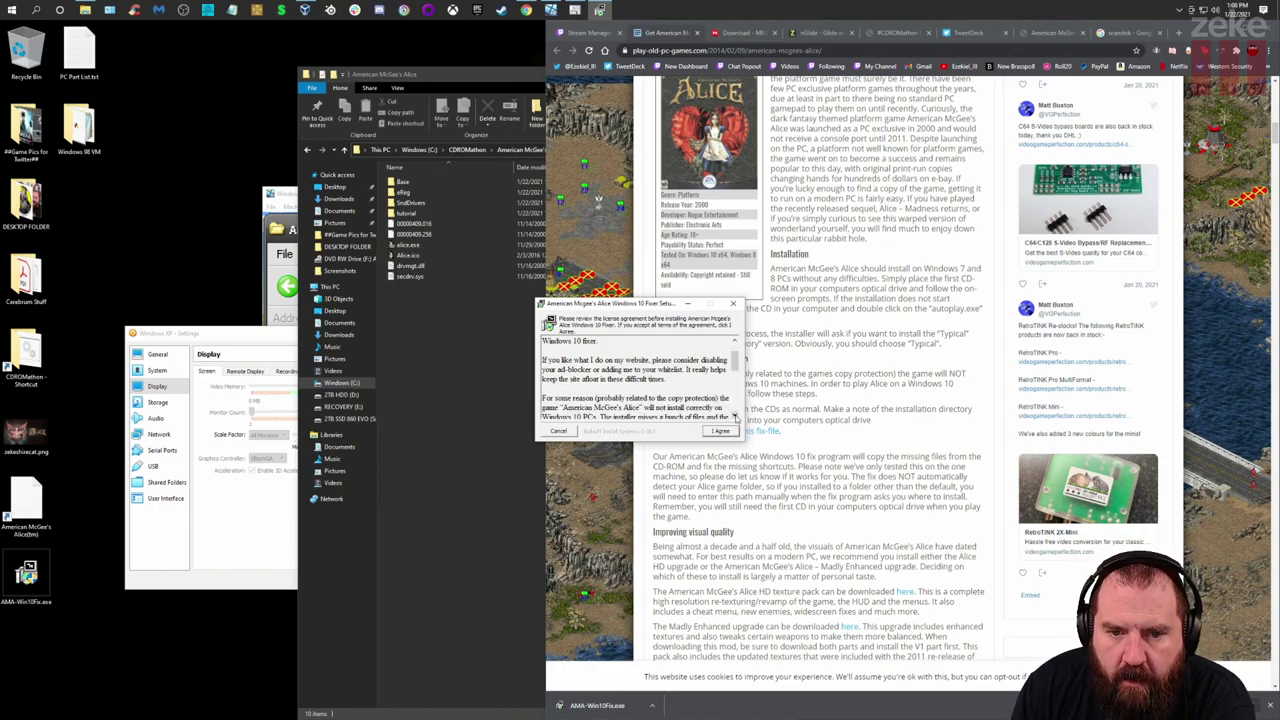
click(735, 418)
click(735, 418)
click(735, 418)
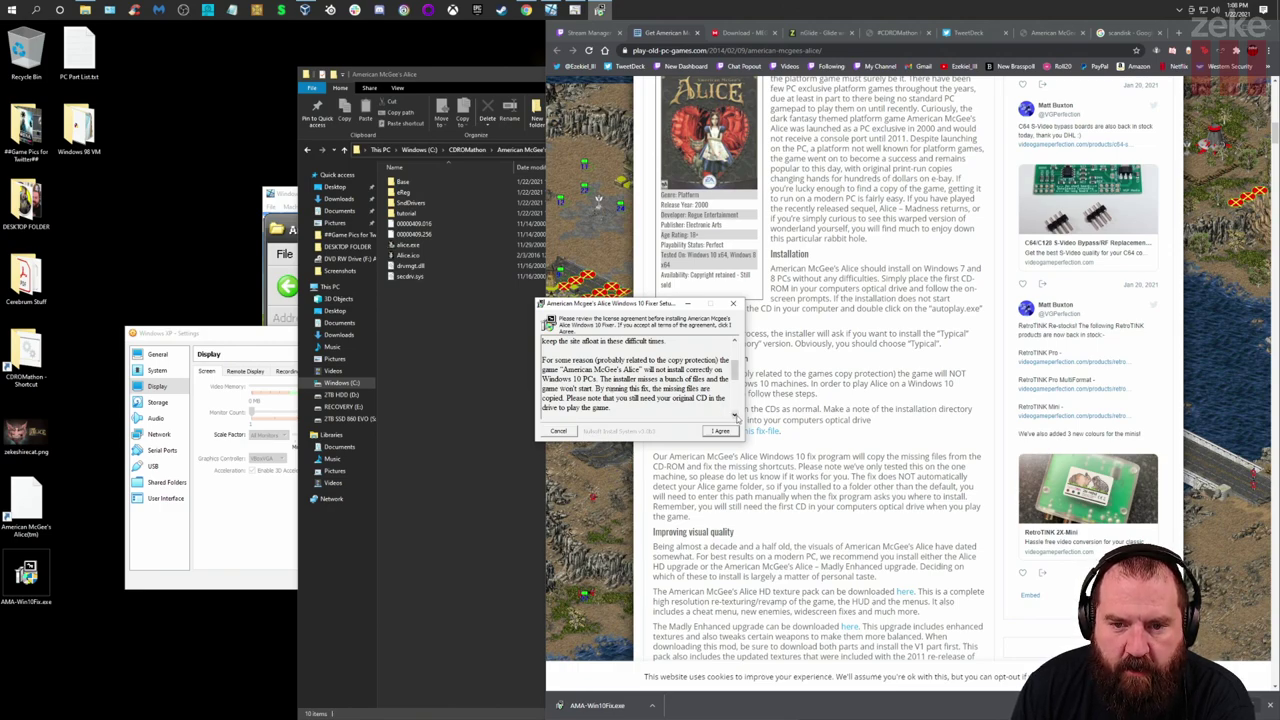
click(735, 418)
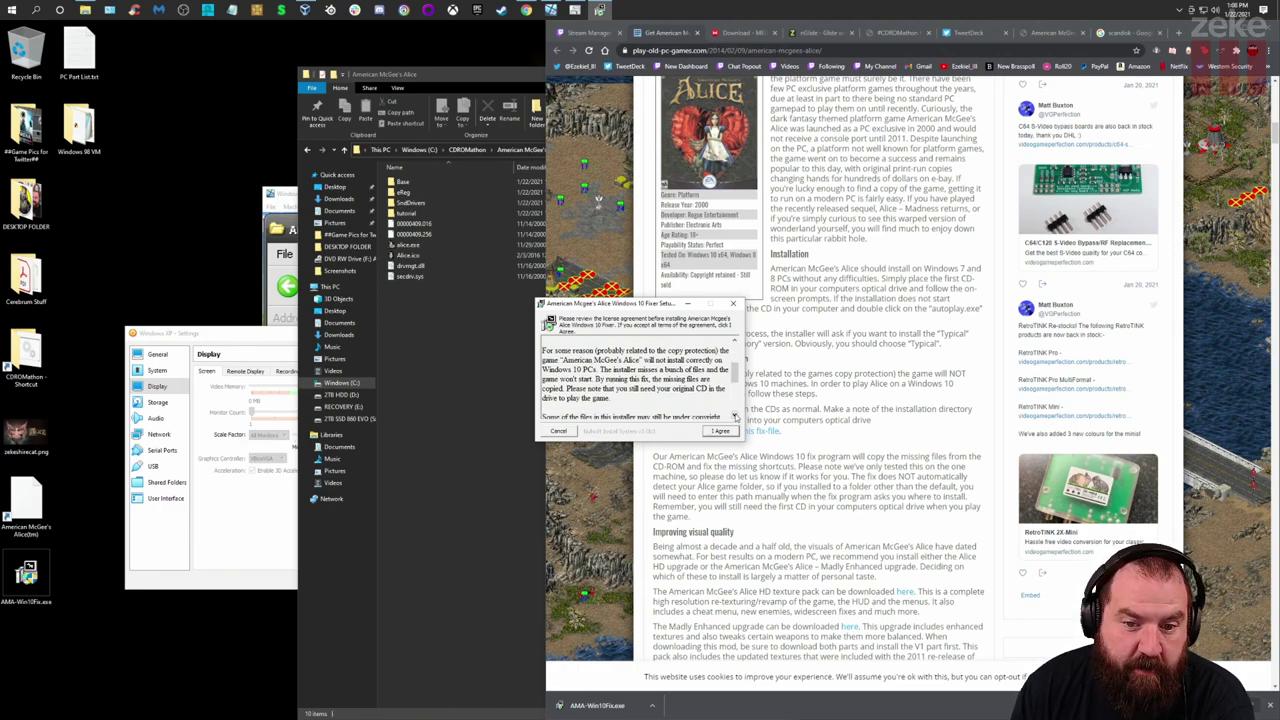
click(735, 418)
click(735, 418)
click(735, 418)
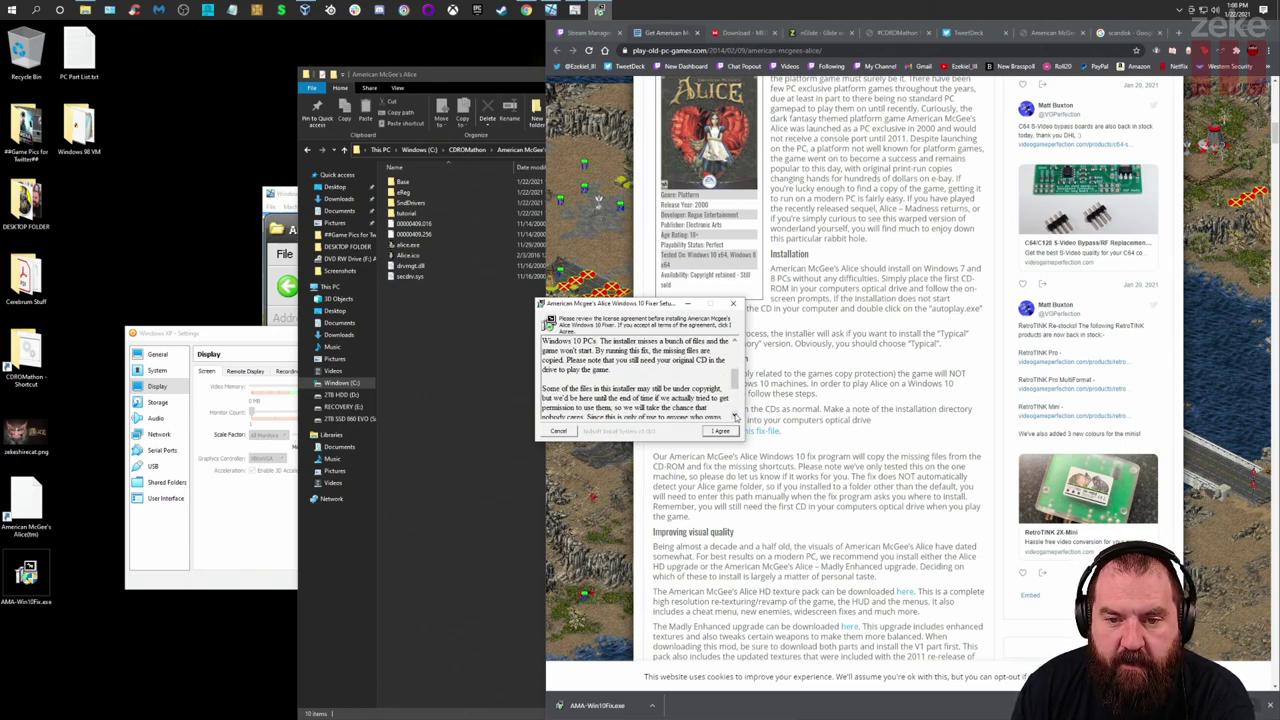
click(735, 418)
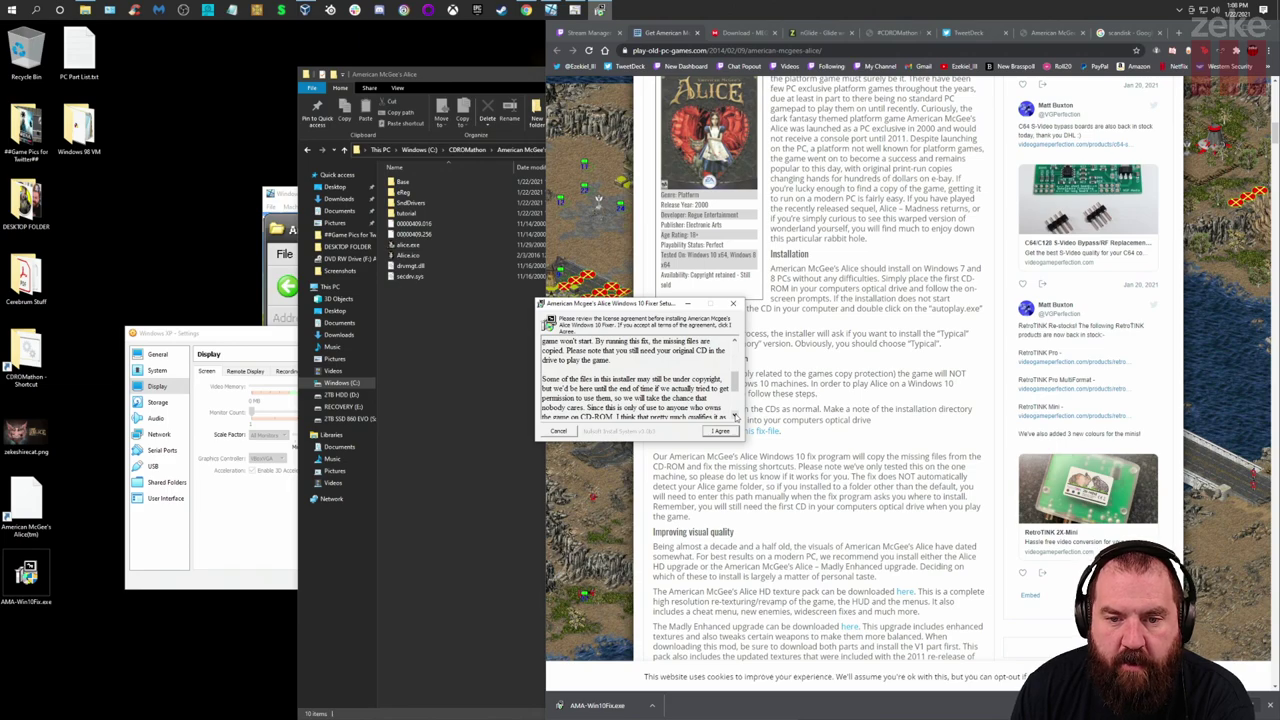
click(735, 418)
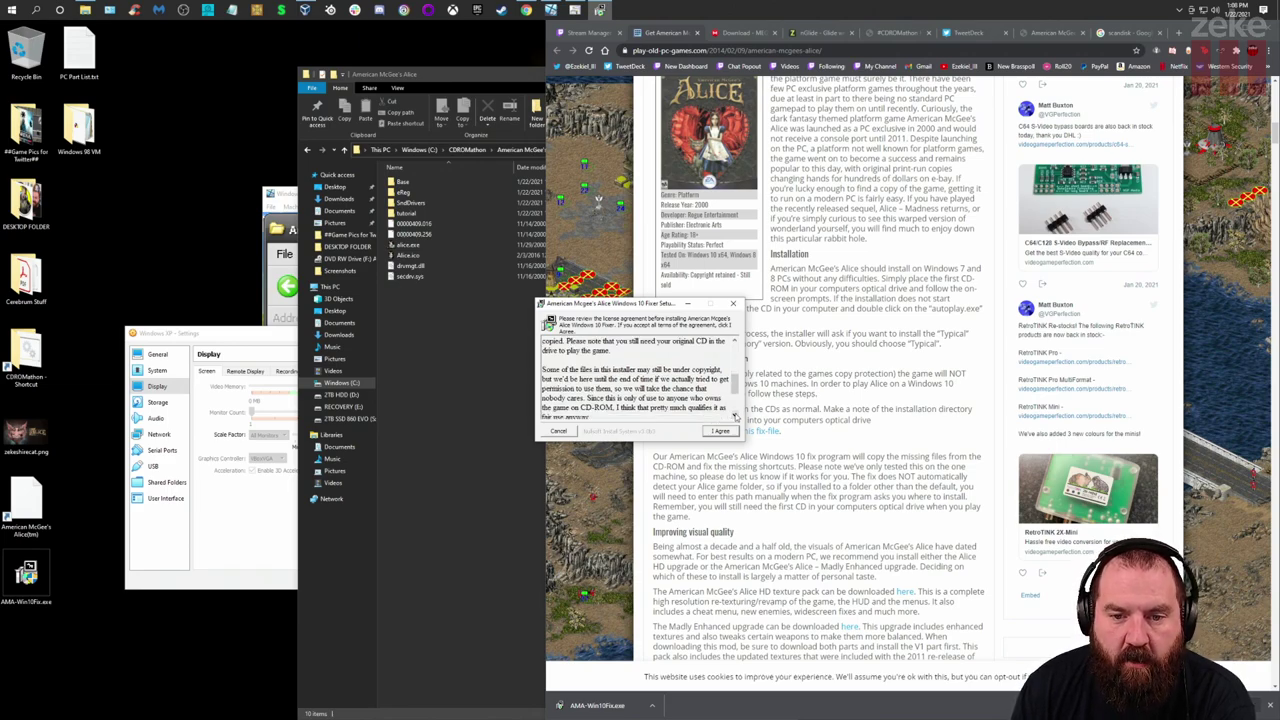
click(735, 418)
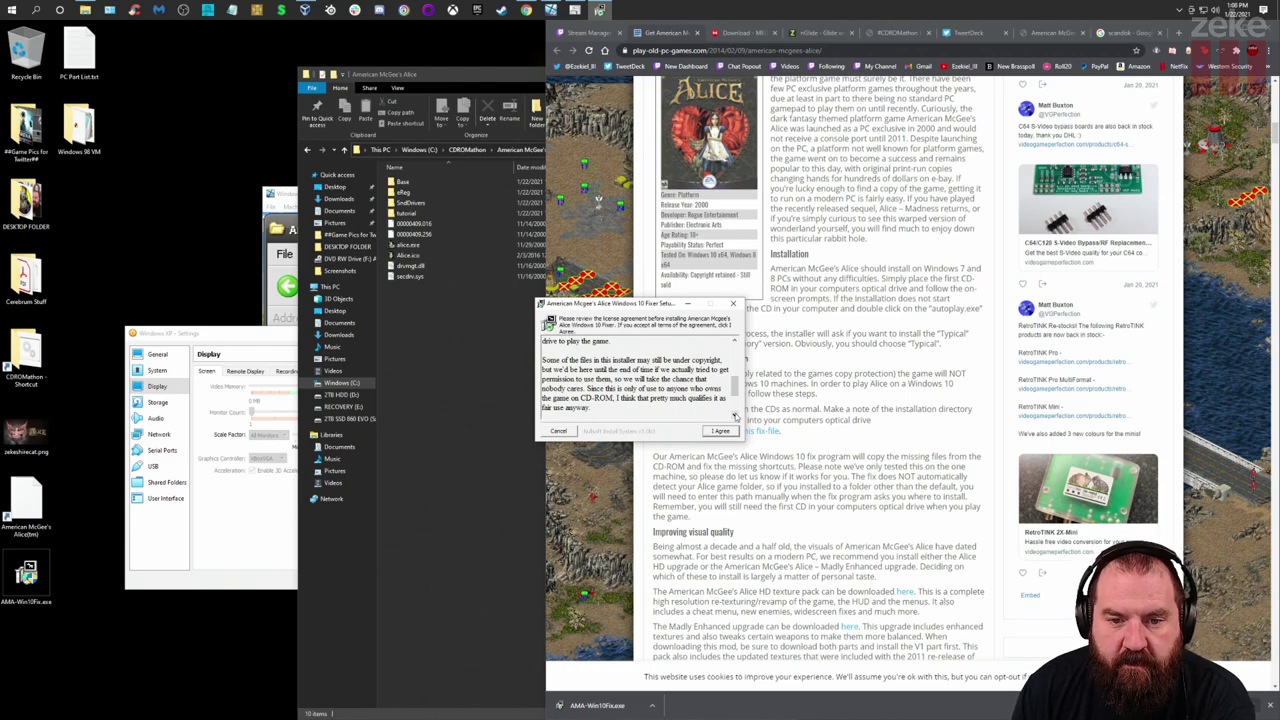
double_click(735, 418)
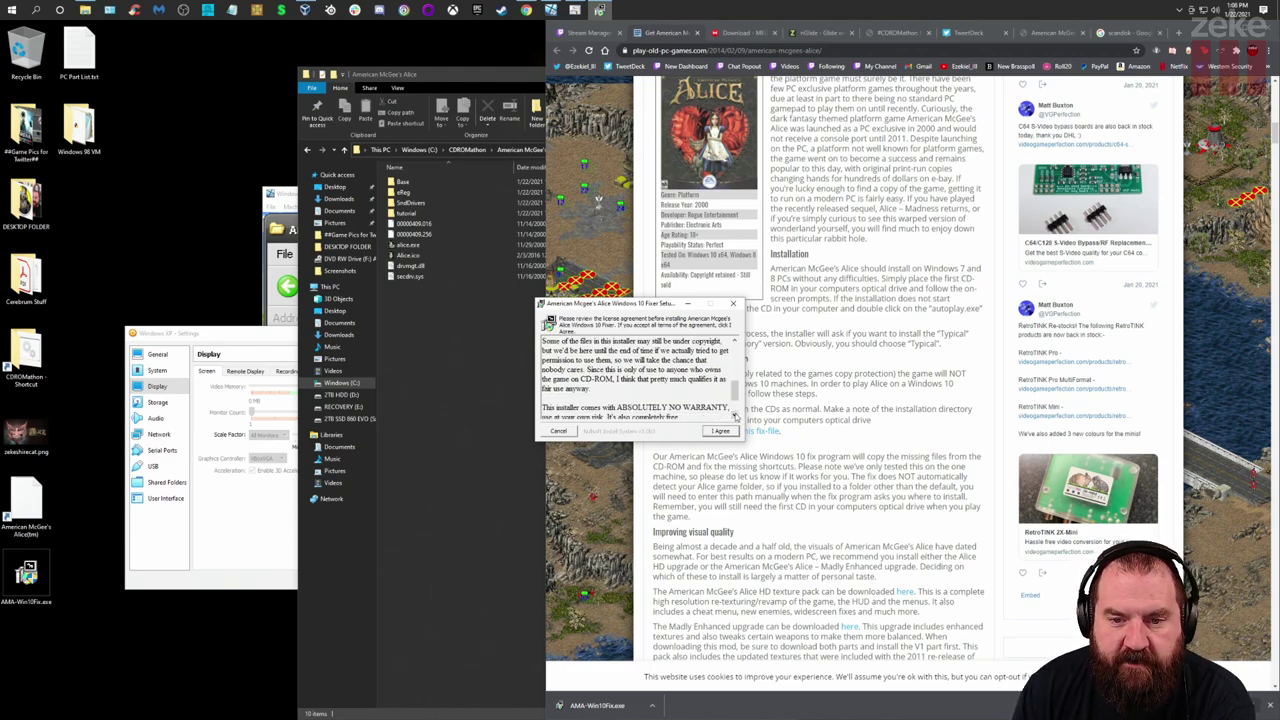
click(735, 418)
click(735, 418)
double_click(735, 418)
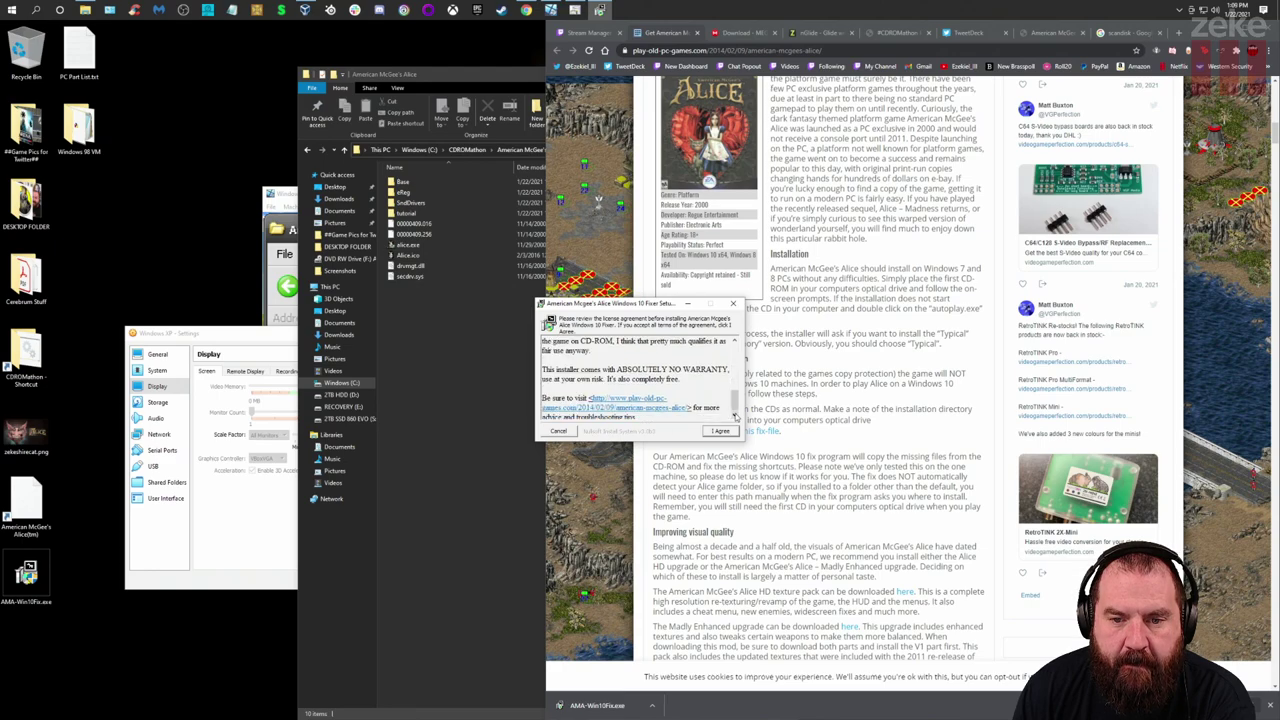
click(735, 418)
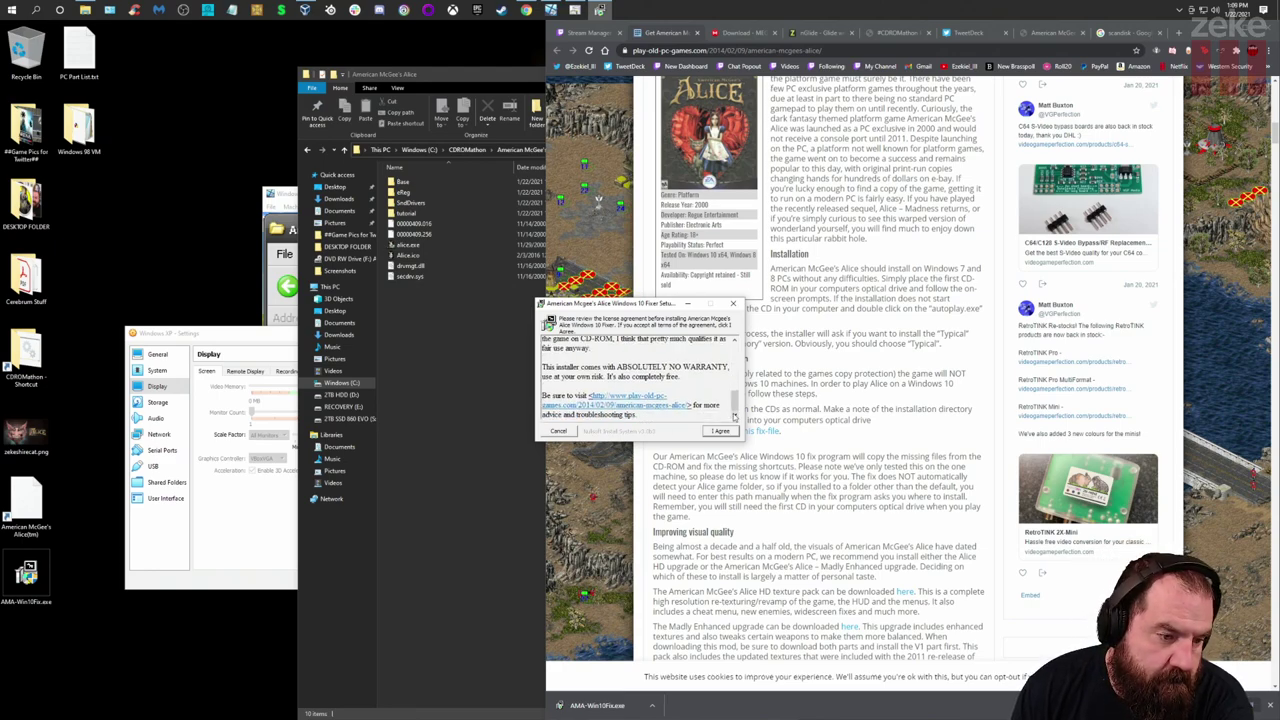
click(568, 433)
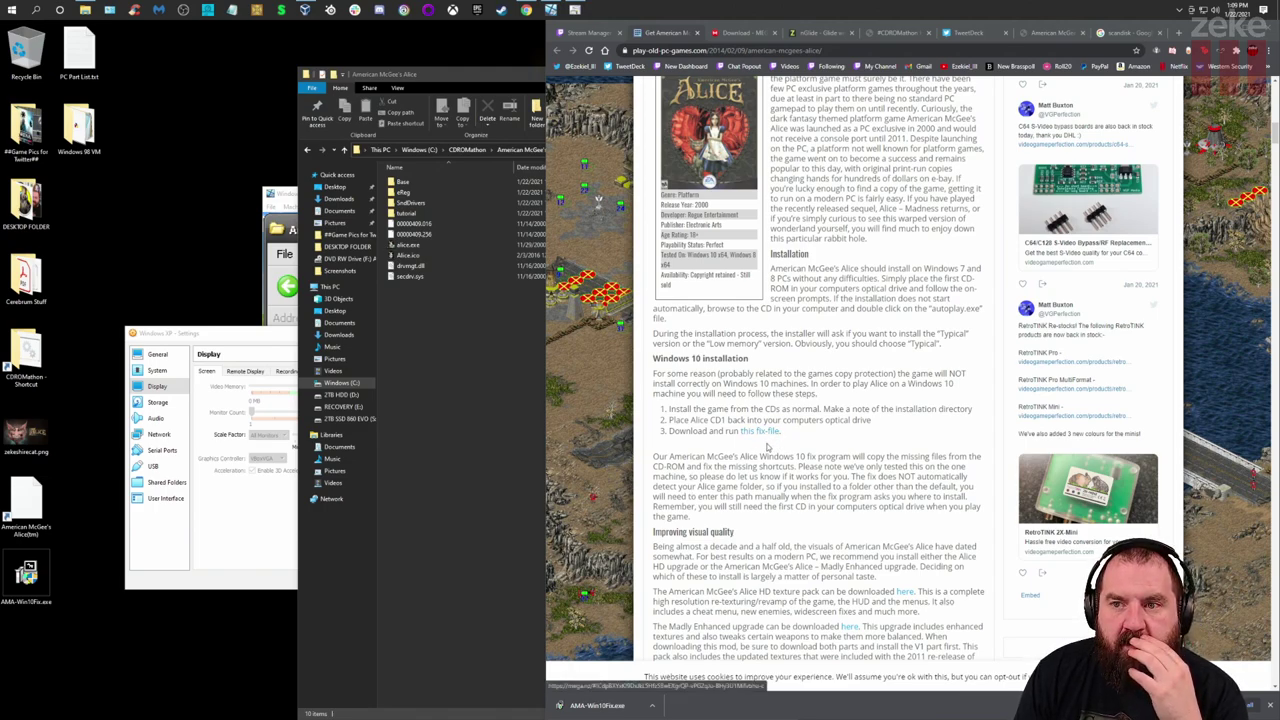
Save nGlide210_setup.exe from the nGlide page to the desktop and bring the XP VM forward
click(812, 33)
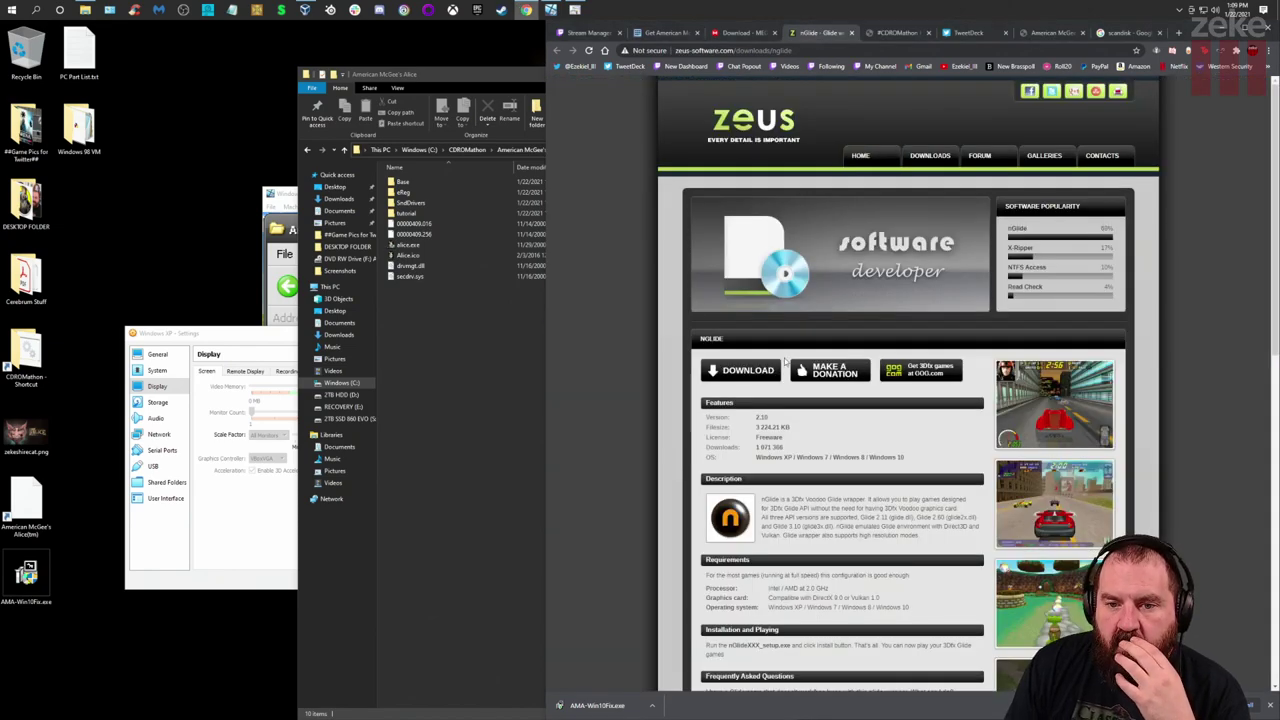
click(749, 371)
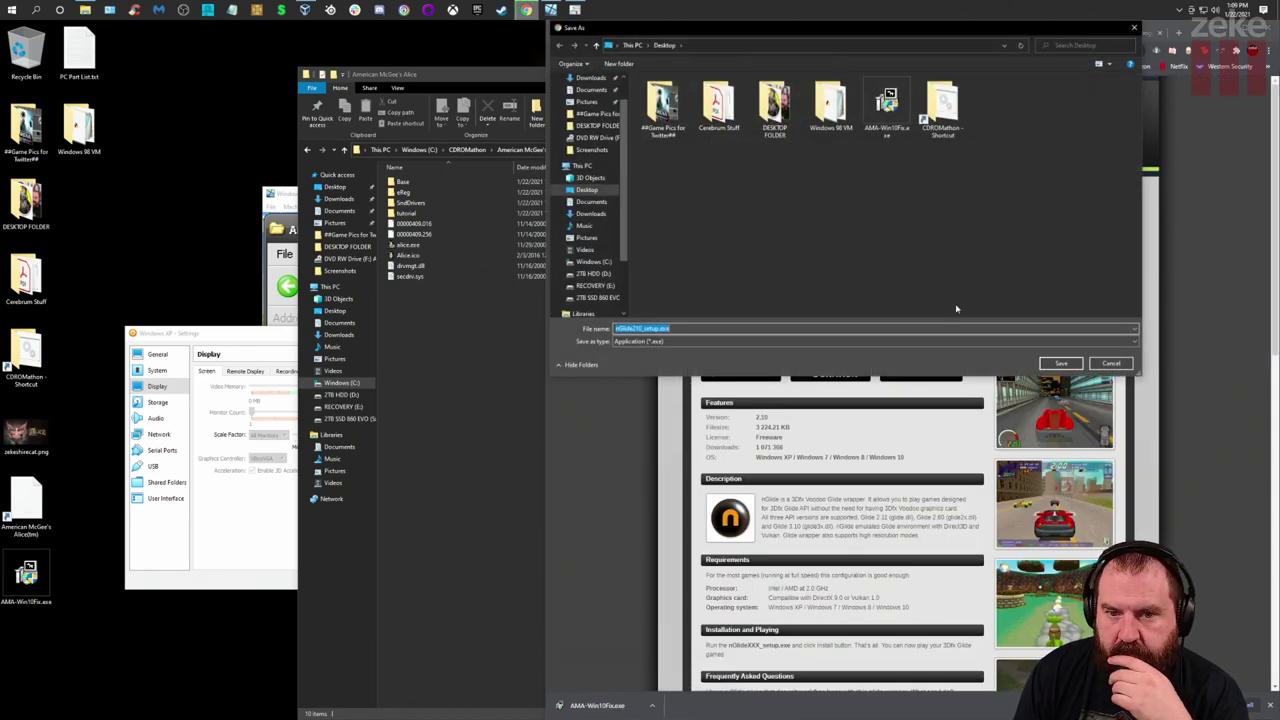
click(1047, 365)
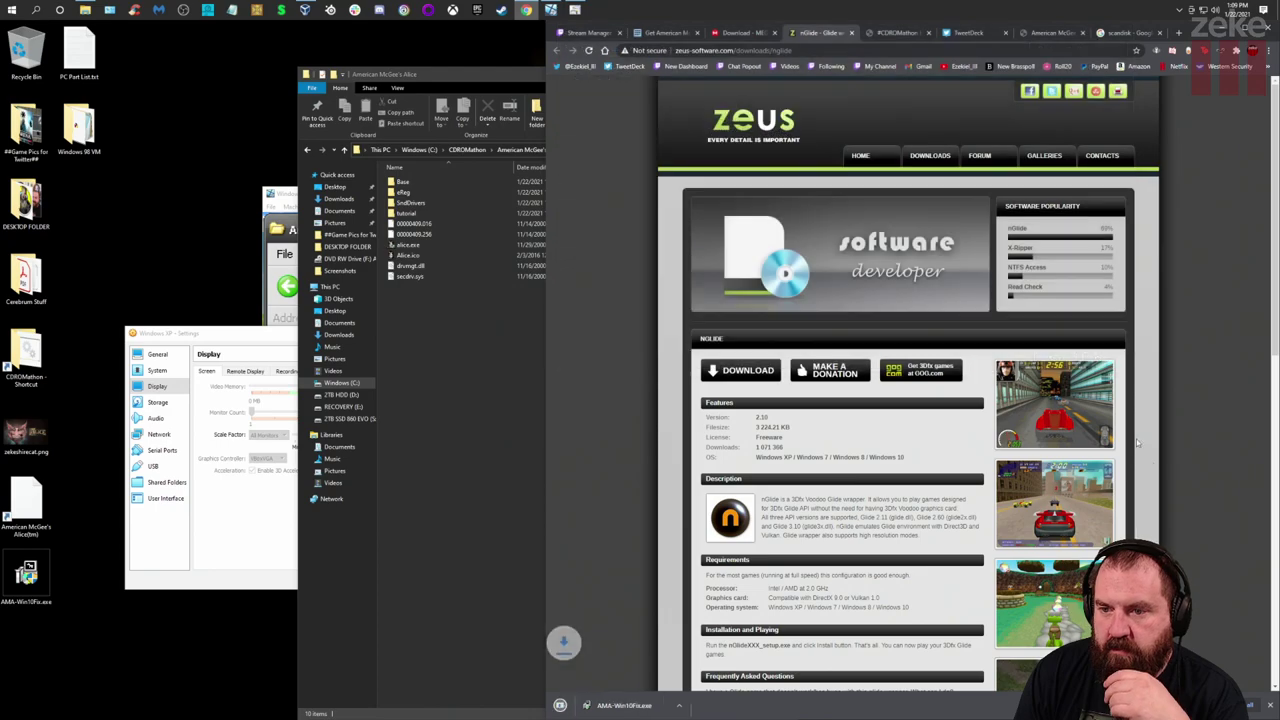
click(1270, 705)
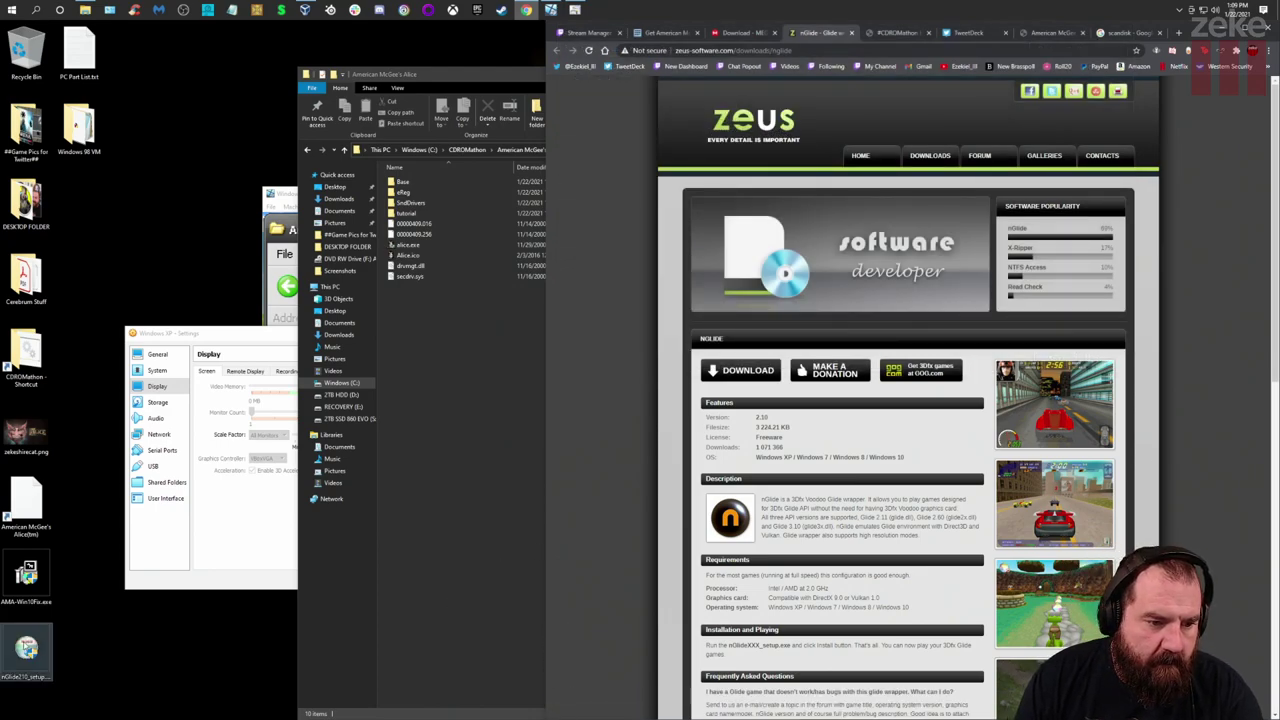
click(550, 9)
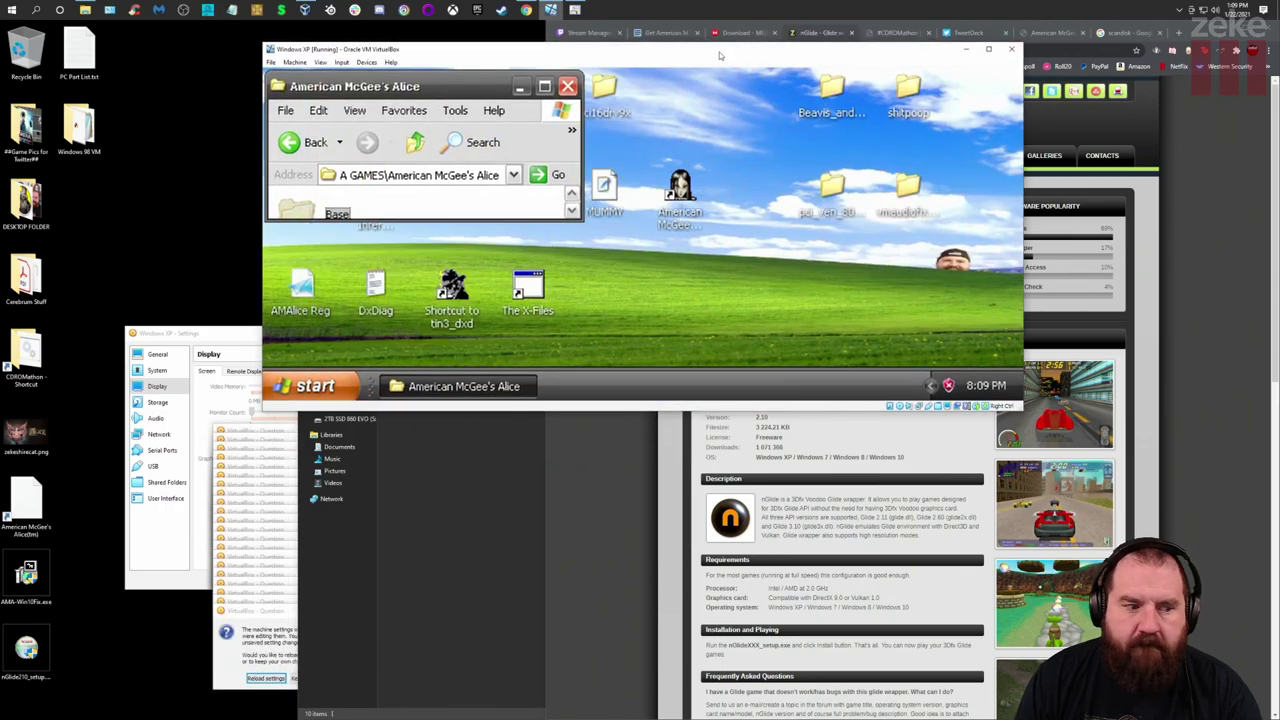
Copy nGlide210_setup.exe onto the XP desktop, maximize the VM, and enlarge the Alice folder window
drag(720, 50, 686, 266)
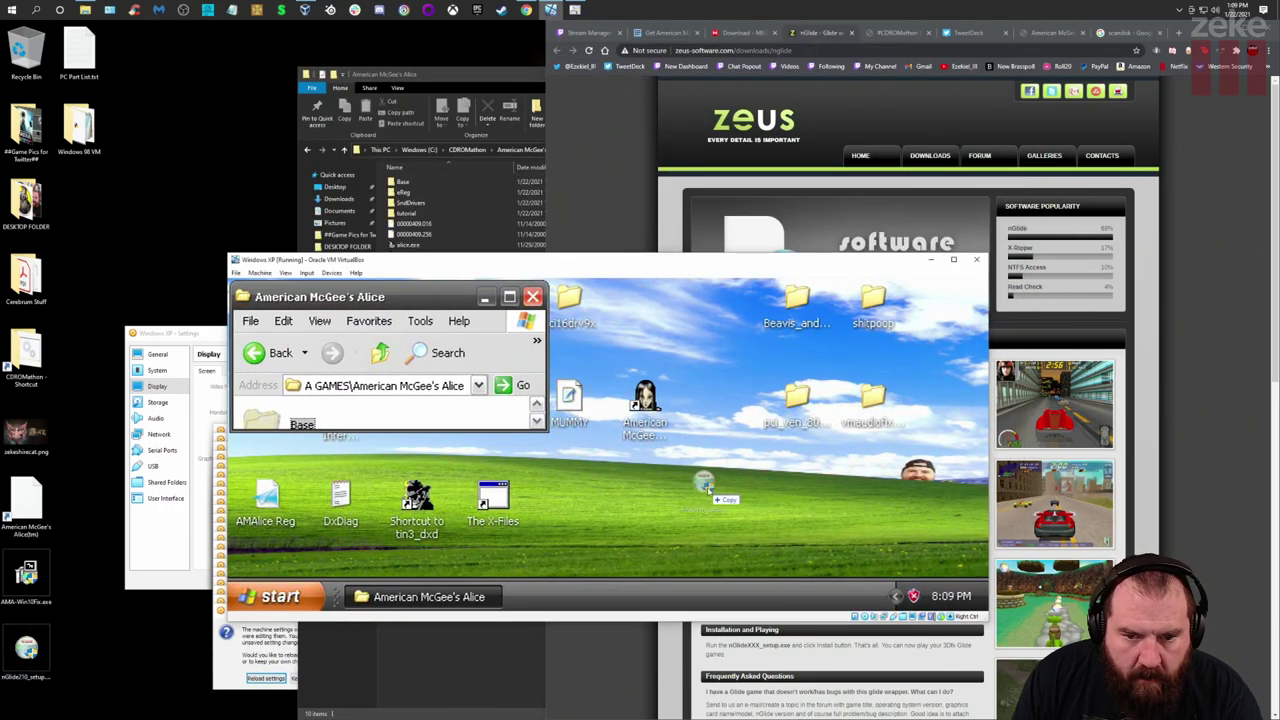
drag(710, 488, 714, 490)
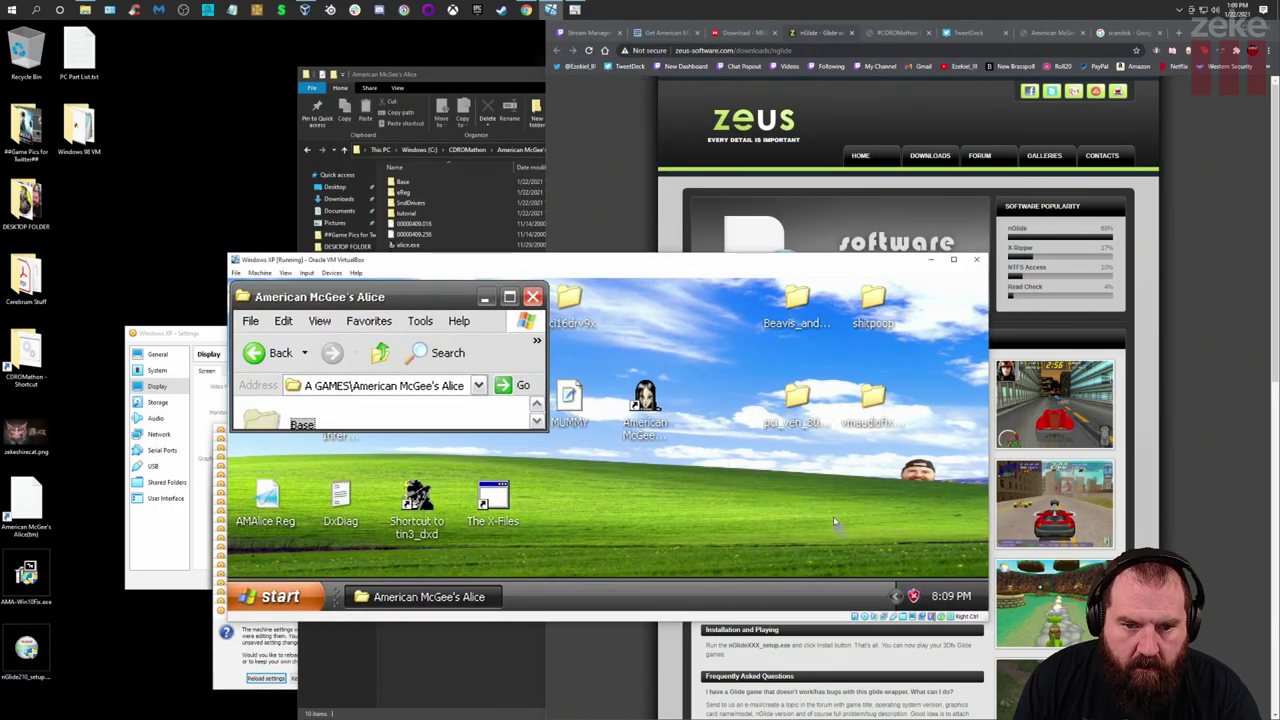
click(955, 260)
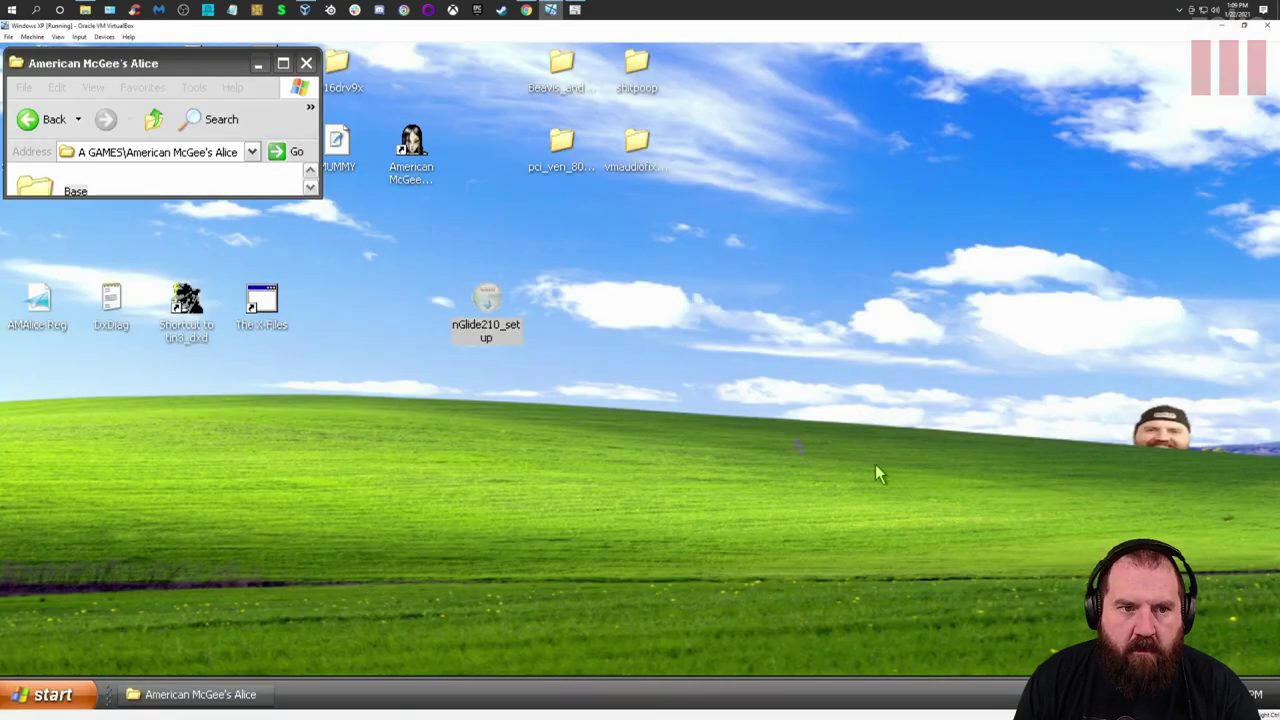
drag(188, 75, 989, 195)
drag(948, 316, 937, 604)
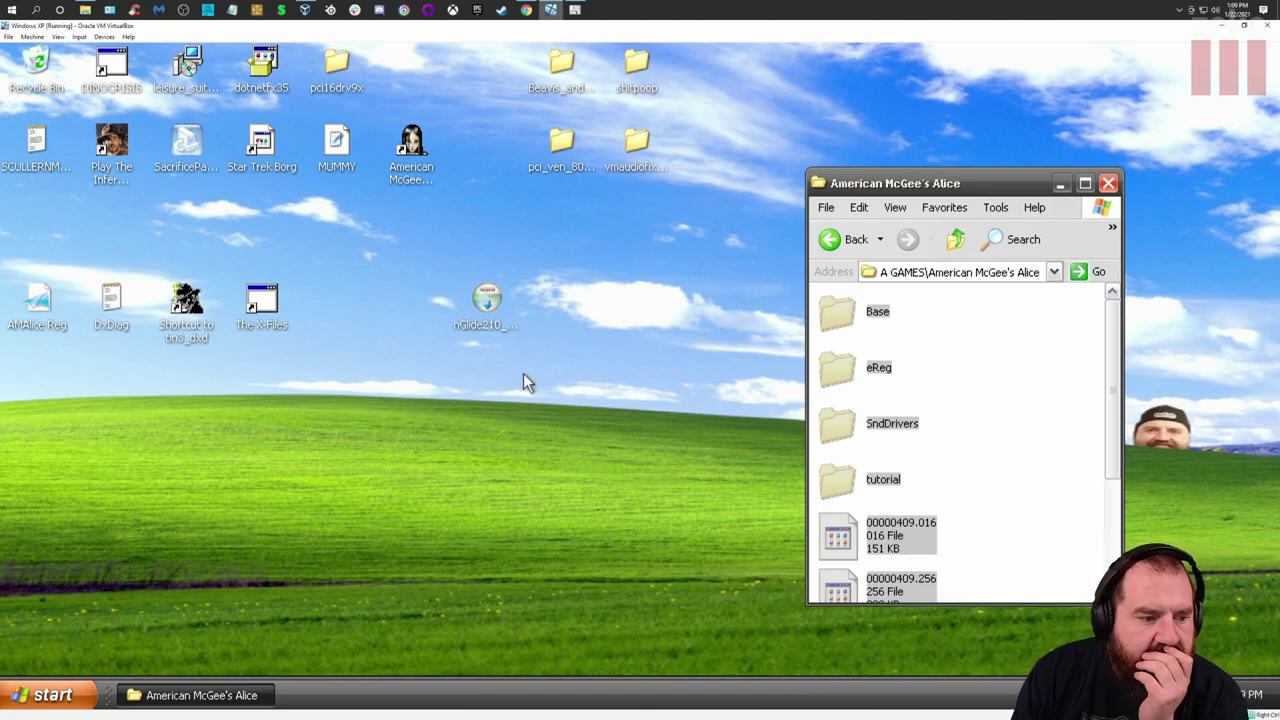
Run nGlide210_setup in the XP guest, install nGlide 2.10, and close the installer
double_click(487, 300)
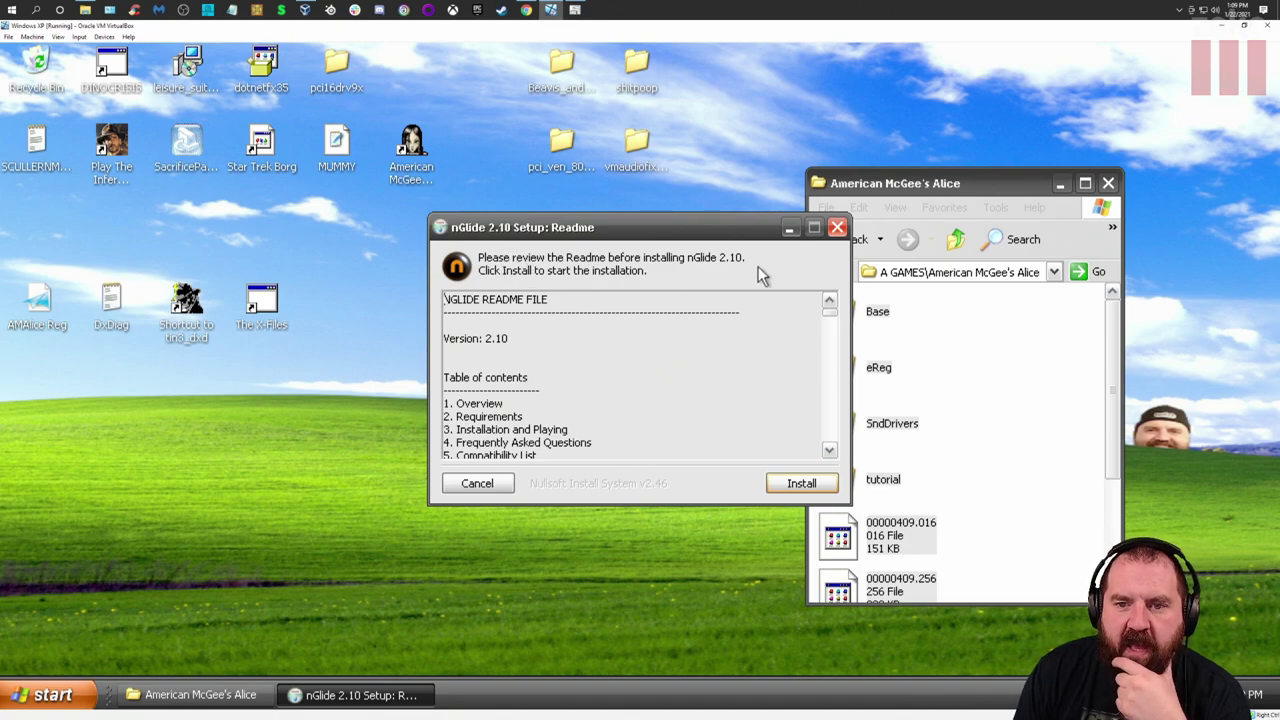
scroll(684, 368, down, 2)
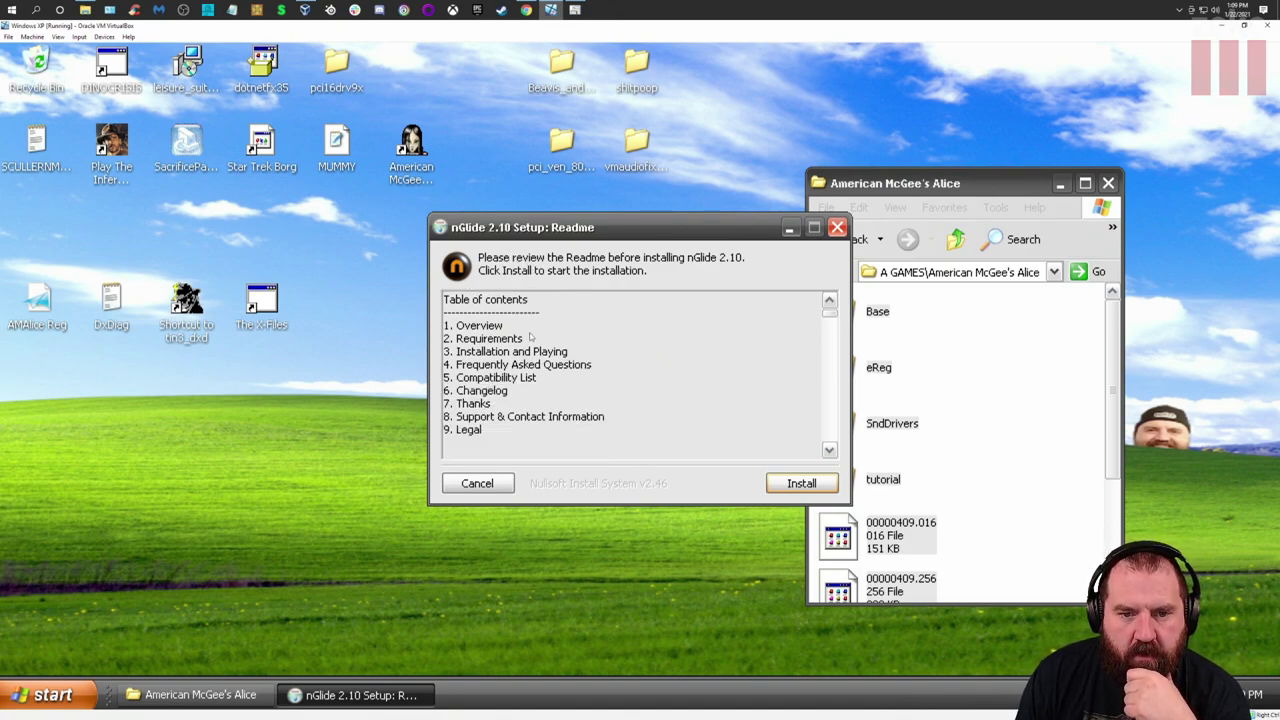
scroll(520, 410, down, 3)
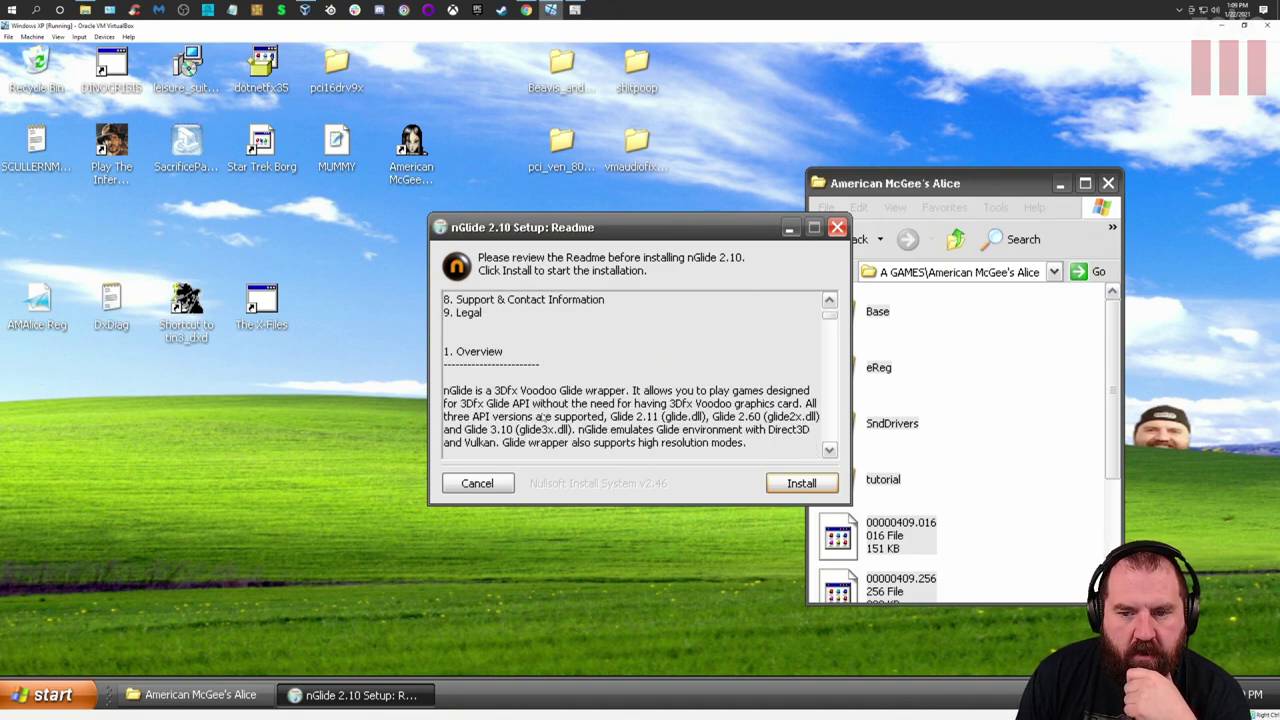
click(799, 484)
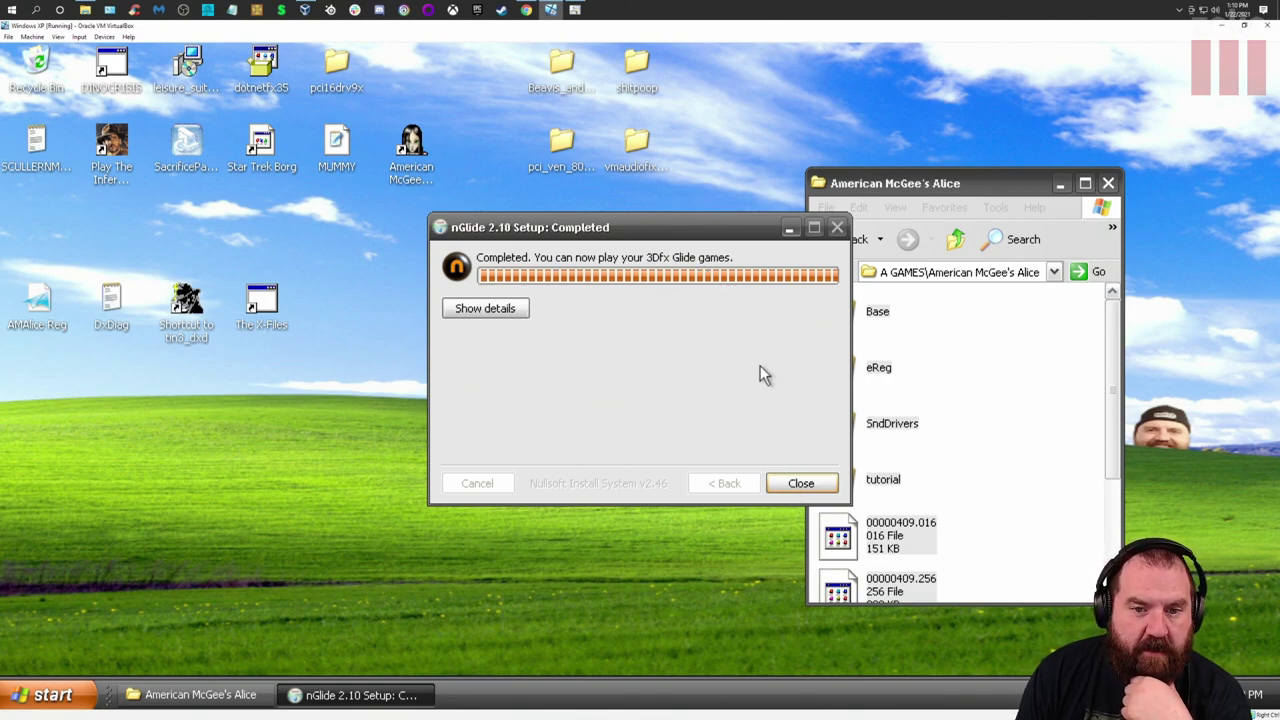
click(801, 484)
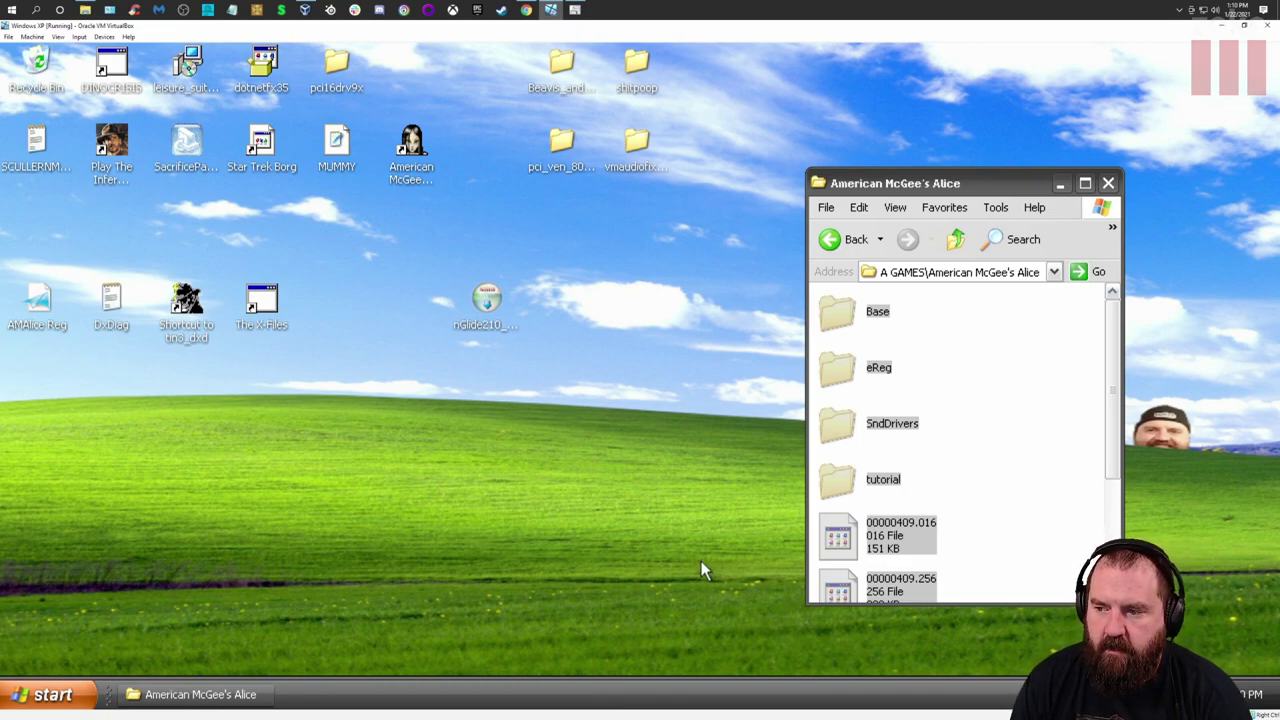
Launch American McGee's Alice from its XP desktop shortcut until the title logo appears
drag(950, 184, 891, 126)
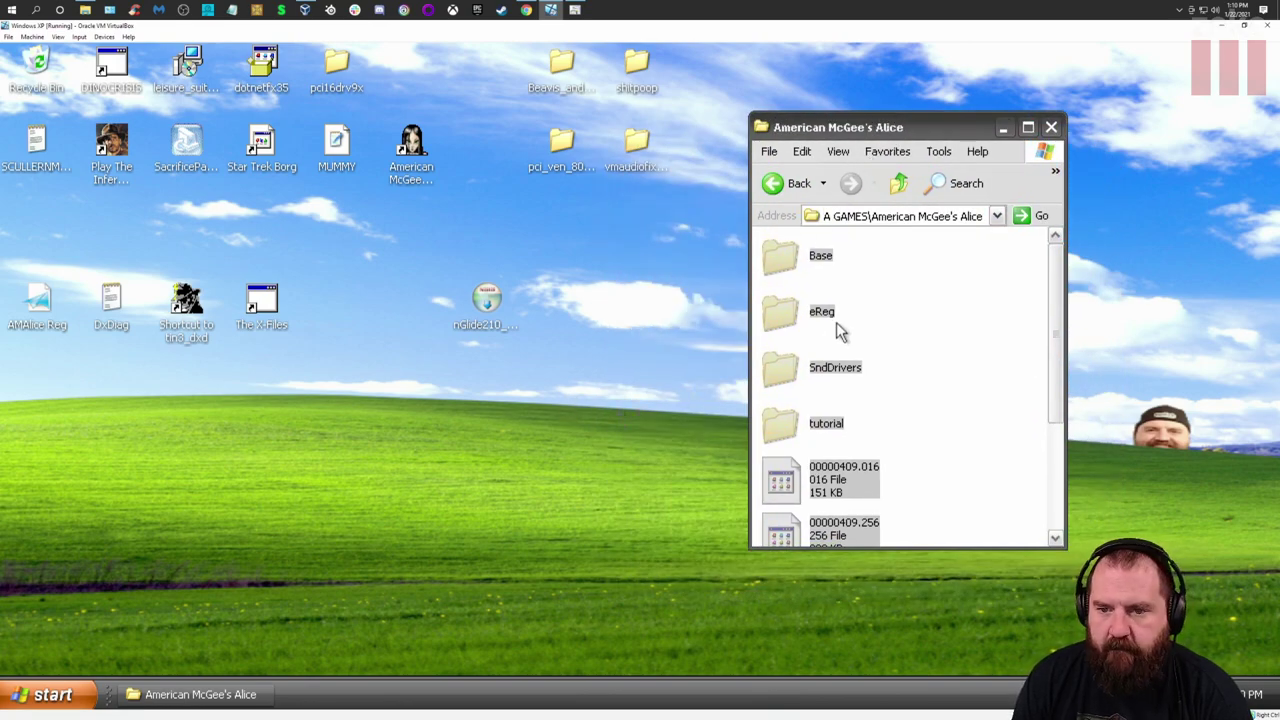
click(16, 705)
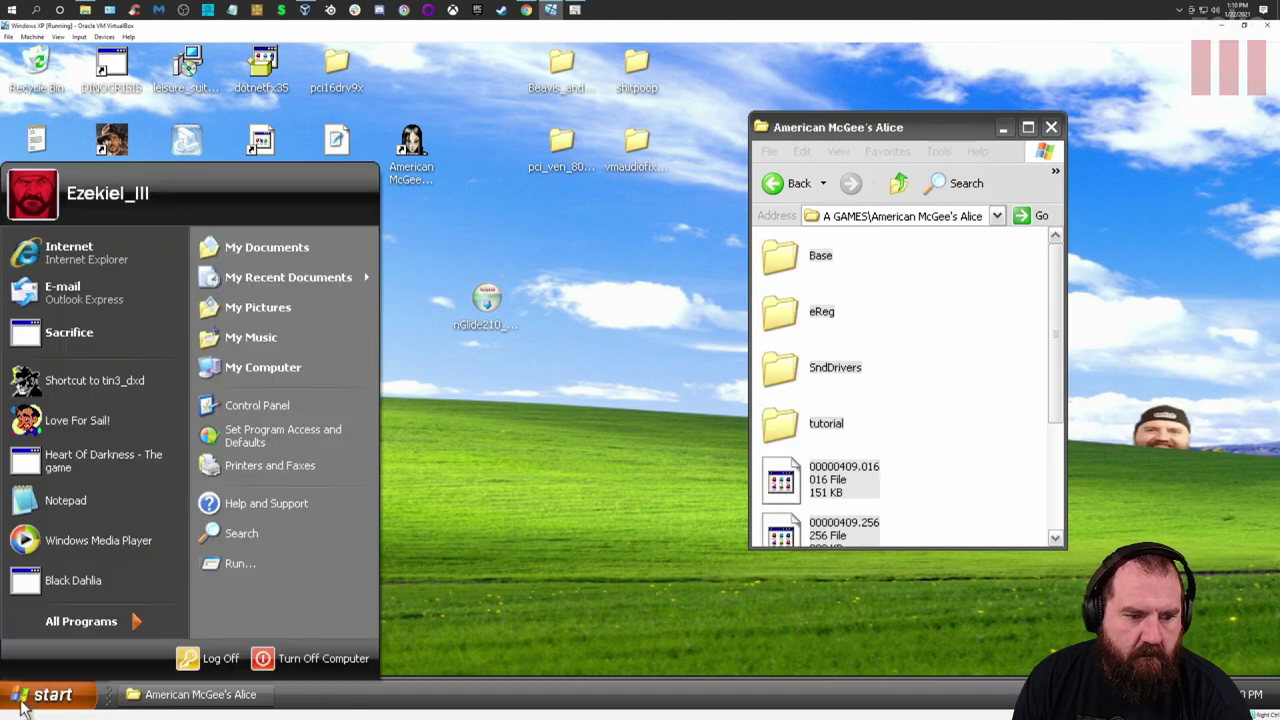
click(435, 578)
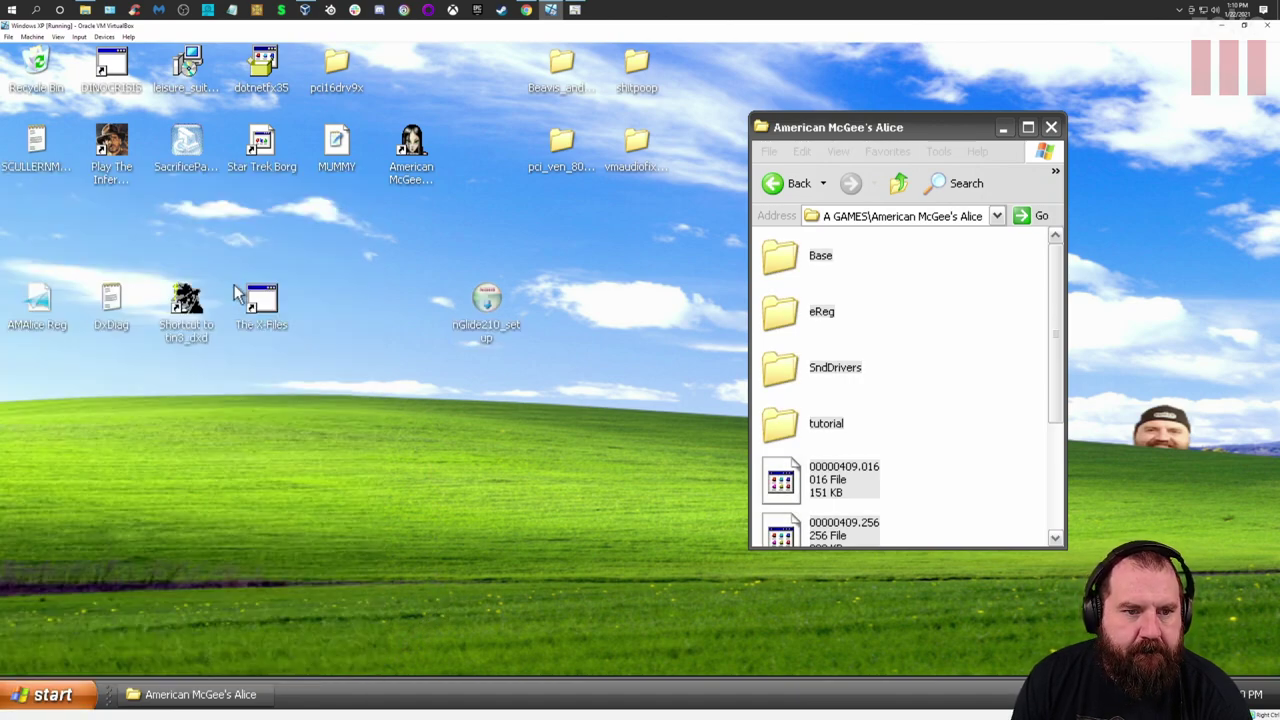
double_click(418, 150)
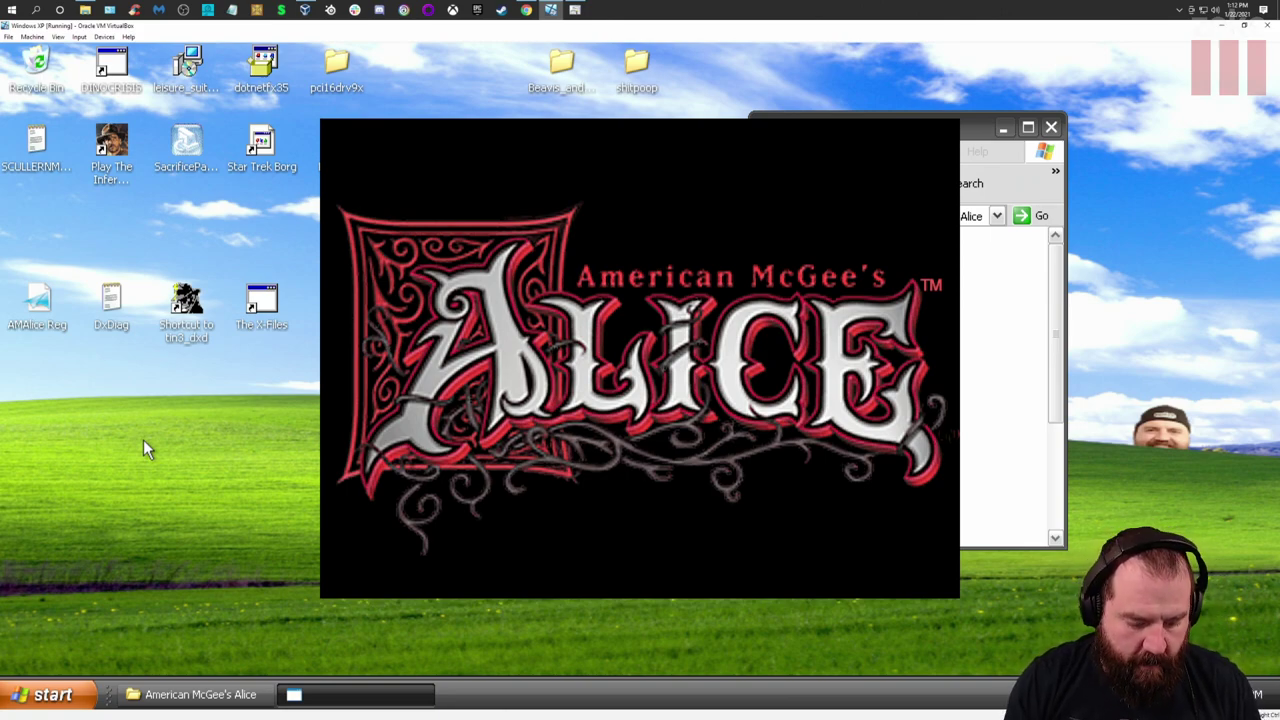
Open Task Manager via Ctrl+Alt+Del and end the VirtualBox Virtual Machine task
key(ctrl+alt+Delete)
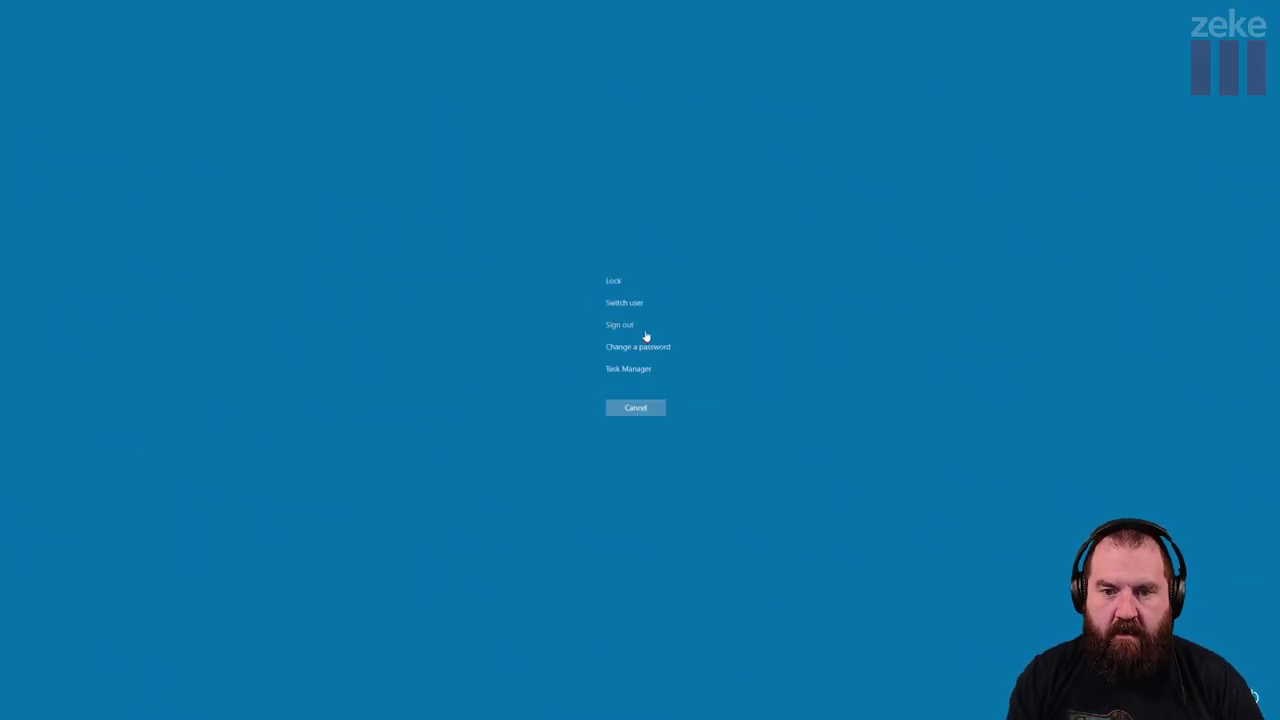
click(628, 369)
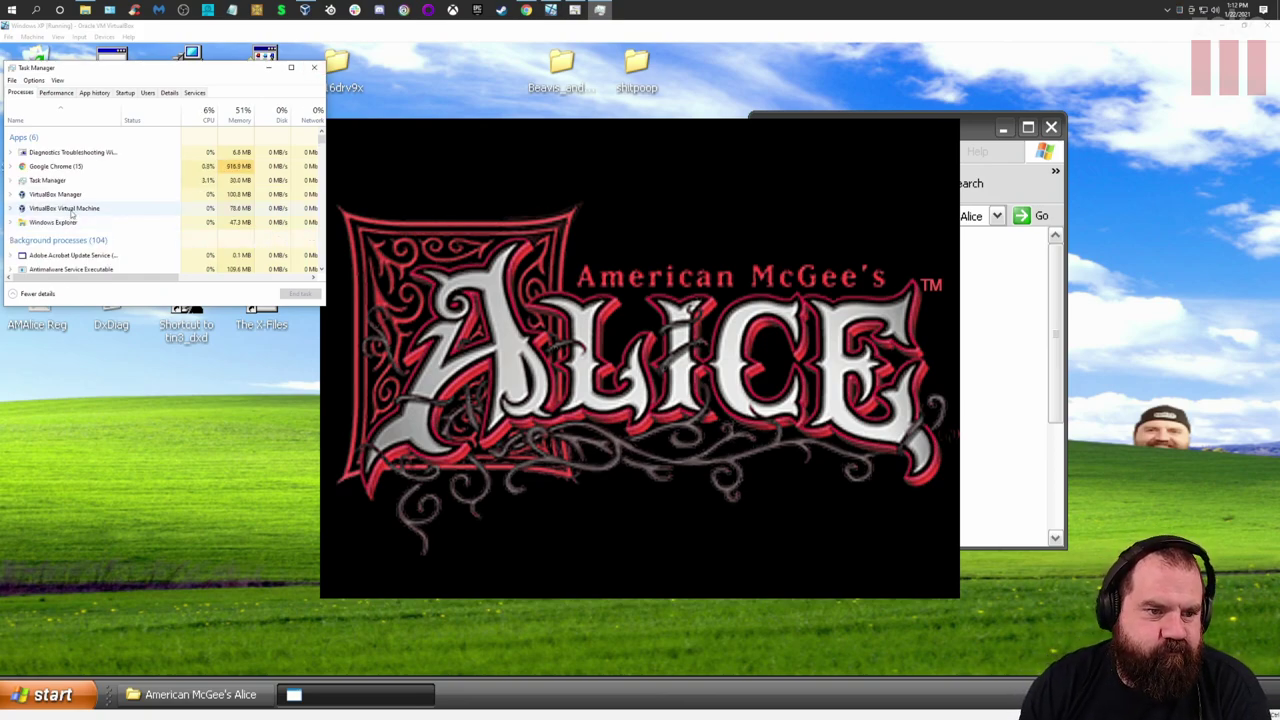
click(75, 210)
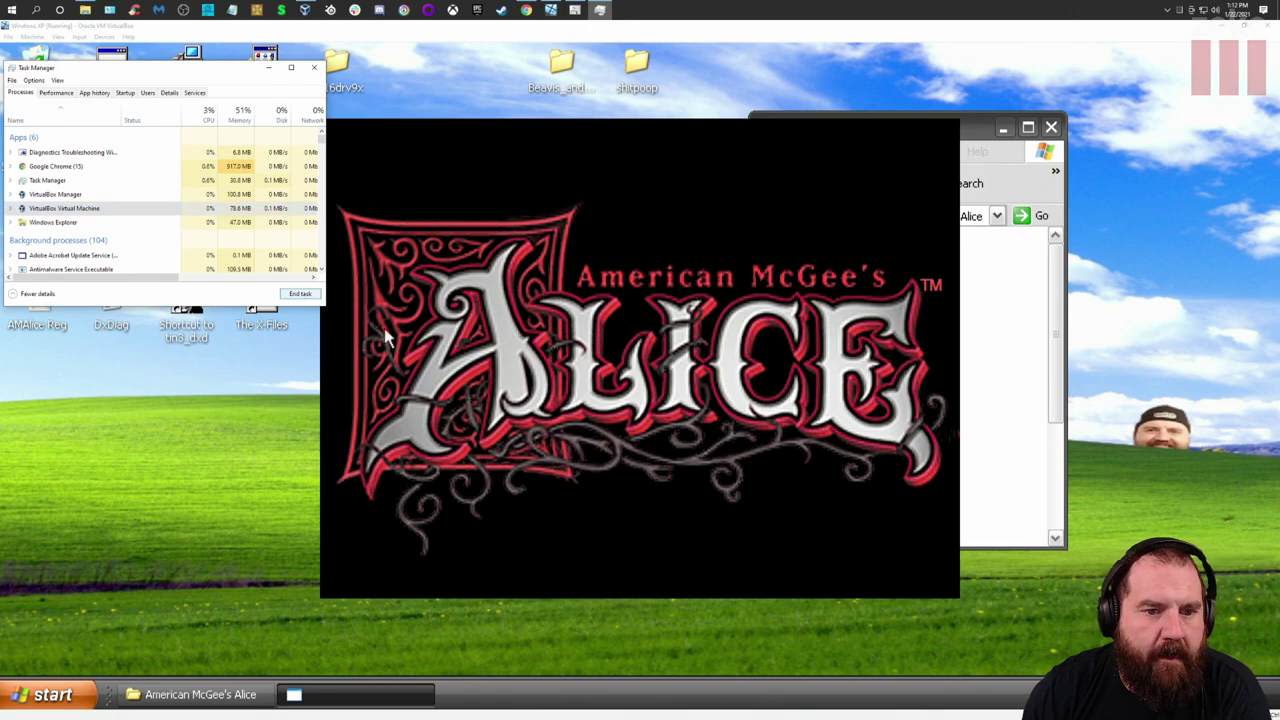
click(300, 293)
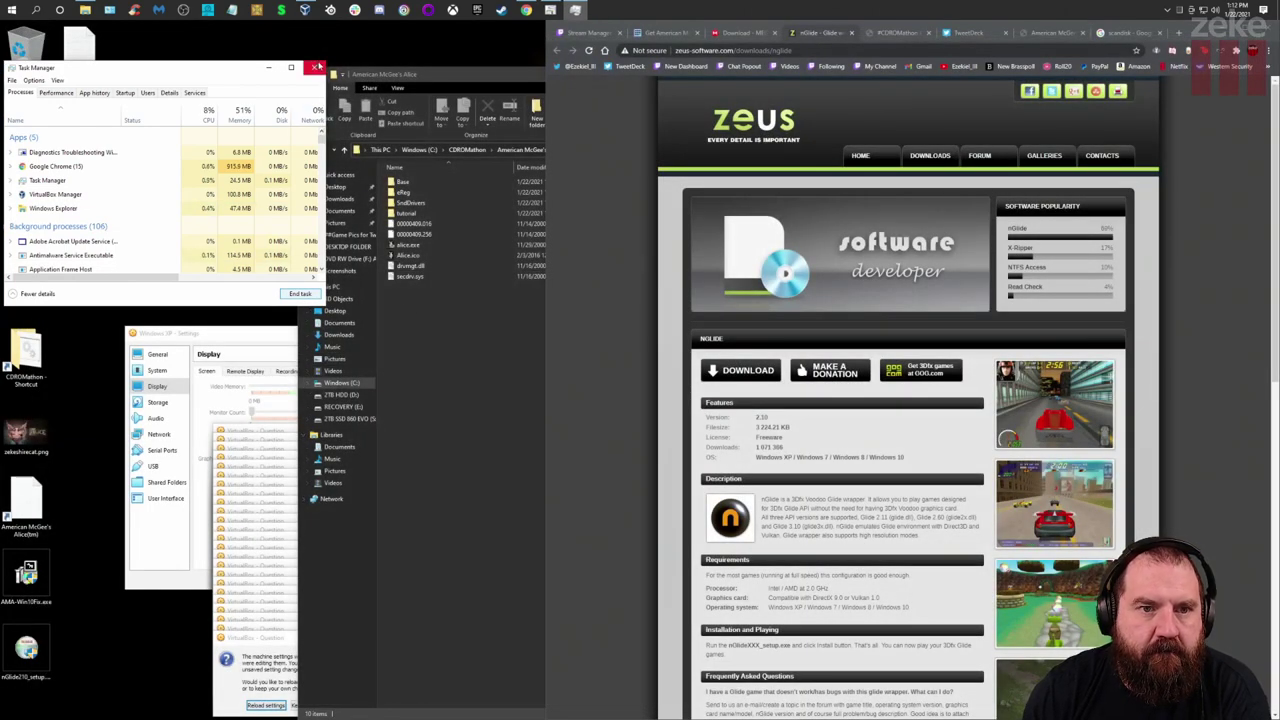
Close Task Manager and bring the VirtualBox windows back to the front
click(318, 66)
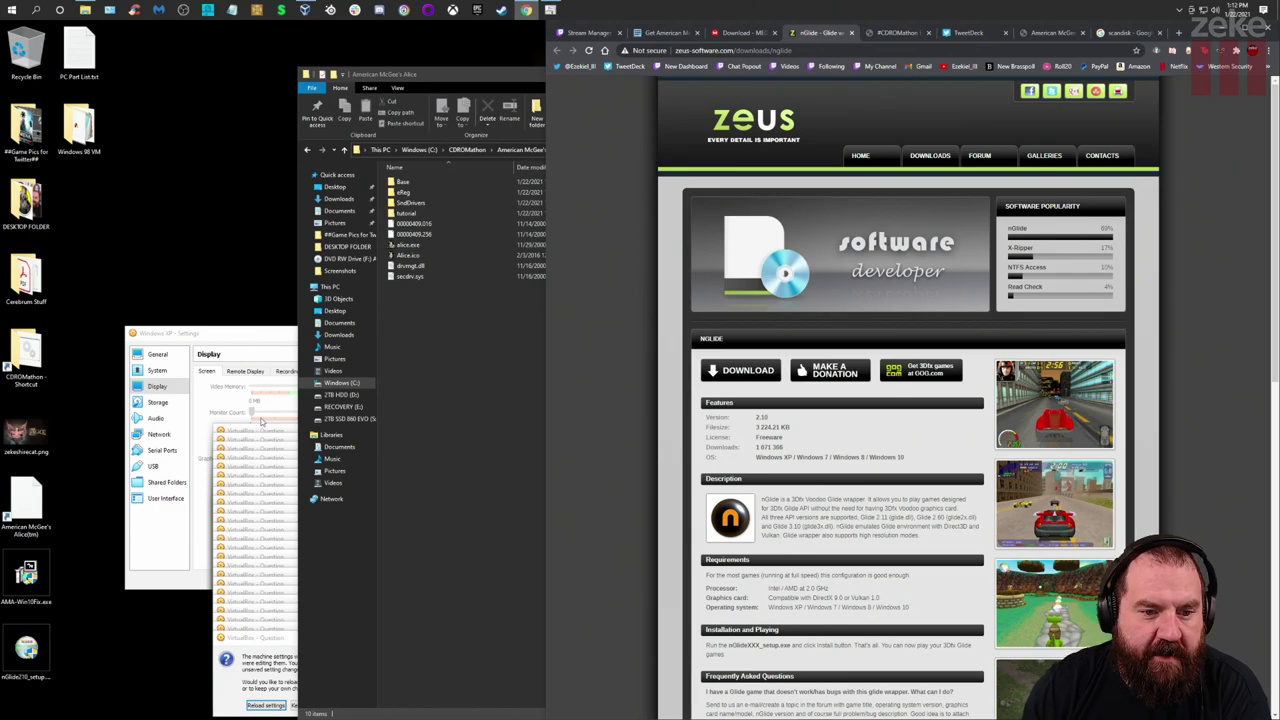
click(268, 336)
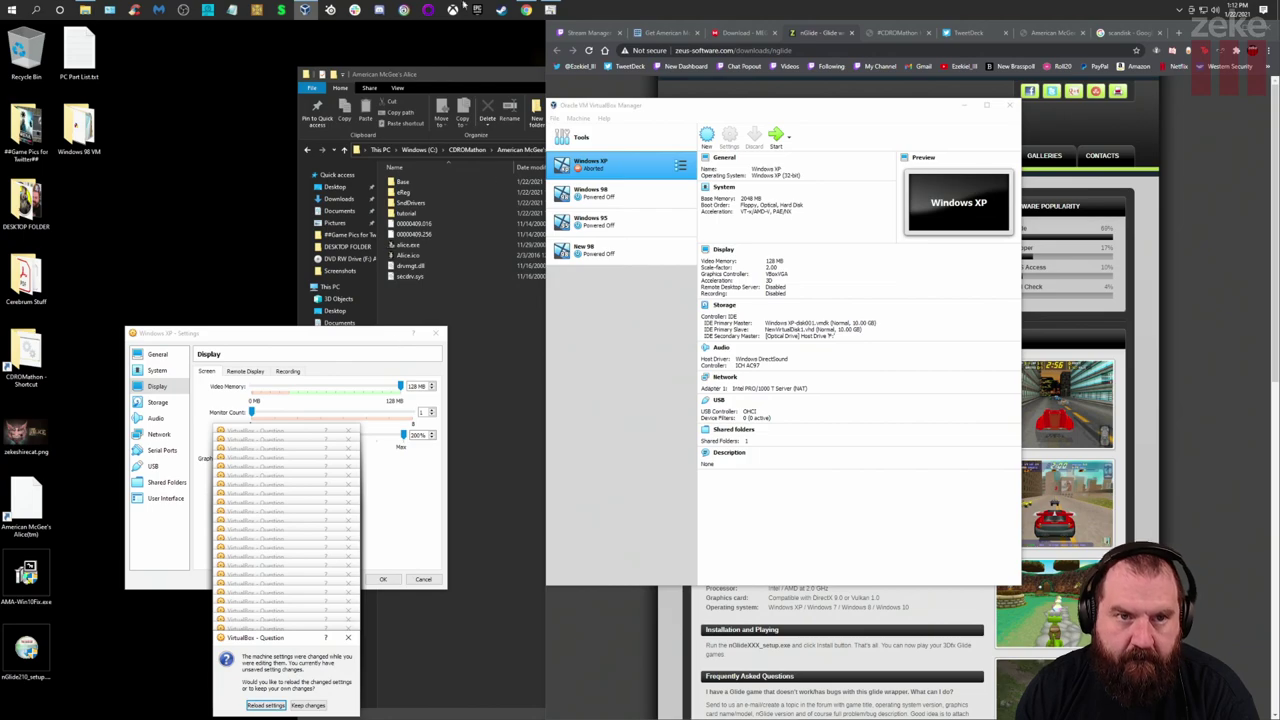
Bring VirtualBox up from the taskbar and dismiss the first few stacked question prompts
right_click(305, 10)
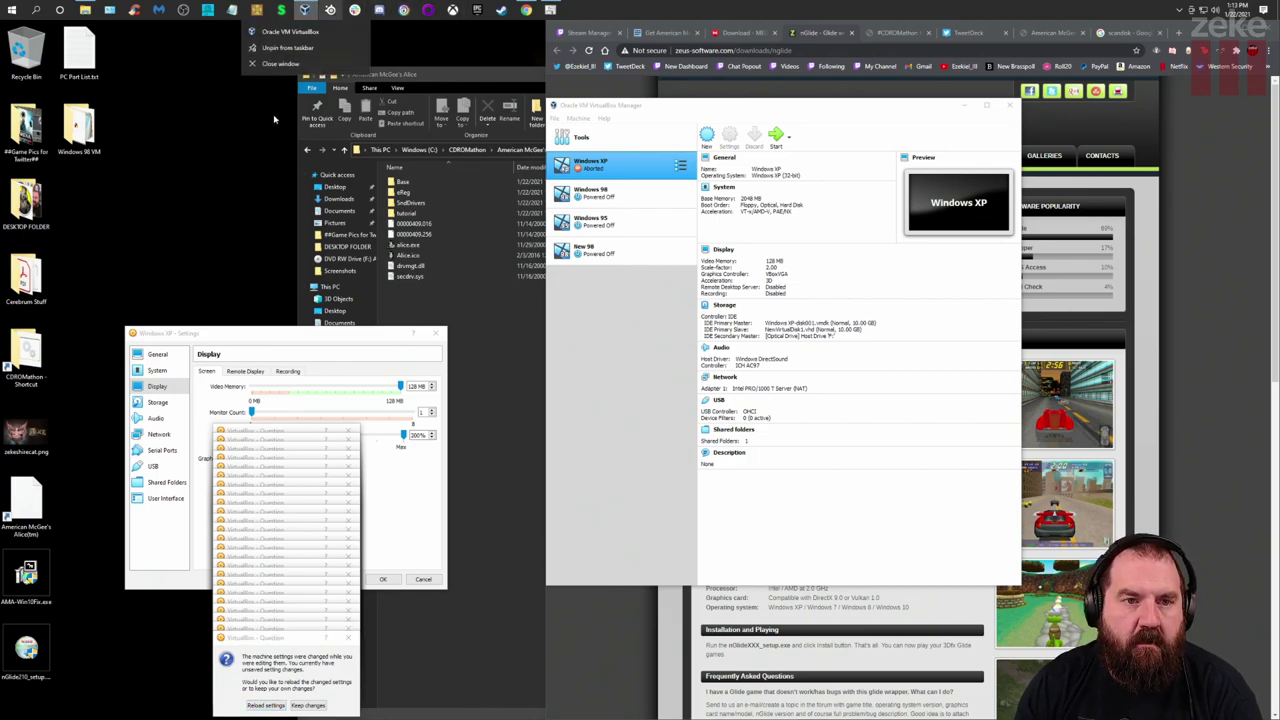
click(280, 63)
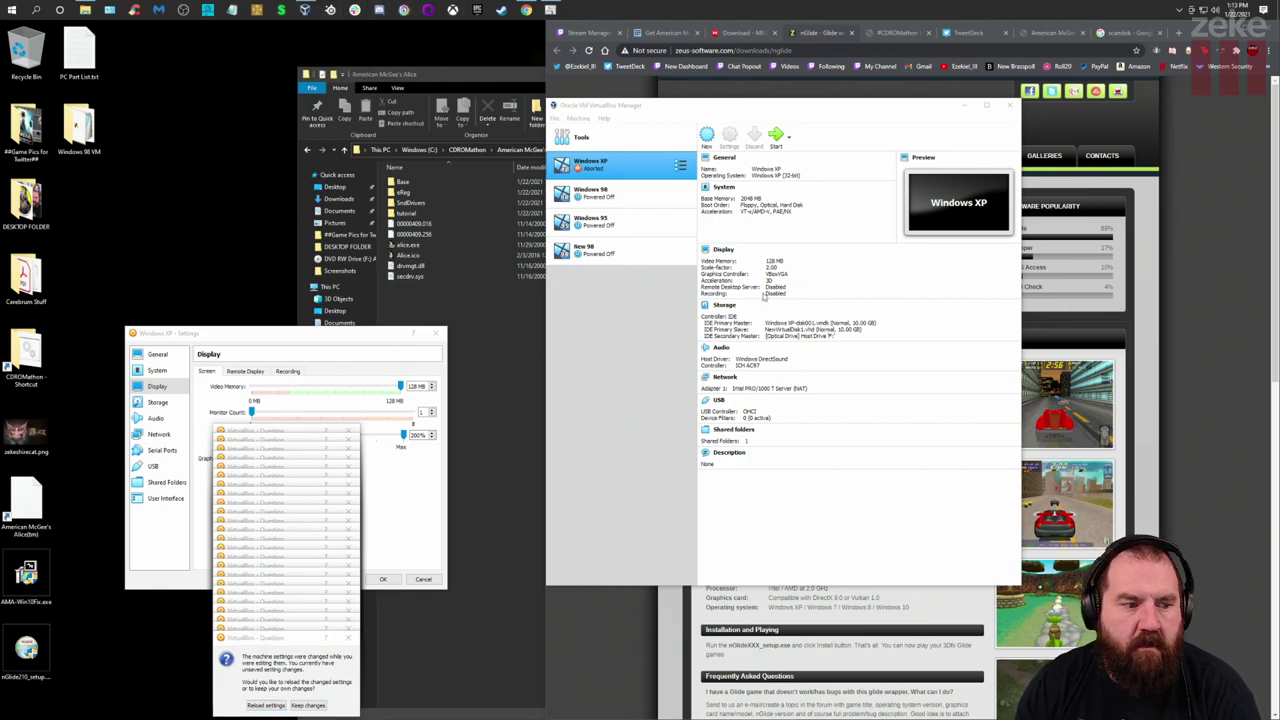
click(348, 637)
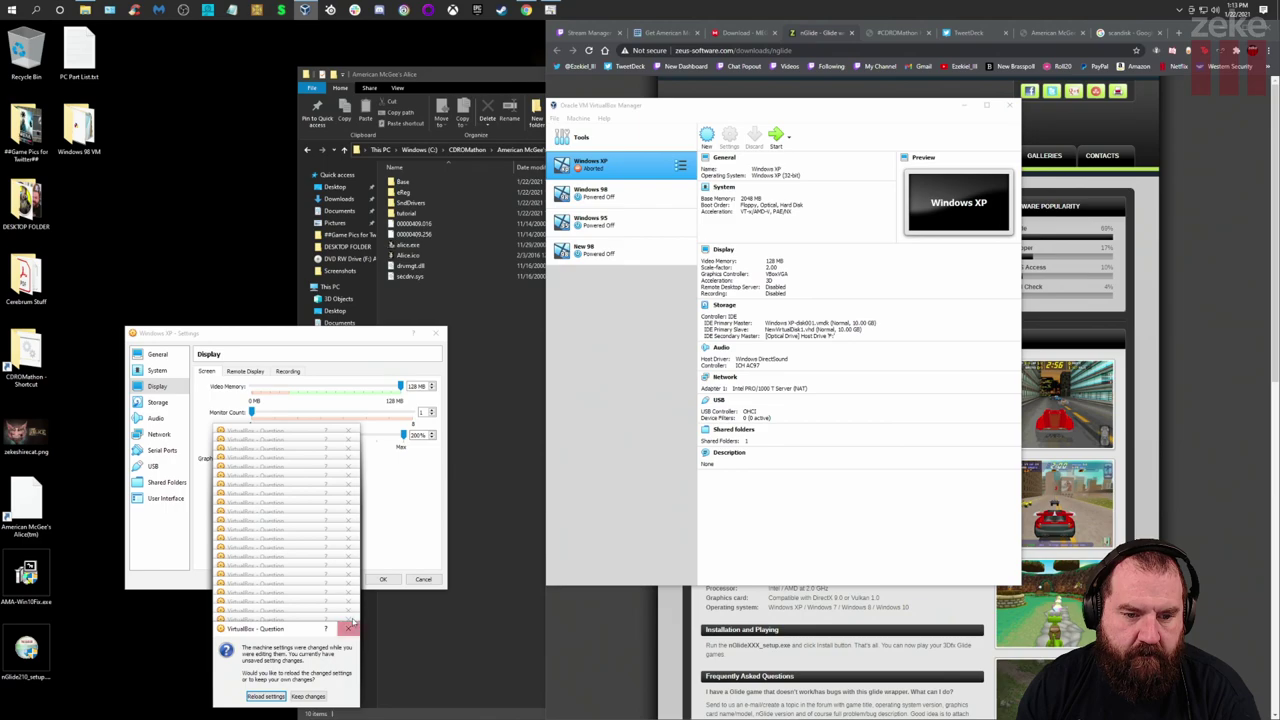
click(348, 630)
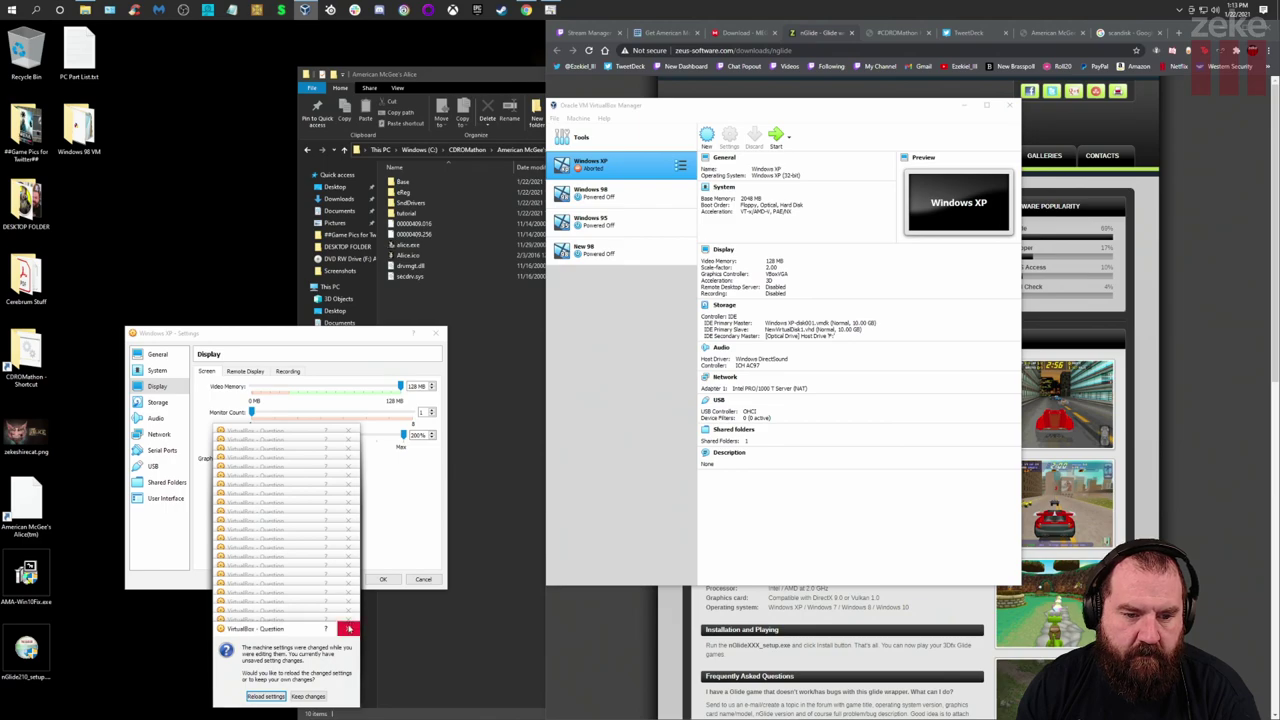
click(307, 697)
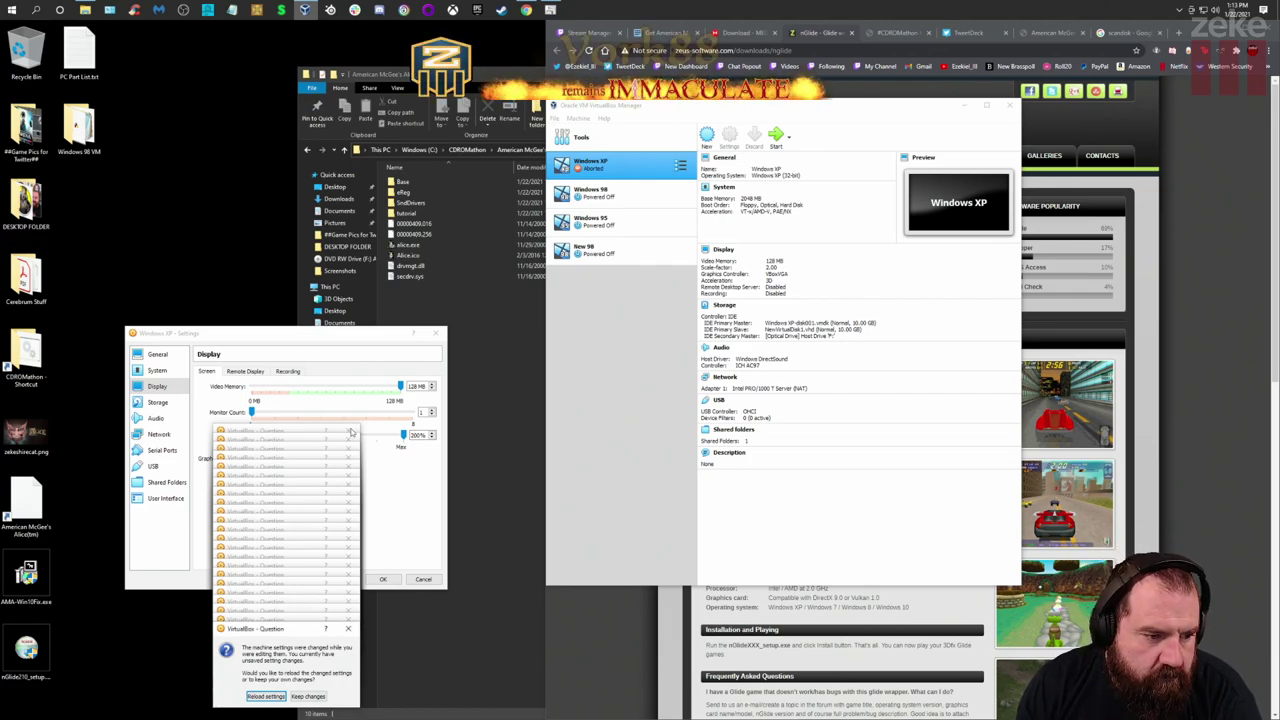
click(348, 628)
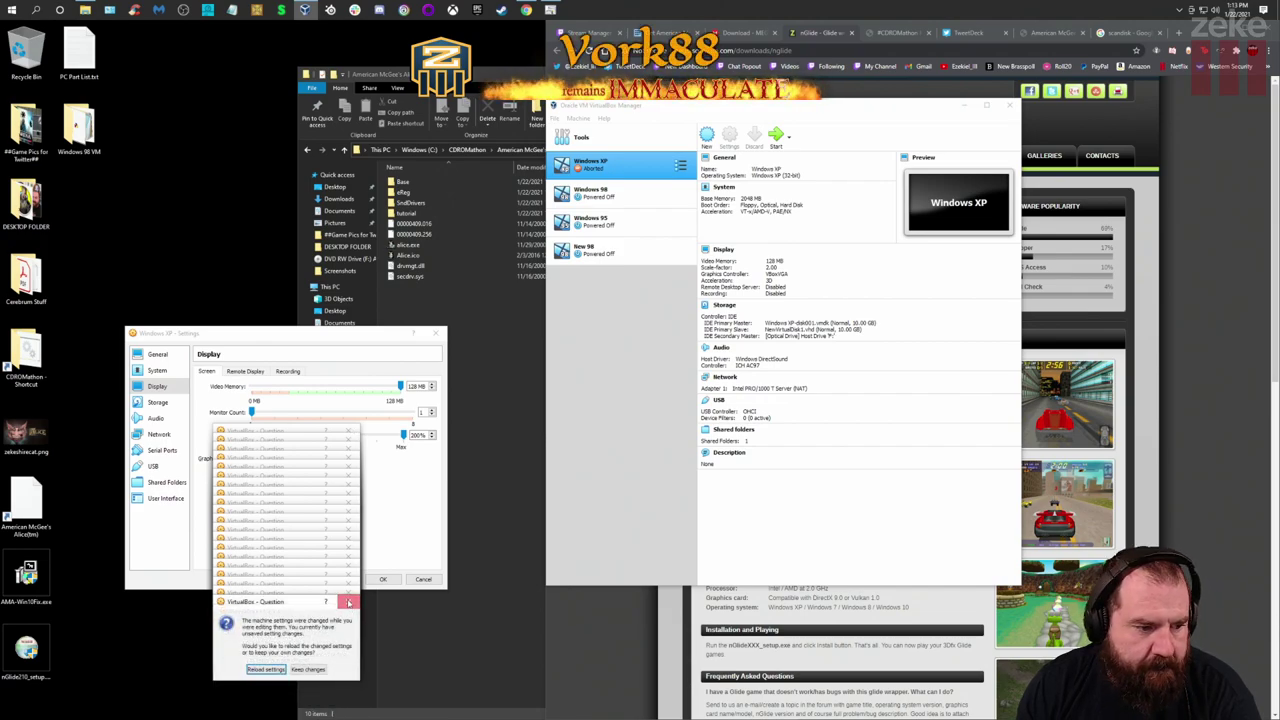
Clear the remaining stacked settings-changed warnings, finishing with Escape
click(348, 601)
click(348, 592)
click(348, 583)
click(348, 574)
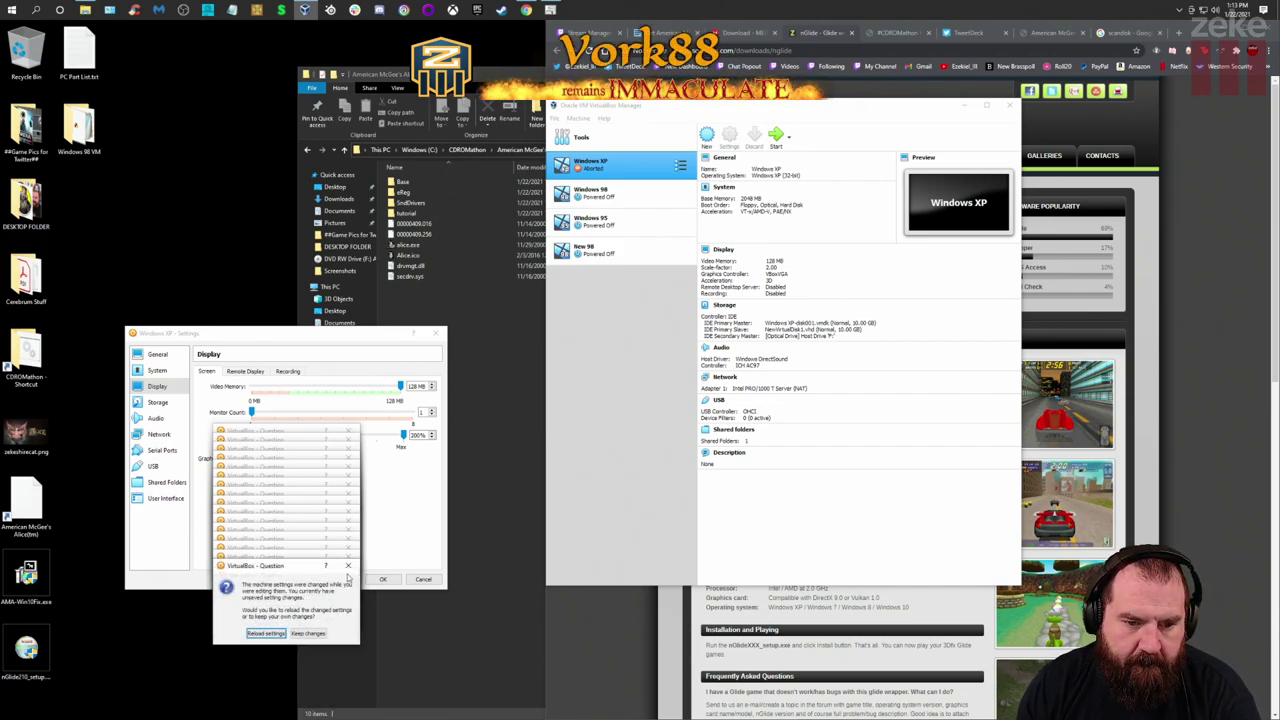
click(348, 565)
click(348, 556)
click(348, 547)
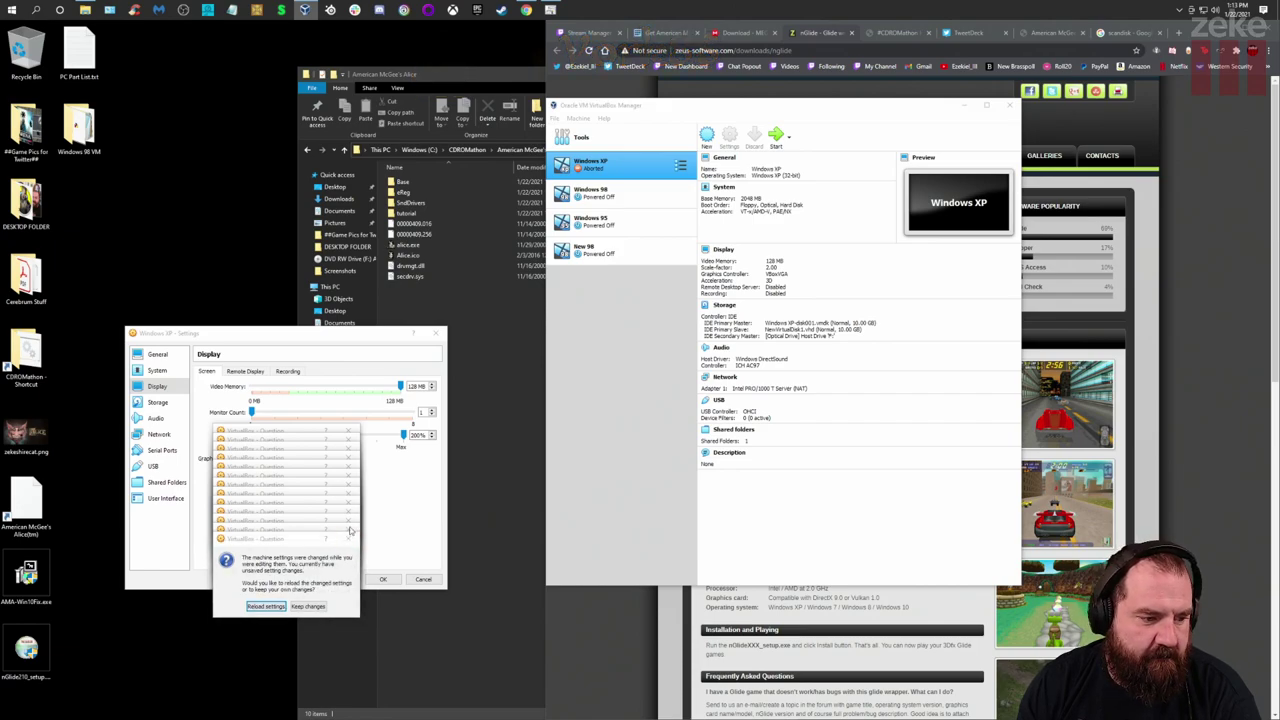
click(348, 536)
click(348, 528)
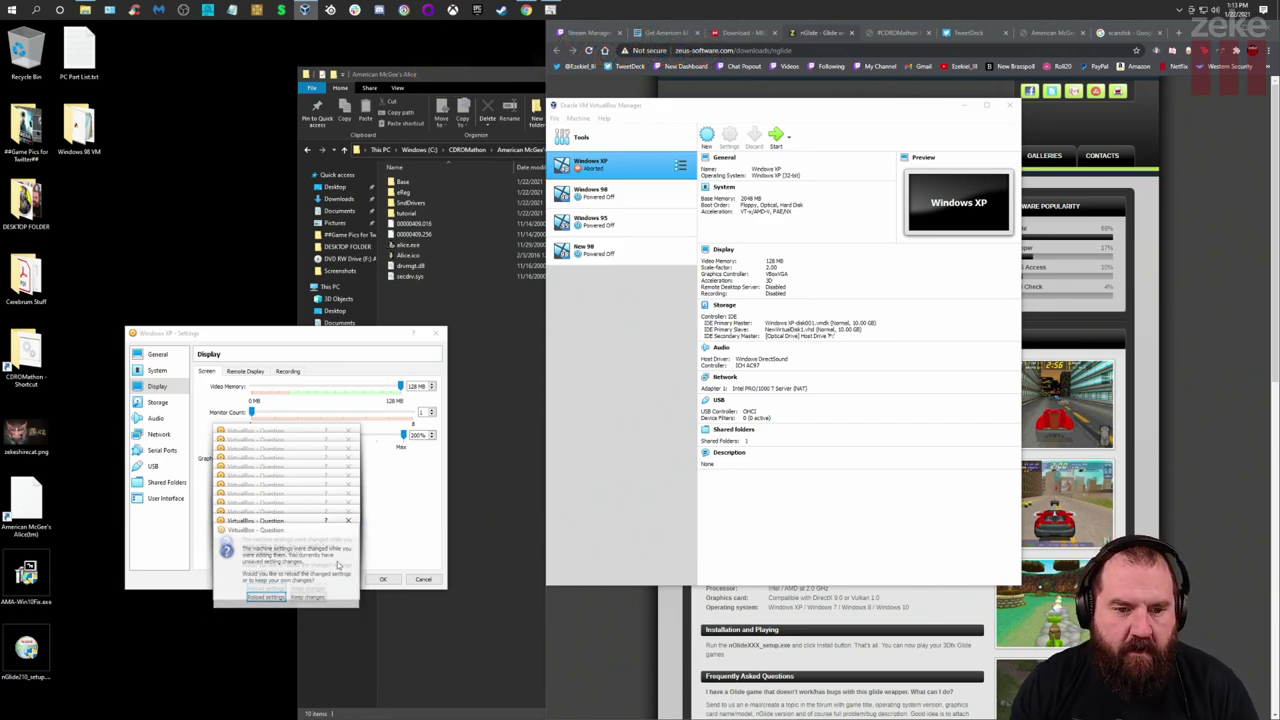
key(Escape)
key(Escape)
key(Escape)
key(Escape)
key(Escape)
key(Escape)
key(Escape)
key(Escape)
key(Escape)
key(Escape)
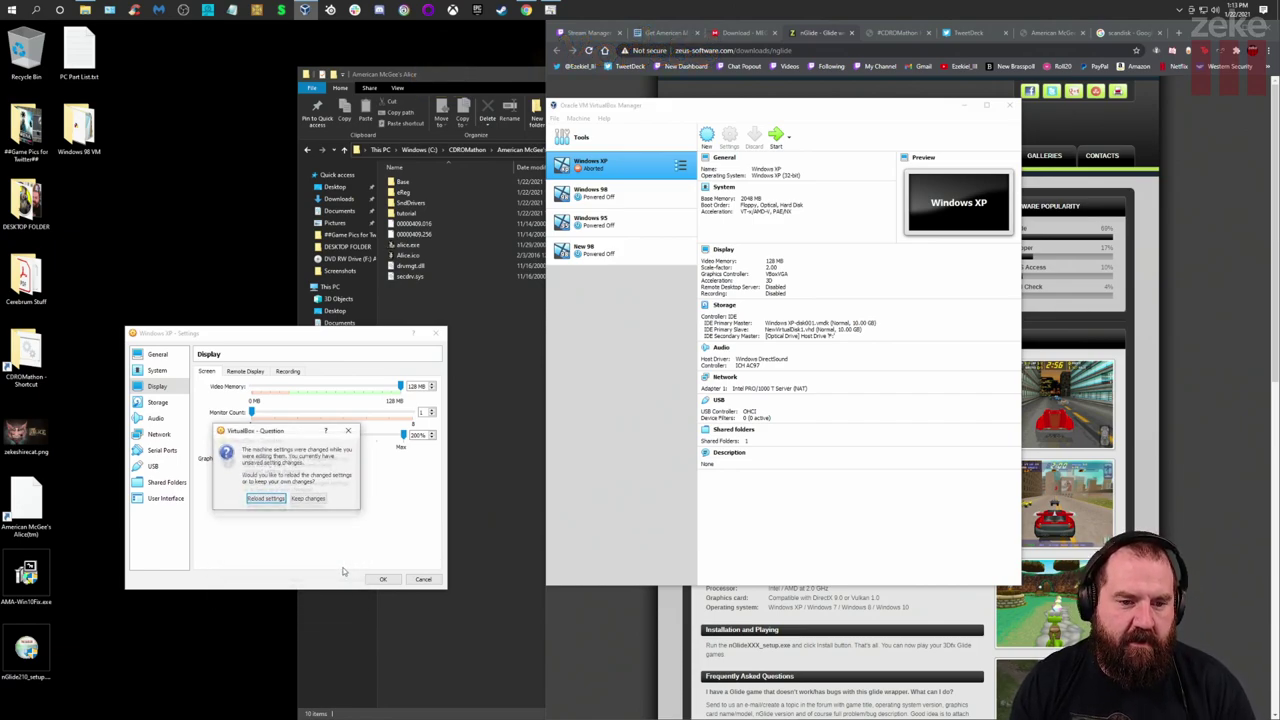
key(Escape)
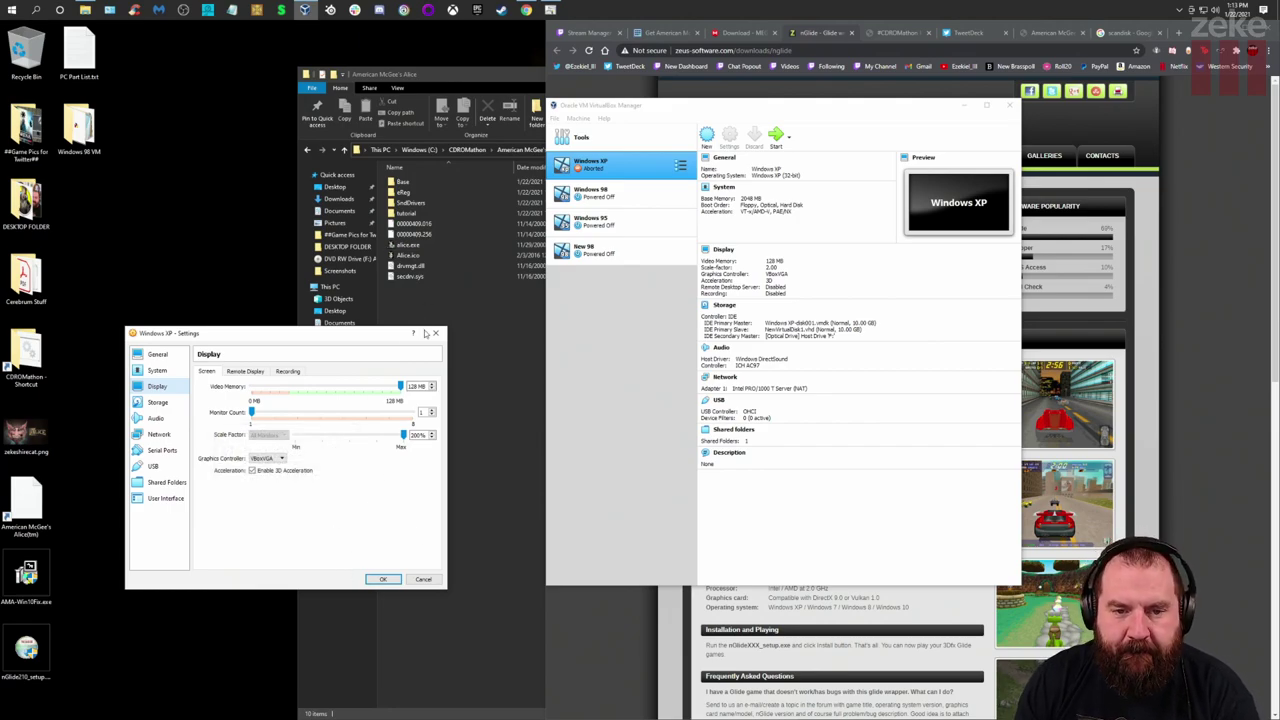
Close the stale Settings dialog and reopen Windows XP settings with Ctrl+S
click(437, 334)
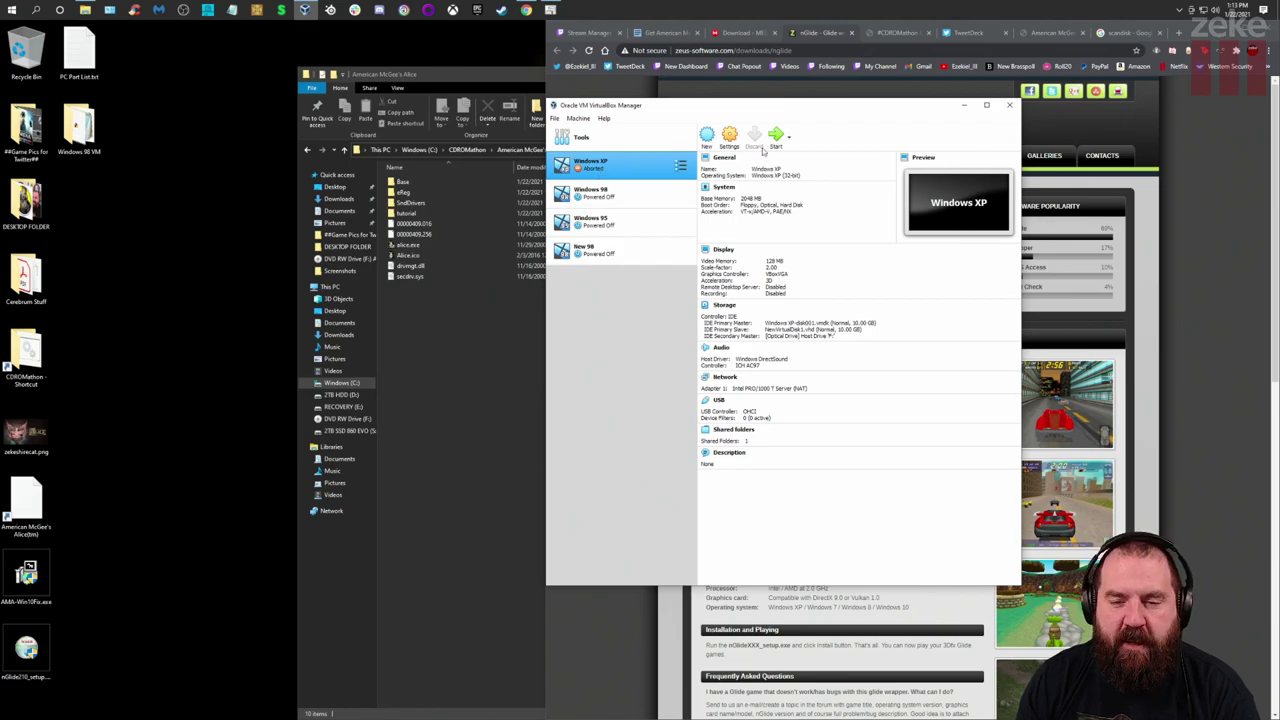
key(ctrl+s)
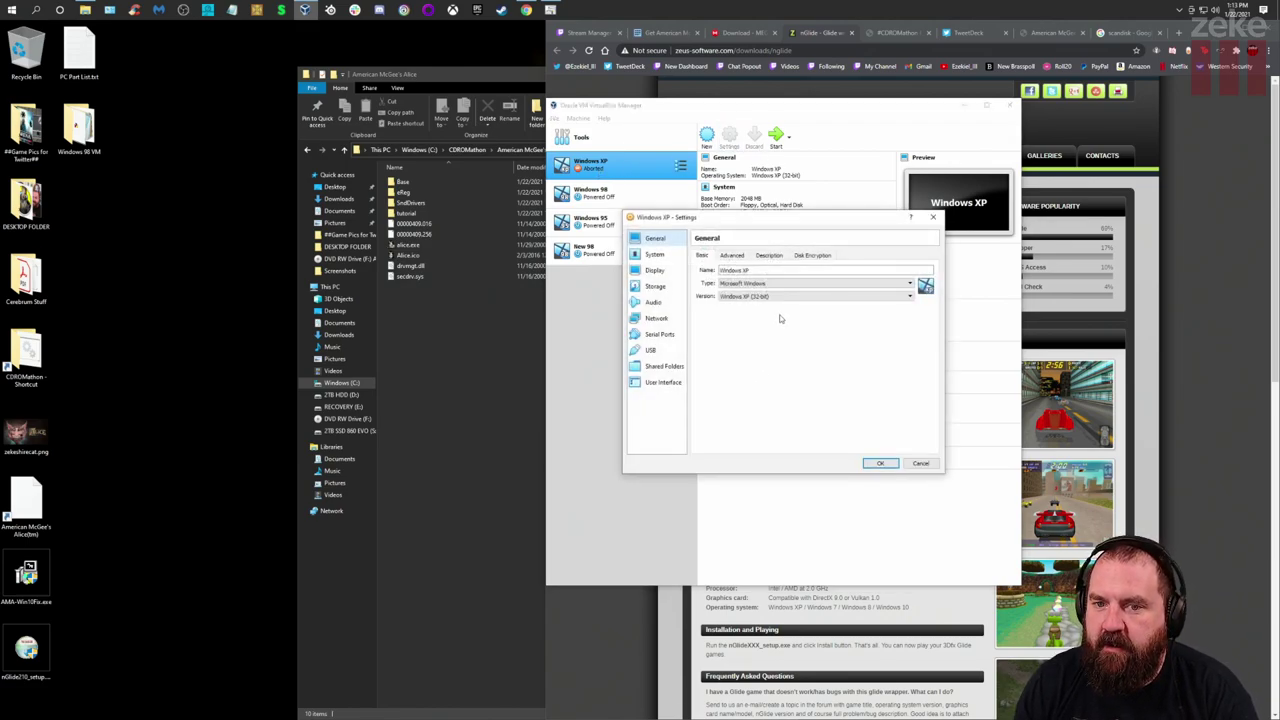
Switch the graphics controller to VBoxSVGA on the Display > Screen page
click(655, 270)
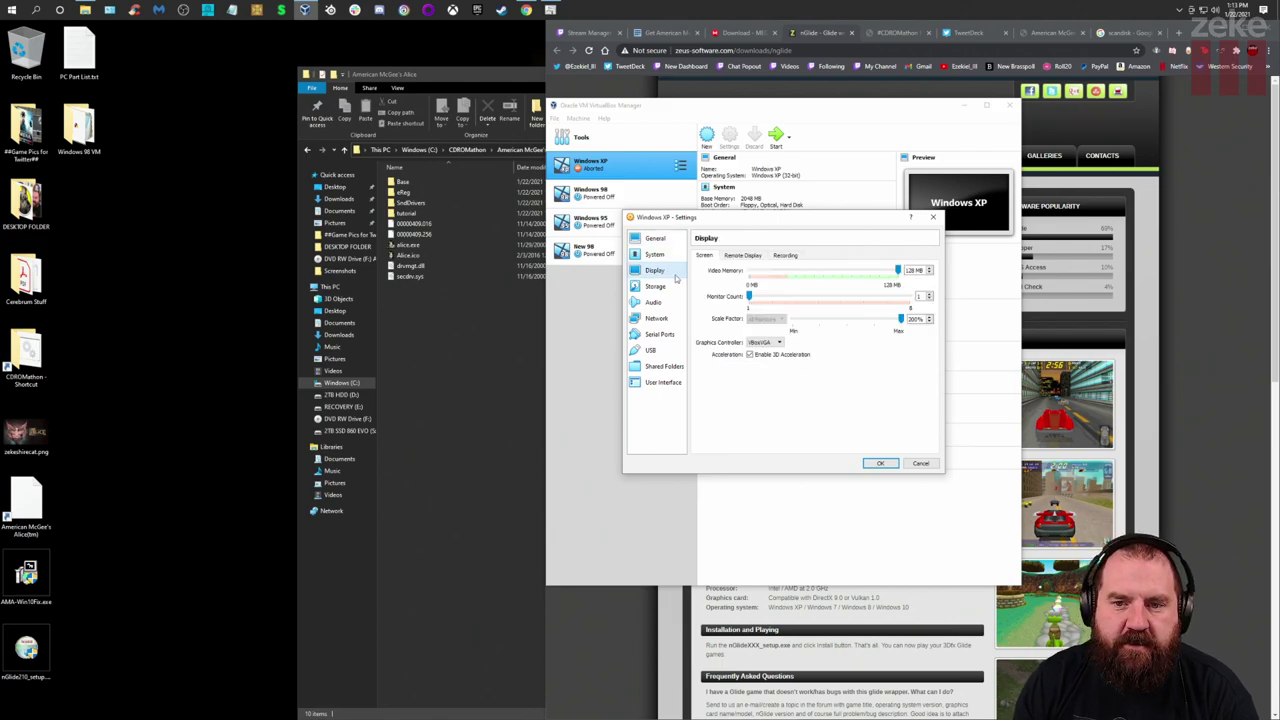
click(765, 342)
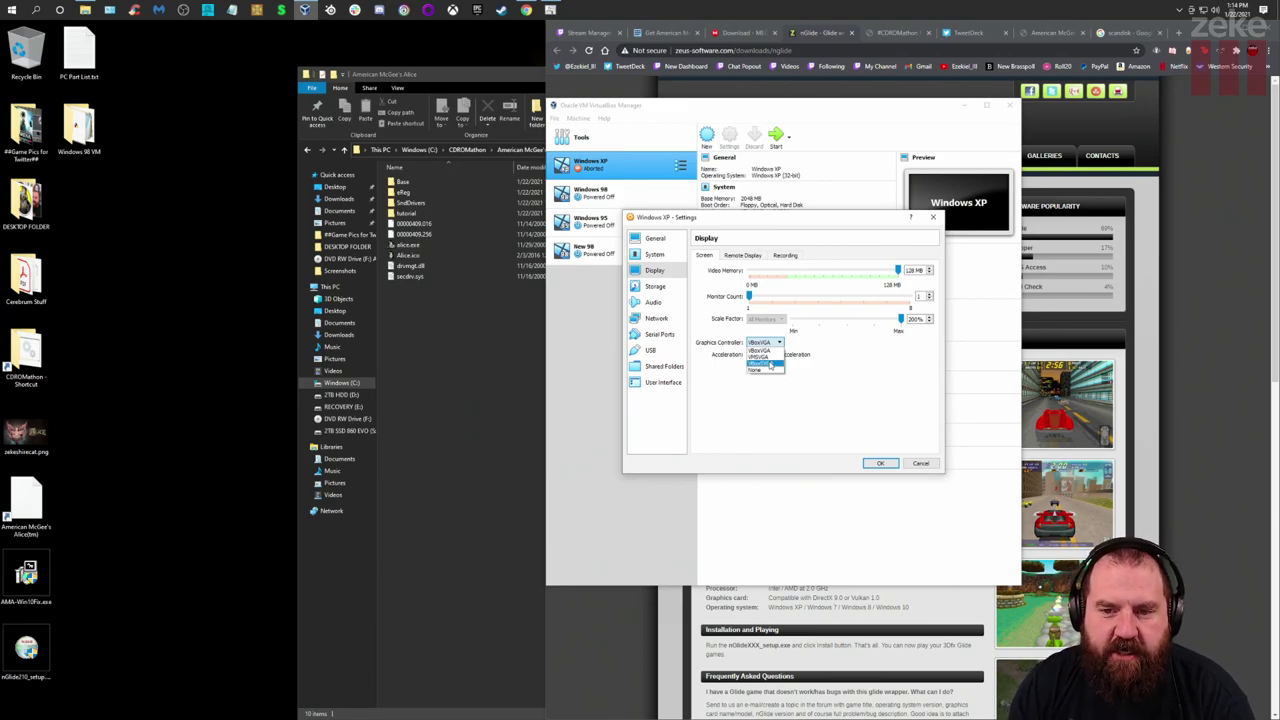
click(764, 363)
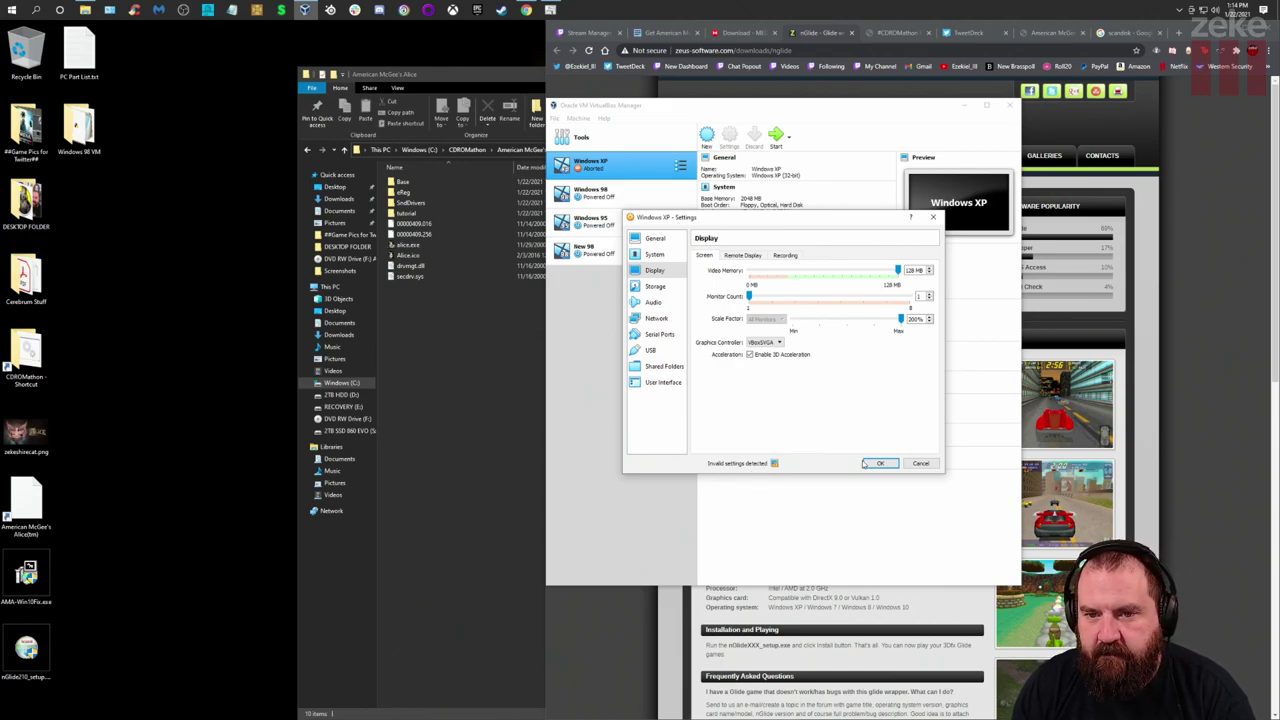
click(743, 256)
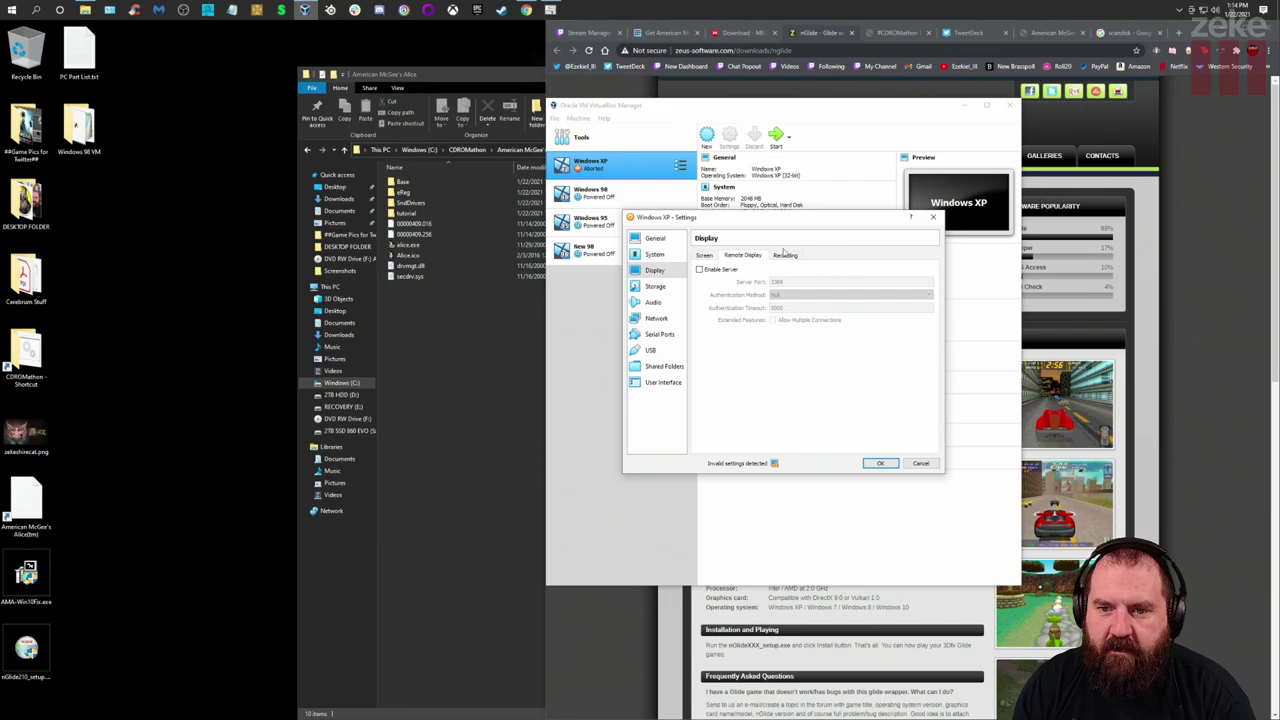
click(704, 255)
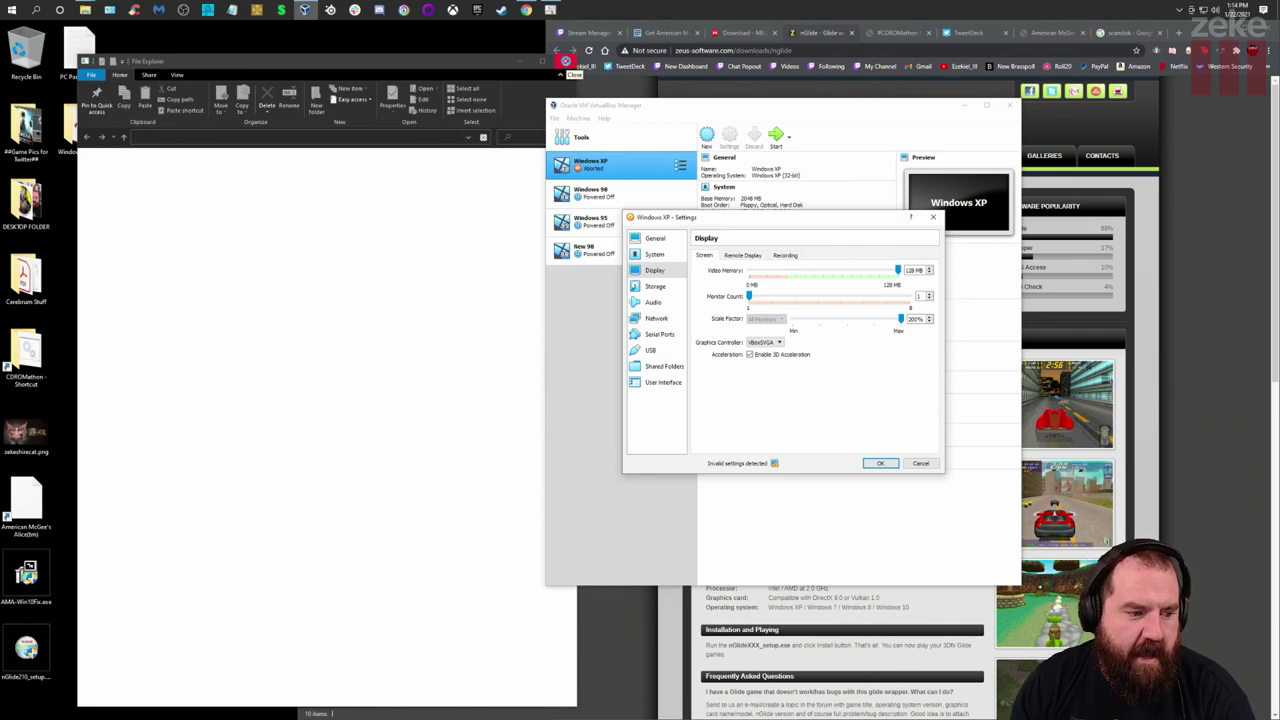
Close the stray Explorer window, re-enable 3D acceleration with VBoxSVGA, then cancel the settings
click(566, 60)
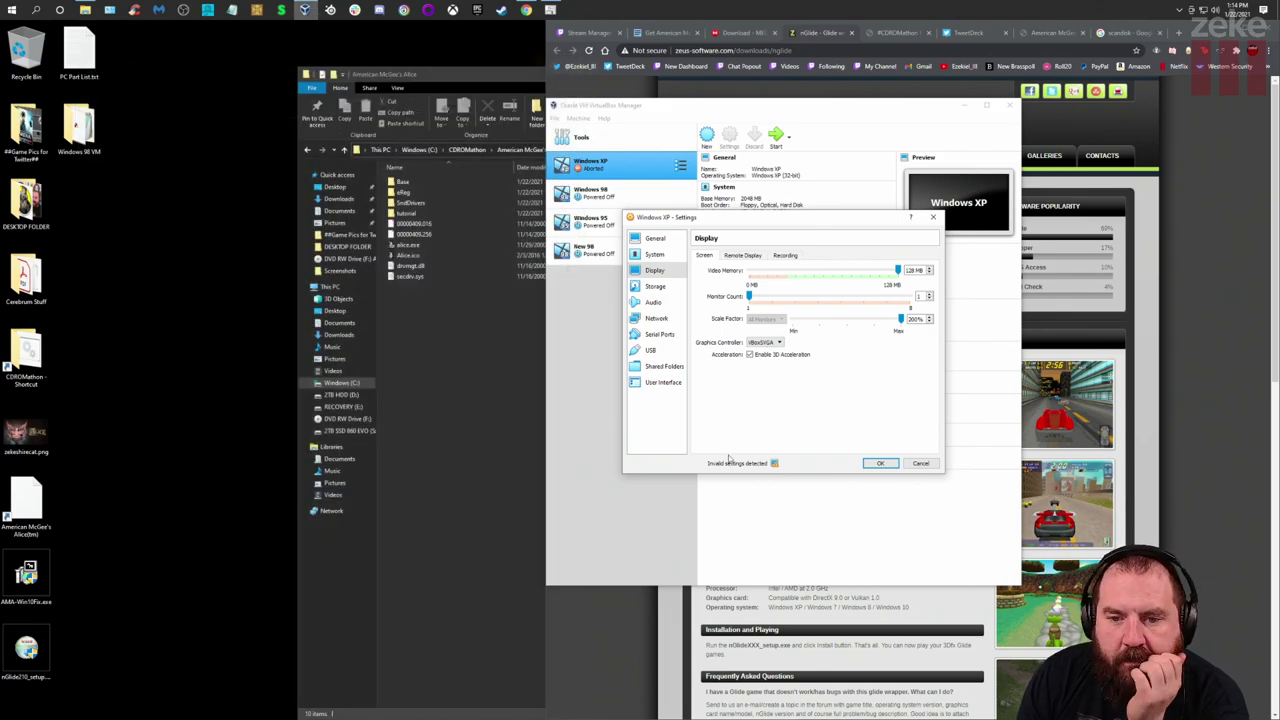
mouse_move(776, 465)
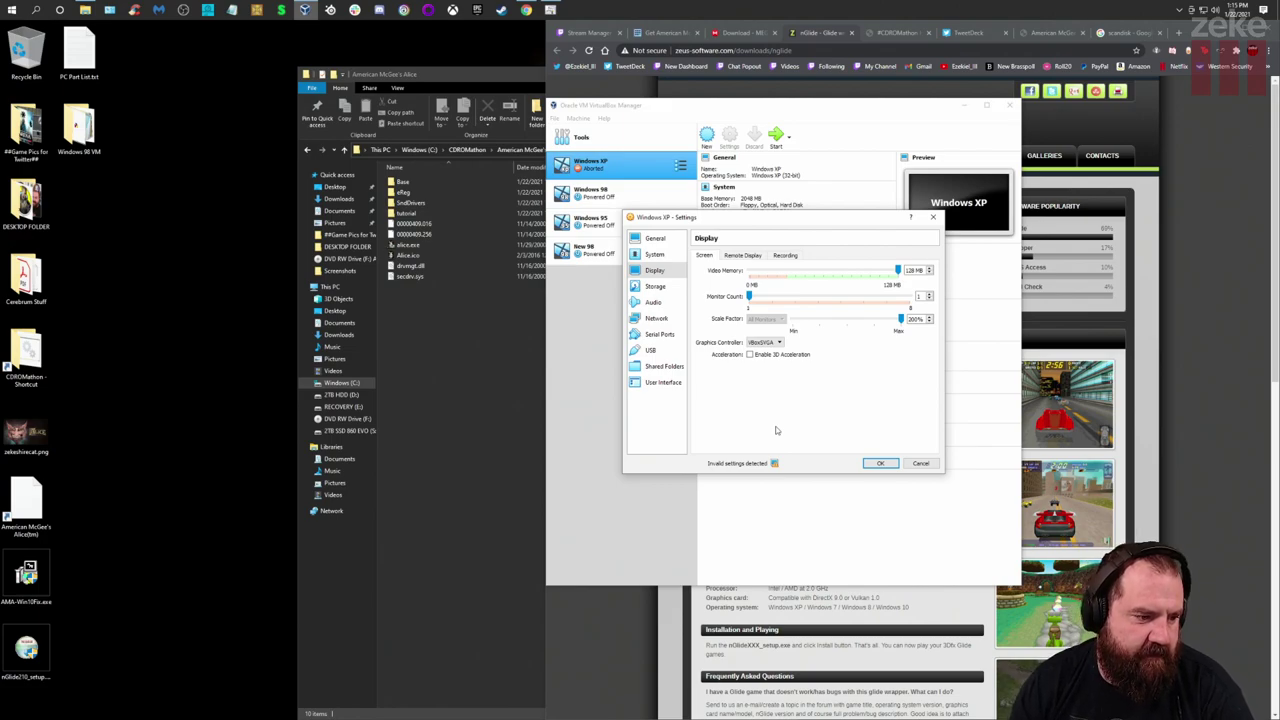
click(750, 354)
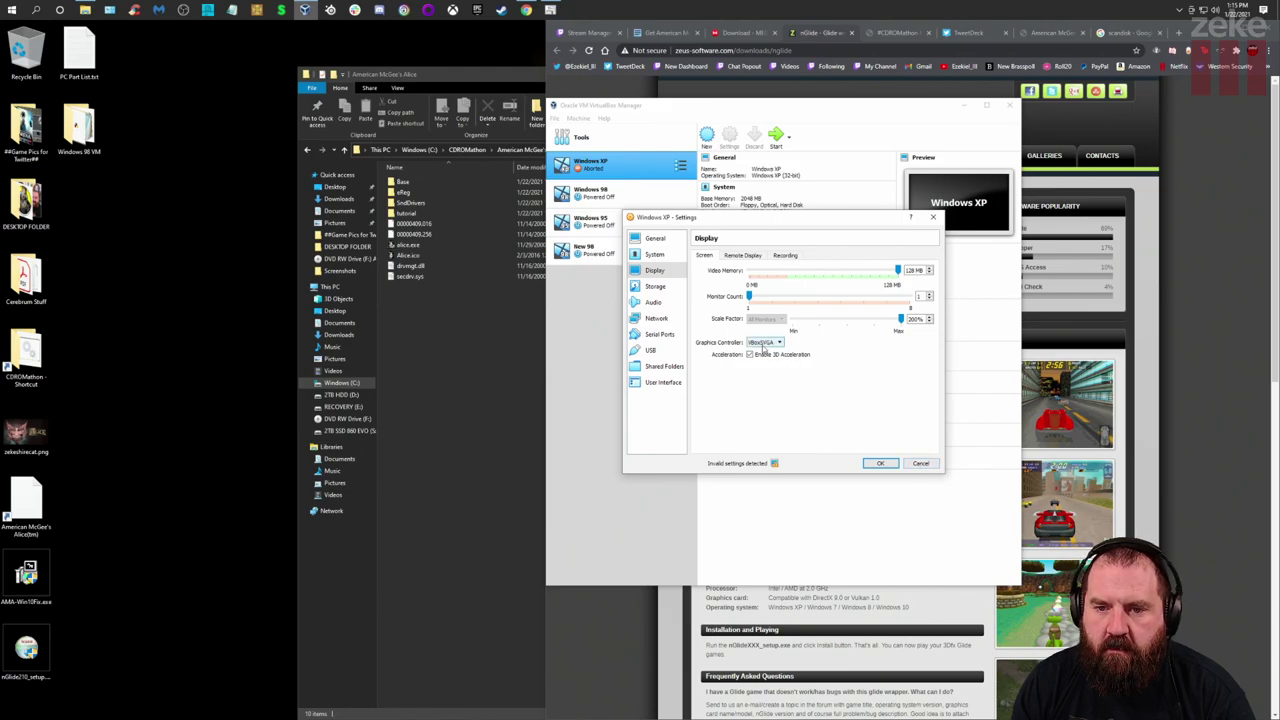
click(771, 344)
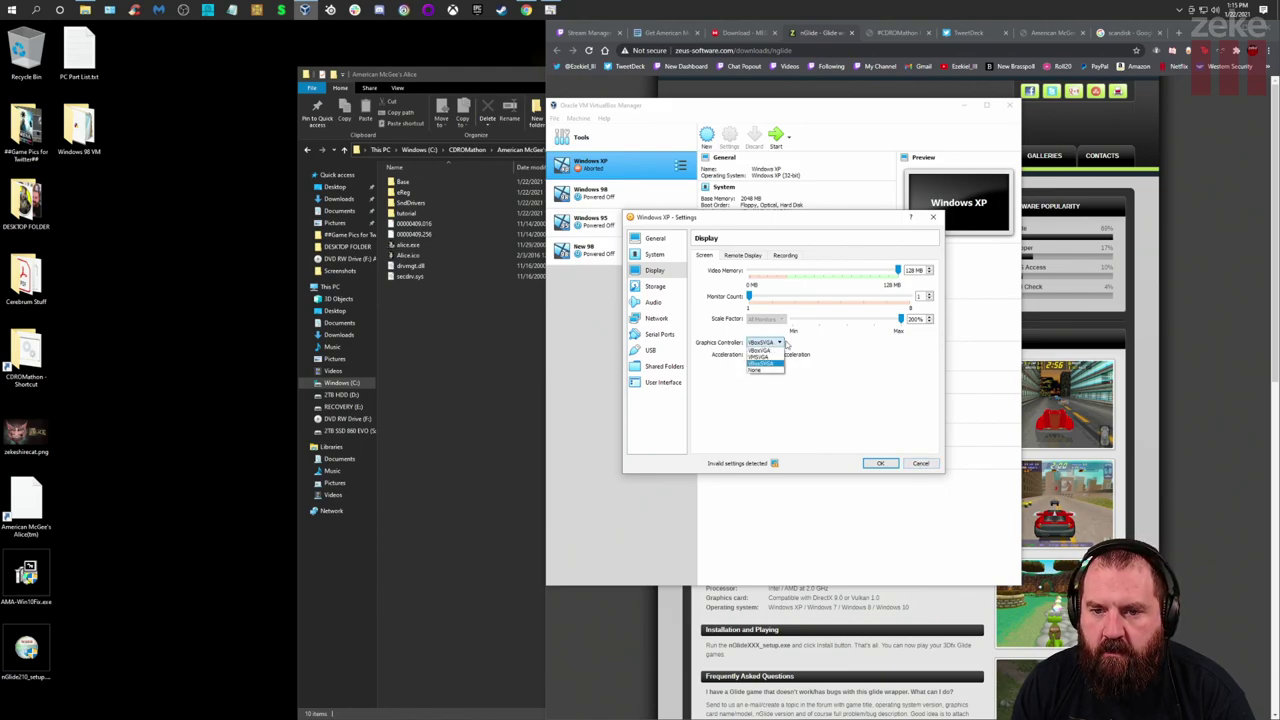
click(780, 365)
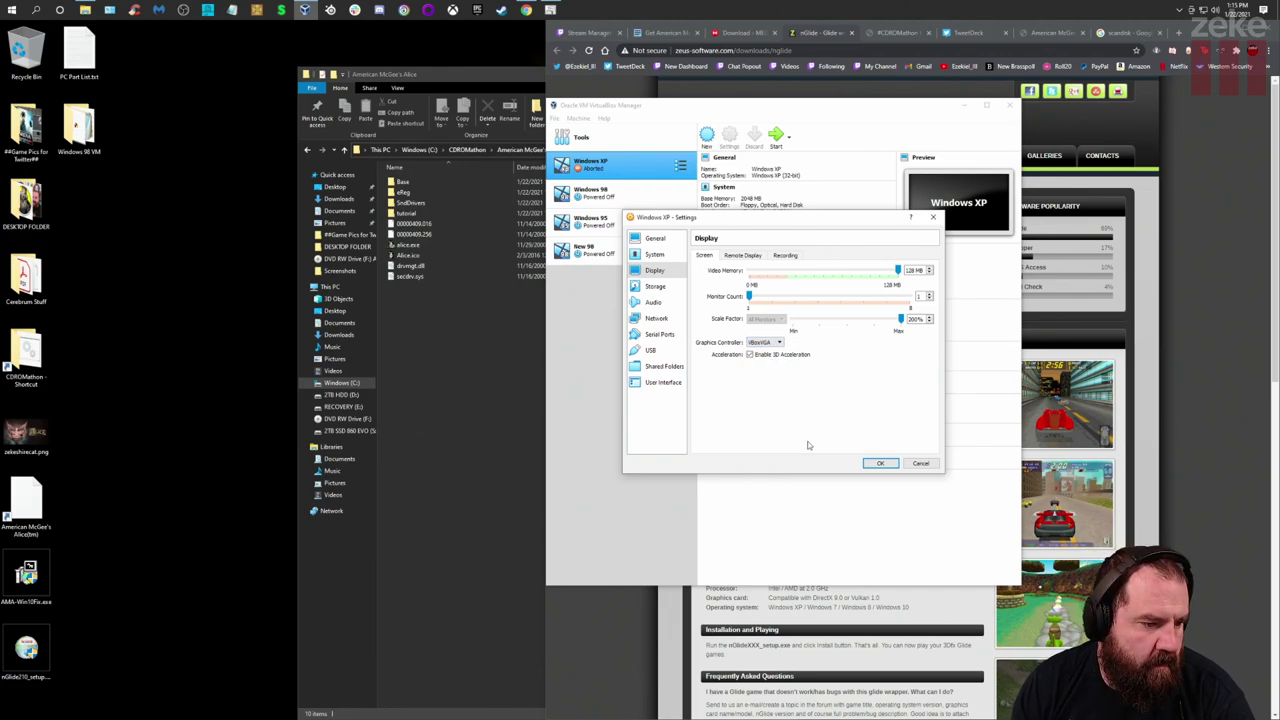
click(913, 466)
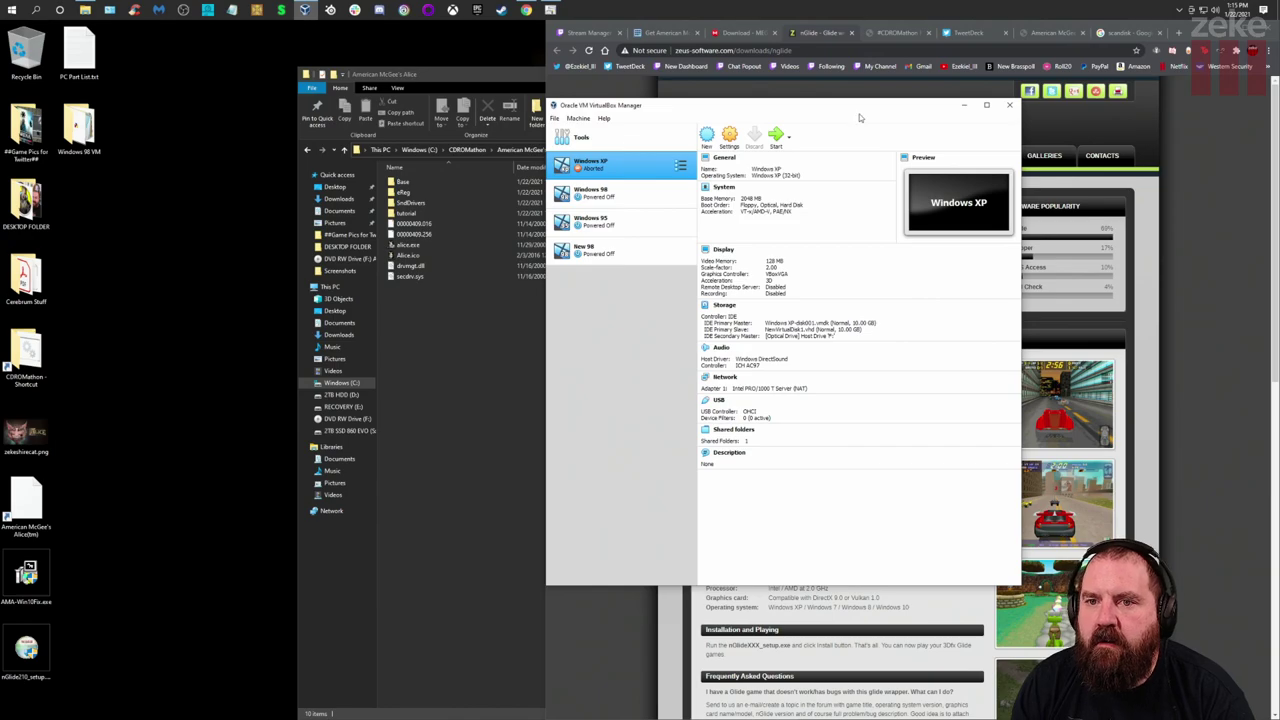
Move the VirtualBox Manager window left and bring it back to the front
drag(862, 110, 350, 115)
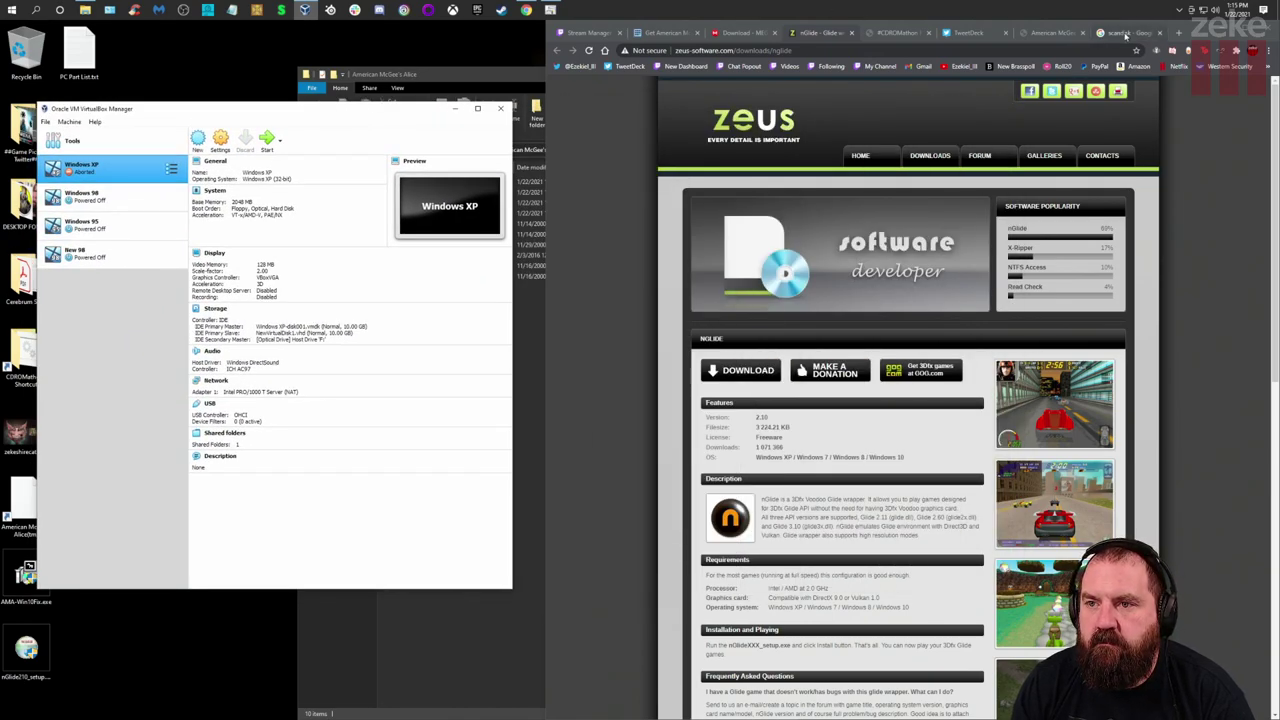
click(1125, 33)
click(939, 51)
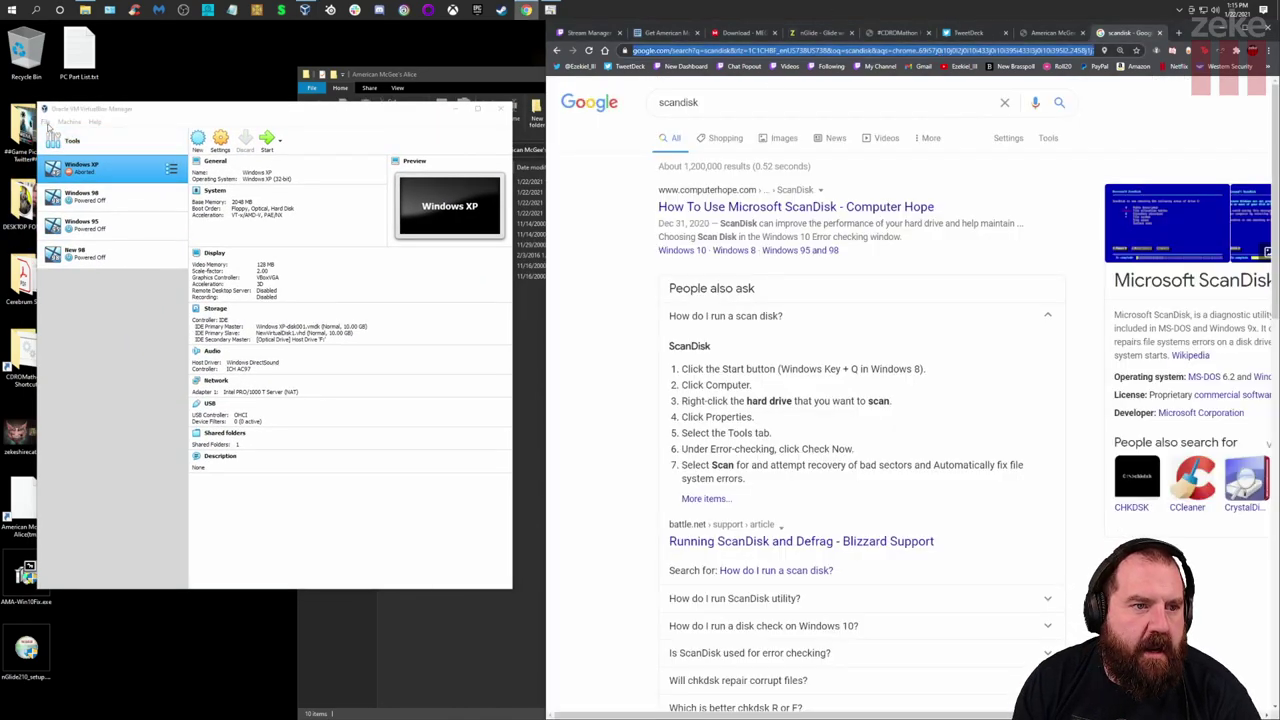
click(50, 128)
Run Check for Updates, confirm VirtualBox is current, and close the progress window
click(62, 123)
mouse_move(45, 122)
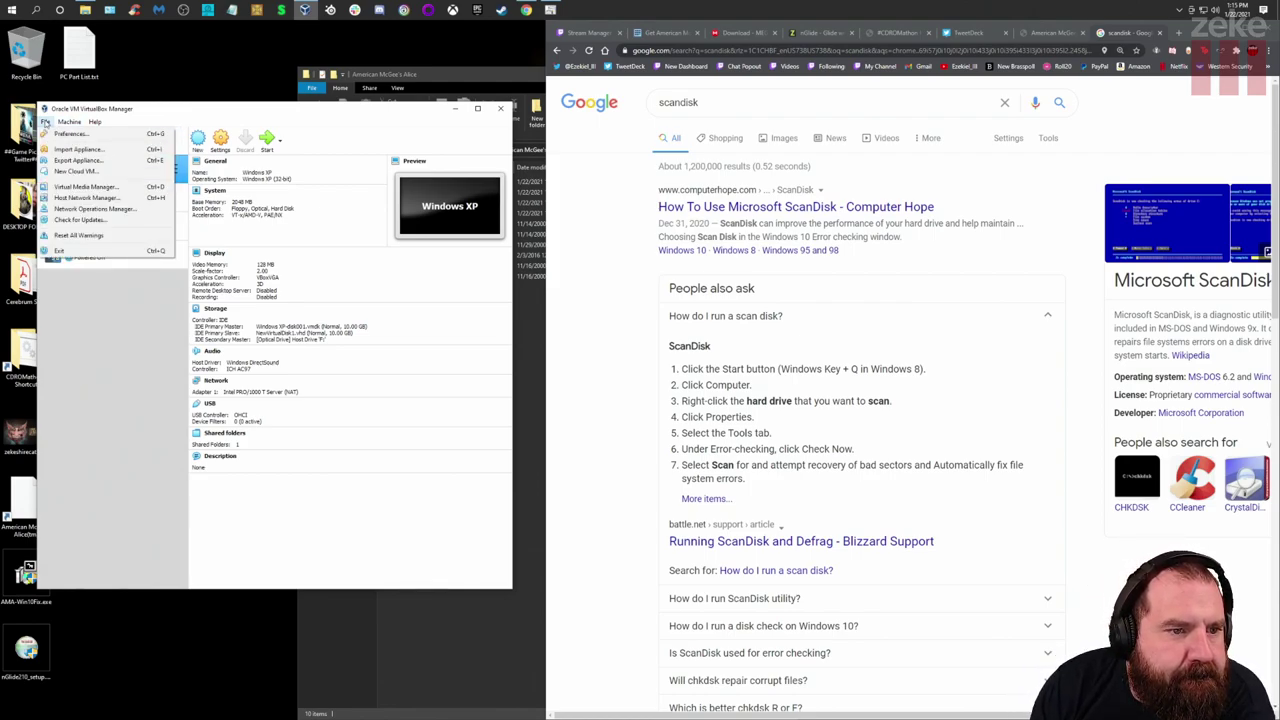
click(88, 219)
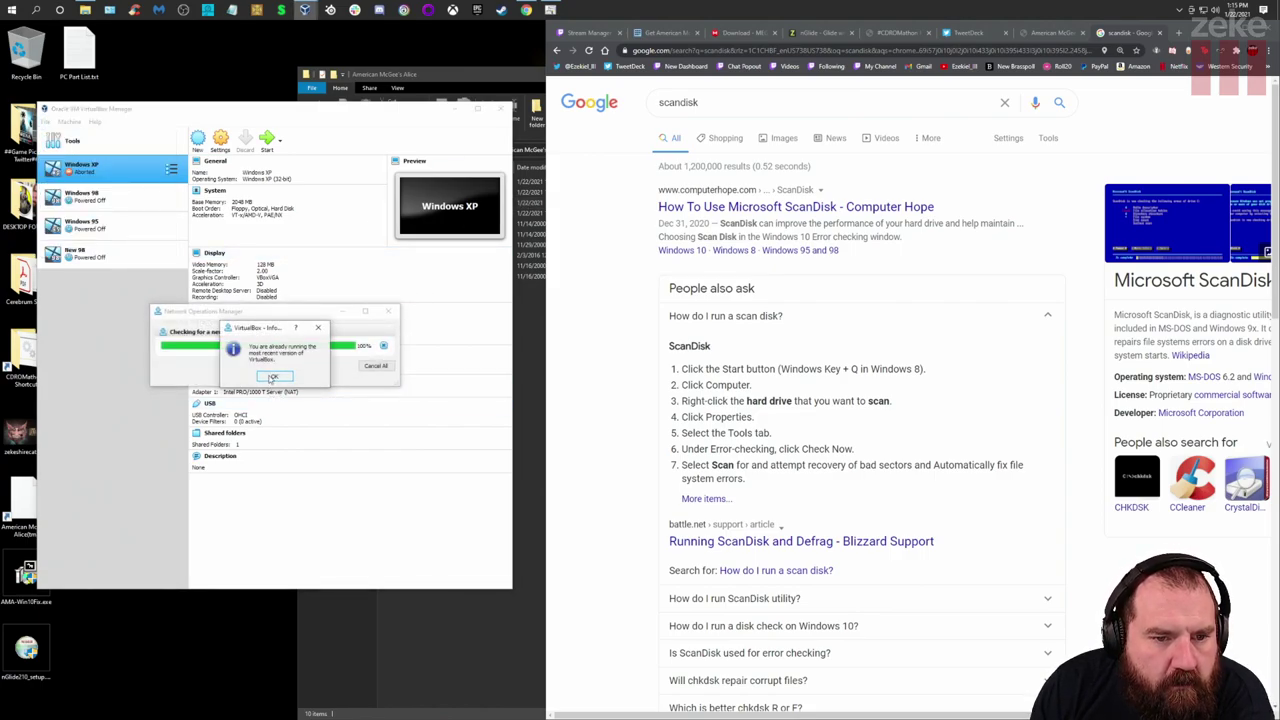
click(272, 376)
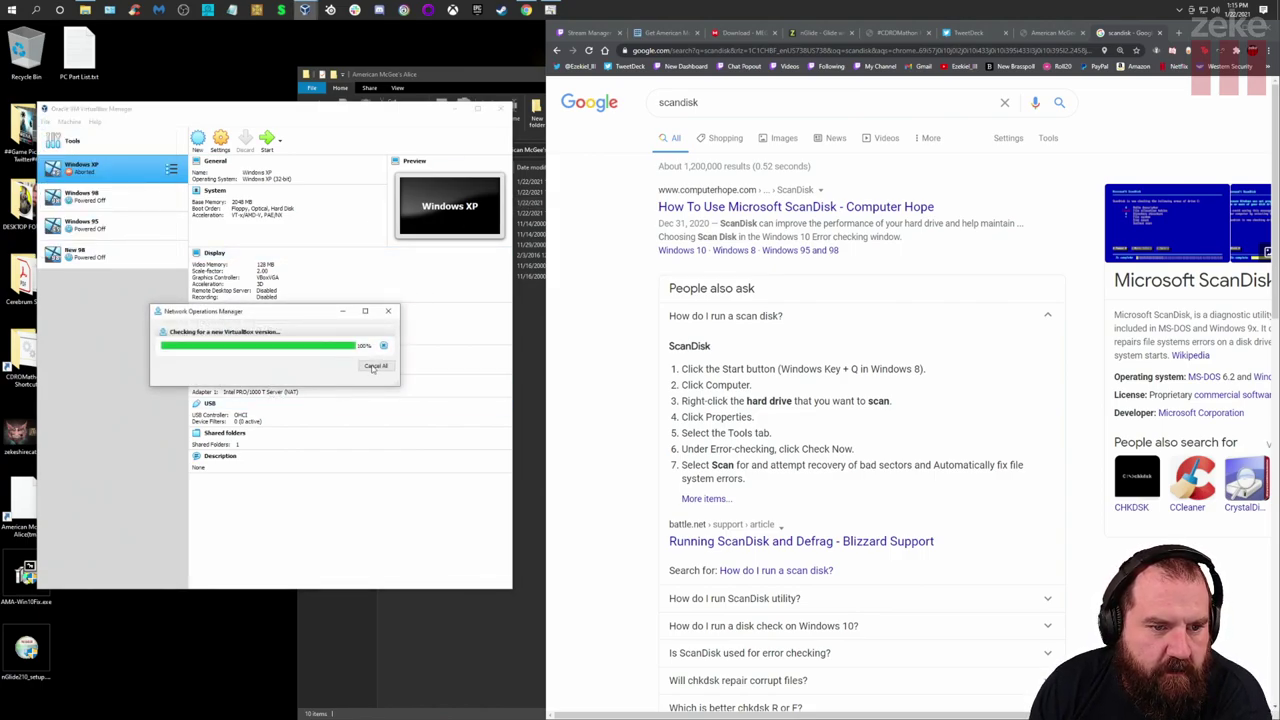
click(388, 311)
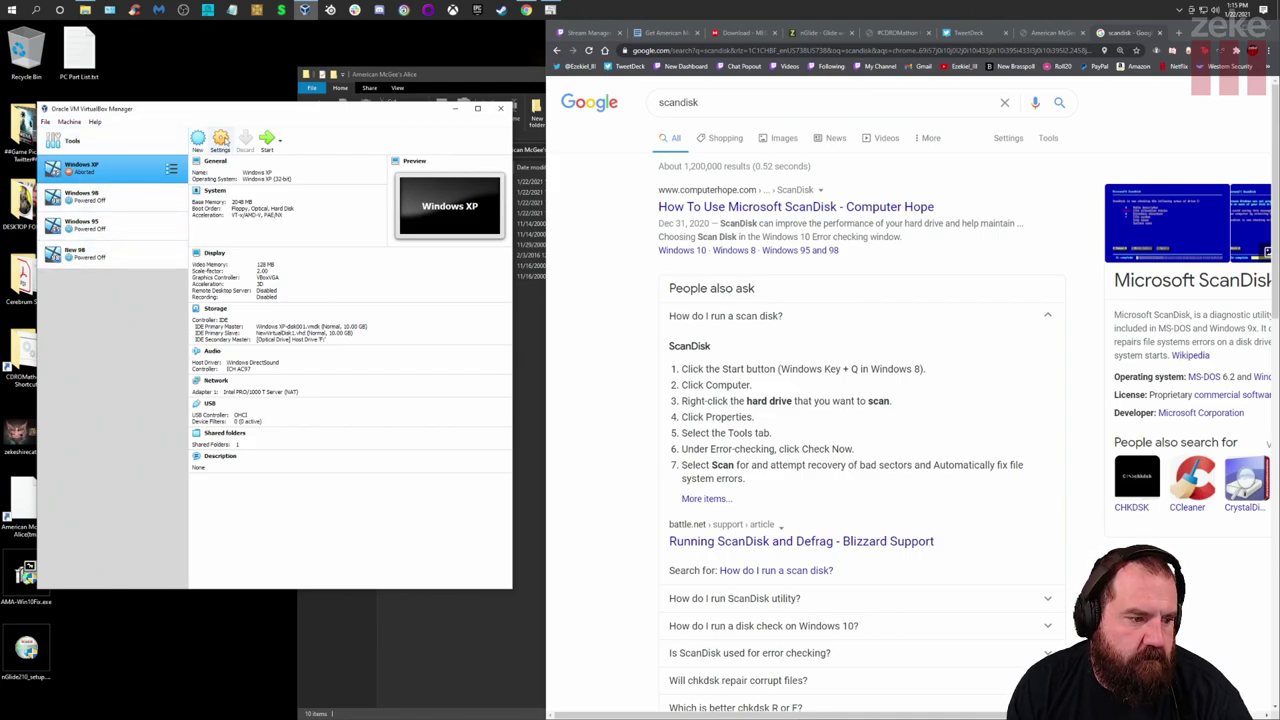
Reopen Windows XP Display settings and pick VBoxSVGA, checking the invalid-settings warning
click(222, 140)
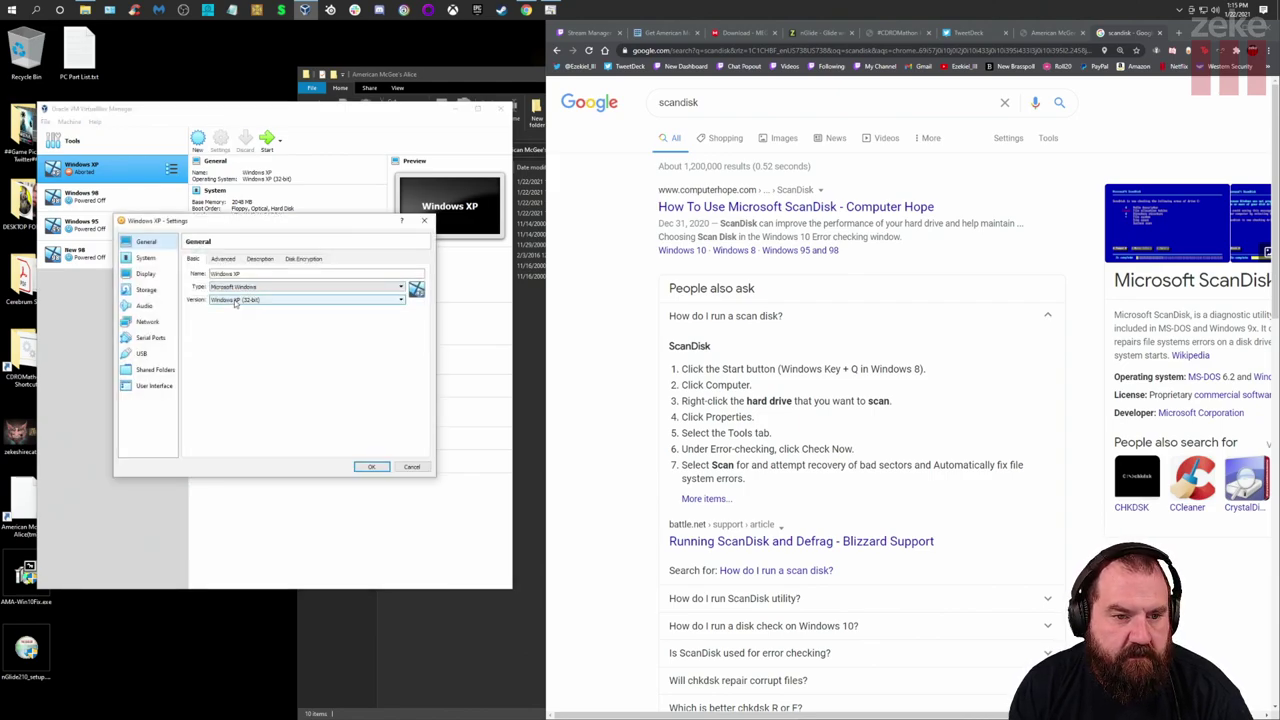
click(155, 275)
click(258, 345)
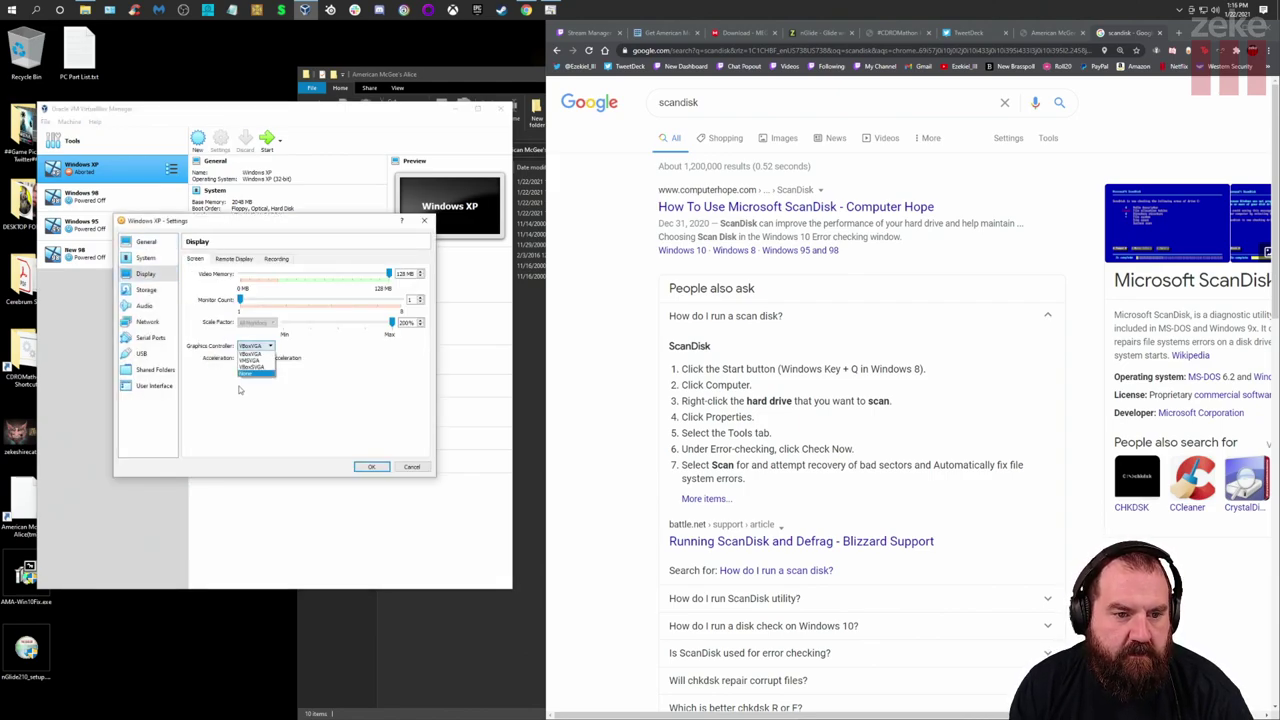
click(250, 373)
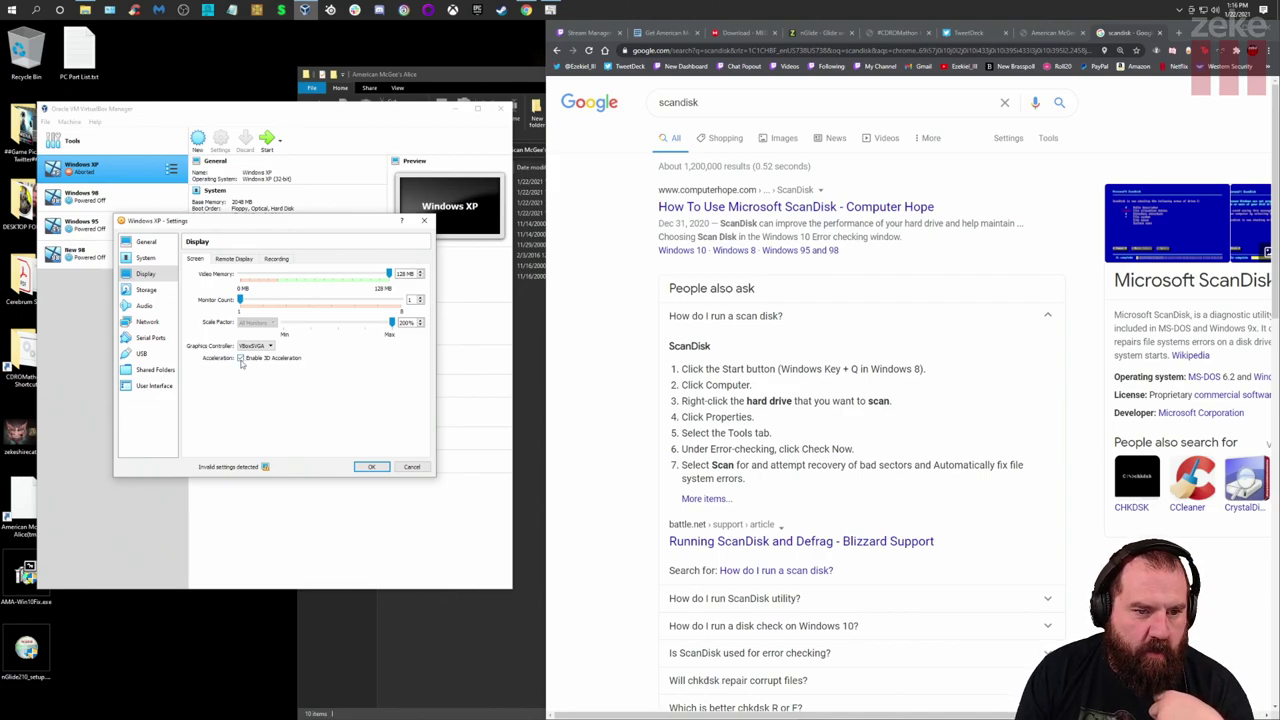
mouse_move(266, 468)
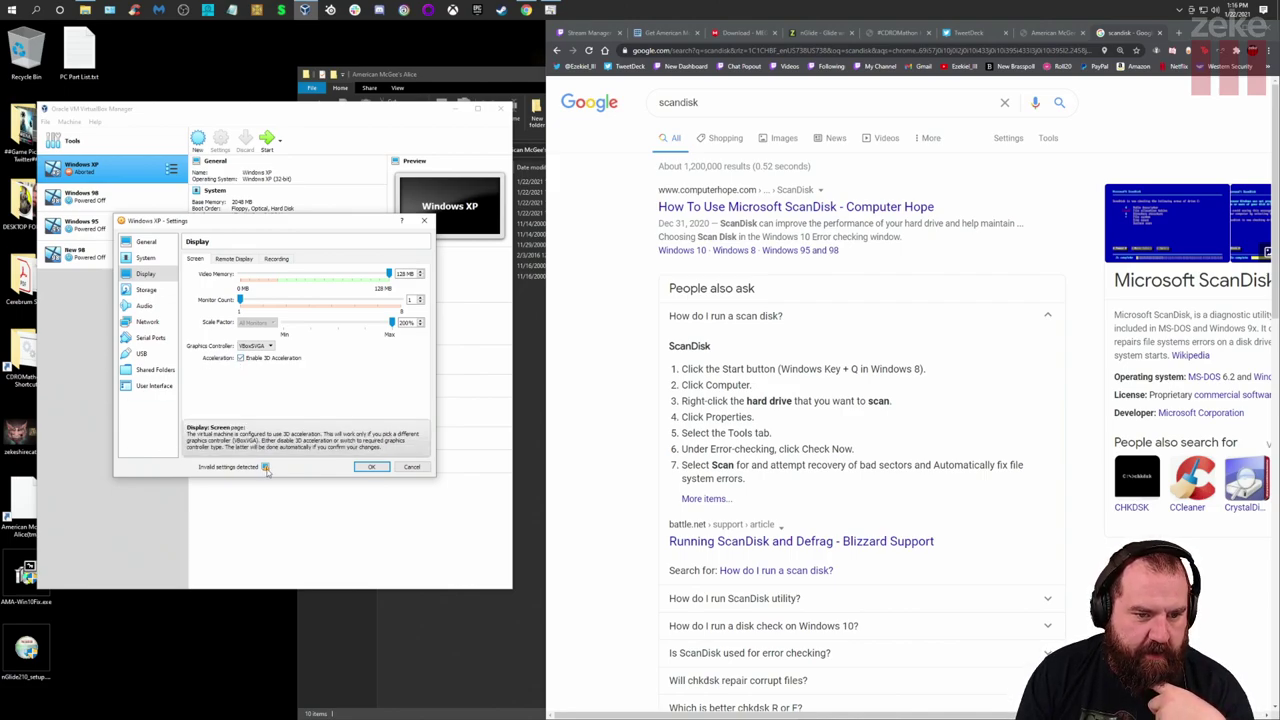